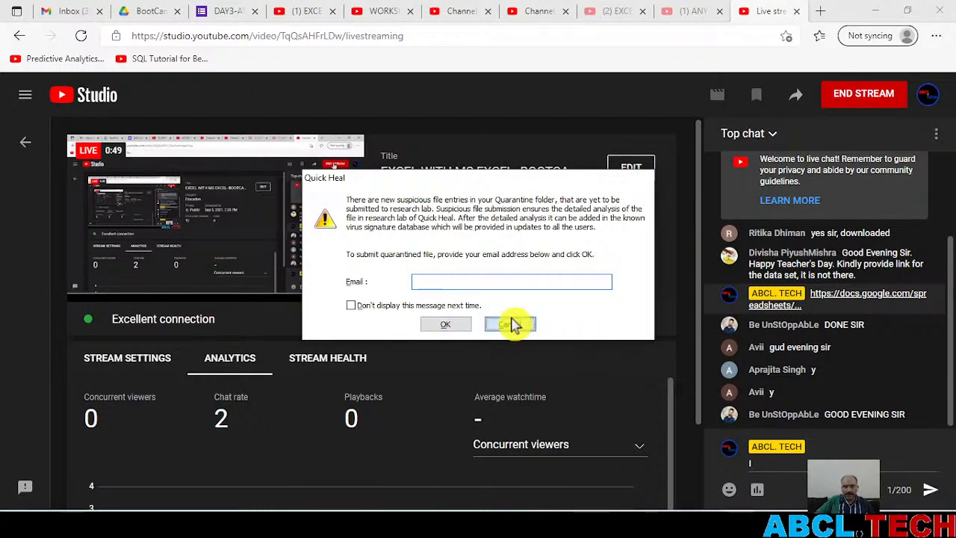
# Dismiss the Quick Heal email prompt and look through the Excel workbook's sheets, ending on the Text To Column sheet
pyautogui.click(511, 323)
pyautogui.hotkey('alt', 'Tab')
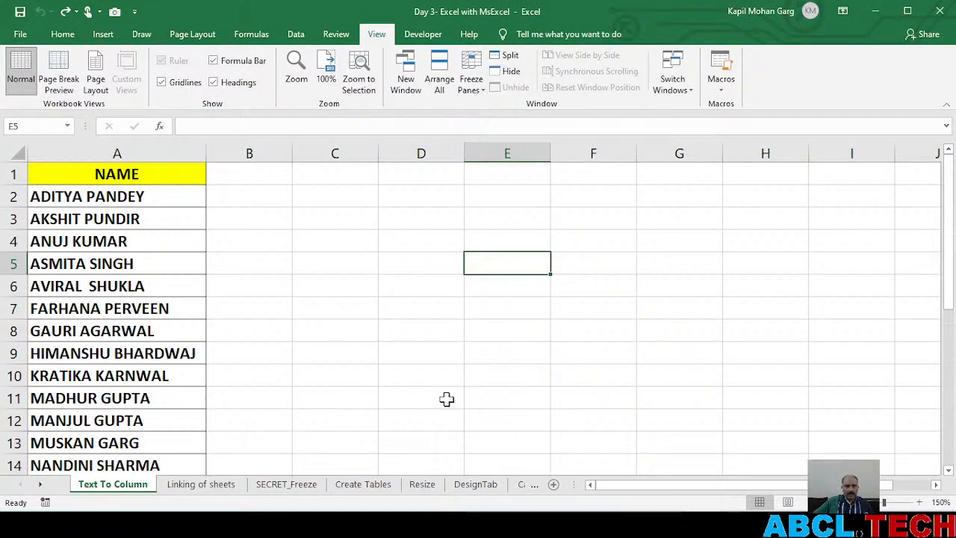
pyautogui.click(215, 486)
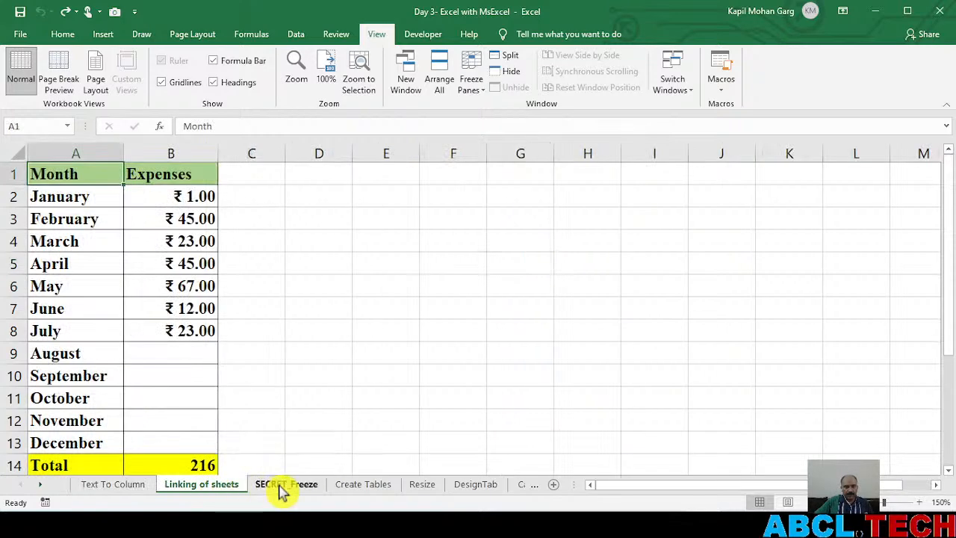
pyautogui.click(284, 486)
pyautogui.hotkey('ctrl', 'pagedown')
pyautogui.click(102, 486)
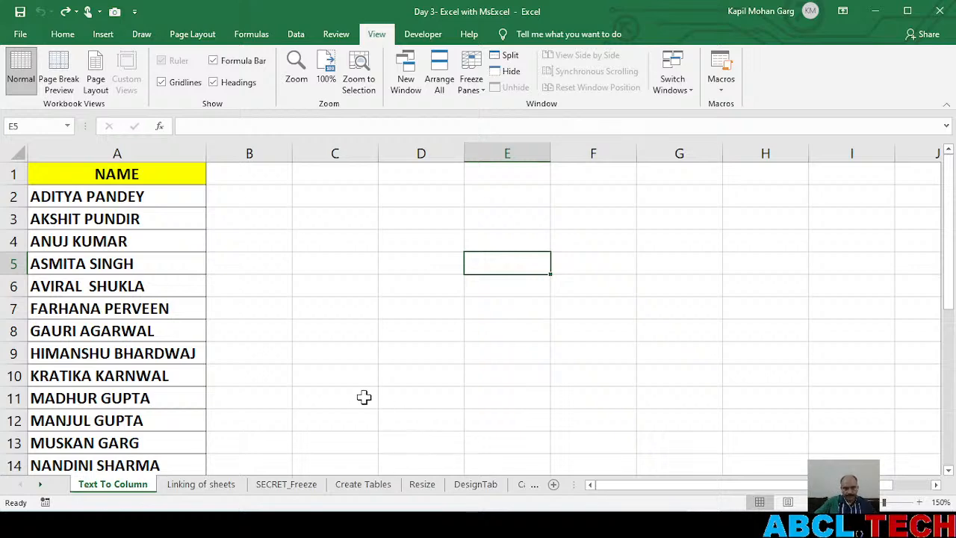
# Switch to YouTube Studio, dismiss the audio bitrate suggestion and clear the draft in the live chat message box
pyautogui.hotkey('alt', 'Tab')
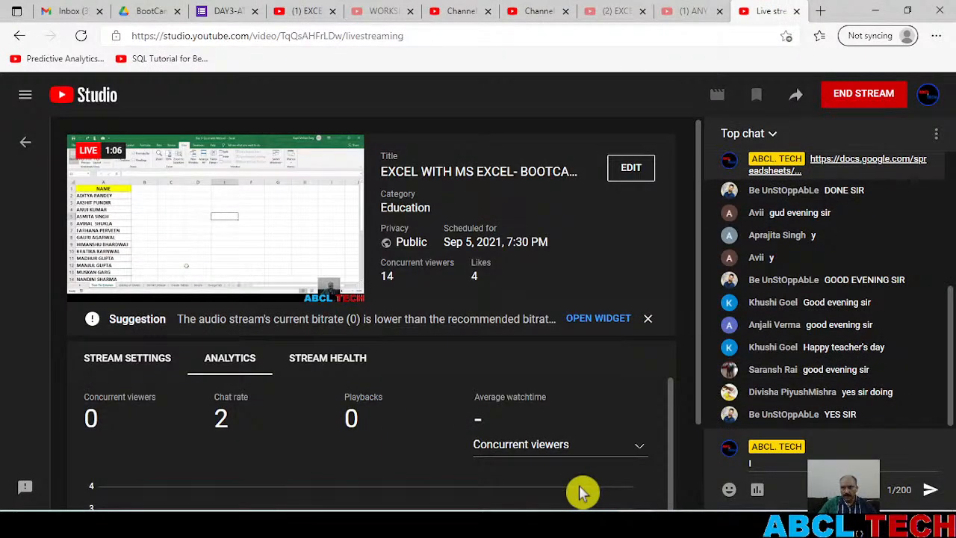
pyautogui.click(647, 319)
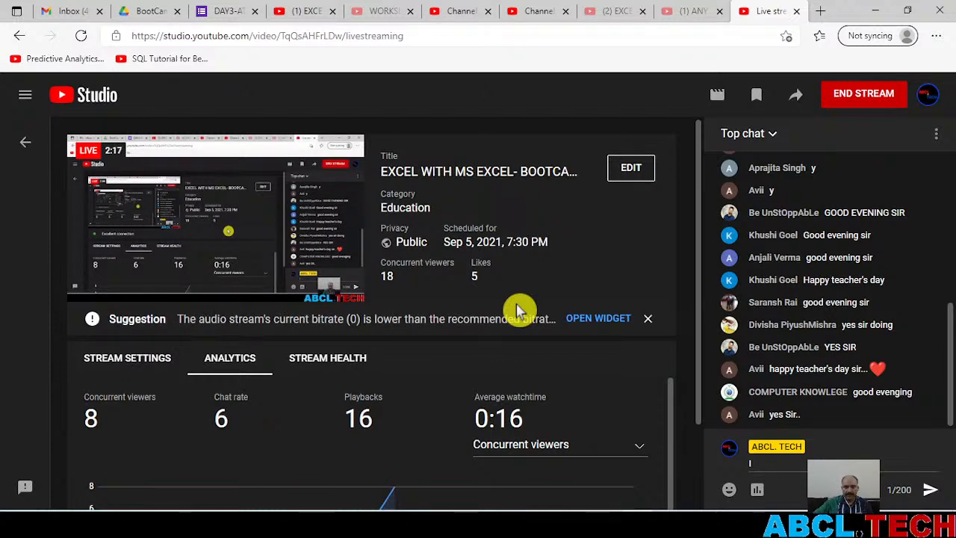
pyautogui.click(649, 320)
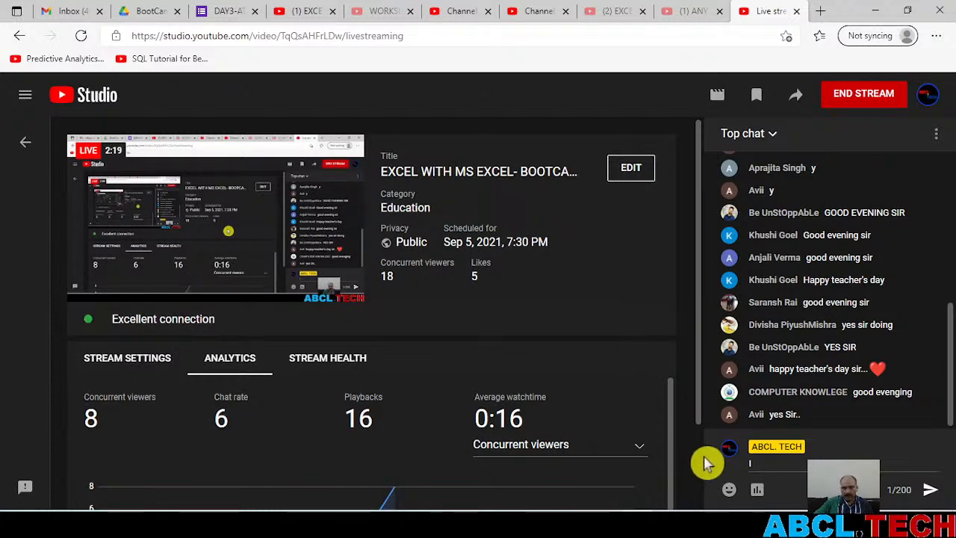
pyautogui.click(781, 464)
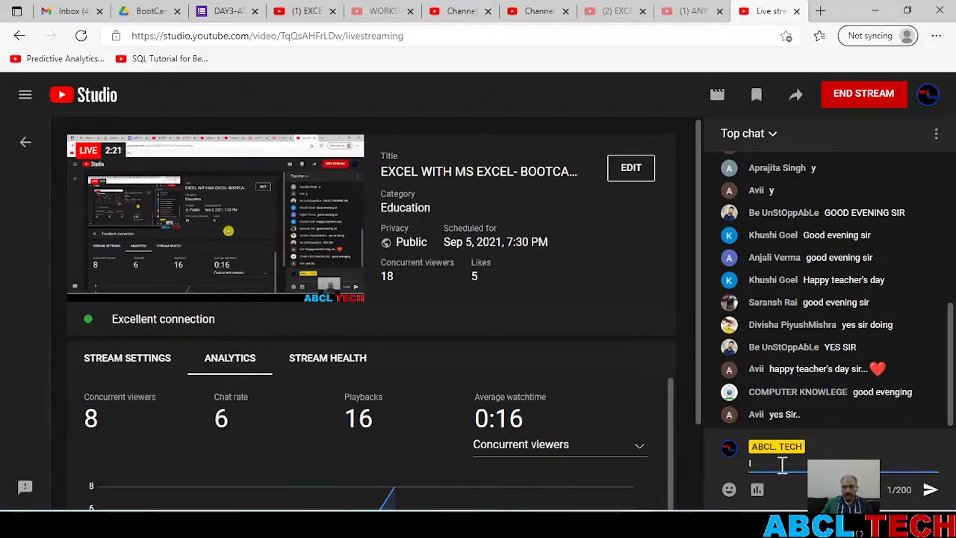
pyautogui.press('BackSpace')
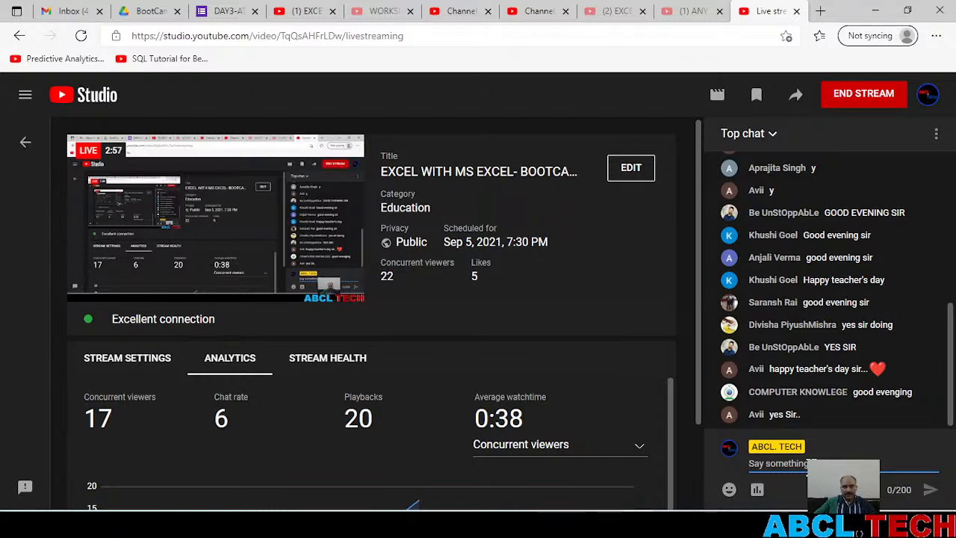
# In Excel, enter the first name from A2 in lowercase in B2 and Flash Fill the remaining first names down column B
pyautogui.hotkey('alt', 'Tab')
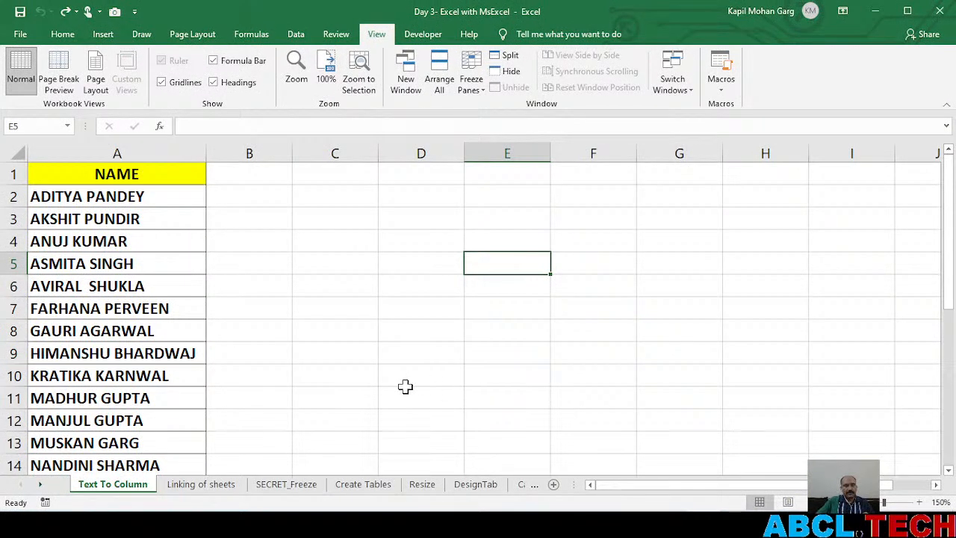
pyautogui.scroll(-3, 170, 326)
pyautogui.scroll(3, 171, 327)
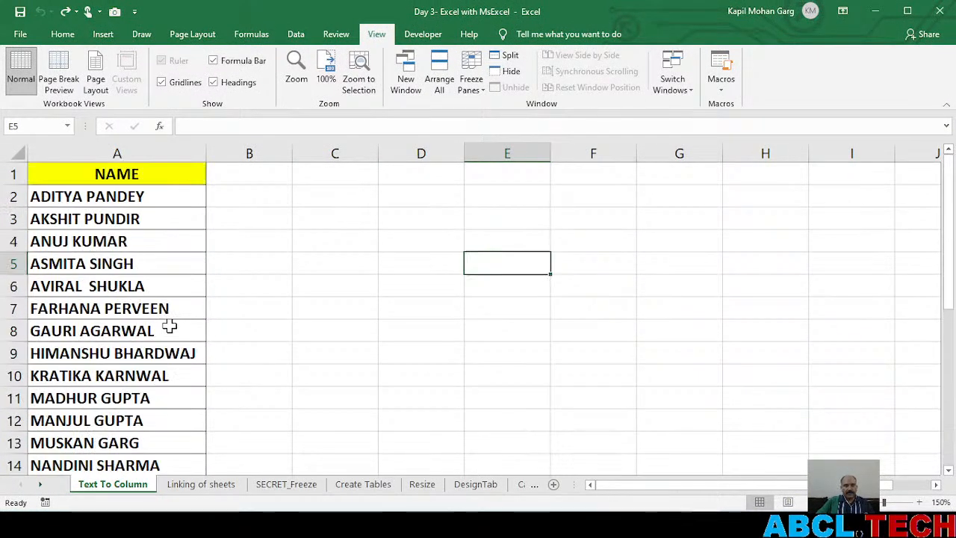
pyautogui.click(258, 194)
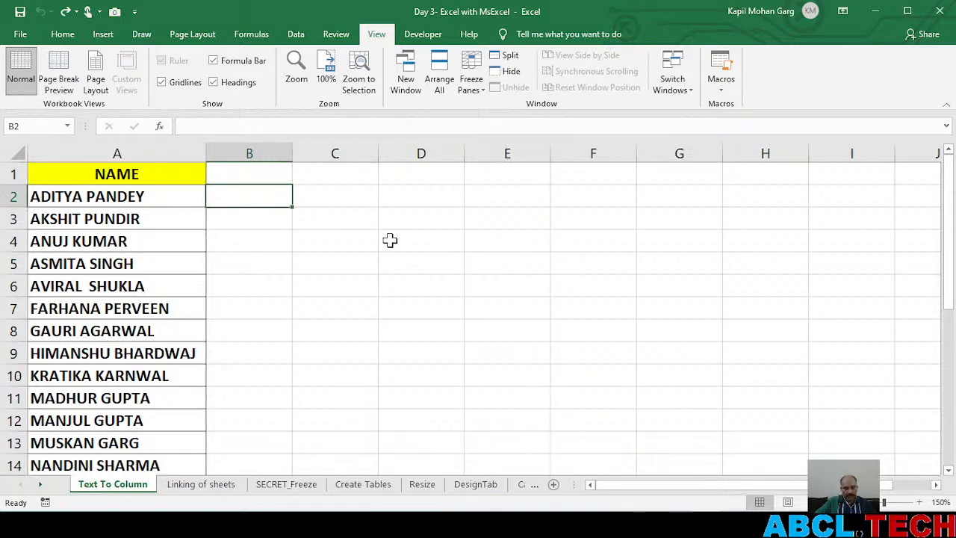
pyautogui.write('aditya')
pyautogui.press('Return')
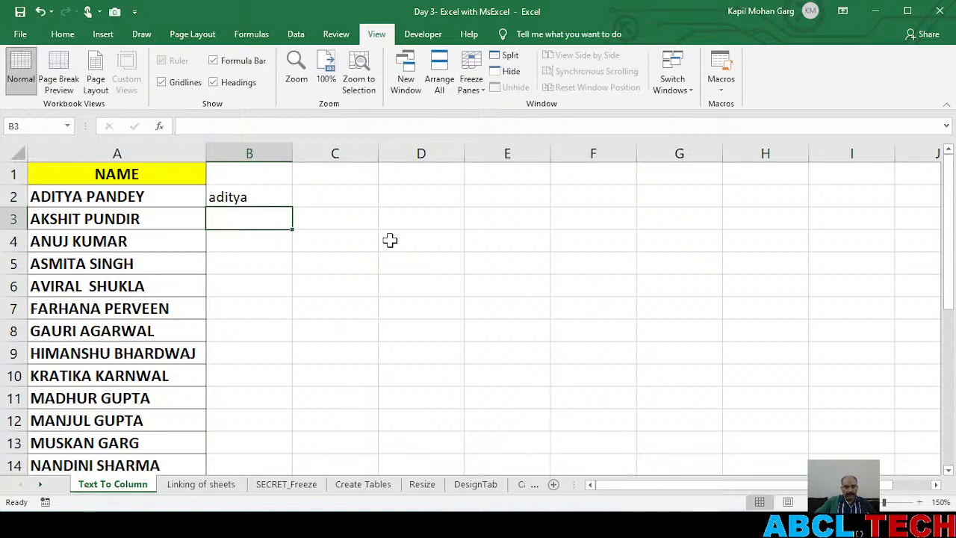
pyautogui.hotkey('ctrl', 'e')
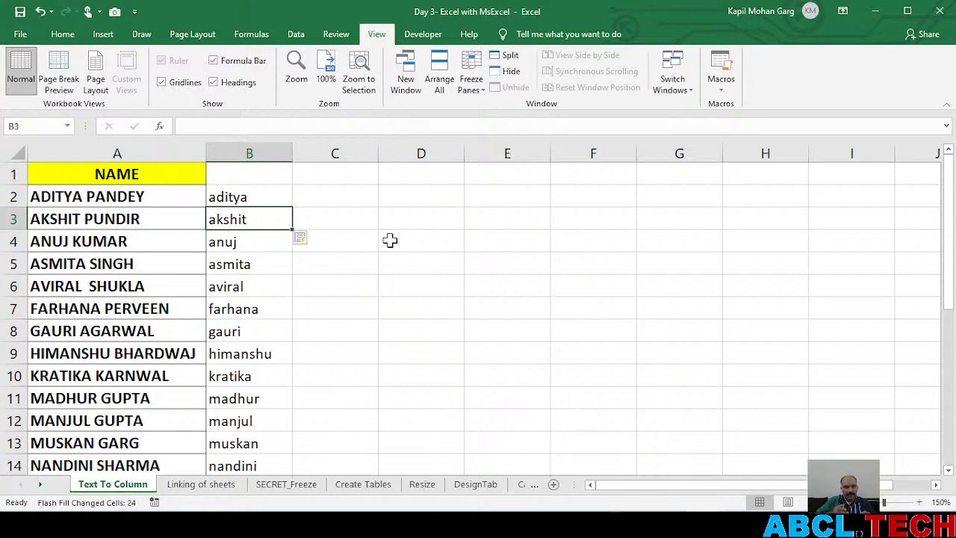
# Undo the Flash Fill in column B and the first-name entry in B2
pyautogui.hotkey('ctrl', 'z')
pyautogui.hotkey('ctrl', 'z')
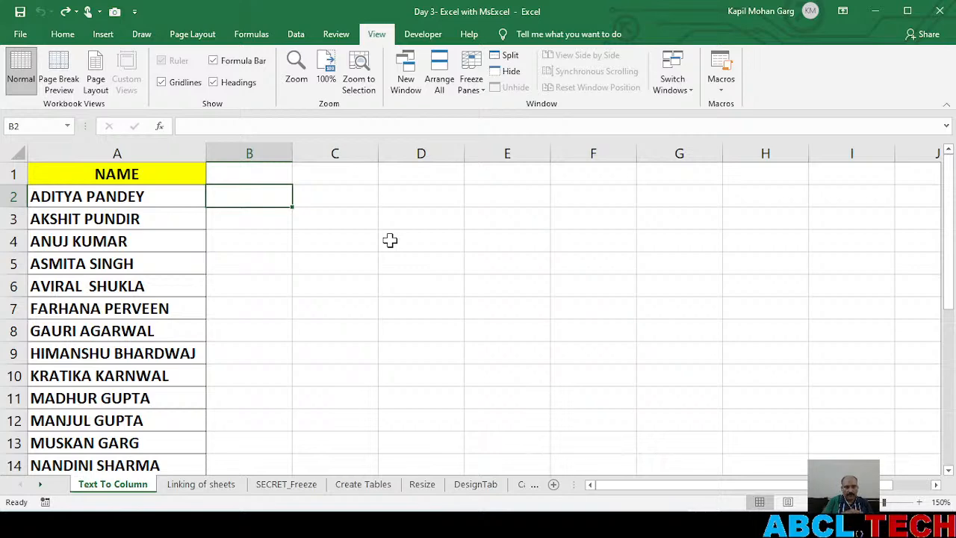
pyautogui.scroll(-5, 105, 267)
pyautogui.scroll(5, 105, 268)
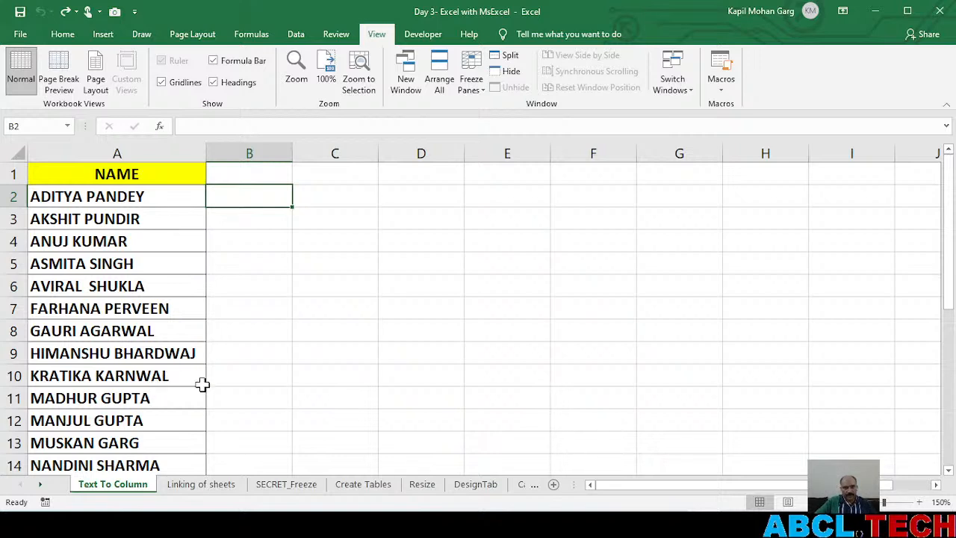
# Select the whole list of names in column A with its header, A1:A26
pyautogui.click(89, 195)
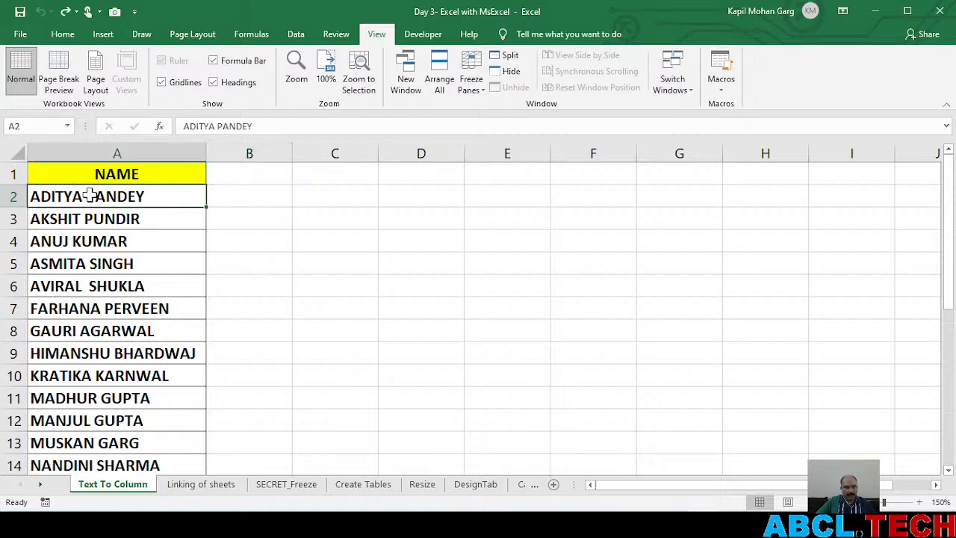
pyautogui.click(120, 154)
pyautogui.click(113, 179)
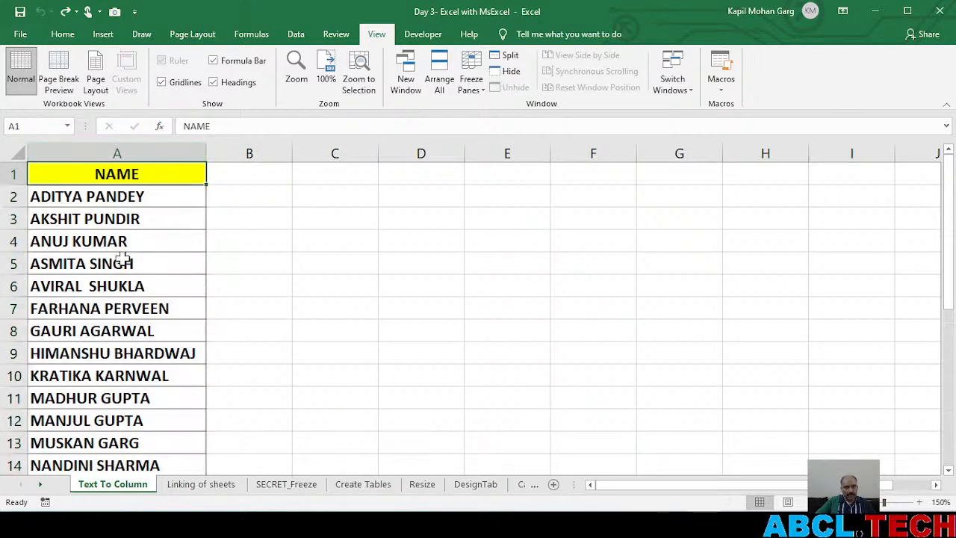
pyautogui.scroll(-6, 123, 273)
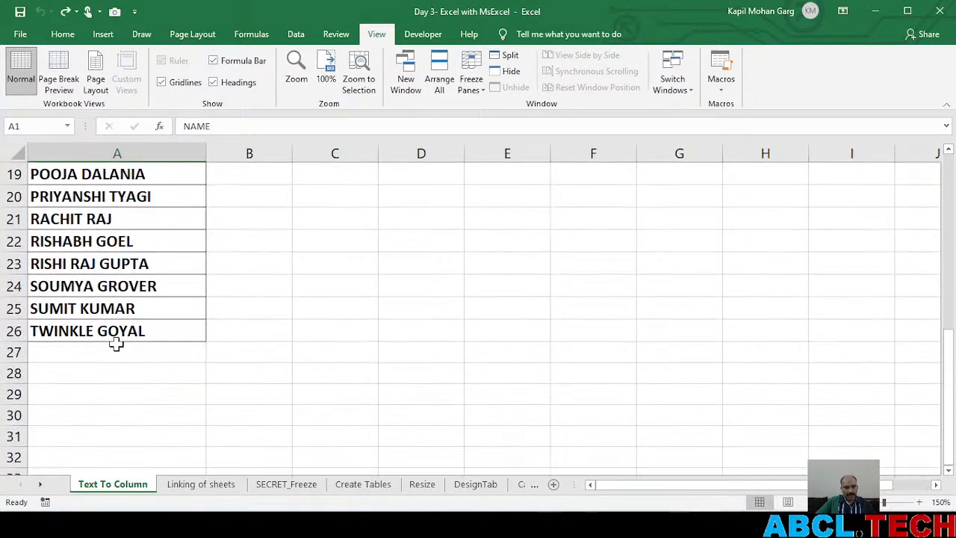
pyautogui.keyDown('shift'); pyautogui.click(118, 338); pyautogui.keyUp('shift')
pyautogui.scroll(6, 122, 316)
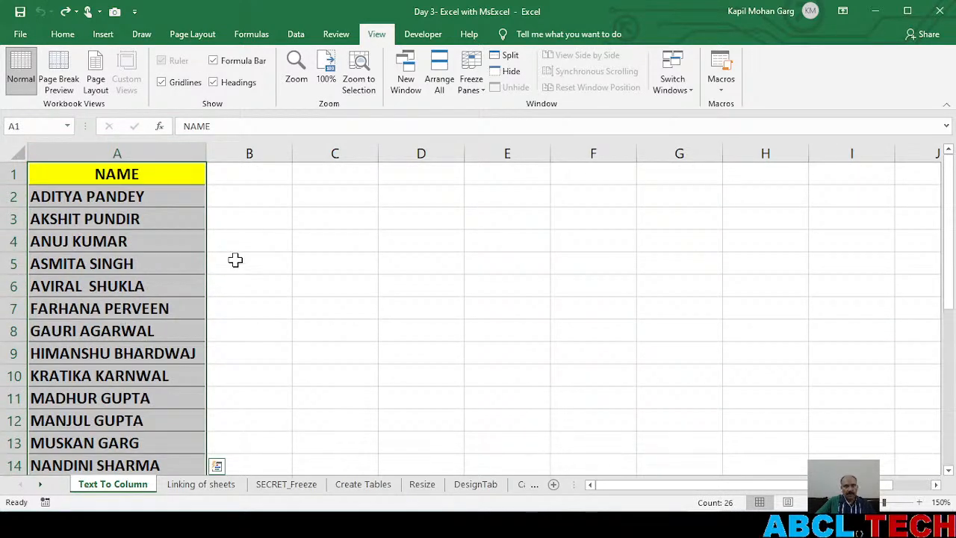
pyautogui.click(257, 247)
pyautogui.moveTo(128, 173); pyautogui.dragTo(134, 437)
pyautogui.scroll(5, 156, 346)
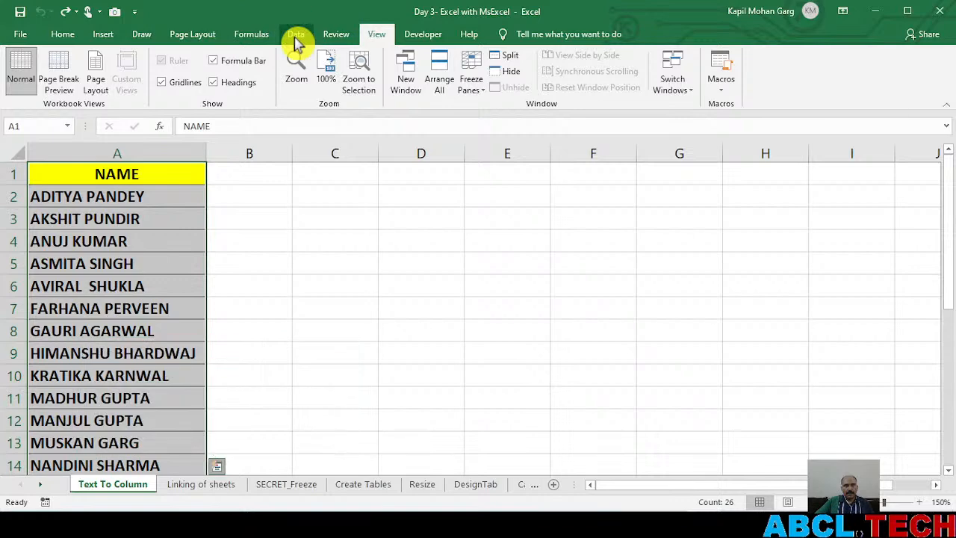
# Start the Convert Text to Columns Wizard on the selected list of names
pyautogui.click(296, 37)
pyautogui.press('ctrl')
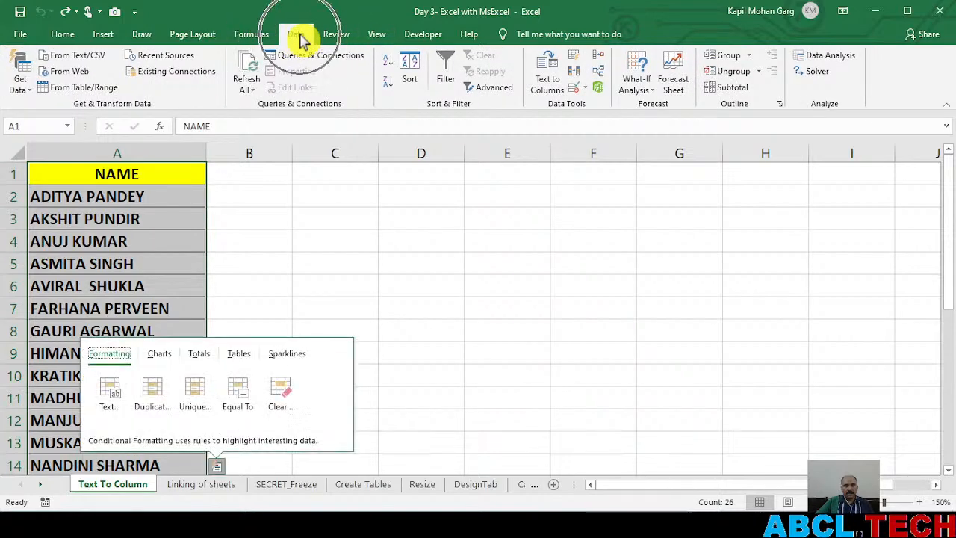
pyautogui.press('ctrl')
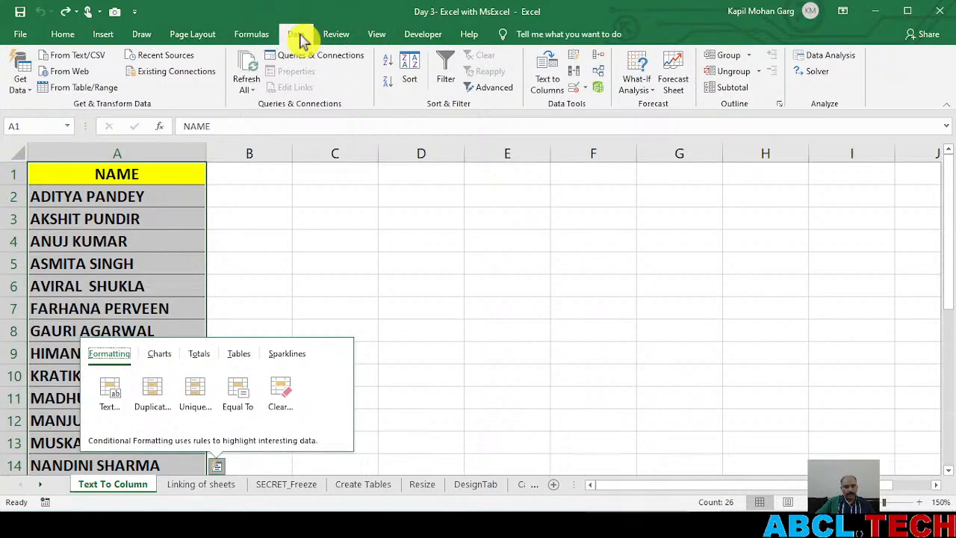
pyautogui.hotkey('ctrl', 'q')
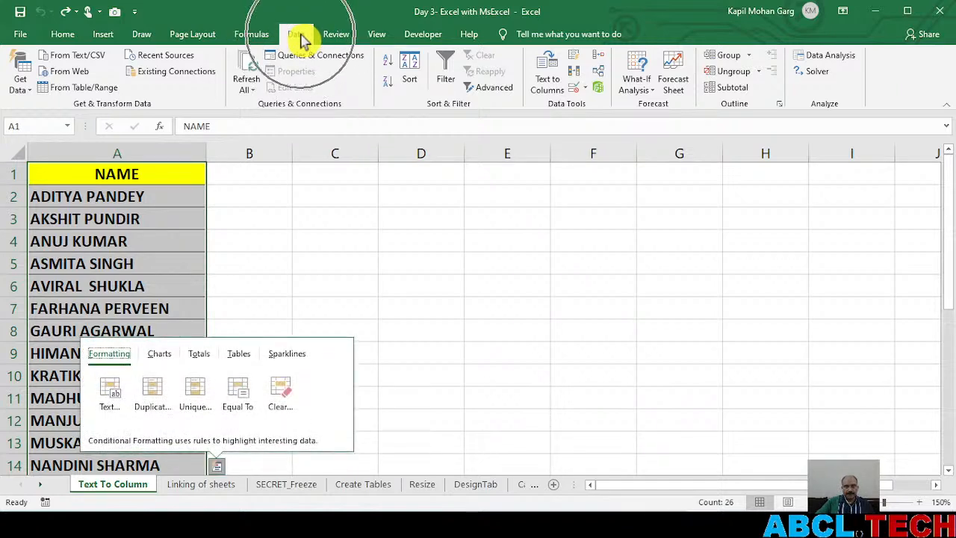
pyautogui.press('ctrl')
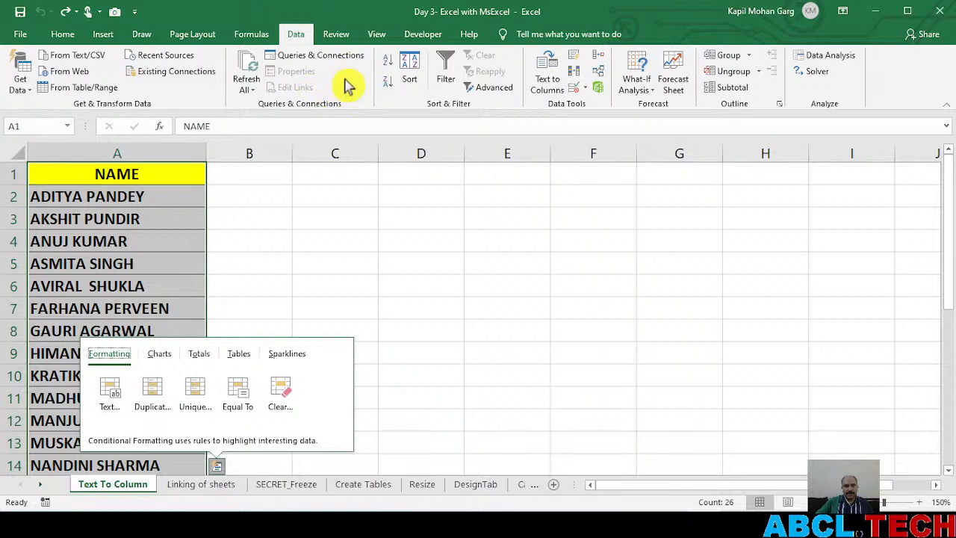
pyautogui.click(546, 82)
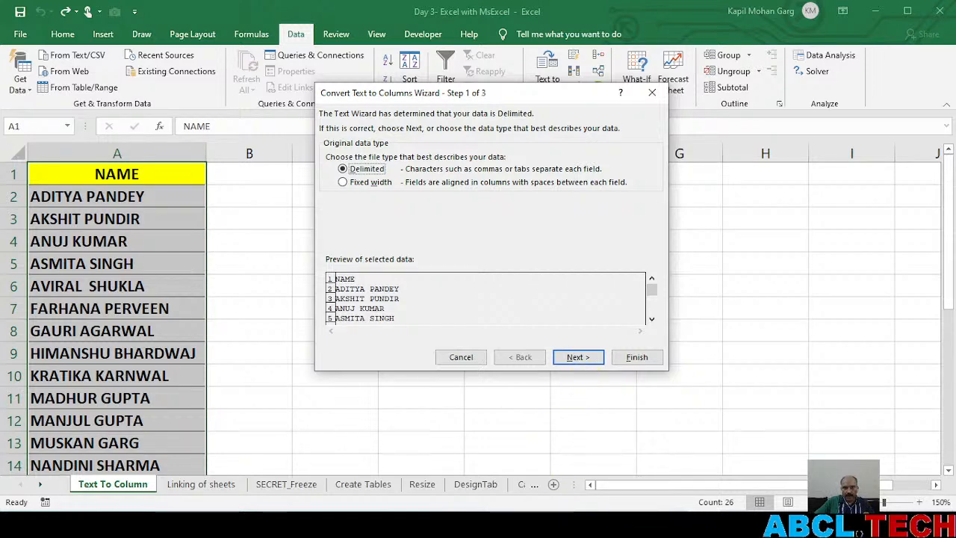
# Switch to YouTube Studio to read the live chat, and return to the Text to Columns wizard in Excel
pyautogui.hotkey('alt', 'Tab')
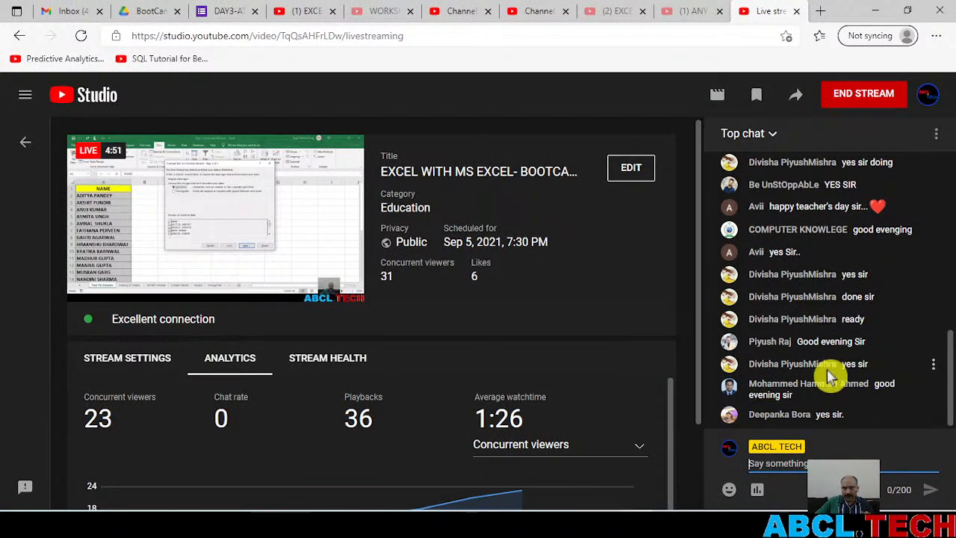
pyautogui.click(824, 460)
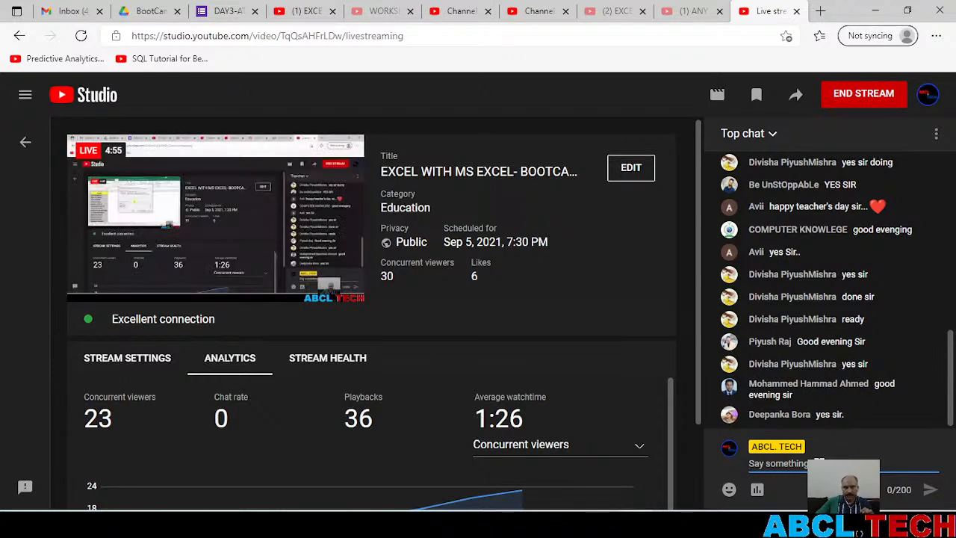
pyautogui.hotkey('alt', 'Tab')
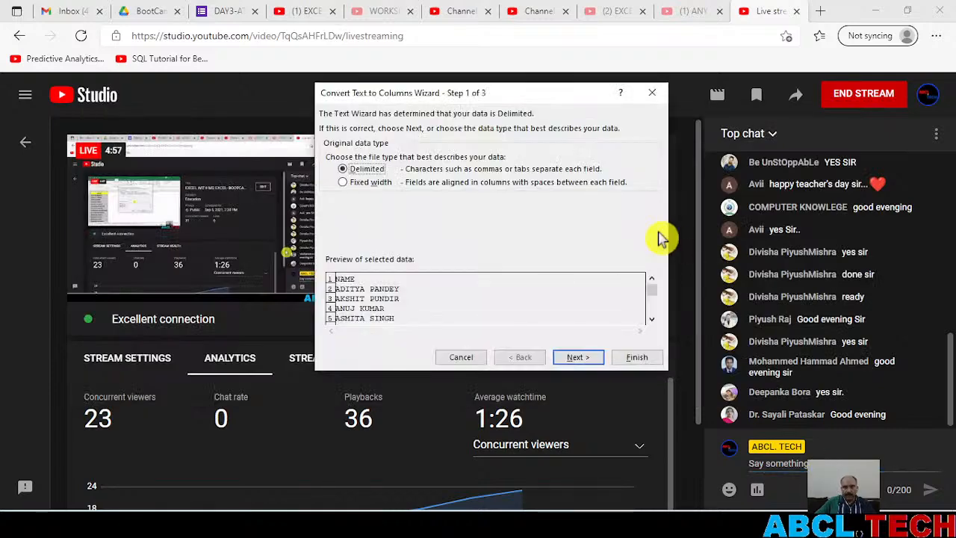
pyautogui.click(876, 11)
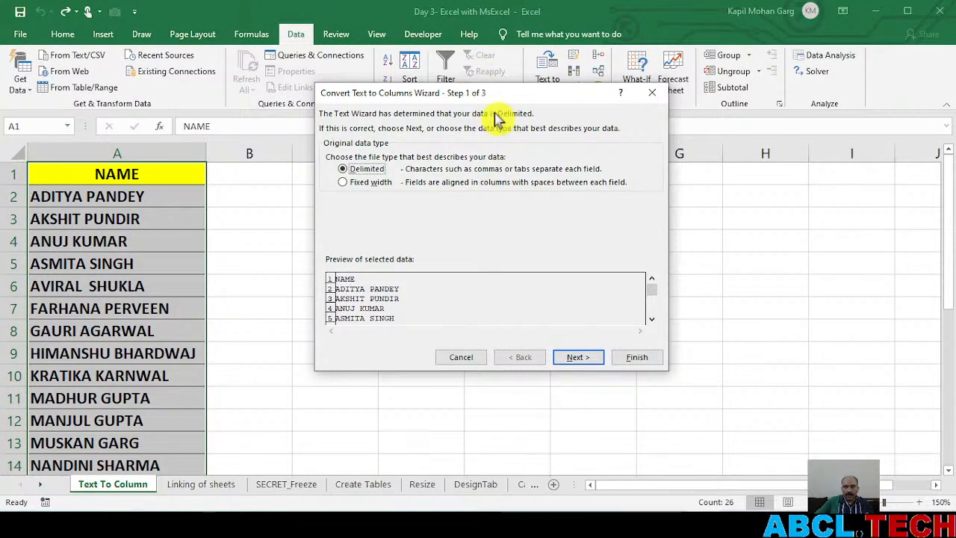
# Finish the Text to Columns wizard straight from its first page with the Delimited data type, and review column A
pyautogui.click(636, 359)
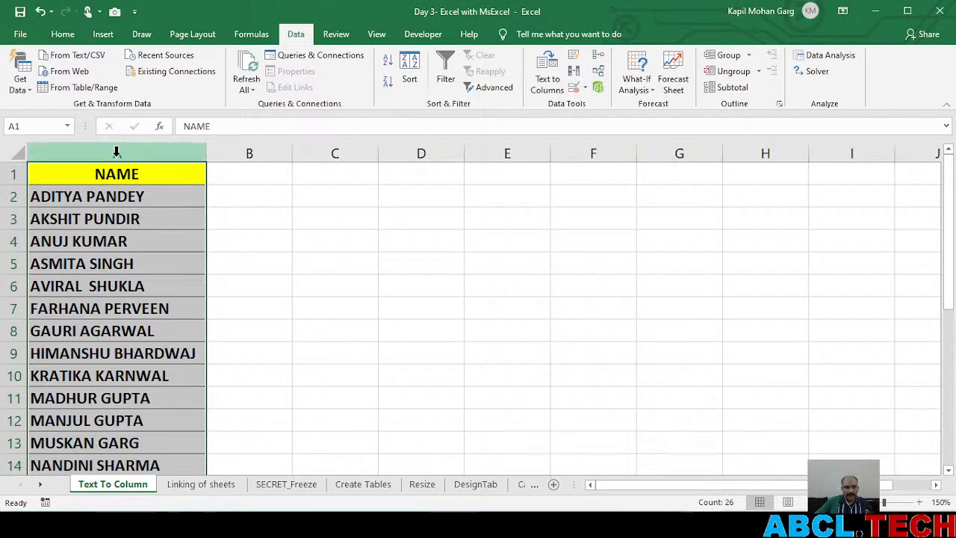
pyautogui.scroll(-5, 112, 351)
pyautogui.scroll(5, 118, 357)
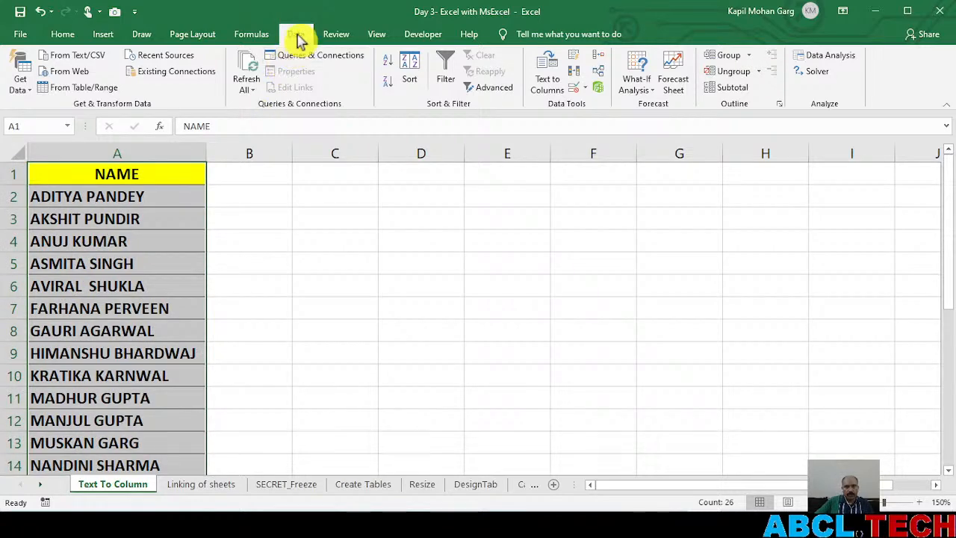
# Split the names in A1:A26 in place with Text to Columns, using Delimited data with Tab and Space delimiters and destination $A$1
pyautogui.hotkey('ctrl', 'q')
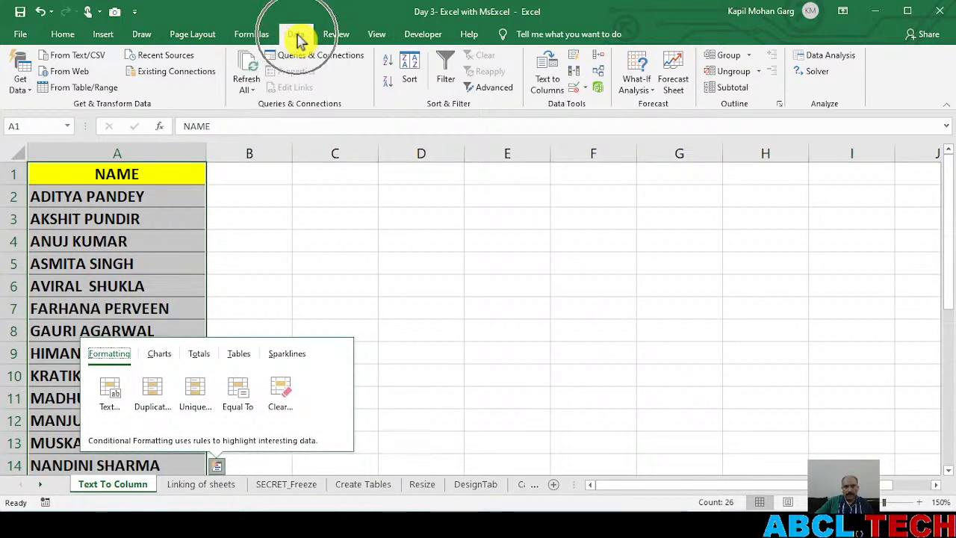
pyautogui.click(546, 77)
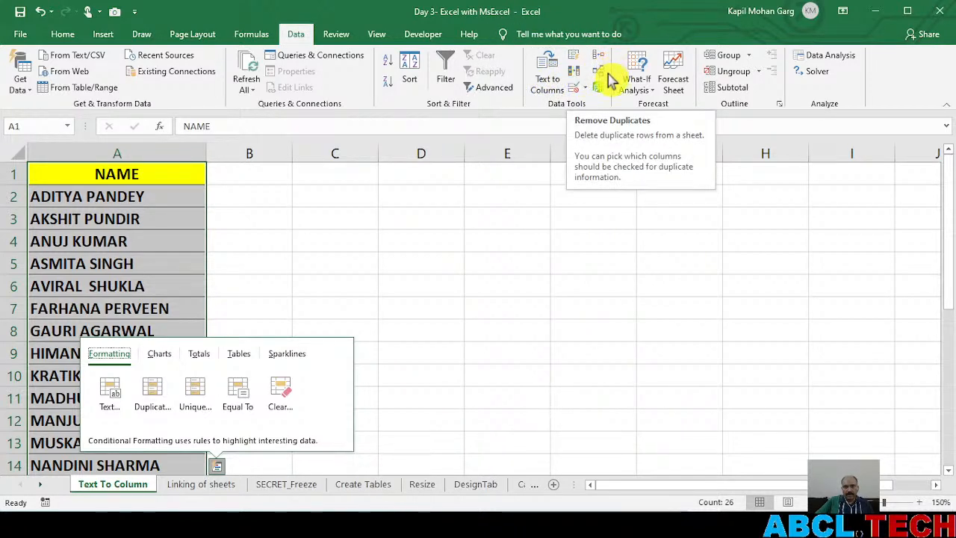
pyautogui.click(547, 72)
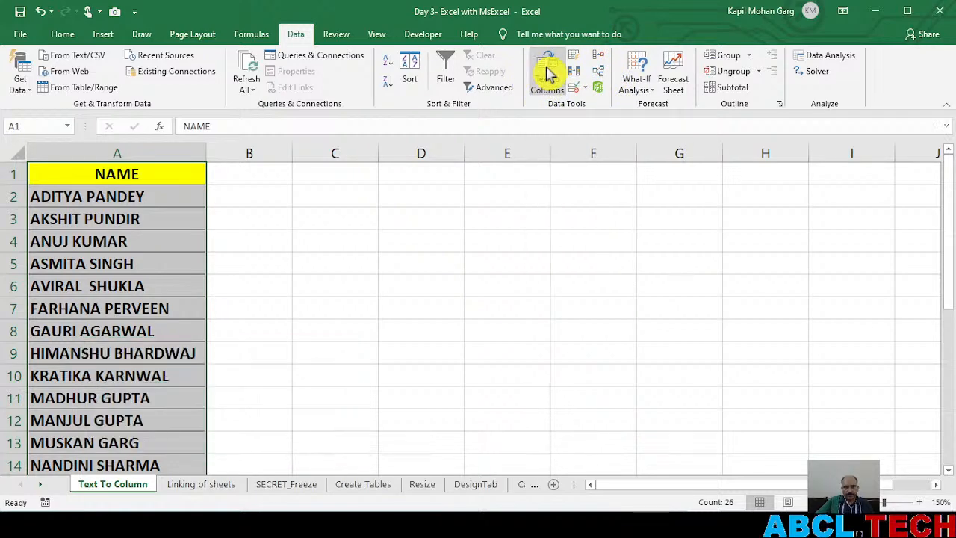
pyautogui.moveTo(525, 106); pyautogui.dragTo(486, 138)
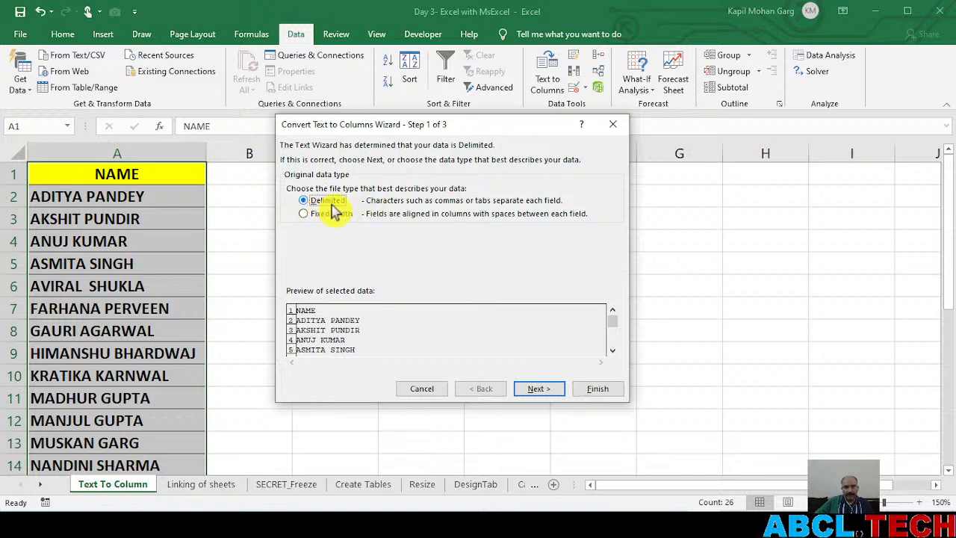
pyautogui.click(539, 390)
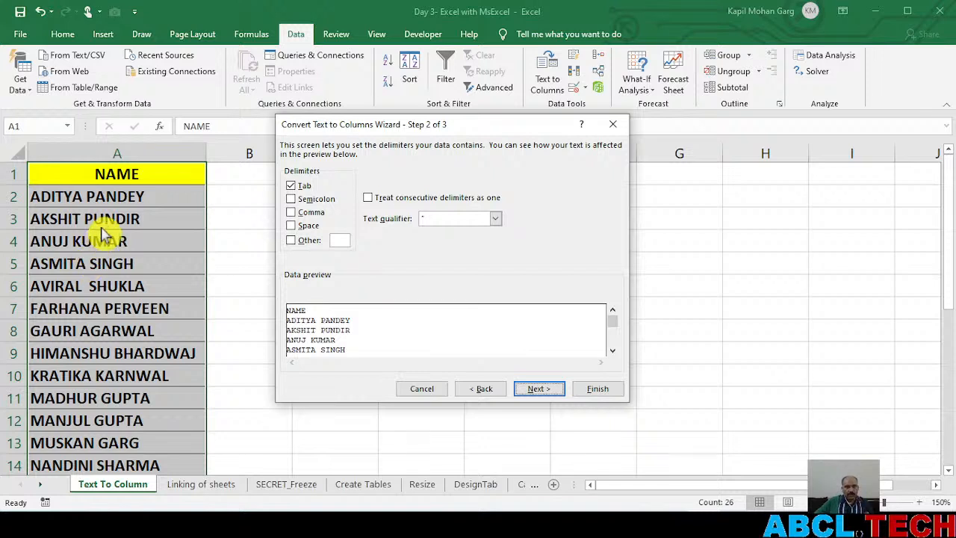
pyautogui.click(291, 226)
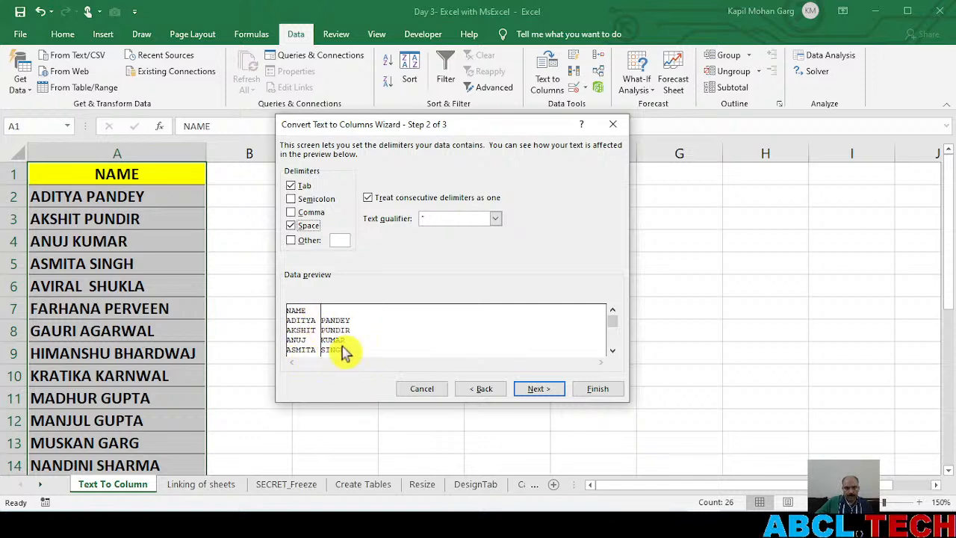
pyautogui.click(543, 396)
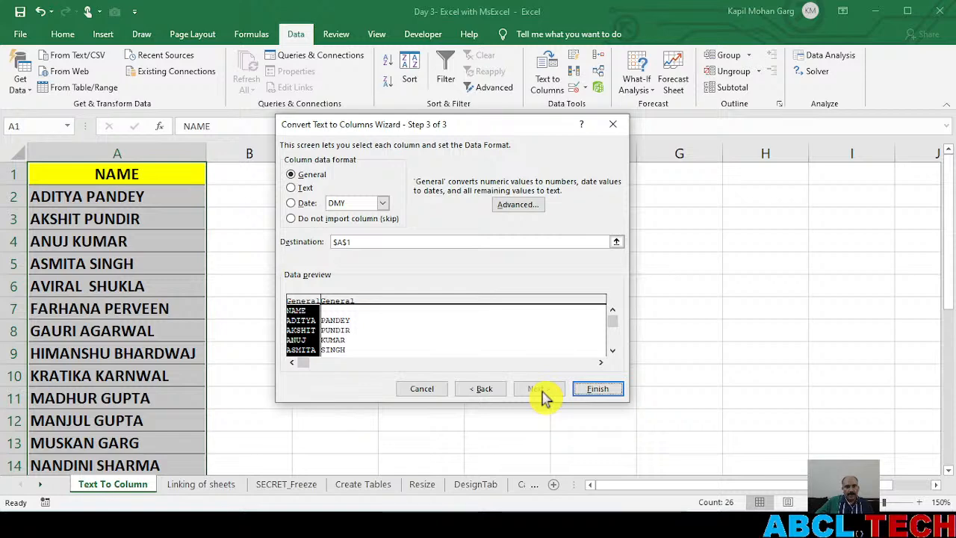
pyautogui.click(598, 391)
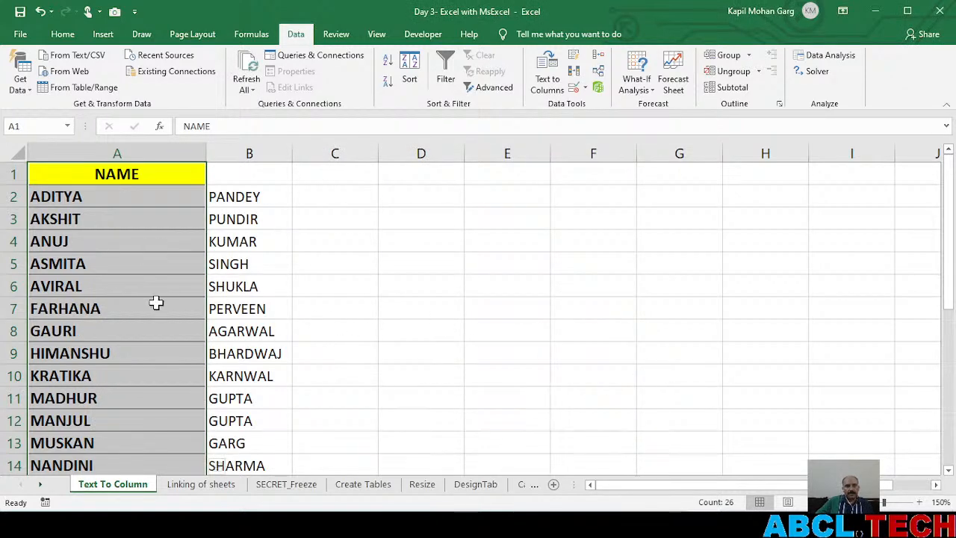
# Examine the split names from the header to row 26, checking how the three-part name in row 23 was divided
pyautogui.scroll(-6, 257, 378)
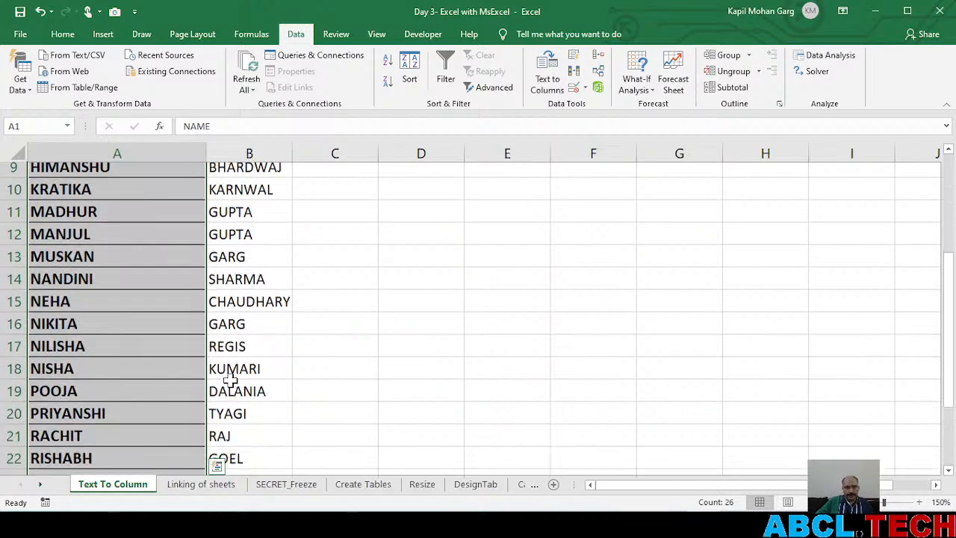
pyautogui.scroll(1, 230, 380)
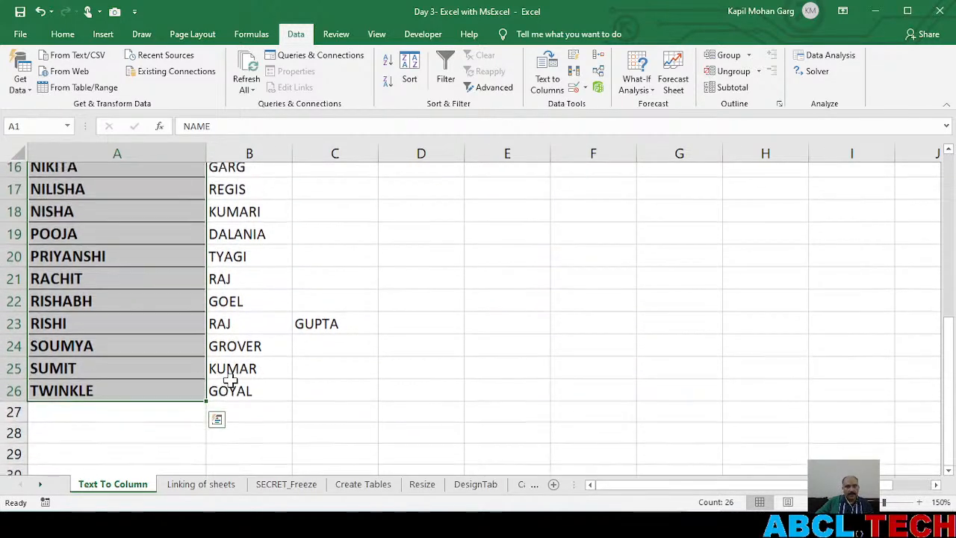
pyautogui.moveTo(7, 331); pyautogui.dragTo(7, 331)
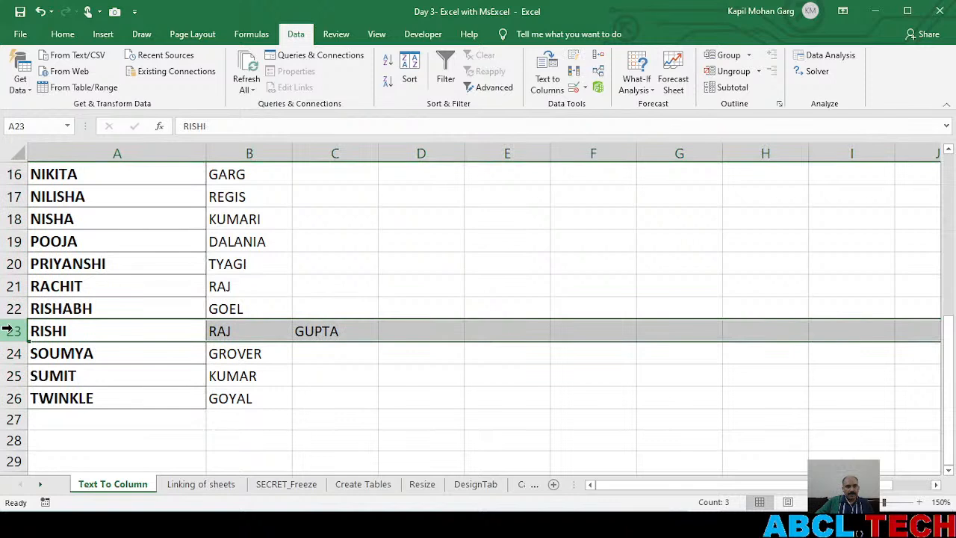
pyautogui.click(274, 331)
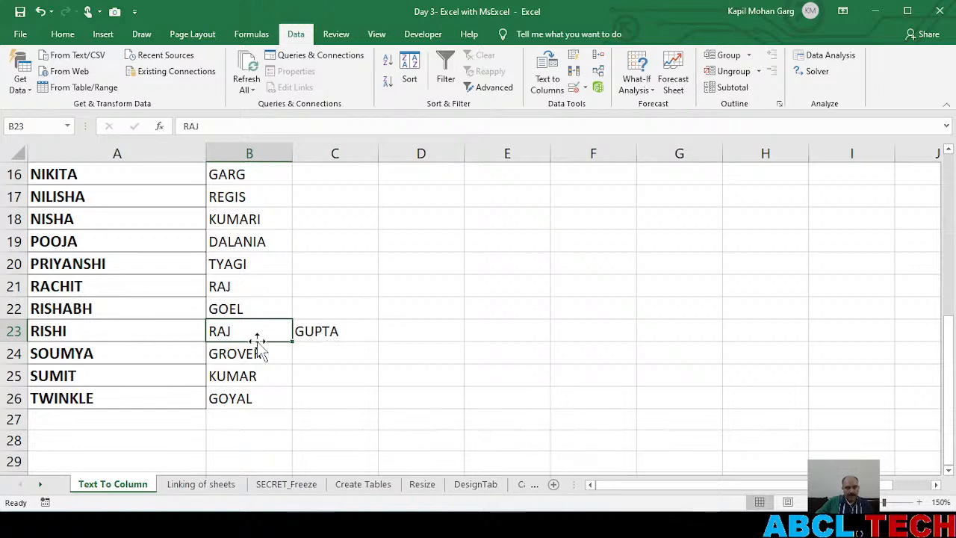
pyautogui.scroll(5, 254, 340)
pyautogui.scroll(-6, 258, 344)
pyautogui.scroll(6, 258, 345)
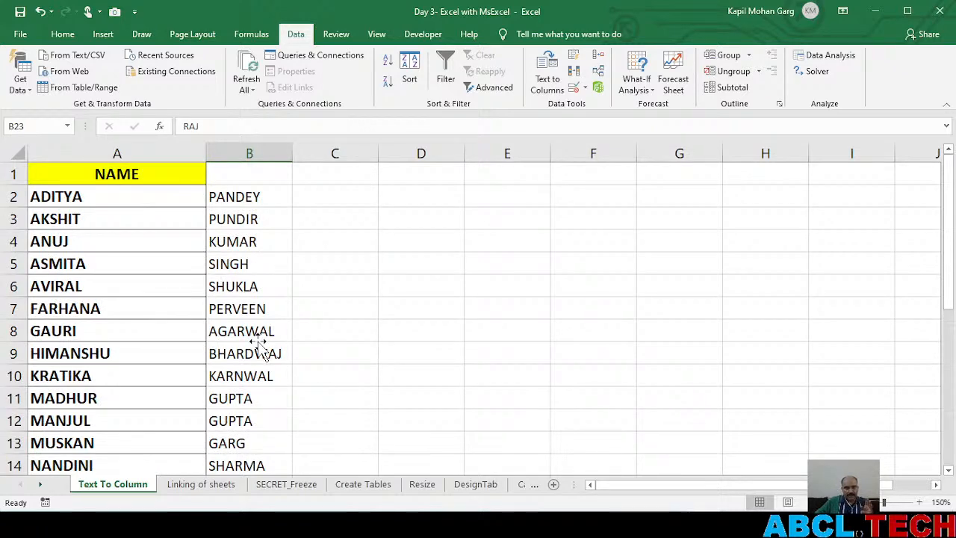
pyautogui.scroll(-5, 295, 361)
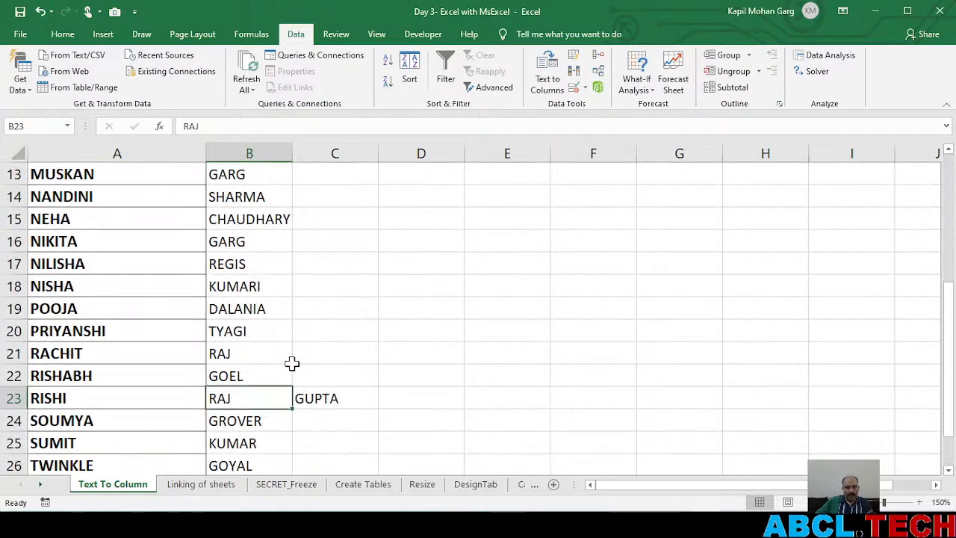
pyautogui.scroll(-1, 291, 363)
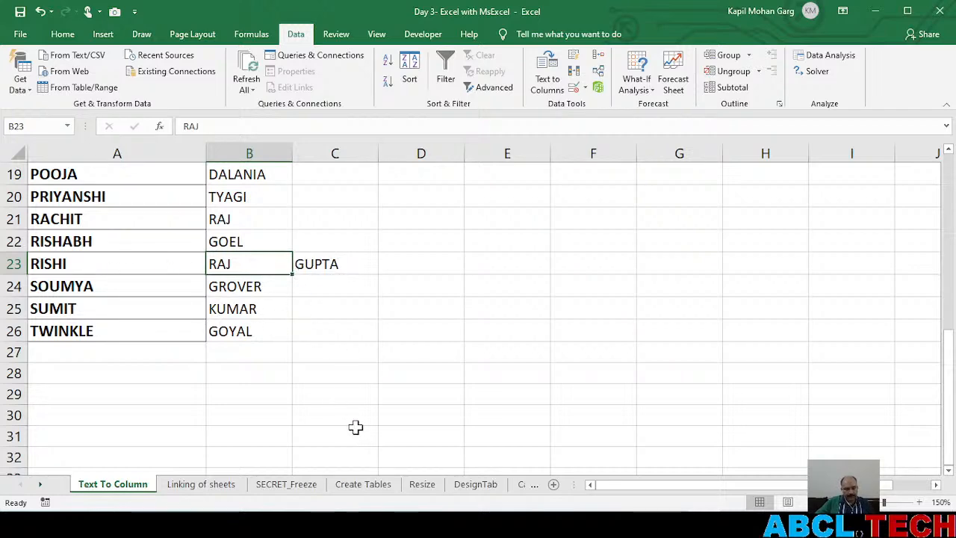
# Switch to YouTube Studio to read the live chat, and return to the split names in Excel
pyautogui.hotkey('alt', 'Tab')
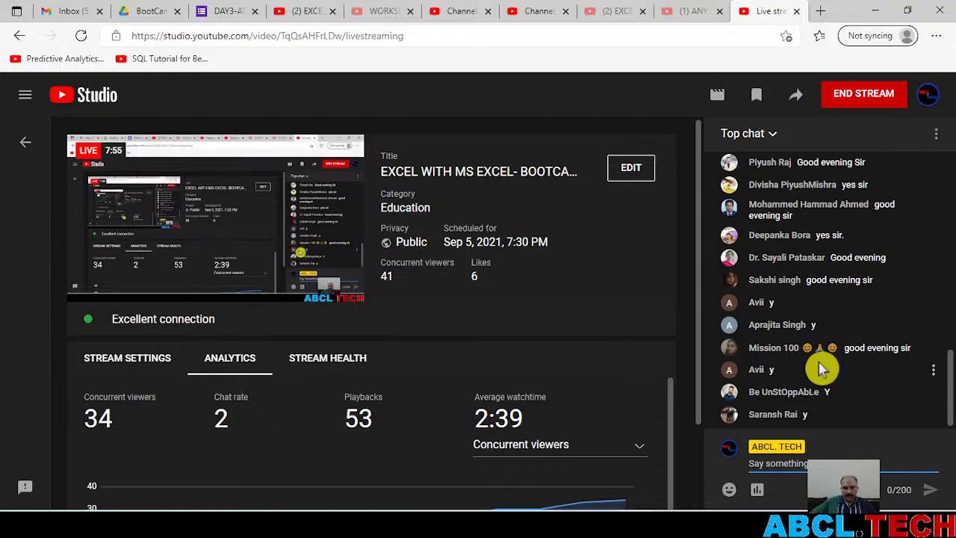
pyautogui.hotkey('alt', 'Tab')
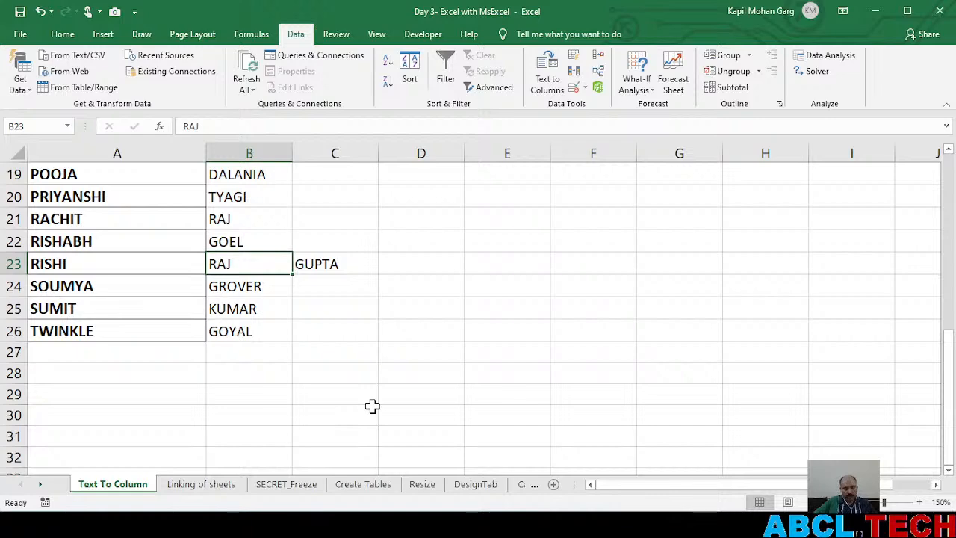
# Undo the in-place split of the names and look over the restored list in column A
pyautogui.hotkey('ctrl', 'z')
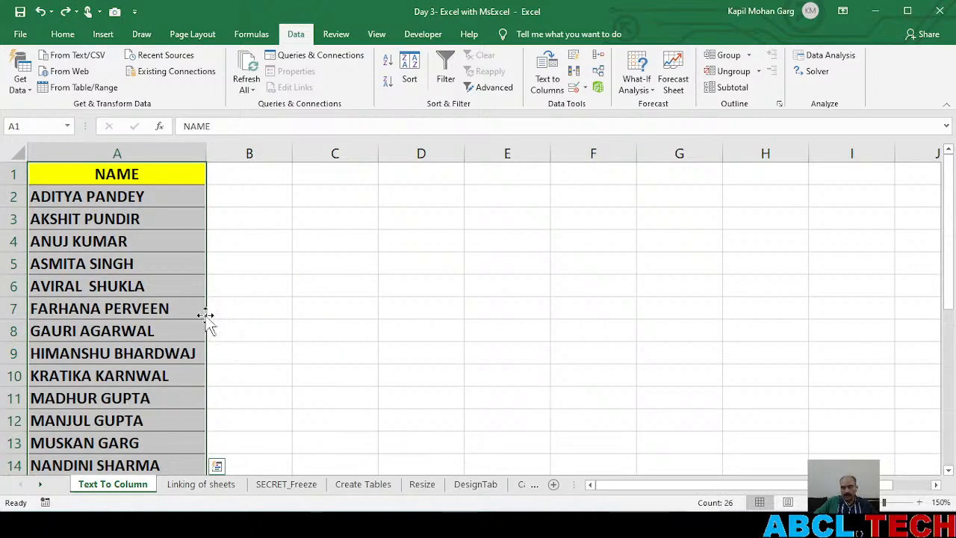
pyautogui.scroll(-5, 157, 362)
pyautogui.scroll(5, 157, 362)
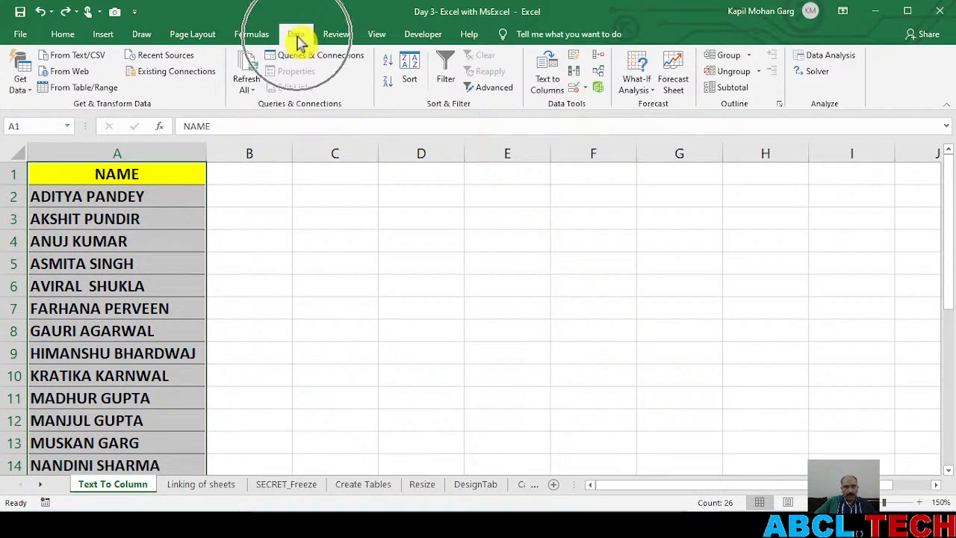
# Run the Text to Columns wizard on A1:A26 as Delimited data with Tab and Space delimiters, up to its third page
pyautogui.hotkey('ctrl', 'q')
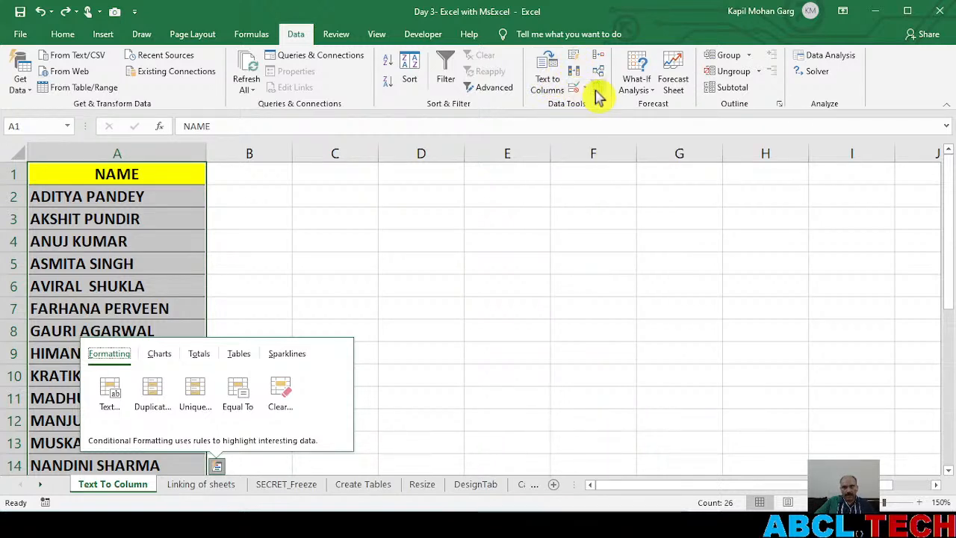
pyautogui.click(548, 77)
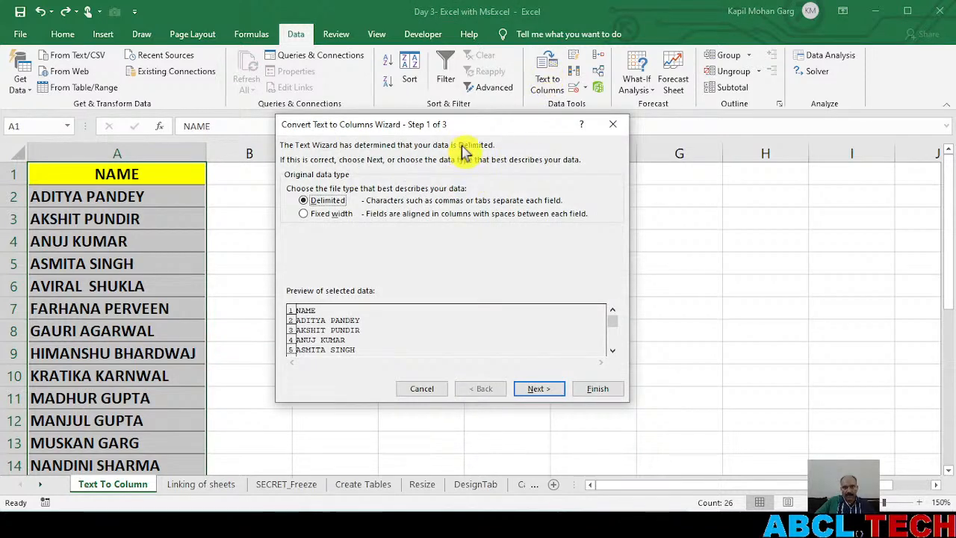
pyautogui.moveTo(468, 127); pyautogui.dragTo(440, 105)
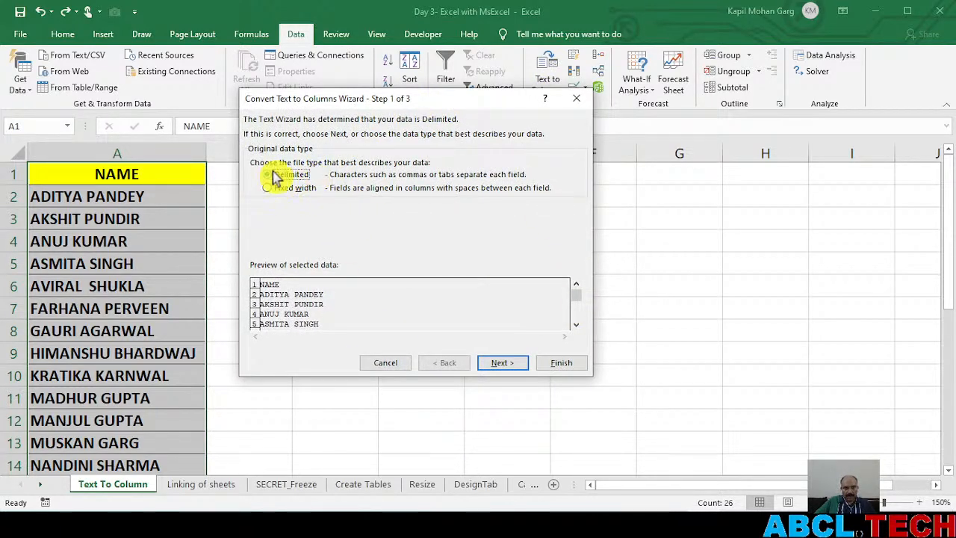
pyautogui.click(504, 365)
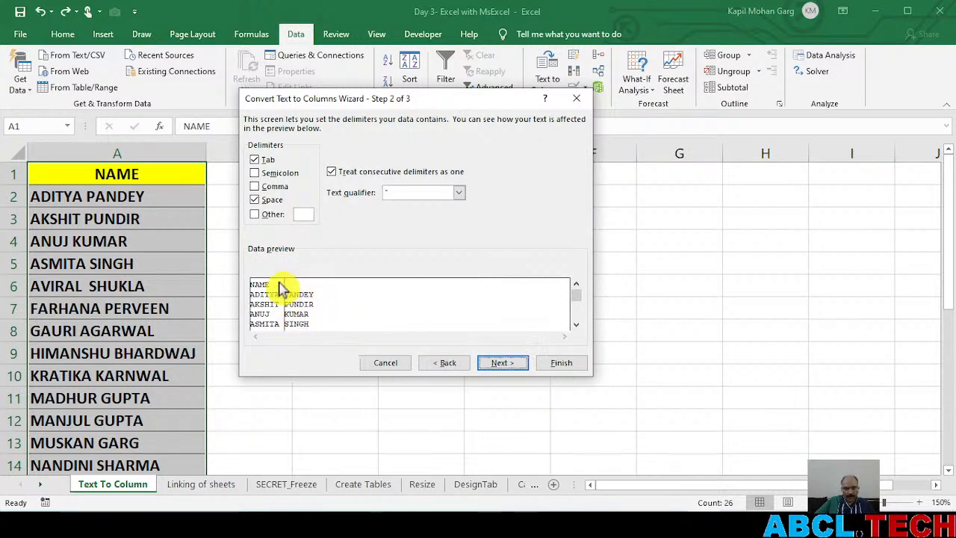
pyautogui.click(269, 201)
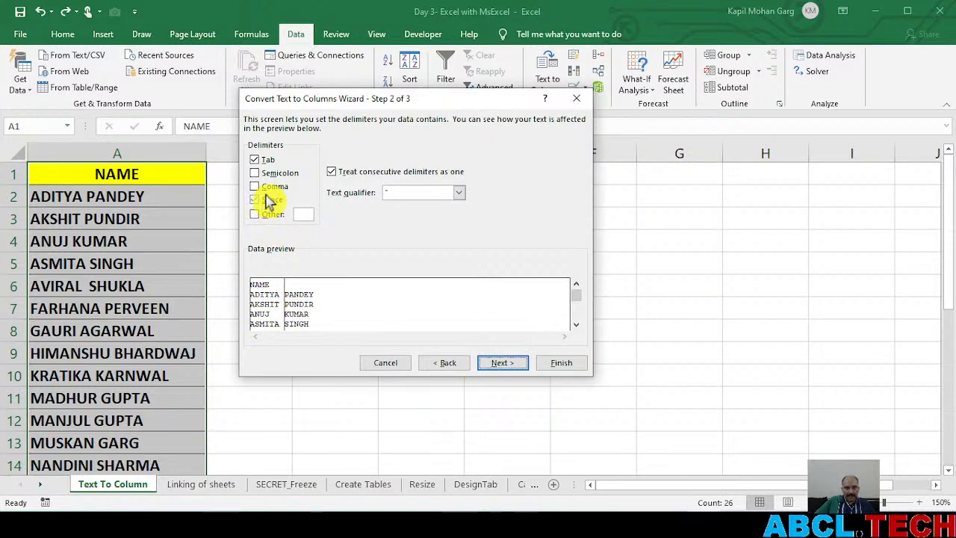
pyautogui.click(270, 205)
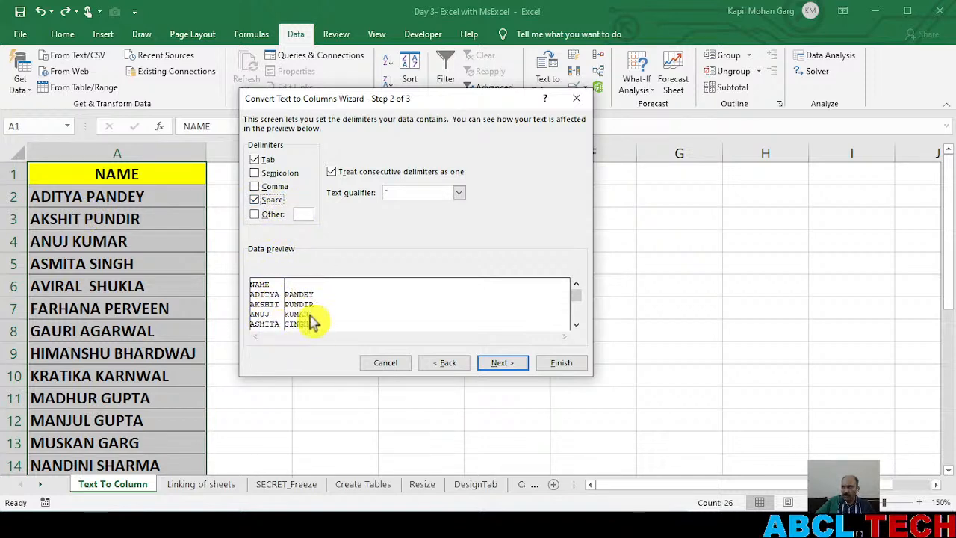
pyautogui.click(502, 363)
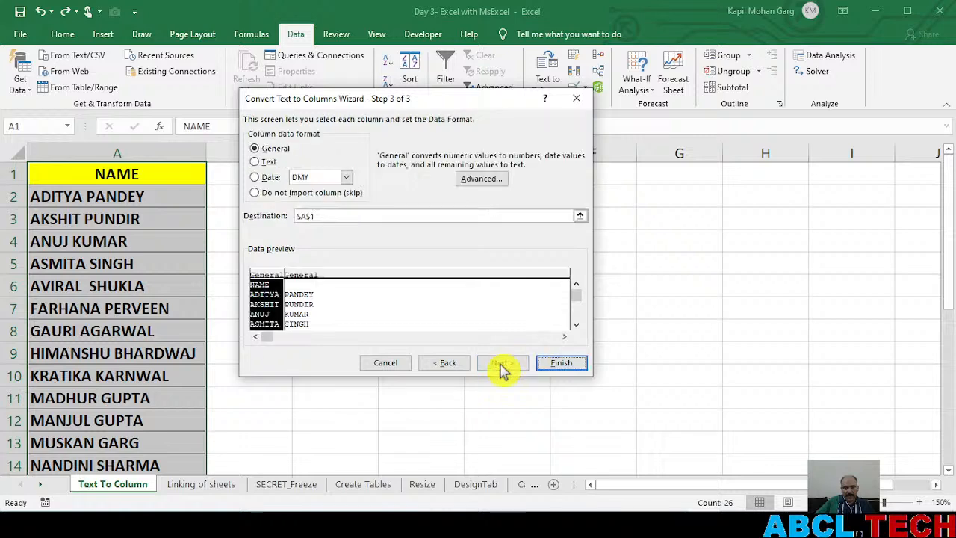
# Set the destination of the split names to $C$1 and finish the Text to Columns wizard
pyautogui.moveTo(422, 100); pyautogui.dragTo(661, 80)
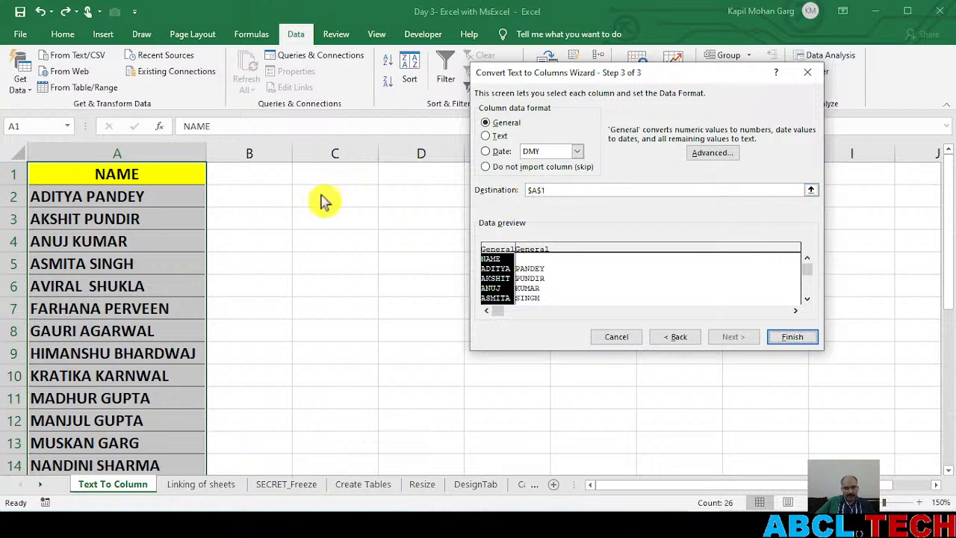
pyautogui.click(534, 190)
pyautogui.press('Delete')
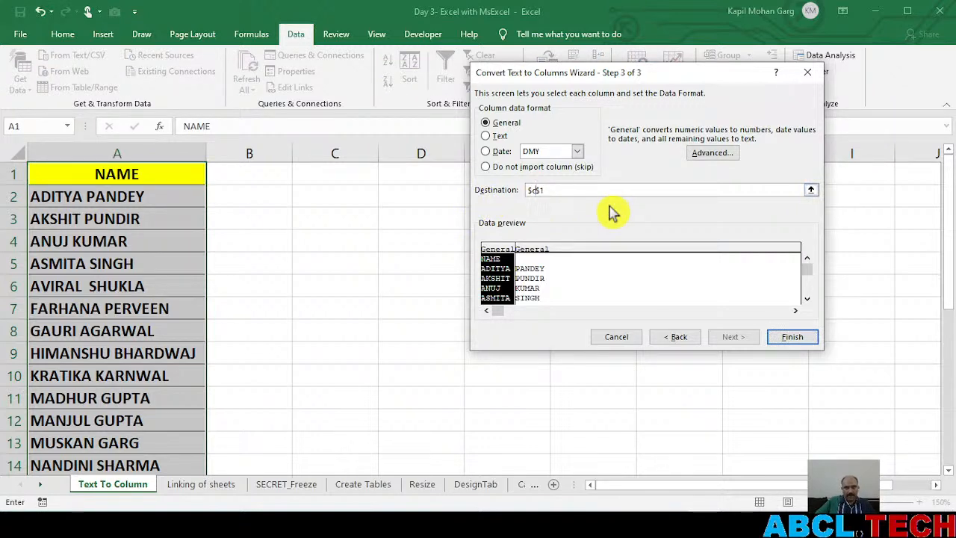
pyautogui.click(795, 337)
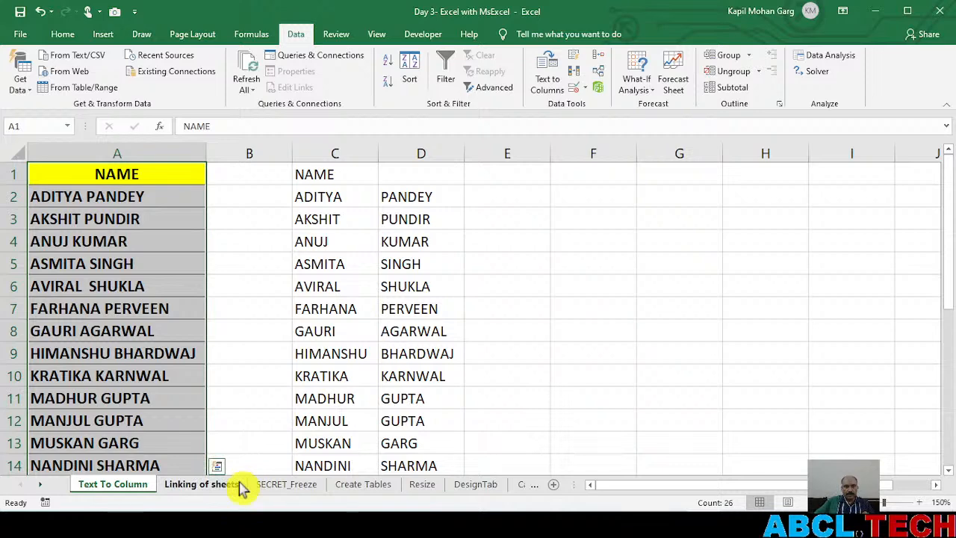
# Open the Linking of sheets worksheet and look over its table of monthly expenses
pyautogui.click(201, 486)
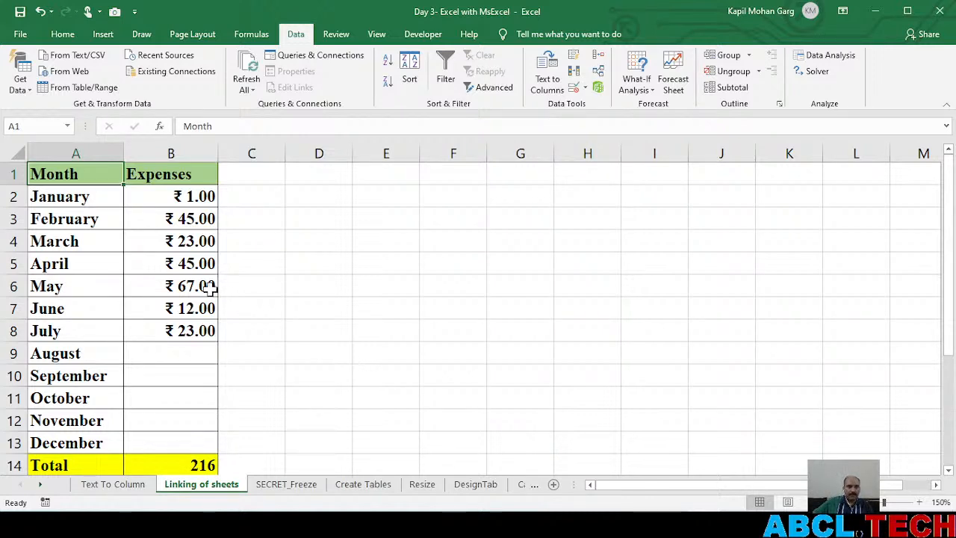
pyautogui.scroll(-2, 195, 286)
pyautogui.scroll(2, 194, 286)
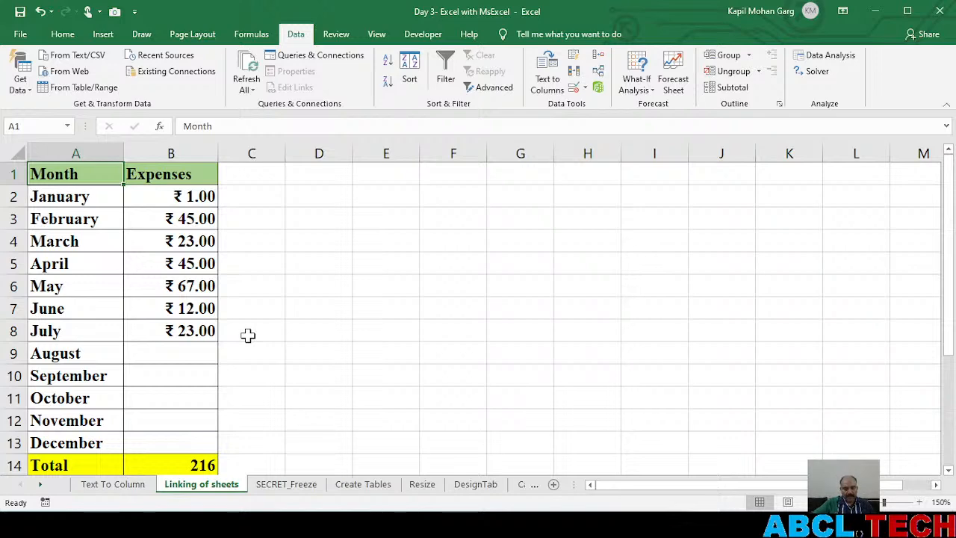
# Create a blank workbook in a maximised window at 150% zoom, and return to the Day 3- Excel with MsExcel workbook
pyautogui.hotkey('ctrl', 'n')
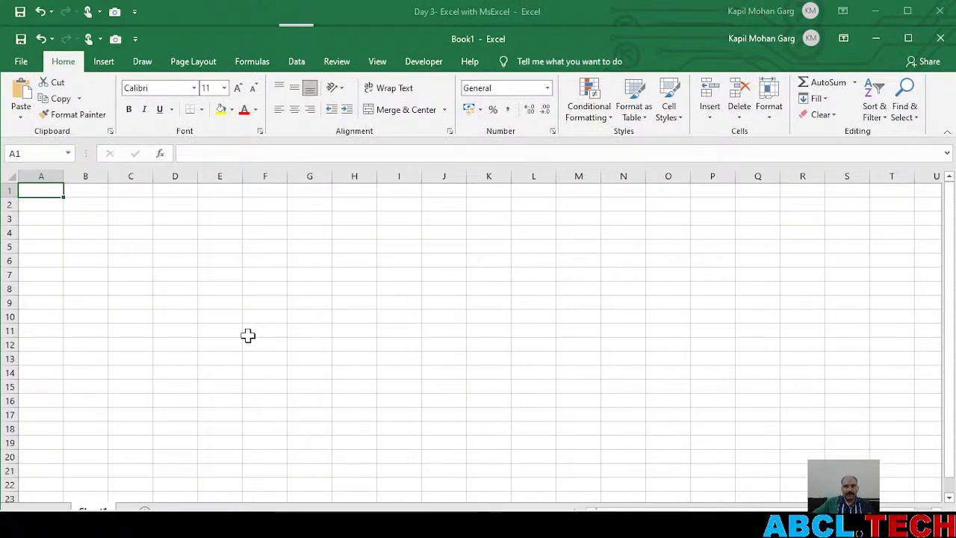
pyautogui.click(908, 39)
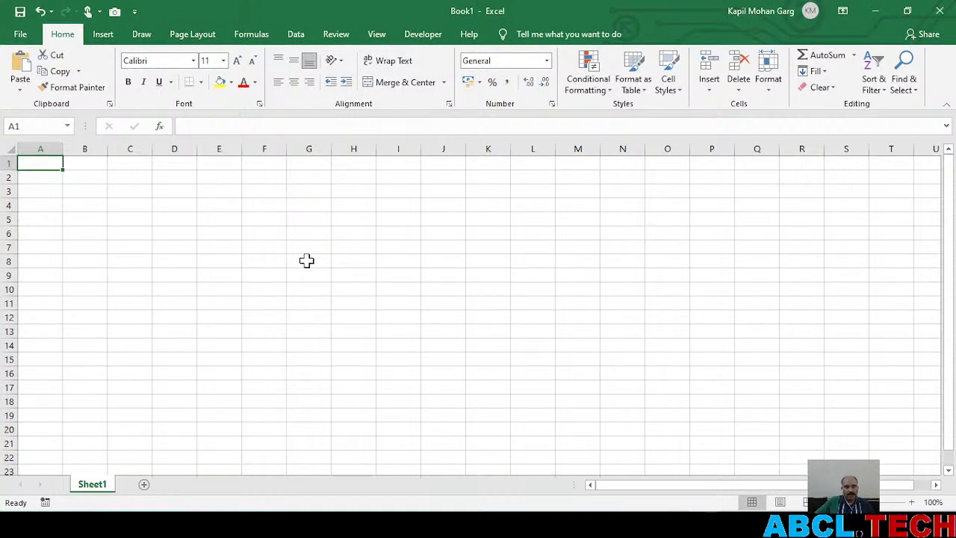
pyautogui.click(912, 502)
pyautogui.click(911, 503)
pyautogui.click(912, 503)
pyautogui.click(912, 502)
pyautogui.click(913, 503)
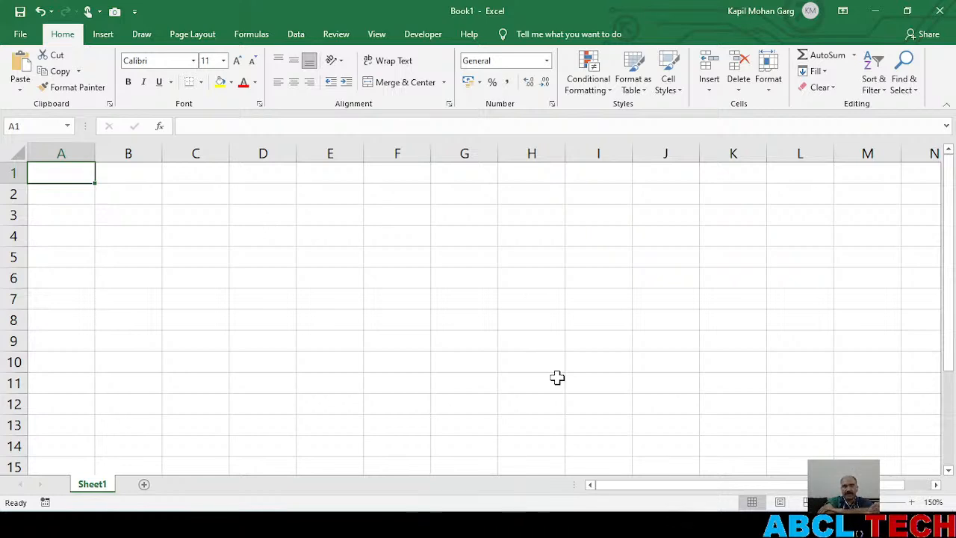
pyautogui.hotkey('alt', 'Tab')
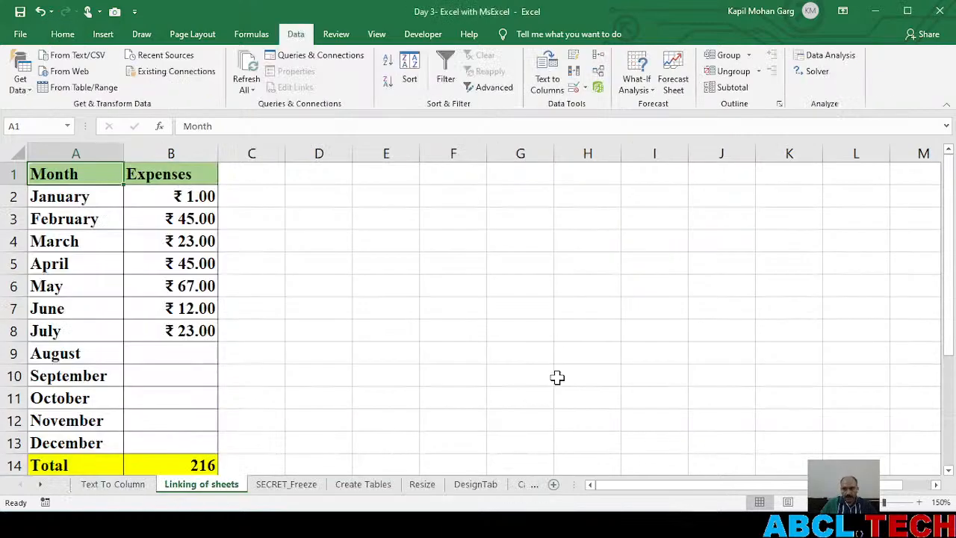
# Check the live-stream chat in YouTube Studio, and close the blank Book1 workbook in Excel
pyautogui.hotkey('alt', 'Tab')
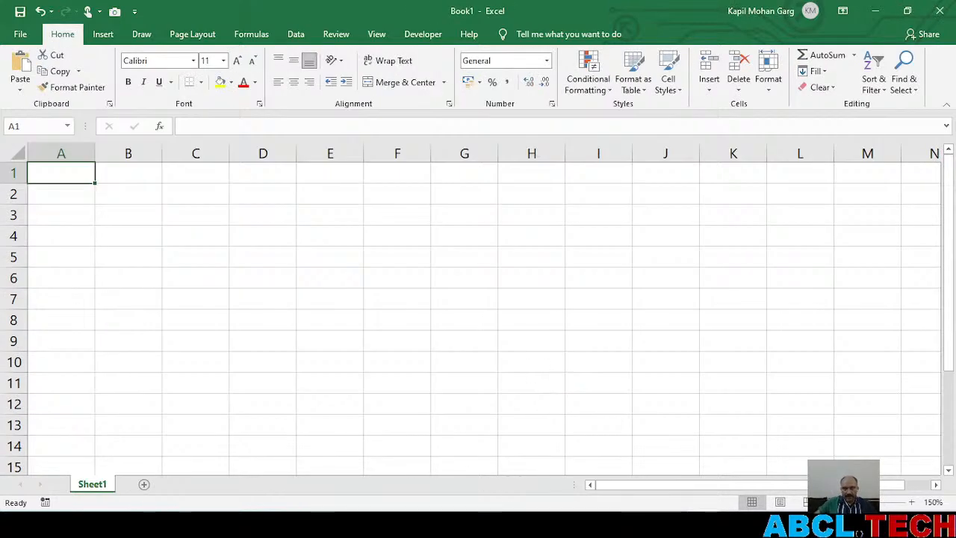
pyautogui.hotkey('alt', 'Tab')
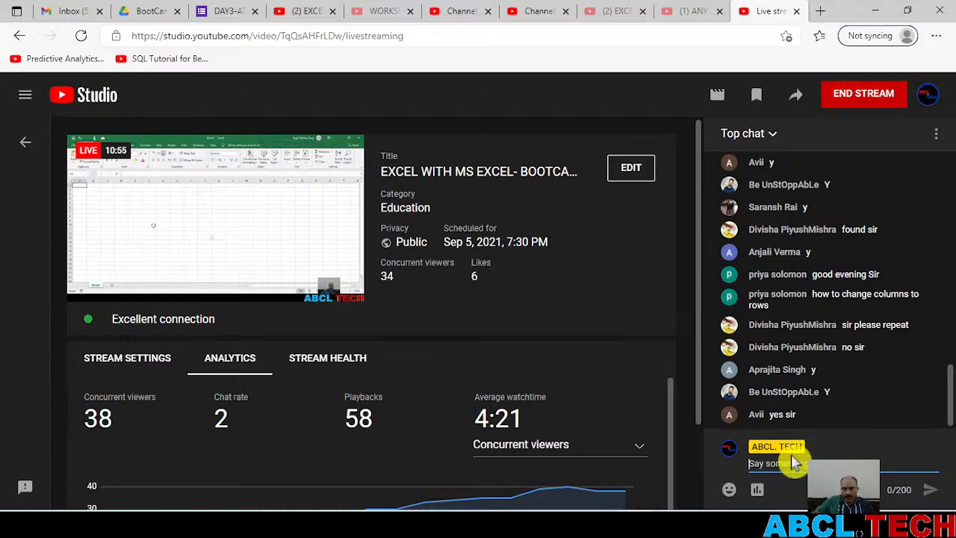
pyautogui.hotkey('alt', 'Tab')
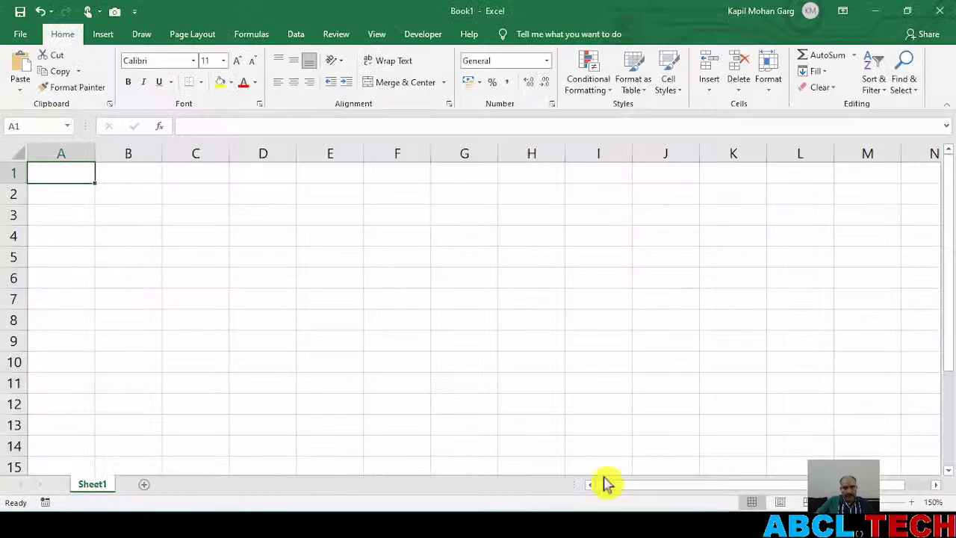
pyautogui.click(935, 12)
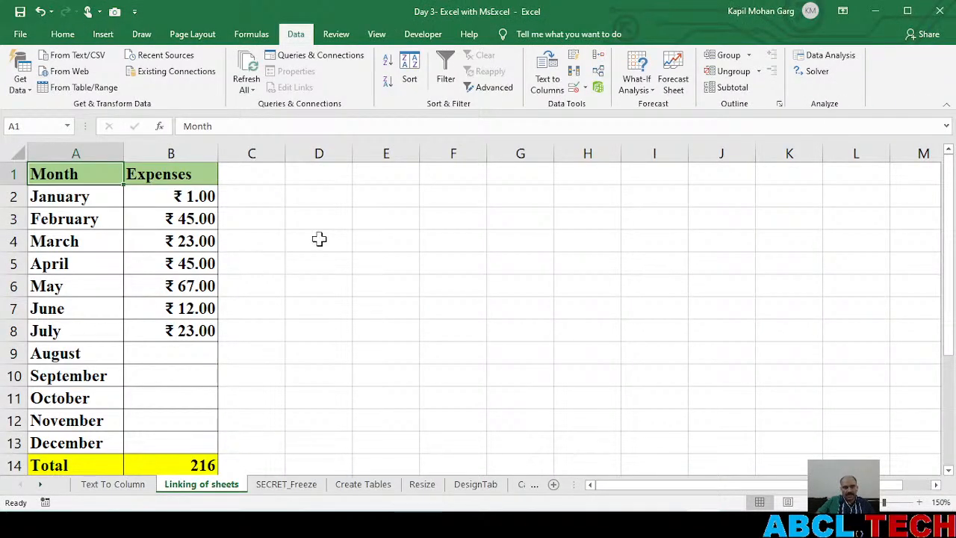
pyautogui.click(302, 211)
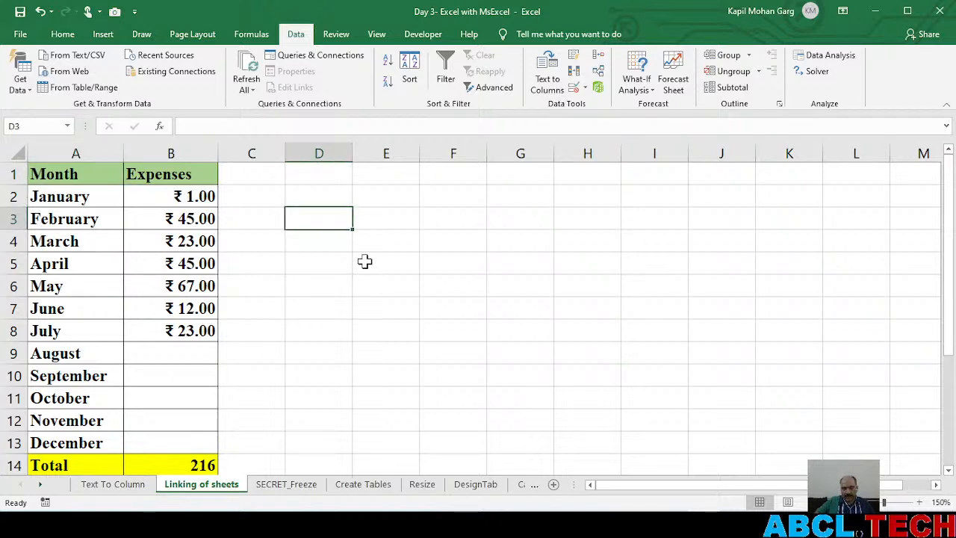
pyautogui.moveTo(321, 279); pyautogui.dragTo(323, 273)
pyautogui.click(368, 276)
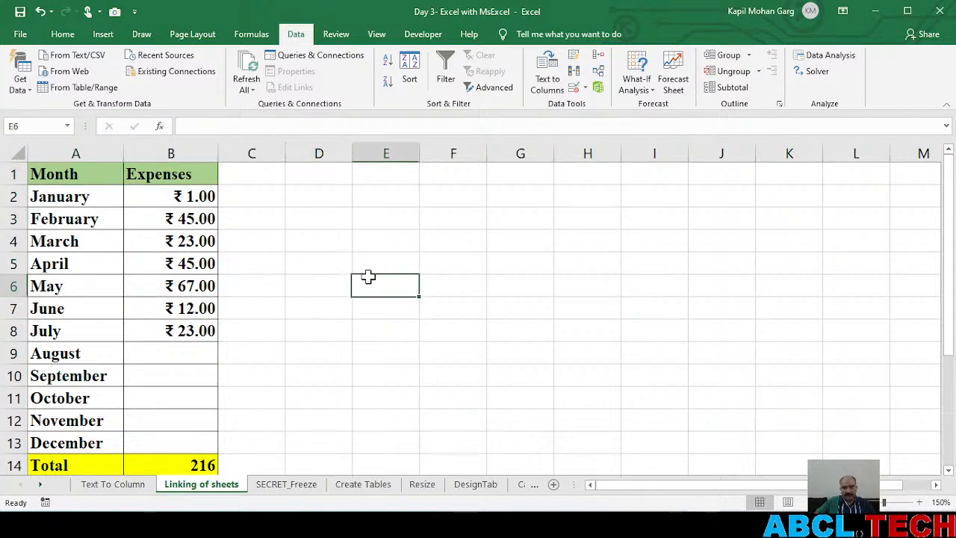
# Create a new blank workbook, maximise its window and set its zoom to 150%
pyautogui.hotkey('ctrl', 'n')
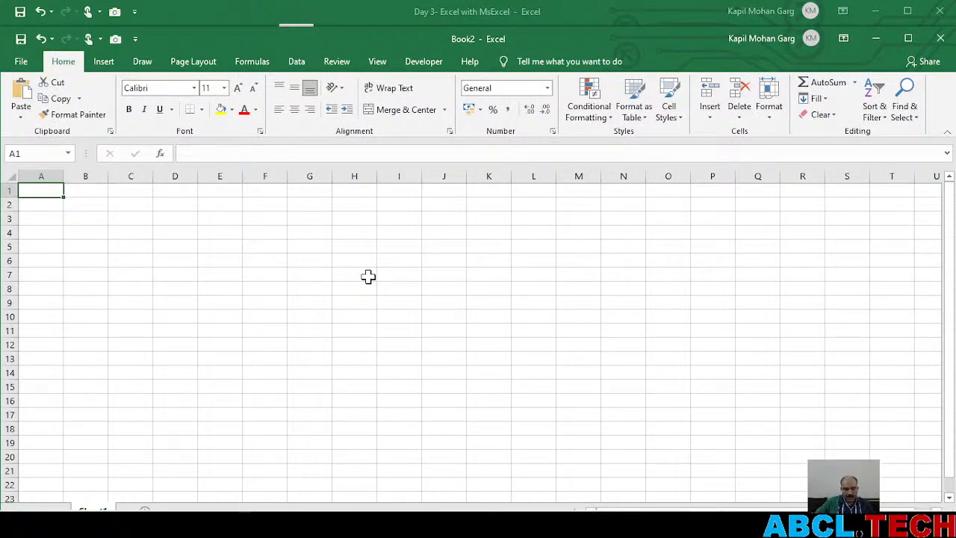
pyautogui.click(908, 38)
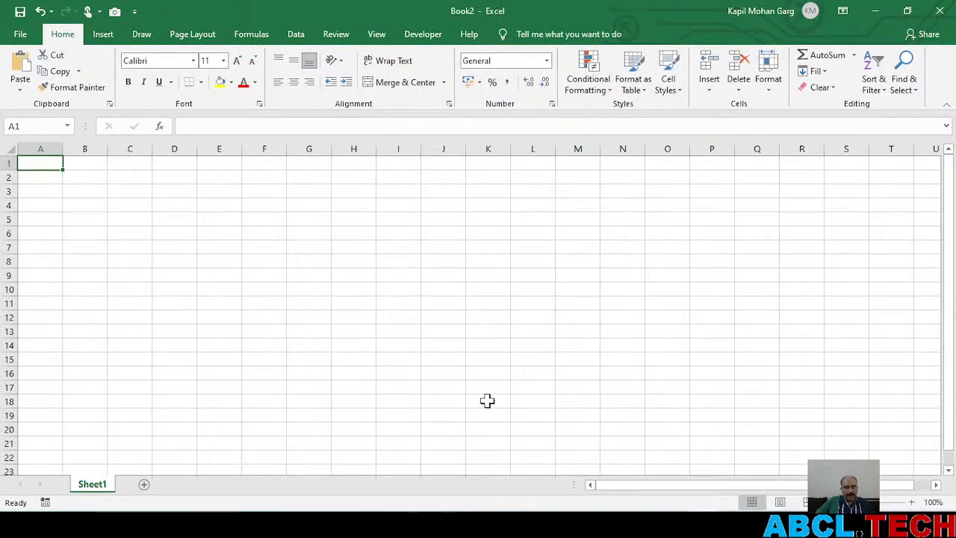
pyautogui.click(912, 502)
pyautogui.click(913, 502)
pyautogui.click(912, 502)
pyautogui.click(913, 502)
pyautogui.click(913, 502)
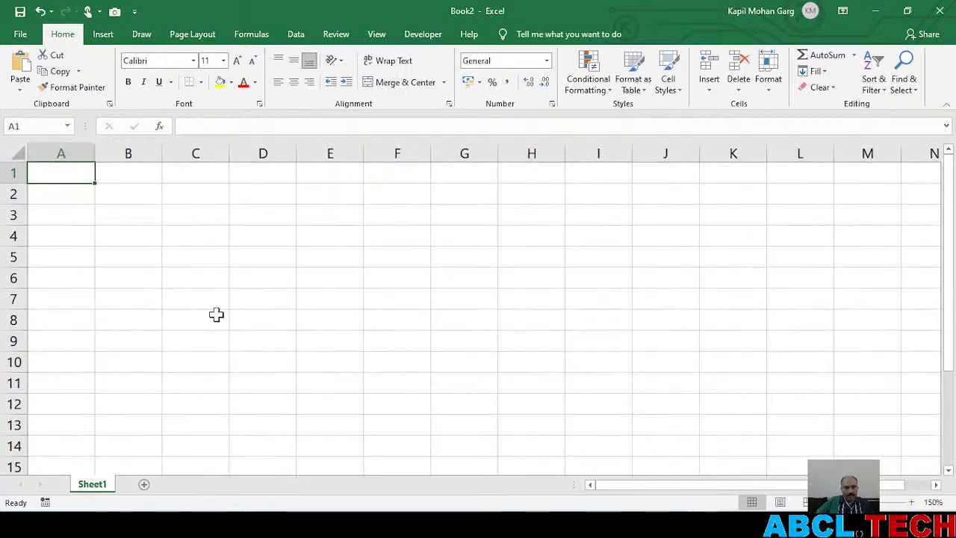
# Reload the live-stream page in YouTube Studio, and return to the Book2 workbook in Excel
pyautogui.hotkey('alt', 'Tab')
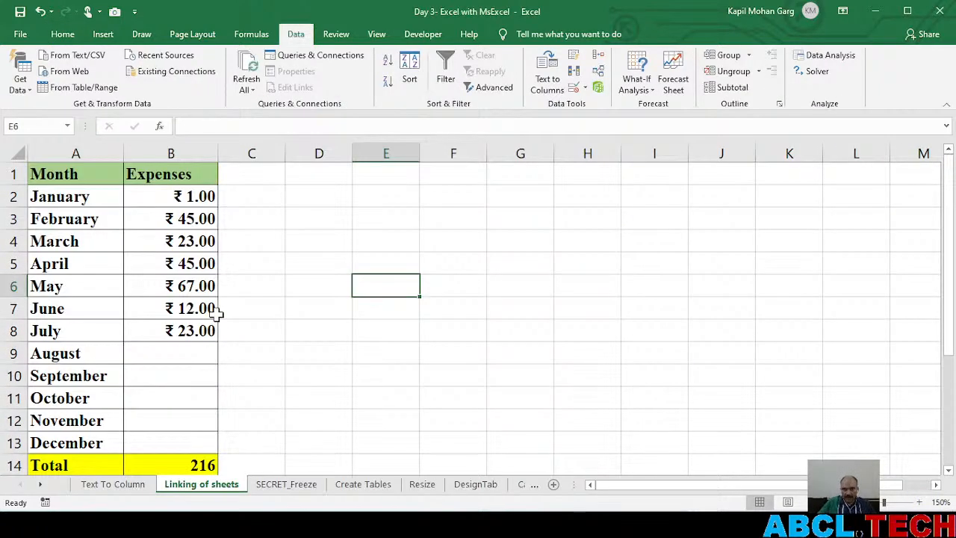
pyautogui.hotkey('alt', 'Tab')
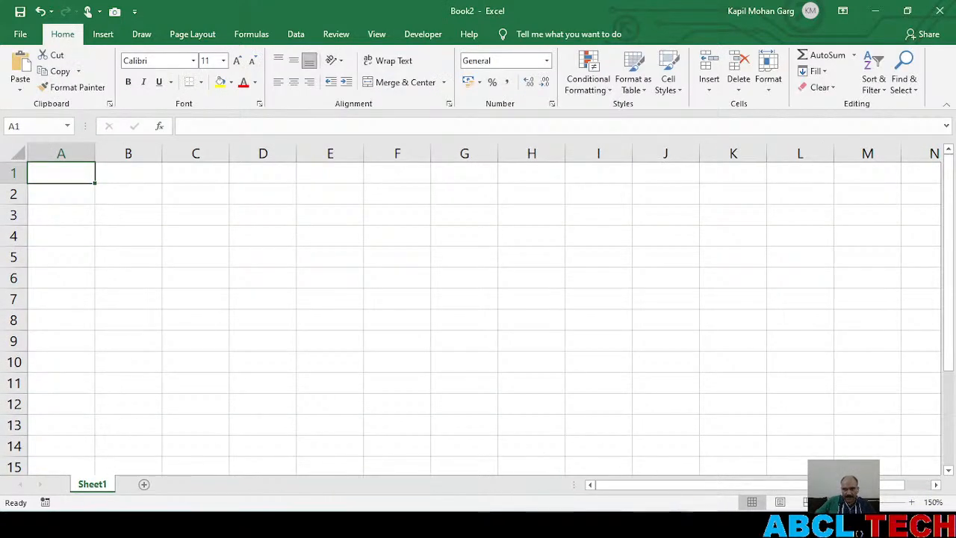
pyautogui.hotkey('alt', 'Tab')
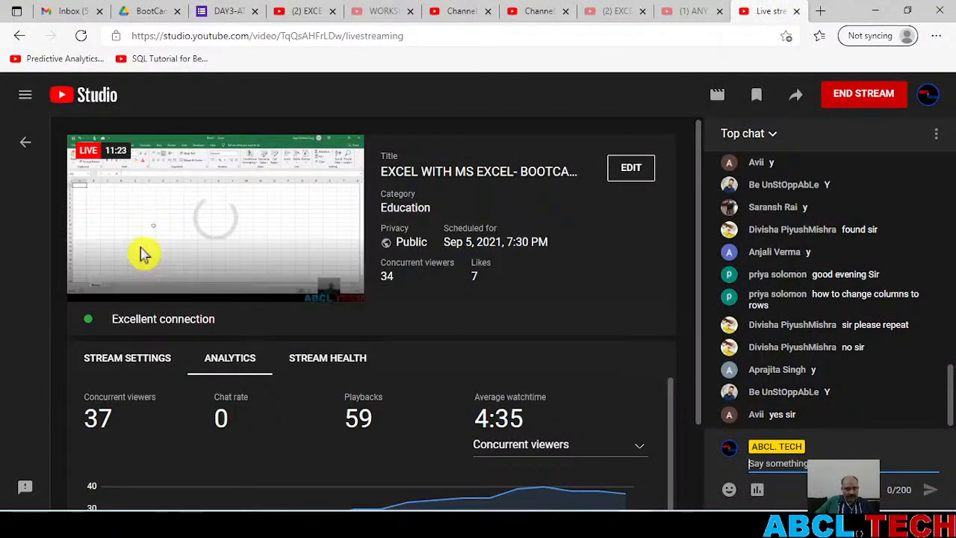
pyautogui.click(81, 35)
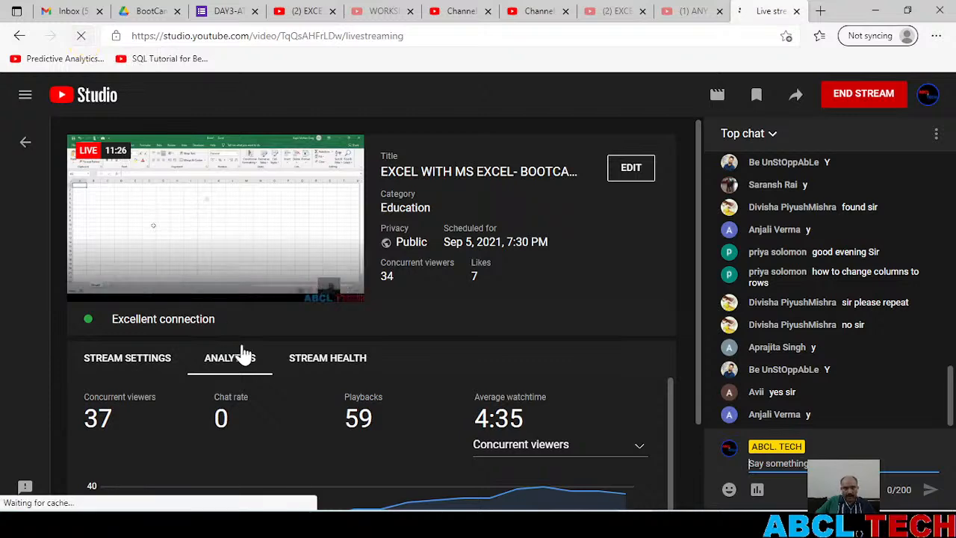
pyautogui.hotkey('alt', 'Tab')
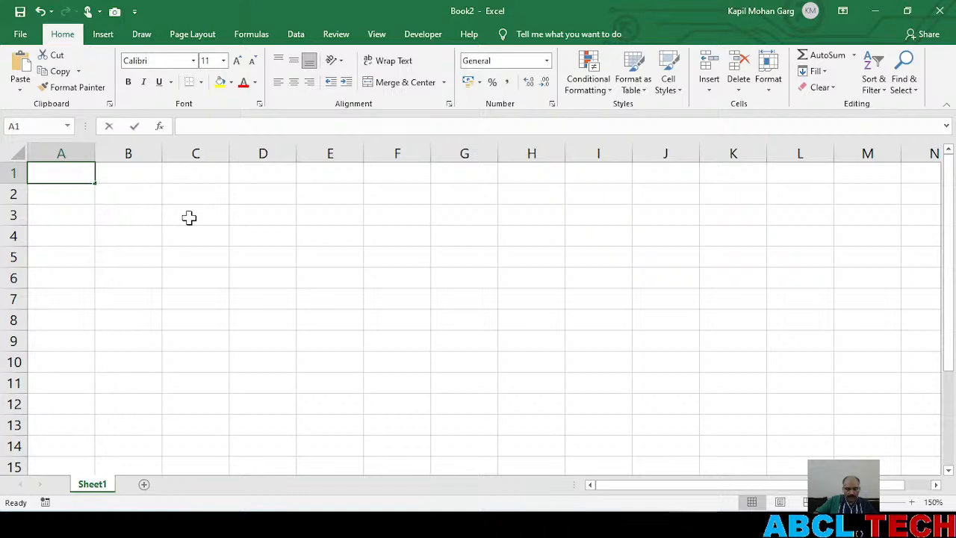
# Enter the headings Month in A1 and Expense in B1, and widen columns A and B
pyautogui.write('Month')
pyautogui.press('Tab')
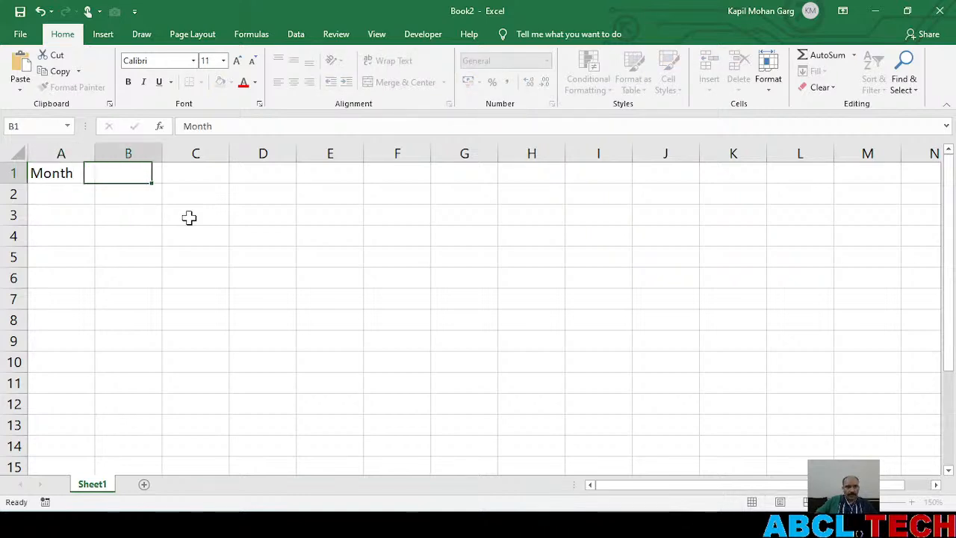
pyautogui.moveTo(95, 146); pyautogui.dragTo(118, 147)
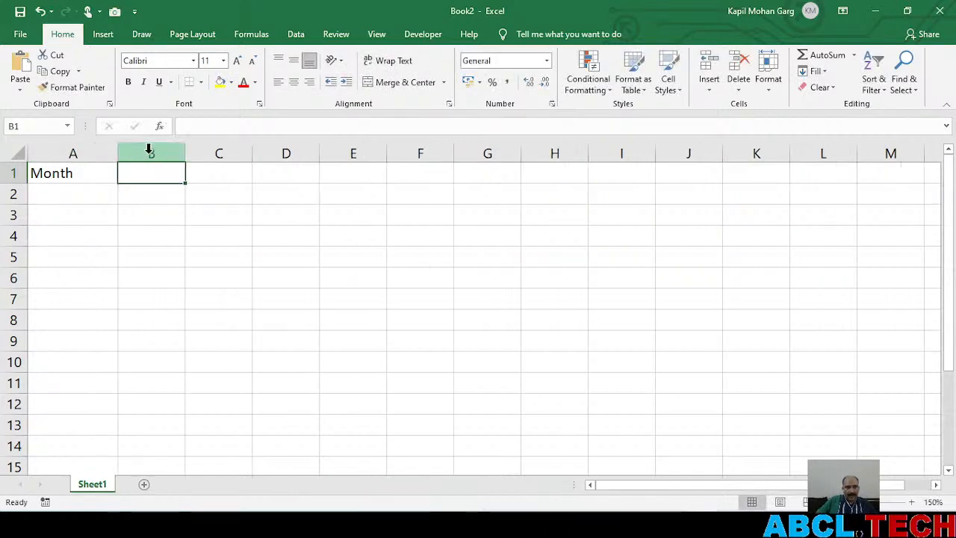
pyautogui.moveTo(186, 149); pyautogui.dragTo(216, 149)
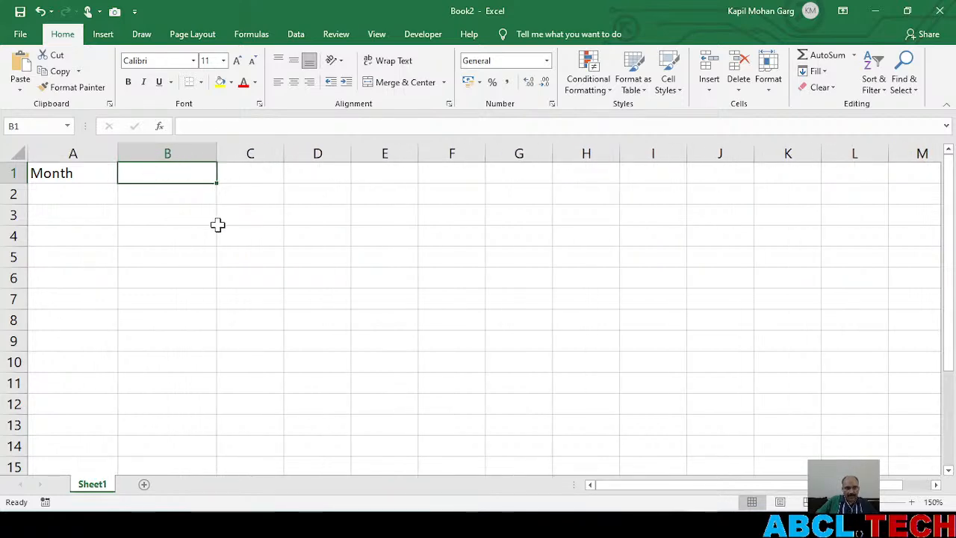
pyautogui.moveTo(703, 526)
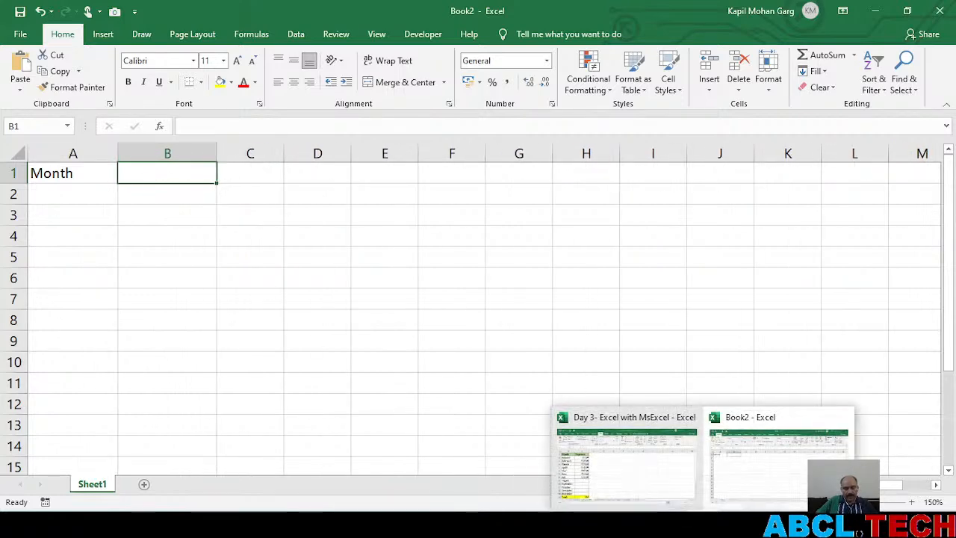
pyautogui.moveTo(640, 483)
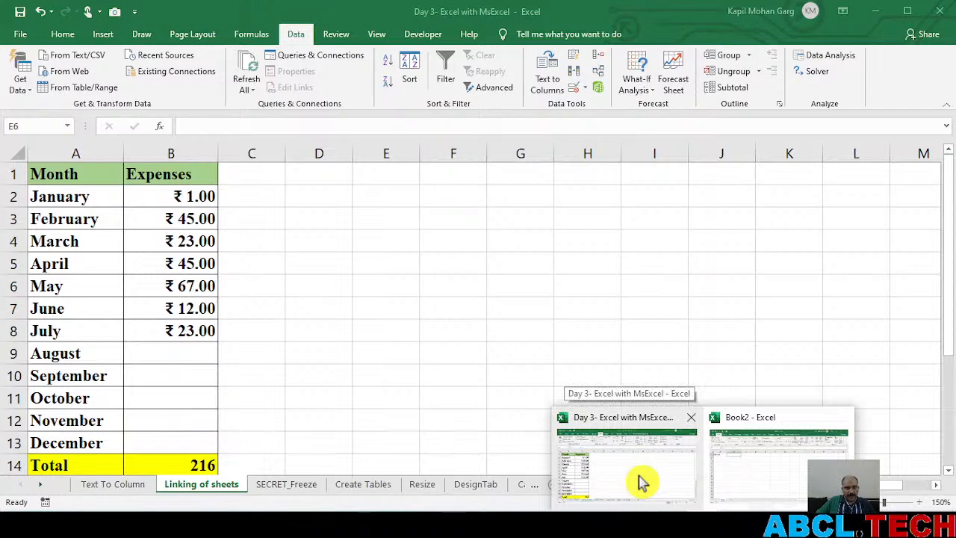
pyautogui.click(780, 476)
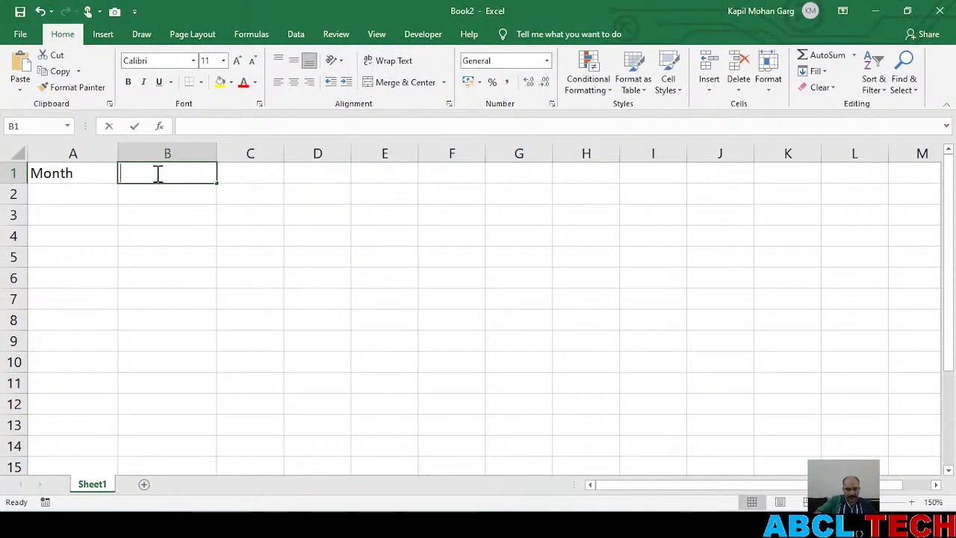
pyautogui.write('Expense')
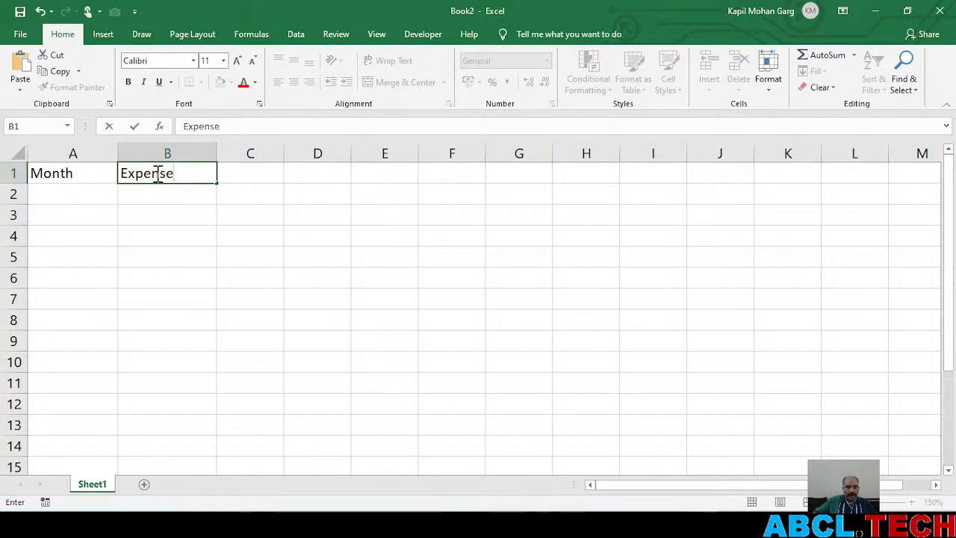
pyautogui.click(207, 235)
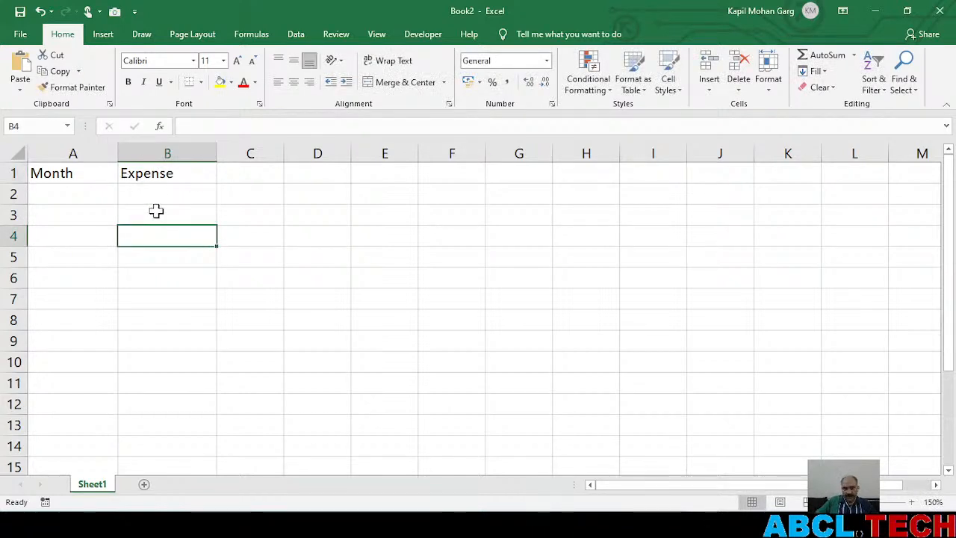
# Fill the heading cells A1:B1 with yellow
pyautogui.click(180, 175)
pyautogui.moveTo(91, 173); pyautogui.dragTo(171, 173)
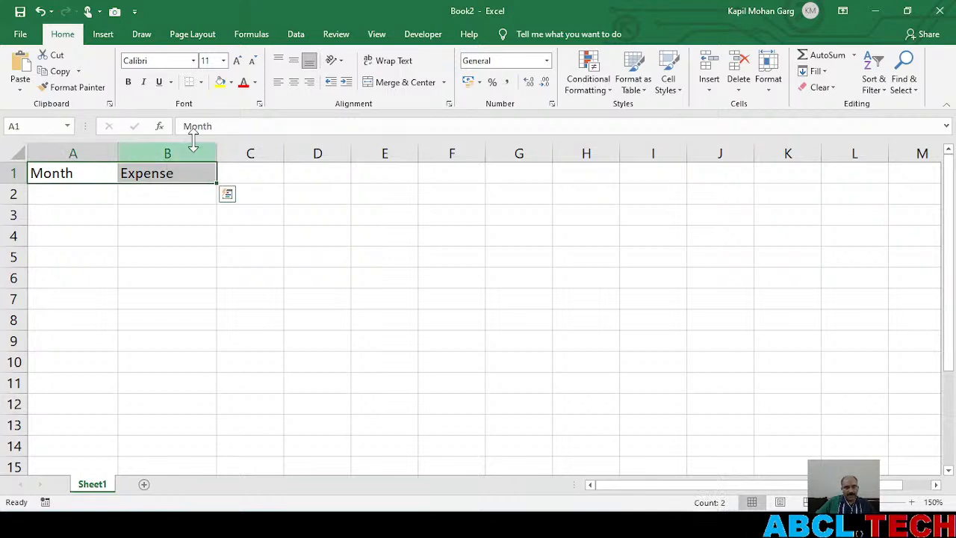
pyautogui.hotkey('ctrl', 'q')
pyautogui.click(221, 83)
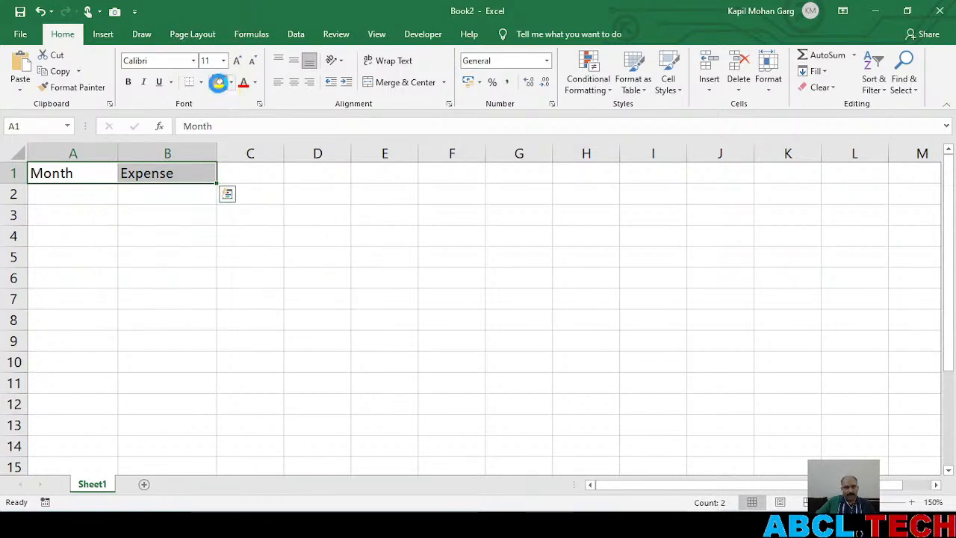
pyautogui.click(221, 84)
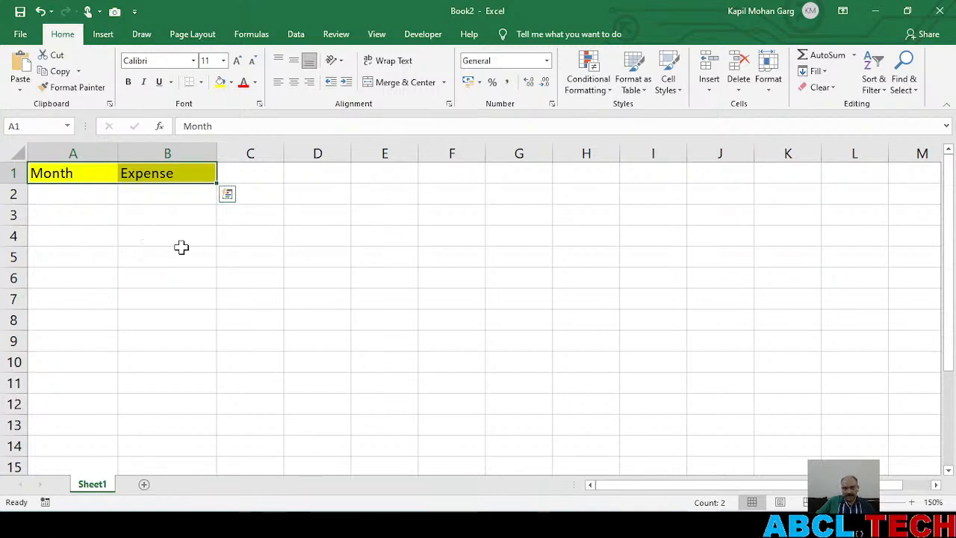
# Enter January in A2 and fill the series of months down to December in A13
pyautogui.click(69, 195)
pyautogui.write('Jan')
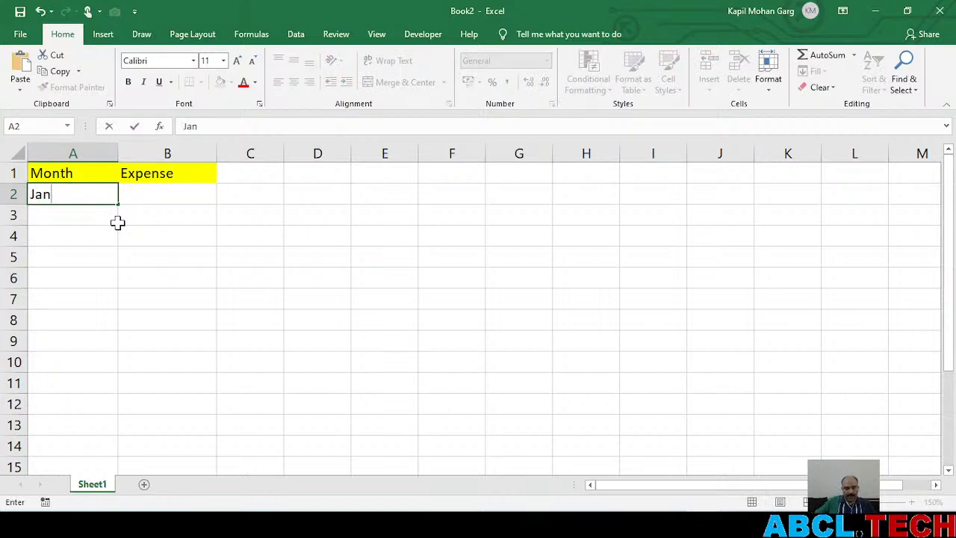
pyautogui.press('Return')
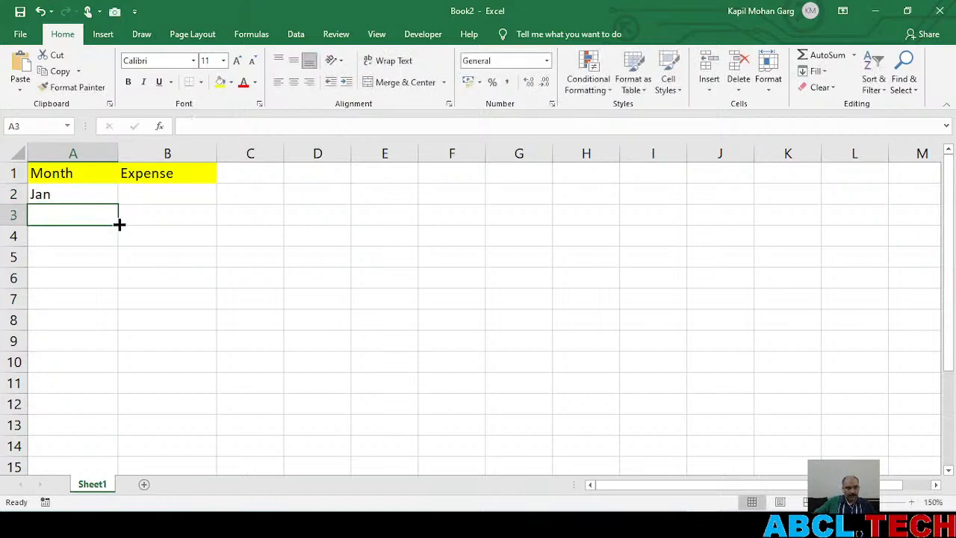
pyautogui.doubleClick(75, 193)
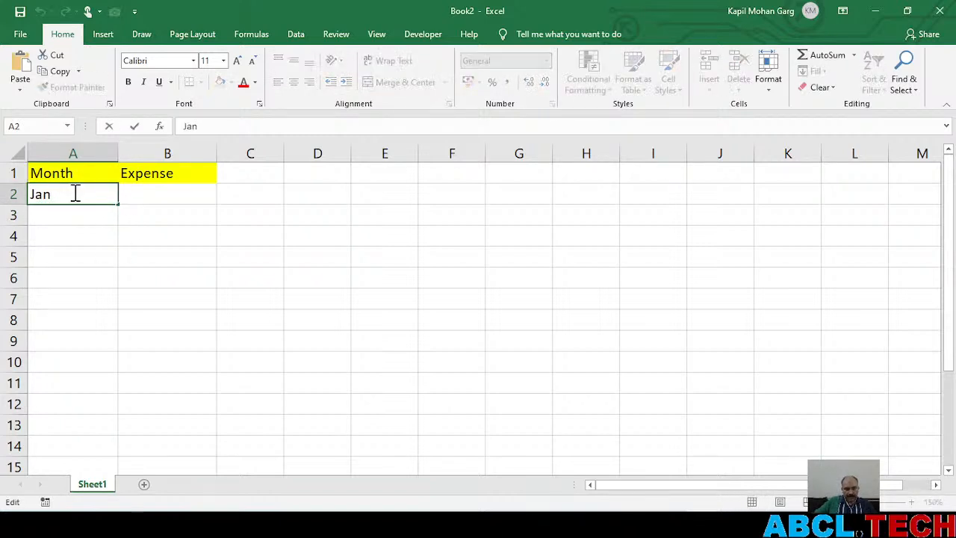
pyautogui.write('uary')
pyautogui.press('Return')
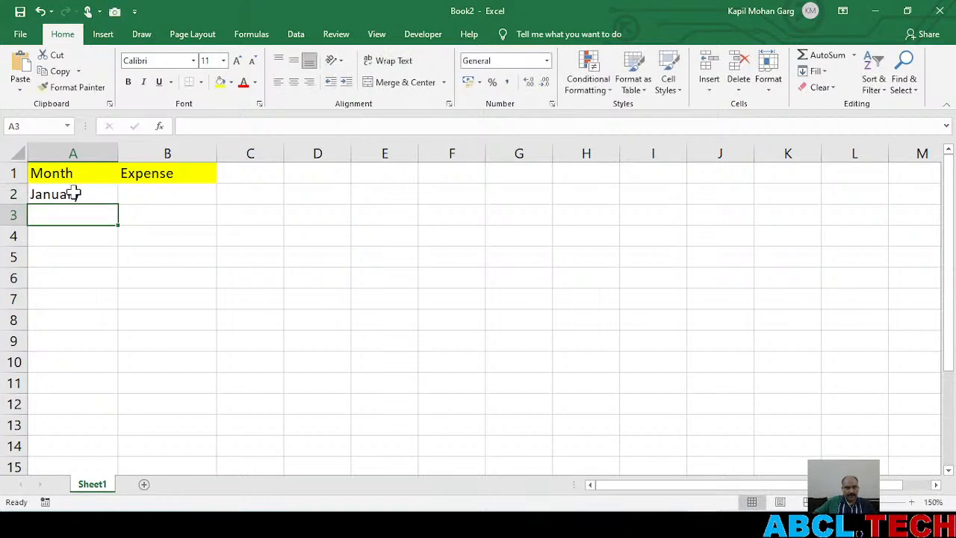
pyautogui.click(75, 193)
pyautogui.moveTo(118, 206); pyautogui.dragTo(120, 426)
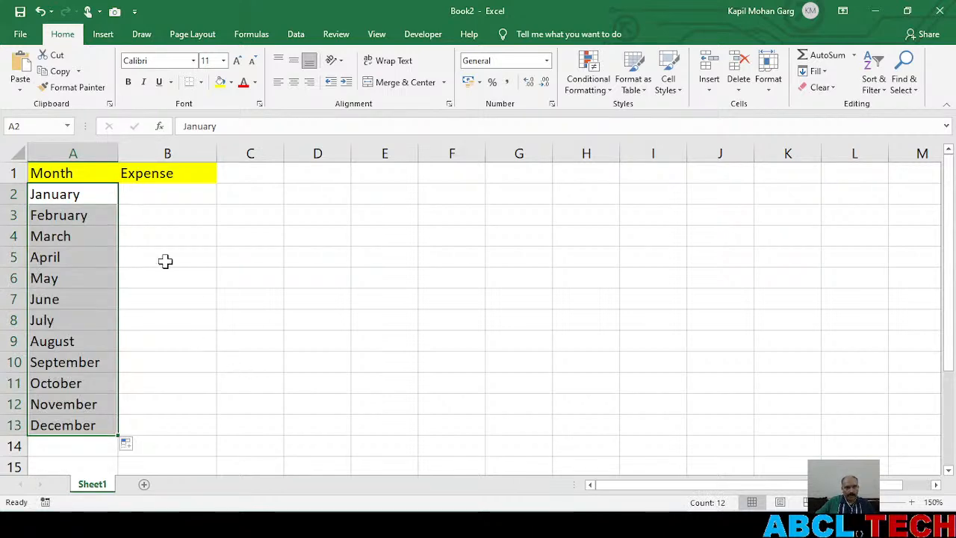
# Enter the label Total in A14, below the list of months
pyautogui.click(82, 173)
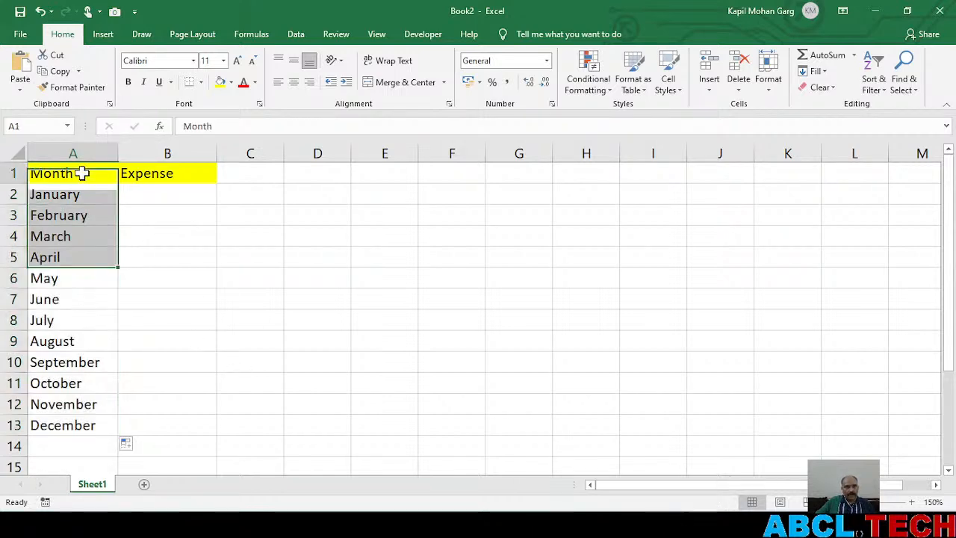
pyautogui.click(150, 173)
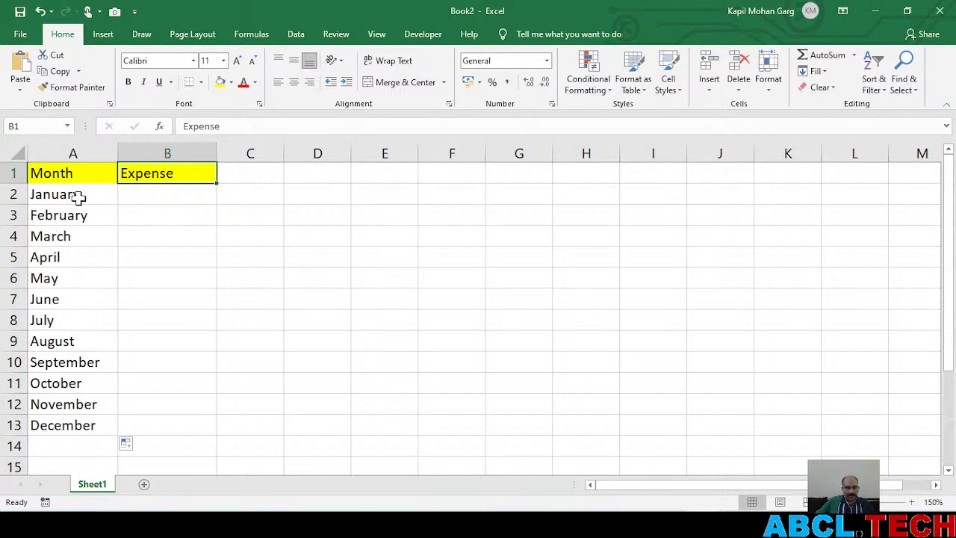
pyautogui.click(81, 425)
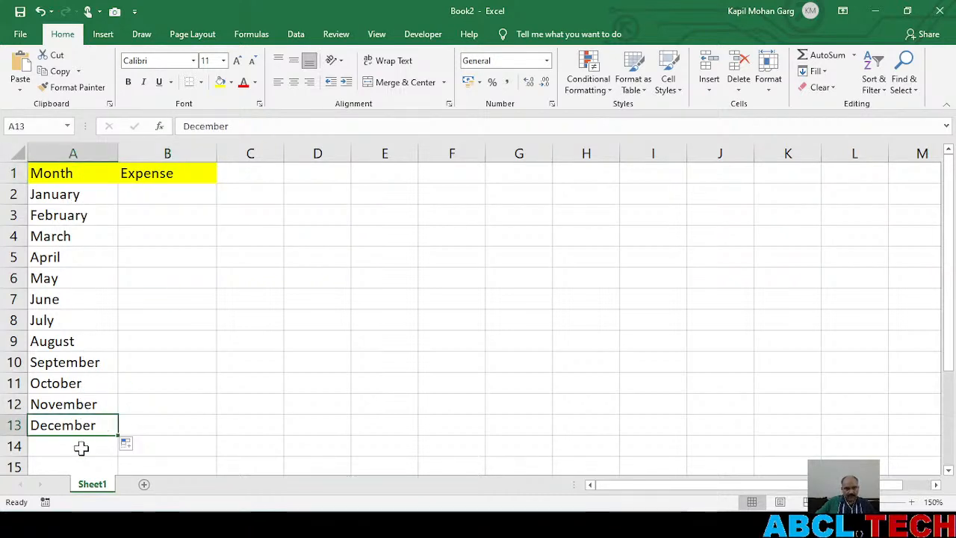
pyautogui.click(75, 446)
pyautogui.write('Total')
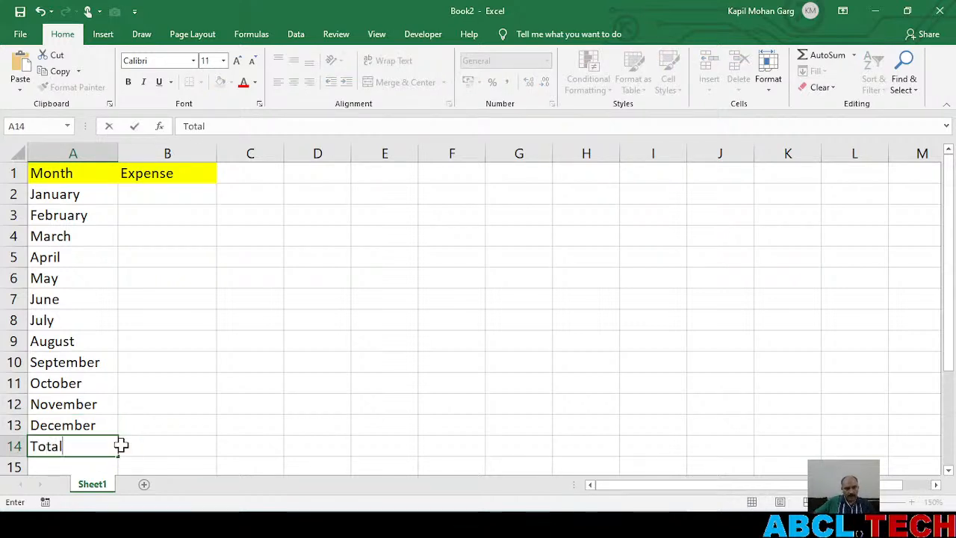
pyautogui.click(157, 444)
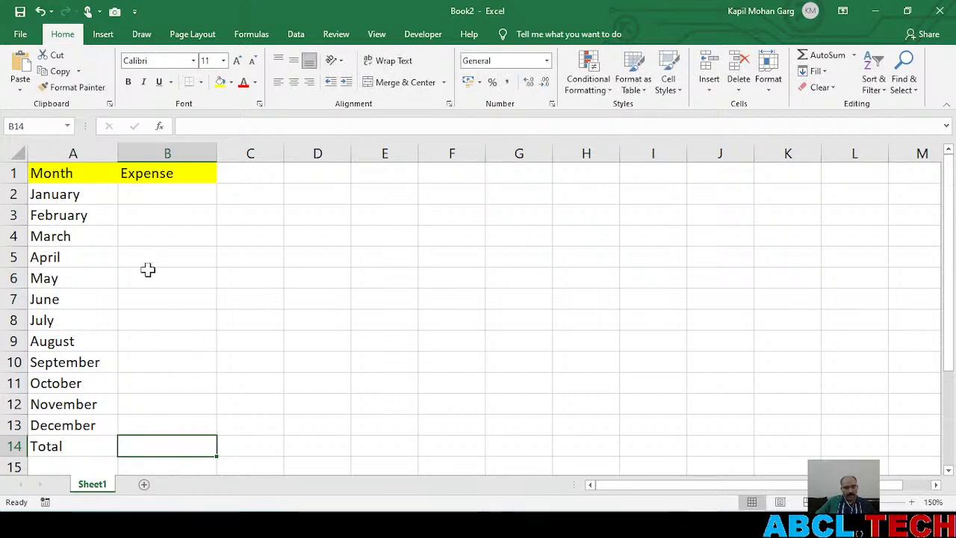
# Apply all borders to the expense table in A1:B14
pyautogui.moveTo(44, 174); pyautogui.dragTo(183, 445)
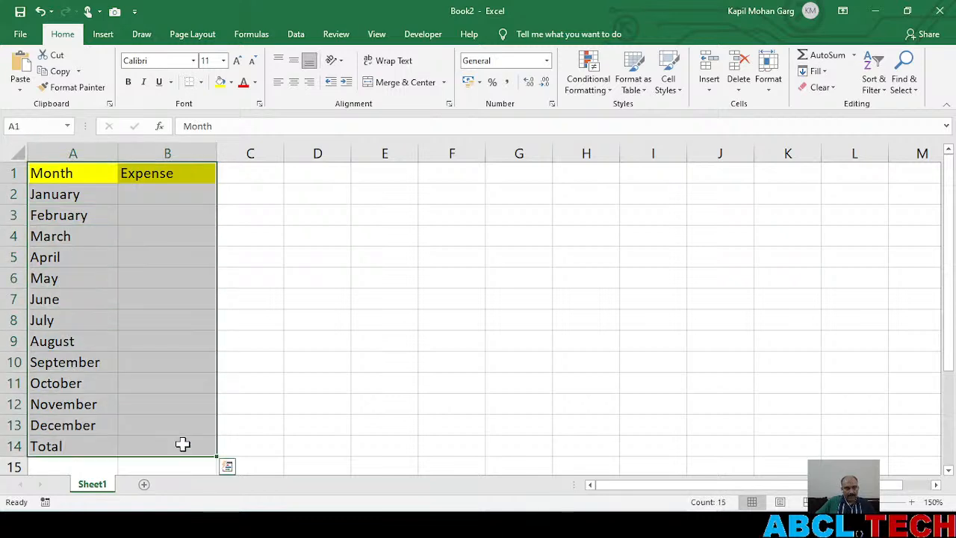
pyautogui.hotkey('ctrl', 'q')
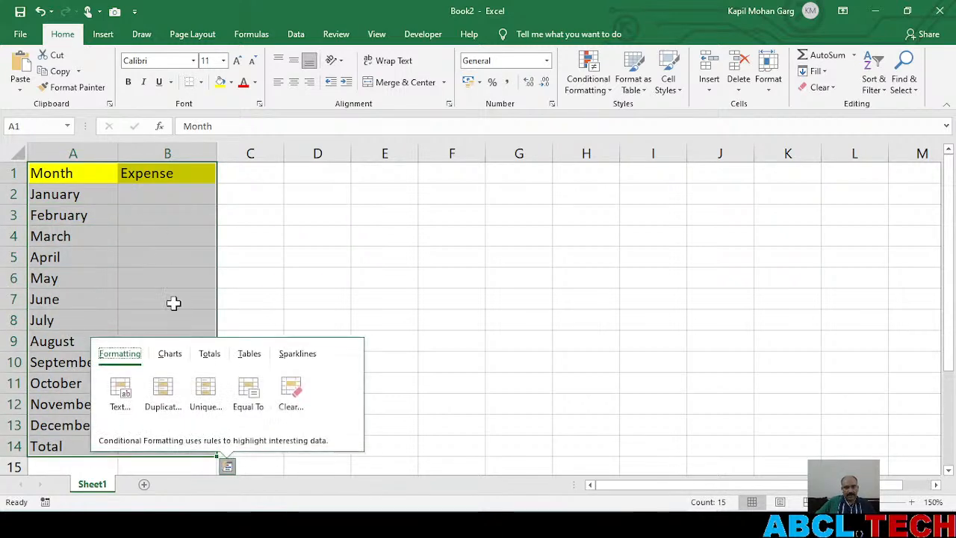
pyautogui.click(193, 88)
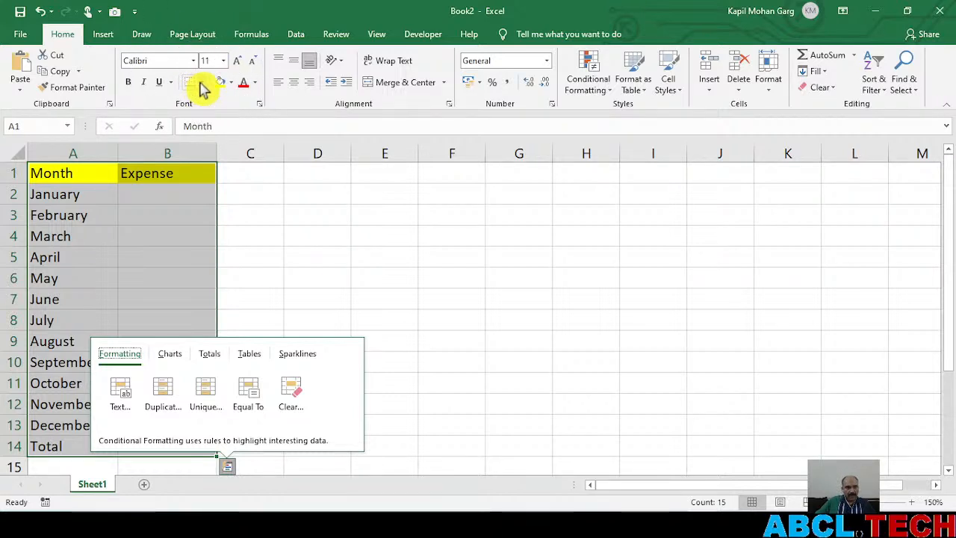
pyautogui.click(201, 84)
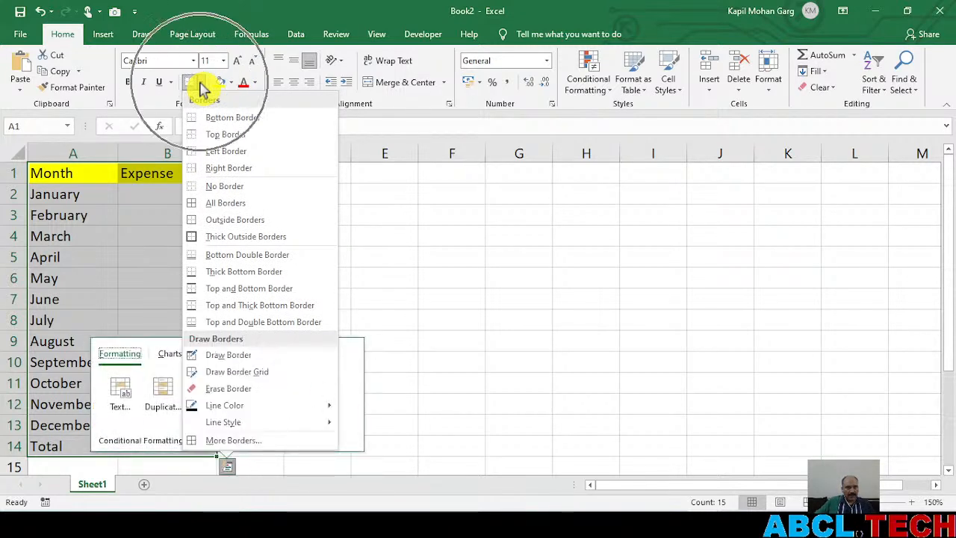
pyautogui.click(238, 210)
pyautogui.click(188, 256)
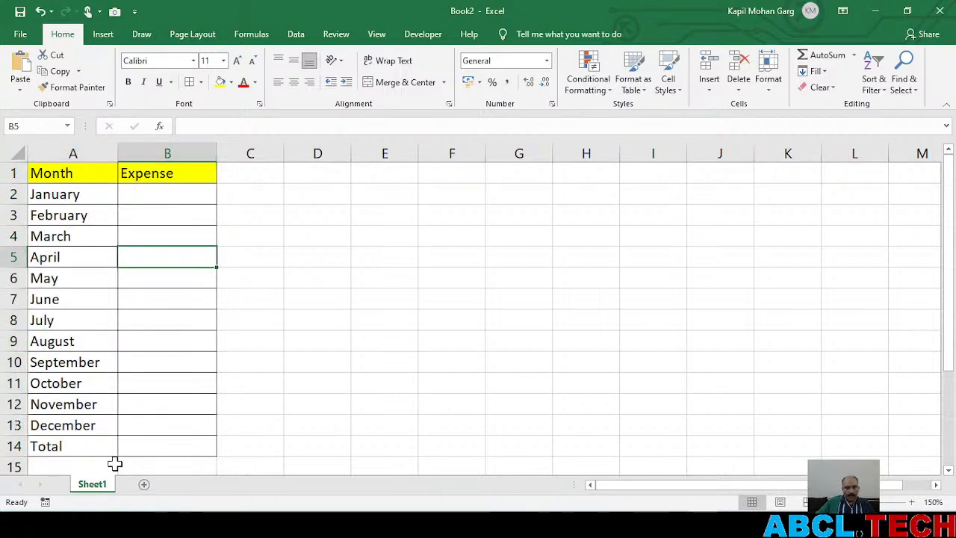
# Fill the Total row cells A14:B14 with yellow
pyautogui.moveTo(70, 444); pyautogui.dragTo(138, 444)
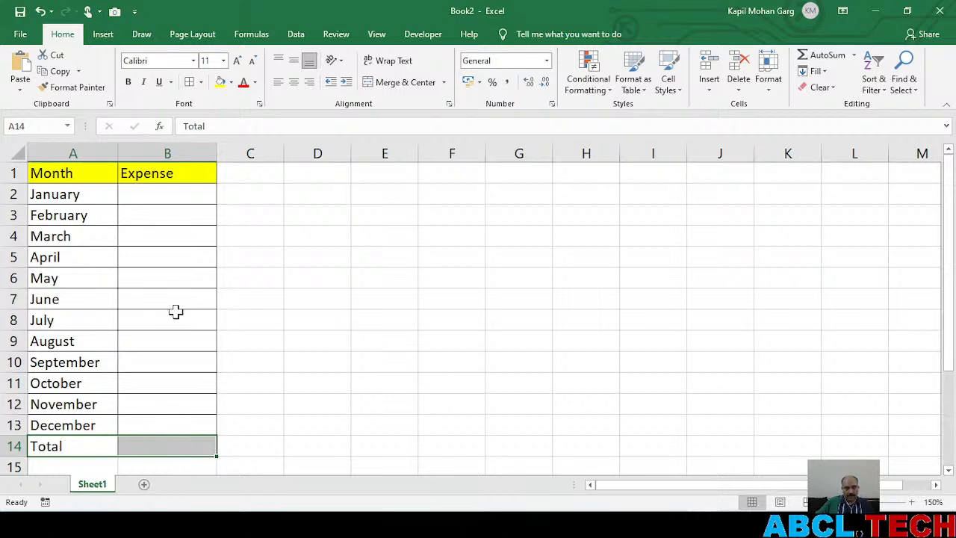
pyautogui.click(219, 84)
pyautogui.click(287, 399)
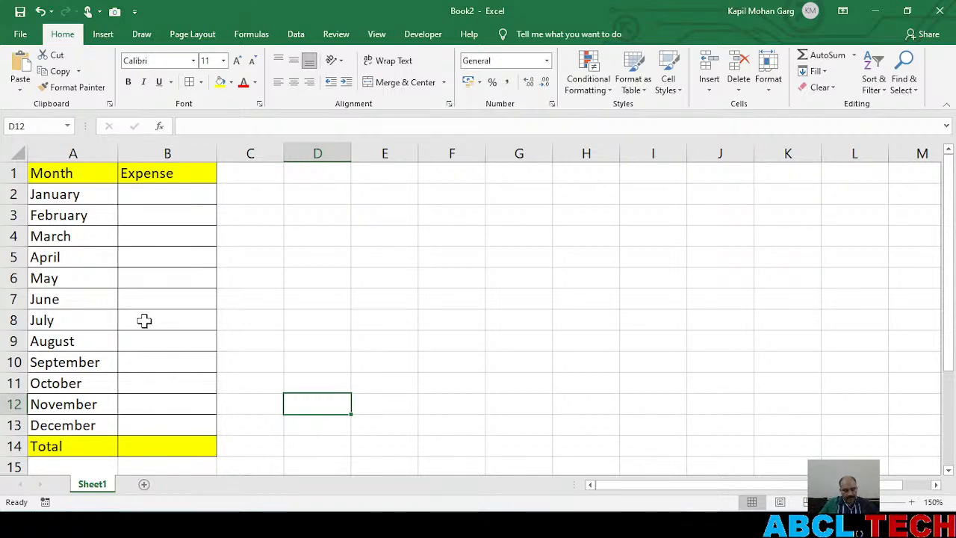
# Switch to the browser, pause and close the EXCEL WITH MS EXCEL- BOOTCAMP DAY 3 video page, and return to Excel after viewing the Studio chat
pyautogui.hotkey('alt', 'Tab')
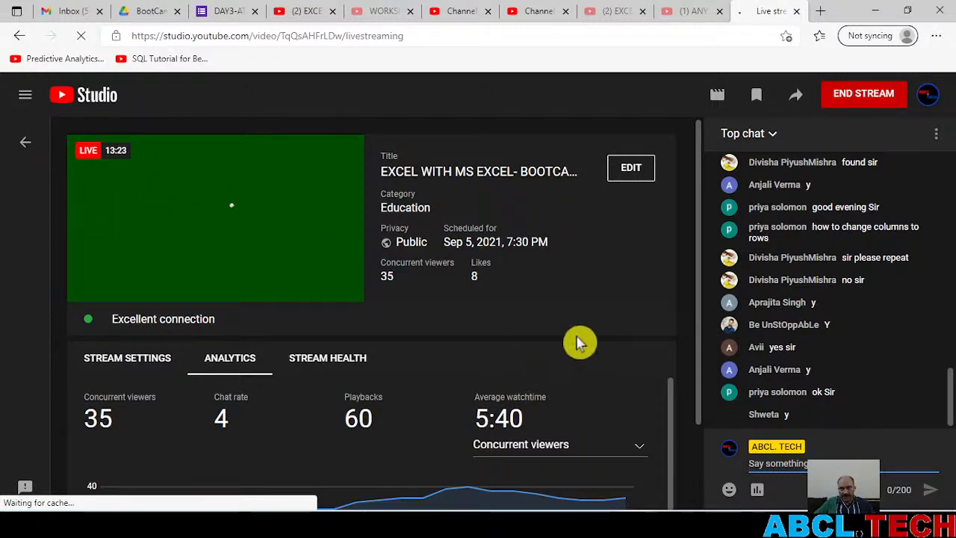
pyautogui.click(416, 38)
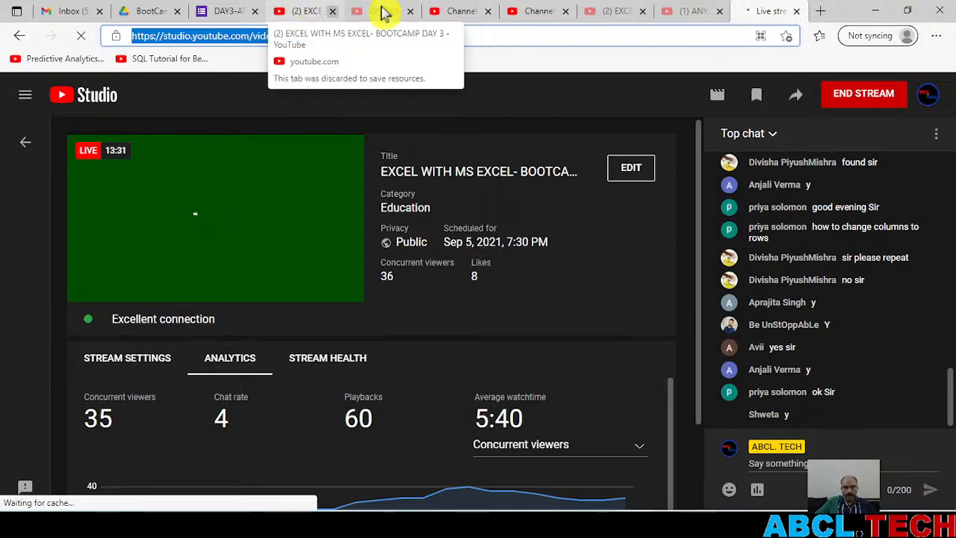
pyautogui.click(317, 14)
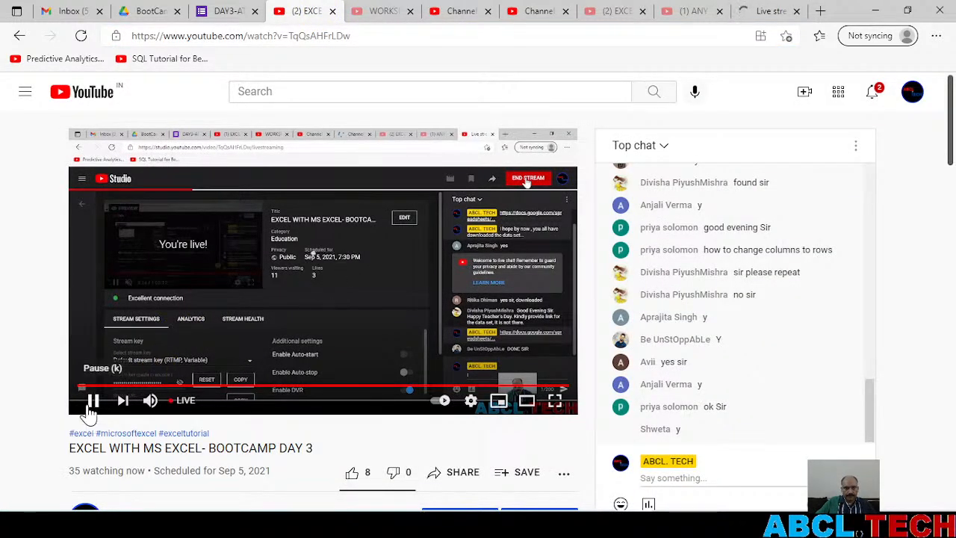
pyautogui.click(94, 403)
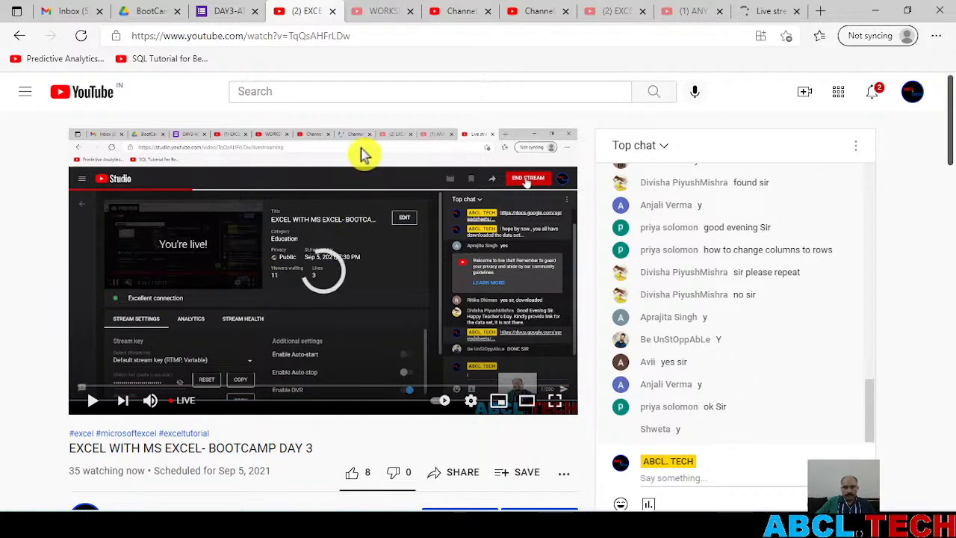
pyautogui.click(334, 19)
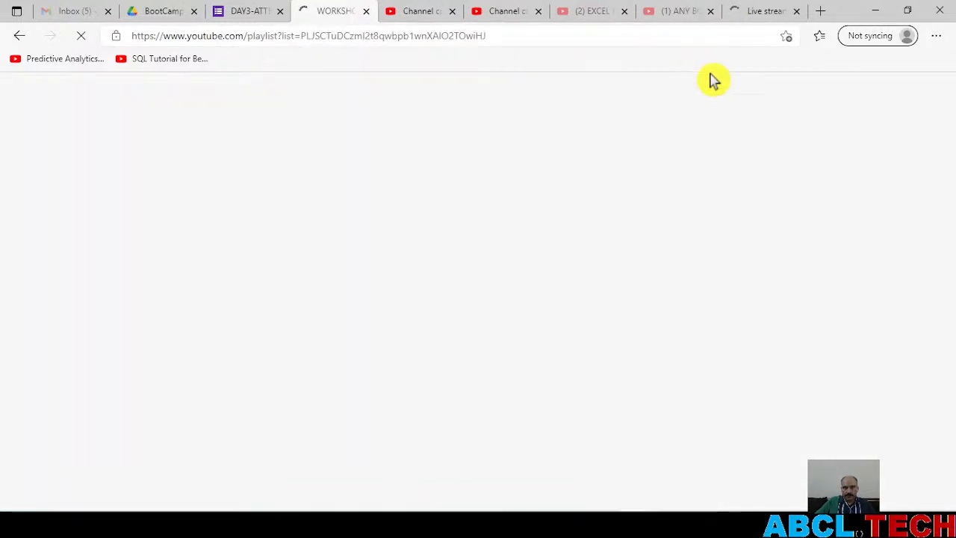
pyautogui.click(765, 16)
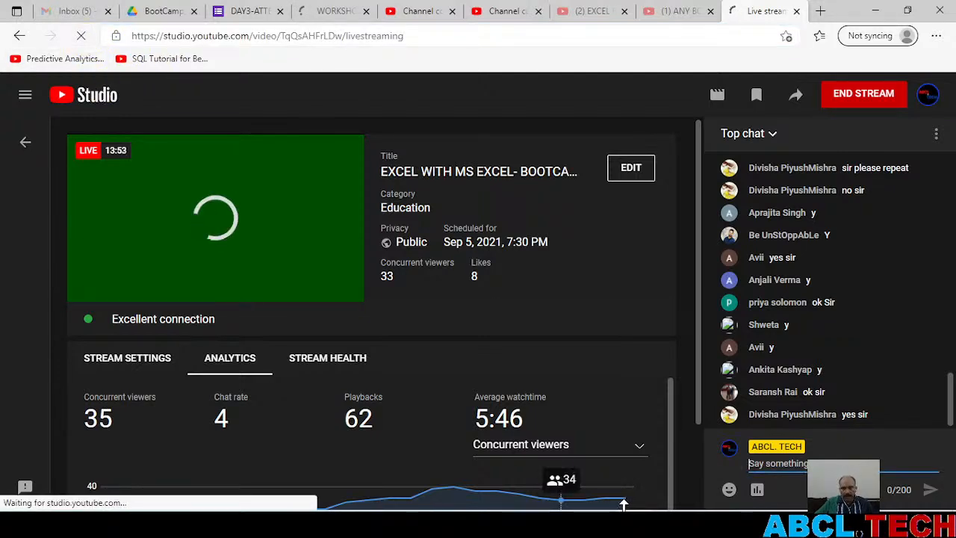
pyautogui.click(876, 11)
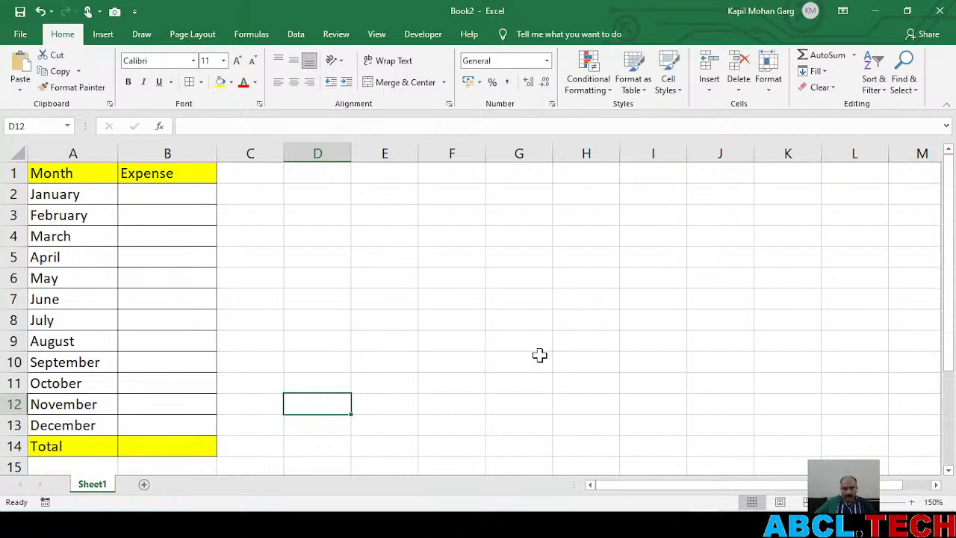
# Create a copy of Sheet1 in Book2, placed at the end of the workbook
pyautogui.rightClick(92, 487)
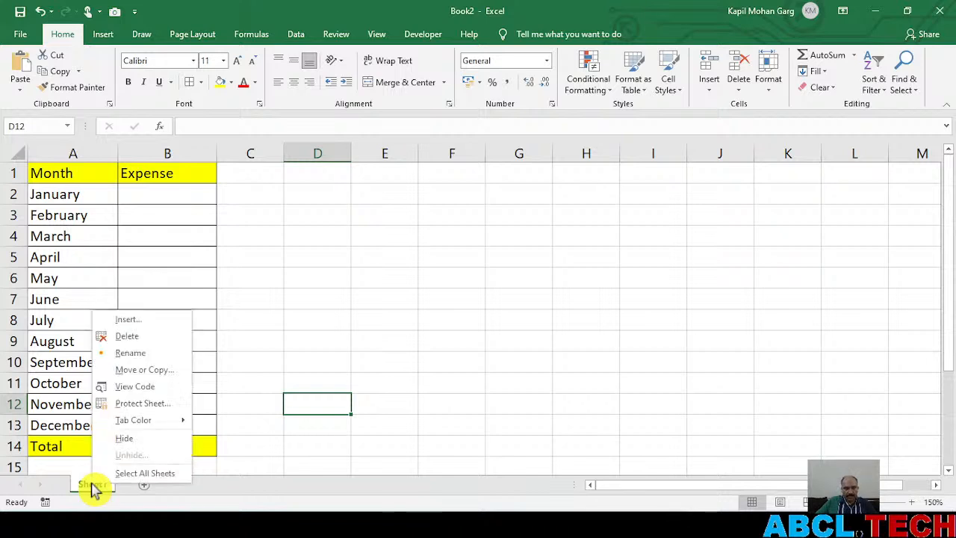
pyautogui.click(151, 378)
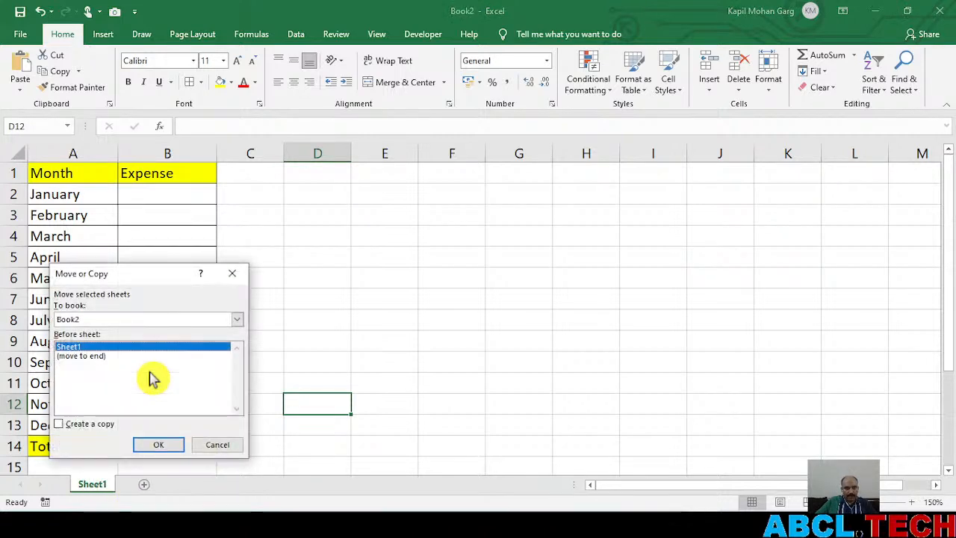
pyautogui.click(86, 425)
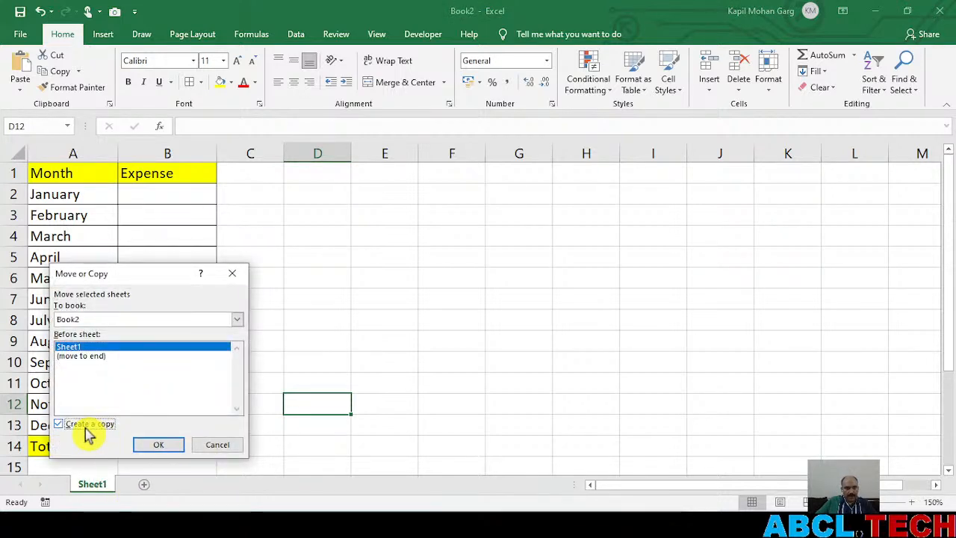
pyautogui.click(94, 356)
pyautogui.click(157, 445)
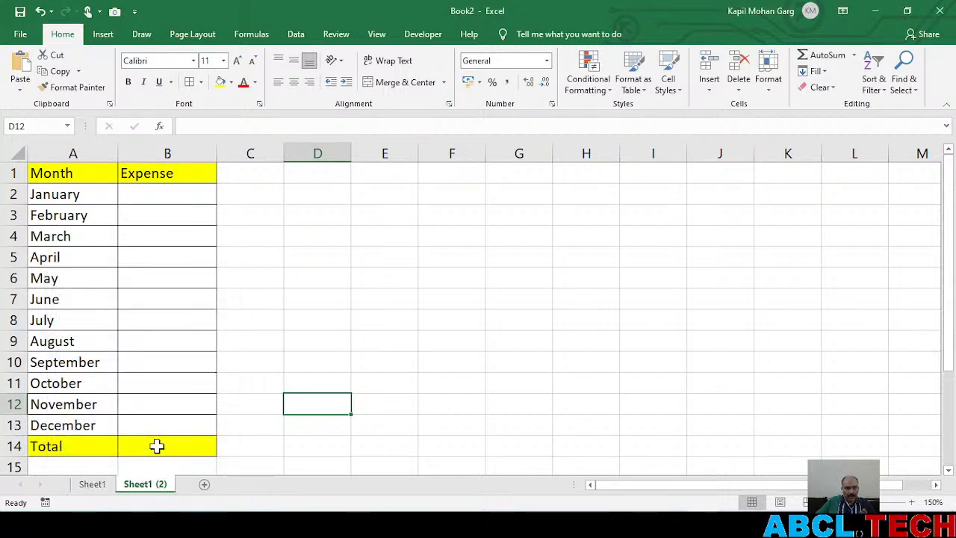
# Make three more duplicates of the copied sheet, up to Sheet1 (5)
pyautogui.click(143, 489)
pyautogui.click(150, 486)
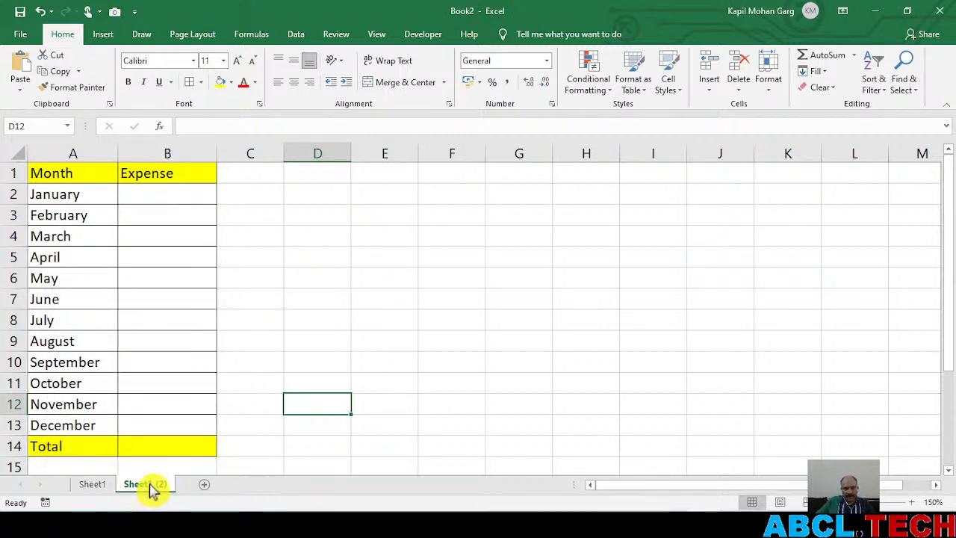
pyautogui.moveTo(149, 490)
pyautogui.mouseDown()
pyautogui.moveTo(224, 453)
pyautogui.moveTo(221, 465)
pyautogui.moveTo(261, 489)
pyautogui.mouseUp()
pyautogui.click(207, 494)
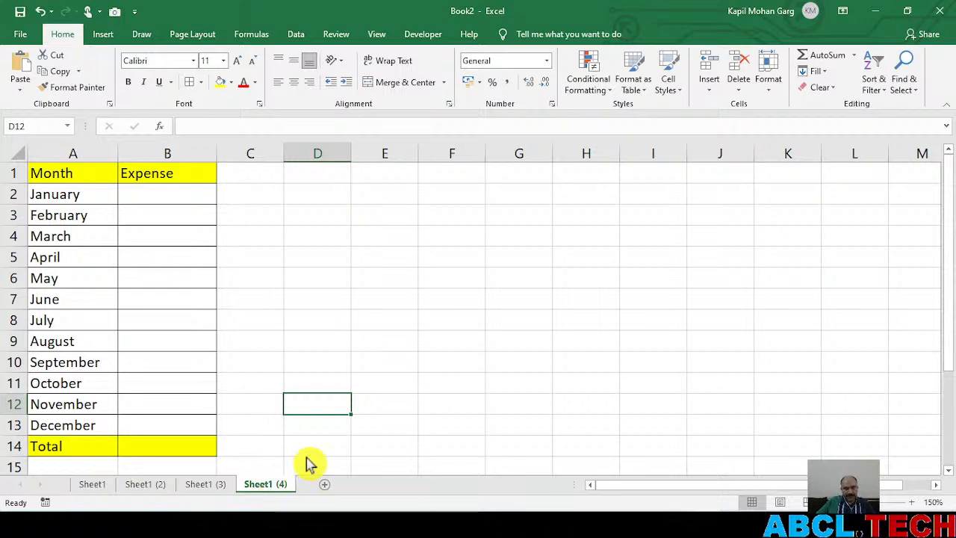
pyautogui.press('F4')
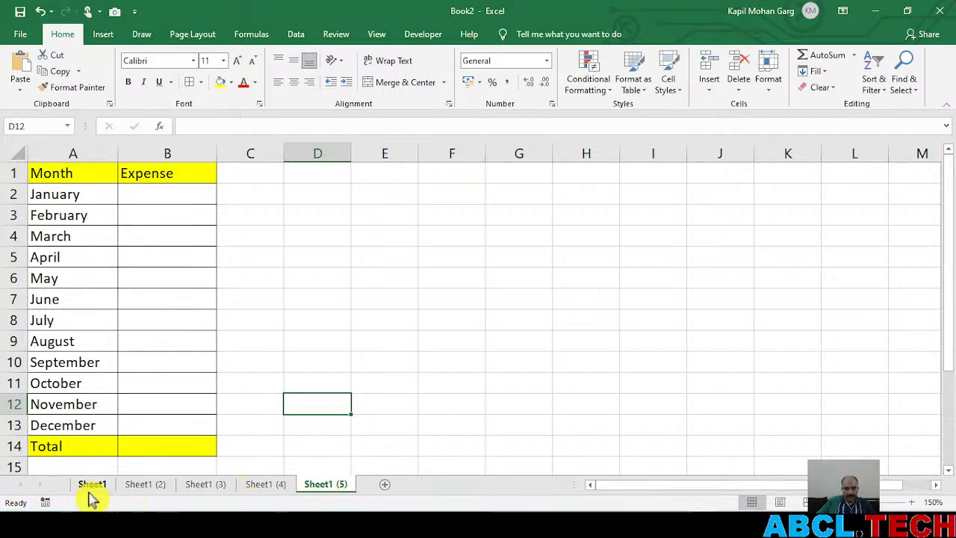
# Switch to YouTube Studio in the browser, reload the livestream page to check the chat, and return to Excel
pyautogui.hotkey('alt', 'Tab')
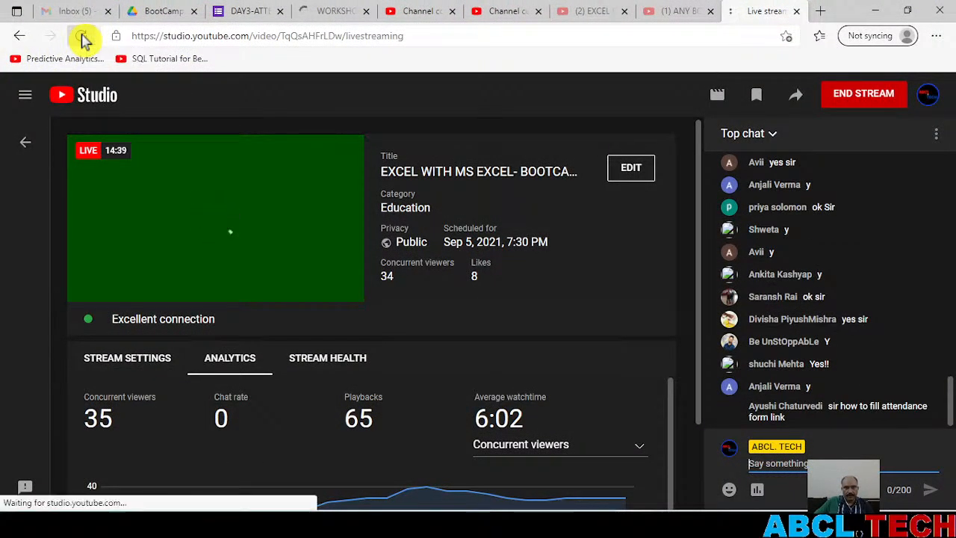
pyautogui.click(83, 39)
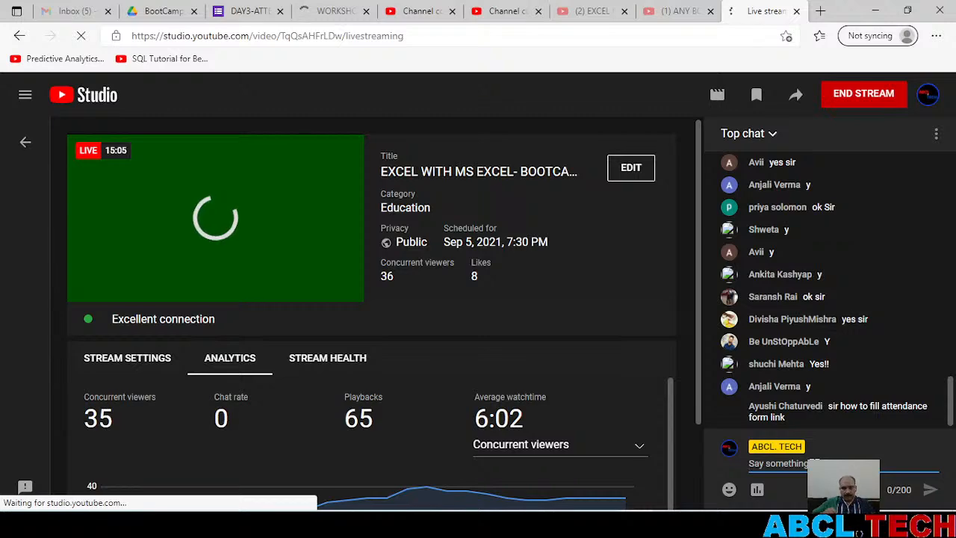
pyautogui.click(822, 455)
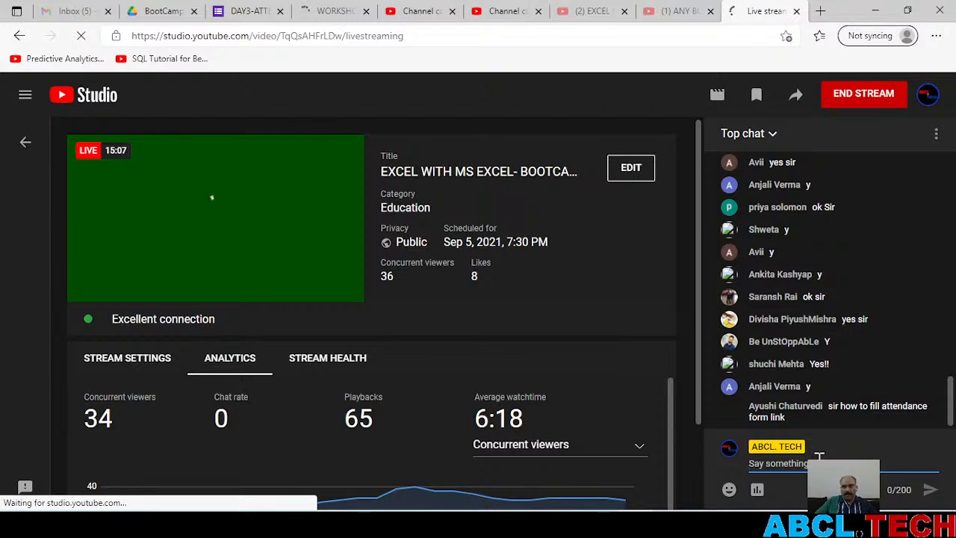
pyautogui.hotkey('alt', 'Tab')
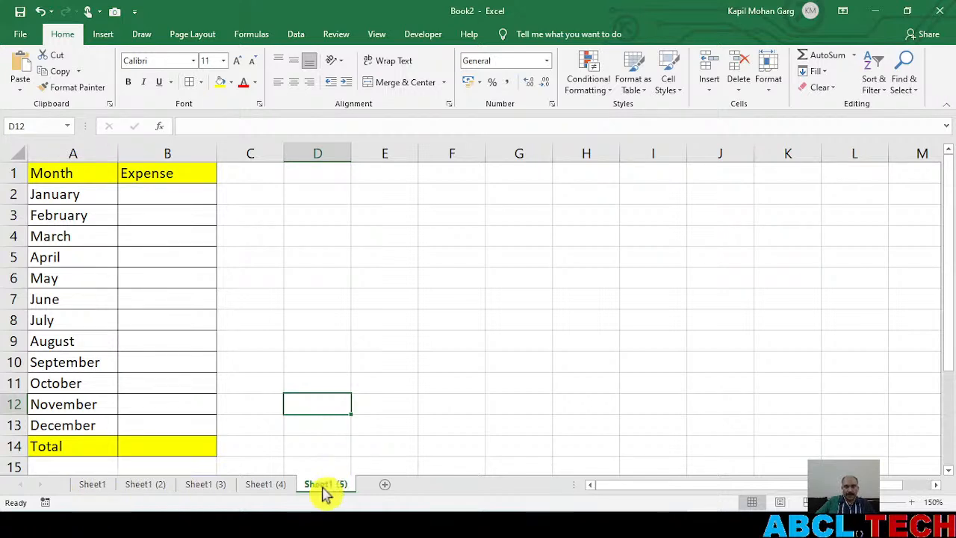
# Group the sheets Sheet1 (2) through Sheet1 (5) and delete them, keeping only Sheet1
pyautogui.rightClick(324, 489)
pyautogui.click(247, 489)
pyautogui.keyDown('ctrl'); pyautogui.click(206, 487); pyautogui.keyUp('ctrl')
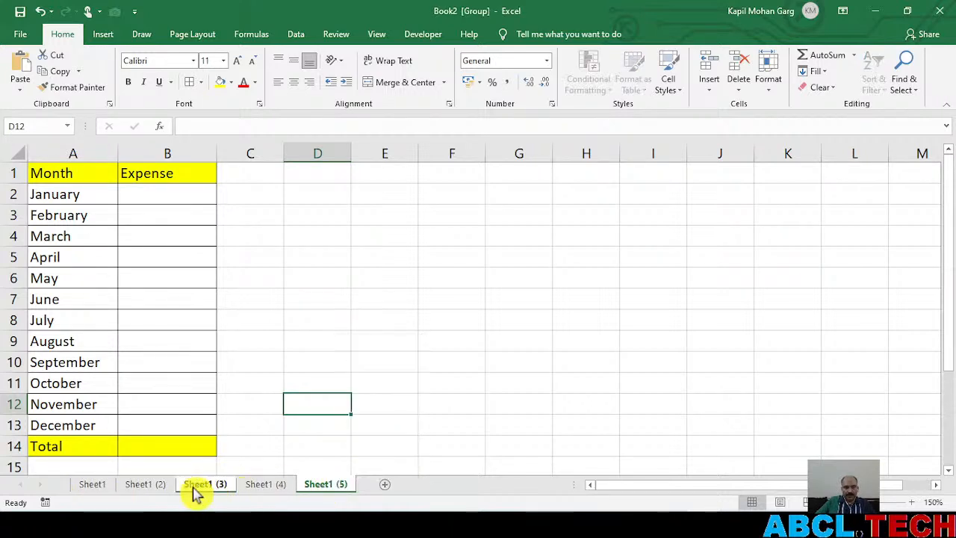
pyautogui.keyDown('ctrl'); pyautogui.click(152, 485); pyautogui.keyUp('ctrl')
pyautogui.keyDown('ctrl'); pyautogui.click(265, 487); pyautogui.keyUp('ctrl')
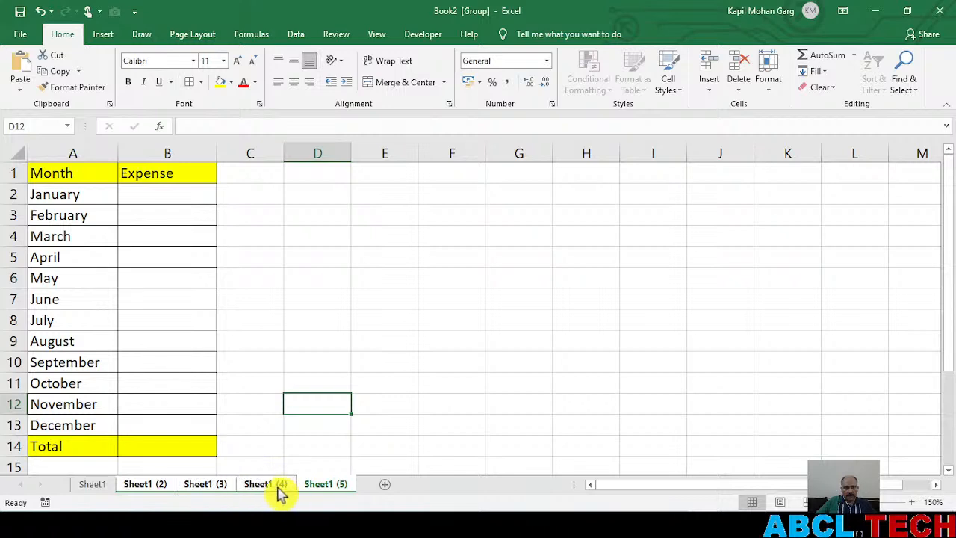
pyautogui.rightClick(272, 489)
pyautogui.click(307, 321)
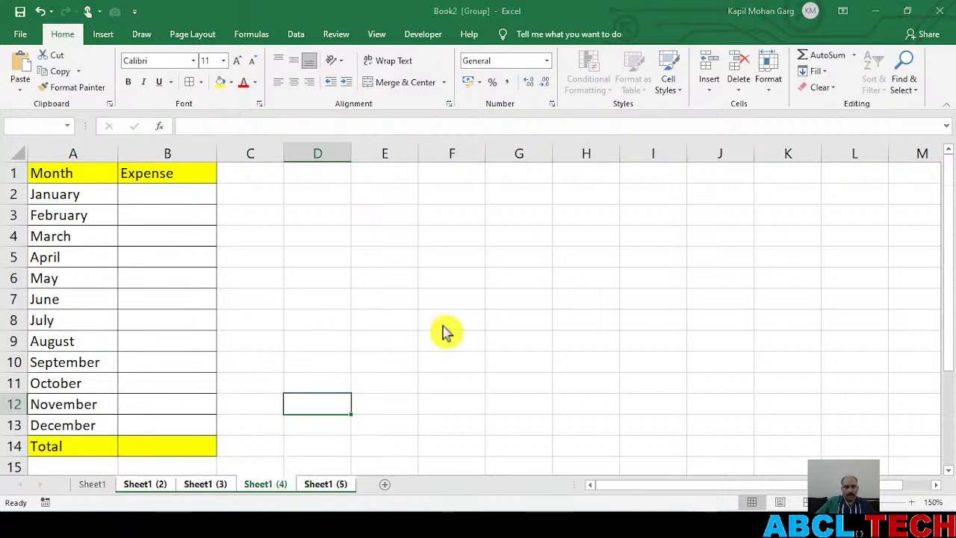
pyautogui.click(457, 304)
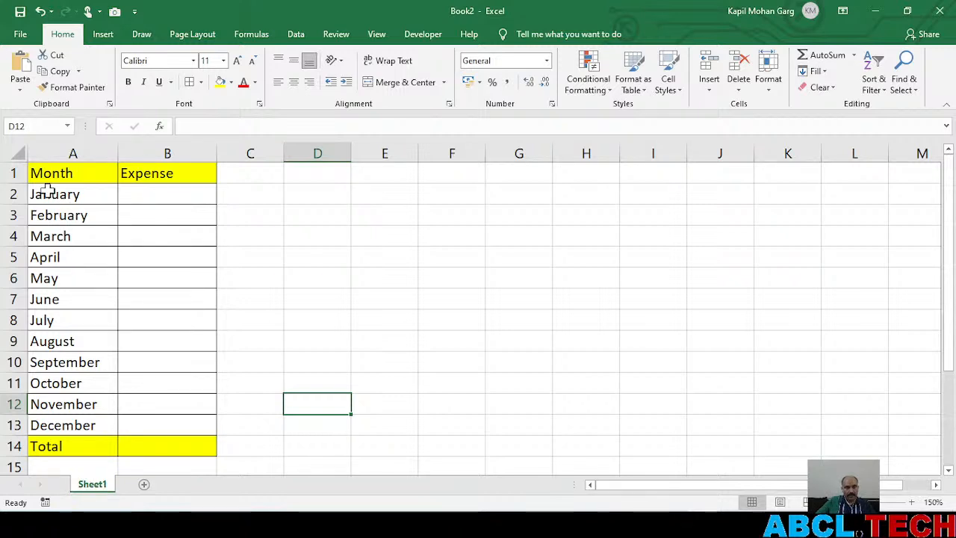
# Clear all contents and formatting of the table in columns A to C on Sheet1
pyautogui.moveTo(45, 173); pyautogui.dragTo(242, 459)
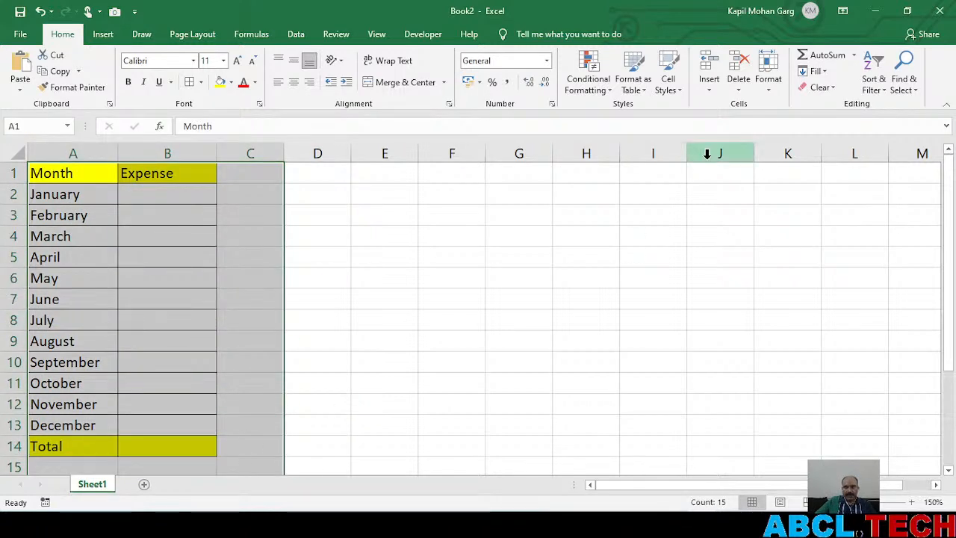
pyautogui.click(820, 88)
pyautogui.click(831, 111)
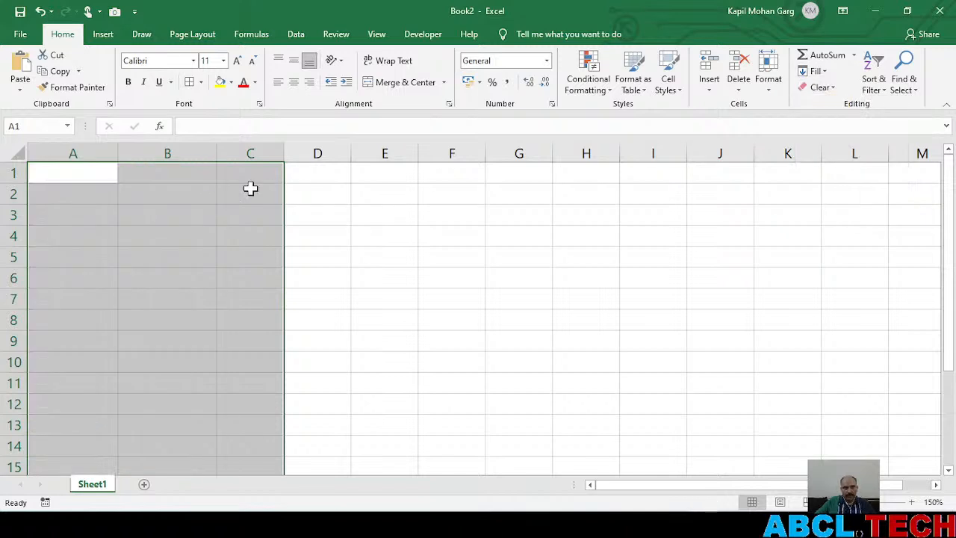
# Enter the headings Month in A1 and Expense in B1, and fill both cells with yellow
pyautogui.click(86, 176)
pyautogui.write('Mon')
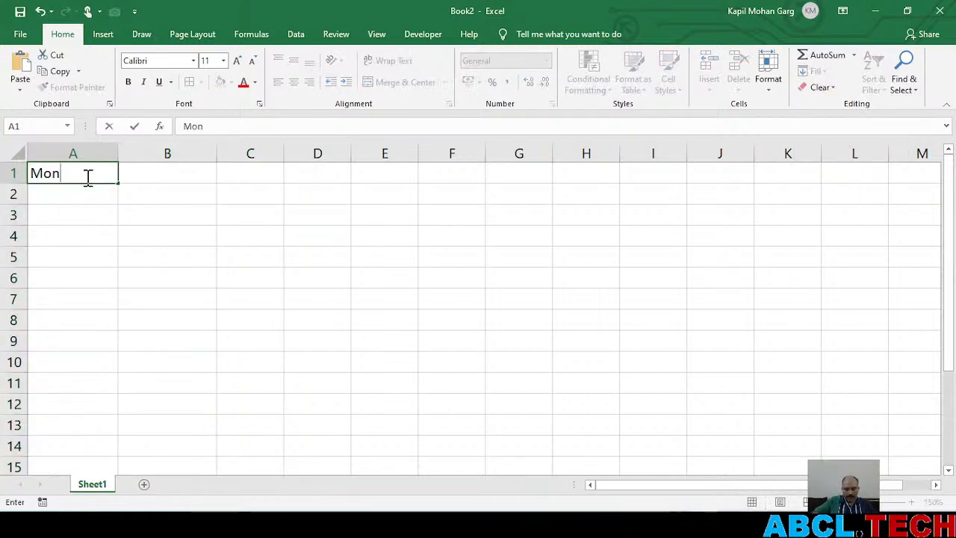
pyautogui.press('Tab')
pyautogui.write('Expense')
pyautogui.click(177, 209)
pyautogui.moveTo(88, 175); pyautogui.dragTo(168, 173)
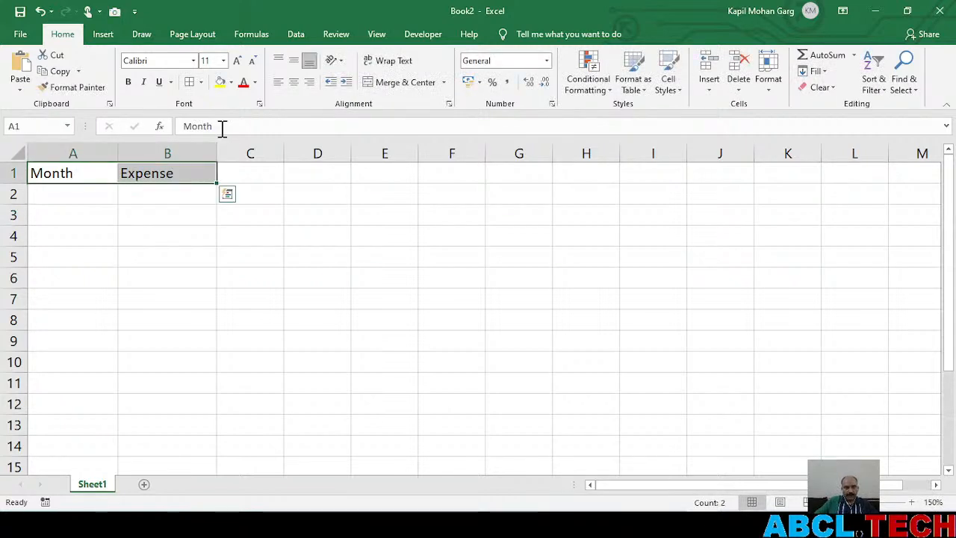
pyautogui.click(217, 84)
# Enter January in A2 and auto-fill the month names down to December in A13
pyautogui.click(92, 194)
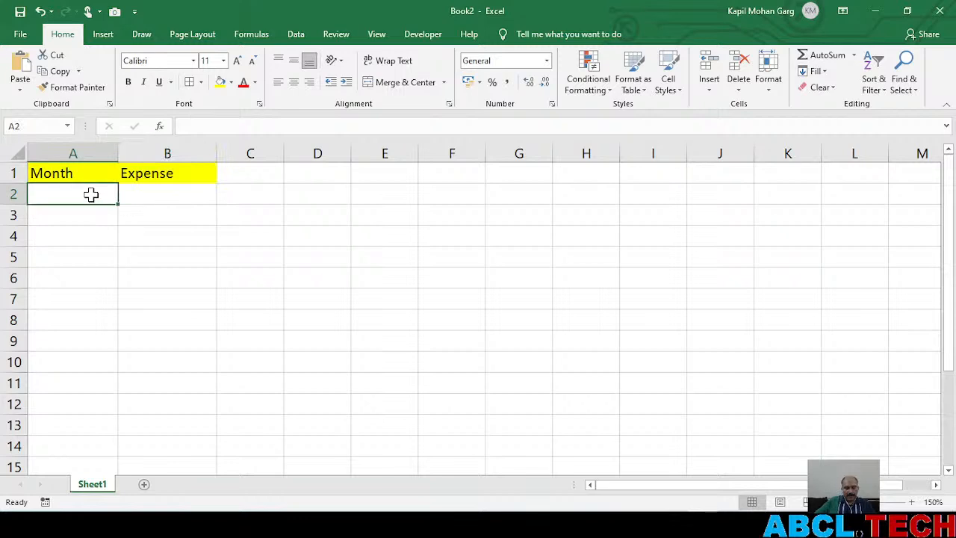
pyautogui.write('January')
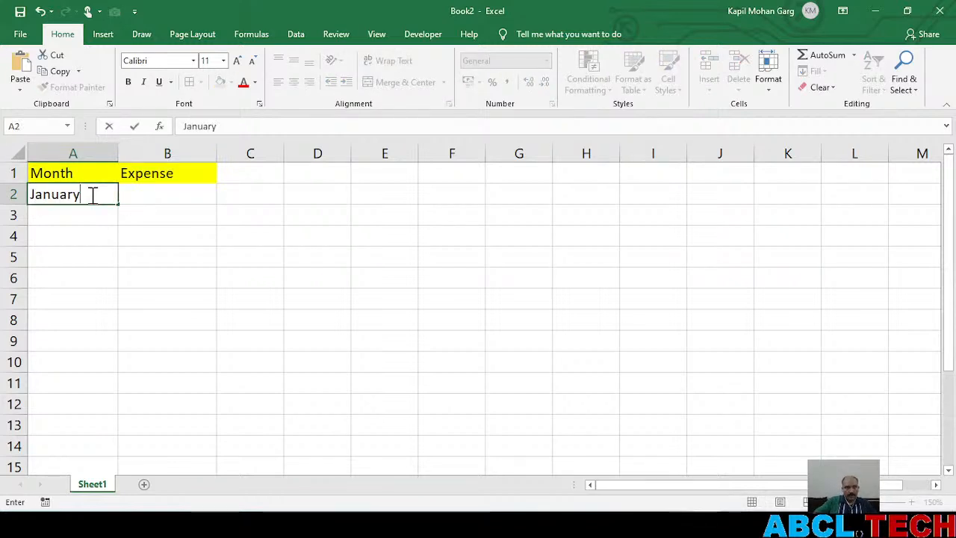
pyautogui.press('Return')
pyautogui.click(99, 197)
pyautogui.moveTo(121, 207); pyautogui.dragTo(104, 432)
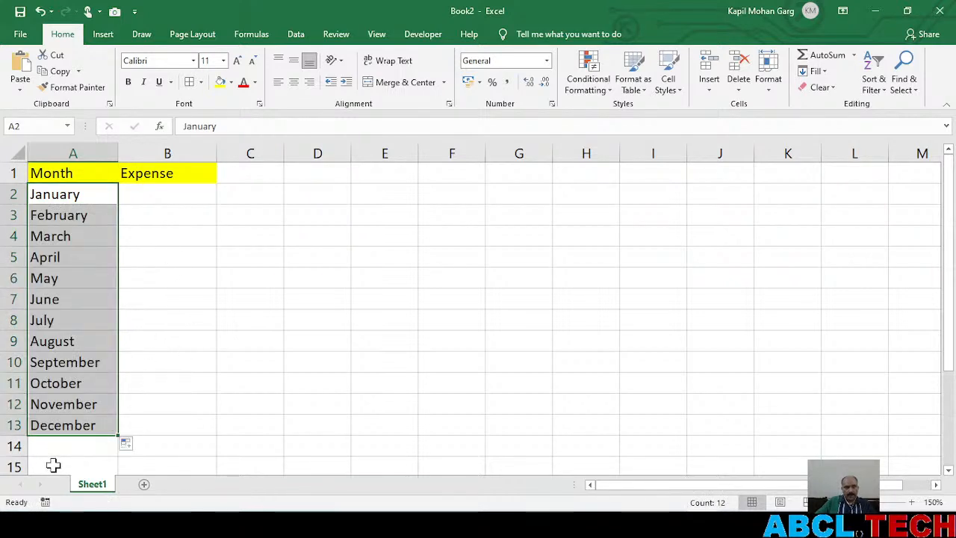
# Enter Total in A14 and fill cells A14:B14 with yellow
pyautogui.click(83, 450)
pyautogui.write('Tot')
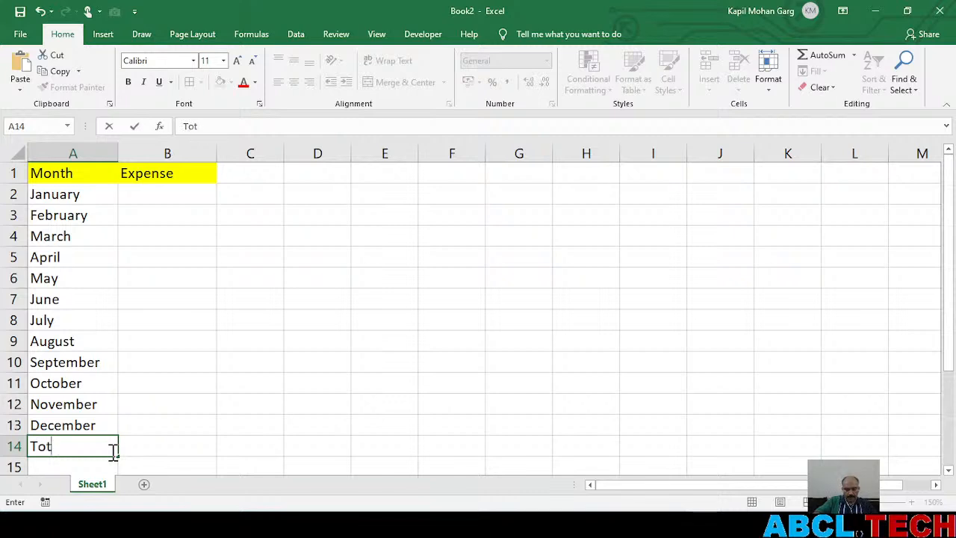
pyautogui.write('al')
pyautogui.click(213, 425)
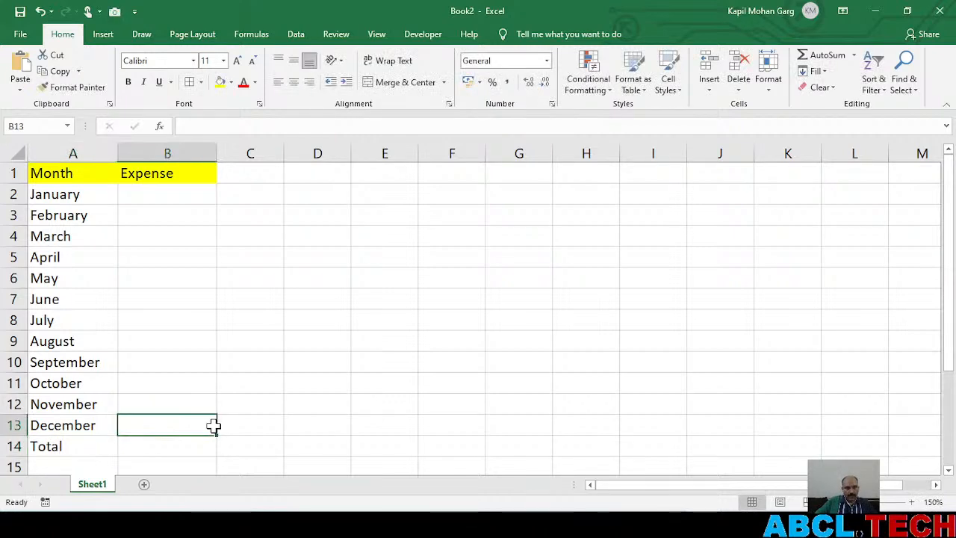
pyautogui.moveTo(71, 446); pyautogui.dragTo(147, 444)
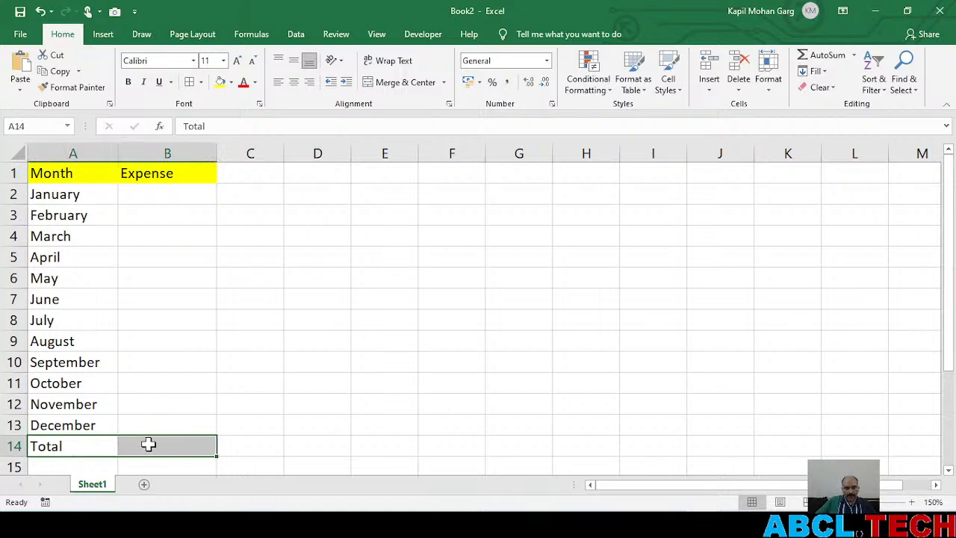
pyautogui.click(222, 86)
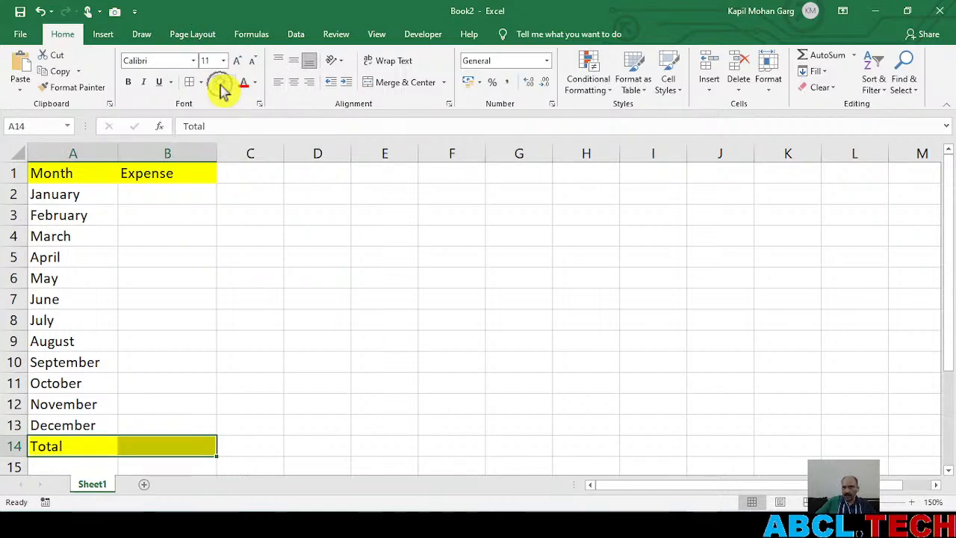
# Apply All Borders to the expense table in A1:B14
pyautogui.moveTo(41, 173); pyautogui.dragTo(160, 442)
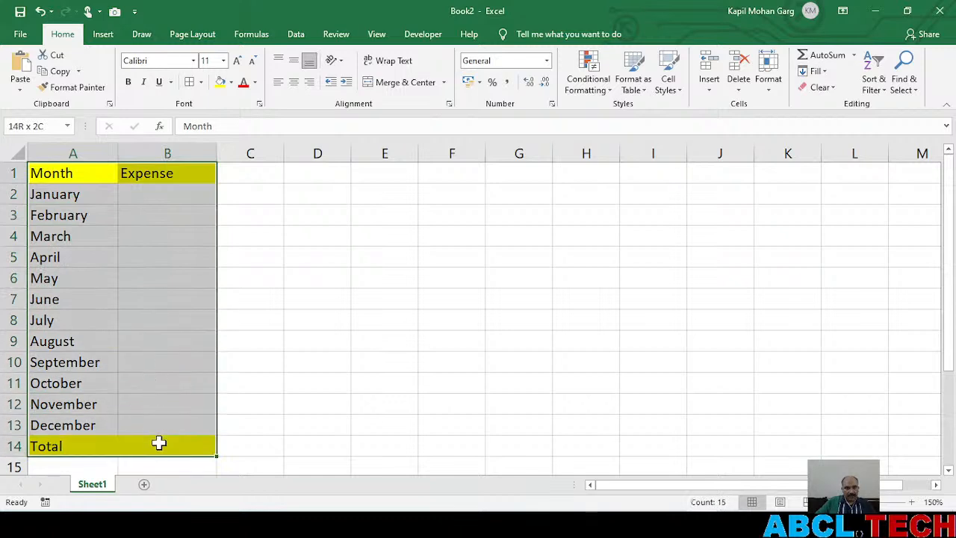
pyautogui.click(202, 89)
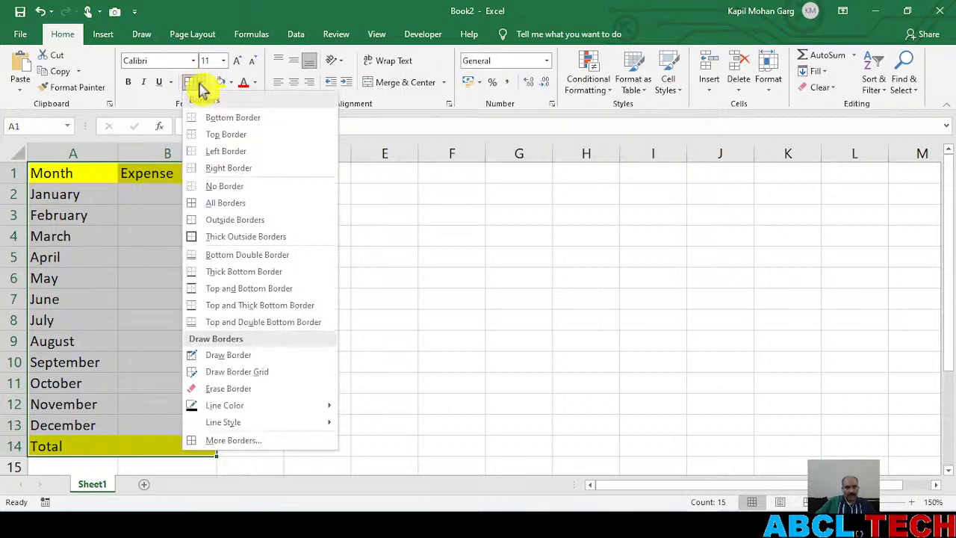
pyautogui.click(215, 203)
pyautogui.click(157, 338)
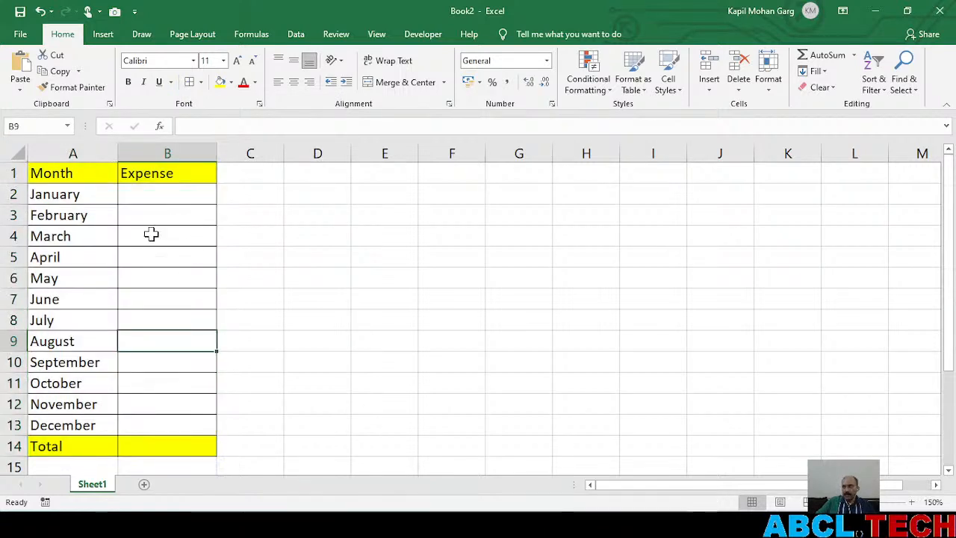
# Duplicate Sheet1 four times, placing each copy at the end, to get Sheet1 (2) through Sheet1 (5)
pyautogui.rightClick(94, 485)
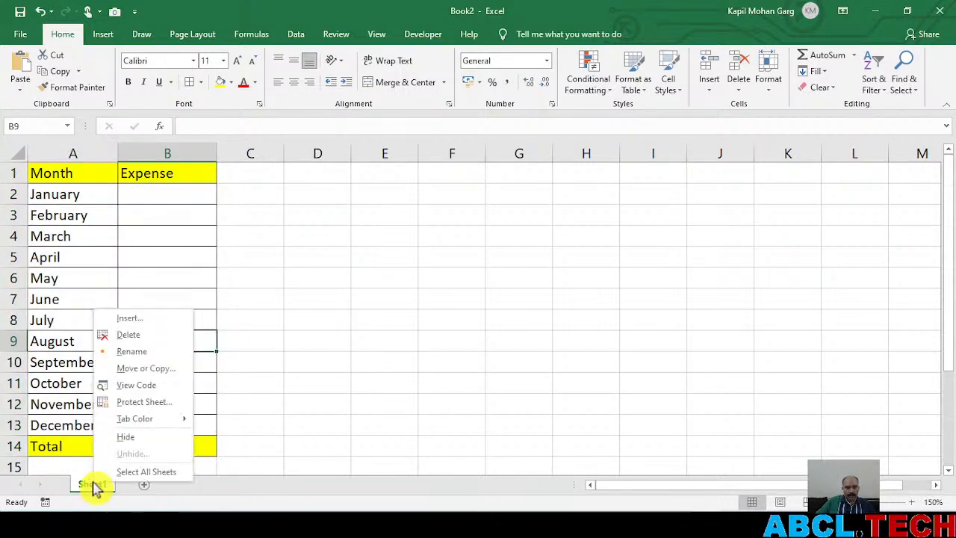
pyautogui.click(141, 376)
pyautogui.click(82, 423)
pyautogui.click(96, 356)
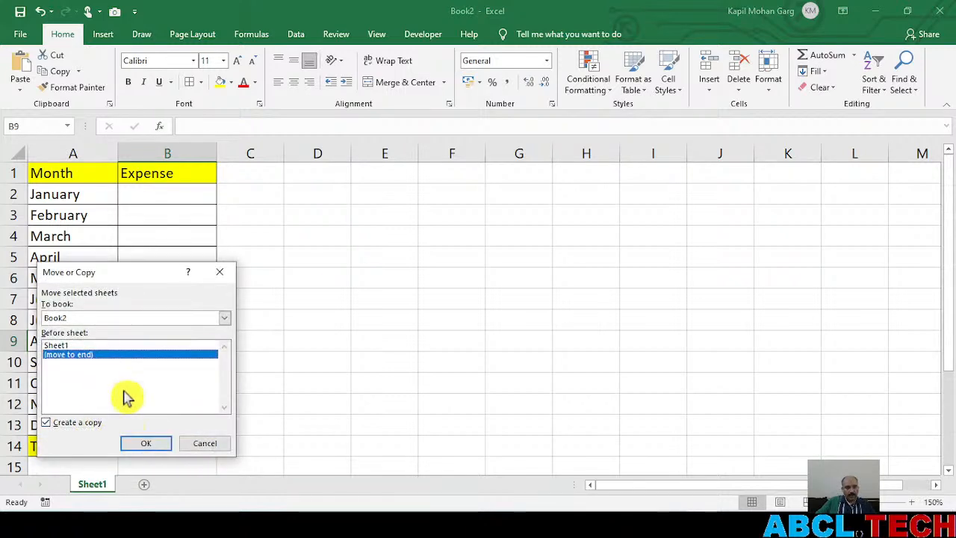
pyautogui.click(147, 444)
pyautogui.keyDown('ctrl'); pyautogui.moveTo(158, 485); pyautogui.dragTo(217, 455); pyautogui.keyUp('ctrl')
pyautogui.moveTo(212, 499); pyautogui.dragTo(249, 450)
pyautogui.keyDown('ctrl'); pyautogui.moveTo(261, 490); pyautogui.dragTo(312, 448); pyautogui.keyUp('ctrl')
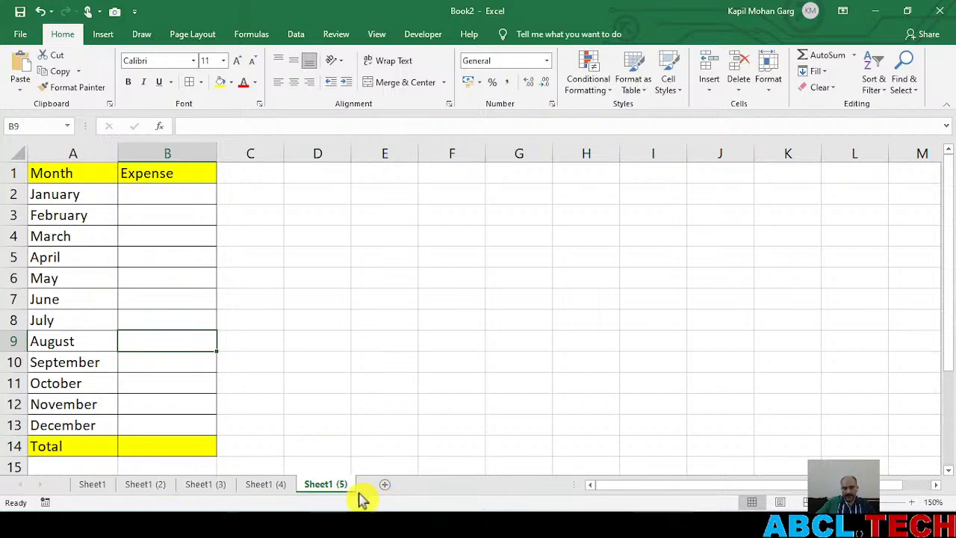
# Switch to YouTube Studio in the browser to check the livestream chat, and return to Excel
pyautogui.hotkey('alt', 'Tab')
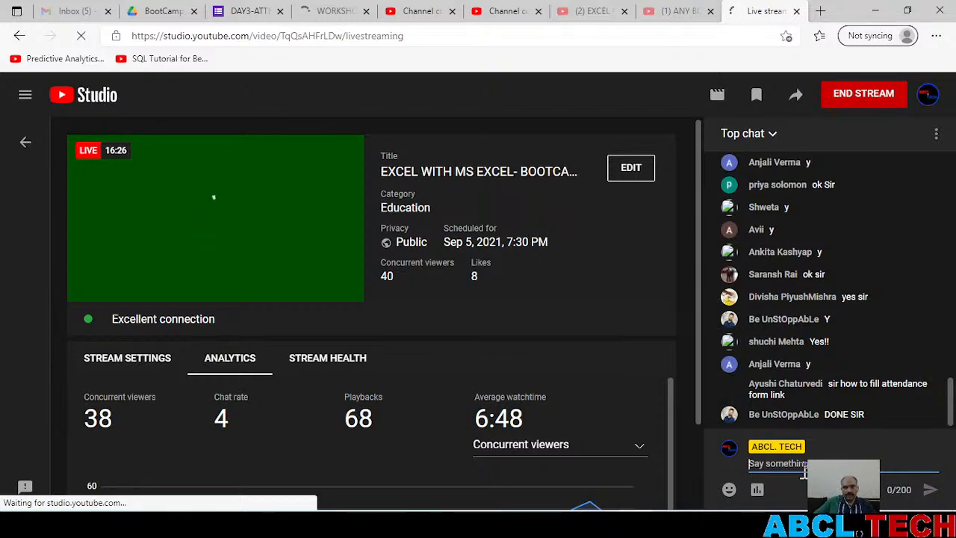
pyautogui.click(496, 525)
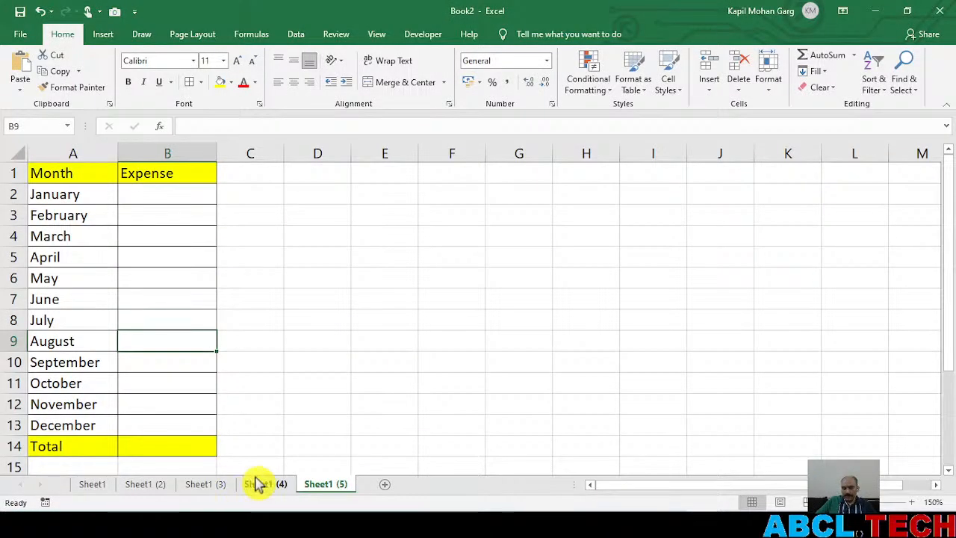
# Rename the sheet Sheet1 as Travel
pyautogui.click(91, 487)
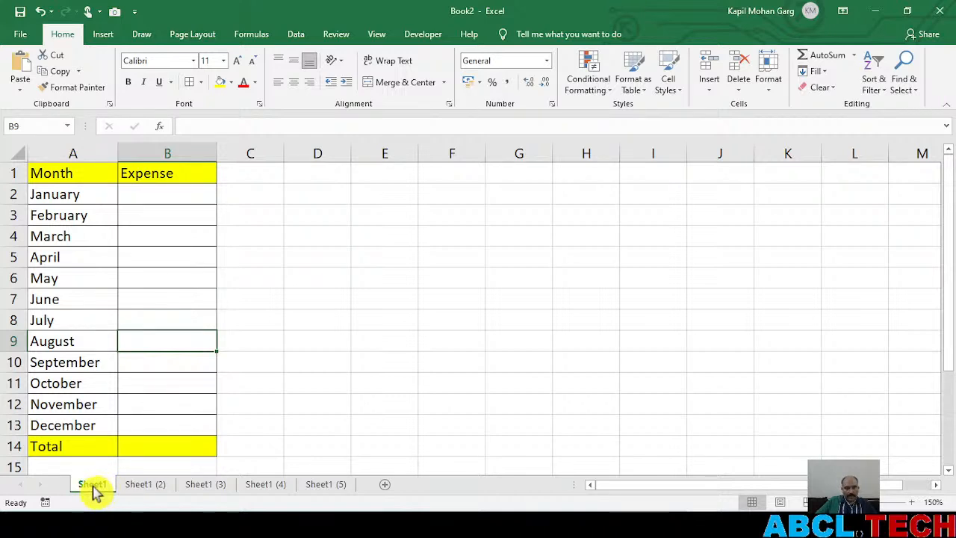
pyautogui.click(93, 489)
pyautogui.moveTo(93, 489); pyautogui.dragTo(268, 465)
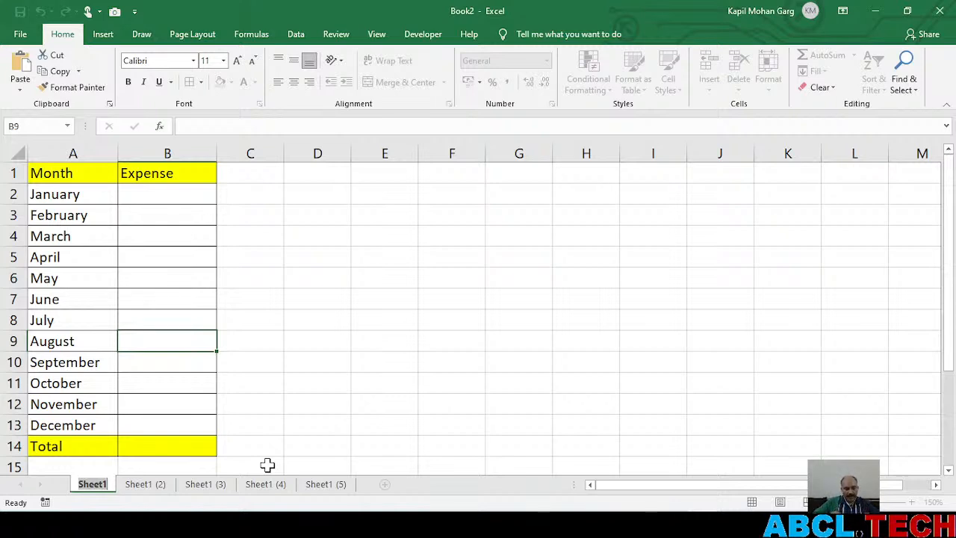
pyautogui.write('Travel')
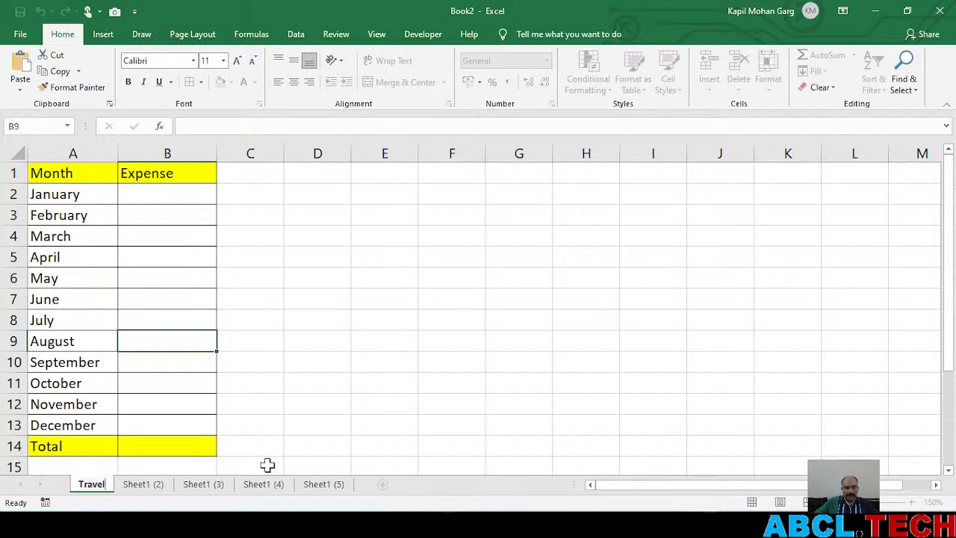
pyautogui.click(292, 464)
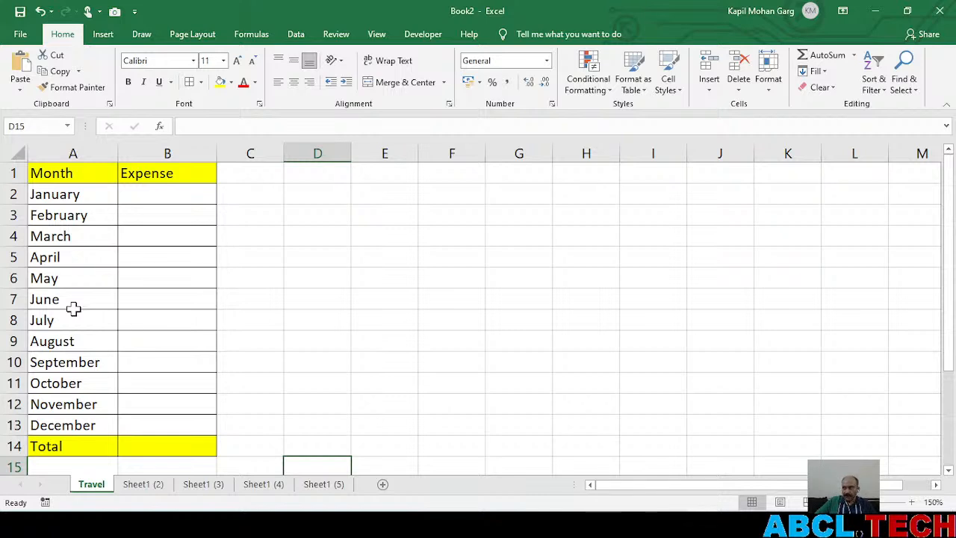
# Rename the sheet Sheet1 (2) as Mobile and Sheet1 (3) as Electricity
pyautogui.click(142, 487)
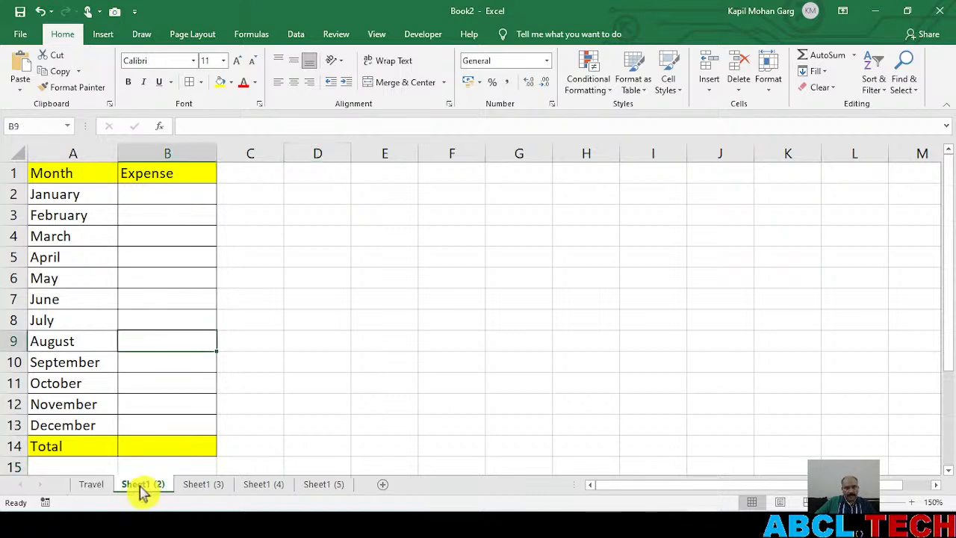
pyautogui.doubleClick(142, 487)
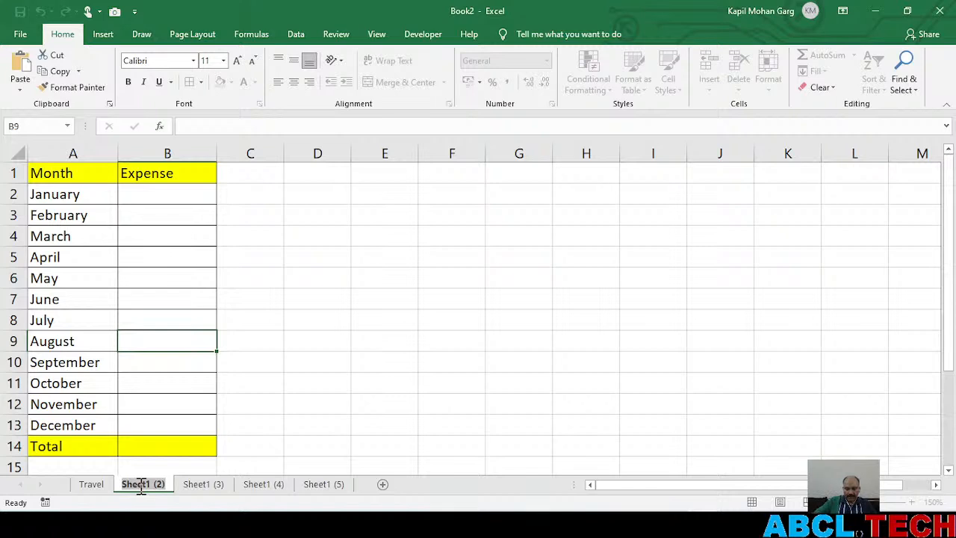
pyautogui.write('Mobile')
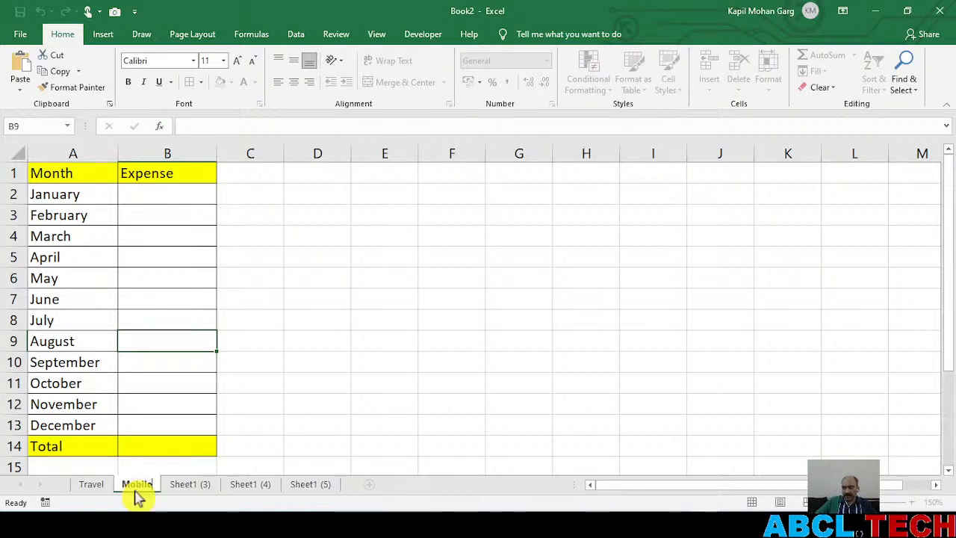
pyautogui.click(193, 486)
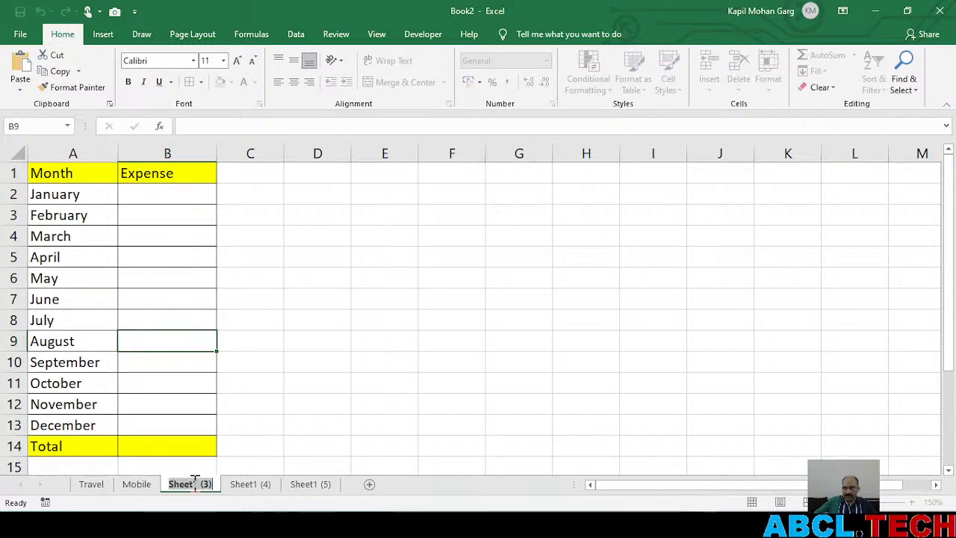
pyautogui.write('E')
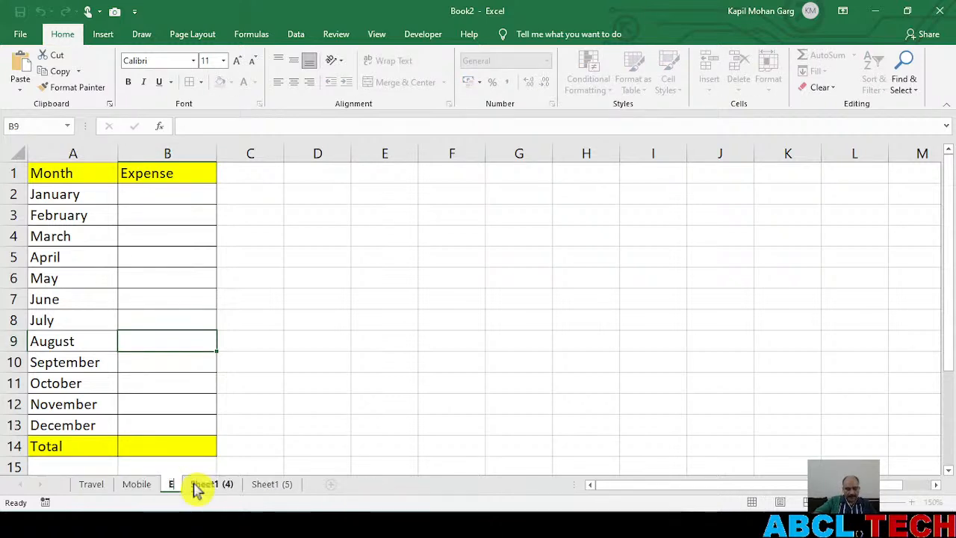
pyautogui.write('lectricity')
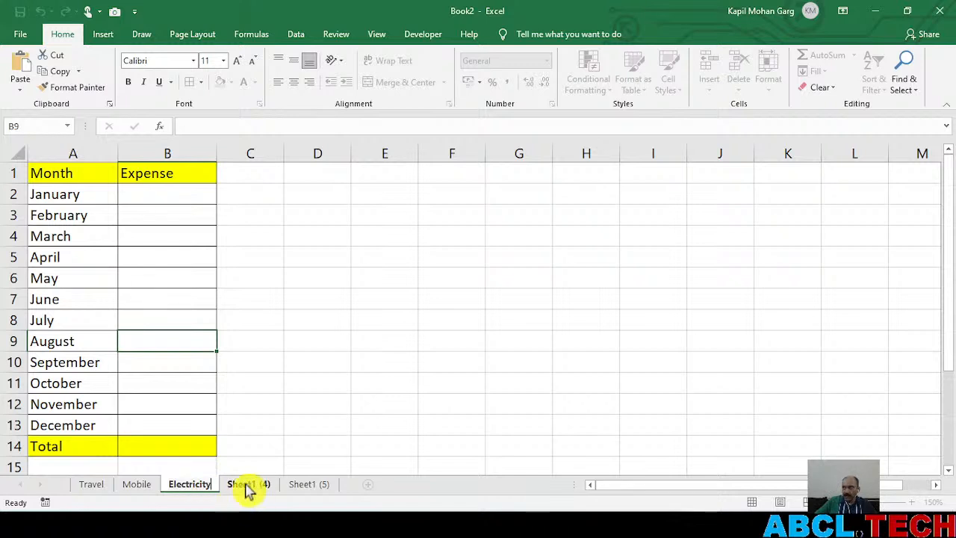
# Rename the sheet Sheet1 (4) as Food
pyautogui.click(247, 486)
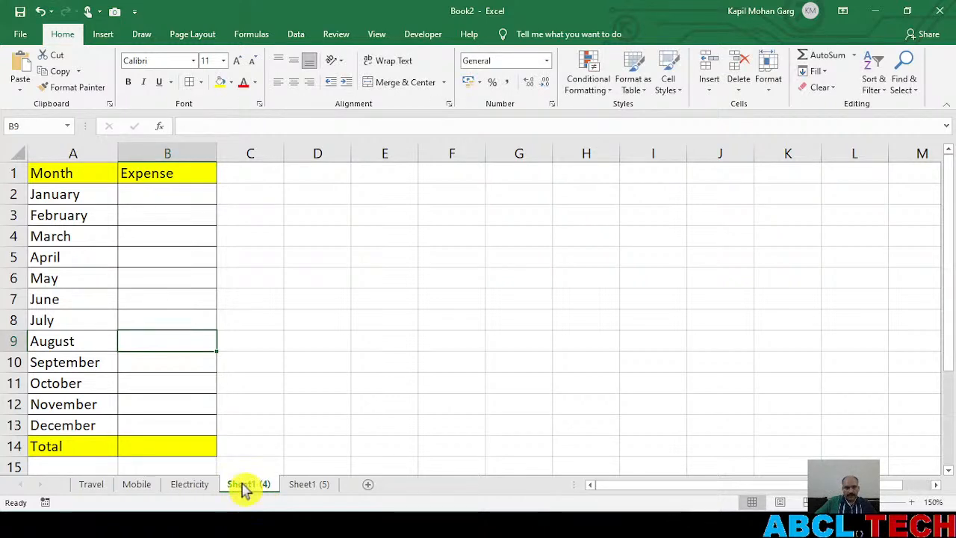
pyautogui.doubleClick(242, 486)
pyautogui.write('Food')
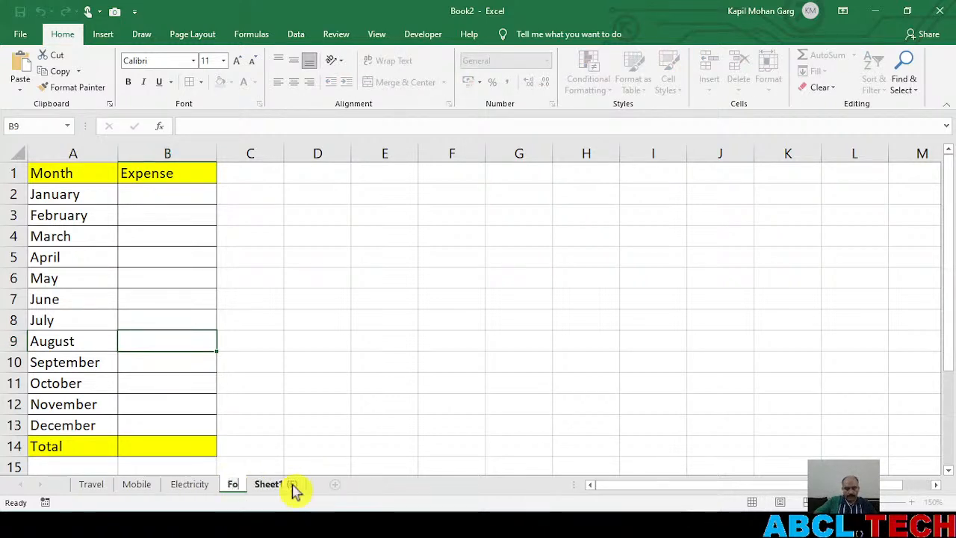
pyautogui.click(303, 406)
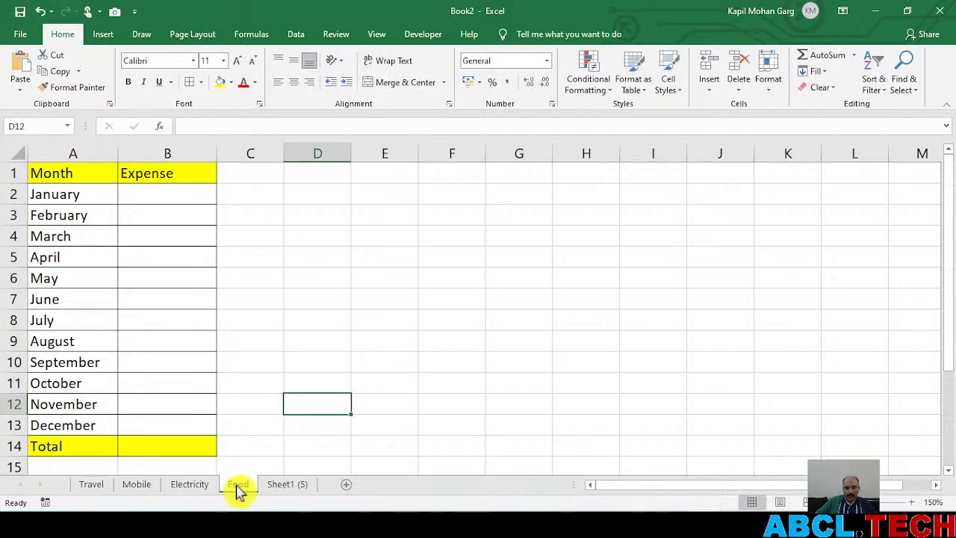
# Go through the Travel, Mobile, Electricity and Food sheets, and rename Sheet1 (5) as Annual Expense
pyautogui.click(92, 486)
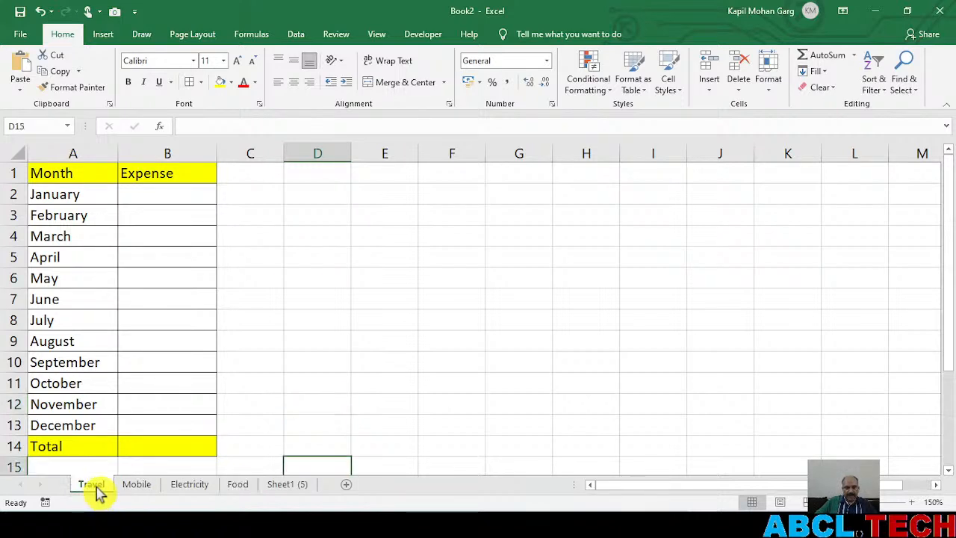
pyautogui.click(137, 486)
pyautogui.click(190, 486)
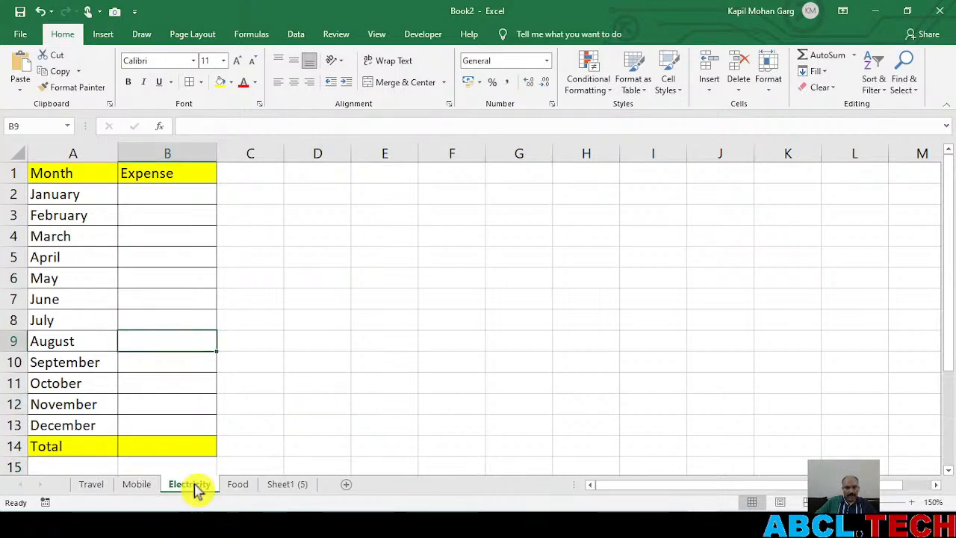
pyautogui.click(238, 486)
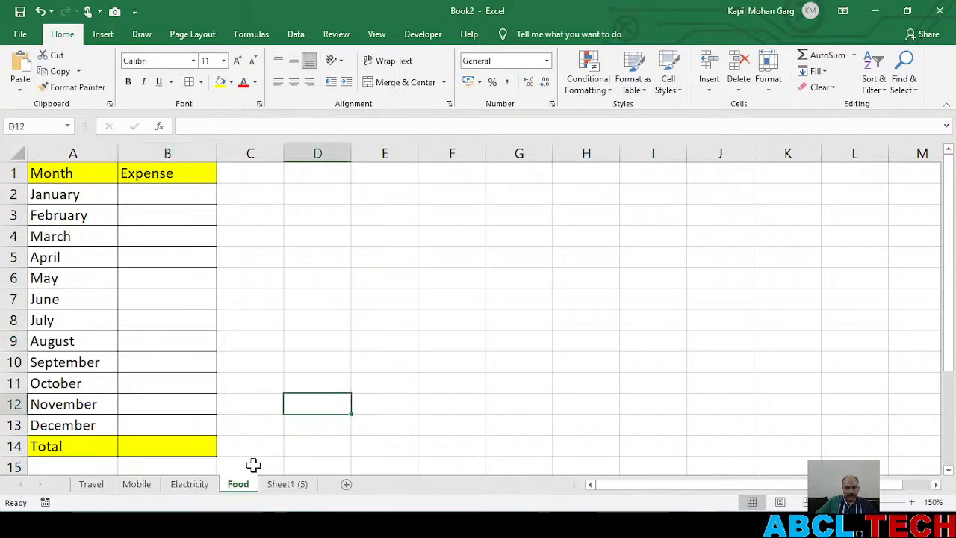
pyautogui.click(287, 486)
pyautogui.doubleClick(289, 486)
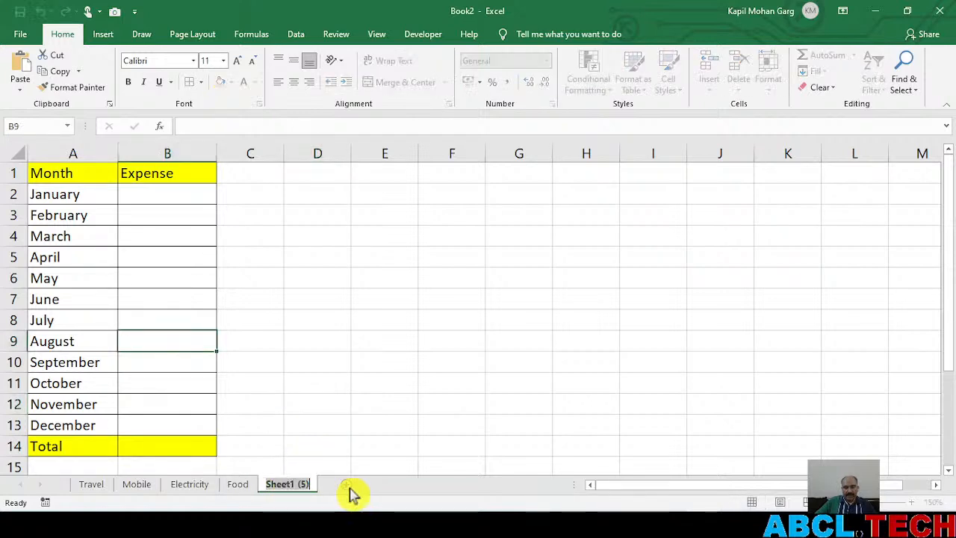
pyautogui.write('Annual')
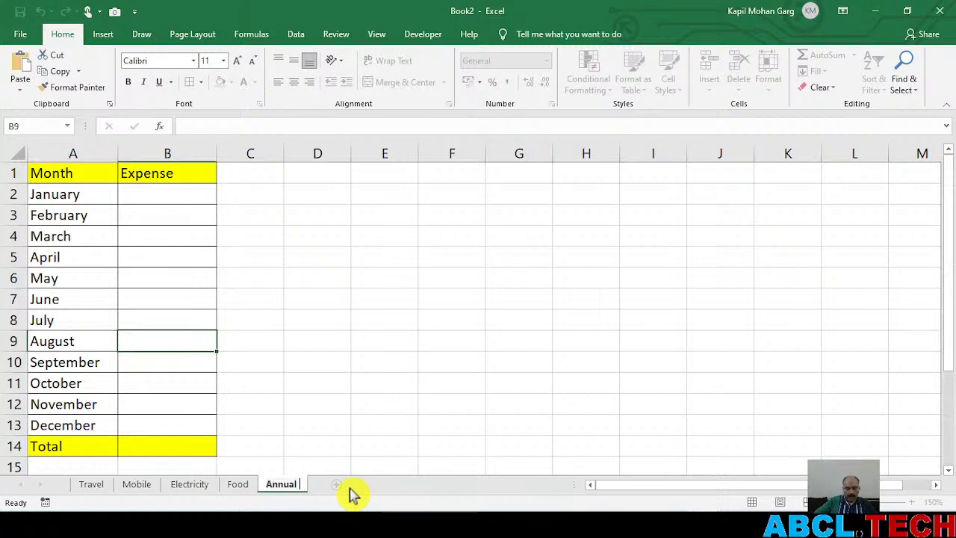
pyautogui.write(' Expense')
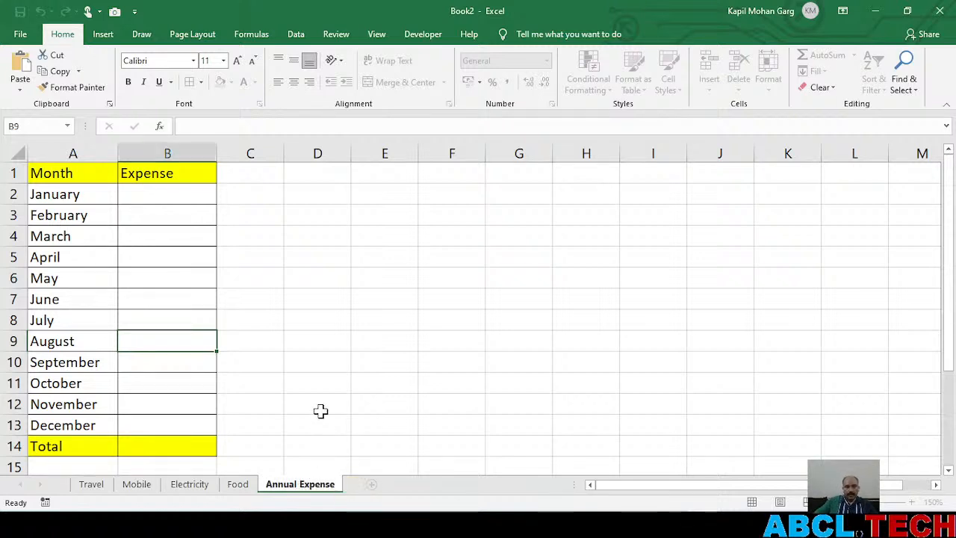
pyautogui.click(320, 410)
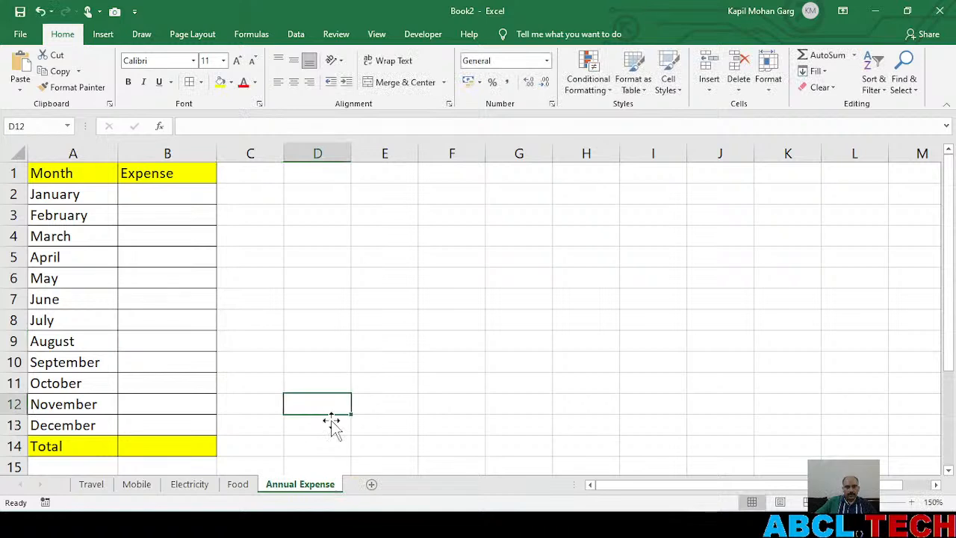
# Go through the Travel, Mobile, Electricity, Food and Annual Expense sheets, and check the live chat in YouTube Studio
pyautogui.click(91, 486)
pyautogui.click(139, 486)
pyautogui.click(196, 486)
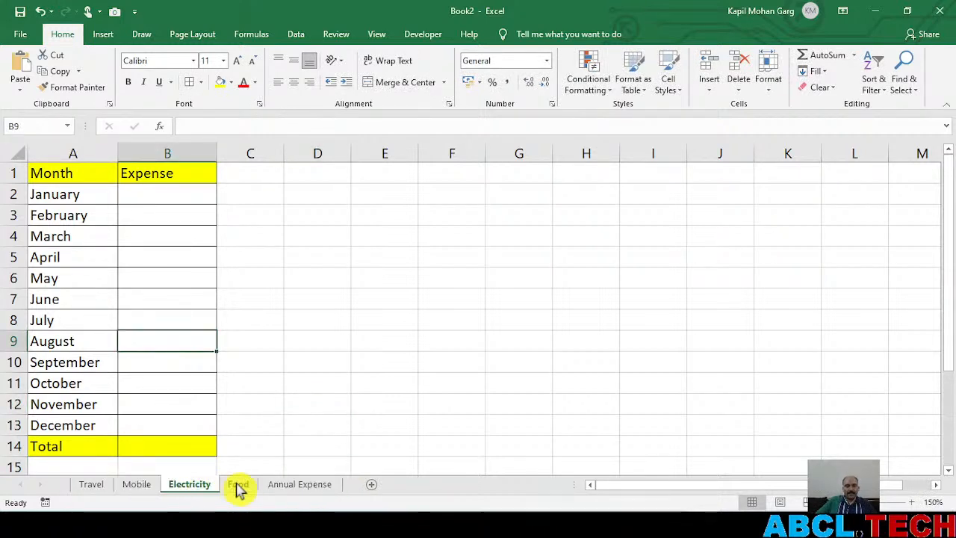
pyautogui.click(239, 487)
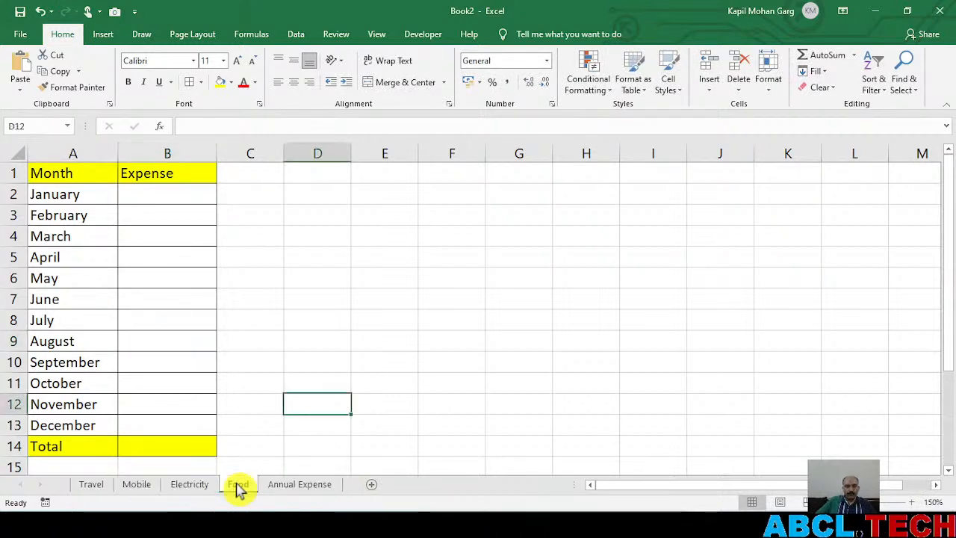
pyautogui.click(306, 487)
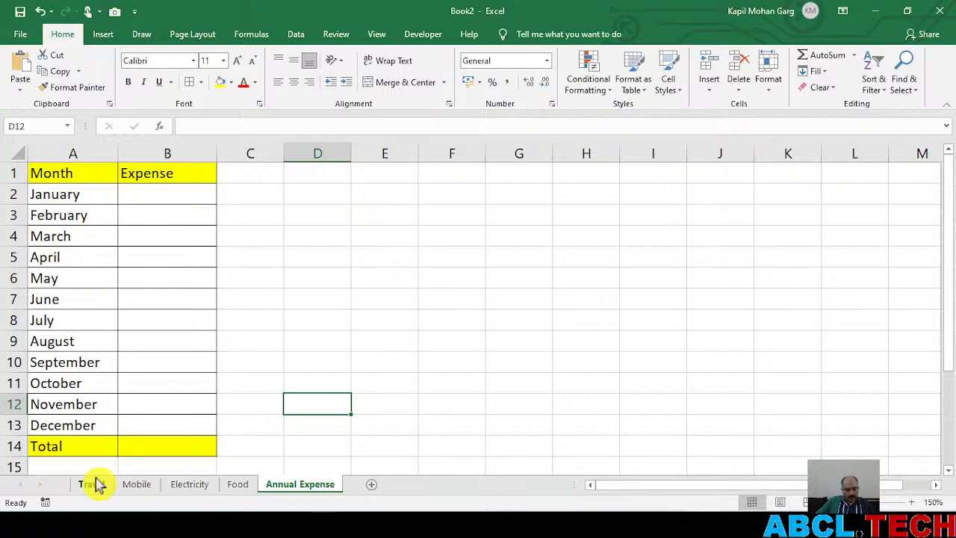
pyautogui.hotkey('alt', 'Tab')
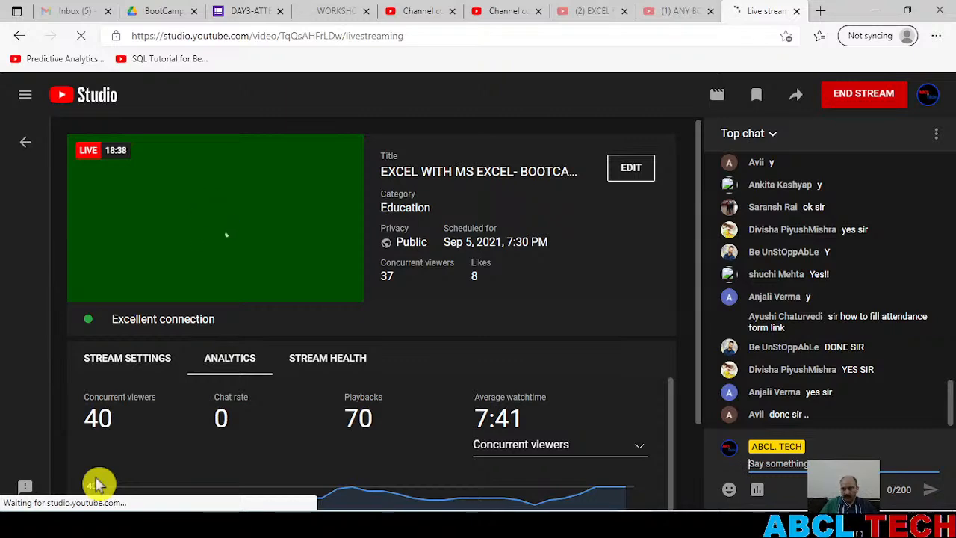
pyautogui.hotkey('alt', 'Tab')
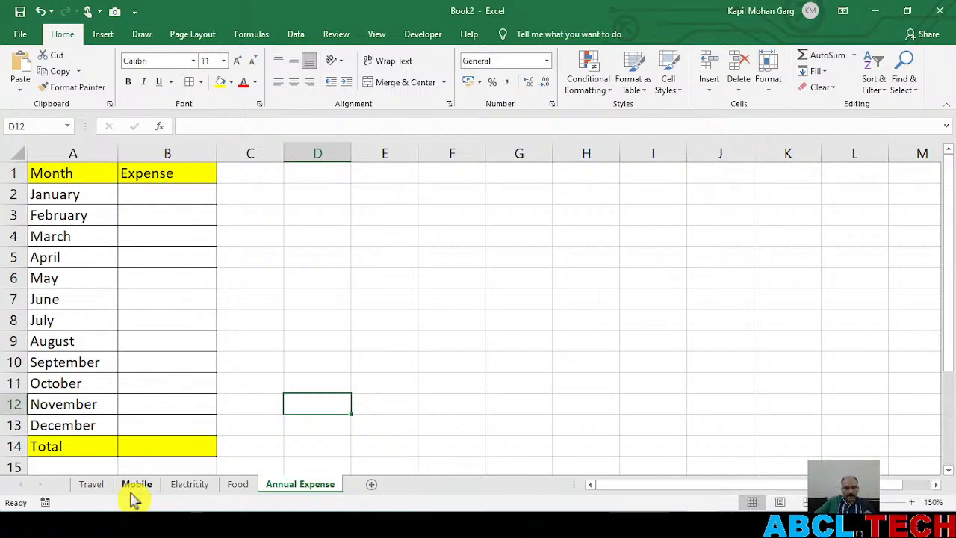
# On the Travel sheet, enter the expenses for January to May as 32, 345, 23, 45 and 34
pyautogui.click(93, 487)
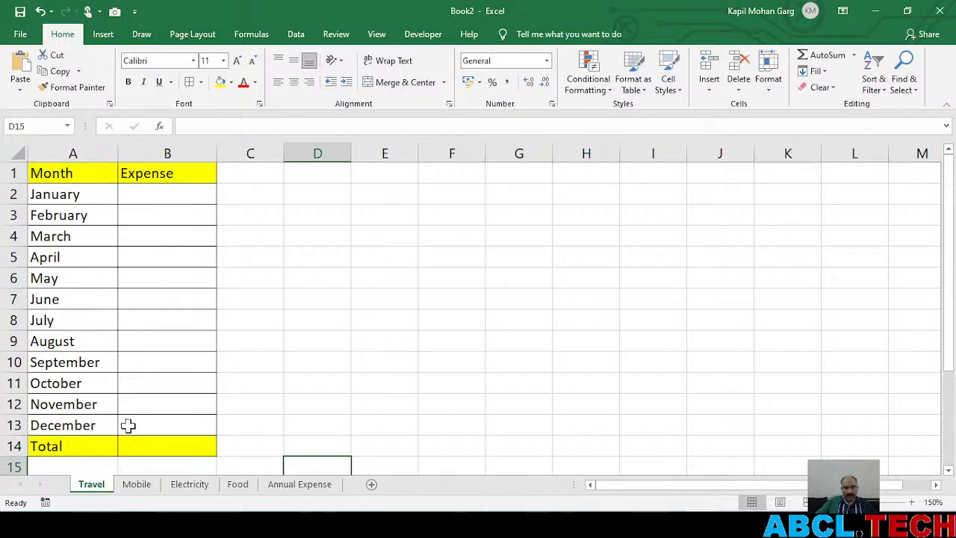
pyautogui.click(160, 195)
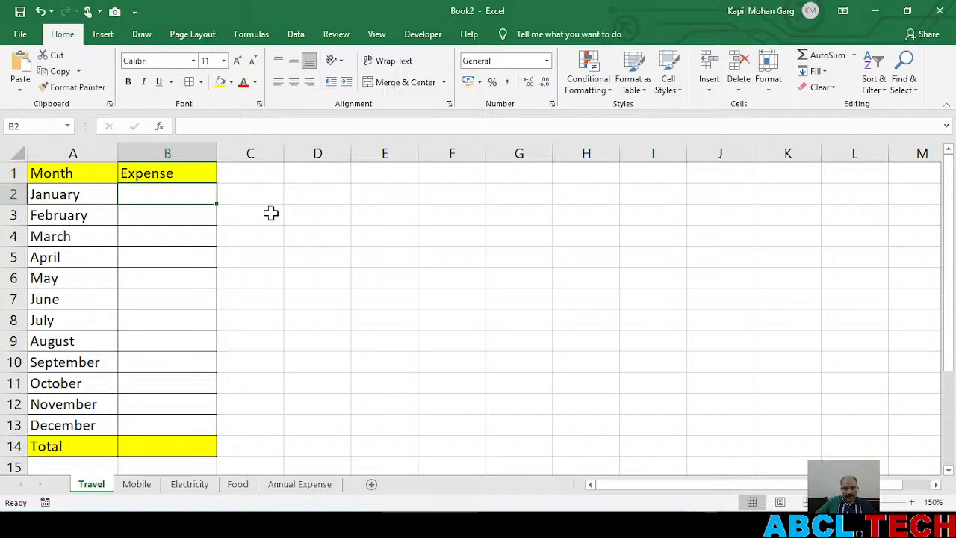
pyautogui.write('32')
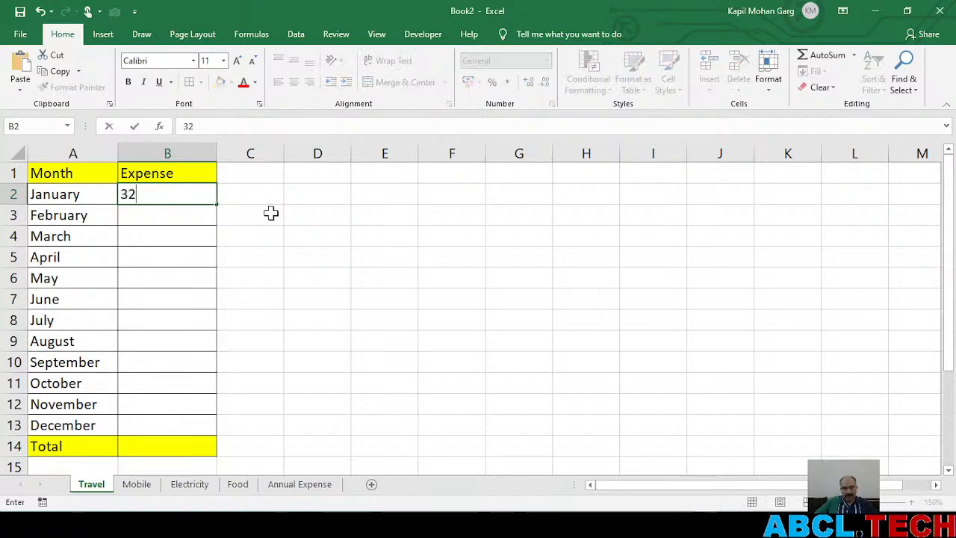
pyautogui.press('Return')
pyautogui.write('345')
pyautogui.press('Return')
pyautogui.write('23')
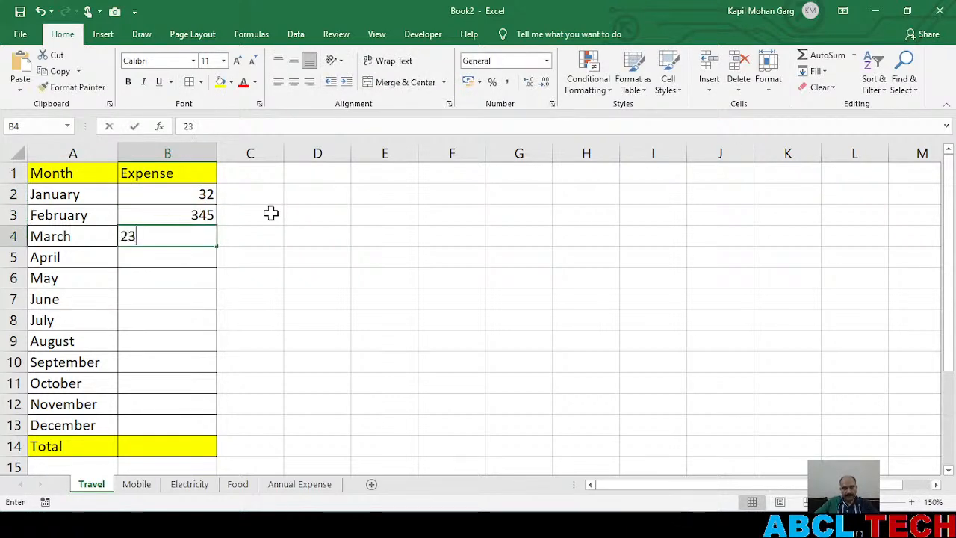
pyautogui.press('Return')
pyautogui.write('45')
pyautogui.press('Return')
pyautogui.write('34')
pyautogui.press('Return')
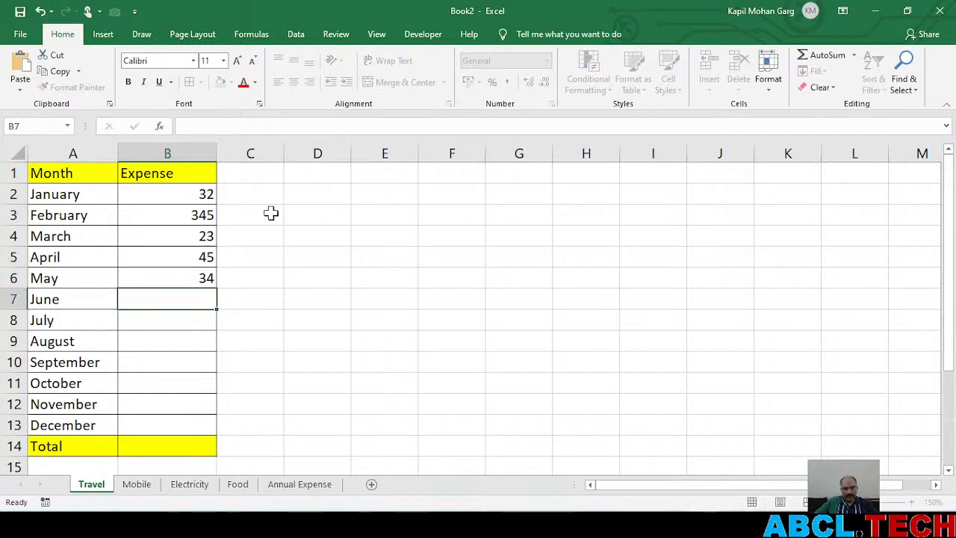
# Enter the Travel expenses for June, July and August as 324, 432 and 324
pyautogui.write('324')
pyautogui.press('Return')
pyautogui.write('432')
pyautogui.press('Return')
pyautogui.write('324')
pyautogui.press('Return')
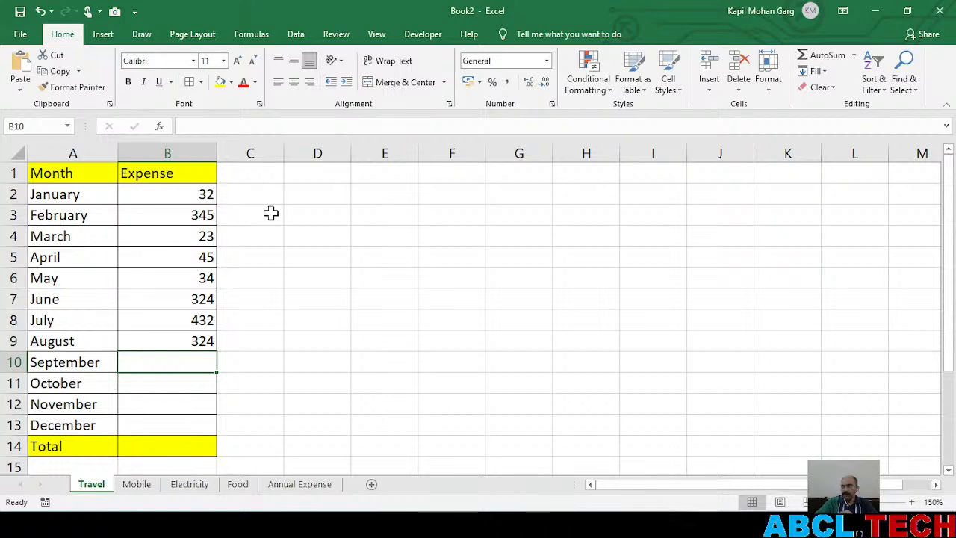
# Total the Travel expenses in cell B14 with the formula =SUM(B2:B13)
pyautogui.click(155, 451)
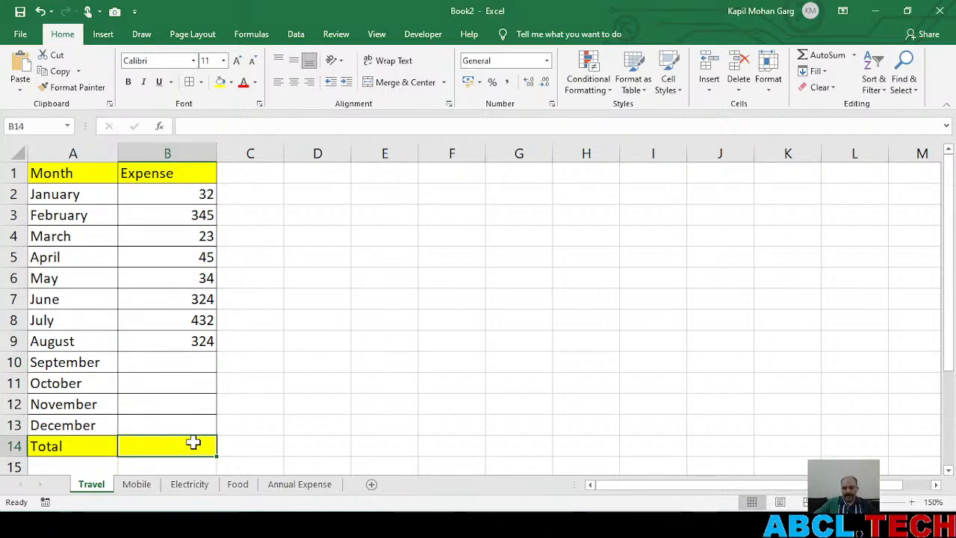
pyautogui.write('=su')
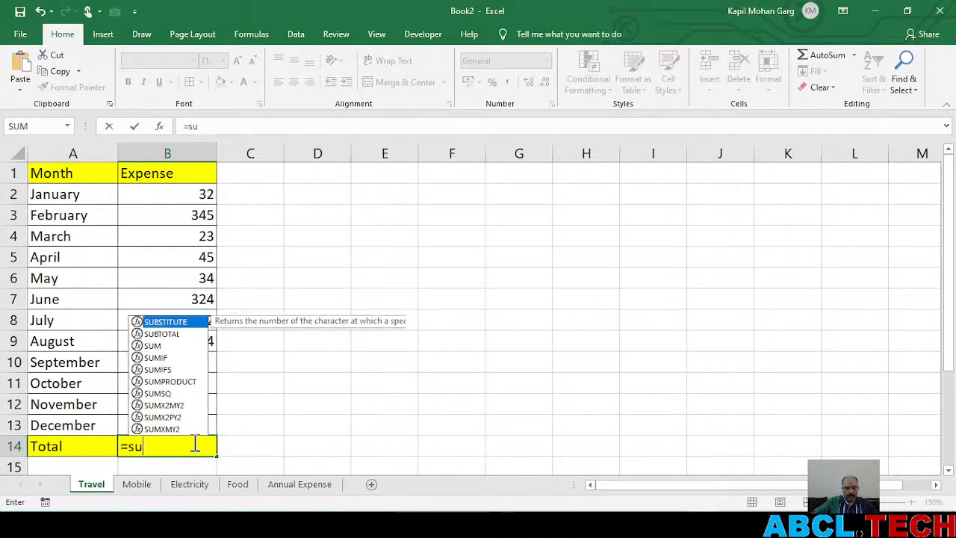
pyautogui.write('m(')
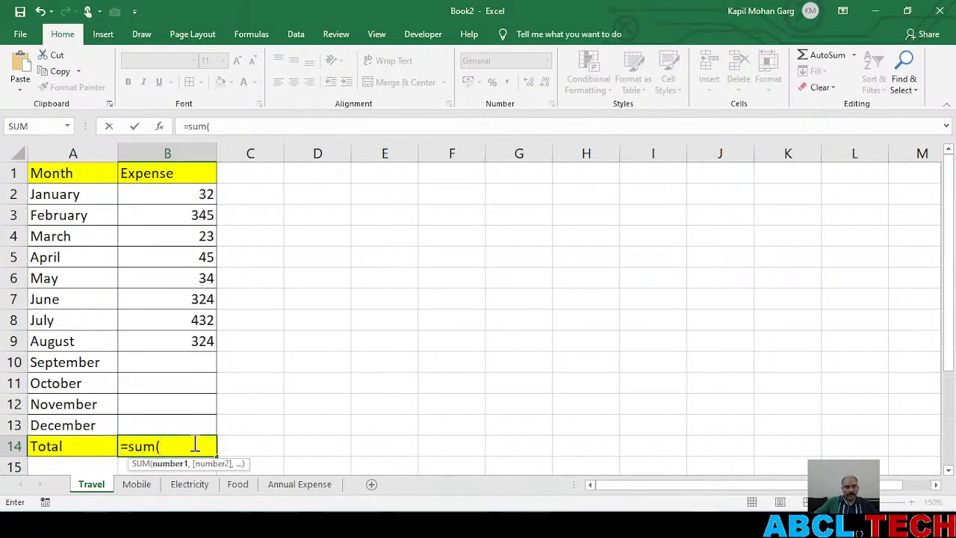
pyautogui.moveTo(157, 195); pyautogui.dragTo(151, 415)
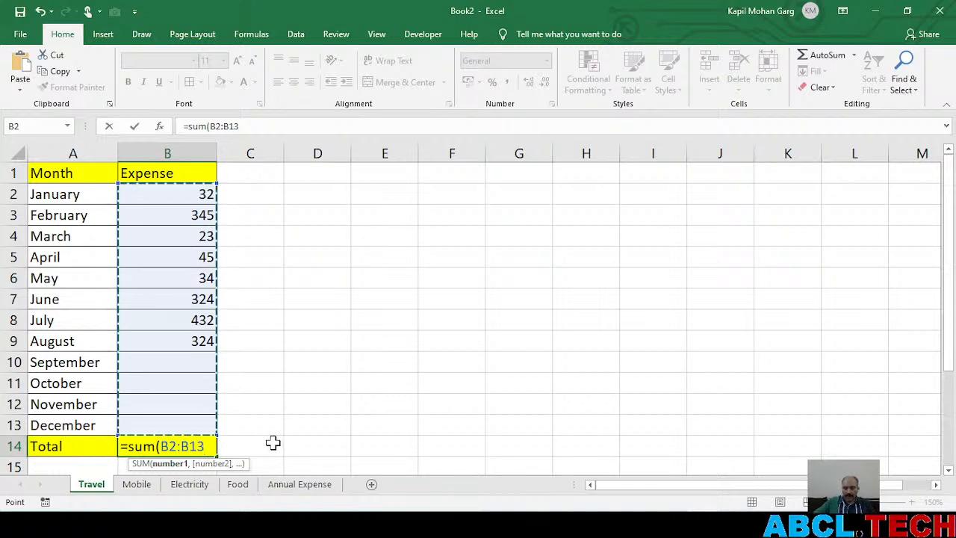
pyautogui.write(')')
pyautogui.press('Return')
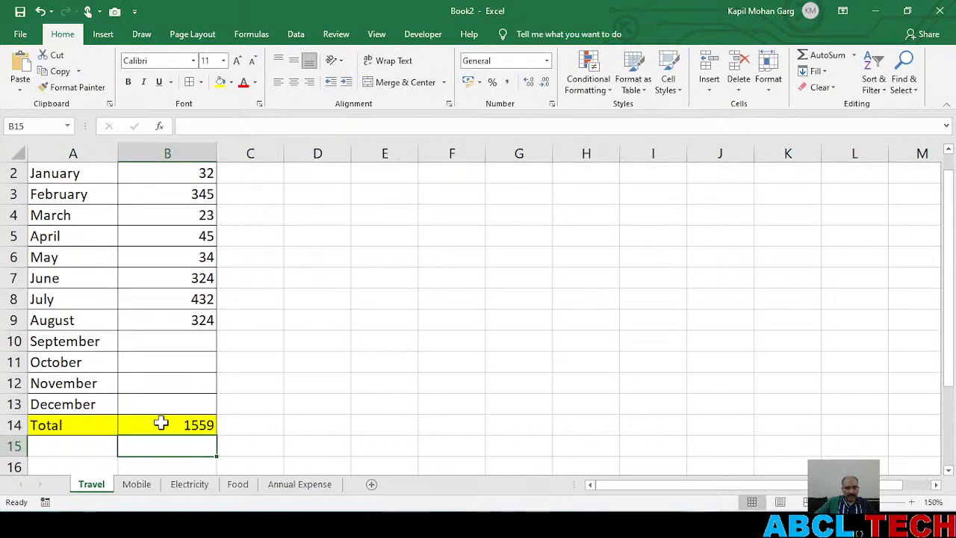
pyautogui.click(162, 424)
pyautogui.scroll(1, 162, 423)
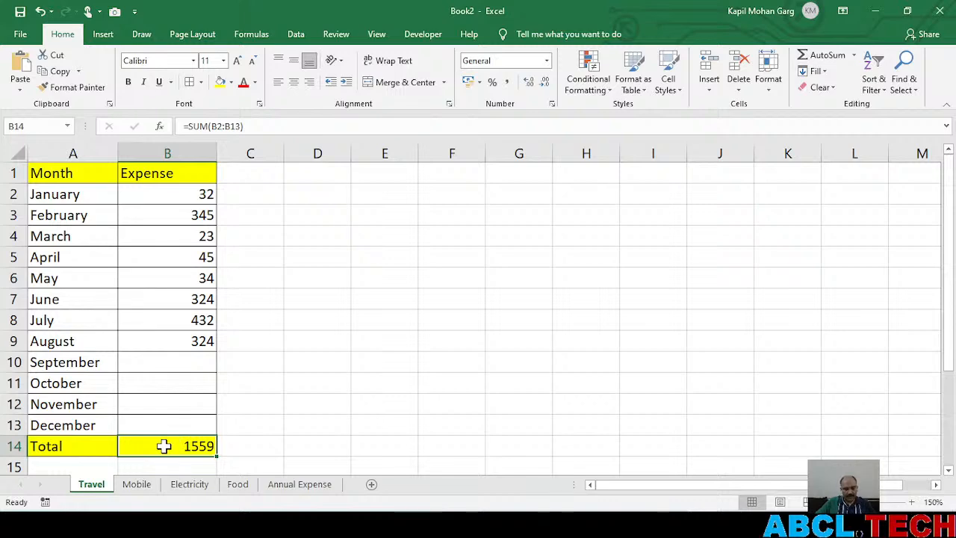
# Check the live chat in YouTube Studio, and inspect the formula in the Travel sheet's Total cell
pyautogui.hotkey('alt', 'Tab')
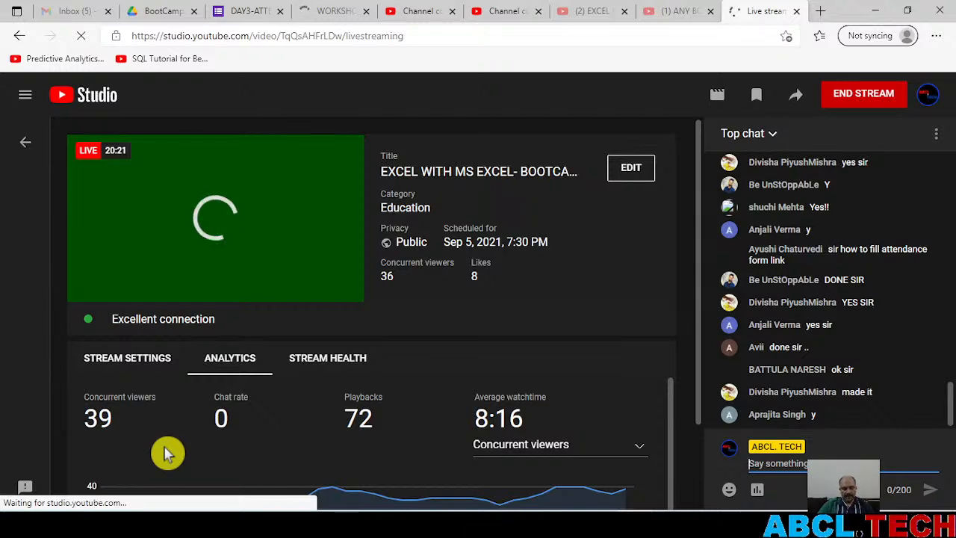
pyautogui.hotkey('alt', 'Tab')
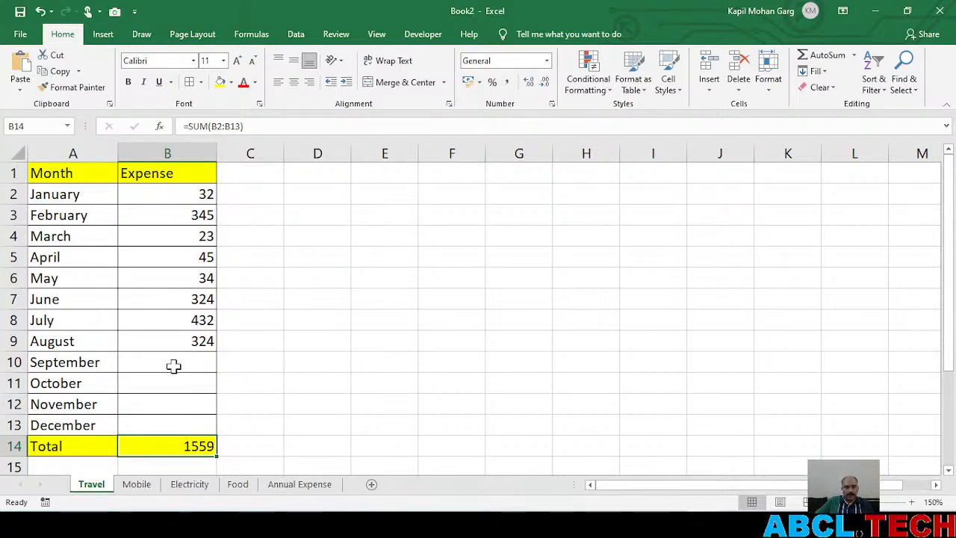
pyautogui.doubleClick(158, 446)
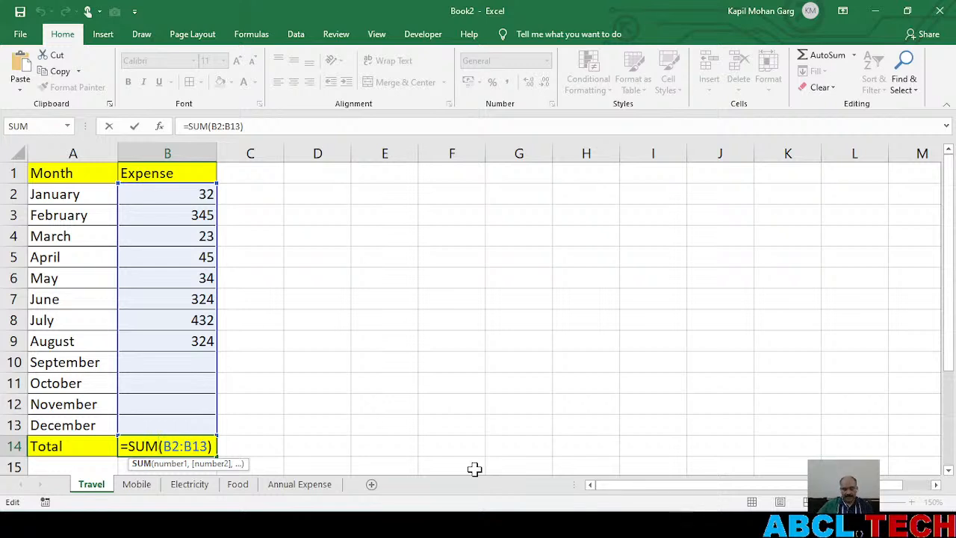
pyautogui.hotkey('ctrl', 'Return')
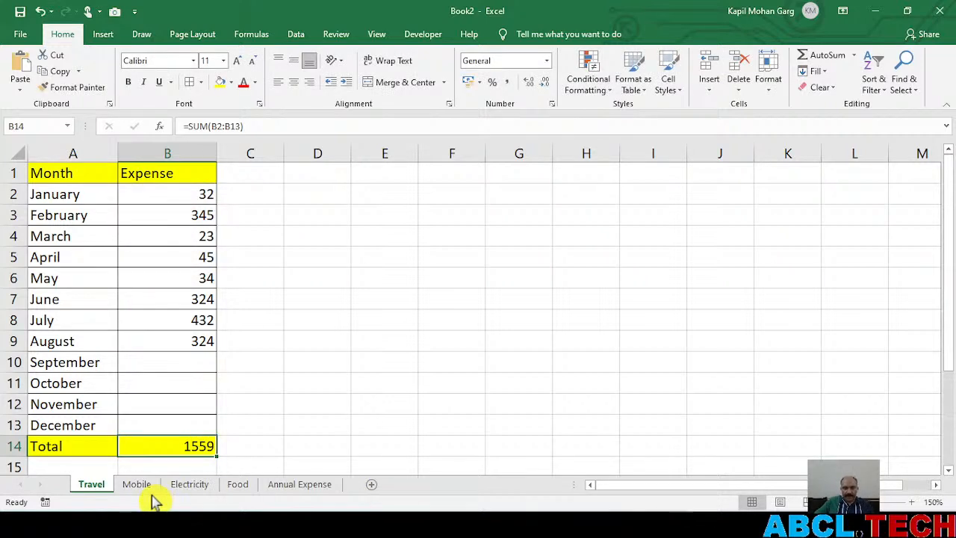
# Look through the Mobile, Electricity, Food, Annual Expense and Travel sheets to compare their month and expense tables
pyautogui.click(145, 485)
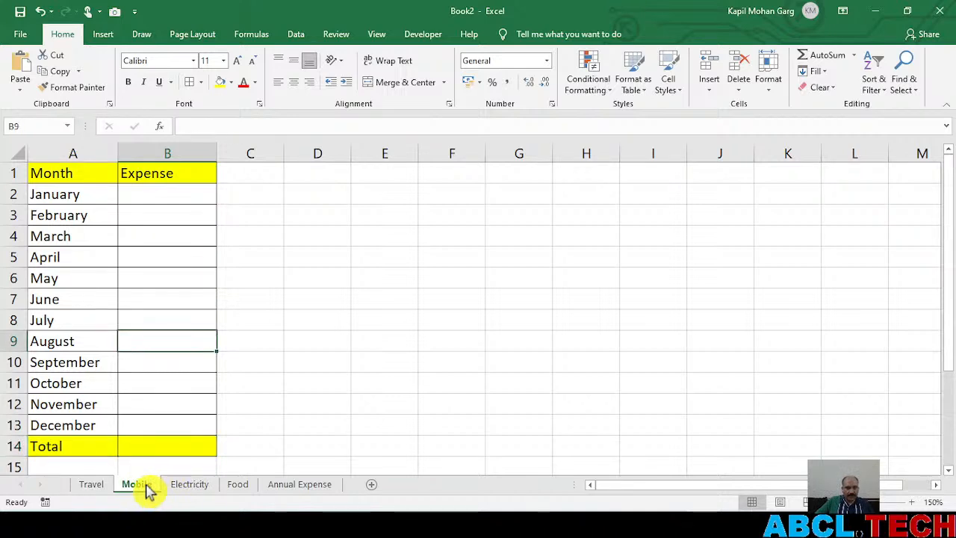
pyautogui.click(191, 486)
pyautogui.click(239, 487)
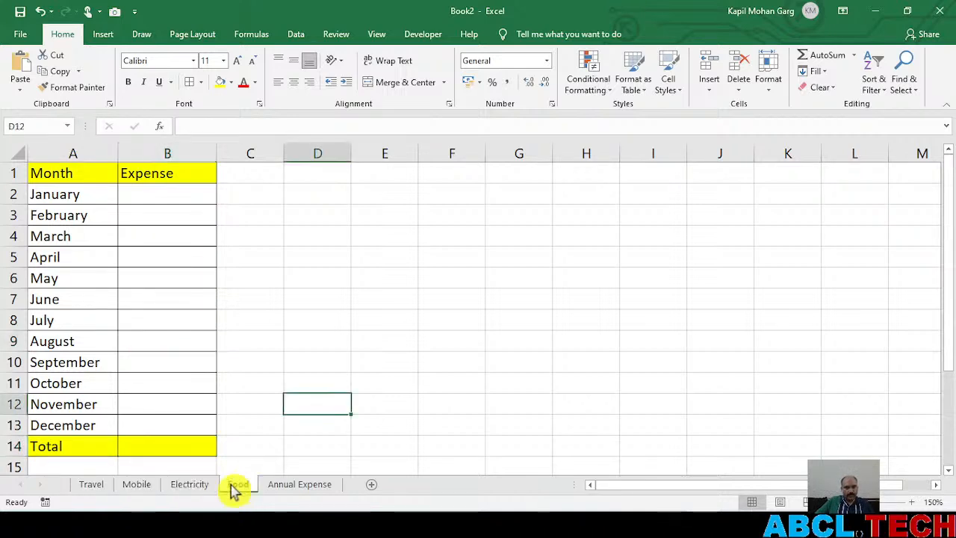
pyautogui.click(142, 487)
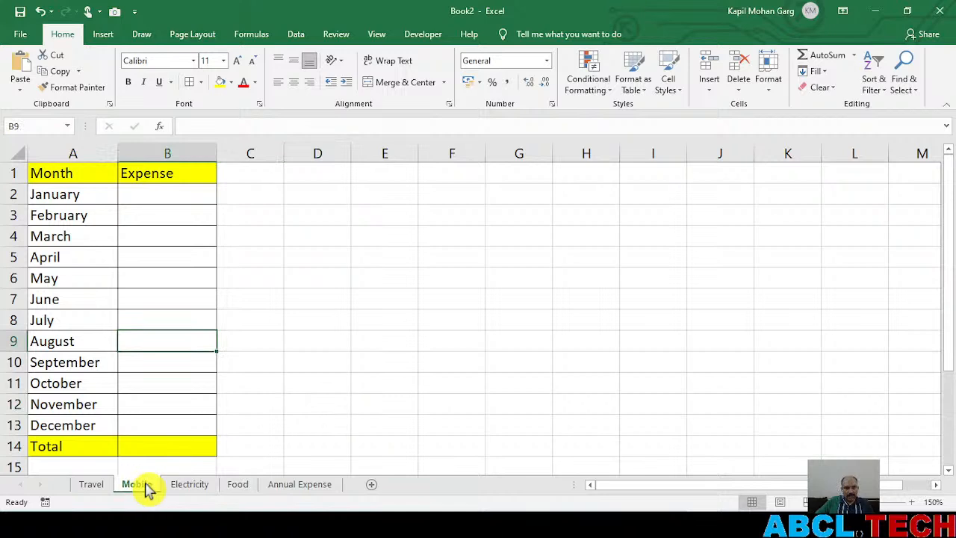
pyautogui.click(196, 488)
pyautogui.click(237, 487)
pyautogui.click(284, 486)
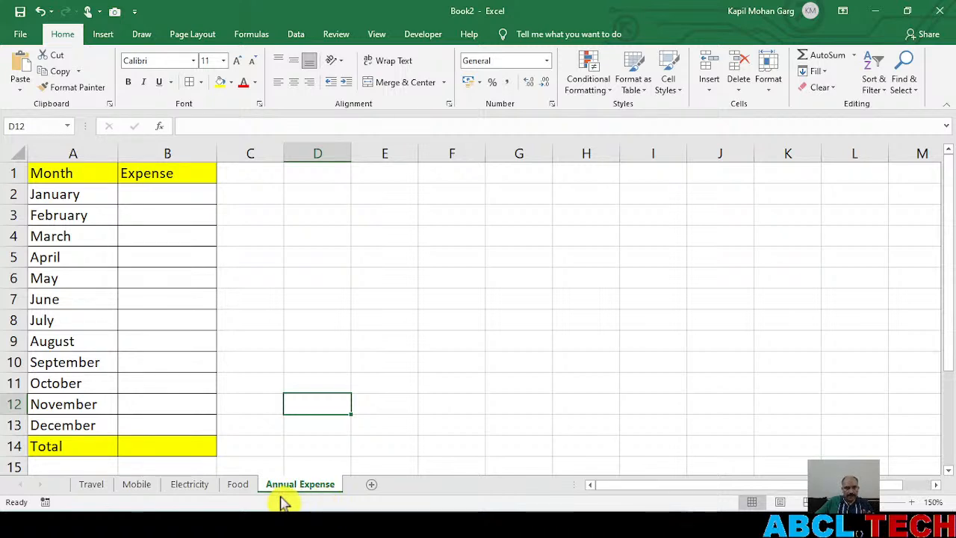
pyautogui.click(93, 487)
pyautogui.click(137, 487)
pyautogui.click(190, 487)
pyautogui.click(239, 485)
# On the Mobile sheet, enter the expenses for January to May as 234, 345, 3434, 343 and 2344
pyautogui.click(139, 486)
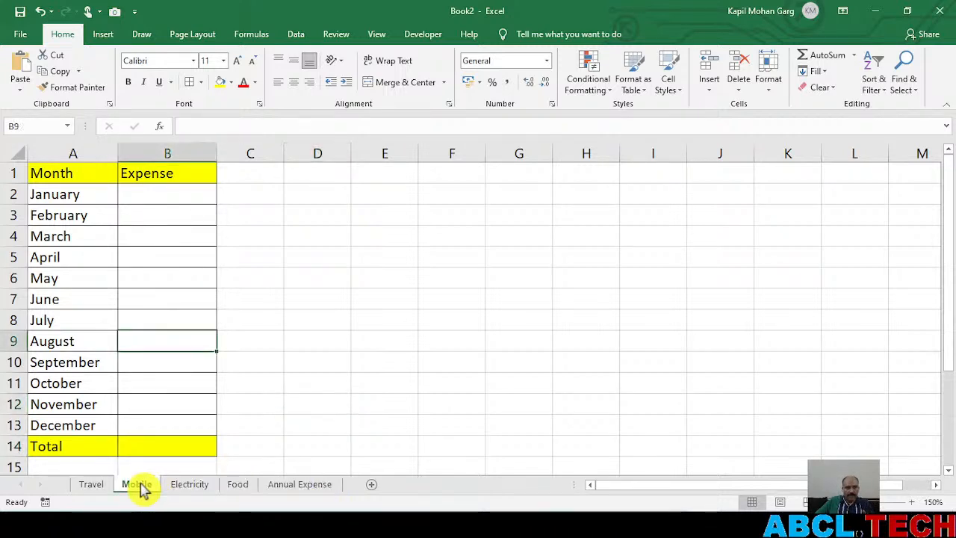
pyautogui.click(144, 195)
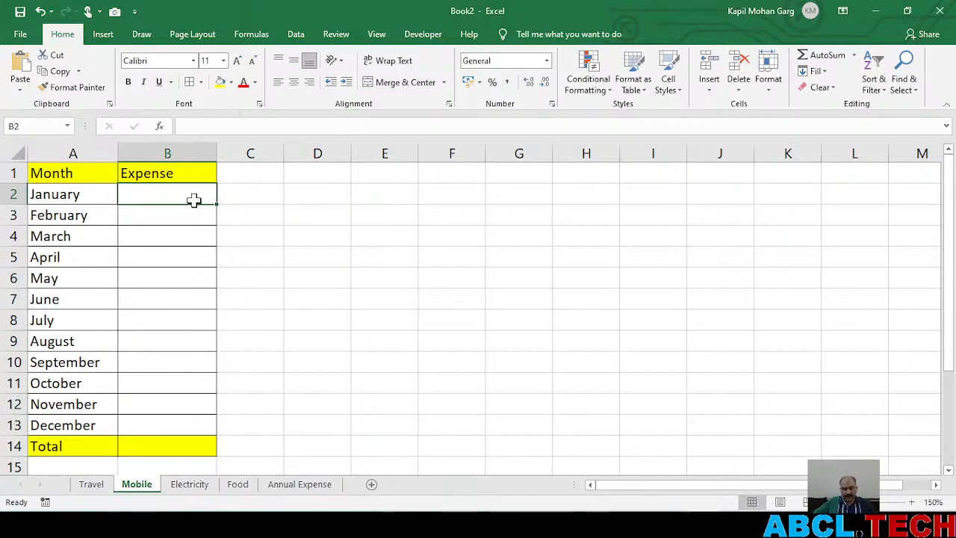
pyautogui.write('334')
pyautogui.press('Return')
pyautogui.write('345')
pyautogui.press('Return')
pyautogui.write('3434')
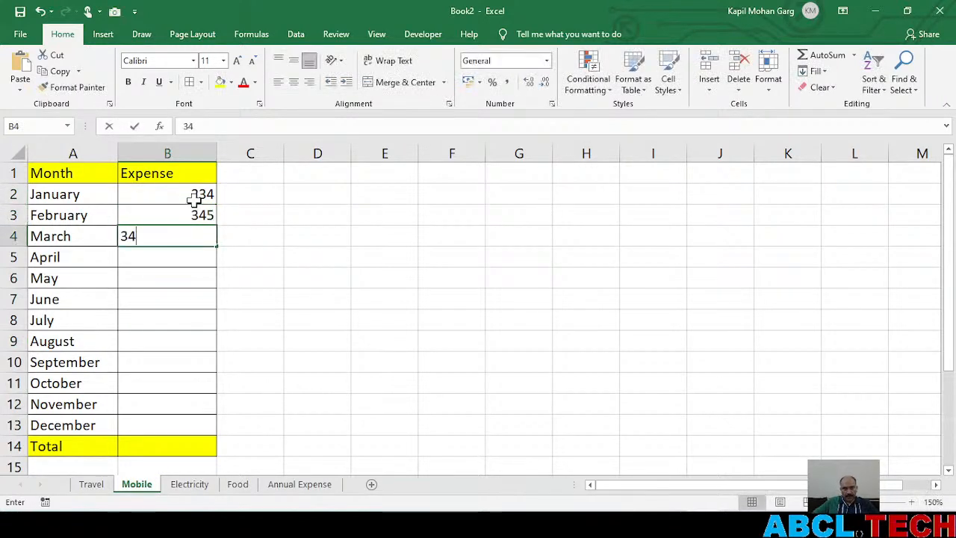
pyautogui.press('Return')
pyautogui.write('343')
pyautogui.press('Return')
pyautogui.write('2344')
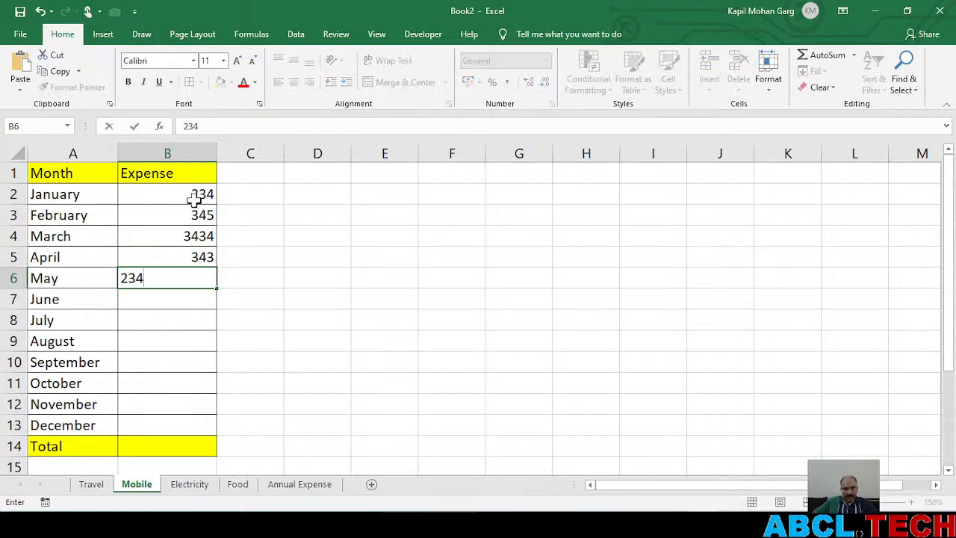
pyautogui.press('Return')
# Enter the Mobile expenses for June, July and August as 2435, 43 and 435
pyautogui.write('2435')
pyautogui.press('Return')
pyautogui.write('43')
pyautogui.press('Return')
pyautogui.write('435')
pyautogui.press('Return')
pyautogui.press('Return')
pyautogui.press('Return')
pyautogui.press('Return')
pyautogui.press('Return')
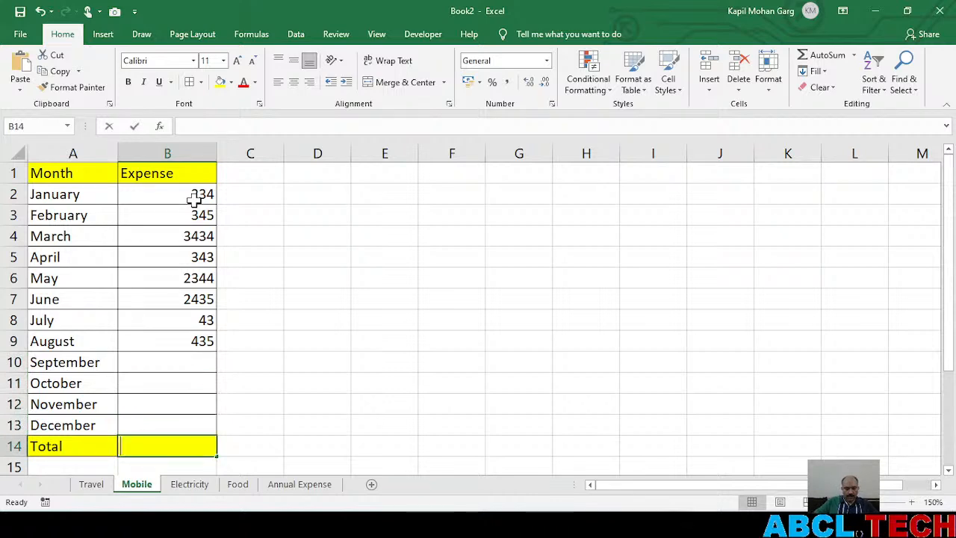
# Total the Mobile expenses in cell B14 with a SUM of B2:B13, and start saving the workbook but cancel
pyautogui.write('=sum(')
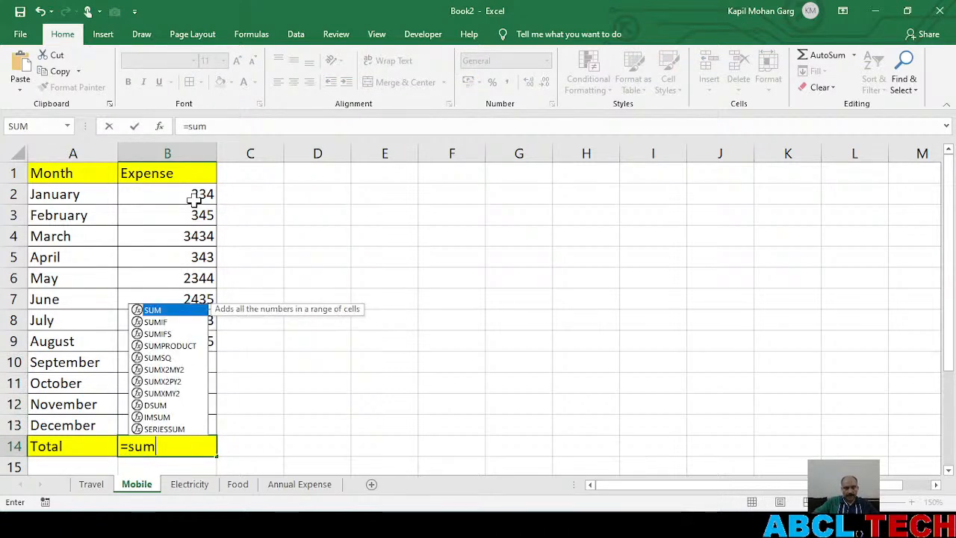
pyautogui.moveTo(178, 196); pyautogui.dragTo(177, 428)
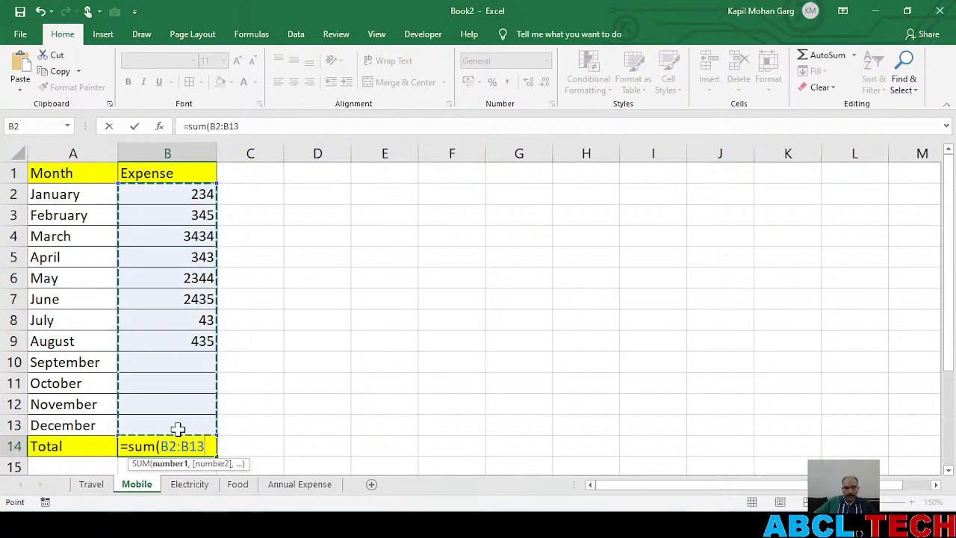
pyautogui.press('Return')
pyautogui.scroll(1, 195, 396)
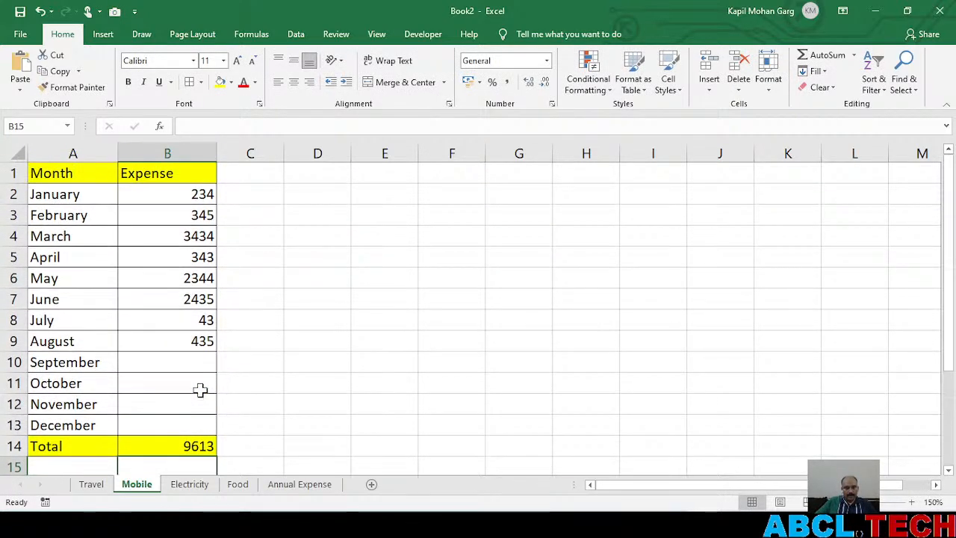
pyautogui.hotkey('ctrl', 's')
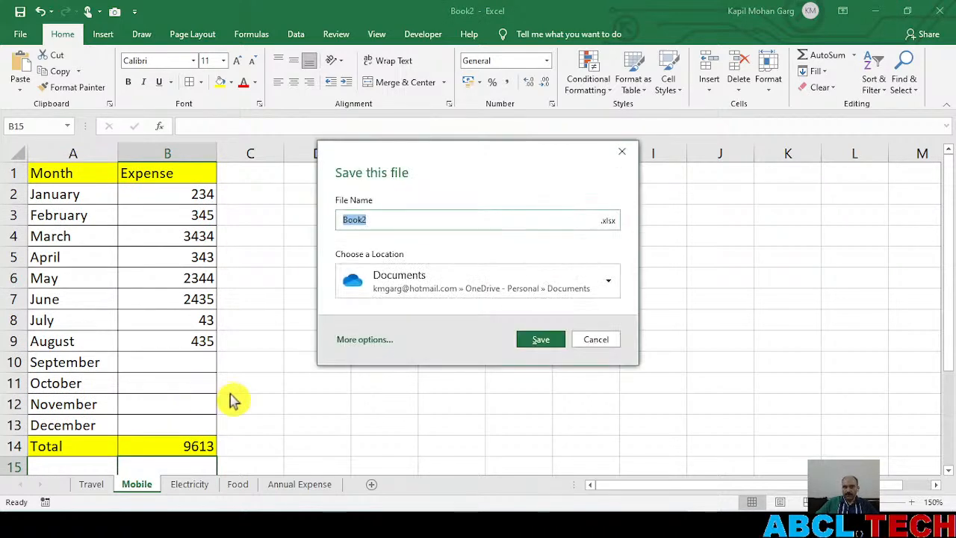
pyautogui.click(602, 342)
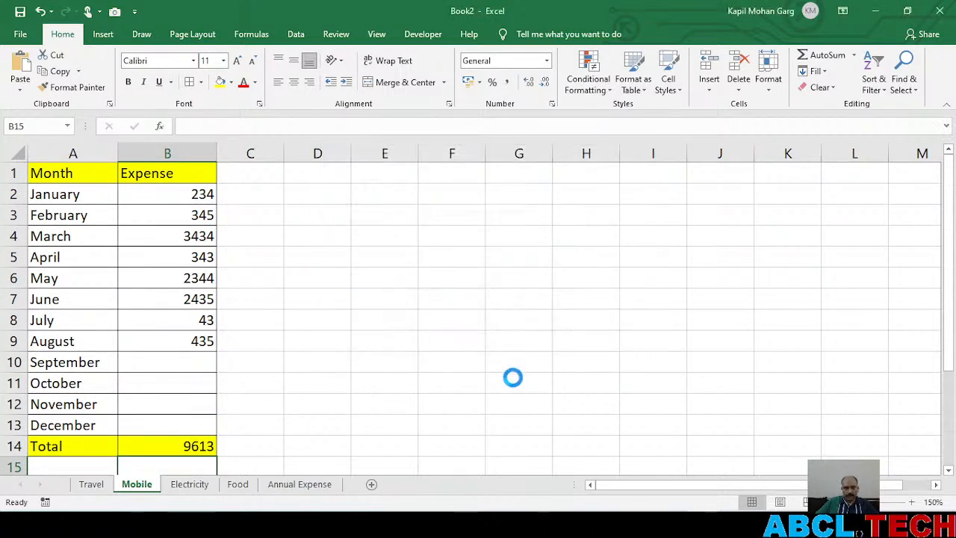
# Save the workbook as Book2 in the OneDrive Documents folder
pyautogui.hotkey('ctrl', 's')
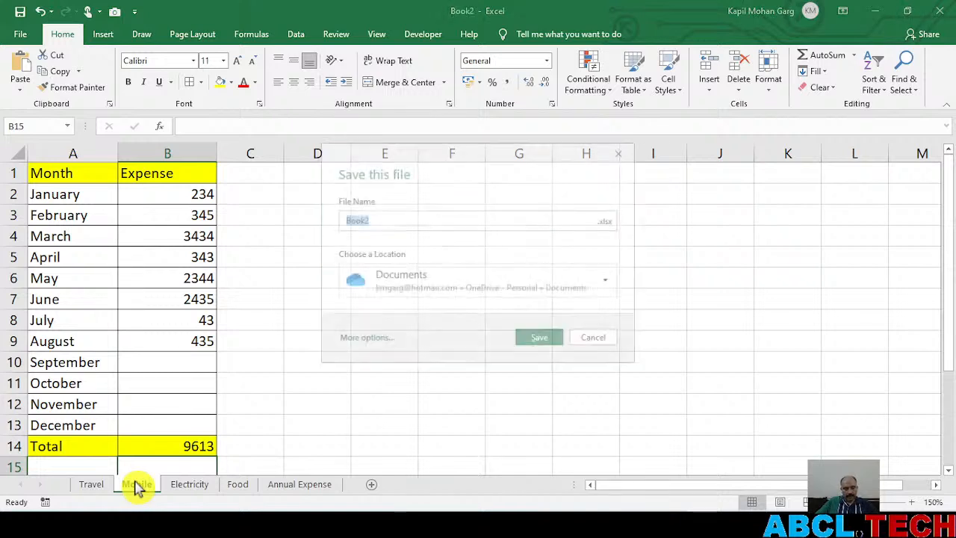
pyautogui.click(544, 342)
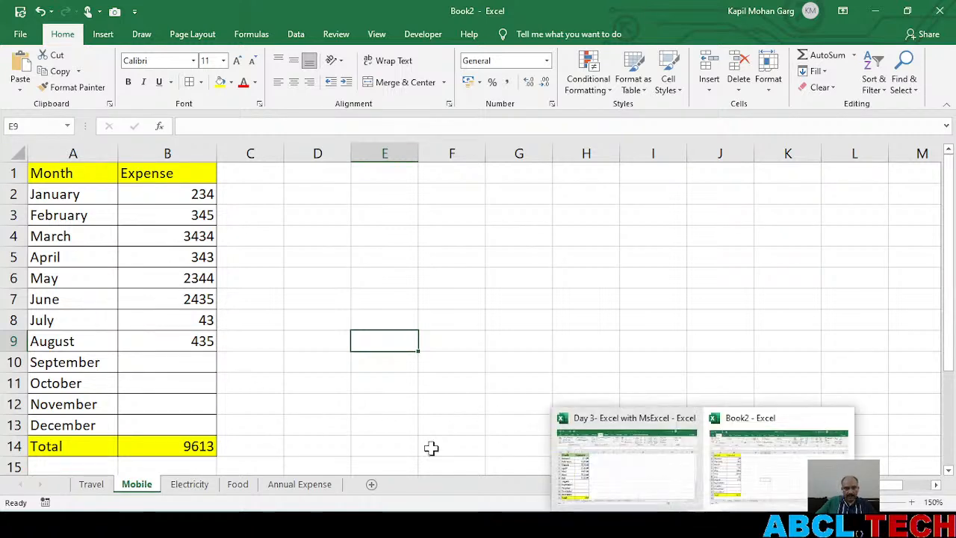
pyautogui.click(347, 384)
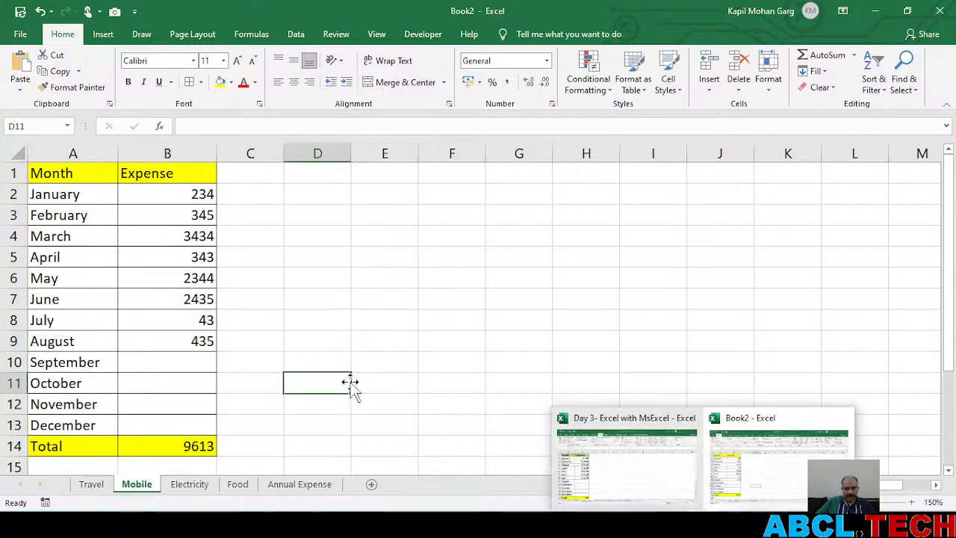
# Copy the Mobile sheet's total formula from B14 into cell B14 of the Electricity and Food sheets
pyautogui.click(169, 446)
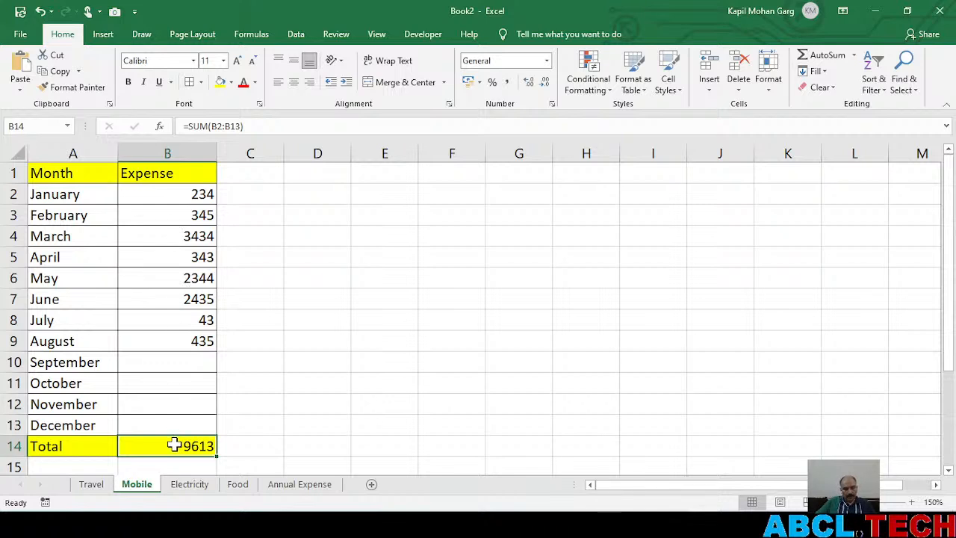
pyautogui.hotkey('ctrl', 'c')
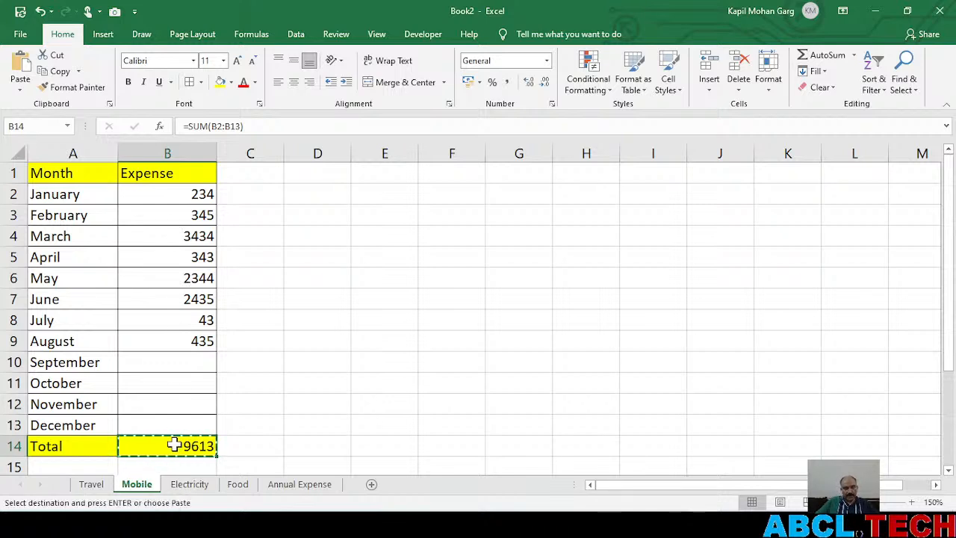
pyautogui.click(193, 484)
pyautogui.click(169, 446)
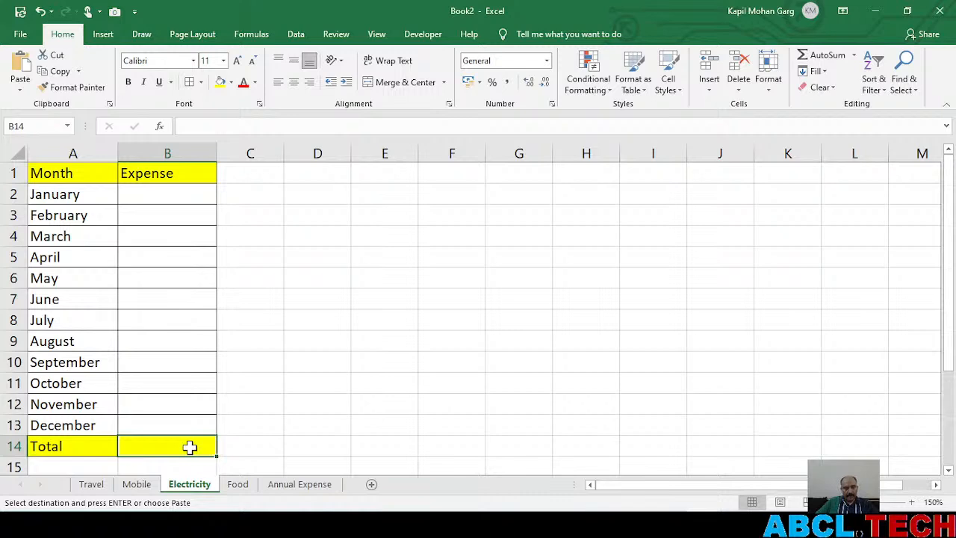
pyautogui.hotkey('ctrl', 'v')
pyautogui.click(242, 485)
pyautogui.click(191, 447)
pyautogui.hotkey('ctrl', 'v')
pyautogui.click(241, 464)
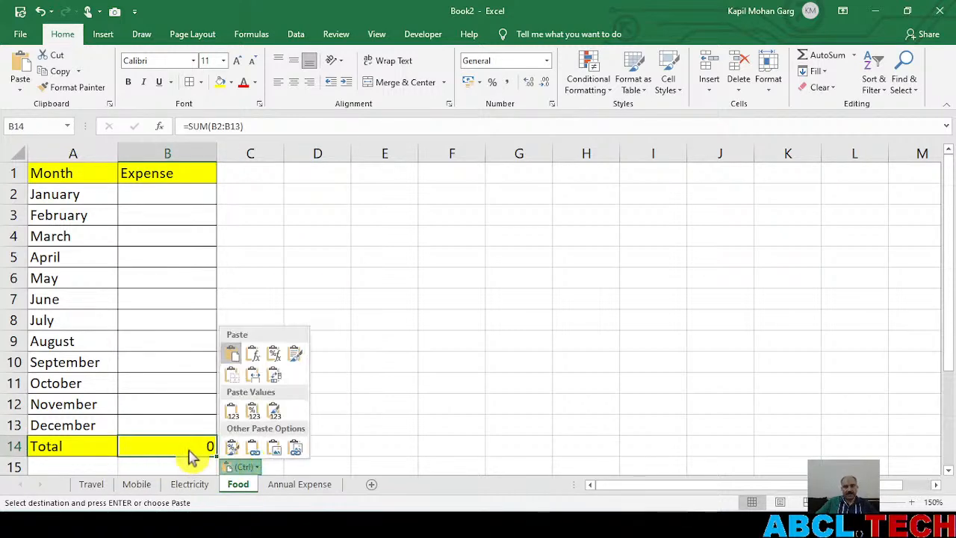
pyautogui.click(165, 447)
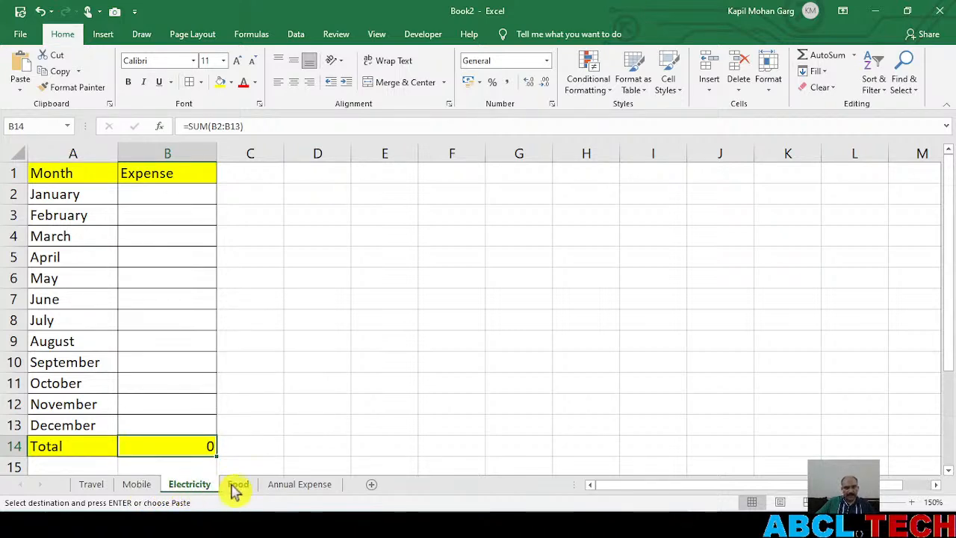
# On the Electricity sheet, enter the expenses for January and February as 234 and 45
pyautogui.click(189, 486)
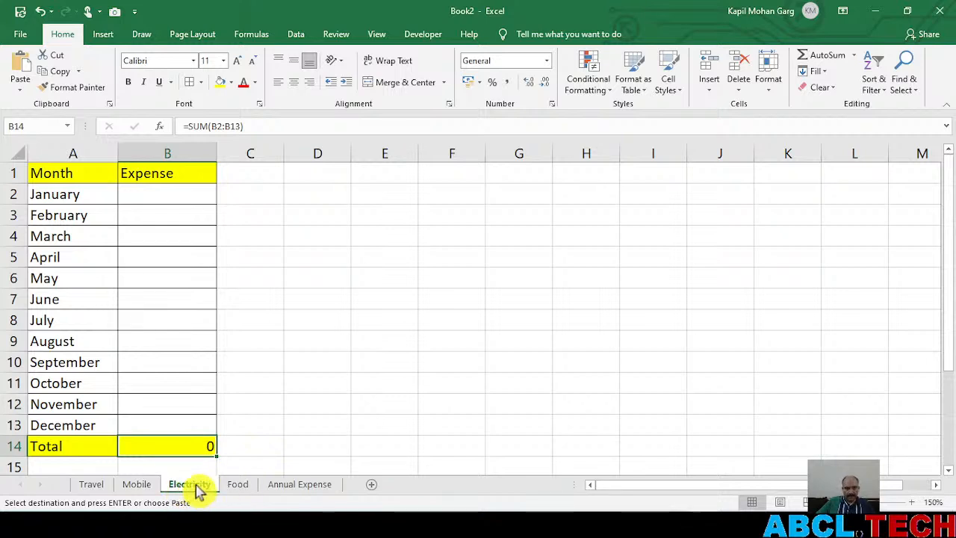
pyautogui.click(161, 196)
pyautogui.write('234')
pyautogui.press('Return')
pyautogui.write('45')
pyautogui.press('Return')
# Enter the Electricity expenses for March, April and May as 45345, 345 and 5
pyautogui.write('45345')
pyautogui.press('Return')
pyautogui.write('345')
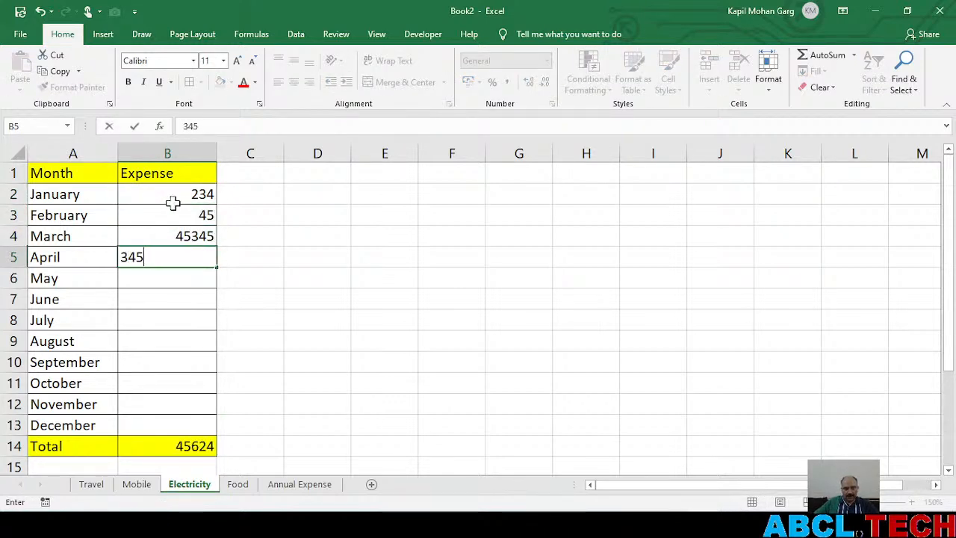
pyautogui.press('Return')
pyautogui.write('5')
# Set the Electricity expenses for March, April and May to 45, 65 and 45
pyautogui.click(174, 236)
pyautogui.write('45')
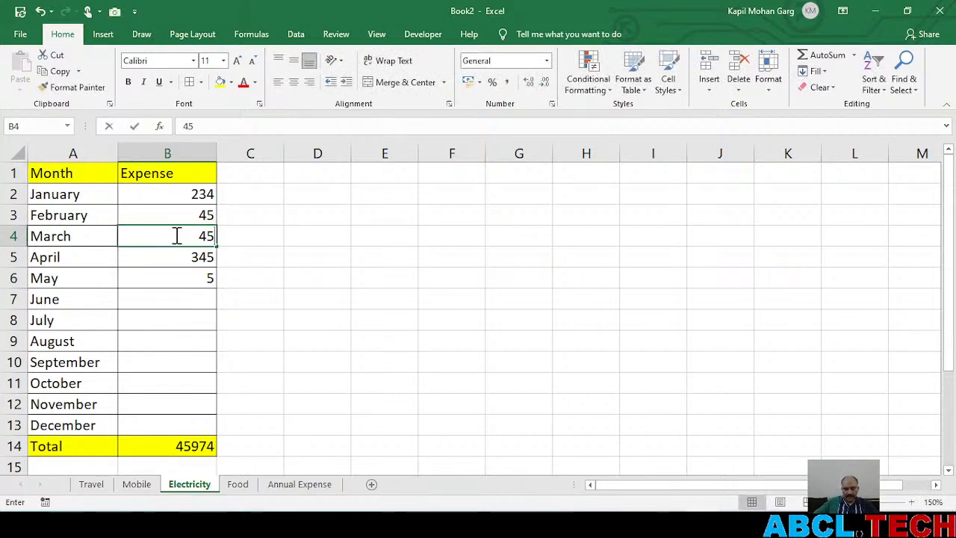
pyautogui.press('Return')
pyautogui.write('65')
pyautogui.press('Return')
pyautogui.write('45')
pyautogui.press('Return')
# Enter the Electricity expenses for June, July and August as 64, 657 and 456
pyautogui.write('64')
pyautogui.press('Return')
pyautogui.write('657')
pyautogui.press('Return')
pyautogui.write('456')
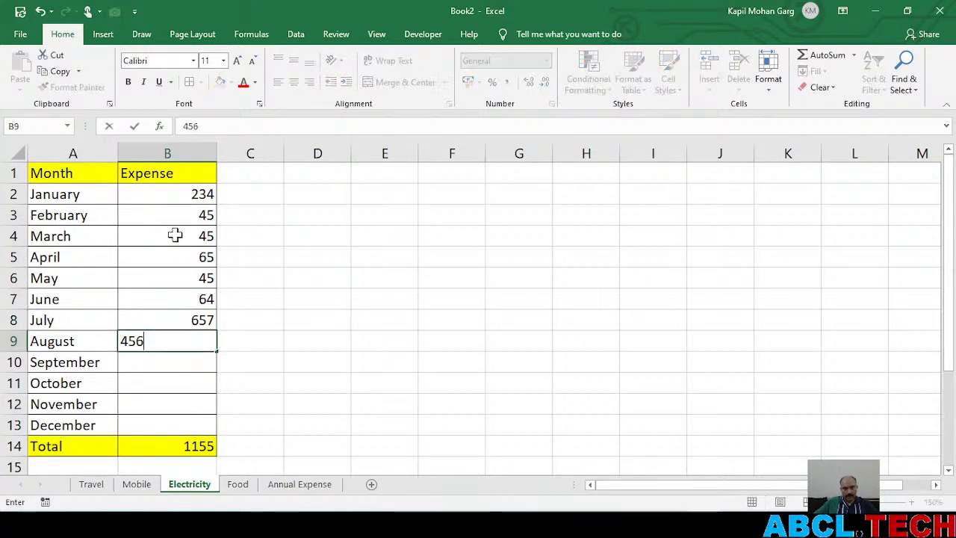
pyautogui.press('Return')
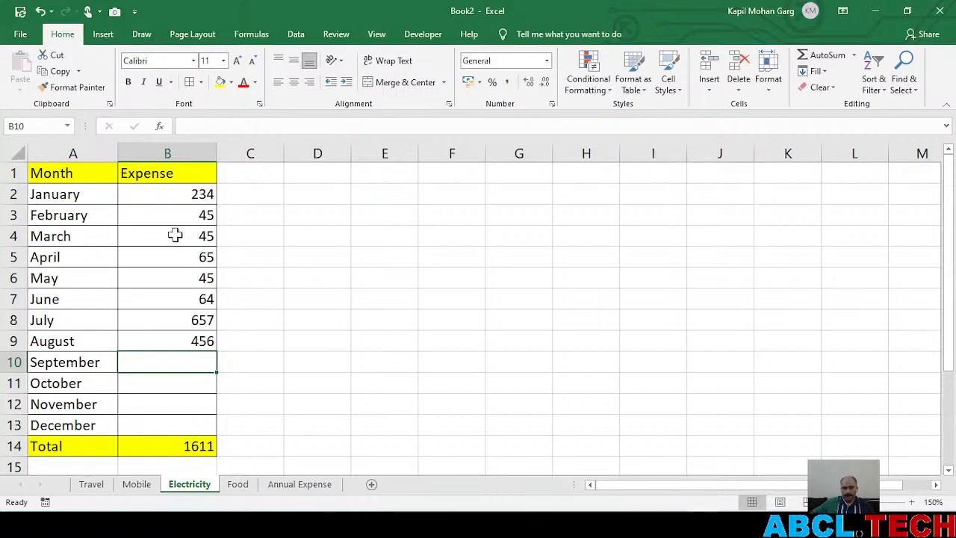
# Switch to YouTube Studio to read the live chat, and return to the Excel workbook
pyautogui.hotkey('alt', 'Tab')
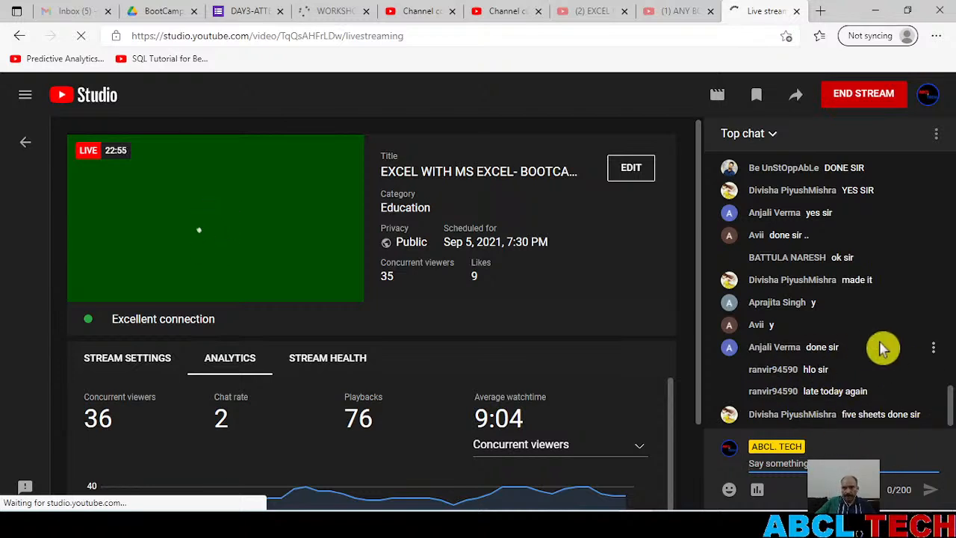
pyautogui.hotkey('alt', 'Tab')
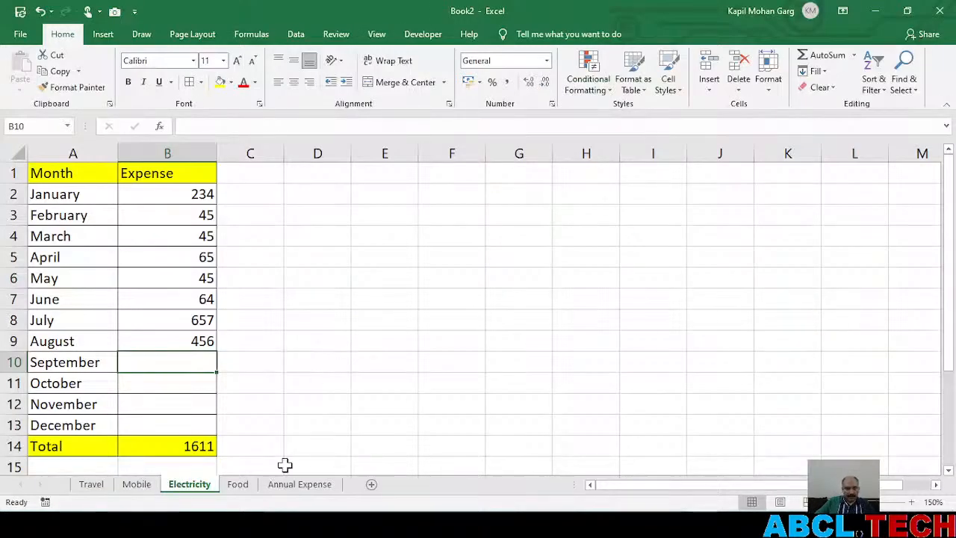
# On the Food sheet, enter the expenses for January, February and March as 34, 345 and 45
pyautogui.click(238, 484)
pyautogui.click(158, 195)
pyautogui.write('asd')
pyautogui.press('Return')
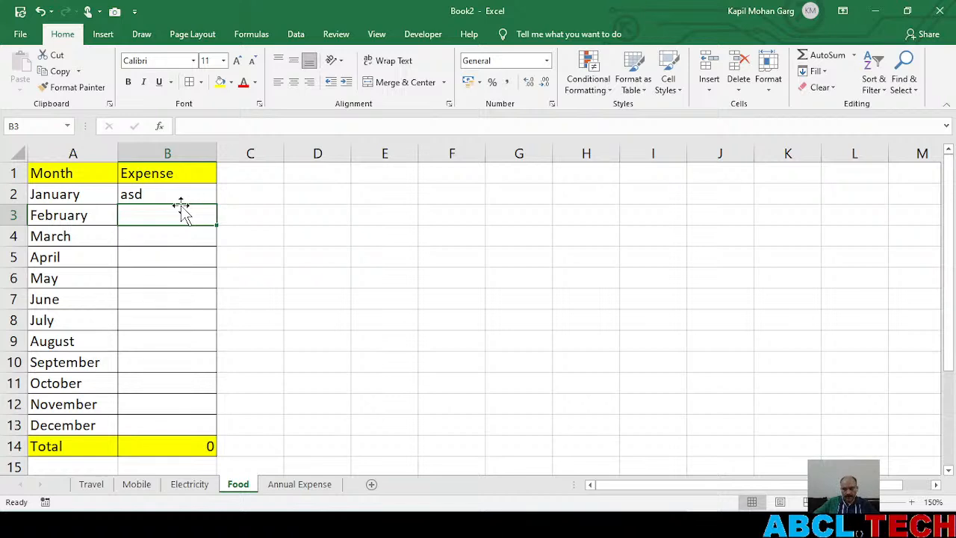
pyautogui.press('Up')
pyautogui.press('Up')
pyautogui.press('Down')
pyautogui.write('34')
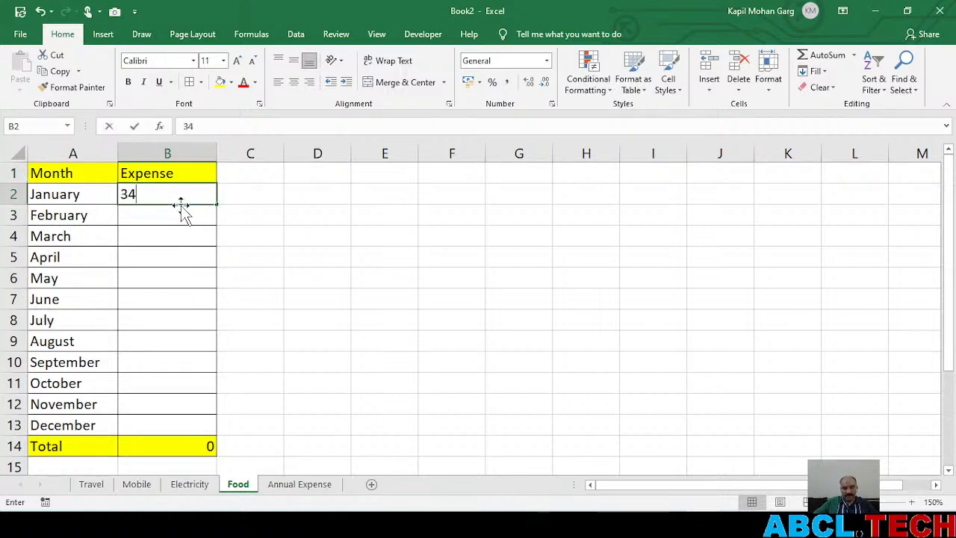
pyautogui.press('Return')
pyautogui.write('345')
pyautogui.press('Return')
pyautogui.write('45')
pyautogui.press('Return')
# Enter the Food expenses for April to August as 2345, 34, 4, 5234 and 234
pyautogui.write('2345')
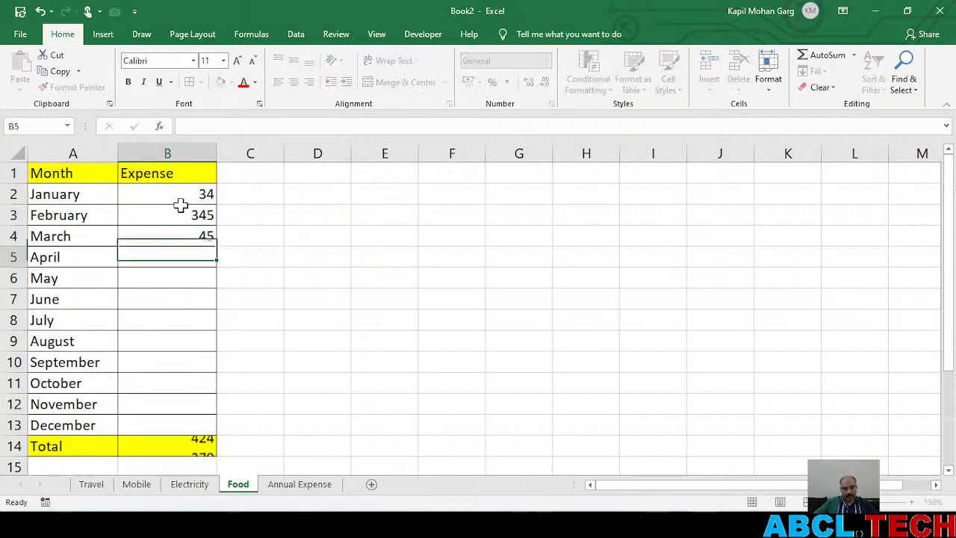
pyautogui.press('Return')
pyautogui.write('34')
pyautogui.press('Return')
pyautogui.write('4')
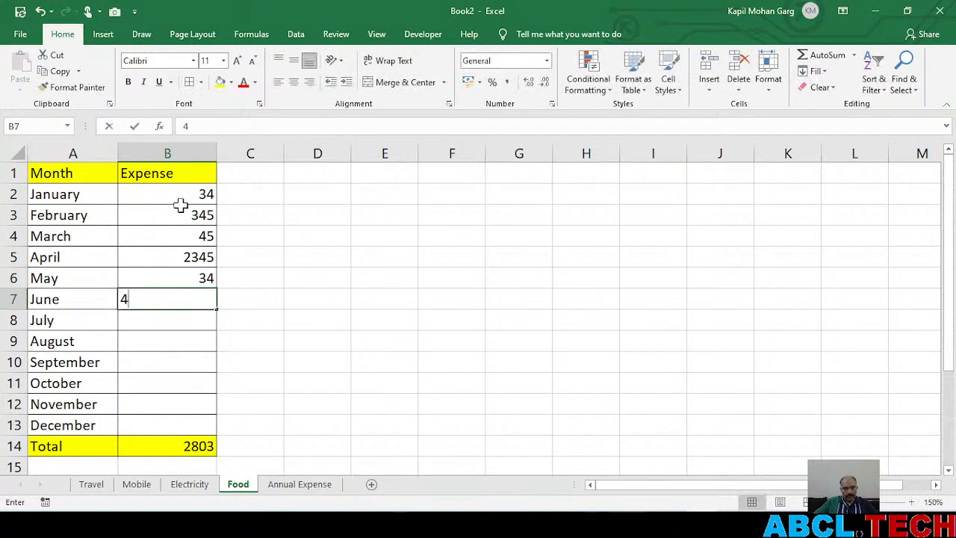
pyautogui.press('Return')
pyautogui.write('5234')
pyautogui.press('Return')
pyautogui.write('234')
pyautogui.press('Return')
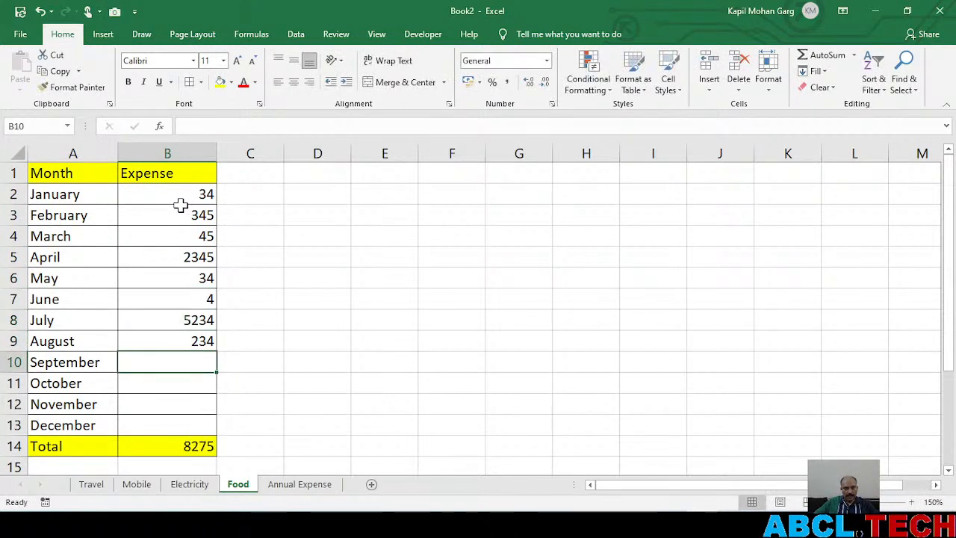
# Examine the SUM formula behind the total in B14 on the Food and Travel sheets, discarding any edit
pyautogui.click(182, 449)
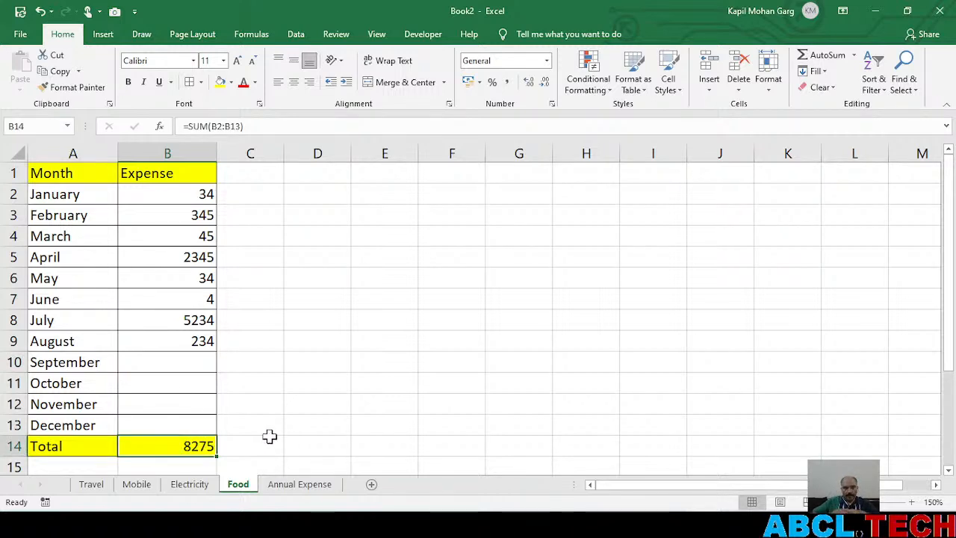
pyautogui.click(90, 487)
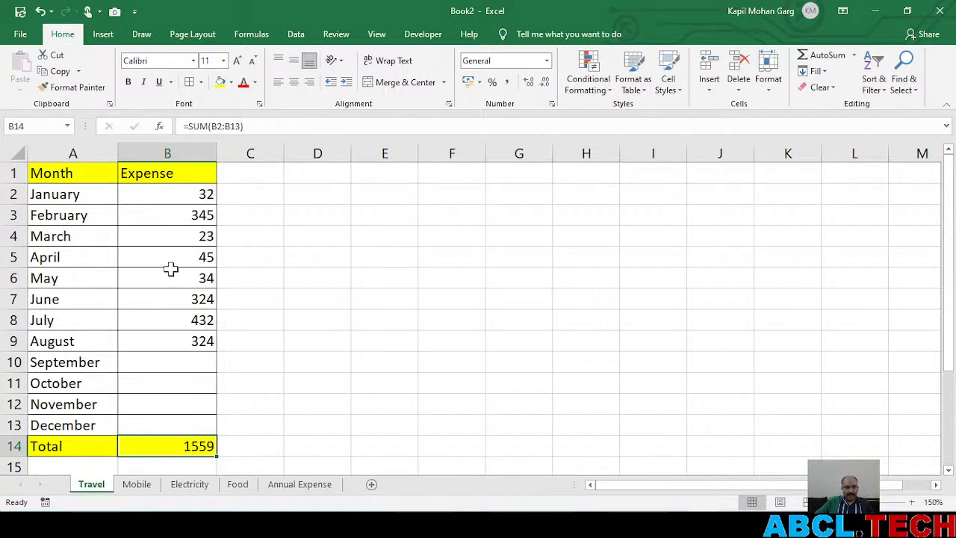
pyautogui.doubleClick(186, 446)
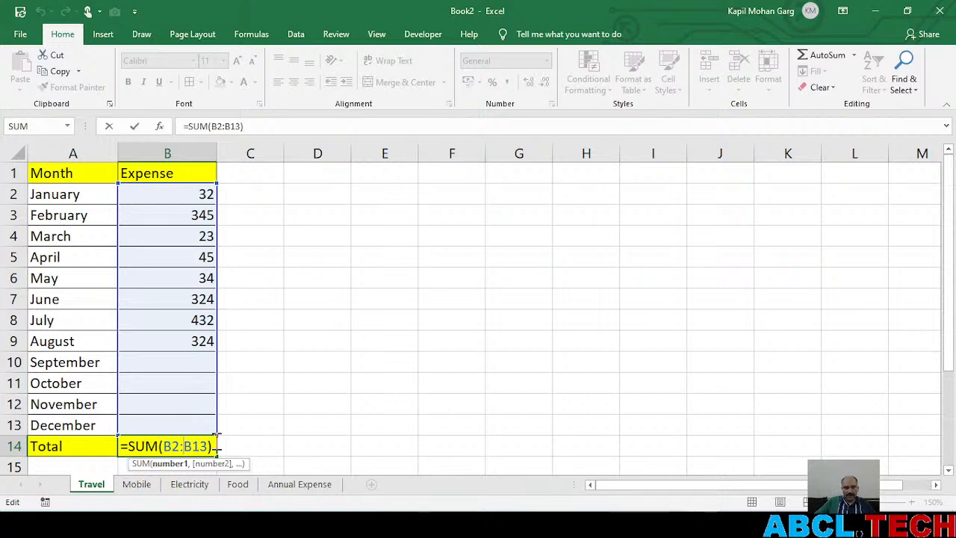
pyautogui.click(141, 487)
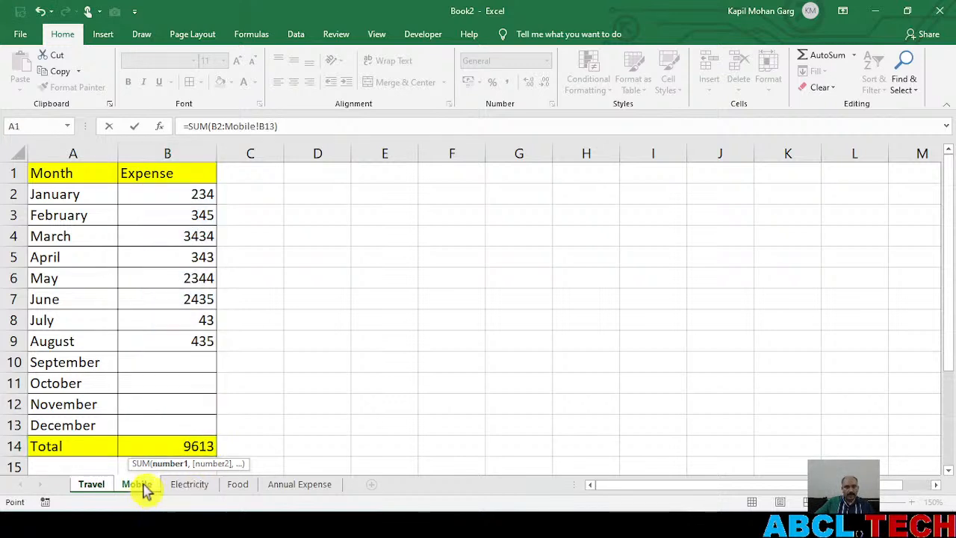
pyautogui.click(163, 446)
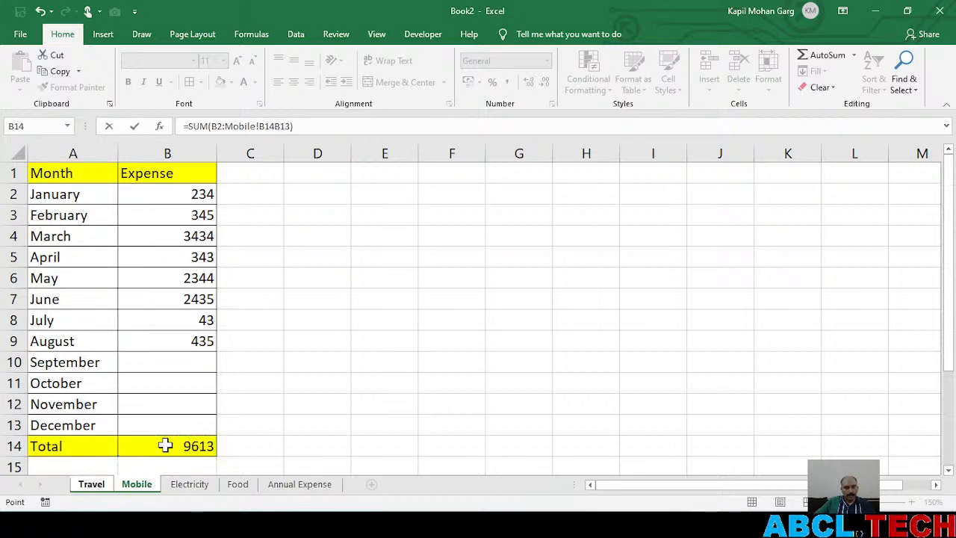
pyautogui.press('Escape')
pyautogui.doubleClick(164, 445)
pyautogui.press('Escape')
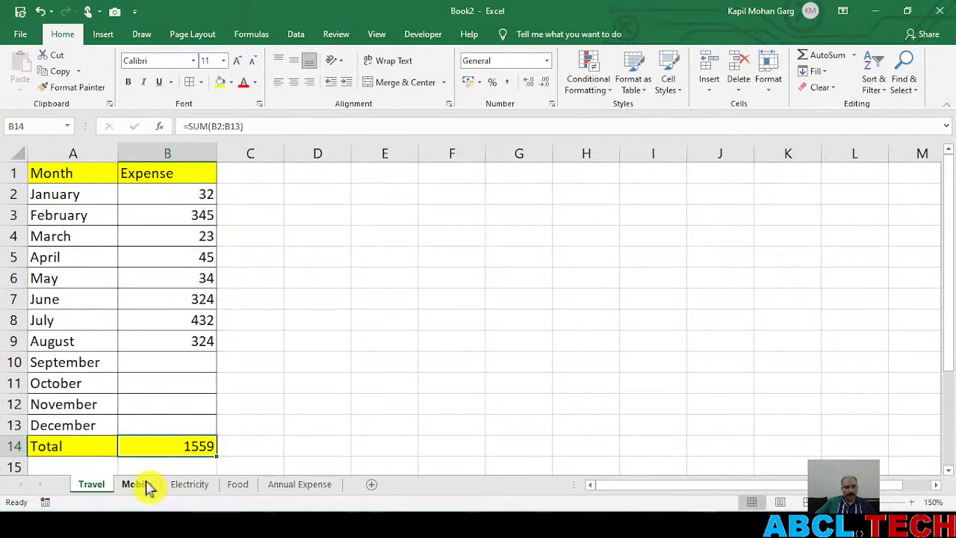
# Look through the Mobile, Electricity and Food sheets, and select January's expense cell B2 on the Annual Expense sheet
pyautogui.click(147, 488)
pyautogui.click(192, 487)
pyautogui.click(239, 485)
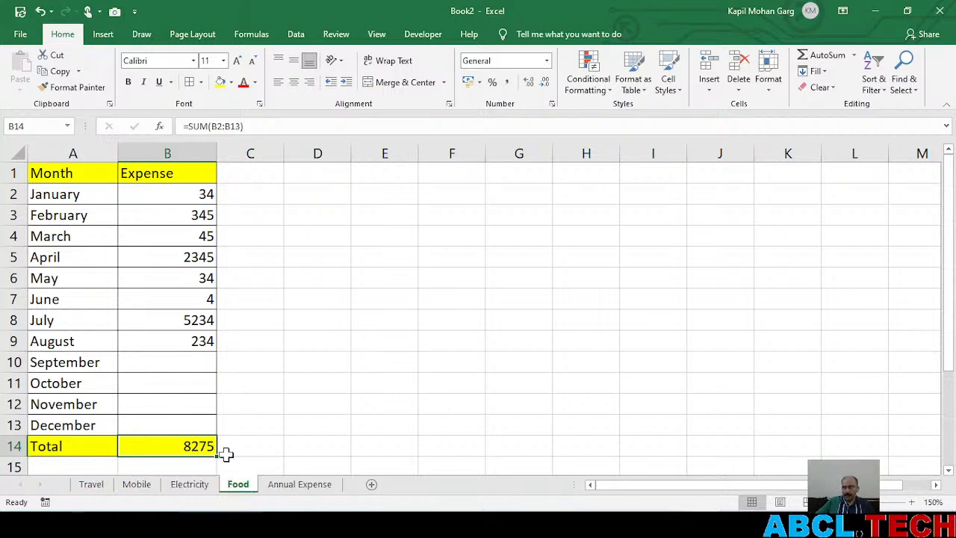
pyautogui.click(292, 487)
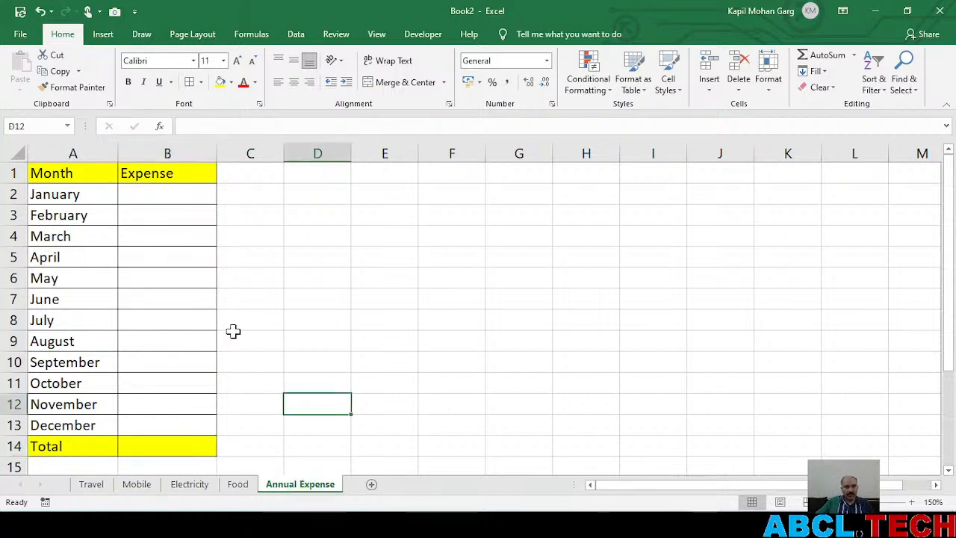
pyautogui.click(190, 194)
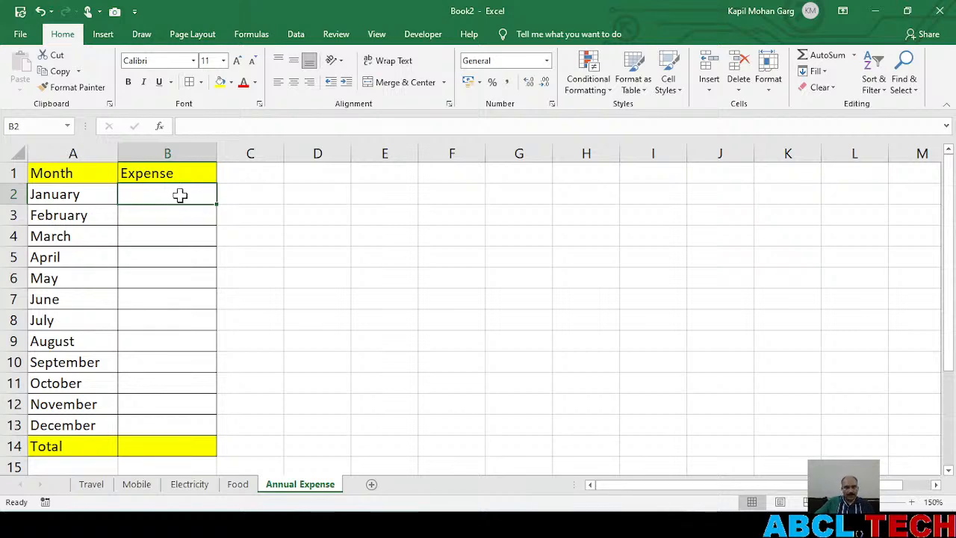
# Switch to YouTube Studio and OBS to check the live stream and chat, and reload the stream and workshop playlist pages
pyautogui.hotkey('alt', 'Tab')
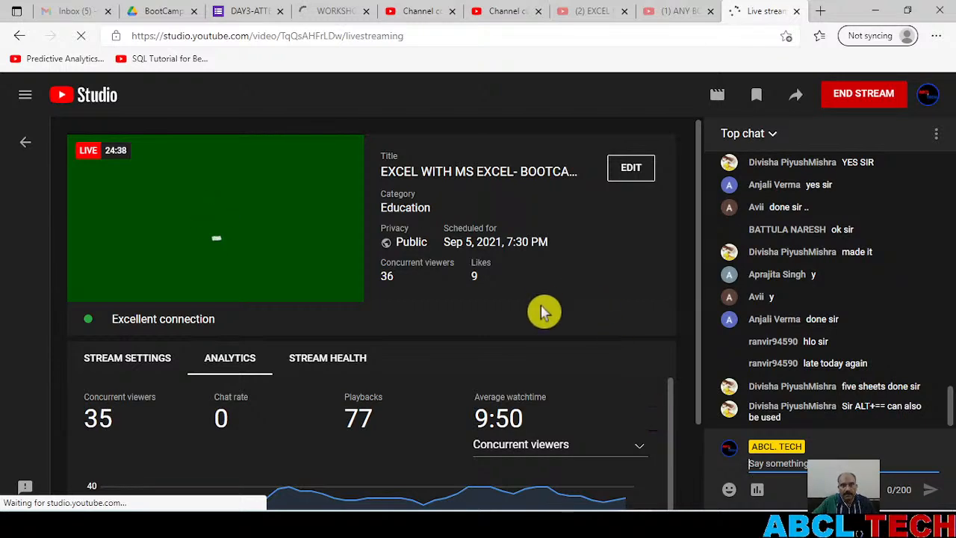
pyautogui.click(81, 36)
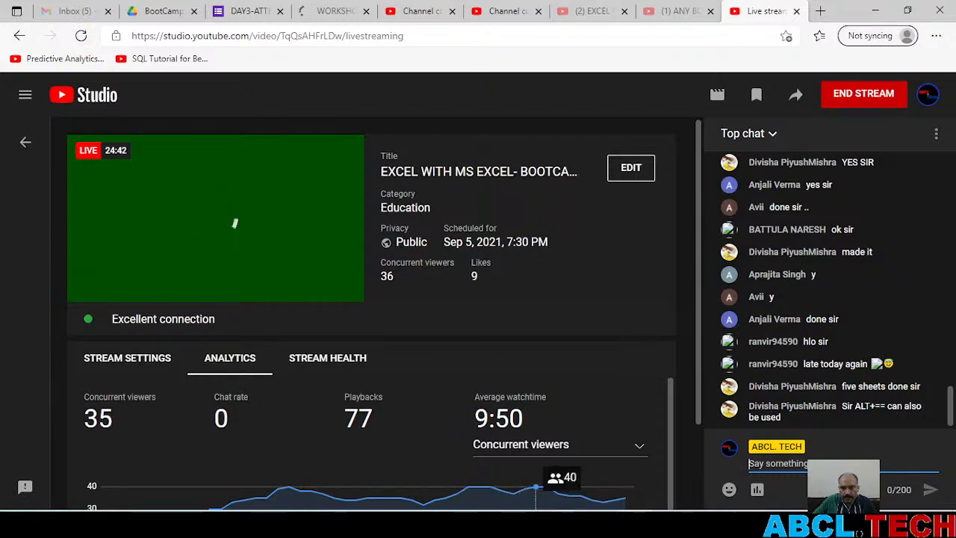
pyautogui.click(564, 525)
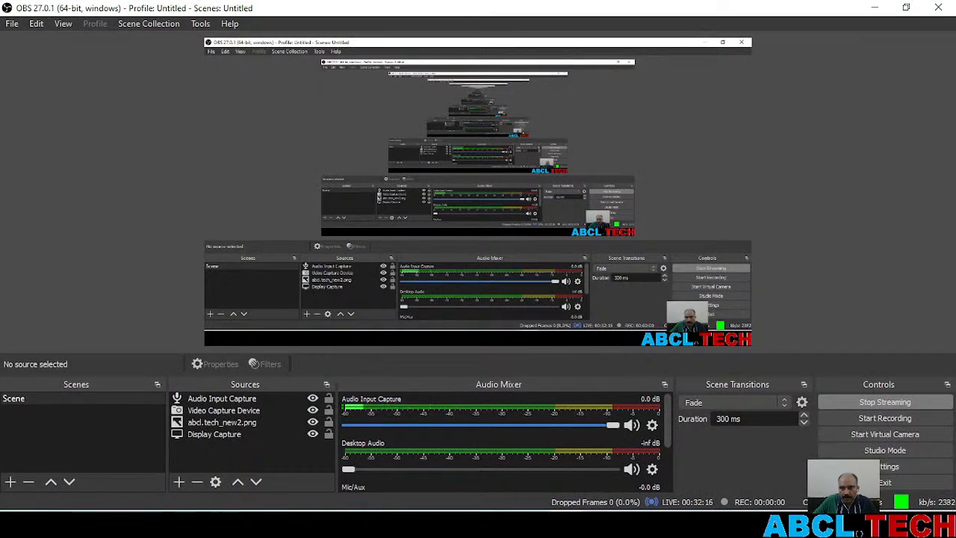
pyautogui.click(564, 525)
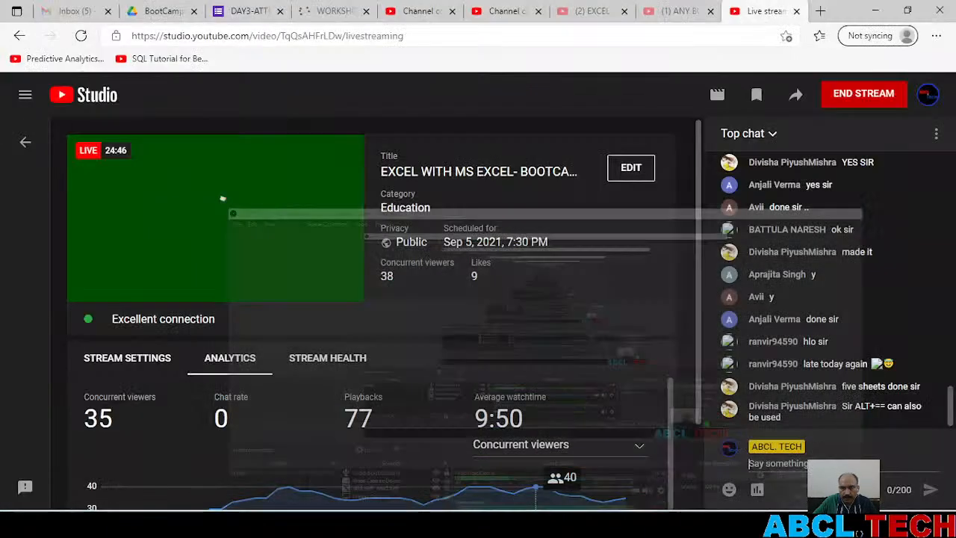
pyautogui.click(82, 38)
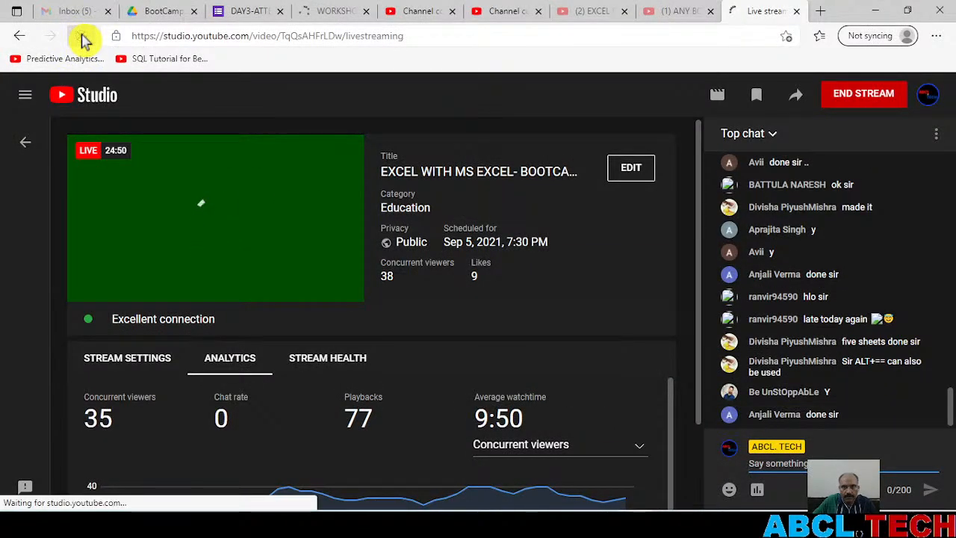
pyautogui.click(340, 13)
pyautogui.click(81, 35)
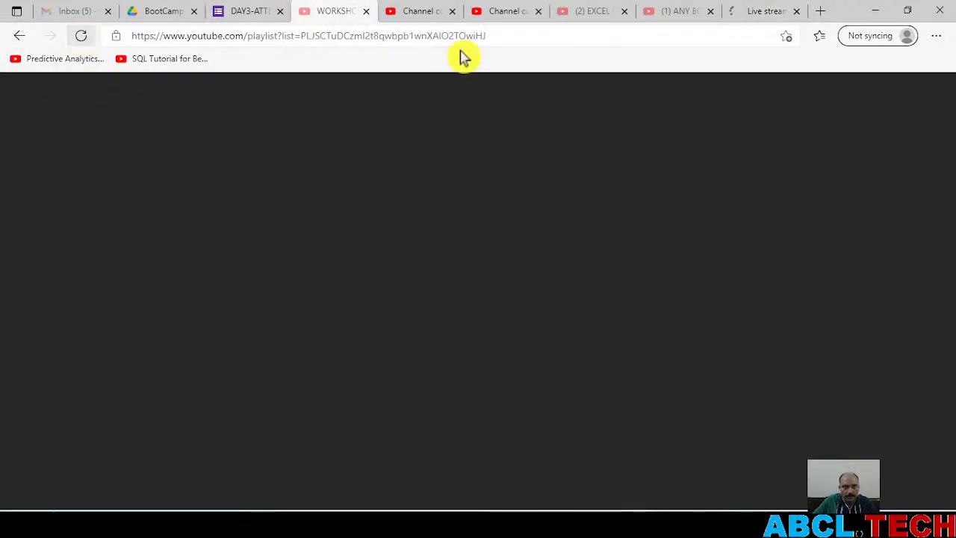
# Check the live stream and its chat in YouTube Studio, glancing at OBS and the Excel workbook
pyautogui.click(761, 10)
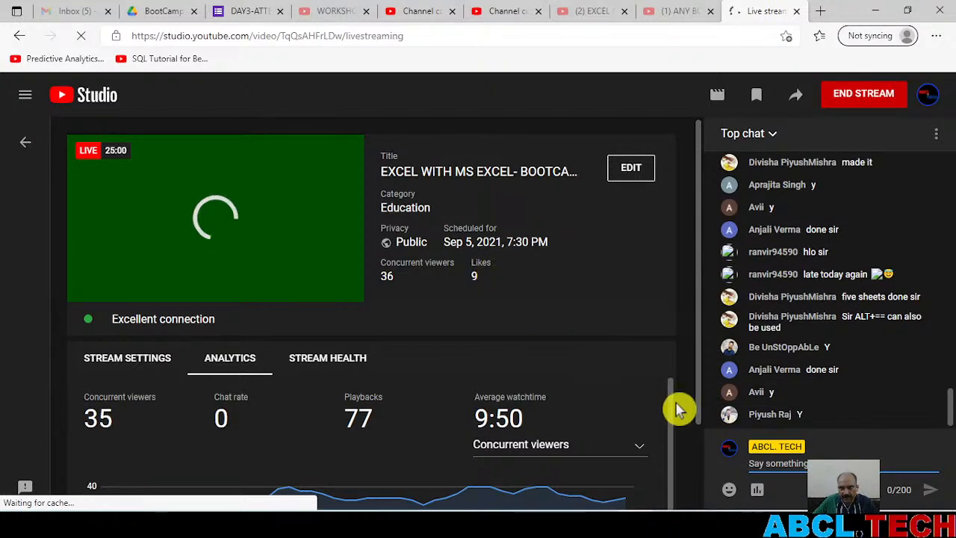
pyautogui.hotkey('alt', 'Tab')
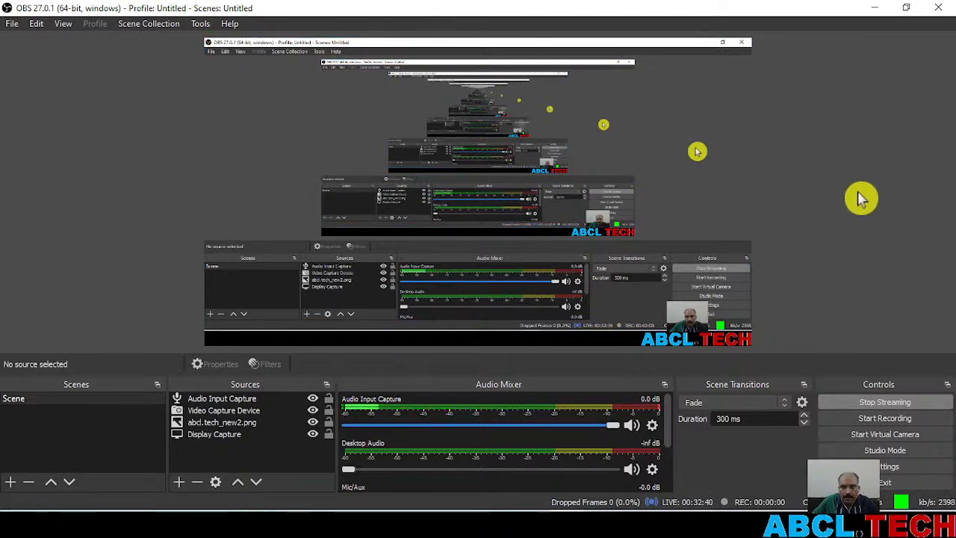
pyautogui.hotkey('alt', 'Tab')
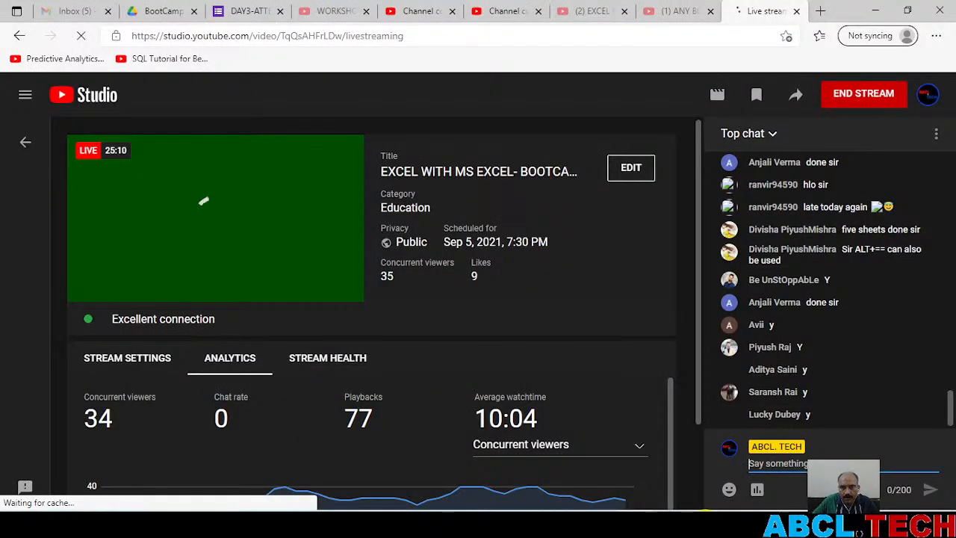
pyautogui.click(706, 522)
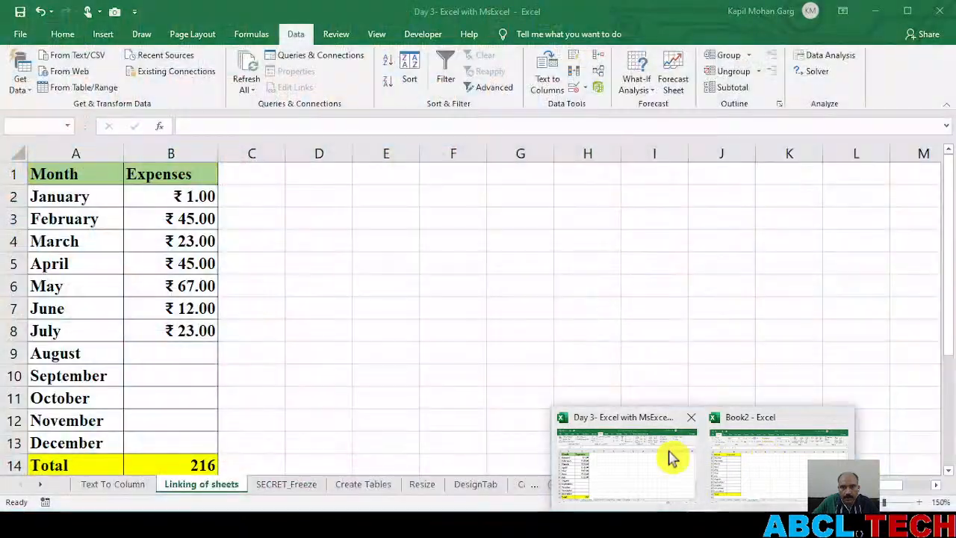
pyautogui.click(751, 457)
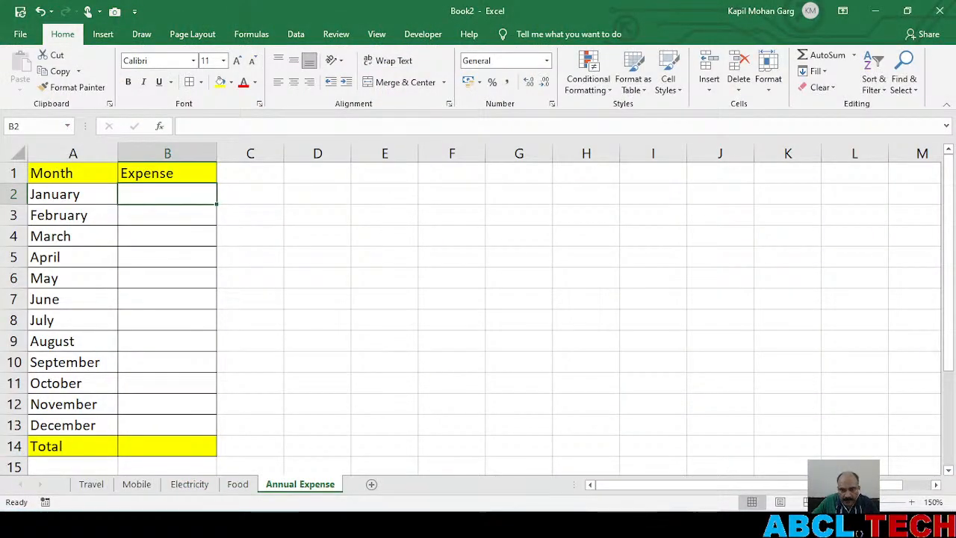
pyautogui.click(637, 523)
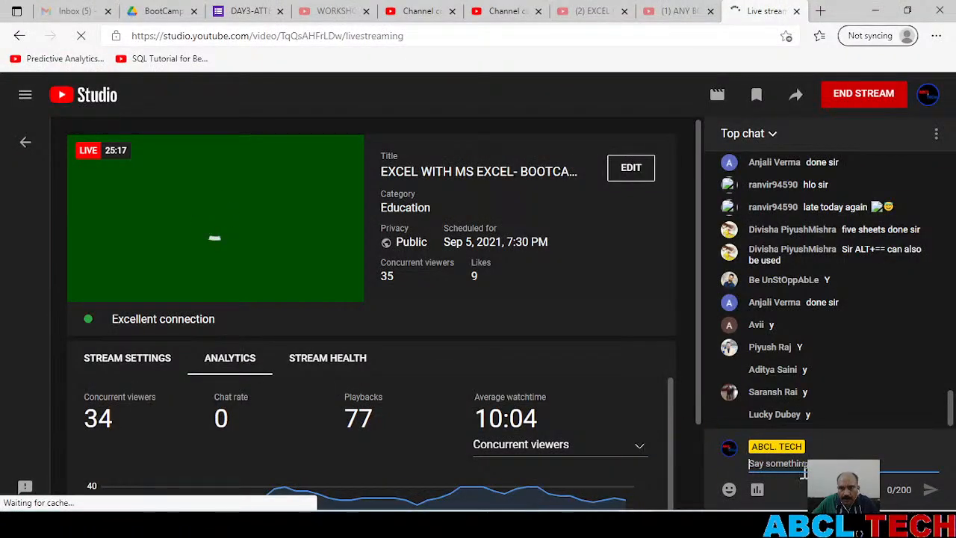
pyautogui.click(804, 463)
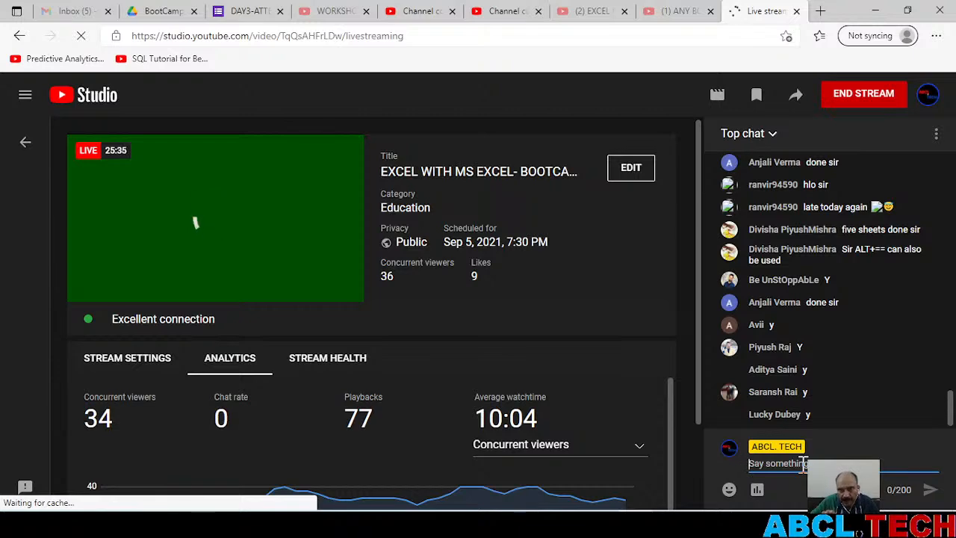
# Switch to Excel and review the expenses and totals on the Travel, Mobile, Electricity and Food sheets
pyautogui.hotkey('alt', 'Tab')
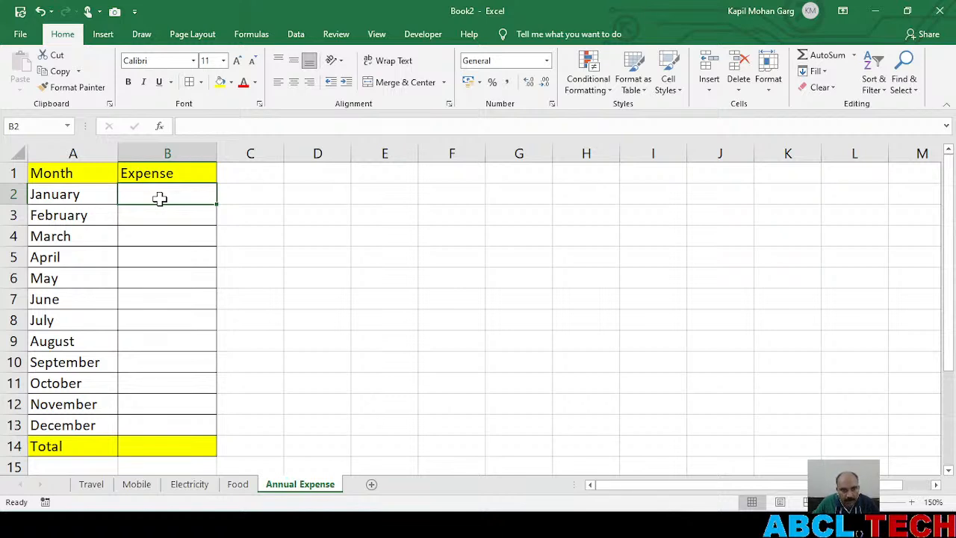
pyautogui.click(96, 485)
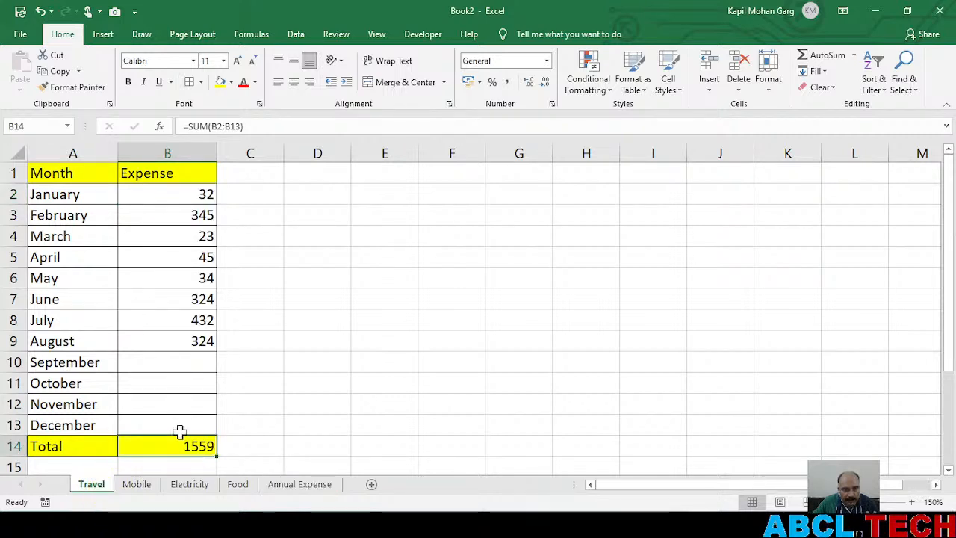
pyautogui.click(138, 487)
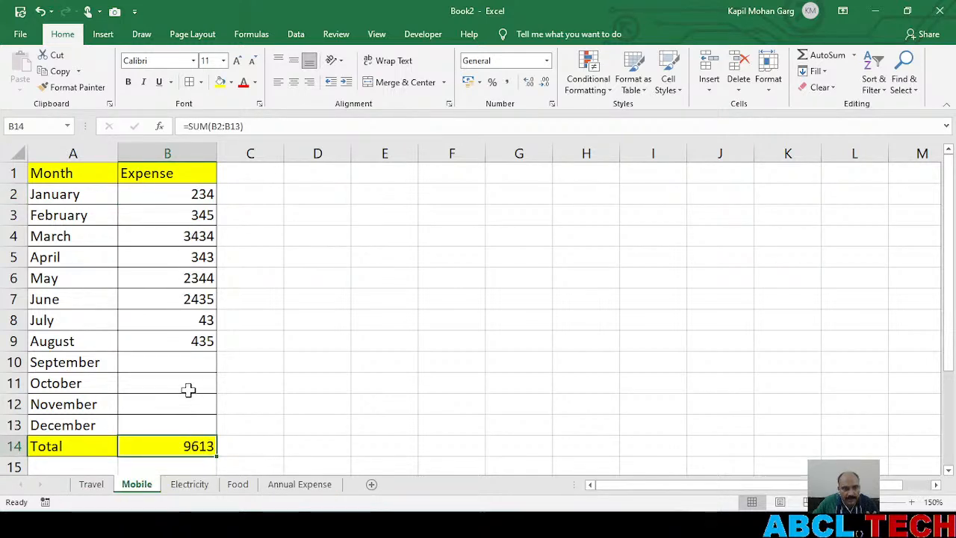
pyautogui.click(188, 485)
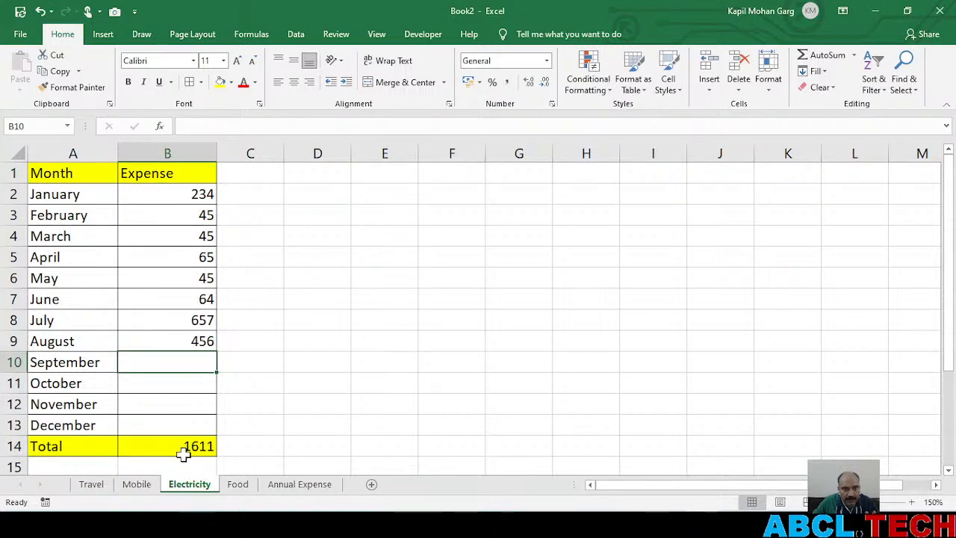
pyautogui.click(239, 486)
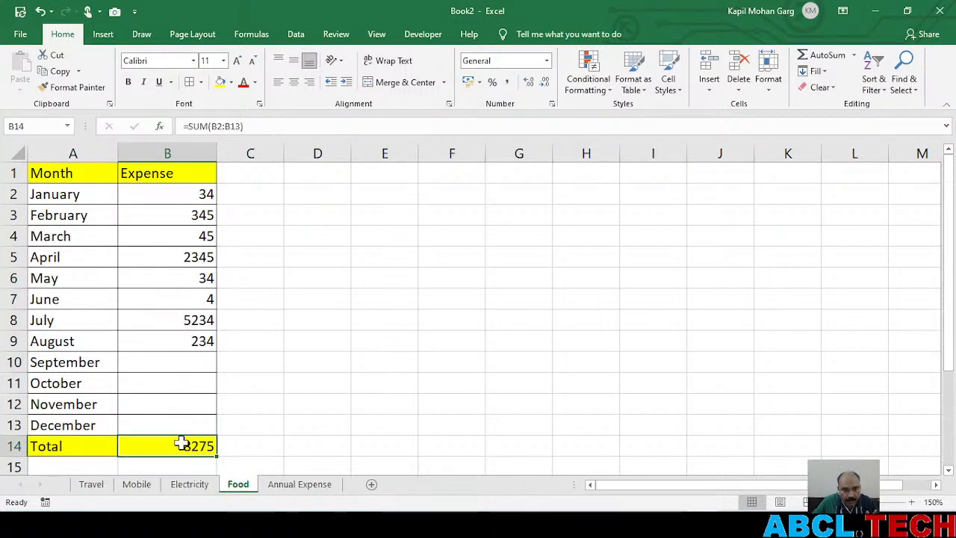
# In B2 of the Annual Expense sheet, start January's linking formula as =Travel!B2+Mobile!B2
pyautogui.click(296, 490)
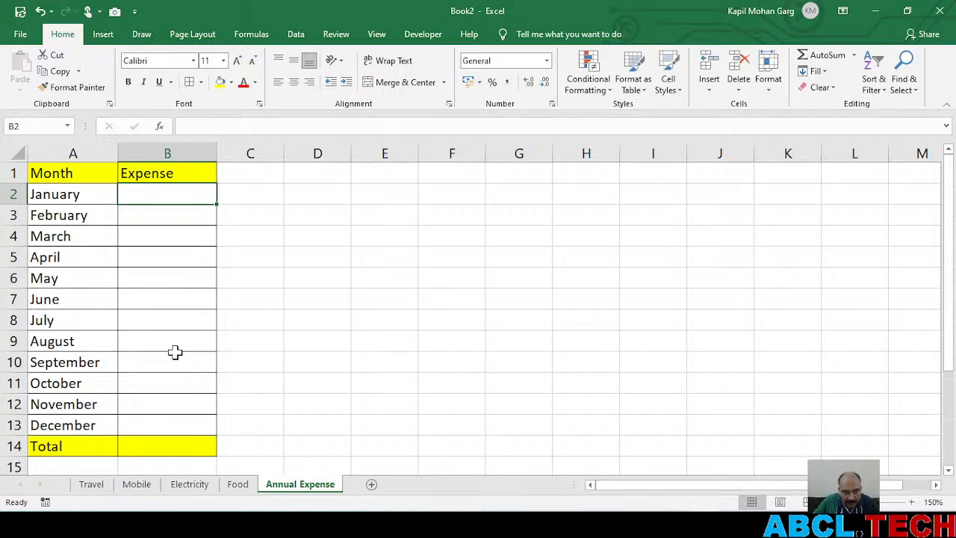
pyautogui.write('=')
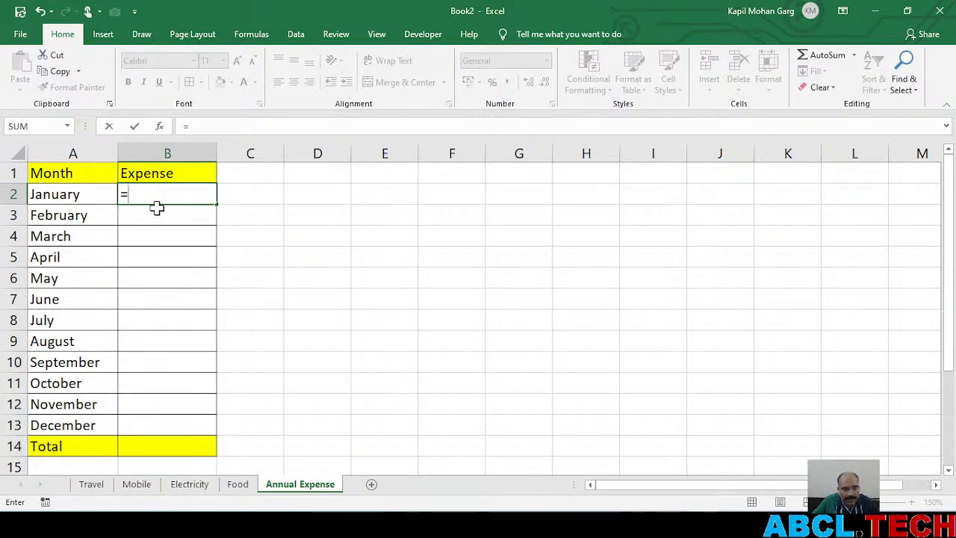
pyautogui.click(91, 488)
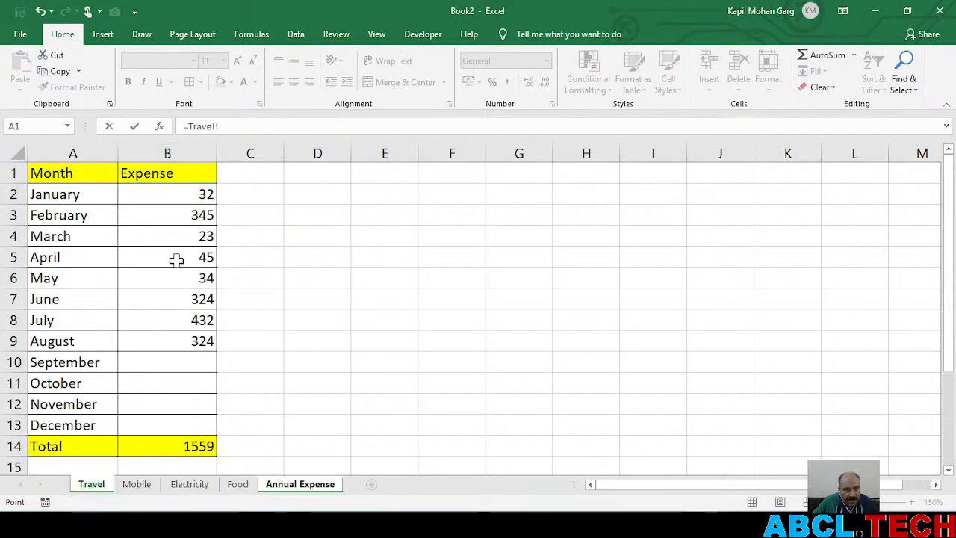
pyautogui.click(175, 193)
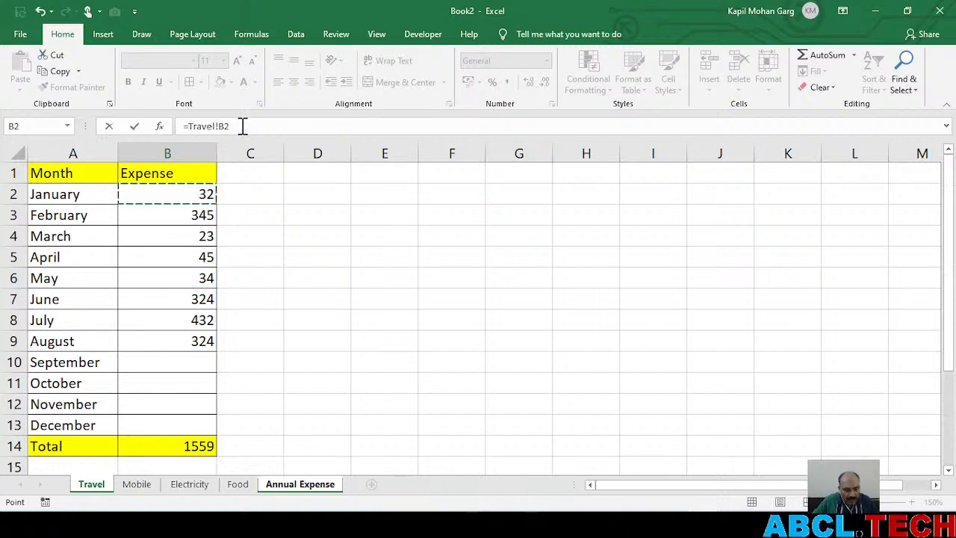
pyautogui.write('+')
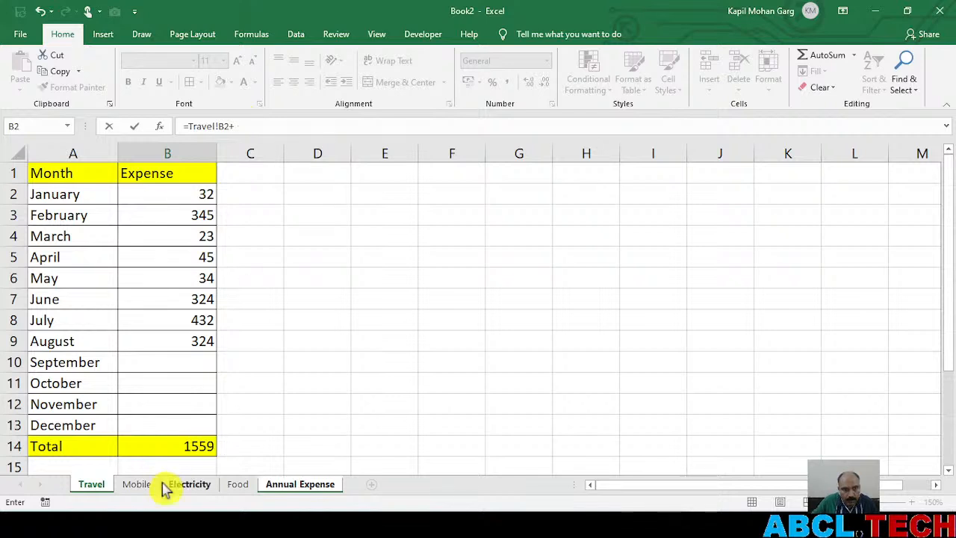
pyautogui.click(136, 486)
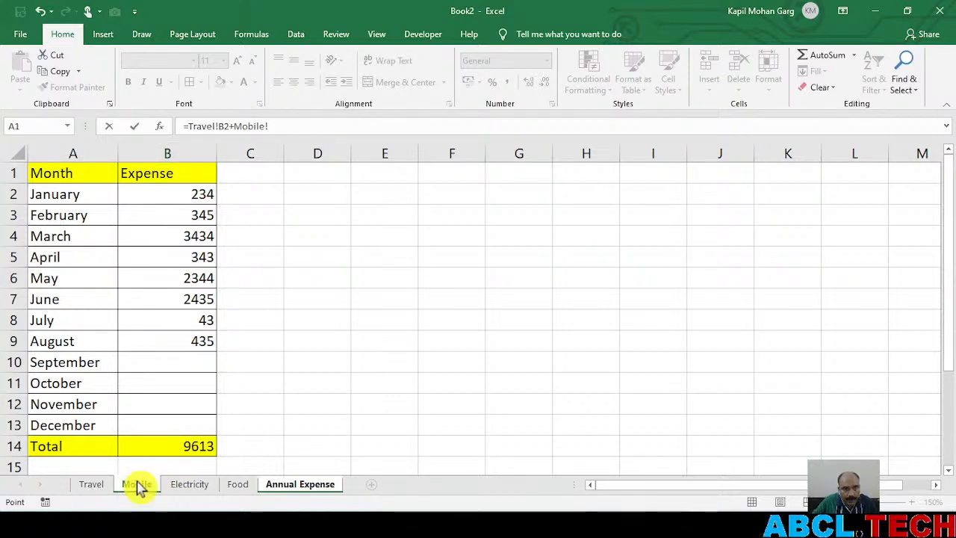
pyautogui.click(139, 485)
pyautogui.click(160, 193)
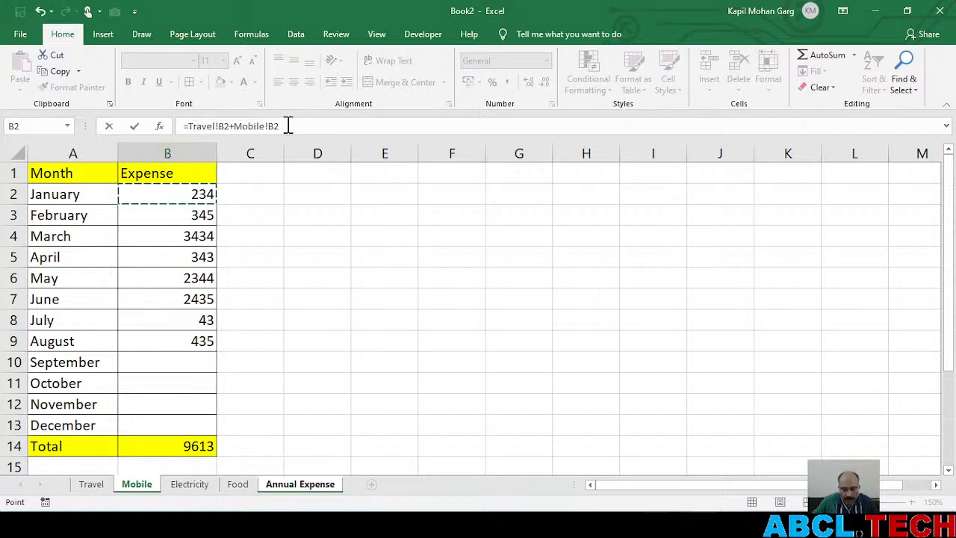
# Add Electricity!B2 and Food!B2 to January's formula, enter it, and reselect B2 to show the finished formula
pyautogui.write('+')
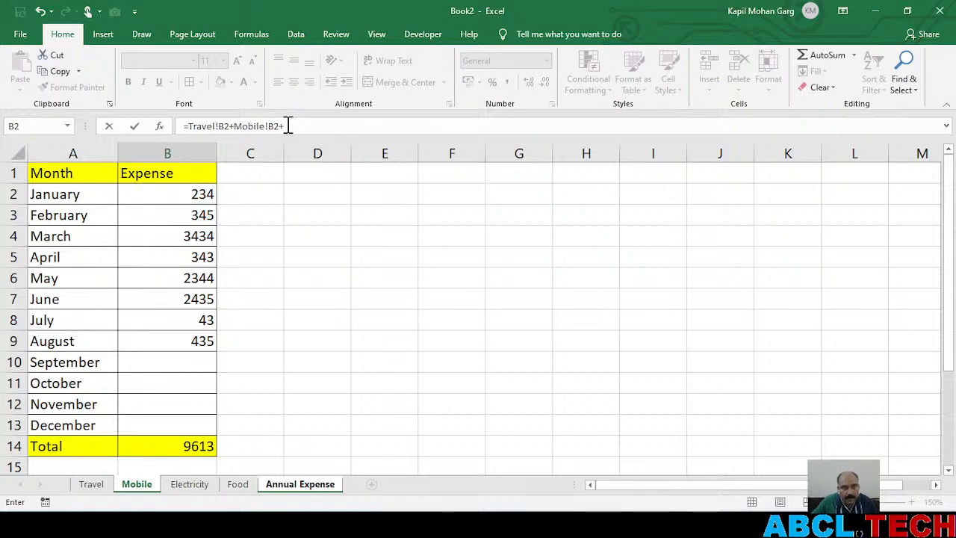
pyautogui.click(189, 487)
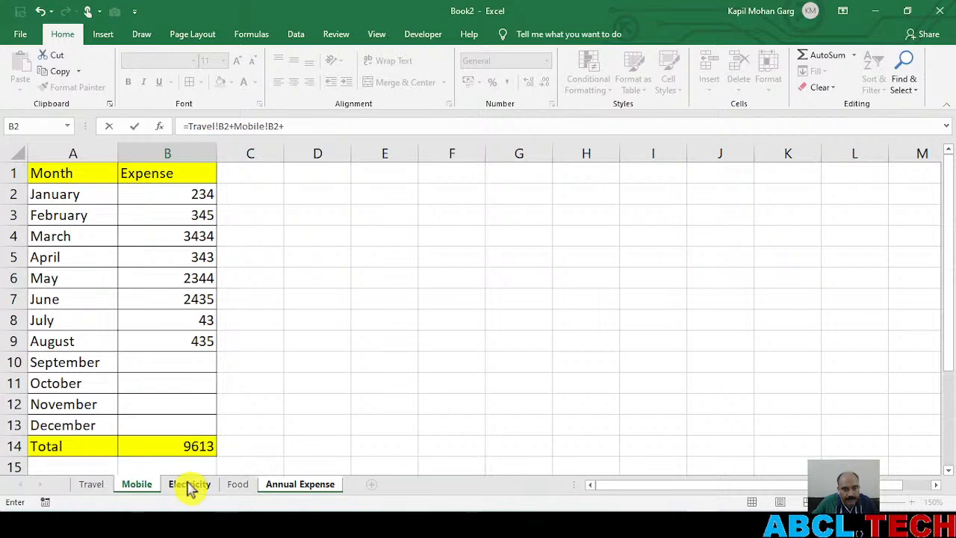
pyautogui.click(155, 193)
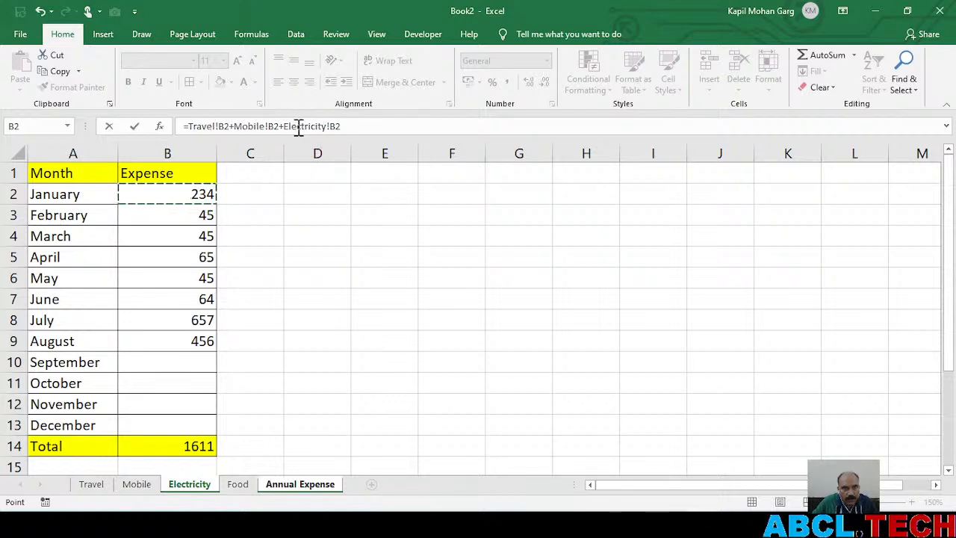
pyautogui.write('+')
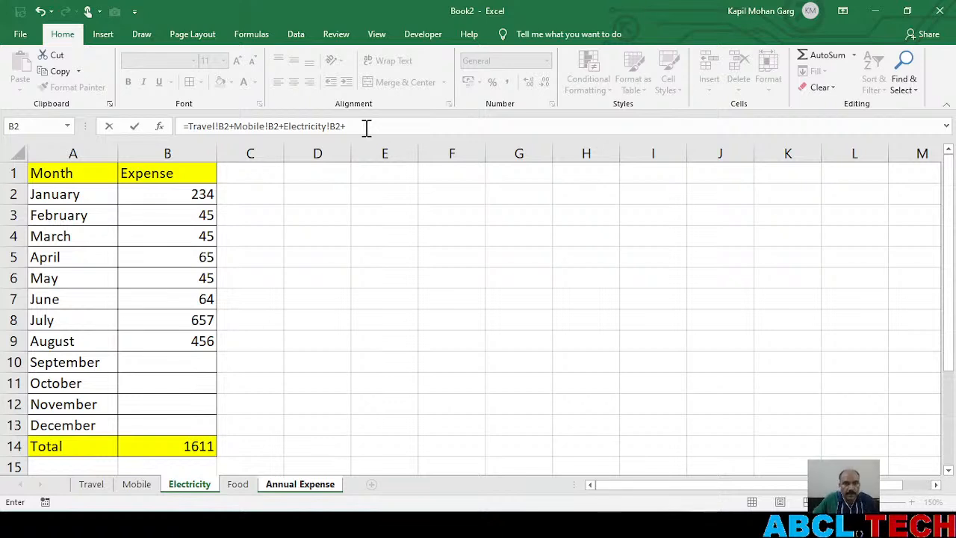
pyautogui.click(239, 486)
pyautogui.click(159, 195)
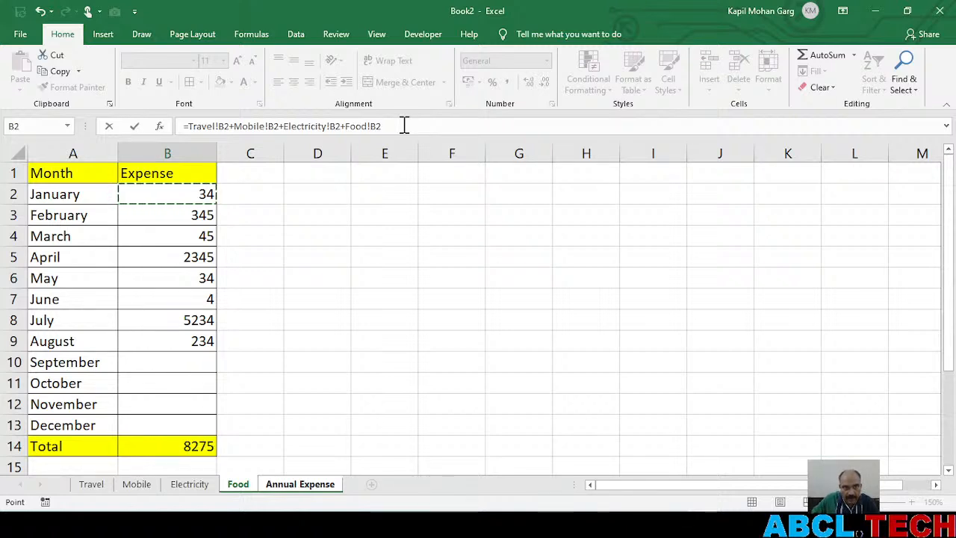
pyautogui.press('Return')
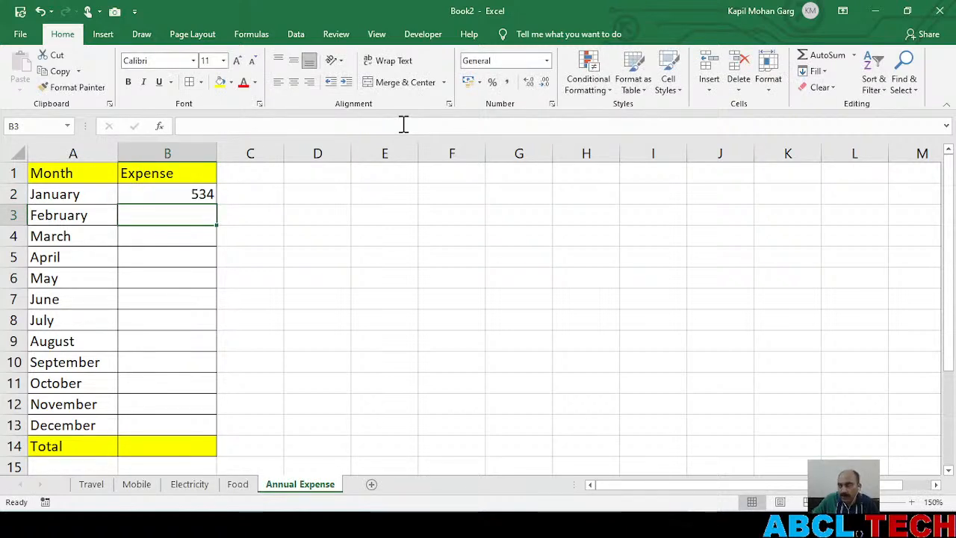
pyautogui.click(160, 193)
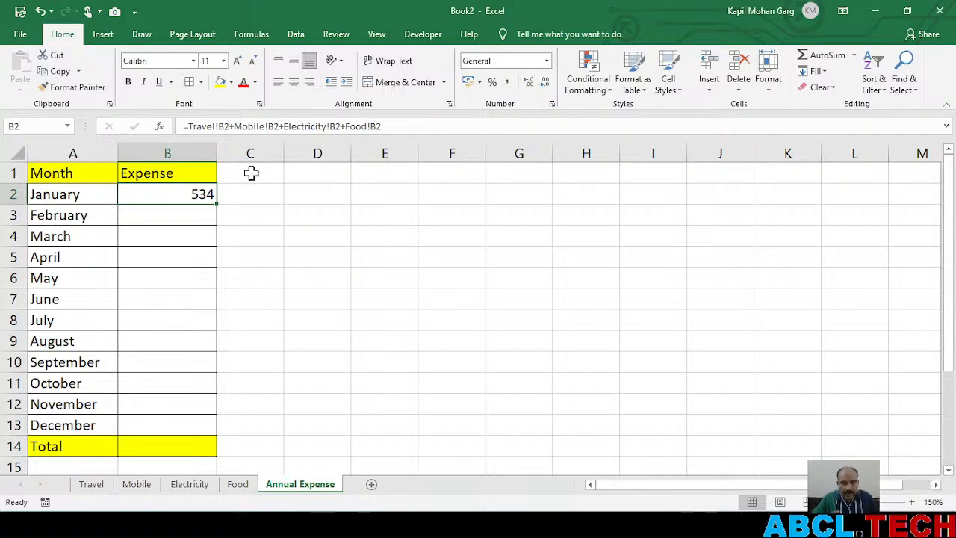
# Switch to the browser, open the YouTube Studio live streaming address in a new tab, and close the old stream tab
pyautogui.hotkey('alt', 'Tab')
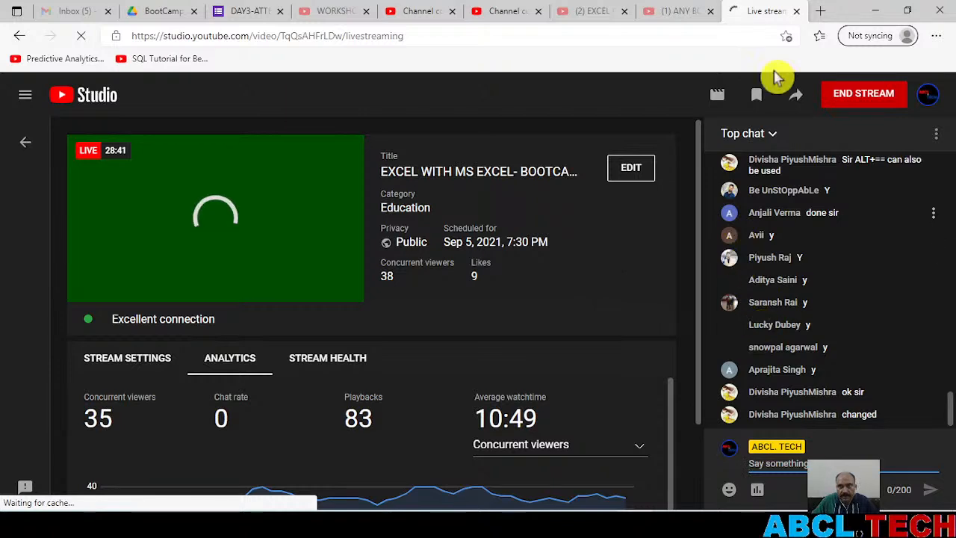
pyautogui.click(494, 33)
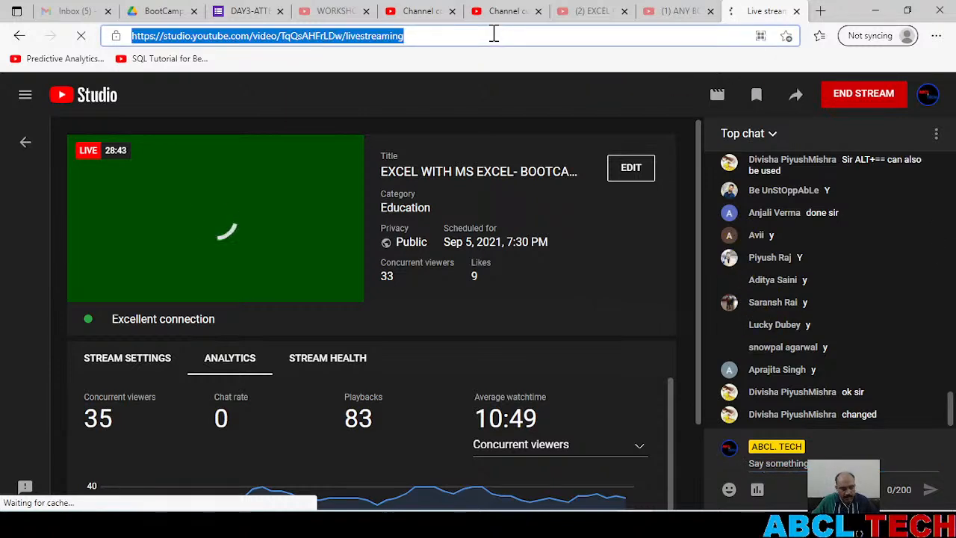
pyautogui.click(822, 12)
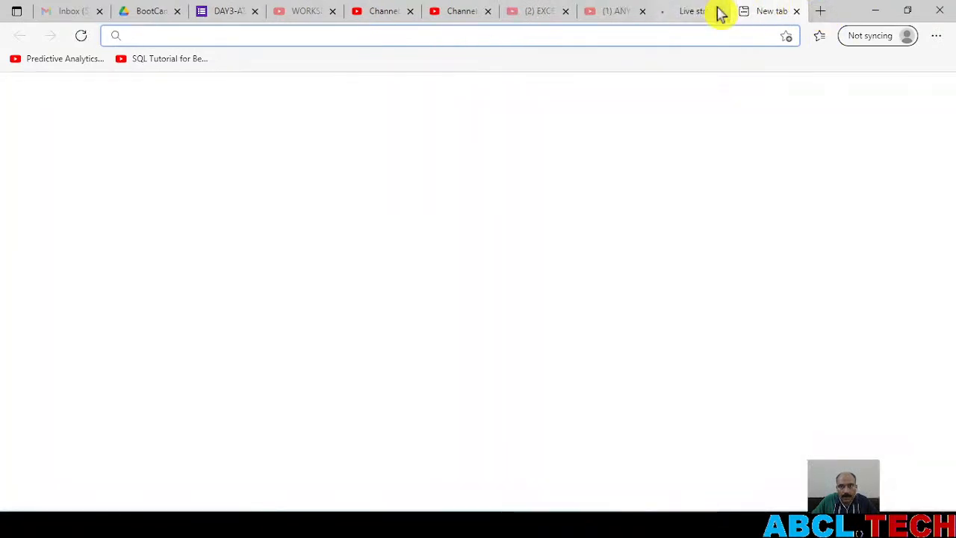
pyautogui.hotkey('ctrl', 'v')
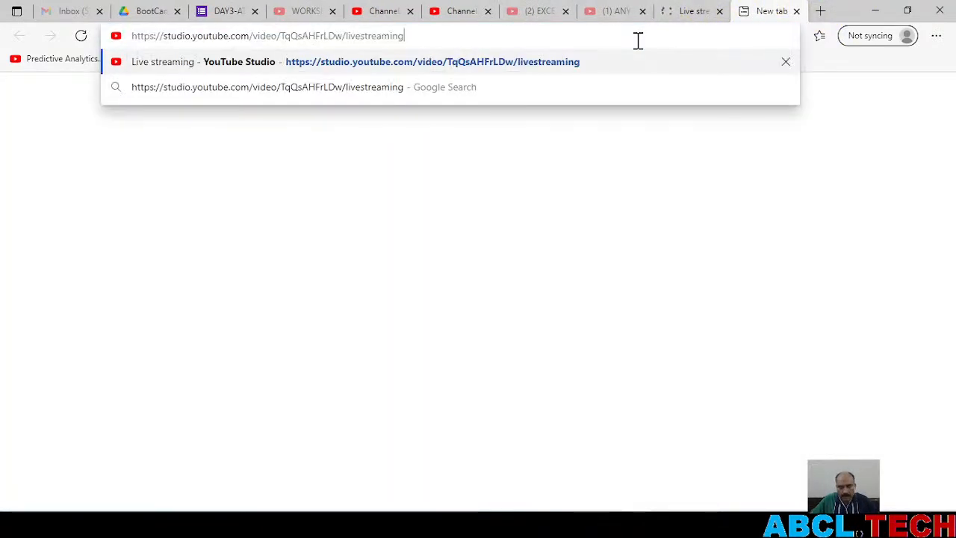
pyautogui.press('Return')
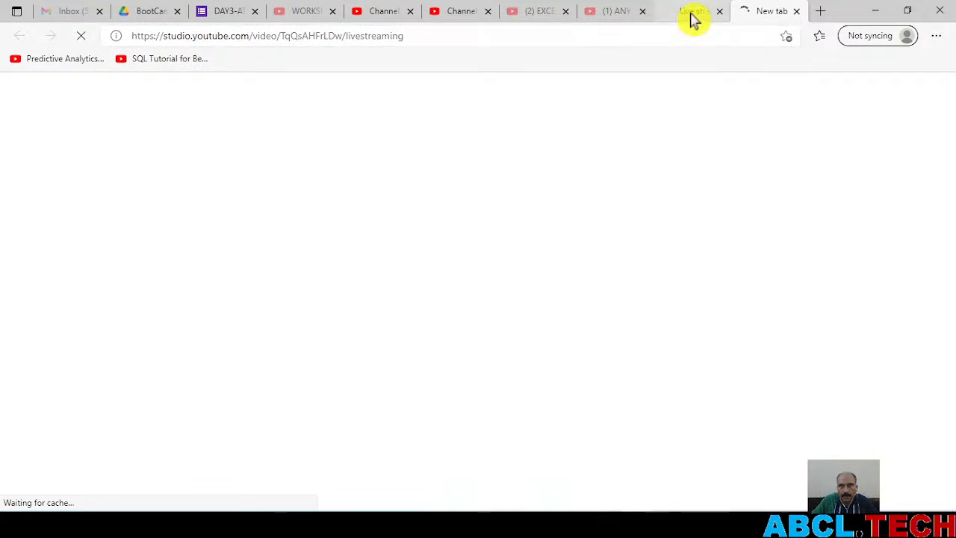
pyautogui.click(691, 18)
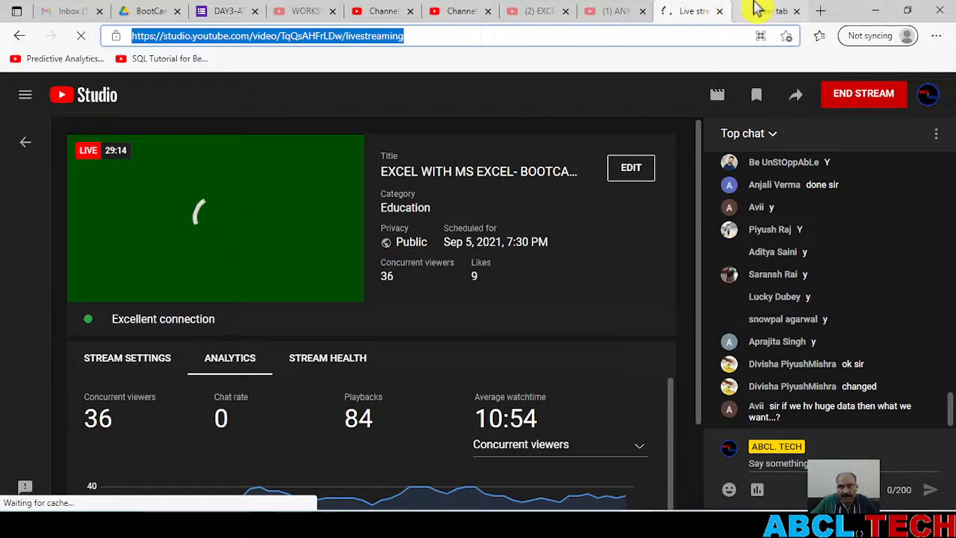
pyautogui.click(720, 12)
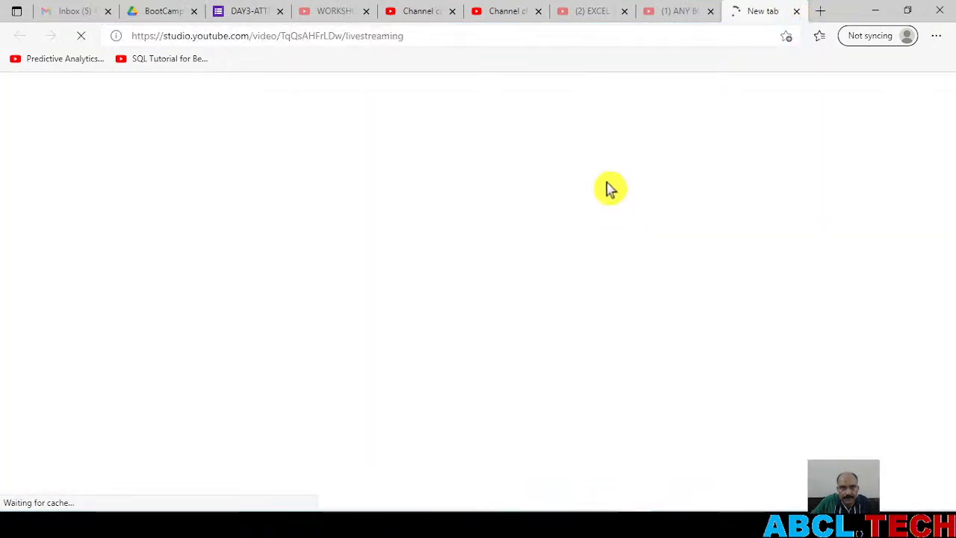
# Return to Excel, fill January's linking formula down through the Total in B14, and examine the formula there
pyautogui.hotkey('alt', 'Tab')
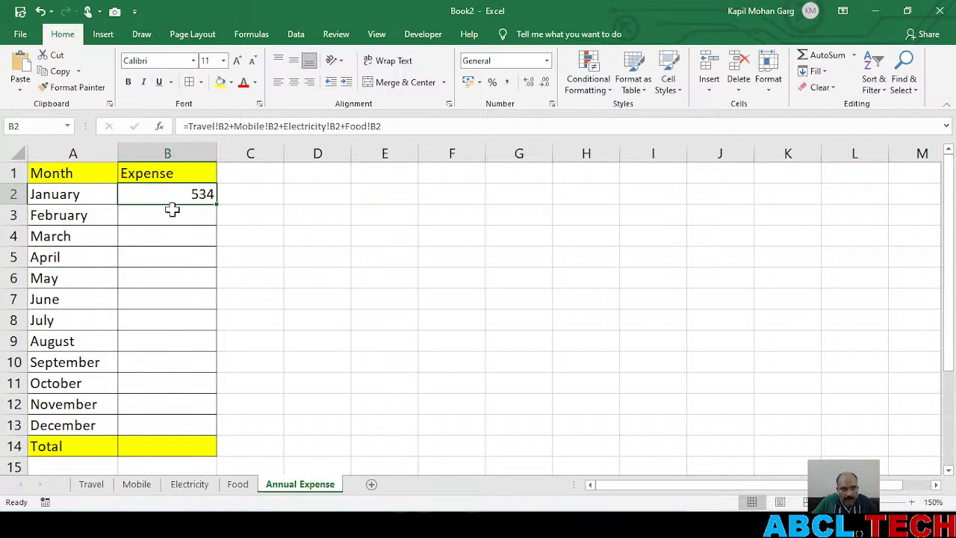
pyautogui.moveTo(216, 205); pyautogui.dragTo(196, 453)
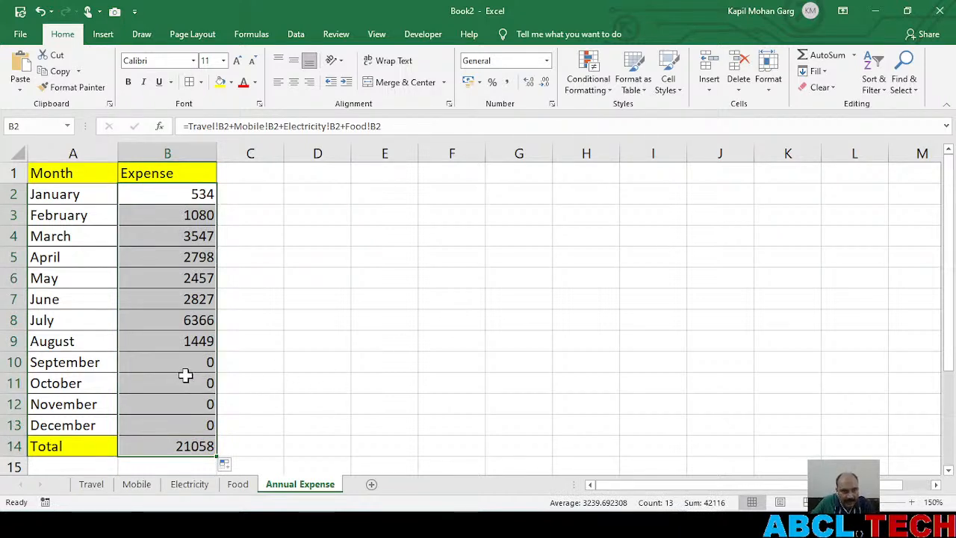
pyautogui.click(160, 446)
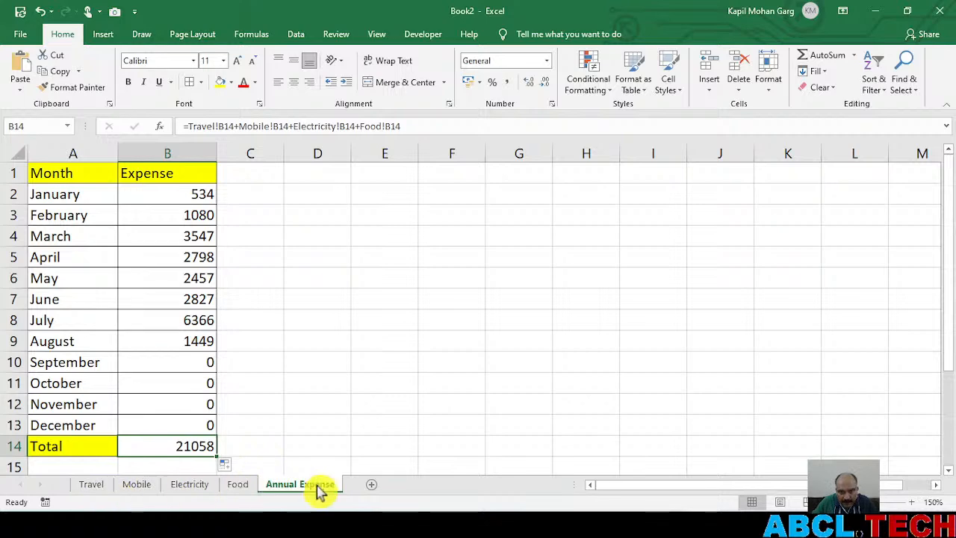
pyautogui.hotkey('alt', 'Tab')
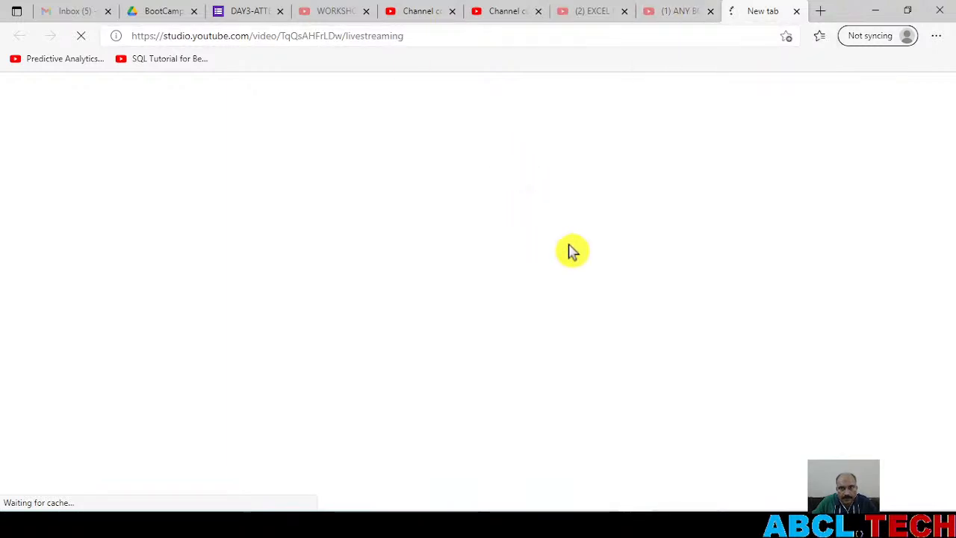
pyautogui.hotkey('alt', 'Tab')
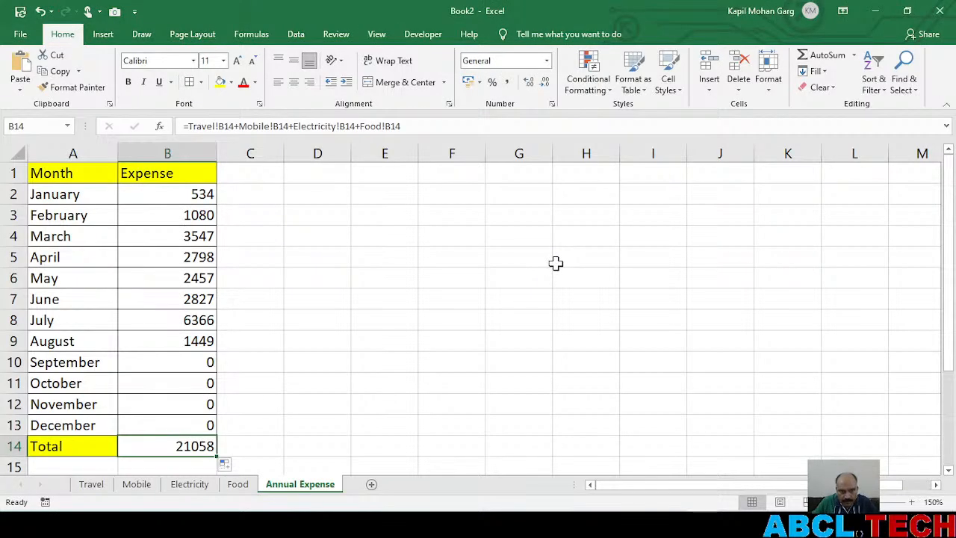
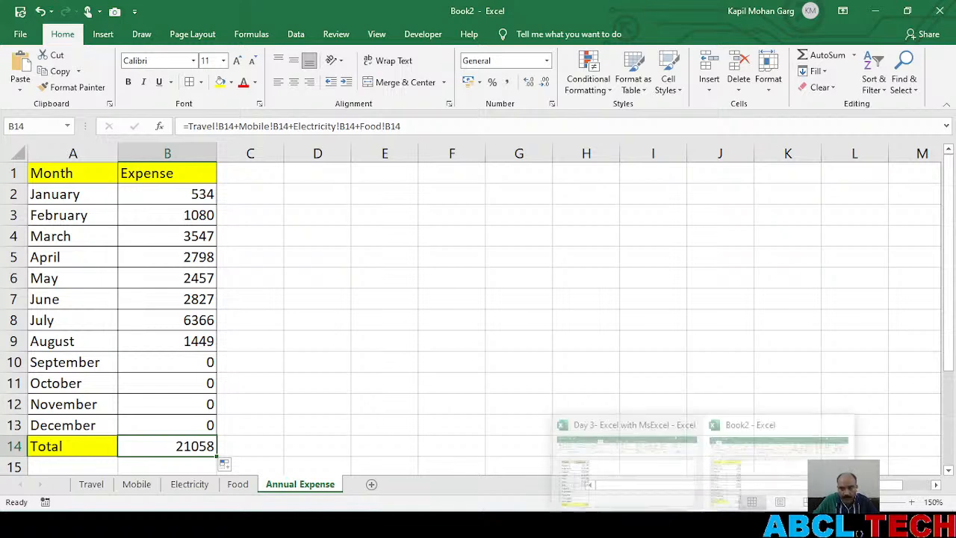
# Clear the linking formulas from January through the Total (B2:B14) on the Annual Expense sheet
pyautogui.click(385, 377)
pyautogui.moveTo(169, 186); pyautogui.dragTo(186, 441)
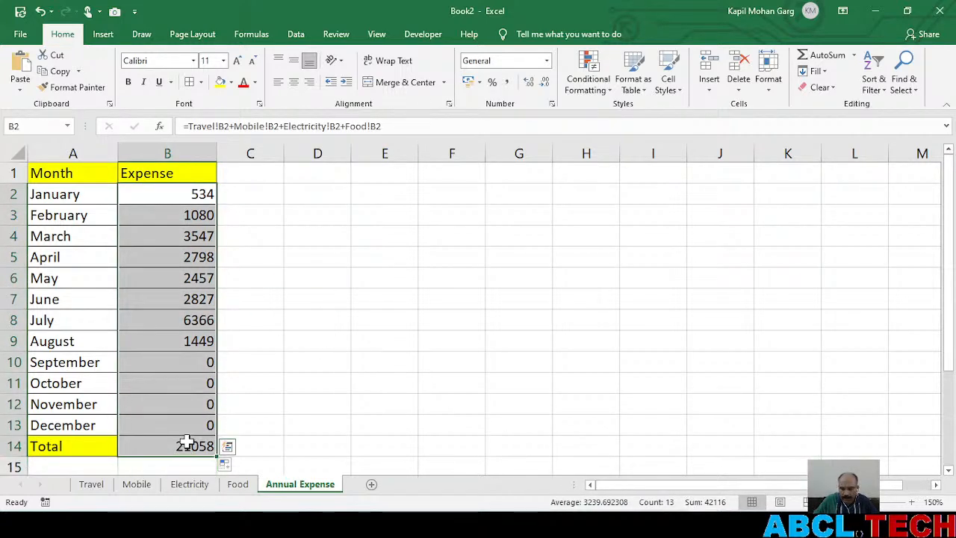
pyautogui.press('Delete')
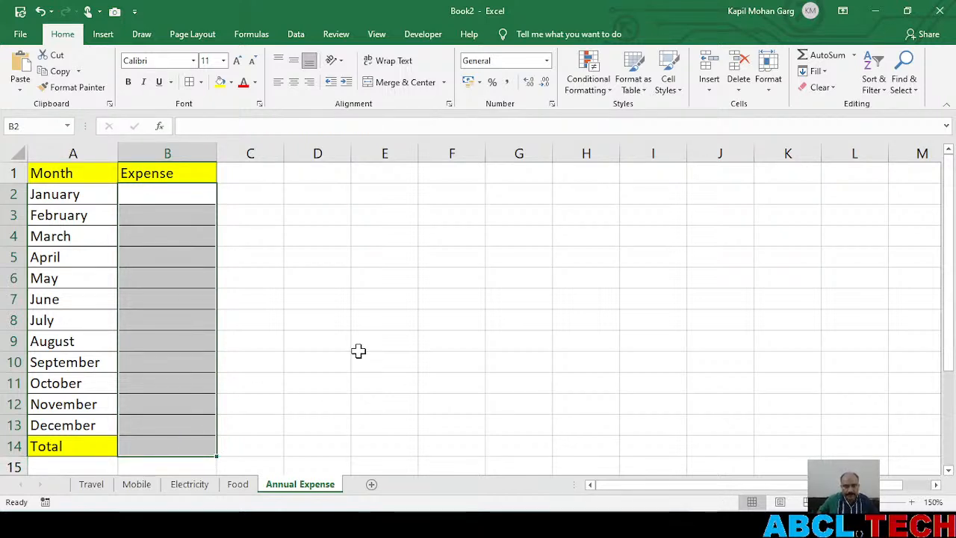
# Start January's linking formula again in B2 of the Annual Expense sheet as =Travel!B2+
pyautogui.click(198, 201)
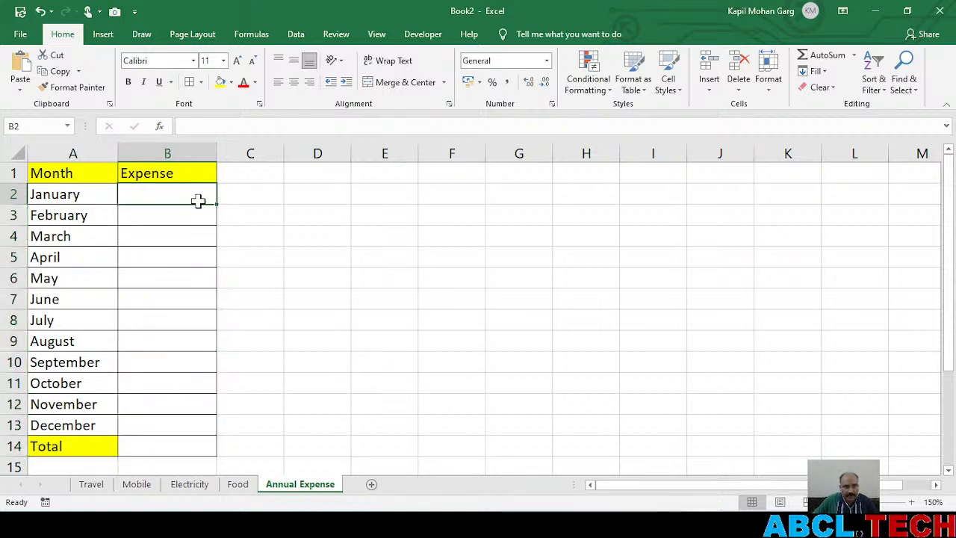
pyautogui.write('=')
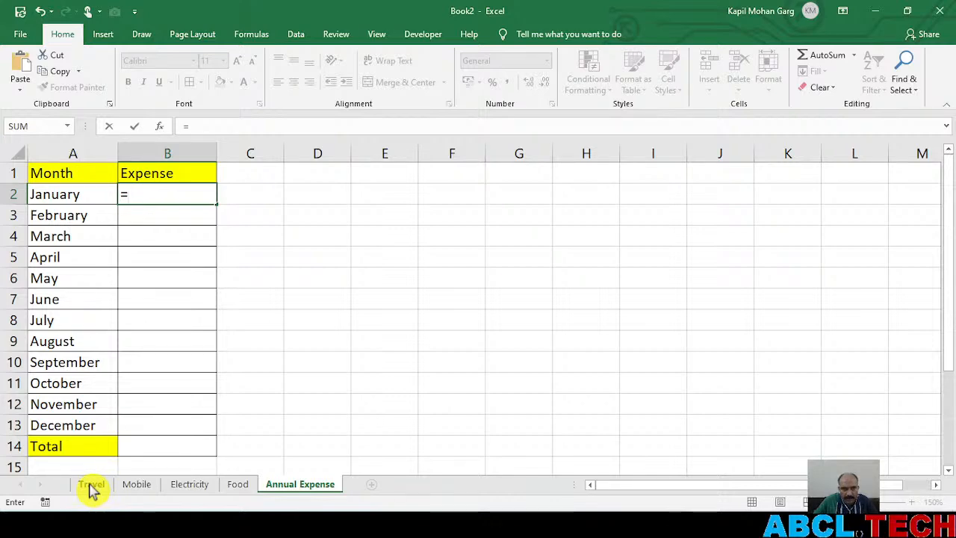
pyautogui.hotkey('alt', 'Tab')
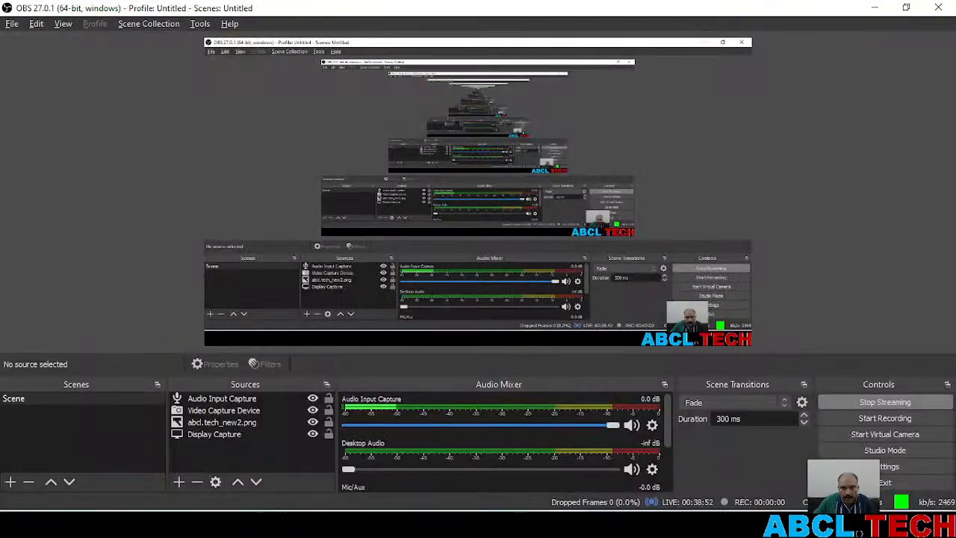
pyautogui.hotkey('alt', 'Tab')
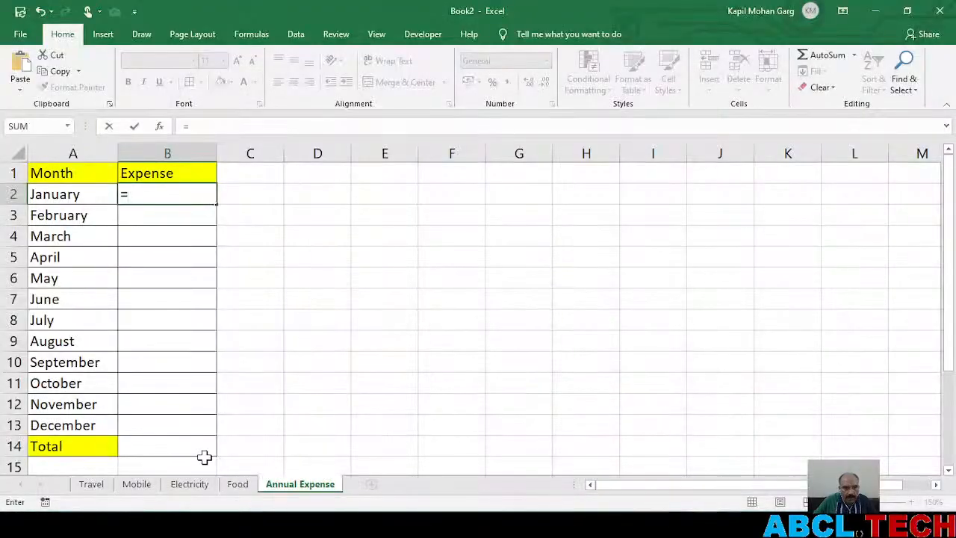
pyautogui.click(96, 486)
pyautogui.click(166, 191)
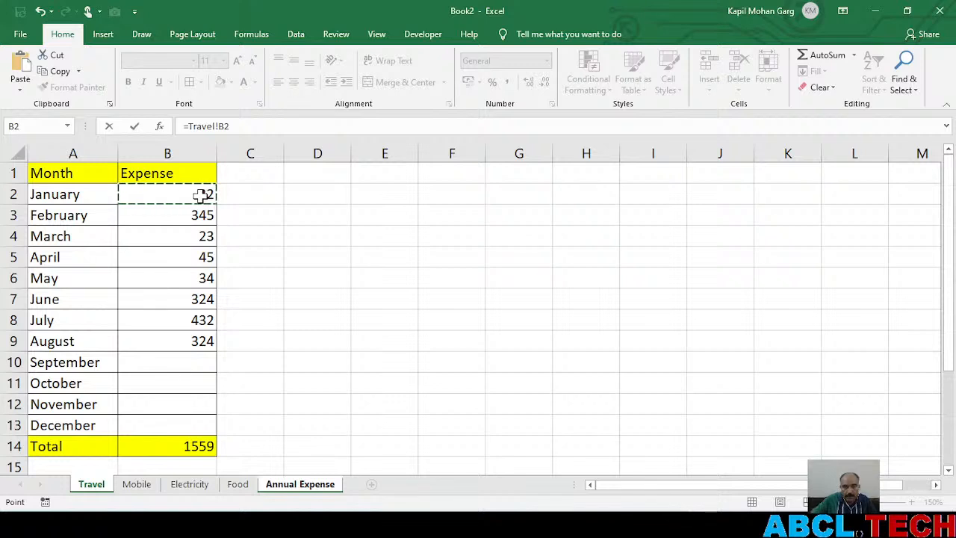
pyautogui.write('+')
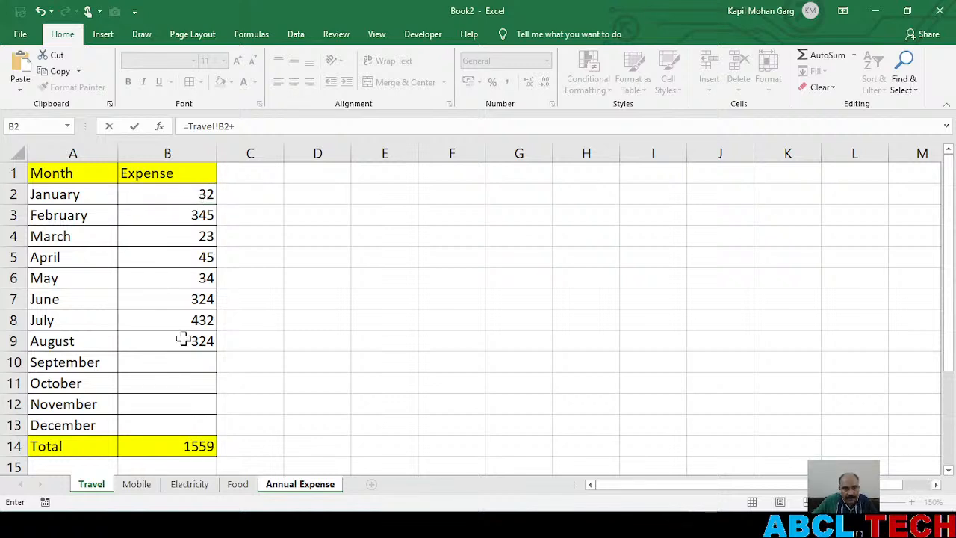
# Add the January expenses Mobile!B2 and Electricity!B2 to the formula, followed by another plus sign
pyautogui.click(138, 484)
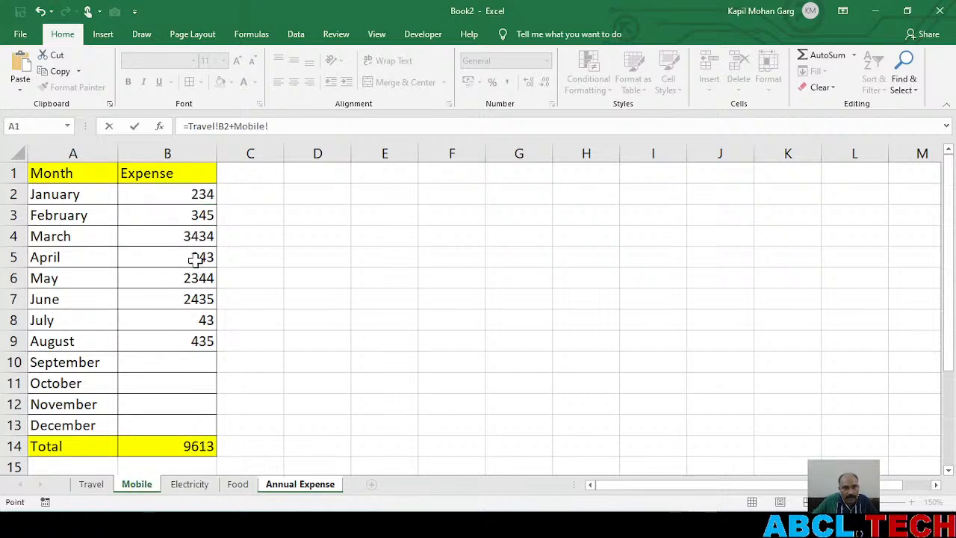
pyautogui.click(149, 196)
pyautogui.write('+')
pyautogui.click(200, 488)
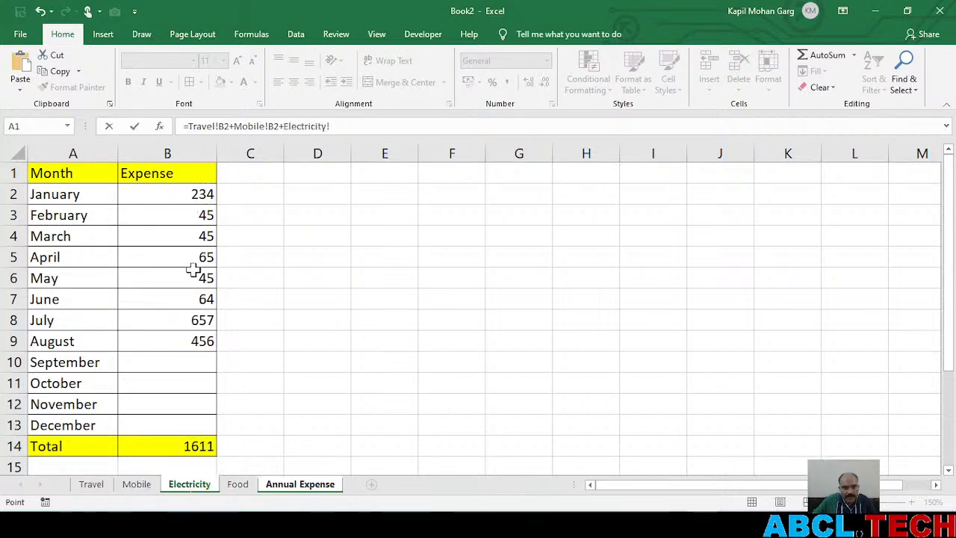
pyautogui.click(171, 195)
pyautogui.write('+')
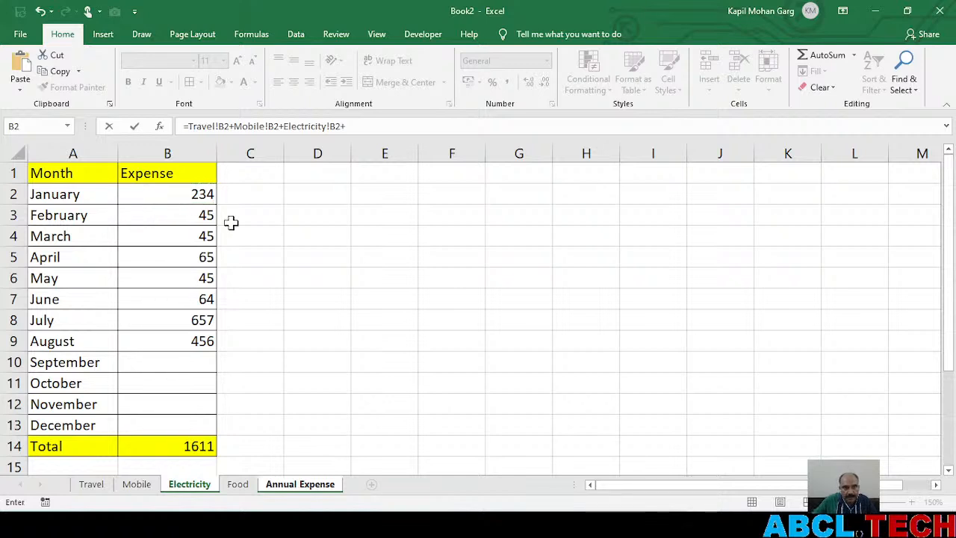
# Complete January's formula with Food!B2 and enter it
pyautogui.click(237, 485)
pyautogui.click(177, 192)
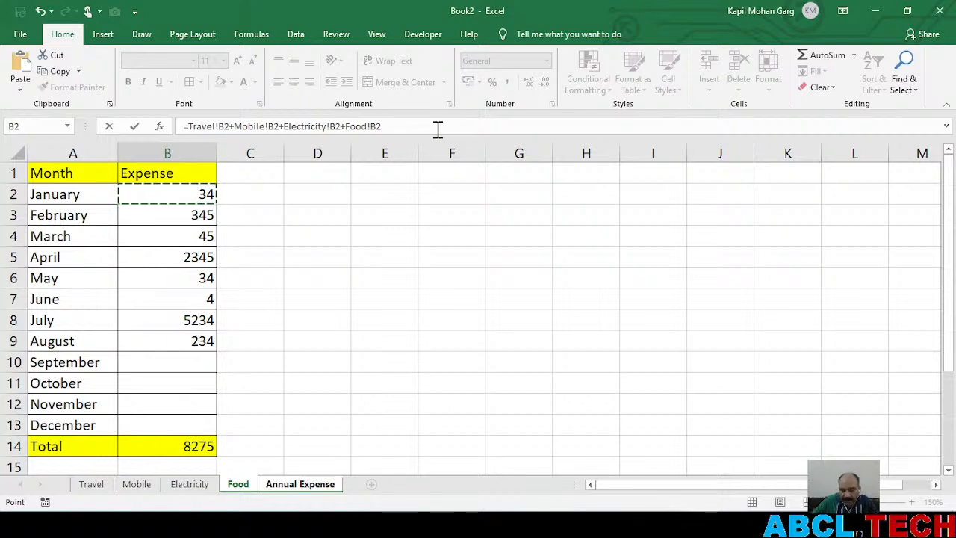
pyautogui.press('Return')
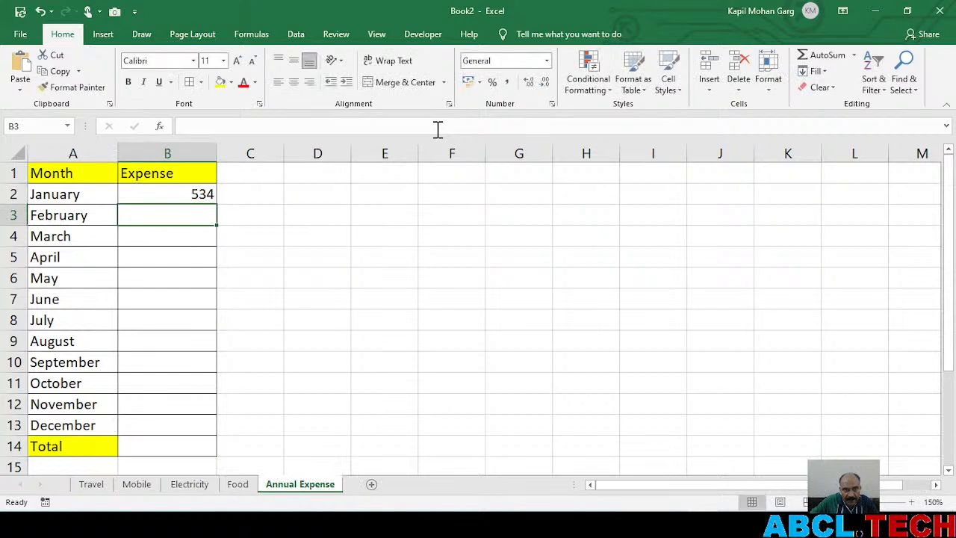
# Fill January's linking formula from B2 down through the Total in B14, and select B14 to show its formula
pyautogui.click(175, 194)
pyautogui.moveTo(216, 203); pyautogui.dragTo(204, 453)
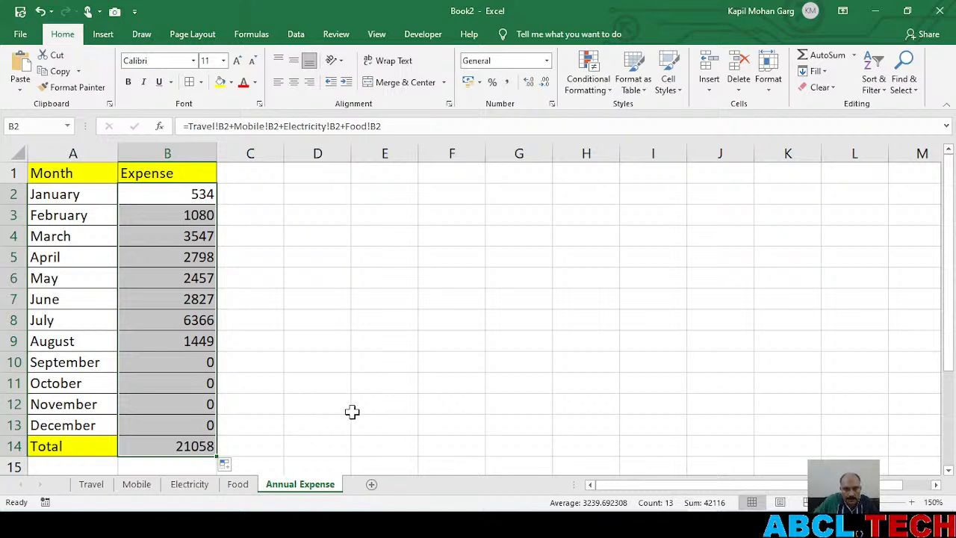
pyautogui.click(187, 446)
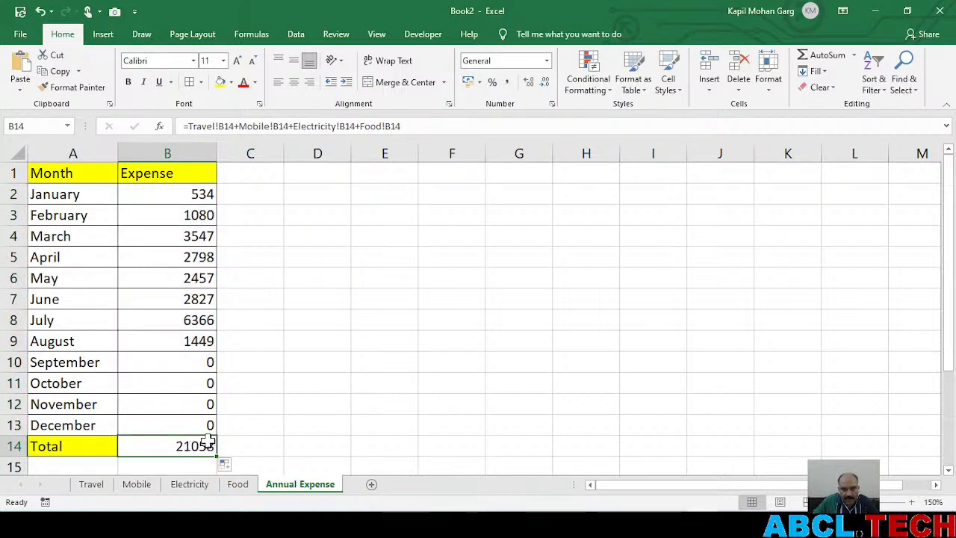
# Enter 100 as September's expense on the Travel sheet, and check the linked September amount on the Annual Expense sheet
pyautogui.click(93, 490)
pyautogui.click(161, 364)
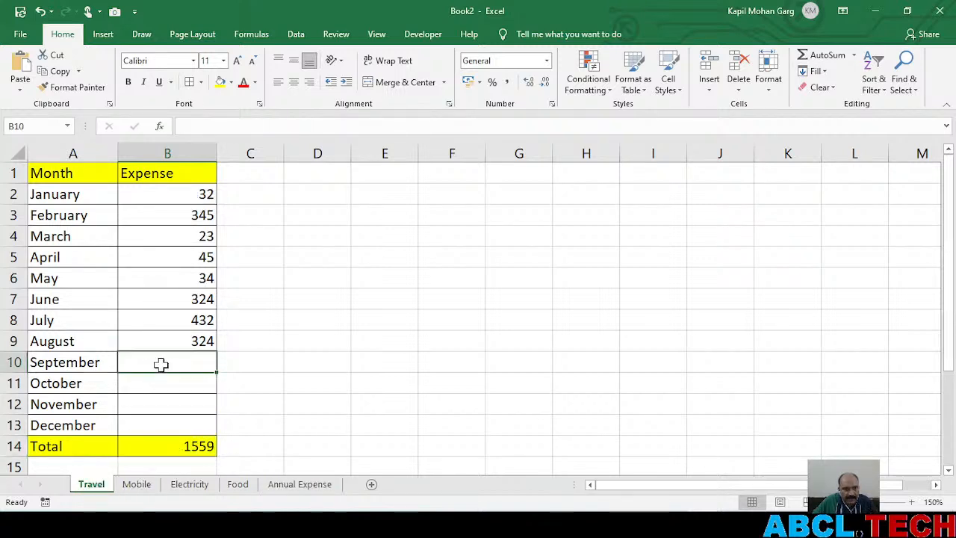
pyautogui.write('100')
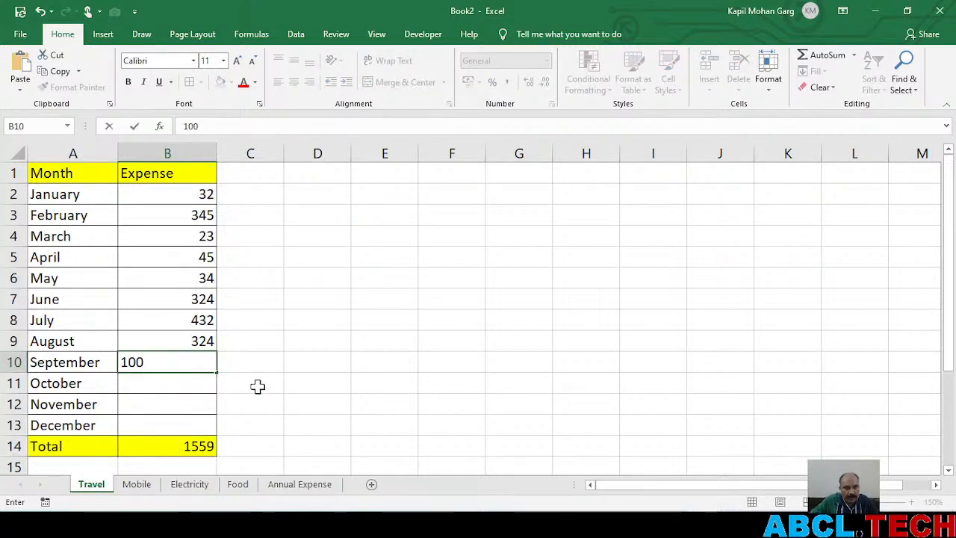
pyautogui.press('Return')
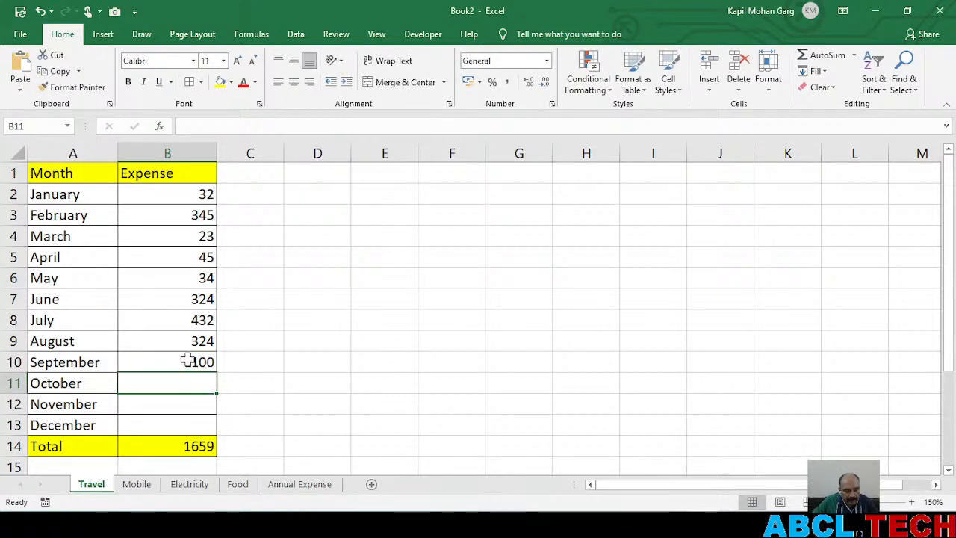
pyautogui.click(181, 447)
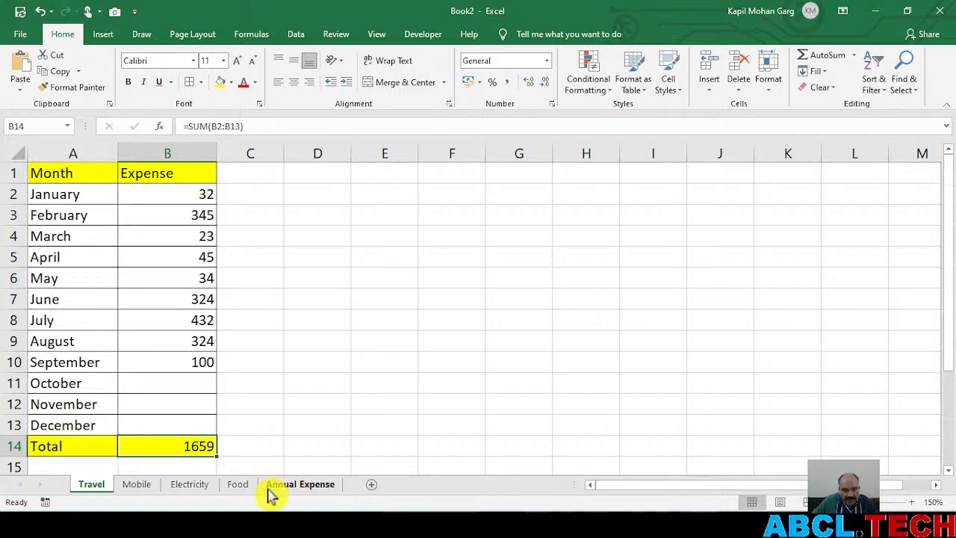
pyautogui.click(289, 486)
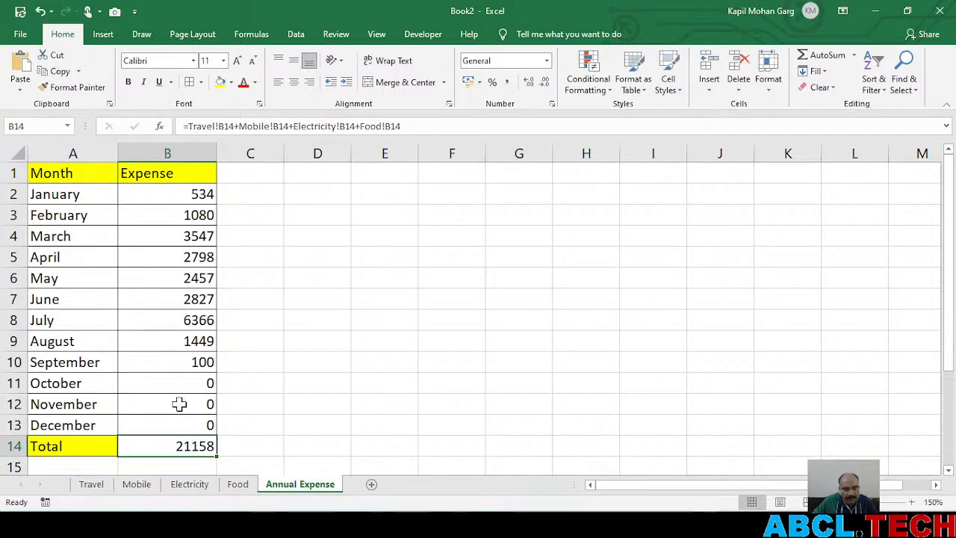
pyautogui.click(180, 362)
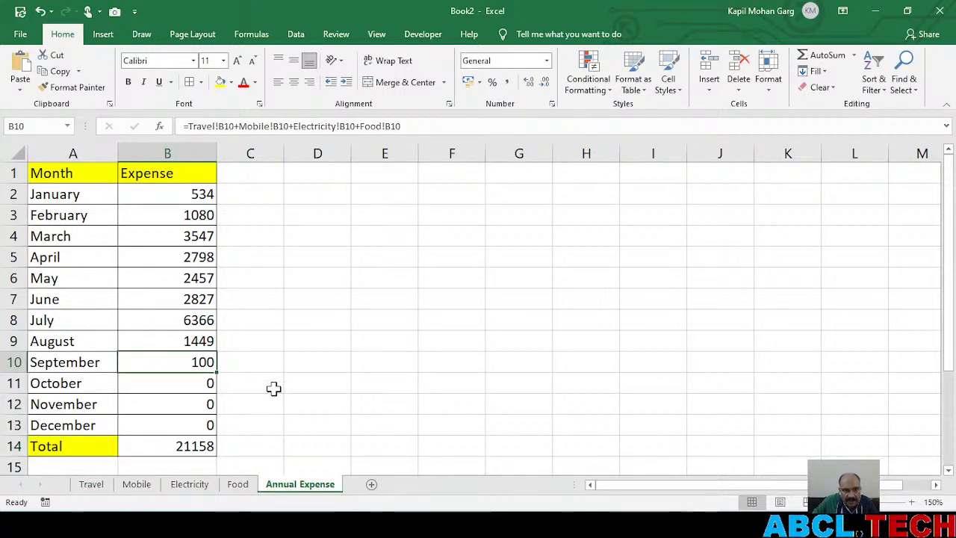
# Enter 1000 as September's expense on the Mobile sheet, undo and redo the entry, and review the Annual Expense sheet
pyautogui.click(137, 486)
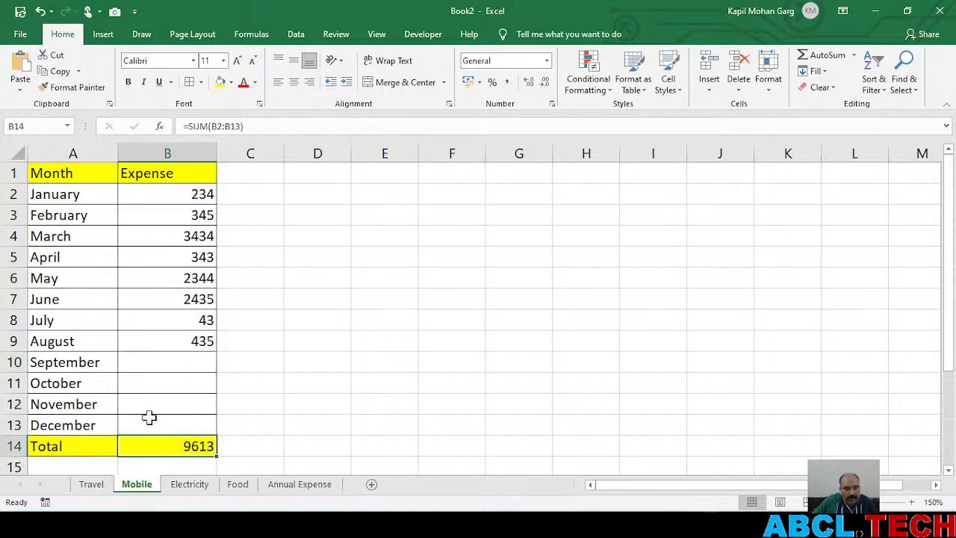
pyautogui.click(160, 361)
pyautogui.write('1000')
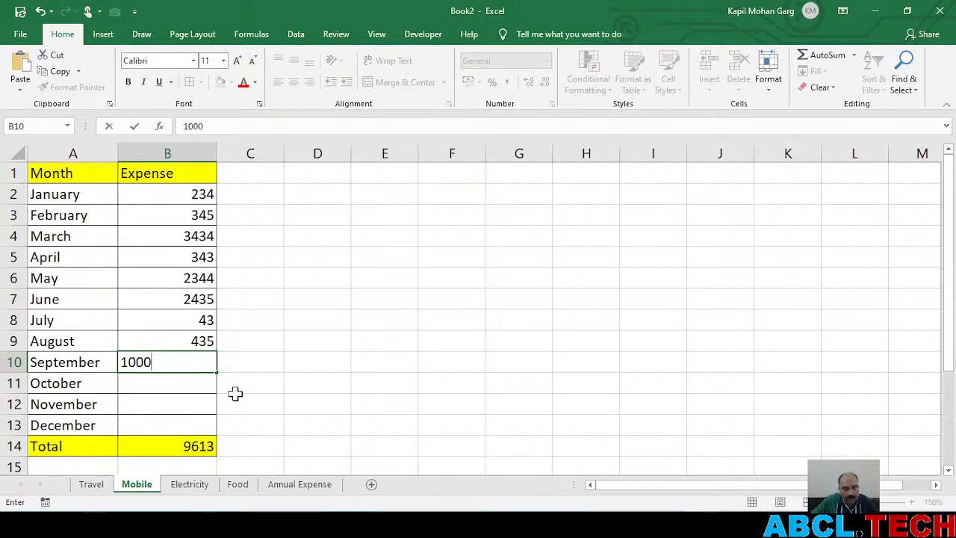
pyautogui.press('Return')
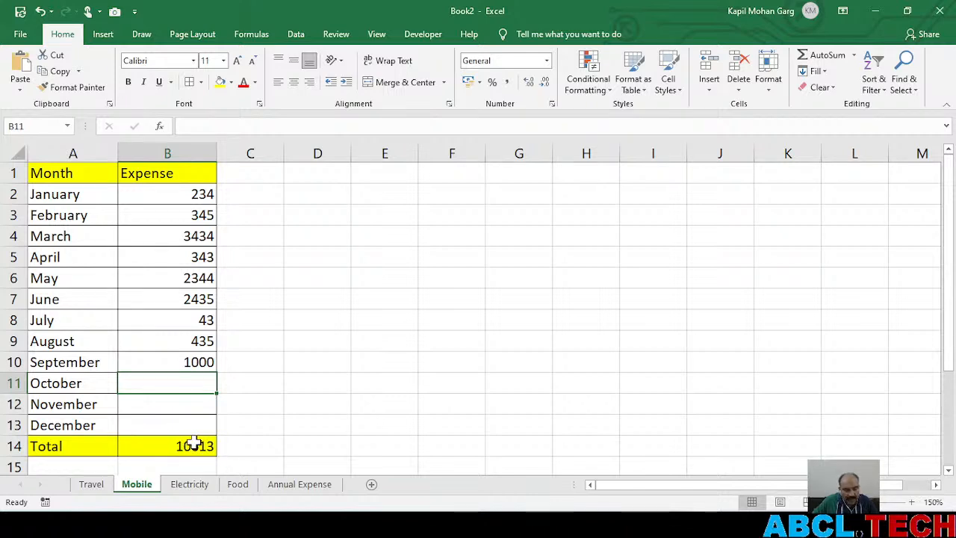
pyautogui.hotkey('ctrl', 'z')
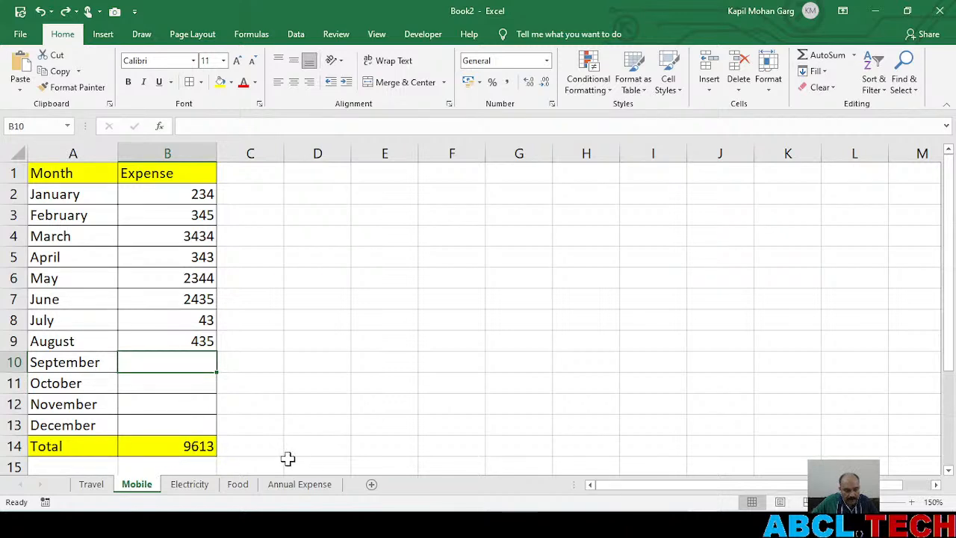
pyautogui.hotkey('ctrl', 'y')
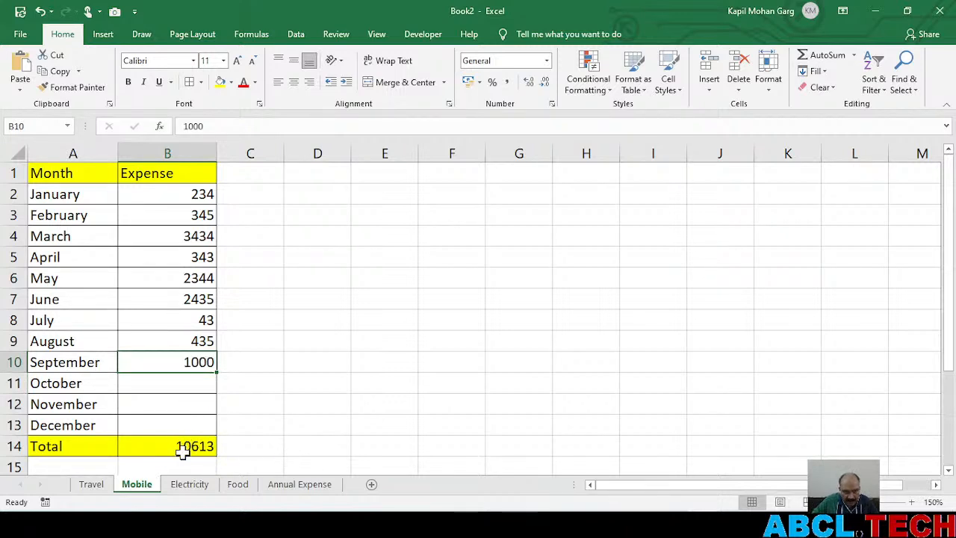
pyautogui.click(296, 488)
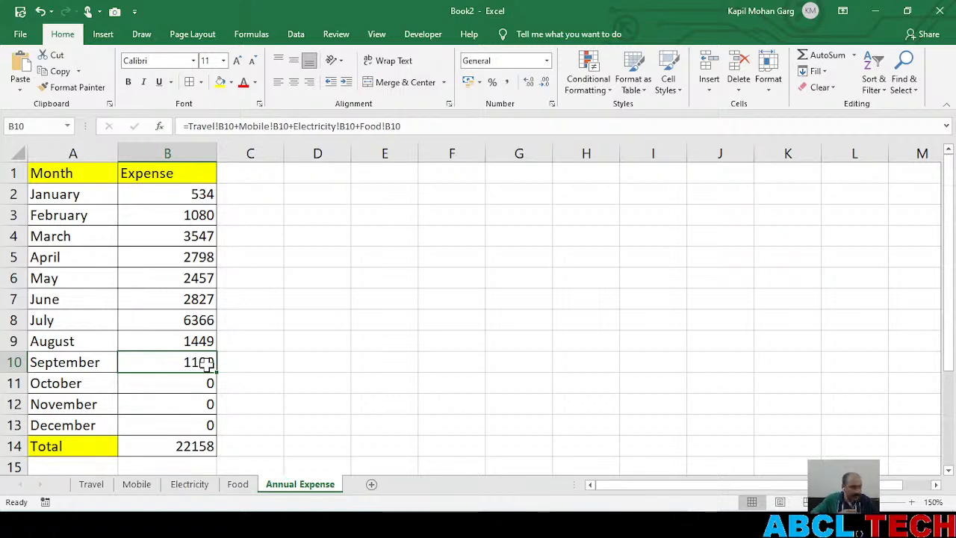
pyautogui.hotkey('alt', 'Tab')
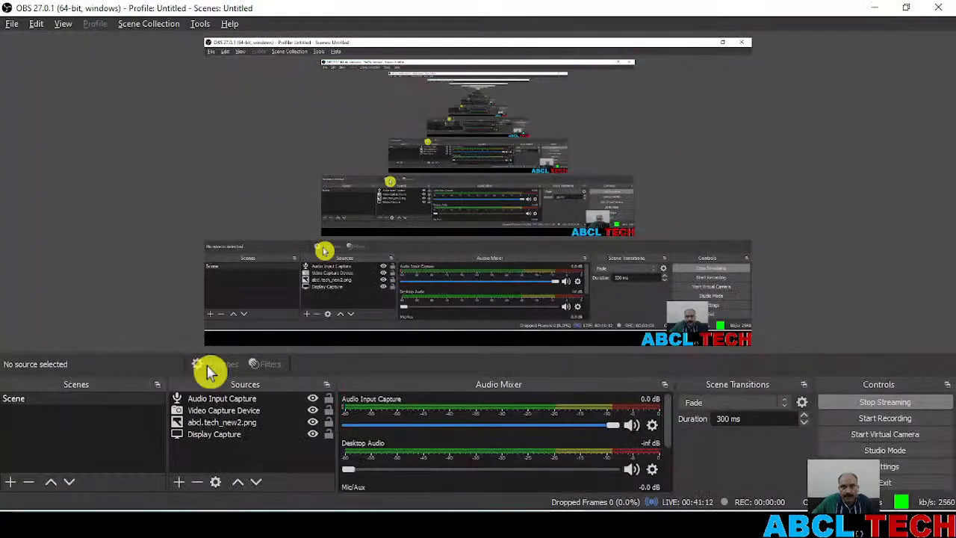
pyautogui.hotkey('alt', 'Tab')
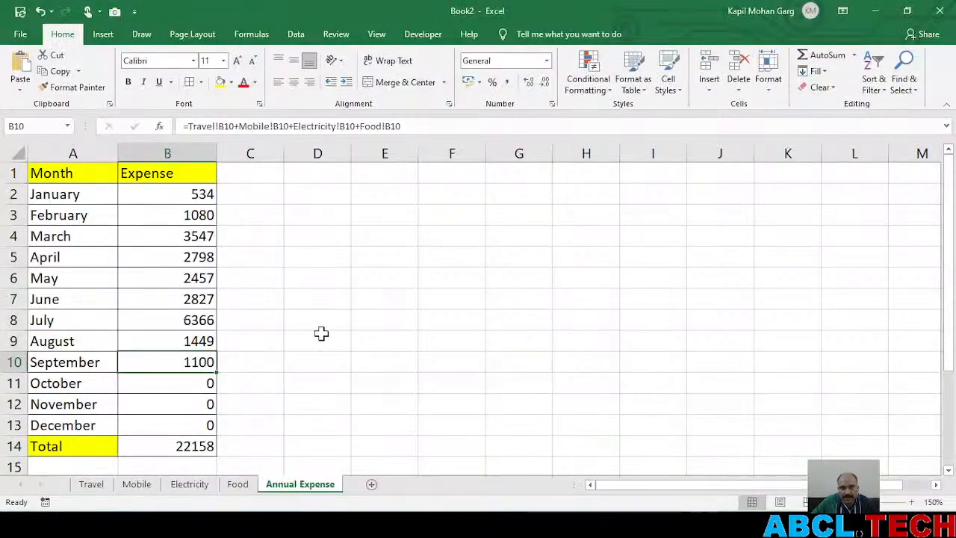
pyautogui.hotkey('alt', 'Tab')
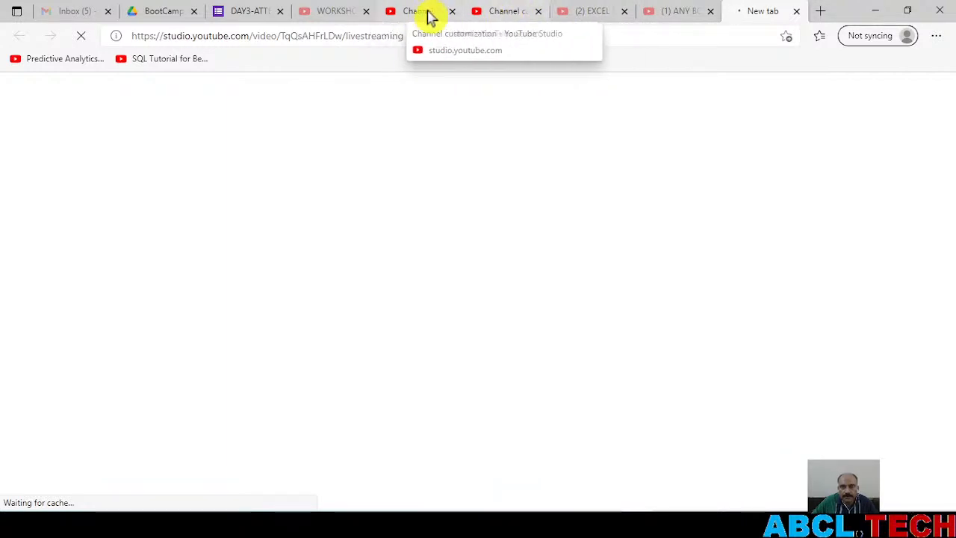
pyautogui.click(500, 12)
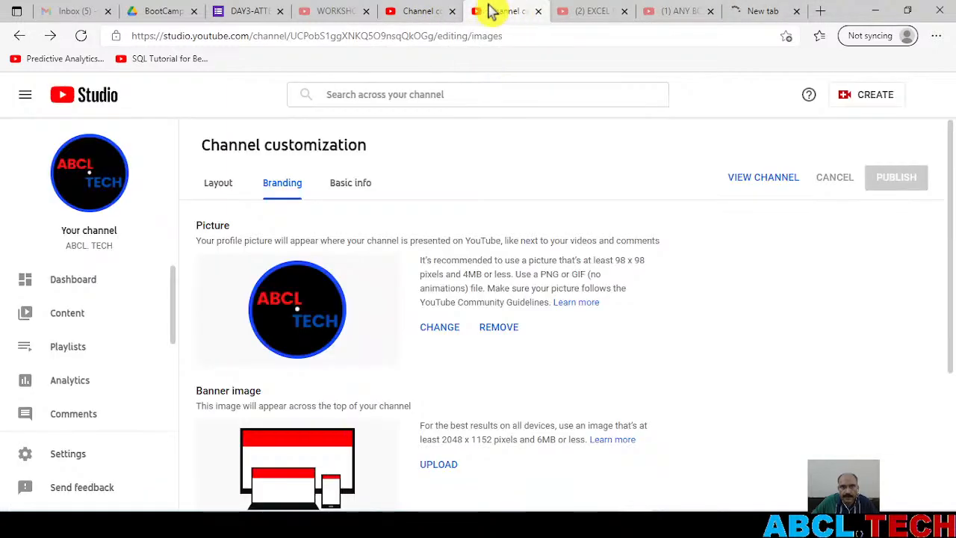
pyautogui.click(421, 12)
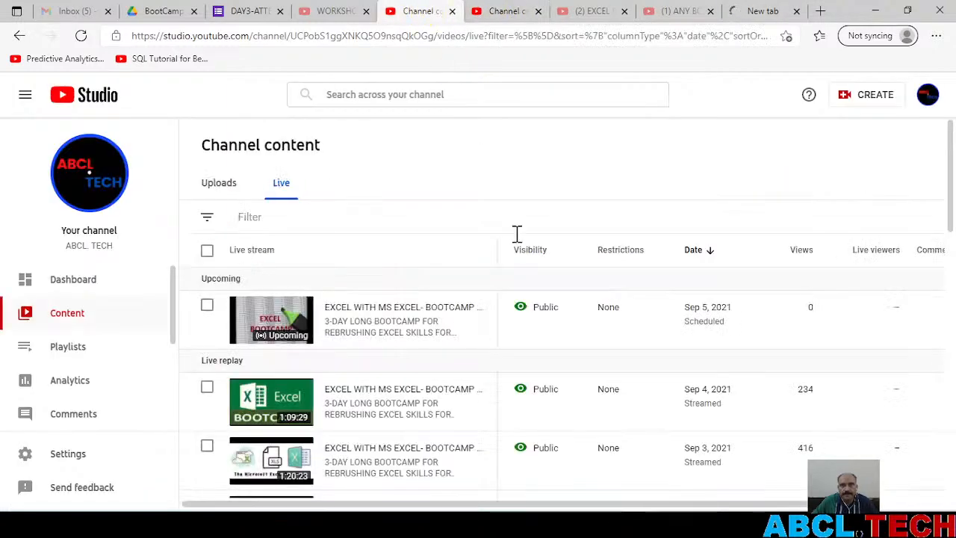
pyautogui.click(545, 309)
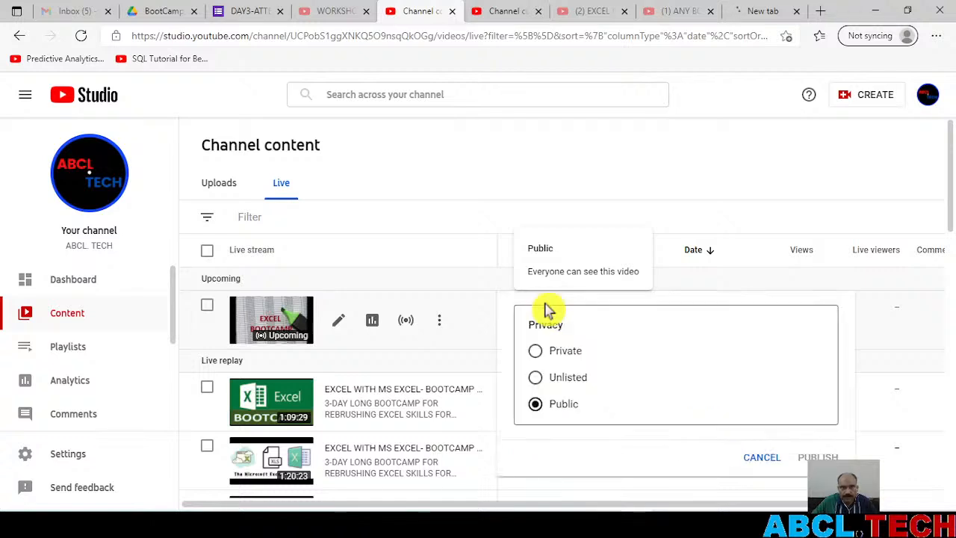
pyautogui.click(478, 165)
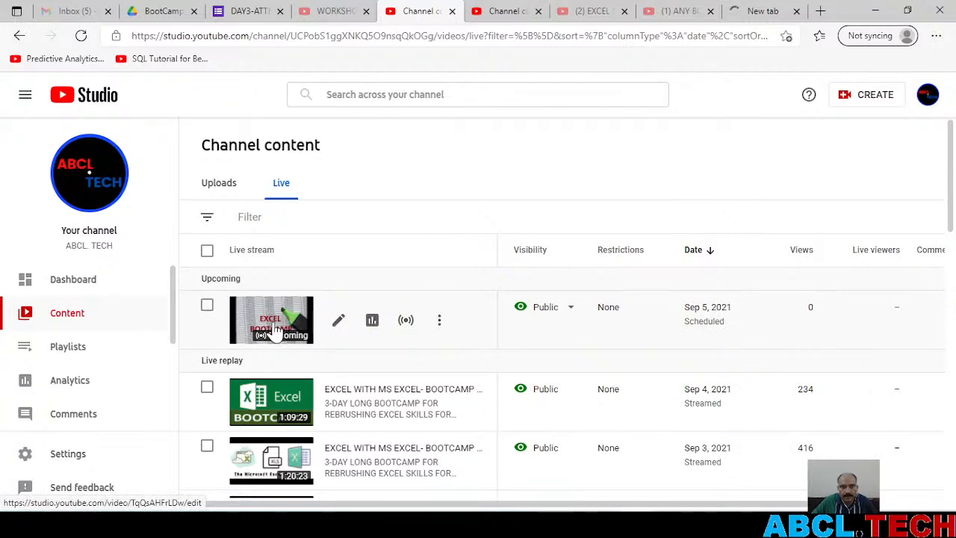
pyautogui.click(765, 10)
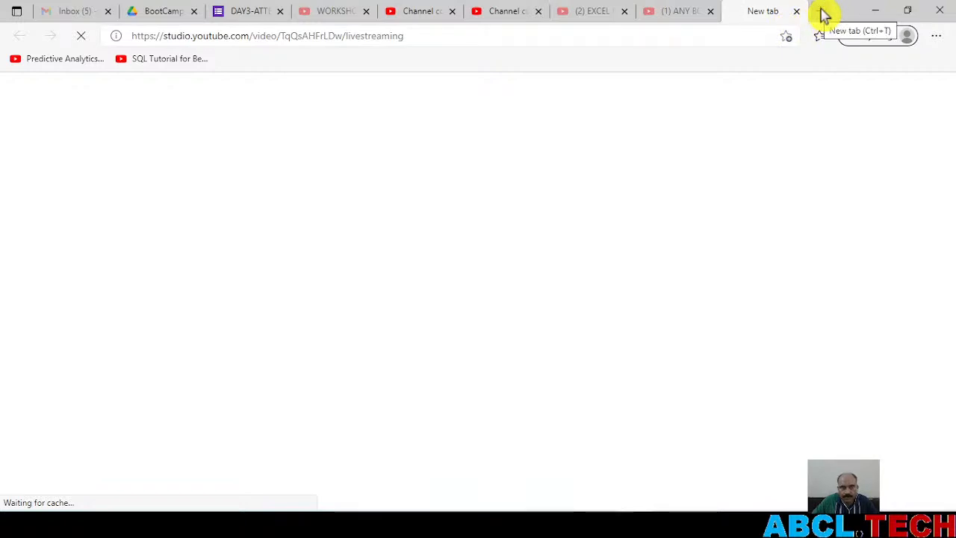
# Switch back to Excel, close the Book2 workbook without saving, and select D8 on the Linking of sheets sheet
pyautogui.hotkey('alt', 'Tab')
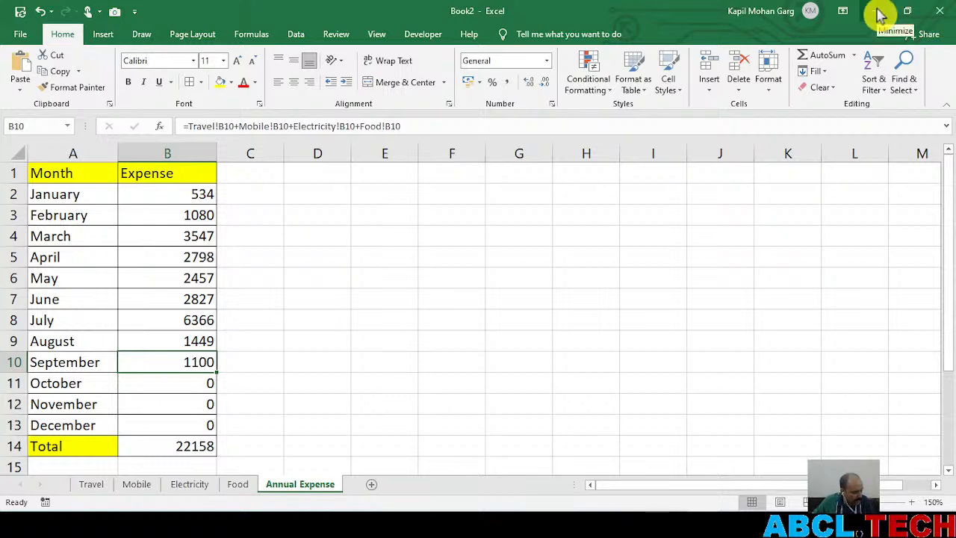
pyautogui.click(940, 10)
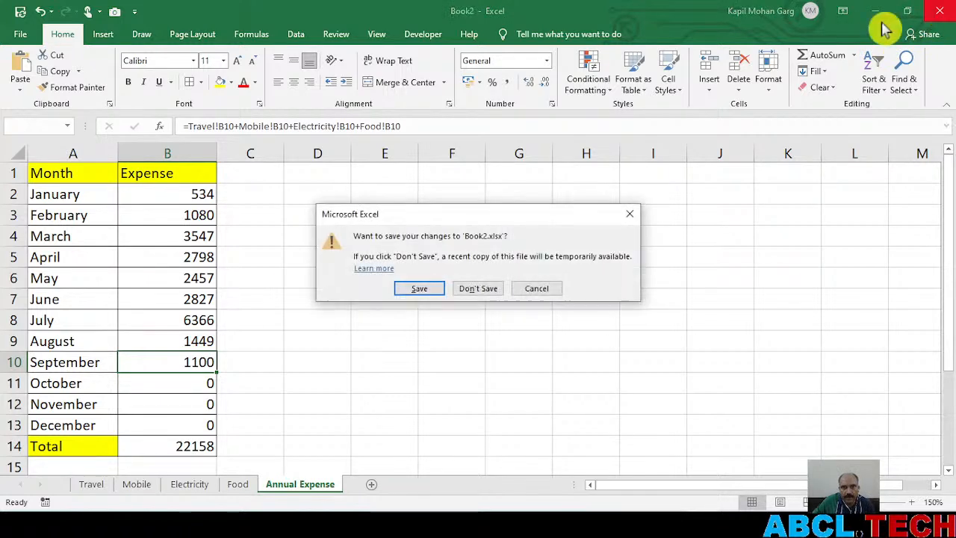
pyautogui.click(483, 289)
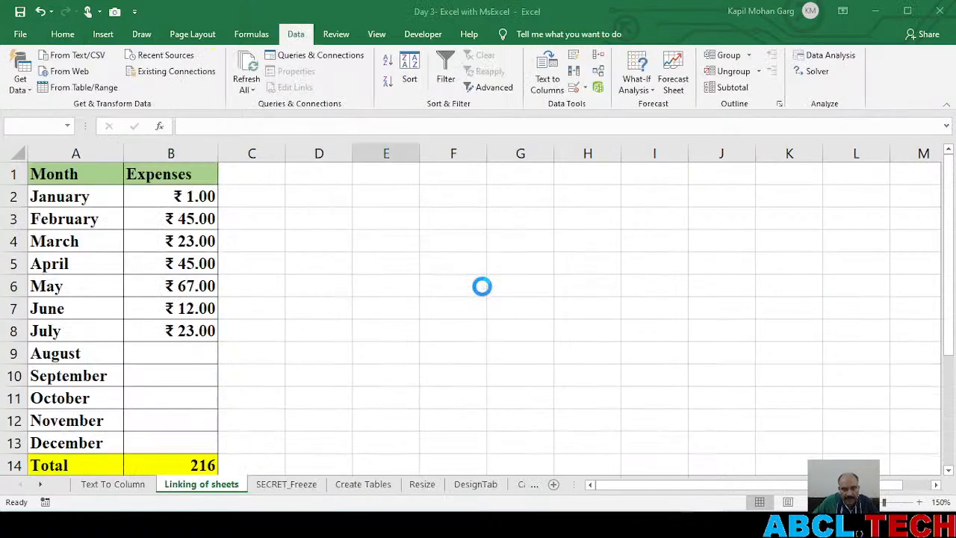
pyautogui.click(330, 327)
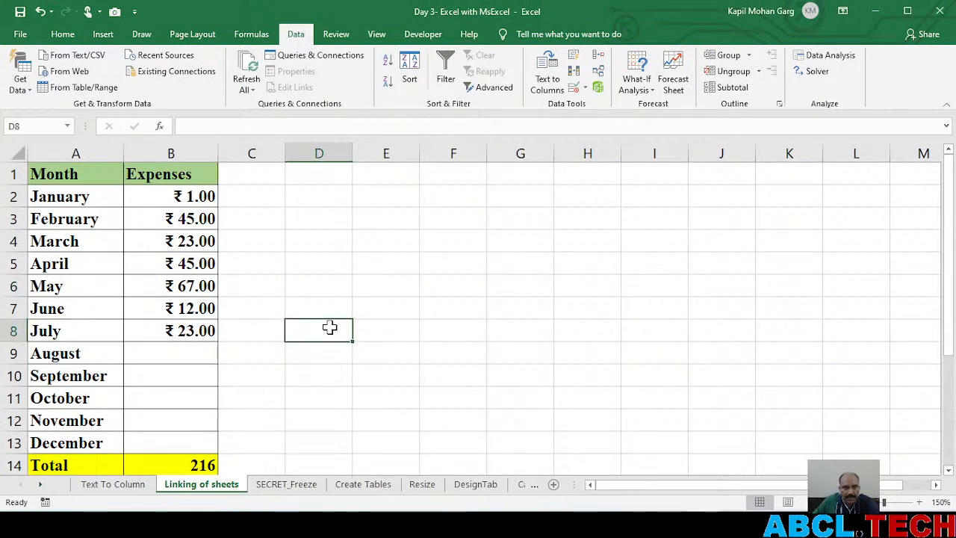
# Examine the order records on the SECRET_Freeze sheet from the headers to the TOTAL row, and view the Create Tables sheet
pyautogui.click(291, 486)
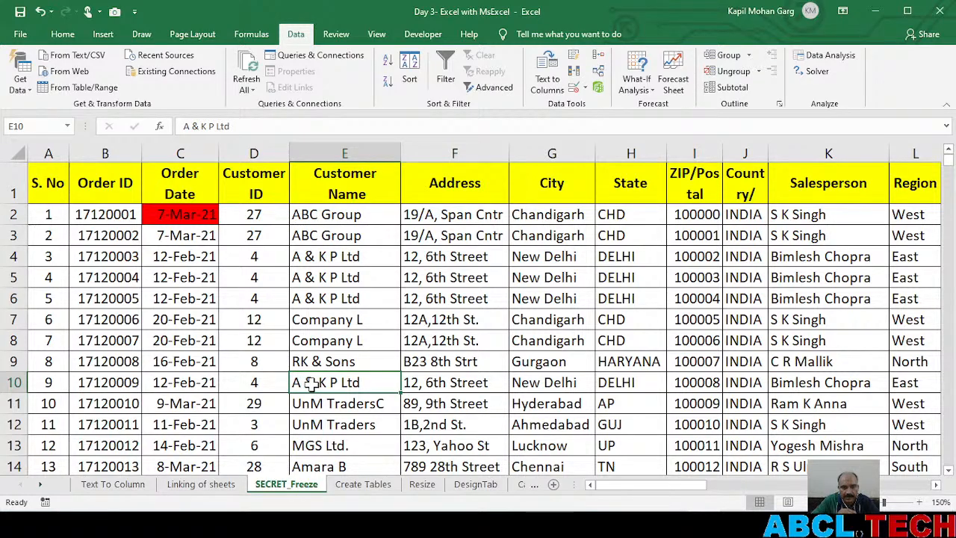
pyautogui.scroll(-2, 309, 382)
pyautogui.scroll(2, 308, 382)
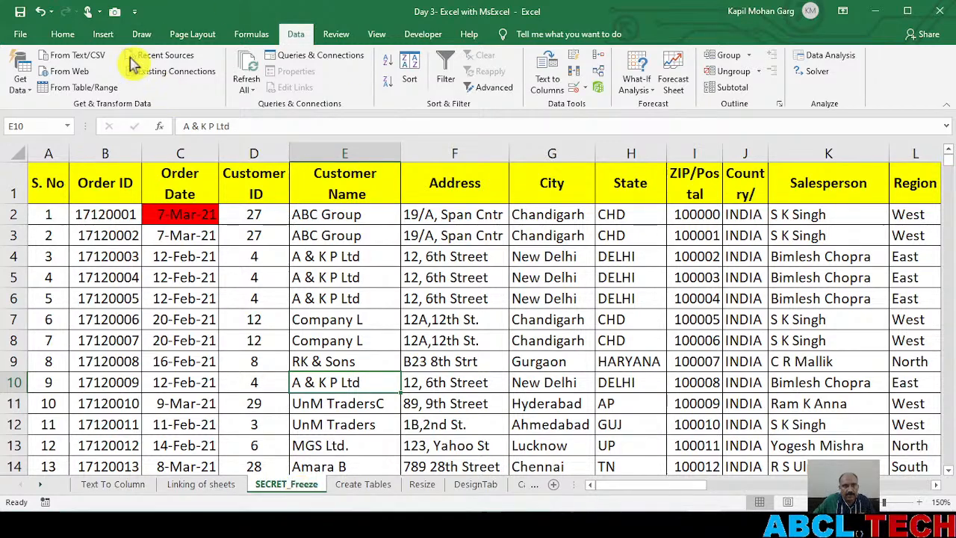
pyautogui.click(63, 33)
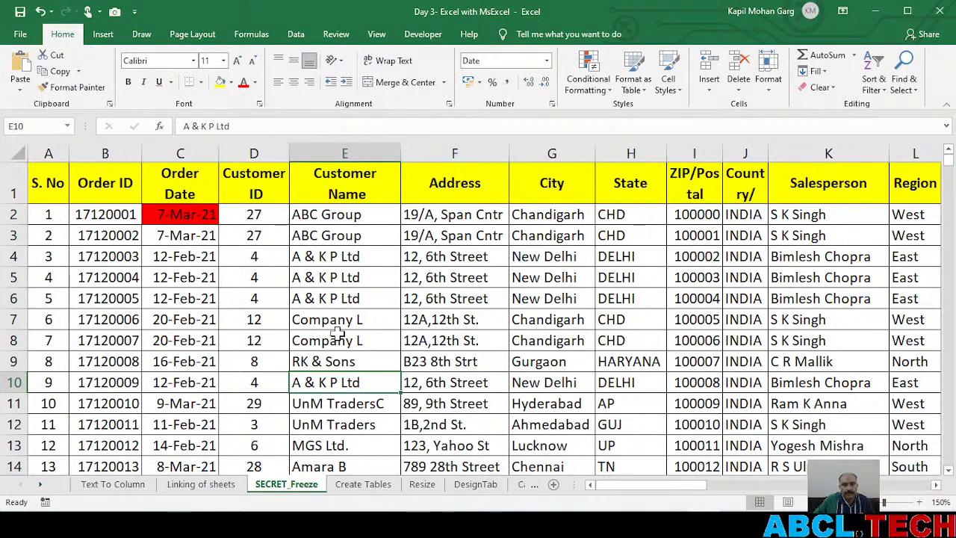
pyautogui.scroll(-6, 319, 338)
pyautogui.scroll(-20, 278, 341)
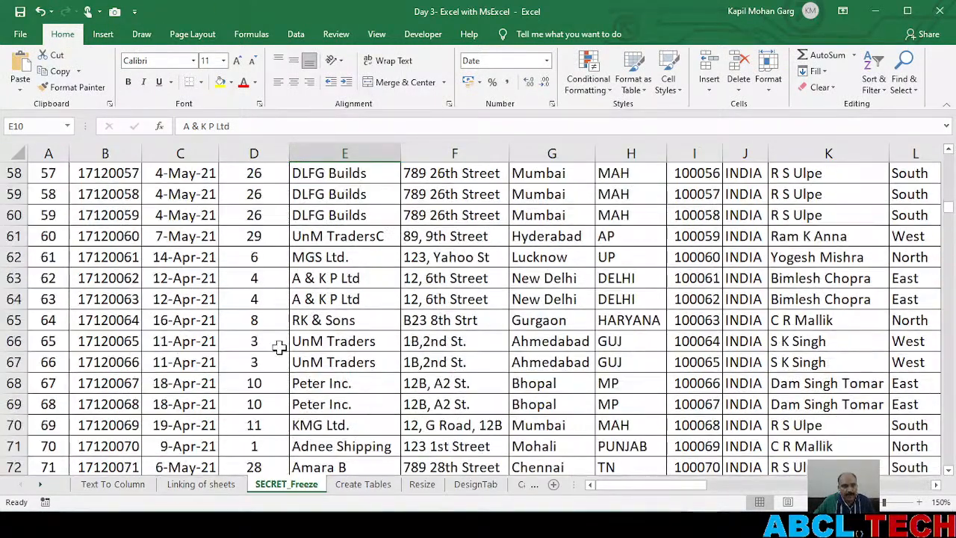
pyautogui.scroll(-3, 284, 371)
pyautogui.click(283, 366)
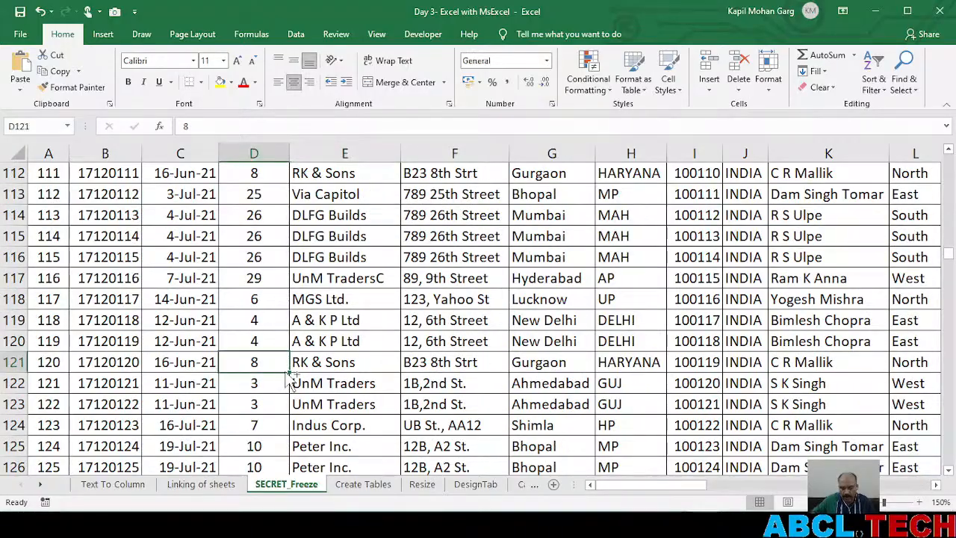
pyautogui.hotkey('ctrl', 'Down')
pyautogui.press('Down')
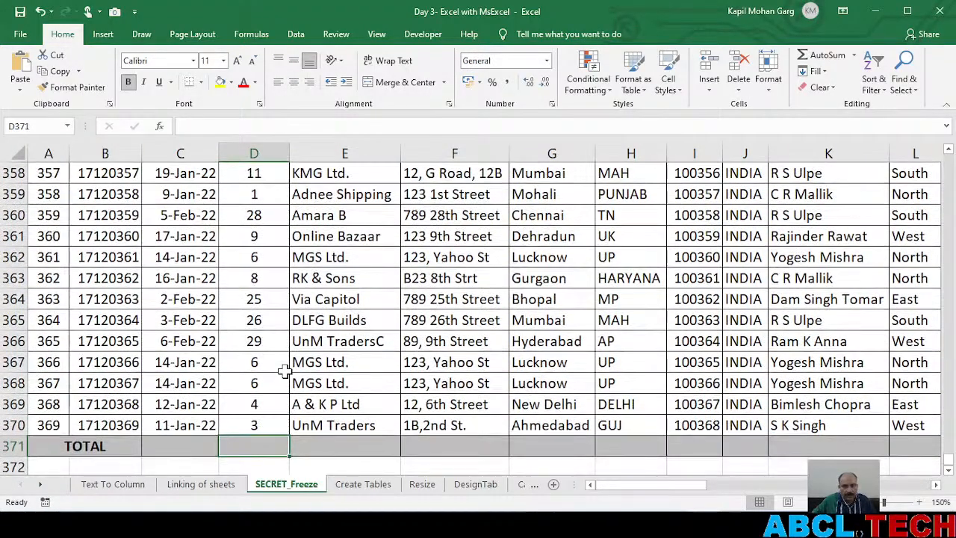
pyautogui.hotkey('ctrl', 'Up')
pyautogui.hotkey('ctrl', 'Up')
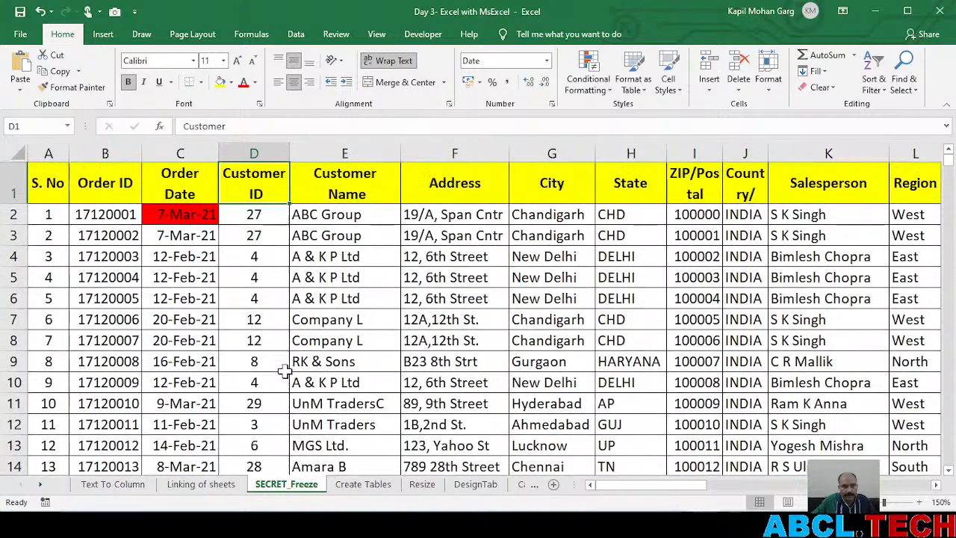
pyautogui.click(363, 485)
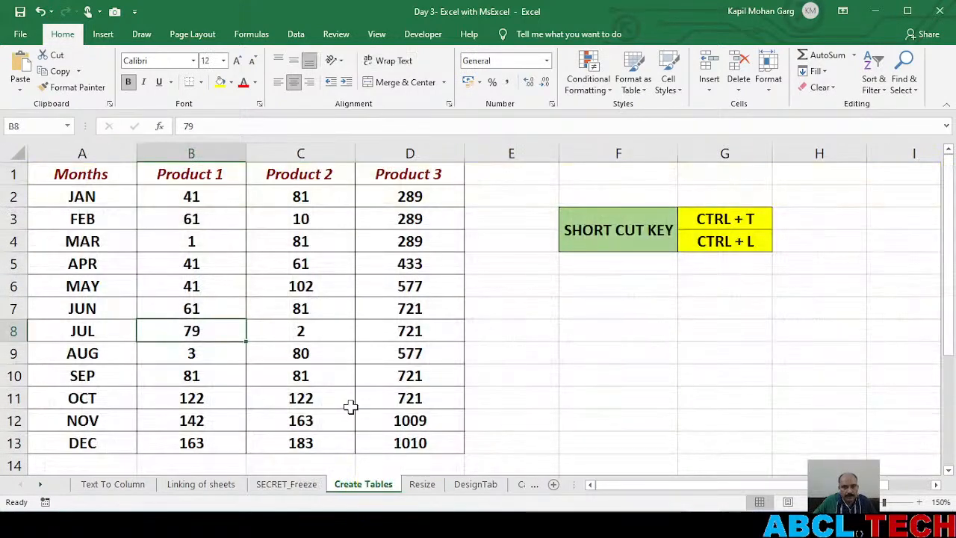
# Widen the sheet tab area to show every sheet name, and hide the SECRET_Freeze sheet
pyautogui.click(289, 486)
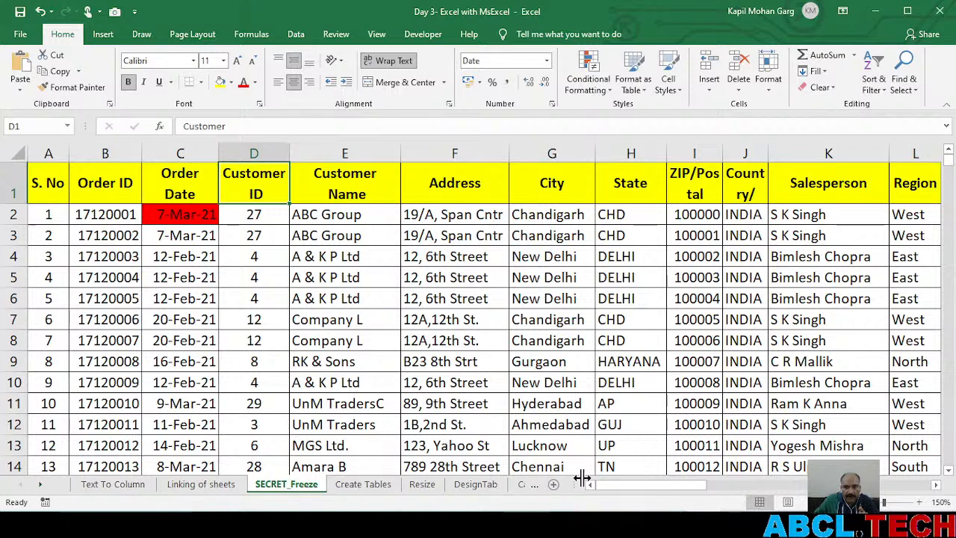
pyautogui.moveTo(576, 483); pyautogui.dragTo(749, 482)
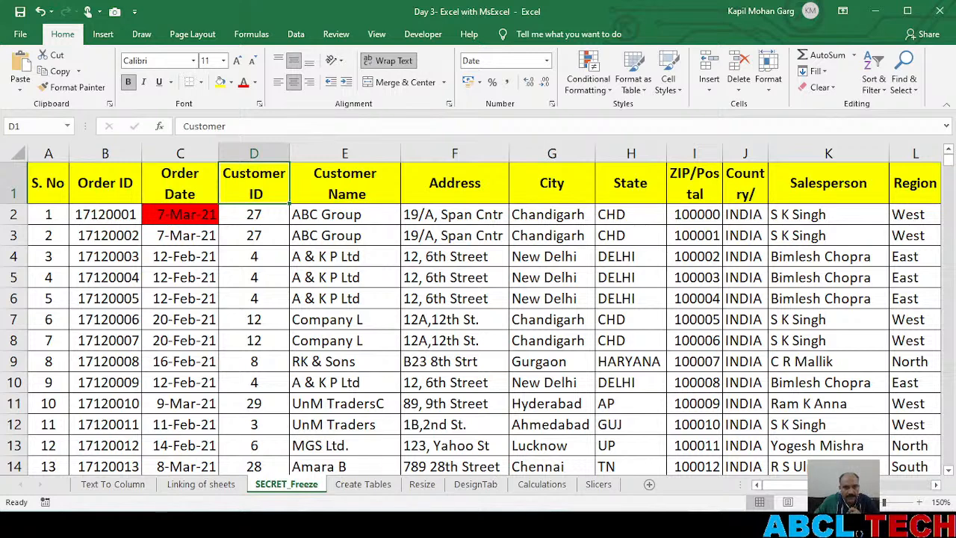
pyautogui.rightClick(284, 489)
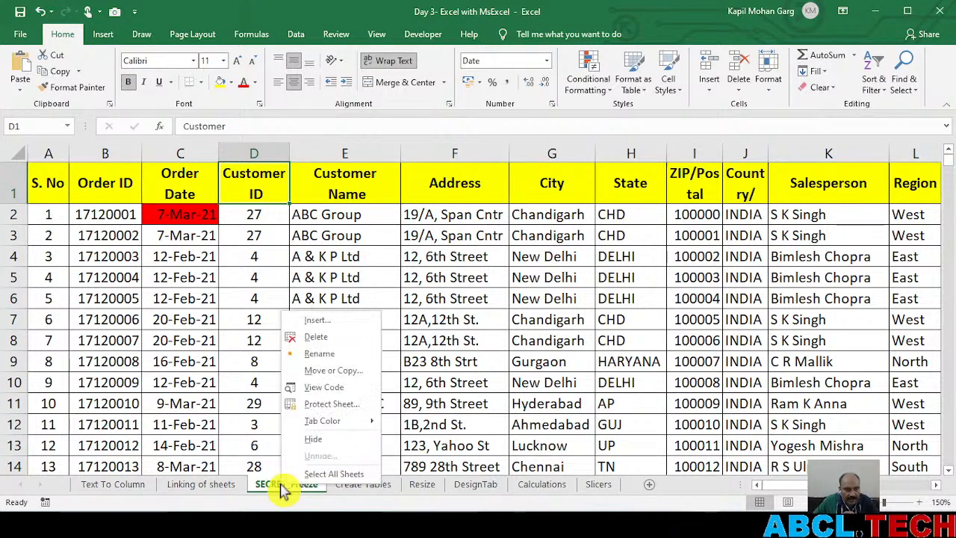
pyautogui.click(318, 440)
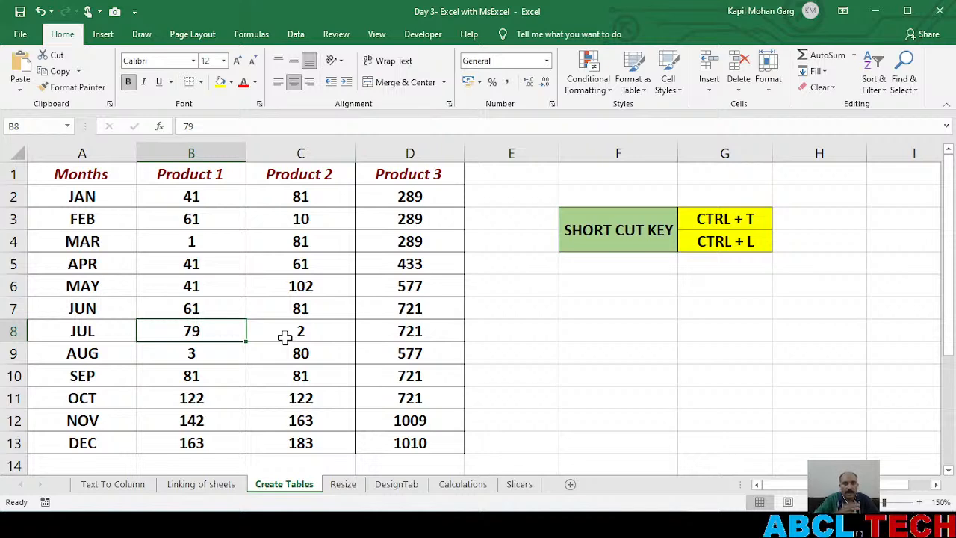
# Unhide the SECRET_Freeze sheet
pyautogui.rightClick(276, 487)
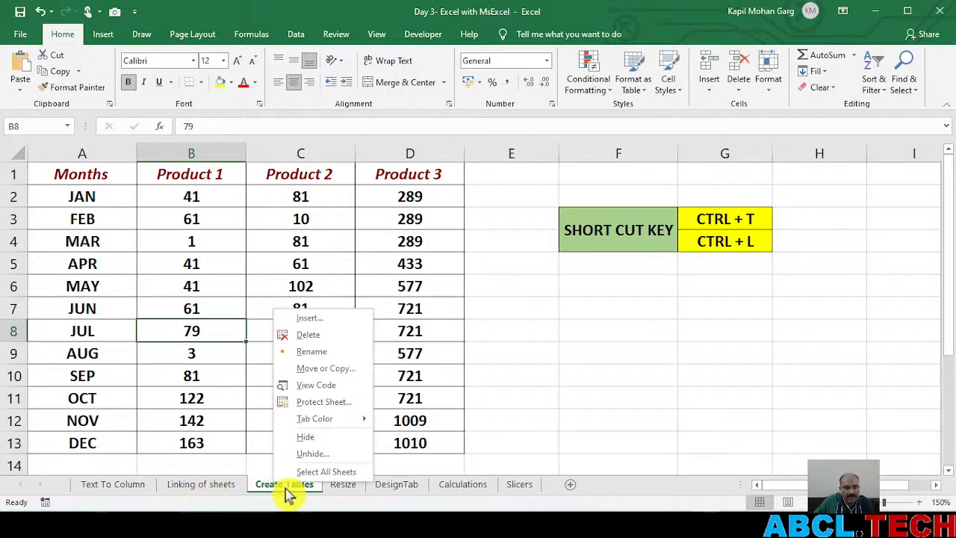
pyautogui.click(340, 456)
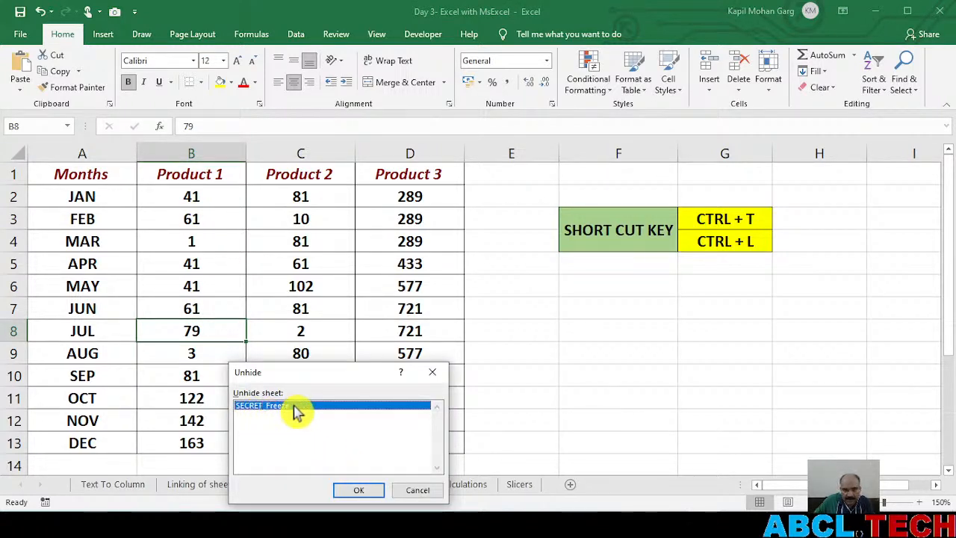
pyautogui.click(357, 490)
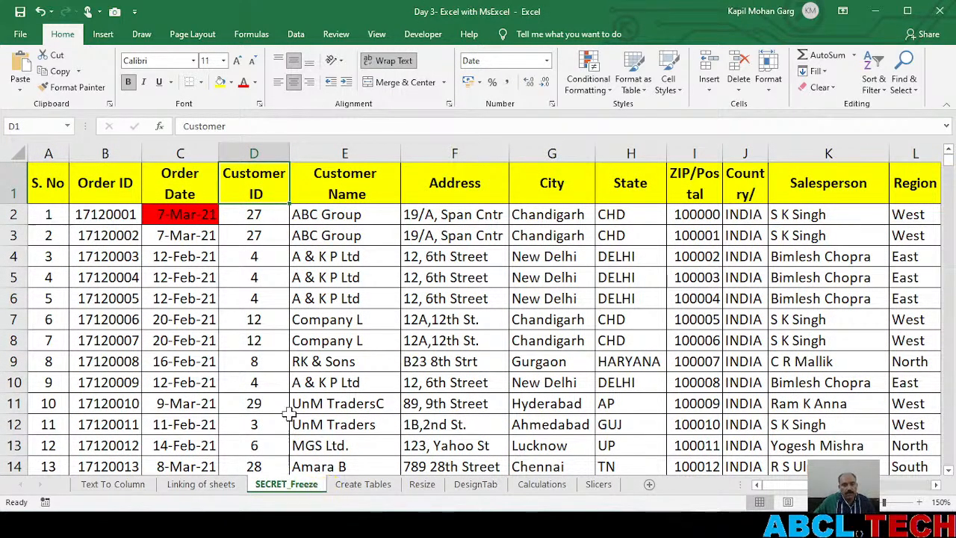
# Group the SECRET_Freeze and Create Tables sheets and hide both together
pyautogui.keyDown('ctrl'); pyautogui.click(362, 487); pyautogui.keyUp('ctrl')
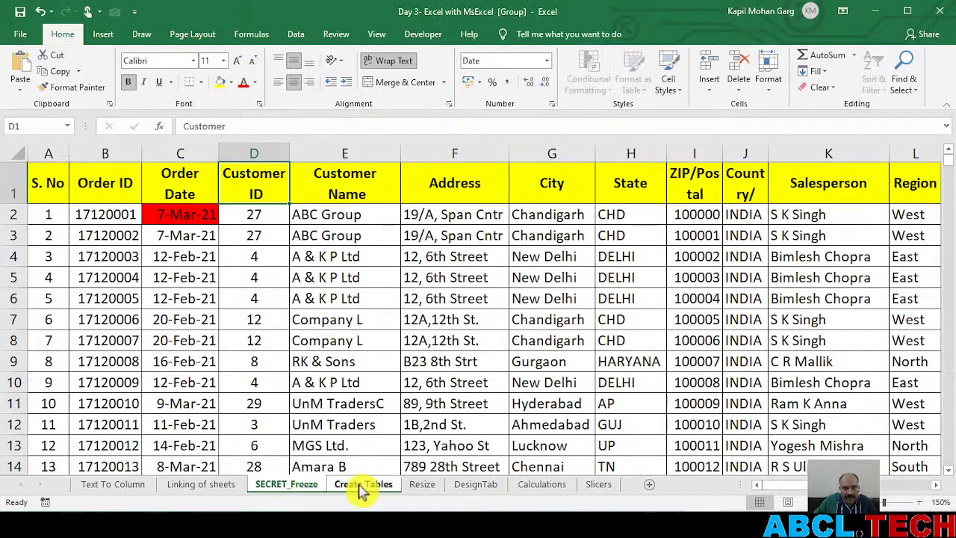
pyautogui.click(269, 486)
pyautogui.click(220, 487)
pyautogui.click(286, 487)
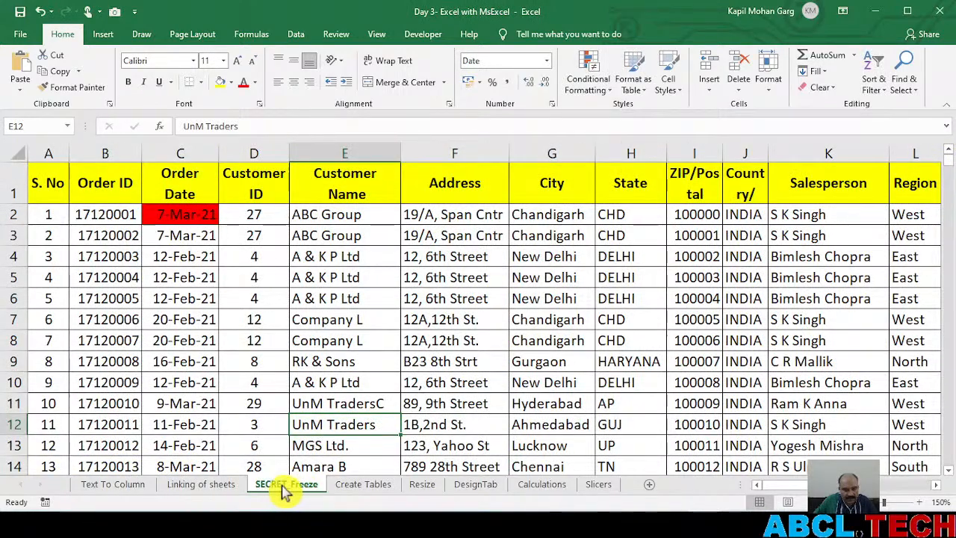
pyautogui.keyDown('ctrl'); pyautogui.click(358, 487); pyautogui.keyUp('ctrl')
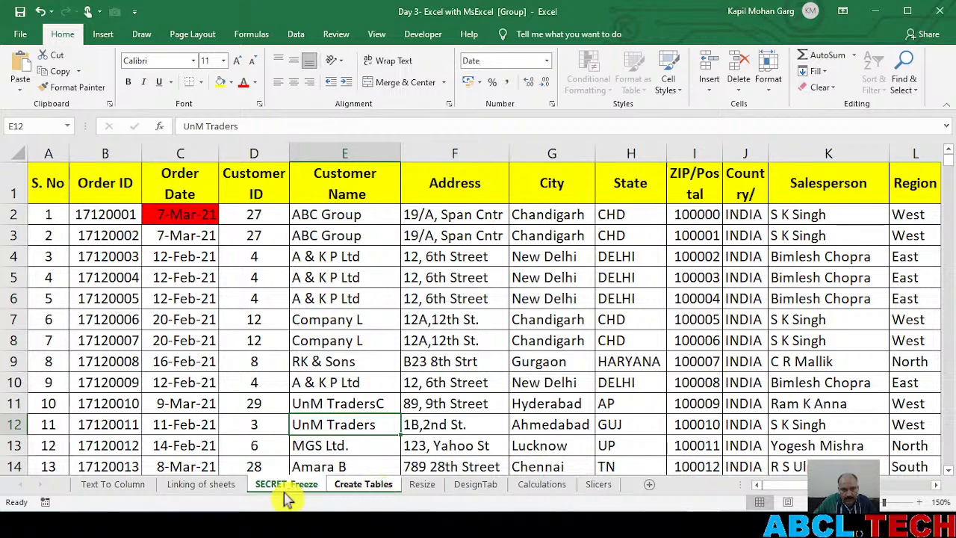
pyautogui.rightClick(348, 487)
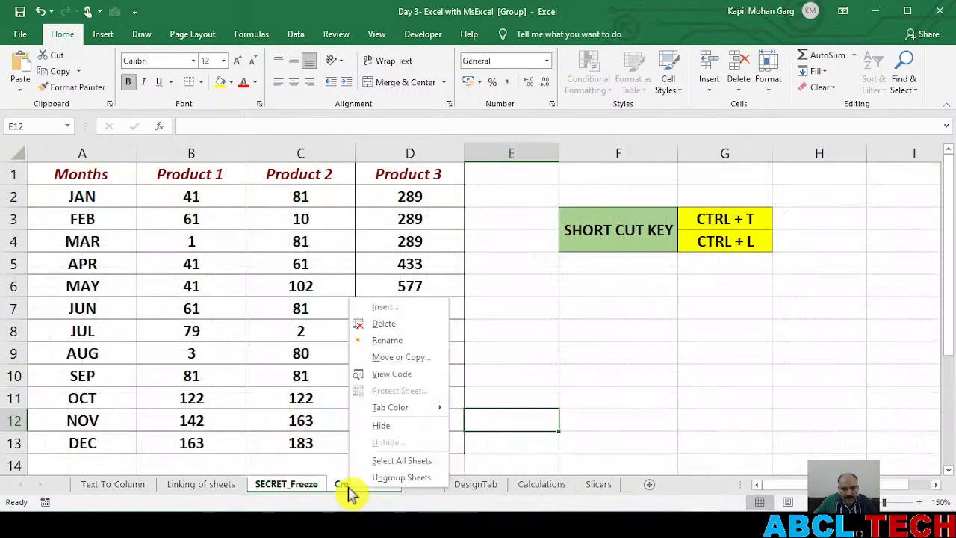
pyautogui.click(411, 430)
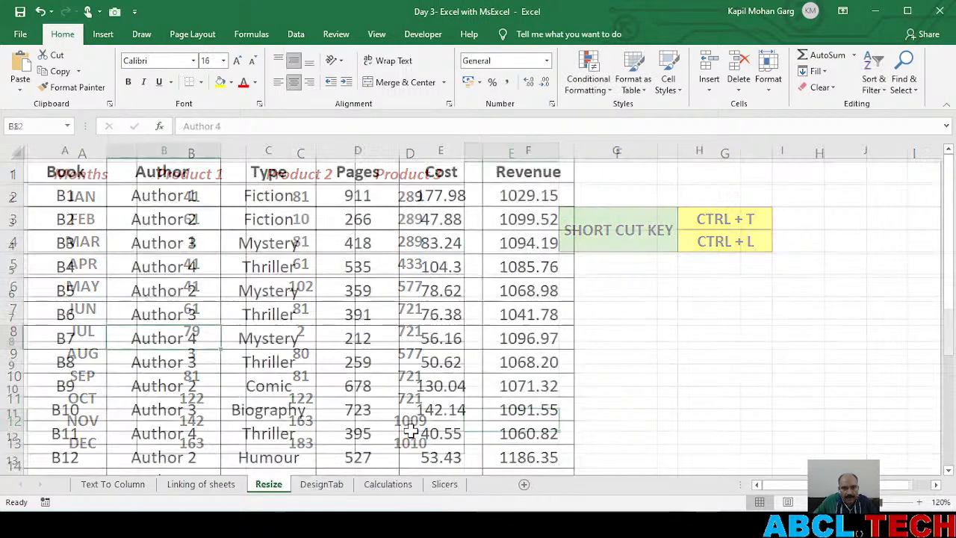
# Review the hidden sheets offered for unhiding from the Resize sheet, and restore SECRET_Freeze
pyautogui.click(267, 484)
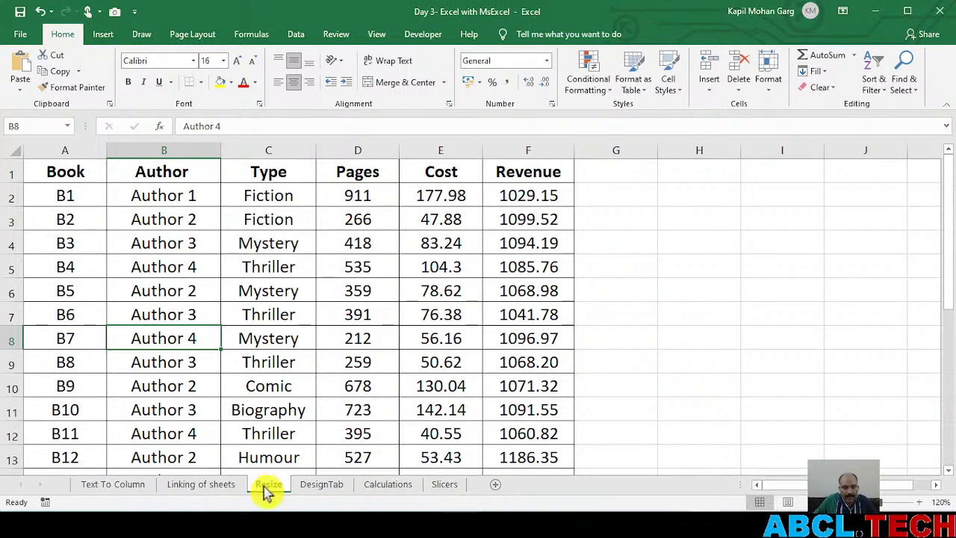
pyautogui.click(214, 487)
pyautogui.click(257, 487)
pyautogui.rightClick(263, 490)
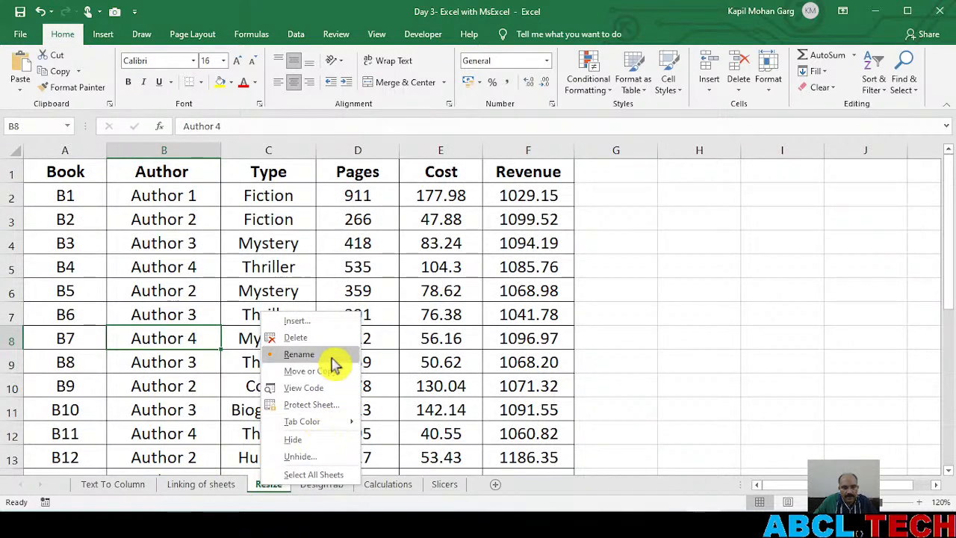
pyautogui.click(311, 457)
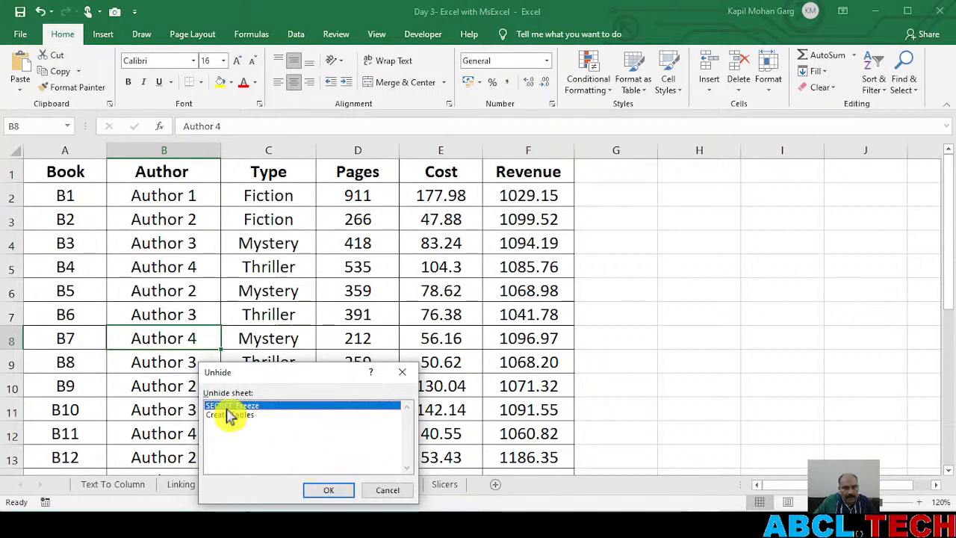
pyautogui.click(230, 416)
pyautogui.click(251, 405)
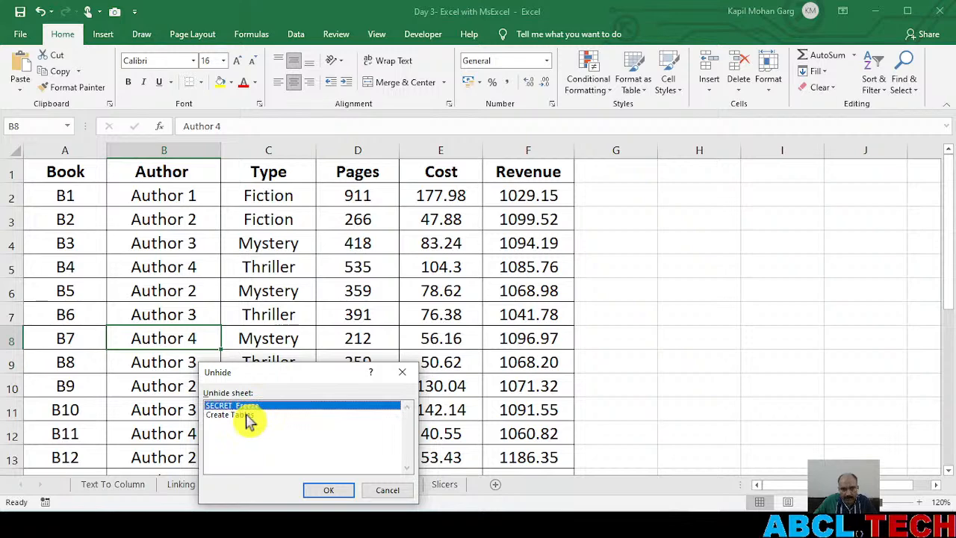
pyautogui.click(249, 415)
pyautogui.click(250, 406)
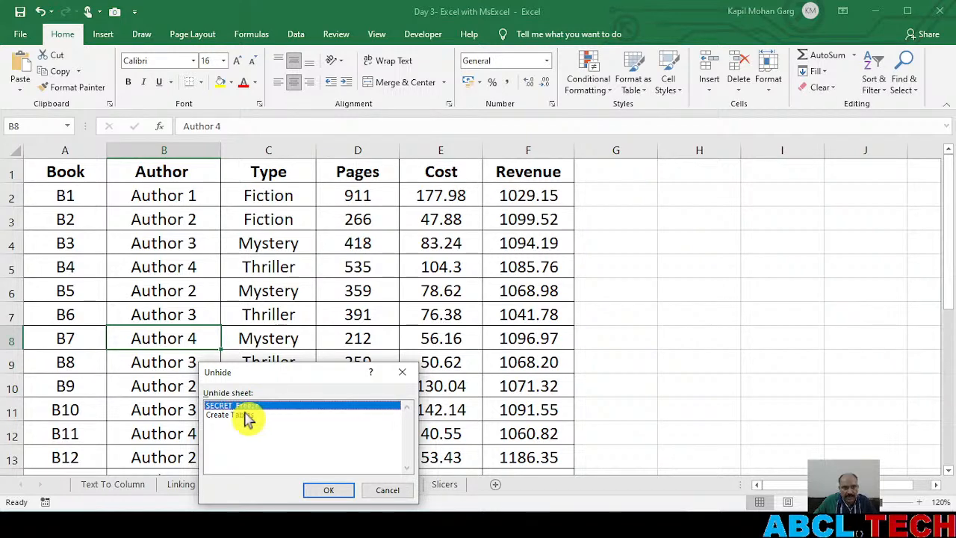
pyautogui.click(326, 495)
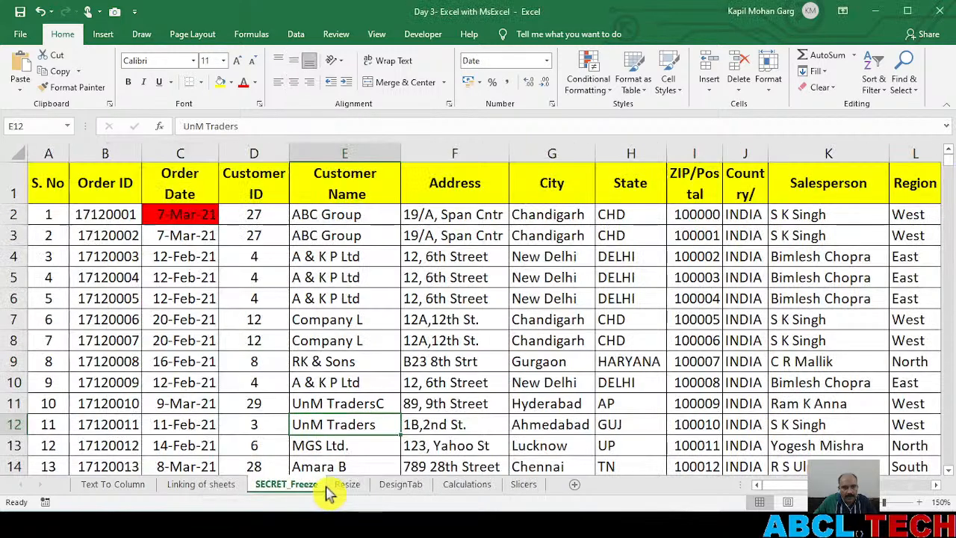
# Unhide the Create Tables sheet
pyautogui.rightClick(299, 487)
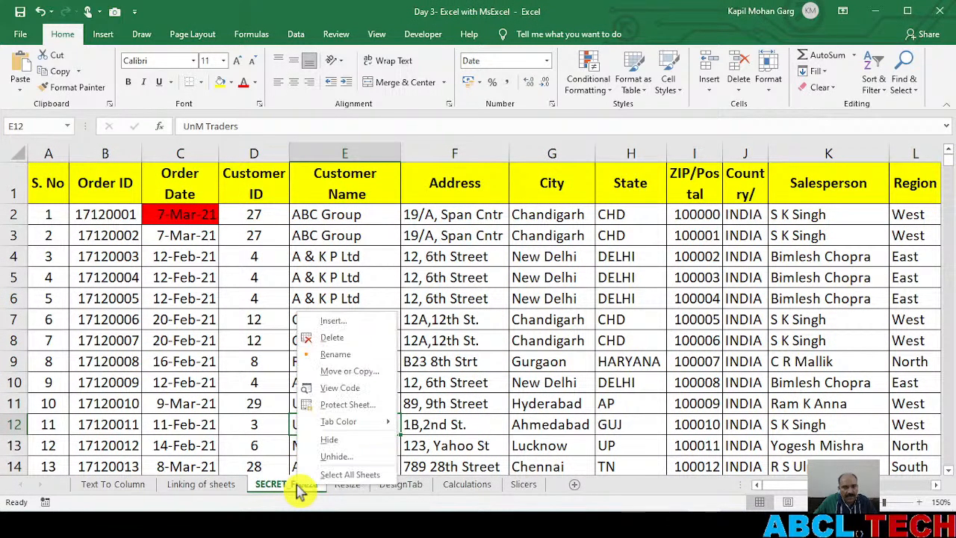
pyautogui.click(338, 457)
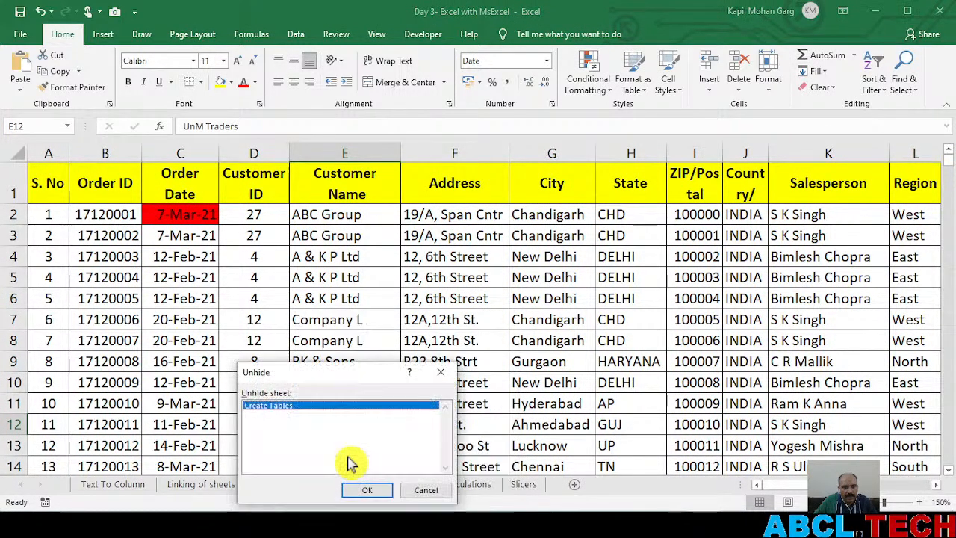
pyautogui.click(367, 490)
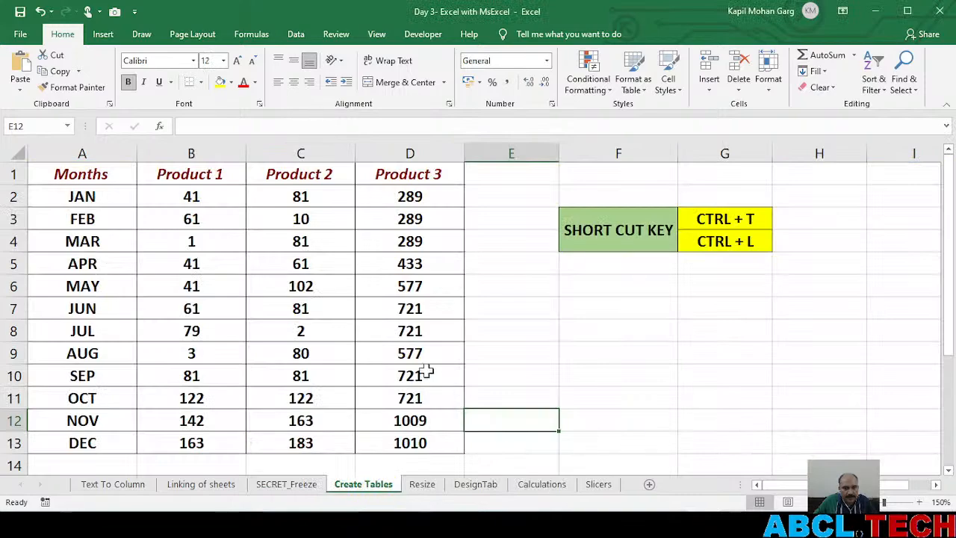
# Return to the SECRET_Freeze sheet and look through its order records
pyautogui.click(305, 486)
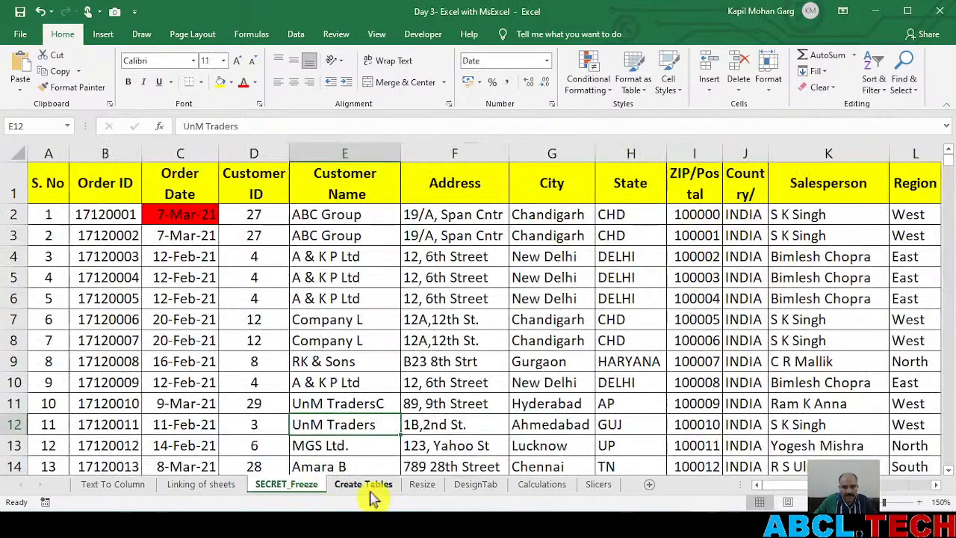
pyautogui.scroll(-3, 316, 404)
pyautogui.scroll(3, 316, 404)
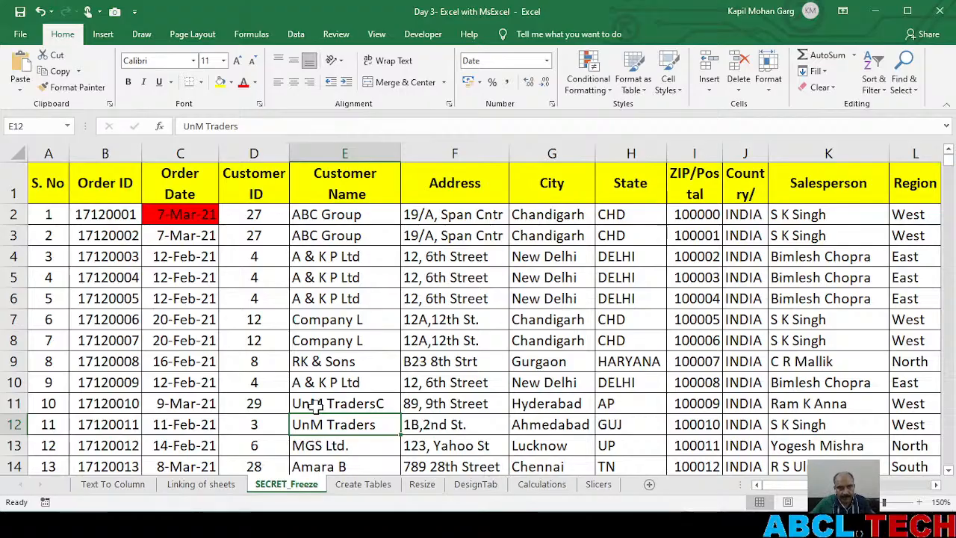
# Examine the order records down the sheet and across to the Product Name and Category columns, comparing them with the header row
pyautogui.scroll(-7, 269, 325)
pyautogui.scroll(7, 269, 325)
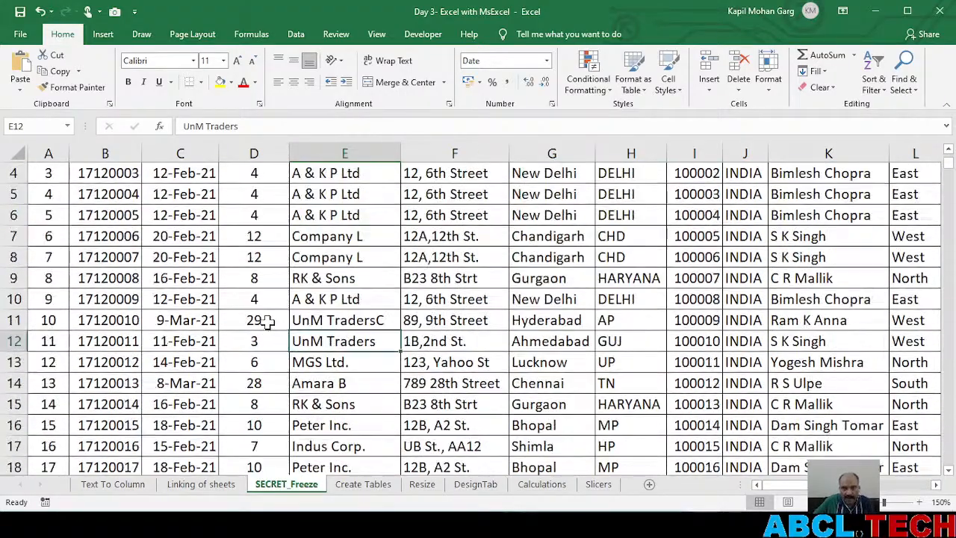
pyautogui.scroll(-16, 268, 322)
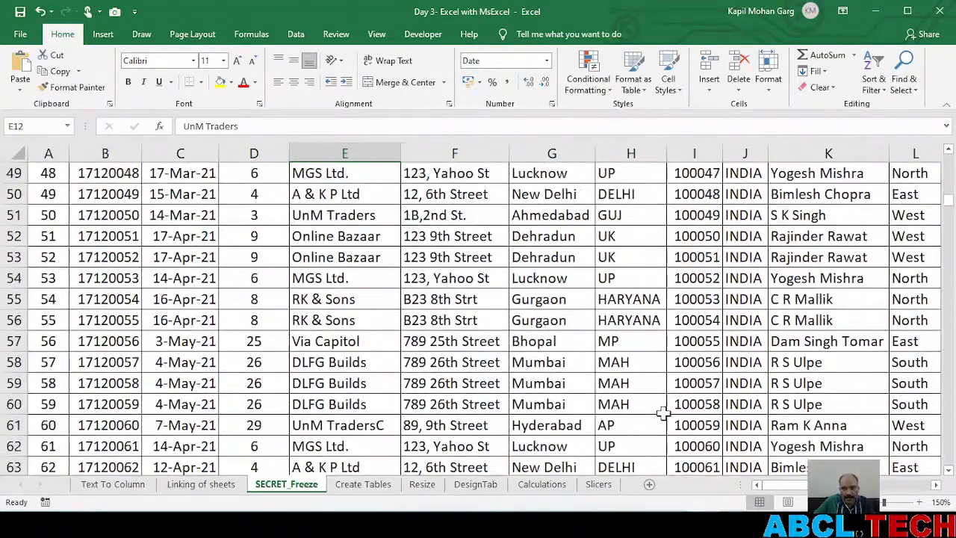
pyautogui.moveTo(741, 485); pyautogui.dragTo(915, 505)
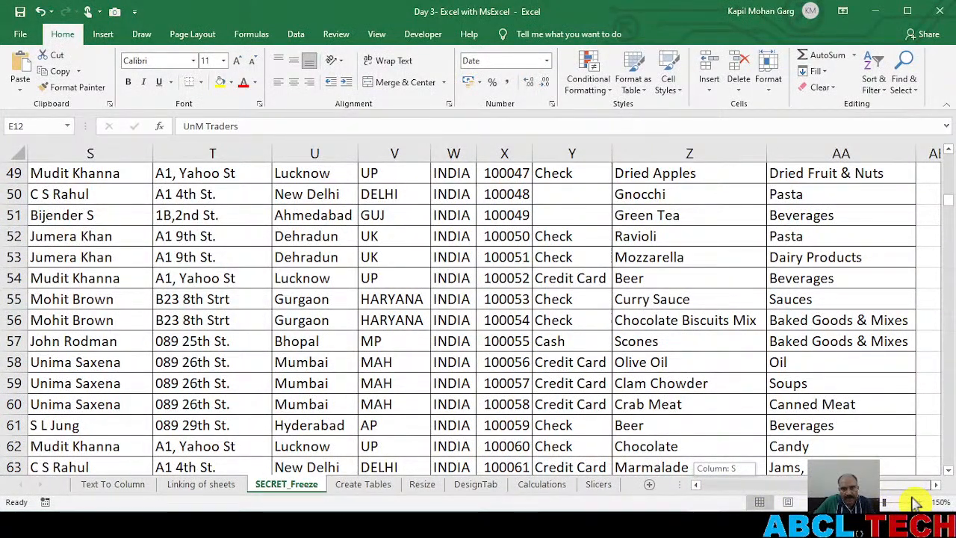
pyautogui.click(635, 173)
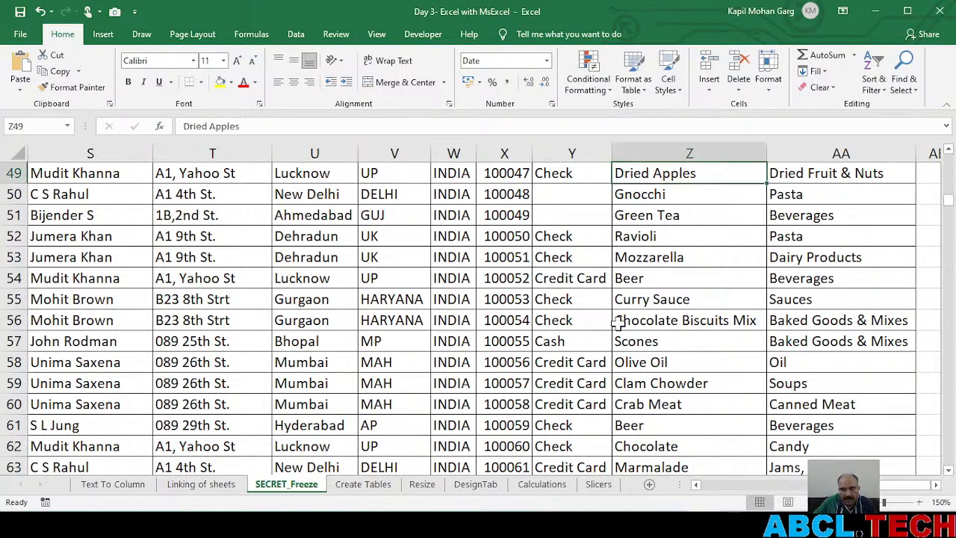
pyautogui.scroll(4, 619, 306)
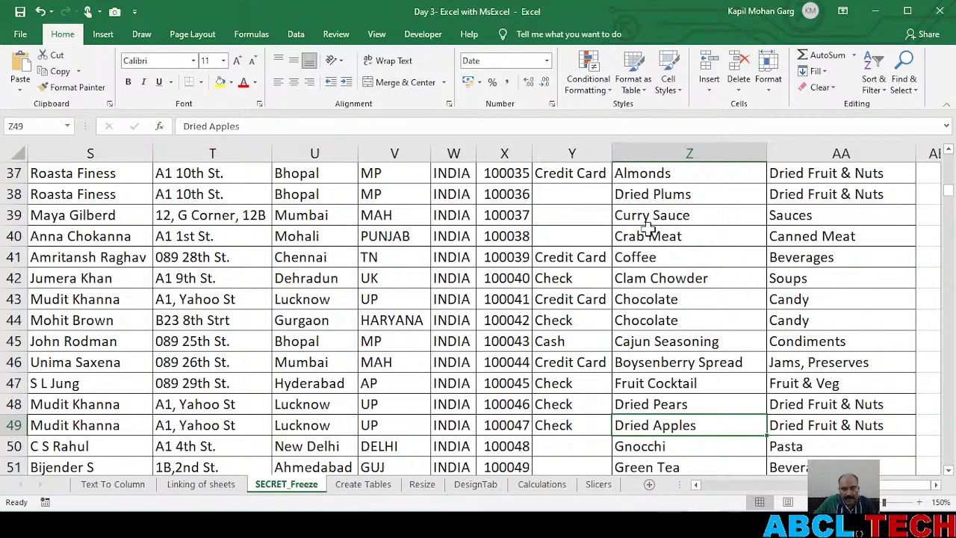
pyautogui.click(825, 189)
pyautogui.scroll(12, 825, 188)
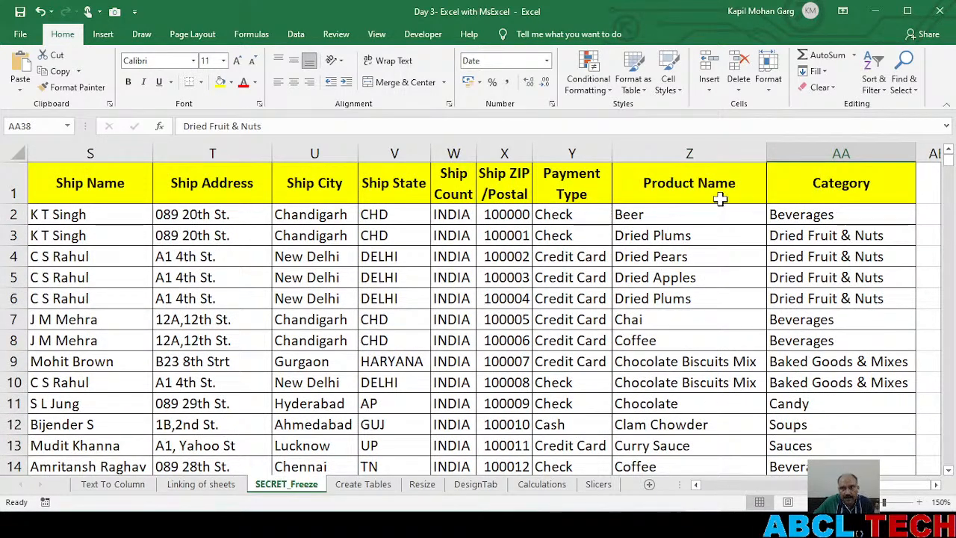
pyautogui.scroll(-13, 750, 241)
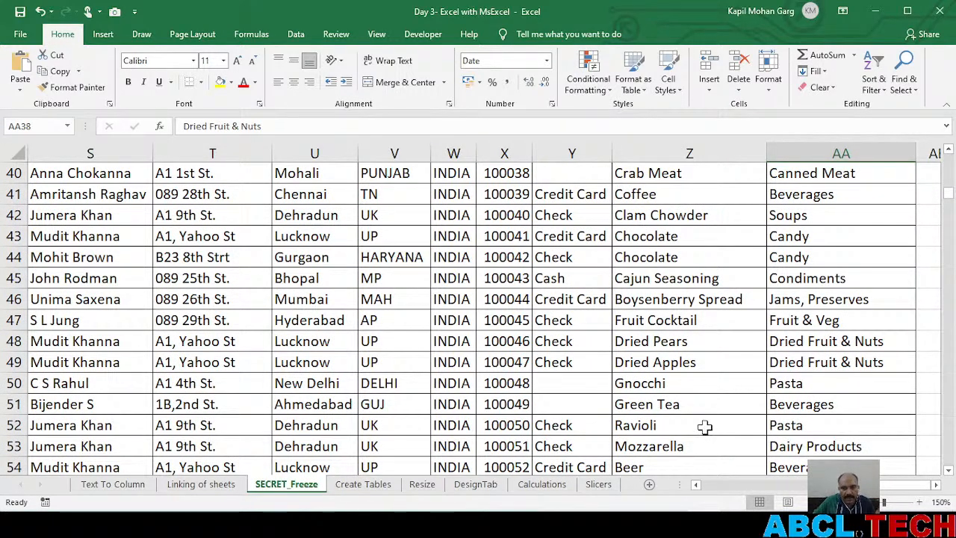
# Go back to the first columns and look at the S. No, Order ID and Order Date fields beside their headers
pyautogui.moveTo(884, 489); pyautogui.dragTo(660, 479)
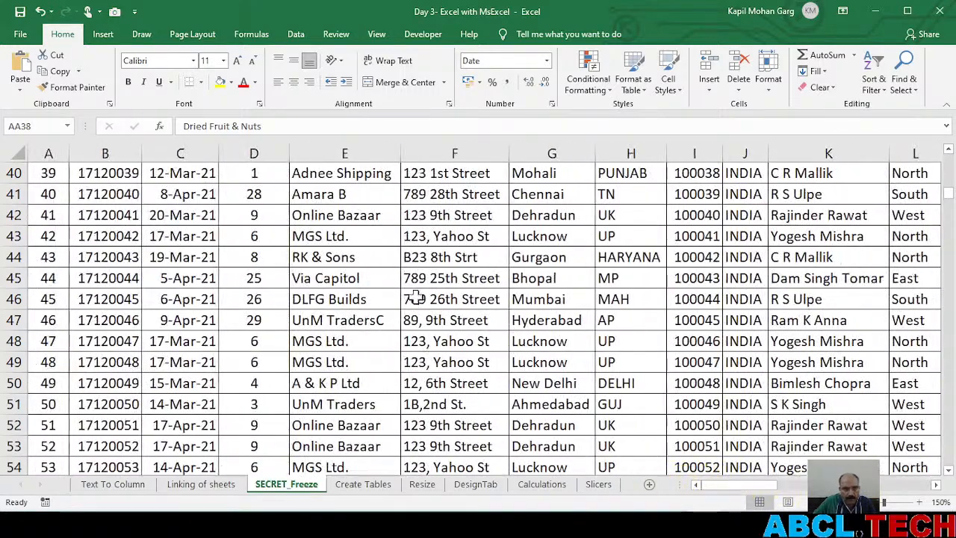
pyautogui.click(48, 155)
pyautogui.click(104, 153)
pyautogui.scroll(13, 99, 230)
pyautogui.click(106, 184)
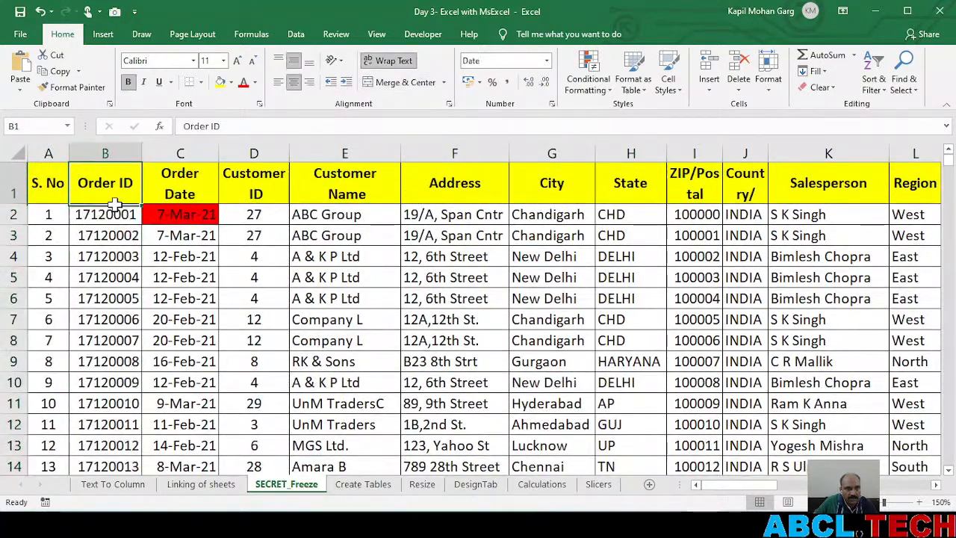
pyautogui.click(188, 275)
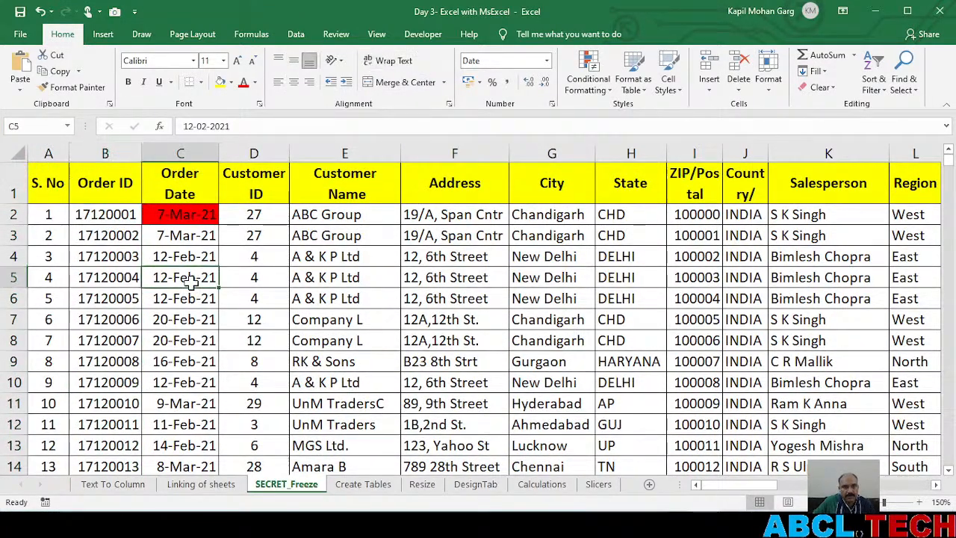
# Look through the Customer ID values far down the order list, checking whether the headers stay in view, and return to the first record
pyautogui.click(251, 209)
pyautogui.scroll(-7, 246, 363)
pyautogui.scroll(6, 244, 362)
pyautogui.scroll(1, 244, 362)
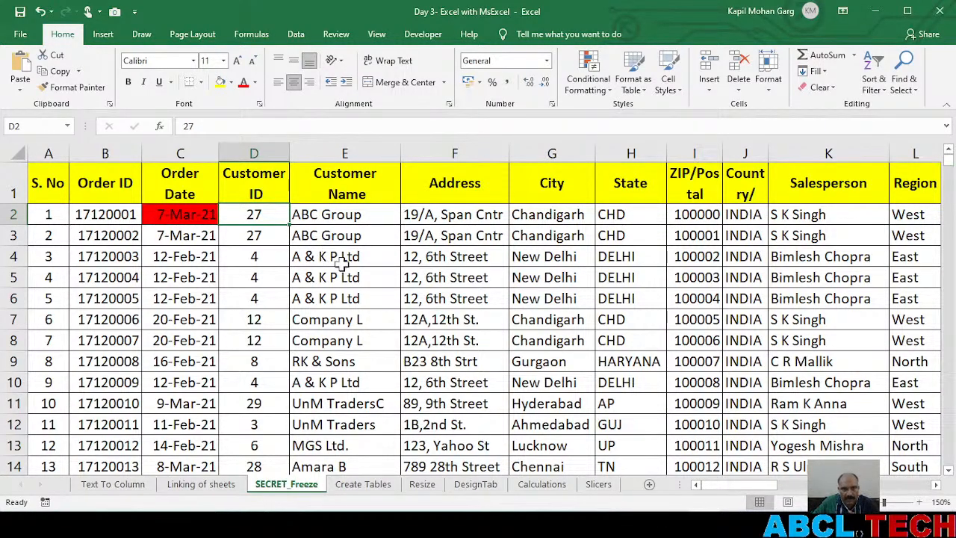
pyautogui.scroll(-20, 333, 257)
pyautogui.scroll(-20, 339, 278)
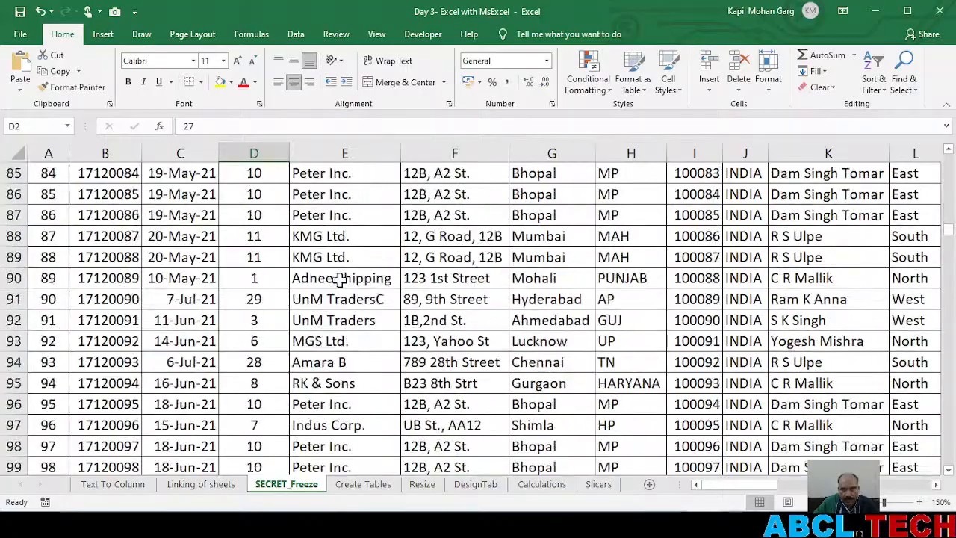
pyautogui.scroll(-11, 339, 282)
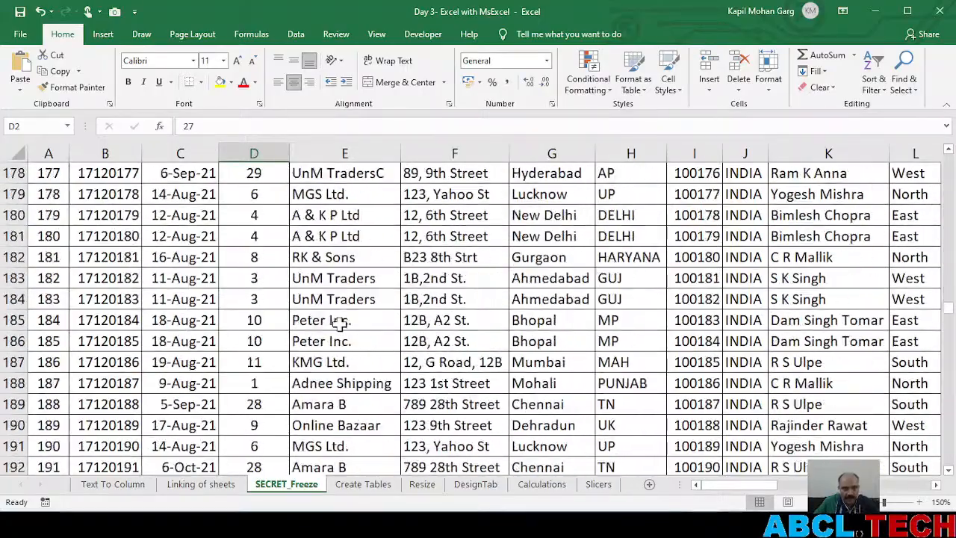
pyautogui.scroll(20, 340, 322)
pyautogui.scroll(20, 340, 341)
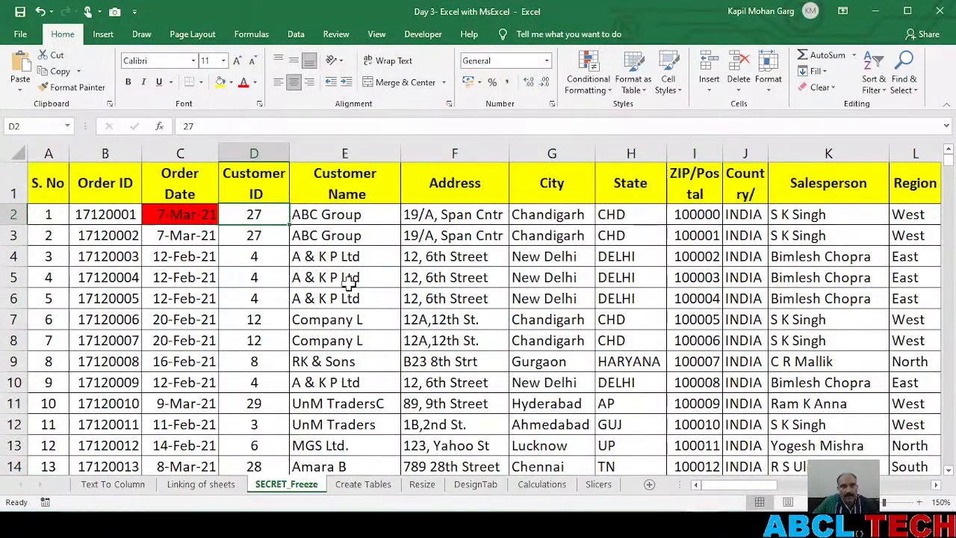
# Freeze the top row of the SECRET_Freeze sheet
pyautogui.click(366, 36)
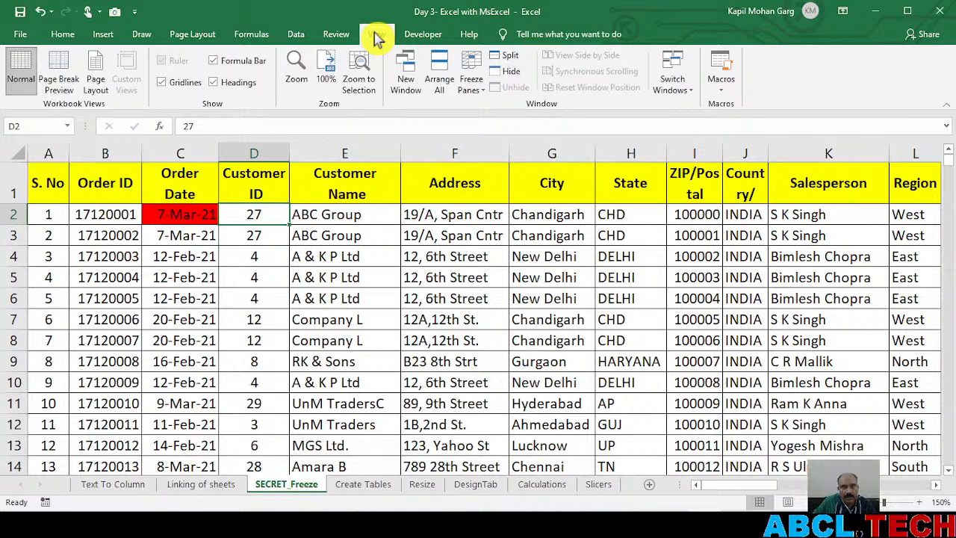
pyautogui.click(478, 89)
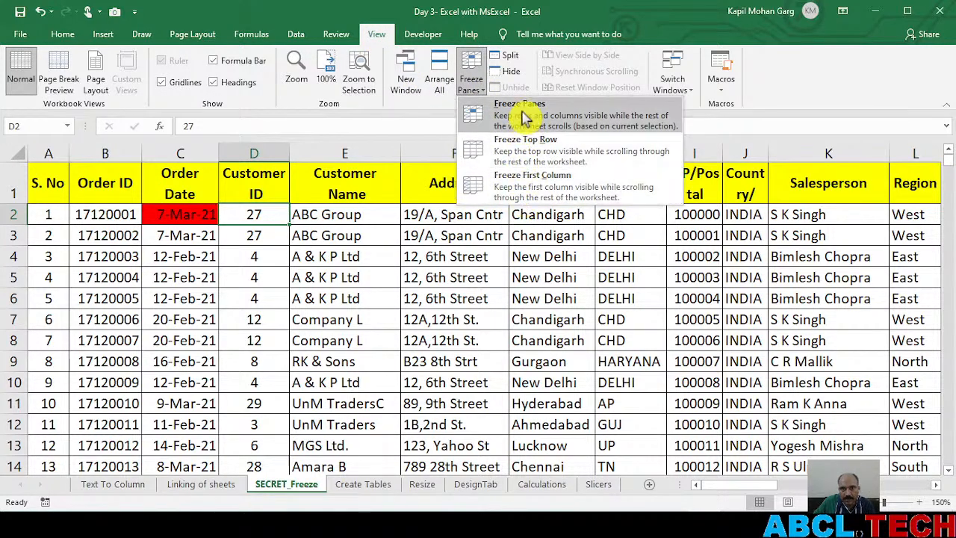
pyautogui.click(526, 156)
# Review the order records down the sheet with the header row frozen, and return to the first record
pyautogui.scroll(-3, 304, 281)
pyautogui.scroll(-17, 303, 281)
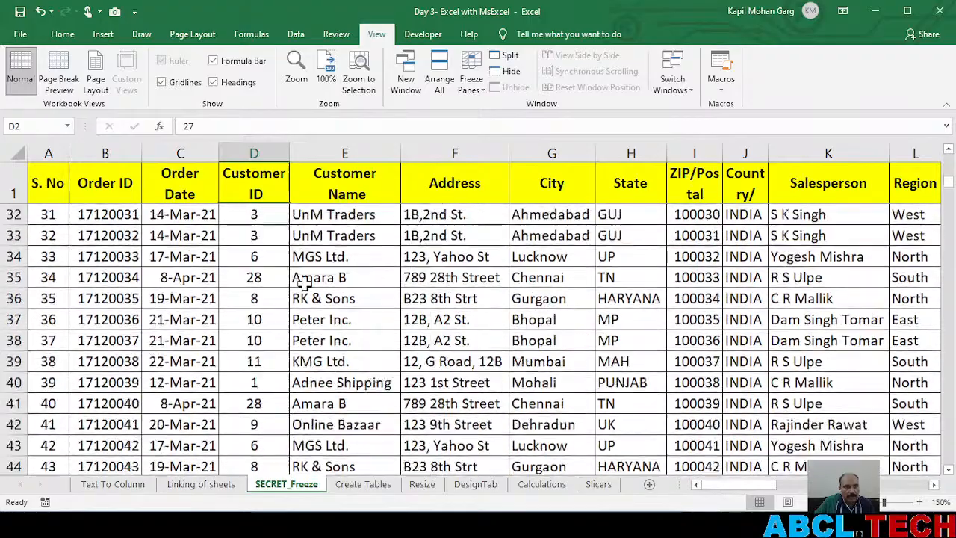
pyautogui.scroll(-20, 304, 281)
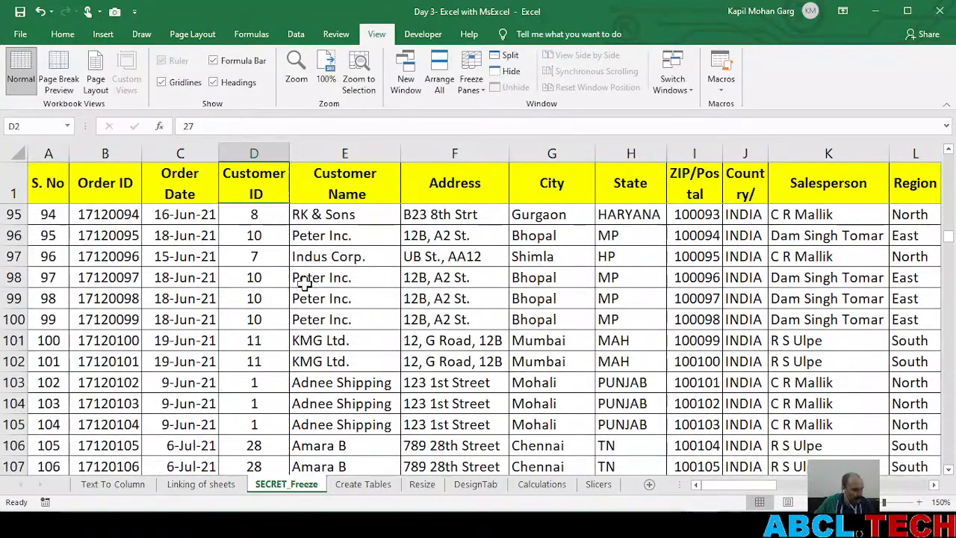
pyautogui.scroll(-5, 303, 281)
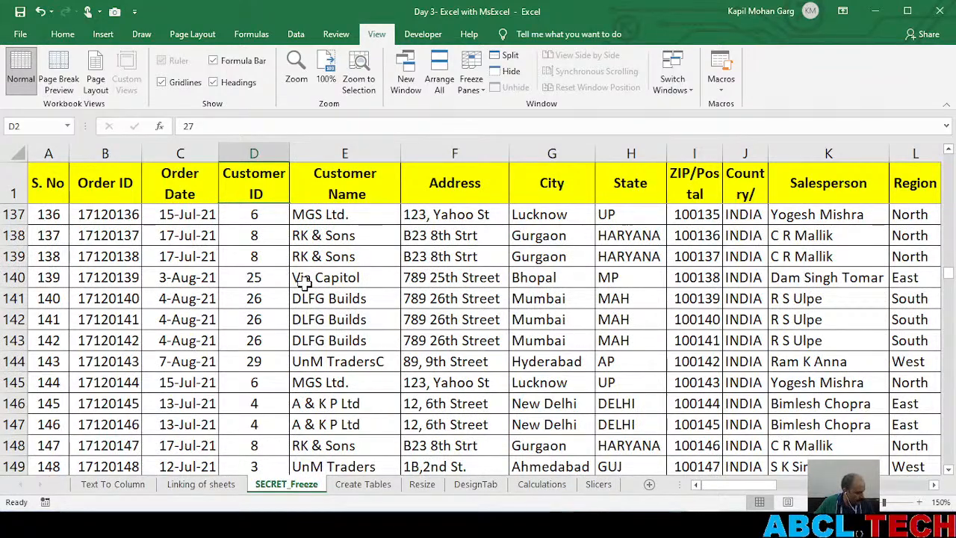
pyautogui.scroll(-4, 303, 281)
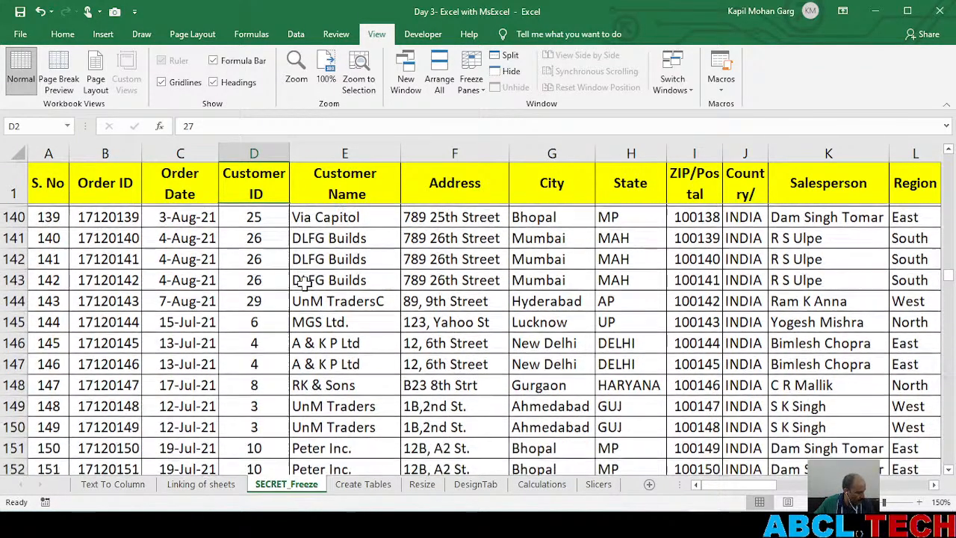
pyautogui.scroll(-15, 303, 281)
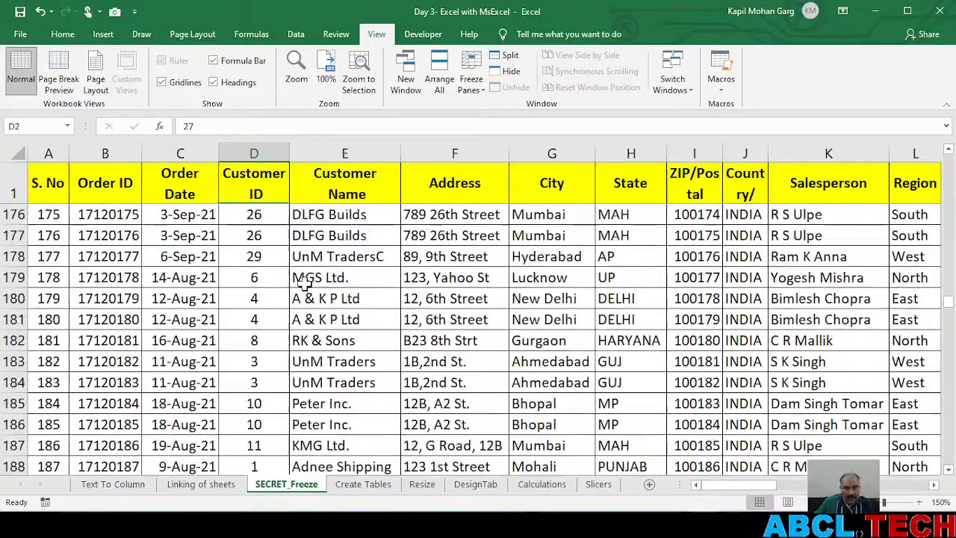
pyautogui.scroll(7, 303, 281)
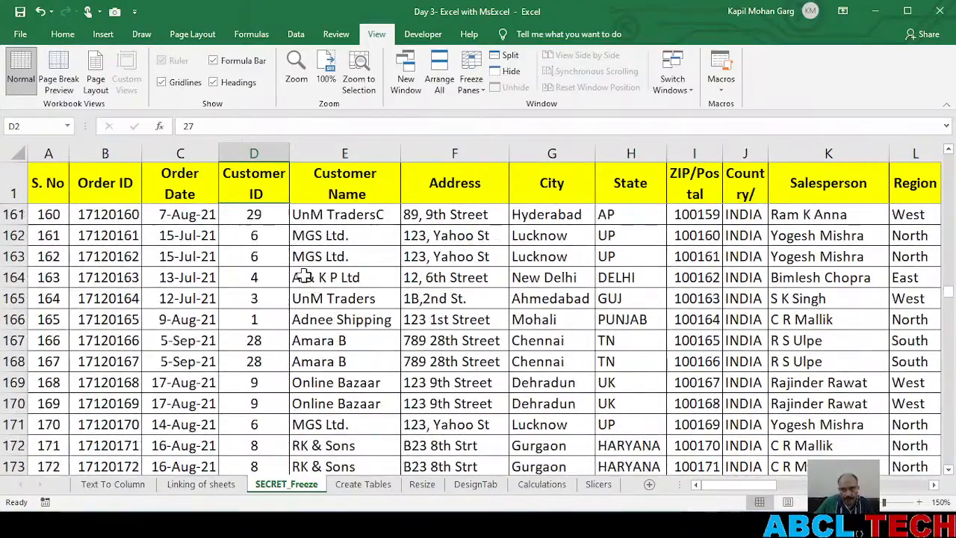
pyautogui.scroll(20, 303, 281)
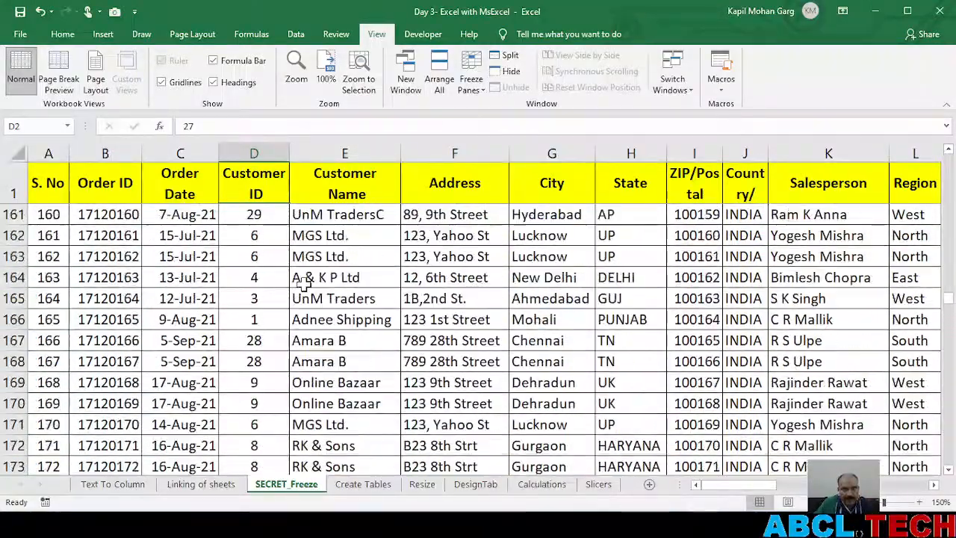
pyautogui.scroll(20, 303, 281)
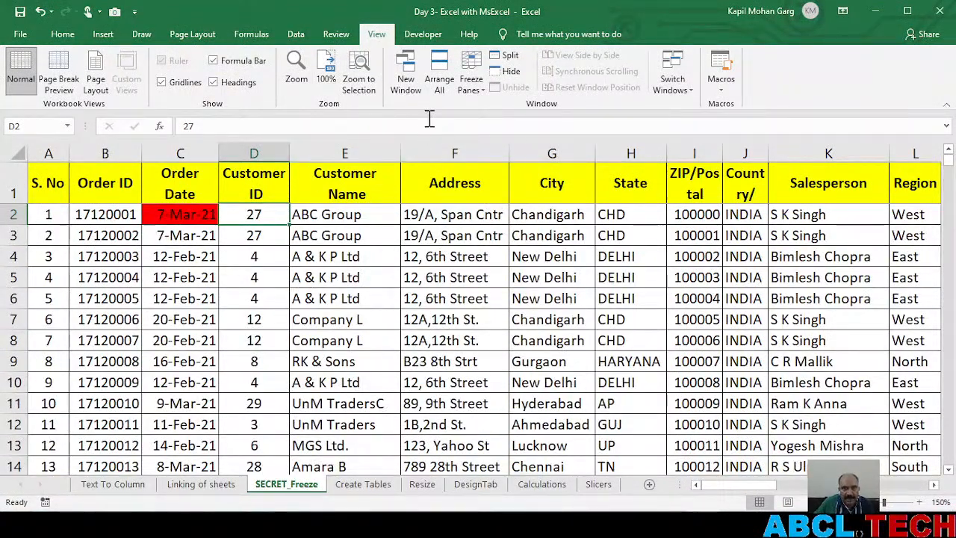
# Unfreeze the panes and check how the header row scrolls
pyautogui.click(471, 77)
pyautogui.click(469, 102)
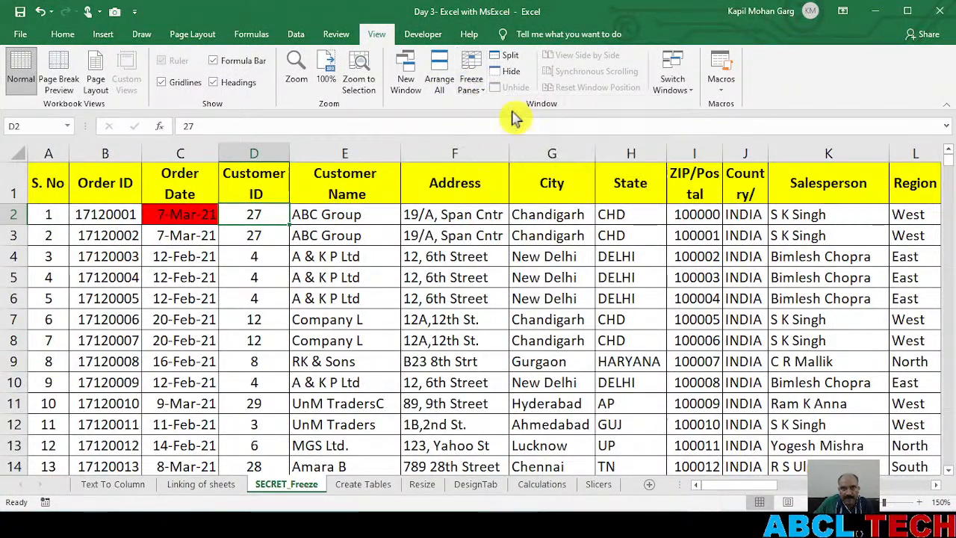
pyautogui.scroll(-10, 422, 284)
pyautogui.scroll(10, 422, 283)
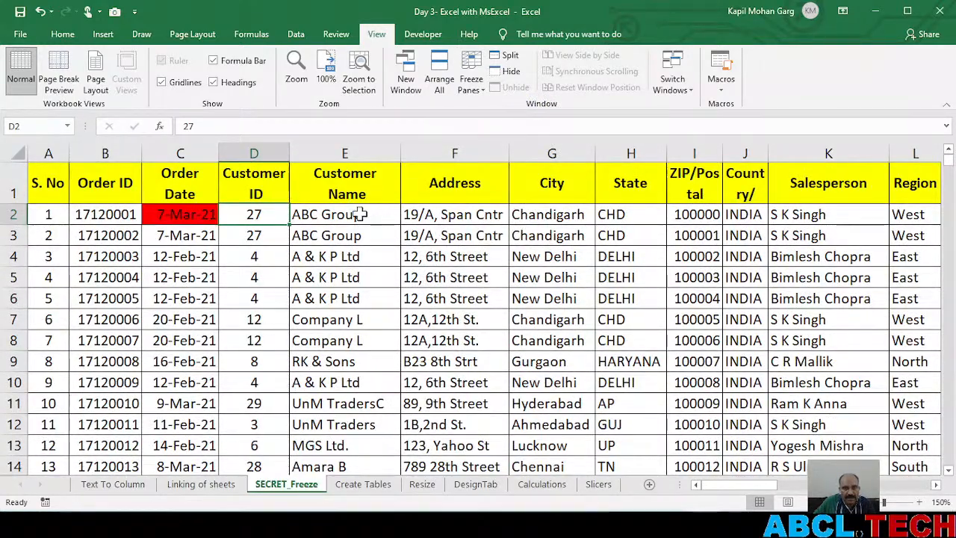
# Freeze the first column and test it by moving along row 2 through the Category column and back to cell A2
pyautogui.click(472, 78)
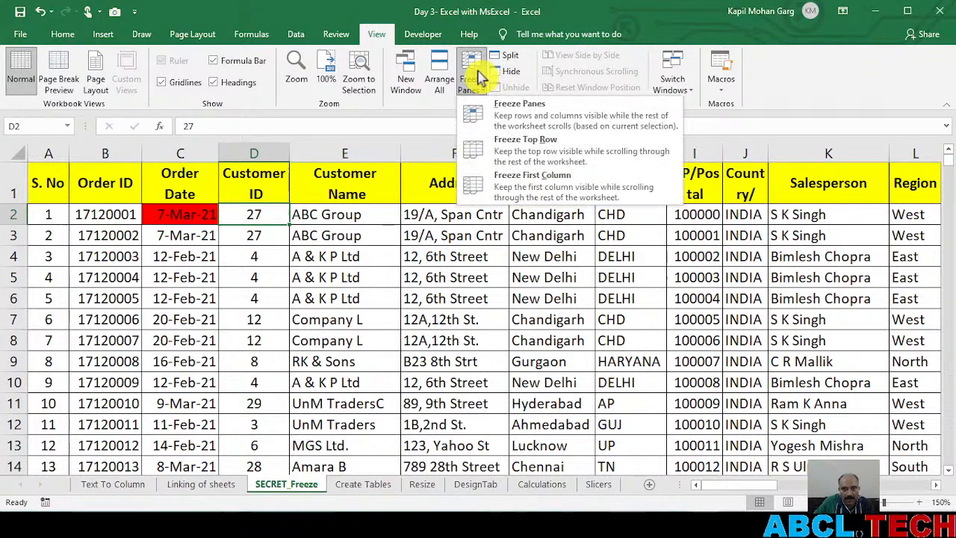
pyautogui.click(544, 188)
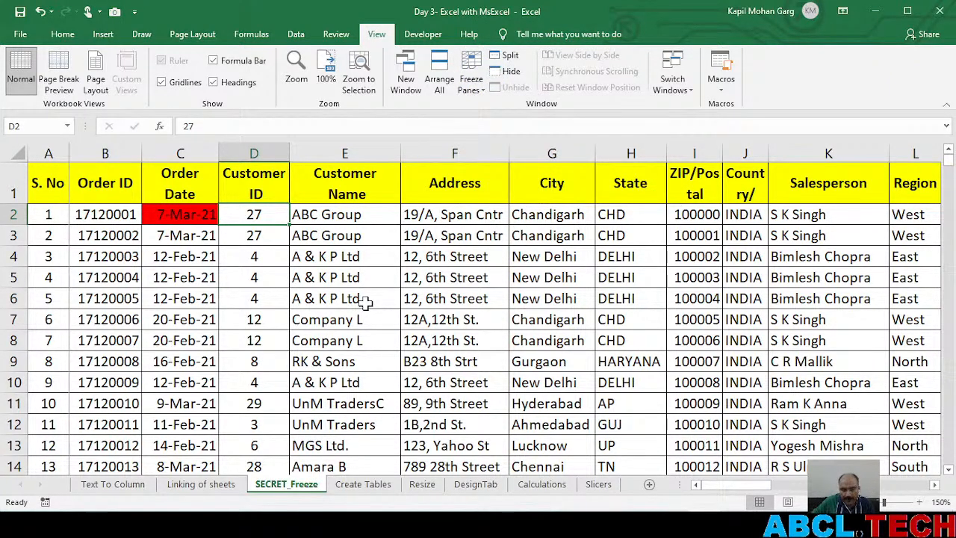
pyautogui.press('Right')
pyautogui.press('Right')
pyautogui.press('Right')
pyautogui.press('Right')
pyautogui.press('Right')
pyautogui.press('Right')
pyautogui.press('Right')
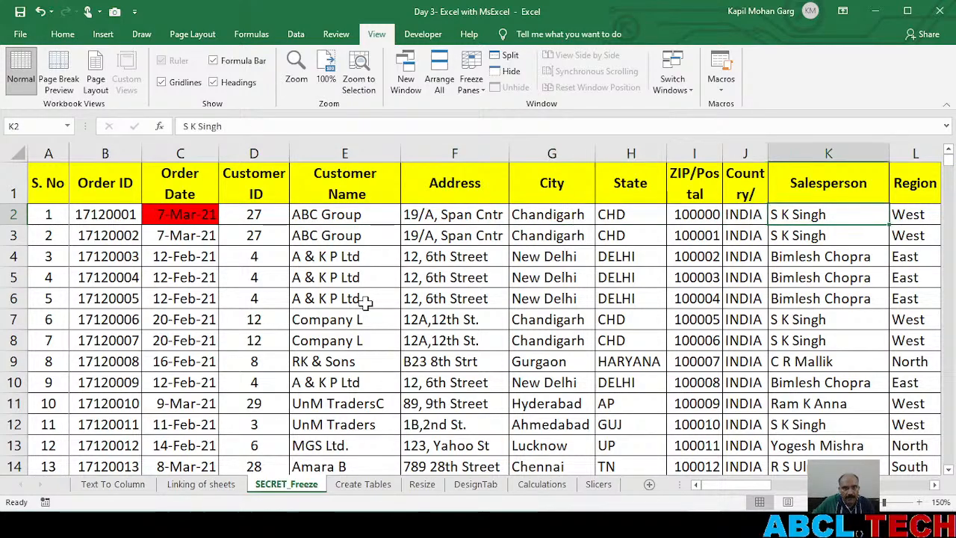
pyautogui.press('Right')
pyautogui.press('Right')
pyautogui.press('Right')
pyautogui.press('Right')
pyautogui.press('Right')
pyautogui.press('Right')
pyautogui.press('Right')
pyautogui.press('Right')
pyautogui.press('Right')
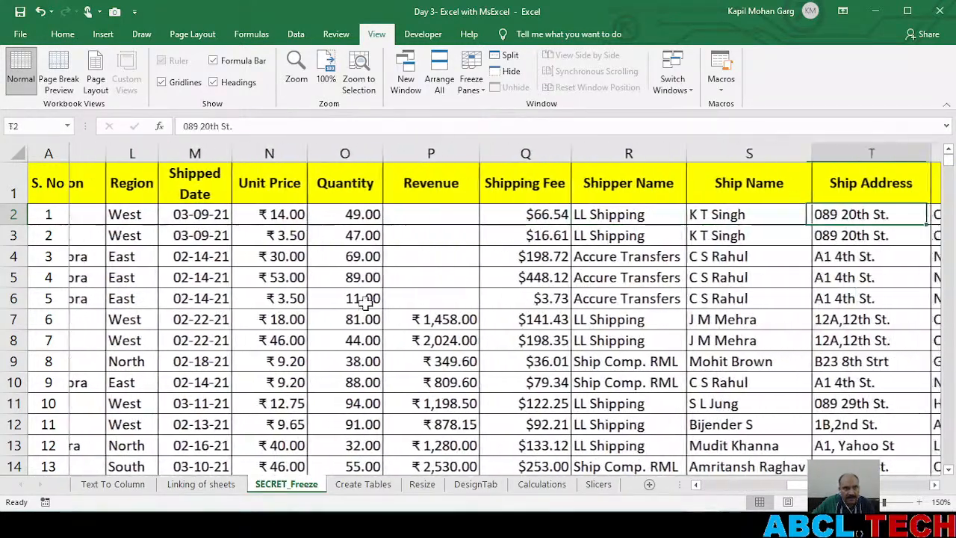
pyautogui.press('Right')
pyautogui.press('Right')
pyautogui.press('Right')
pyautogui.press('Right')
pyautogui.press('Right')
pyautogui.press('Right')
pyautogui.press('Right')
pyautogui.press('Right')
pyautogui.press('Right')
pyautogui.press('Left')
pyautogui.press('Left')
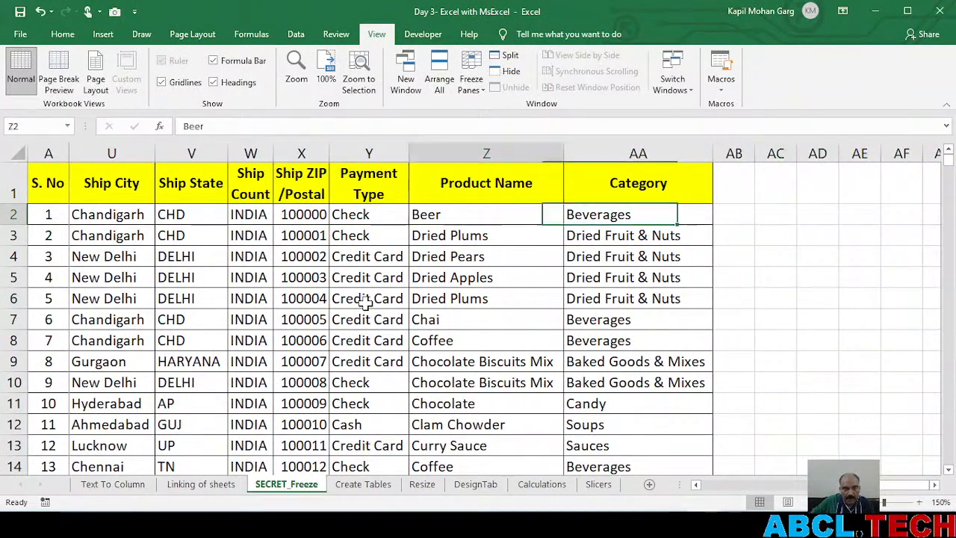
pyautogui.press('Left')
pyautogui.press('Left')
pyautogui.press('Left')
pyautogui.press('Left')
pyautogui.press('Left')
pyautogui.press('Left')
pyautogui.press('Left')
pyautogui.press('Left')
pyautogui.press('Left')
pyautogui.press('Left')
pyautogui.press('Left')
pyautogui.press('Left')
pyautogui.press('Left')
pyautogui.press('Left')
pyautogui.press('Left')
pyautogui.press('Left')
pyautogui.press('Left')
pyautogui.press('Left')
pyautogui.press('Left')
pyautogui.press('Left')
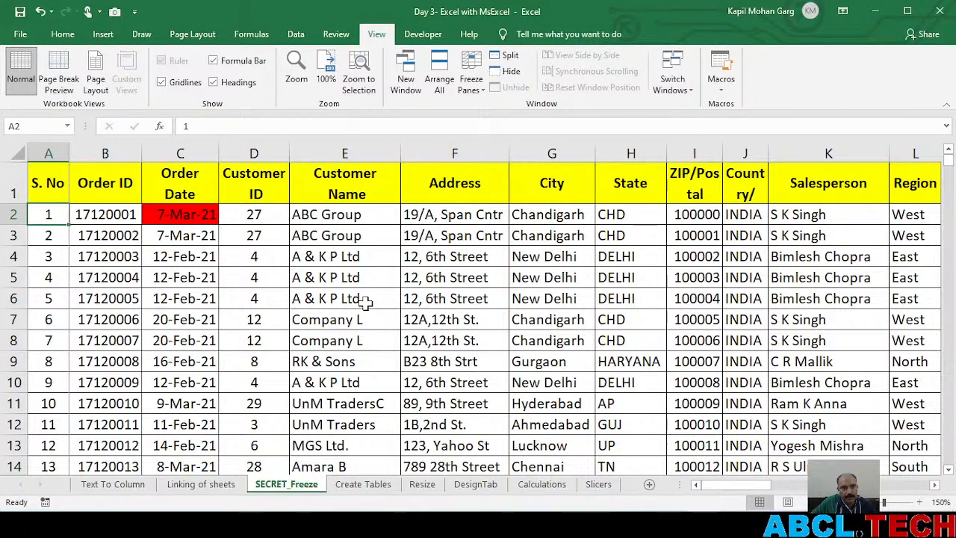
# Unfreeze the first column and select cell E6
pyautogui.click(472, 74)
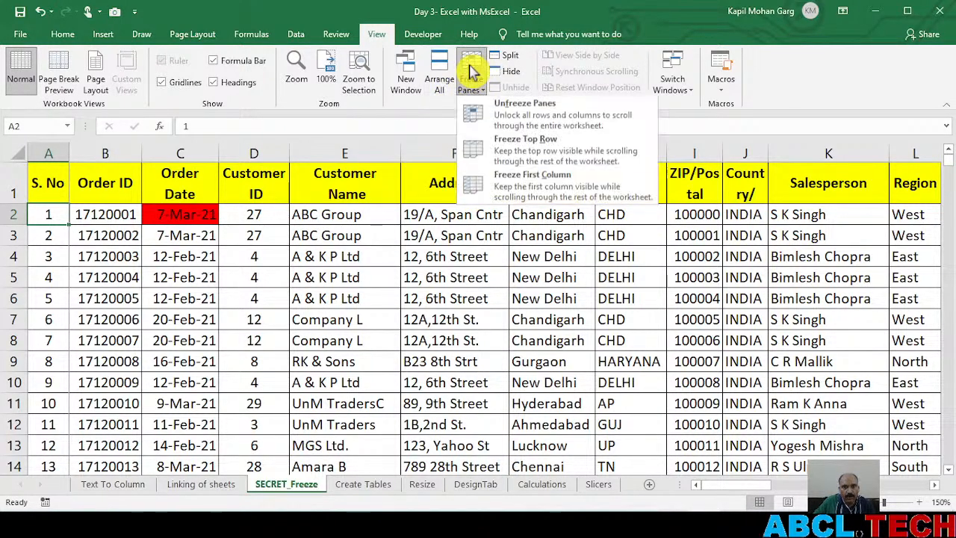
pyautogui.click(519, 116)
pyautogui.click(377, 299)
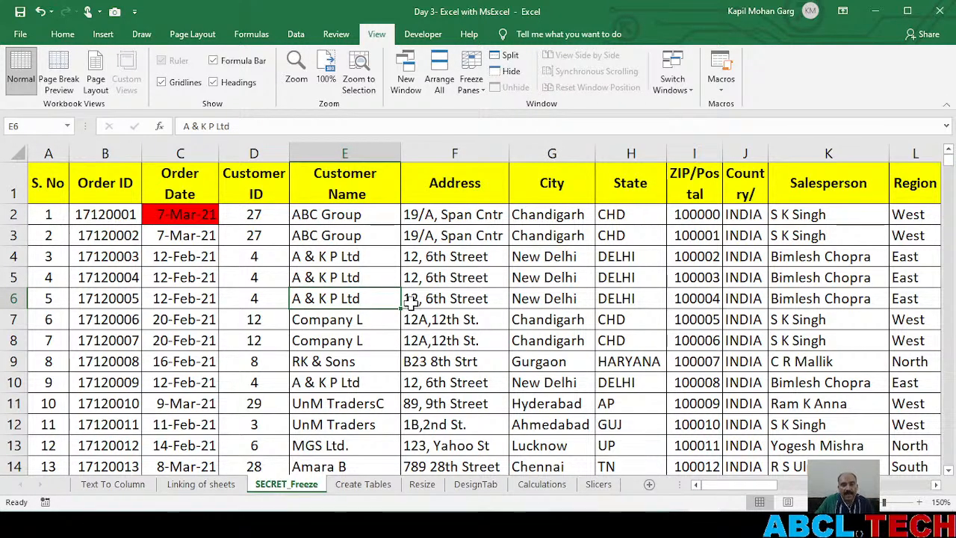
# Freeze columns A to D by applying Freeze Panes with the whole Customer Name column selected
pyautogui.click(348, 155)
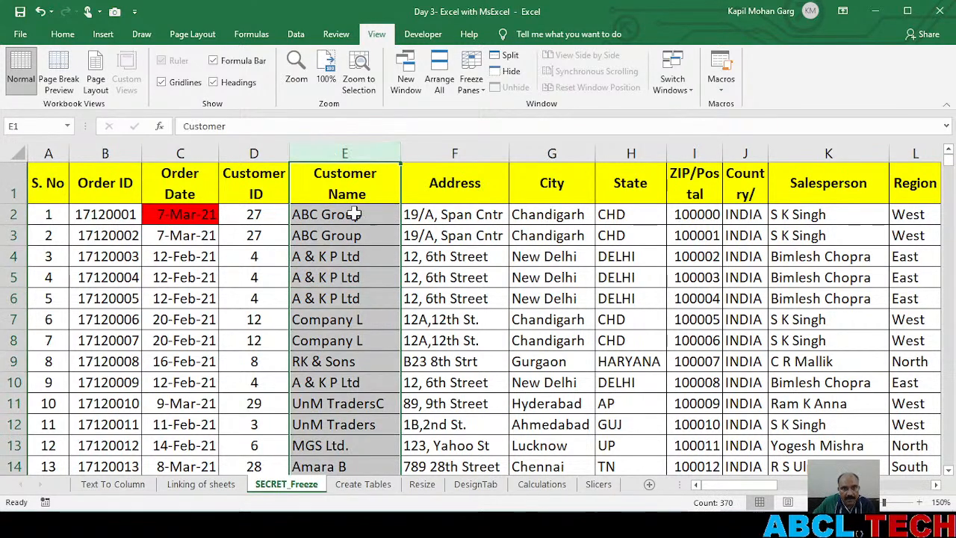
pyautogui.click(366, 374)
pyautogui.click(328, 147)
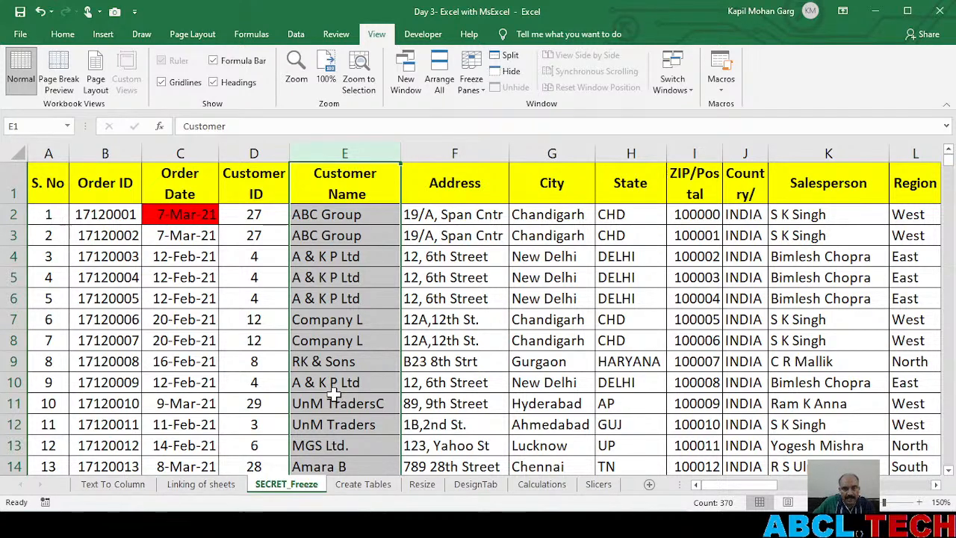
pyautogui.click(469, 88)
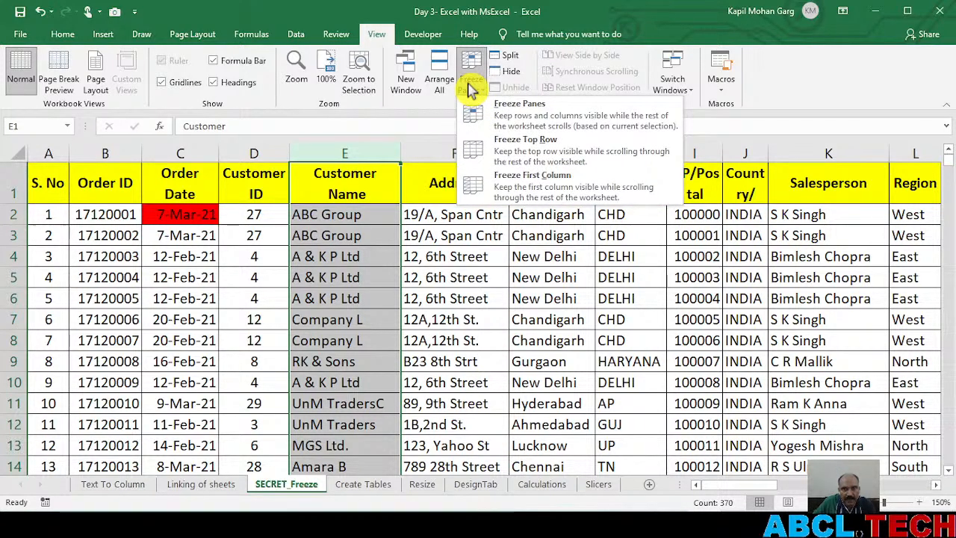
pyautogui.click(544, 118)
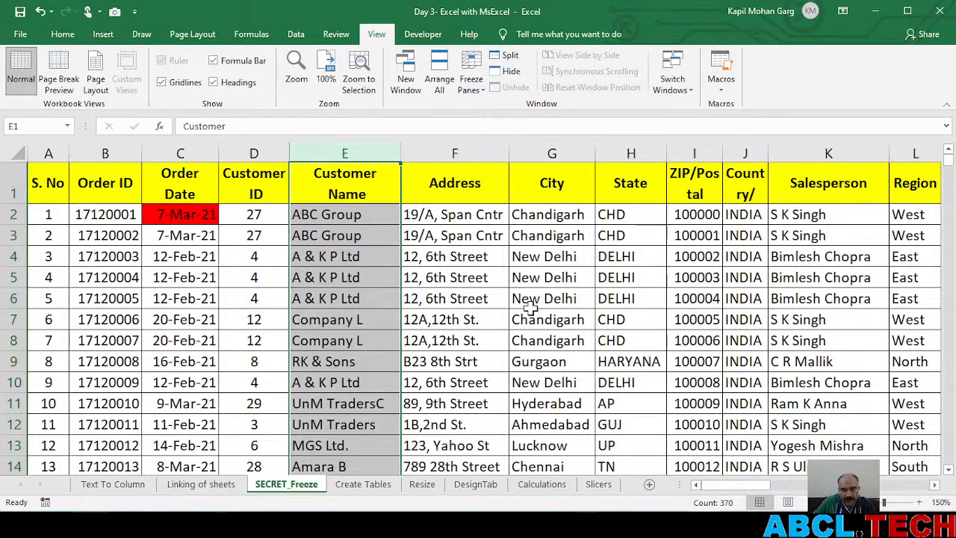
# Examine the columns across to Category with columns A to D frozen, and return to the Customer Name column
pyautogui.click(935, 485)
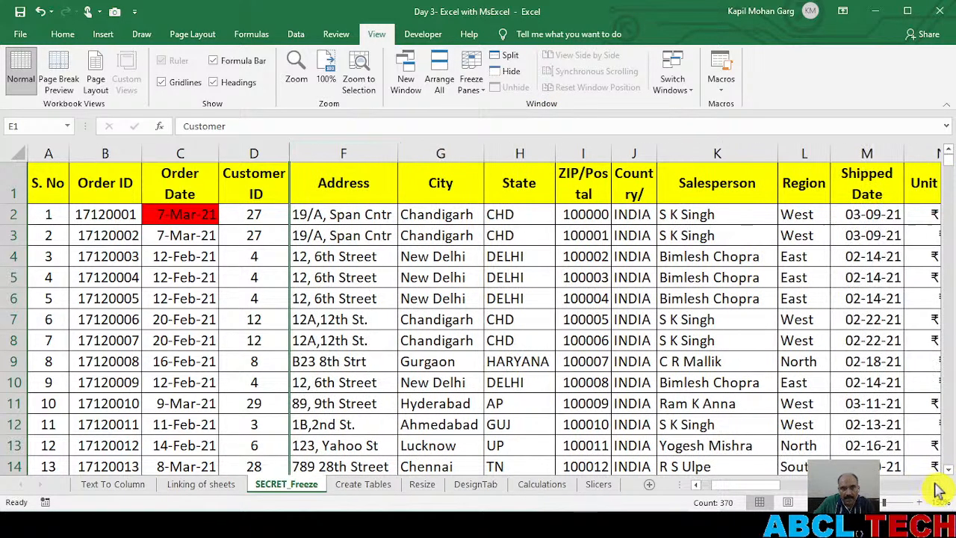
pyautogui.click(934, 485)
pyautogui.click(935, 485)
pyautogui.click(934, 485)
pyautogui.click(935, 484)
pyautogui.click(935, 485)
pyautogui.click(935, 485)
pyautogui.click(935, 485)
pyautogui.click(934, 485)
pyautogui.click(935, 485)
pyautogui.click(935, 484)
pyautogui.click(935, 485)
pyautogui.click(935, 484)
pyautogui.click(935, 484)
pyautogui.click(934, 485)
pyautogui.click(935, 485)
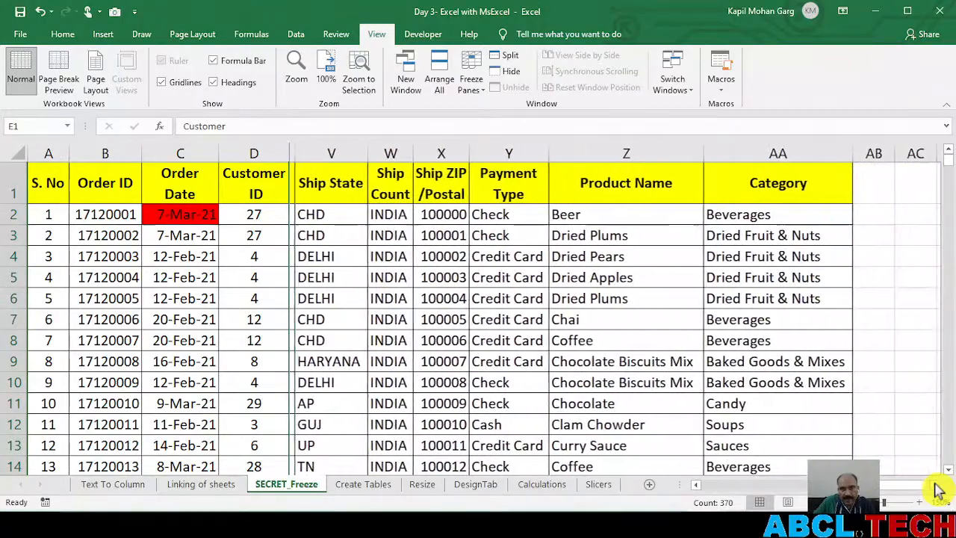
pyautogui.click(934, 485)
pyautogui.moveTo(910, 485); pyautogui.dragTo(682, 450)
# Select cell E6 and check how the header row behaves while moving down the records and back to the first one
pyautogui.click(340, 297)
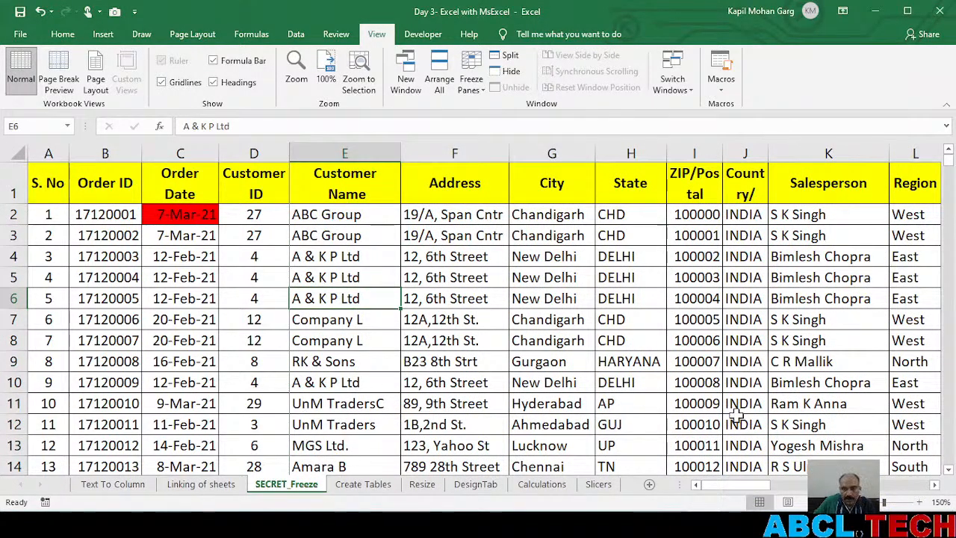
pyautogui.moveTo(753, 485); pyautogui.dragTo(621, 454)
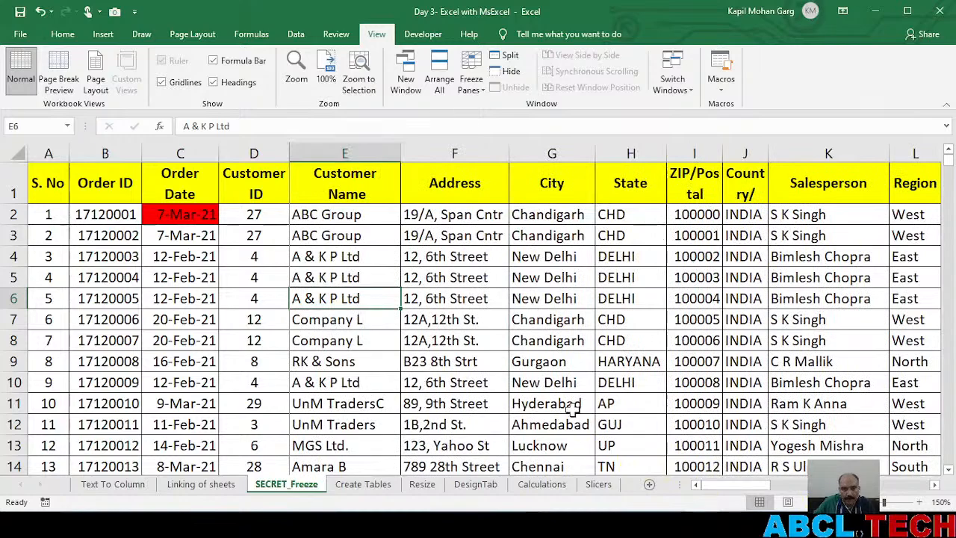
pyautogui.scroll(-20, 472, 313)
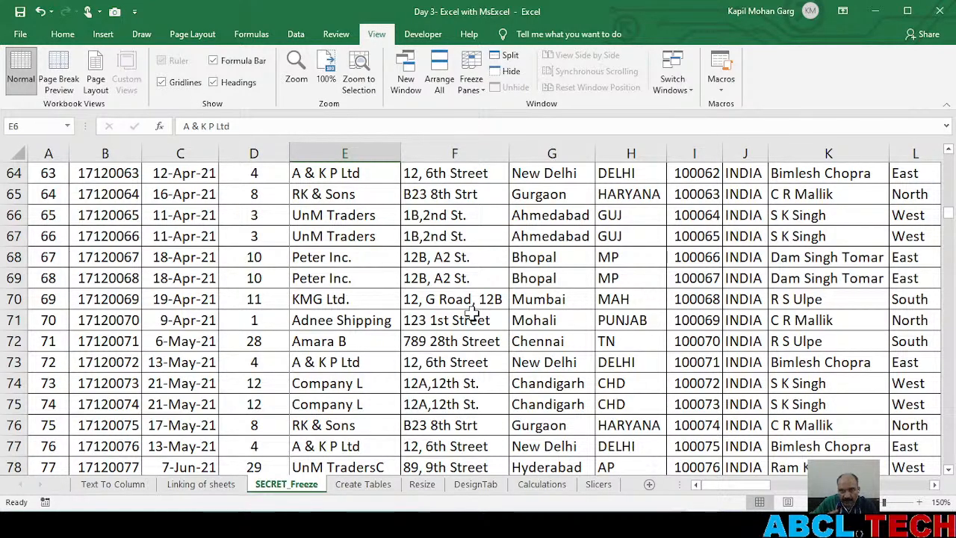
pyautogui.scroll(20, 472, 314)
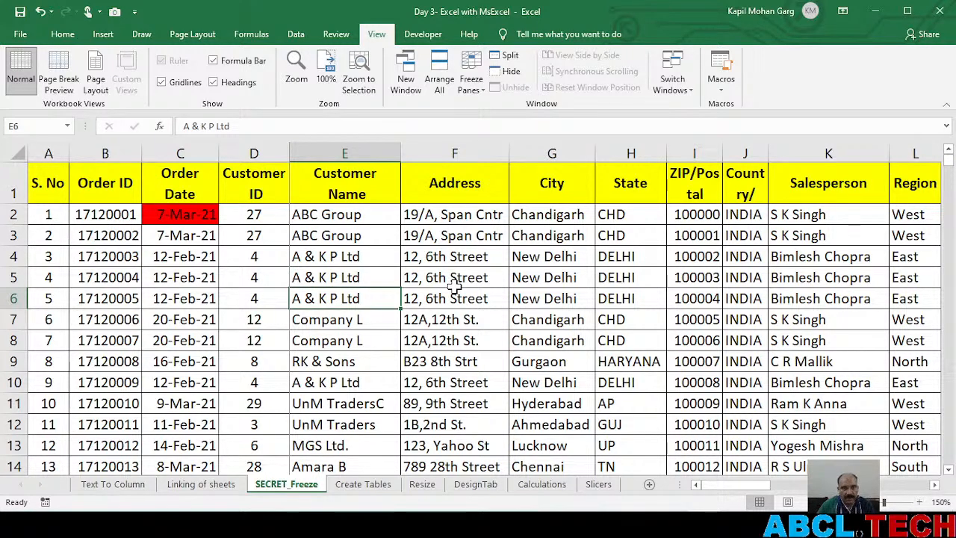
# Unfreeze the panes and freeze both the header row and columns A to D from cell E2
pyautogui.click(471, 74)
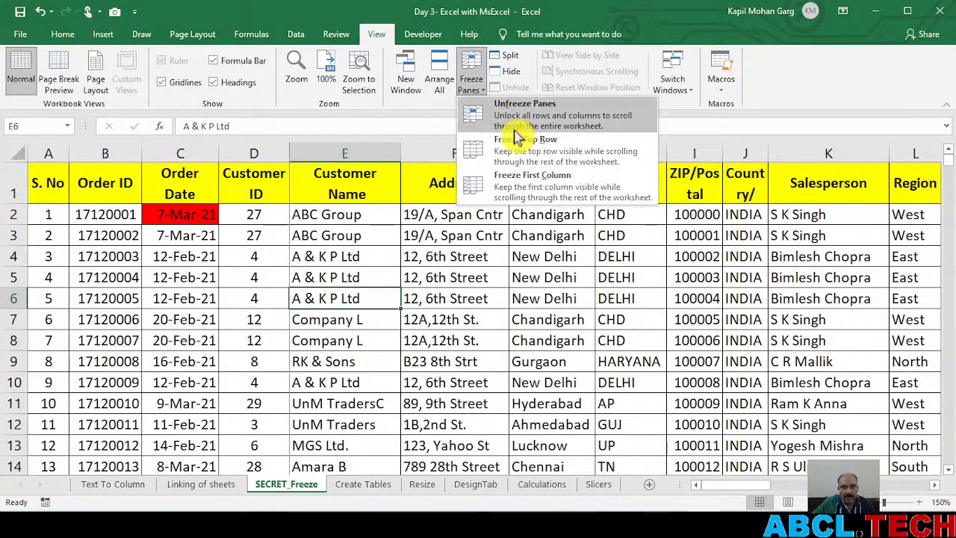
pyautogui.click(516, 127)
pyautogui.click(432, 277)
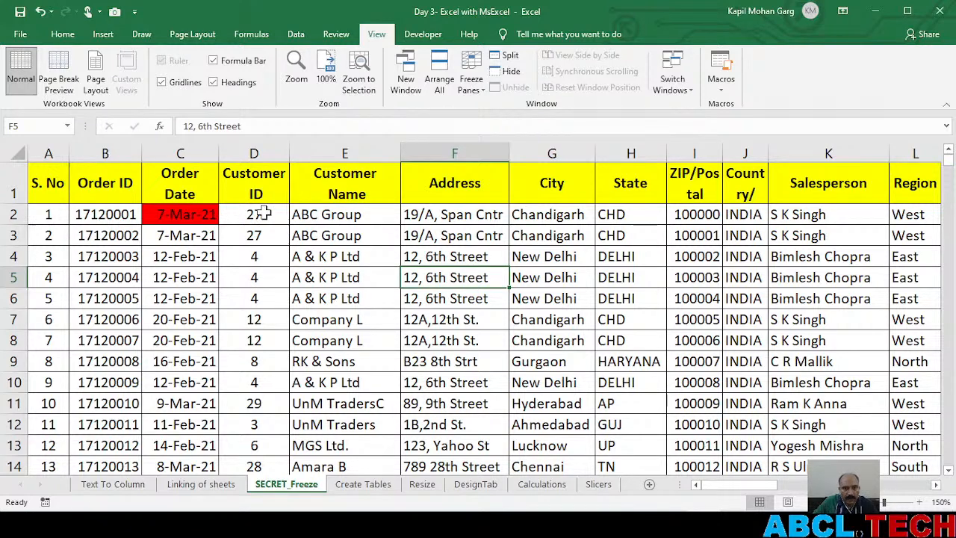
pyautogui.click(323, 215)
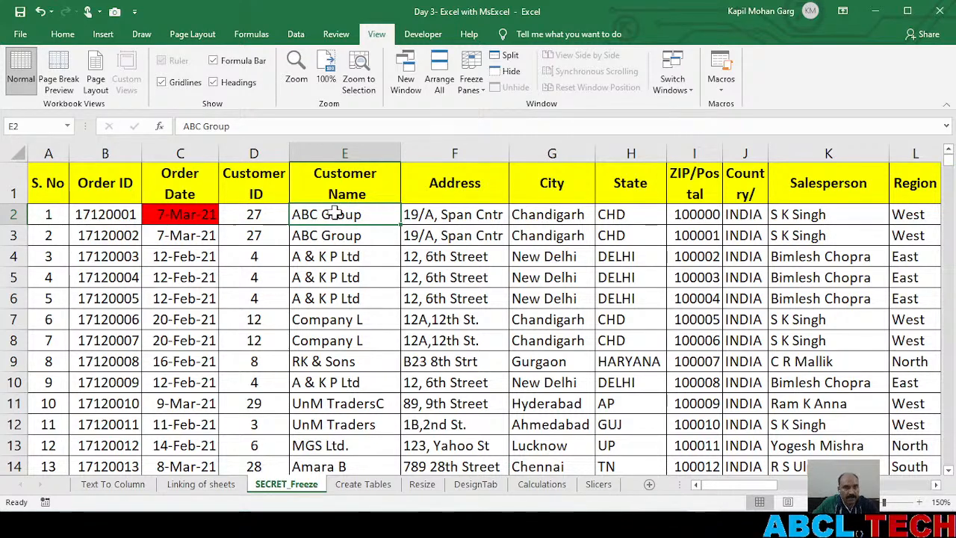
pyautogui.click(477, 86)
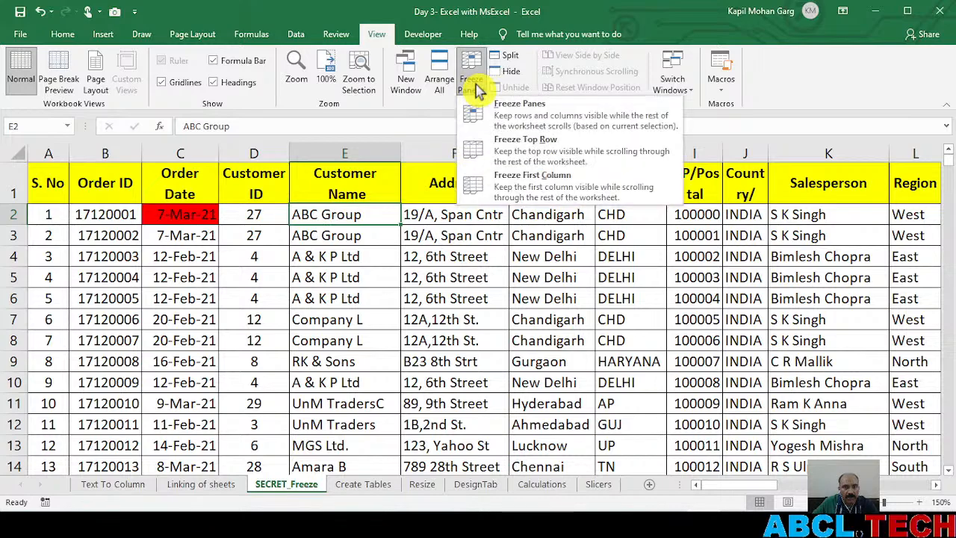
pyautogui.click(525, 118)
# Check the frozen header row and columns A to D while moving down the records and across to the shipping columns, and return to the start
pyautogui.scroll(-3, 334, 214)
pyautogui.scroll(-4, 334, 214)
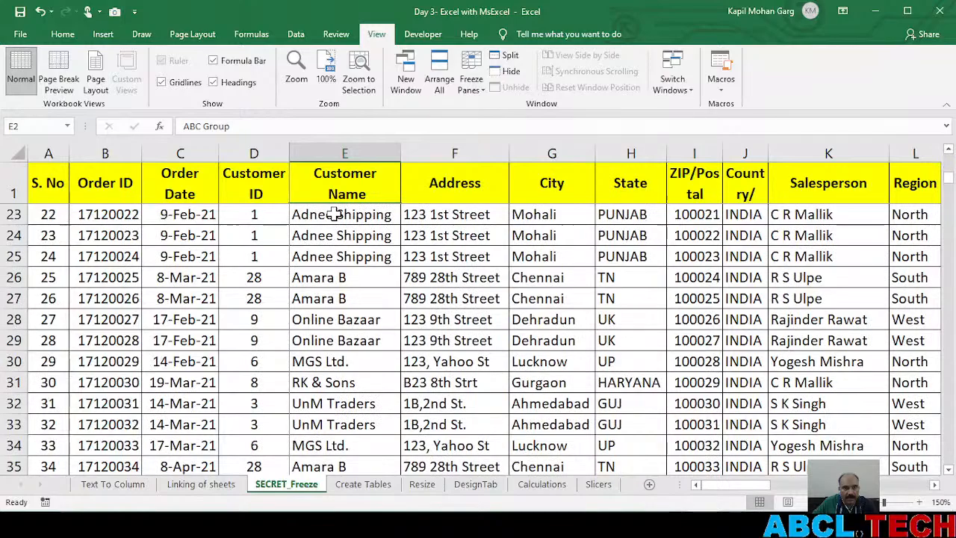
pyautogui.scroll(7, 334, 214)
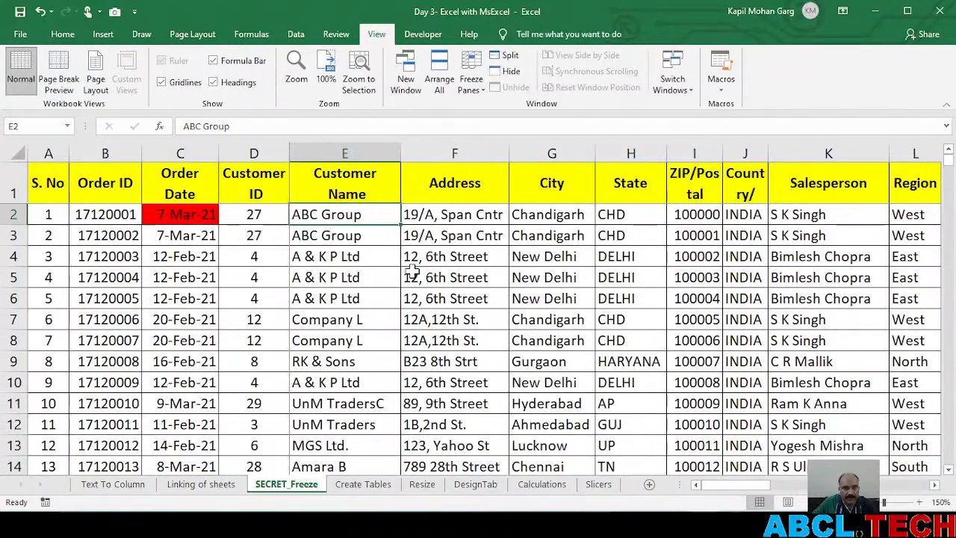
pyautogui.click(935, 484)
pyautogui.click(937, 486)
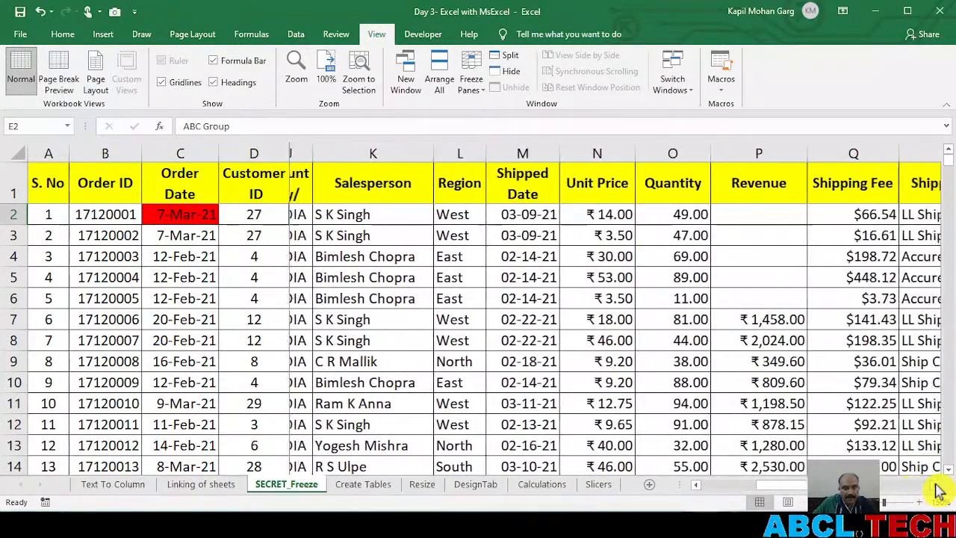
pyautogui.scroll(-20, 609, 342)
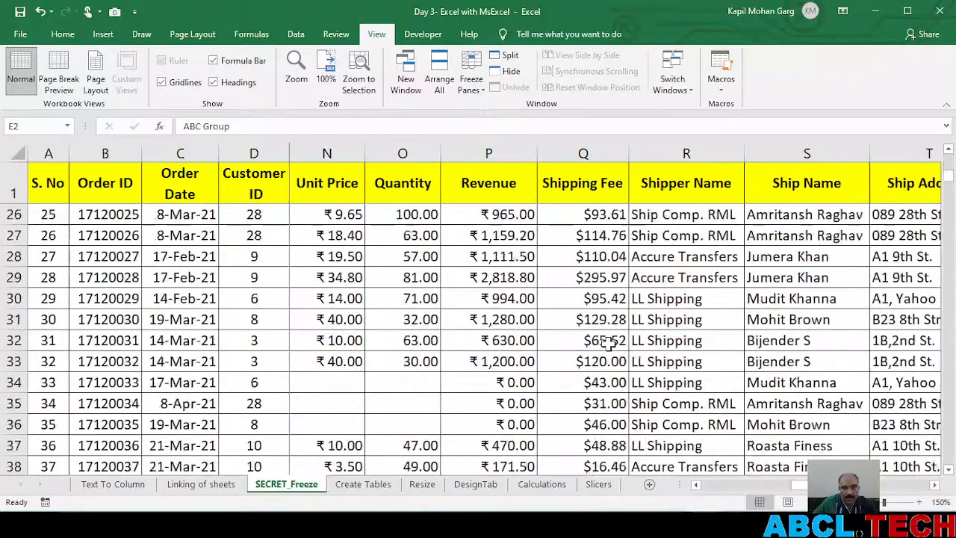
pyautogui.scroll(20, 609, 342)
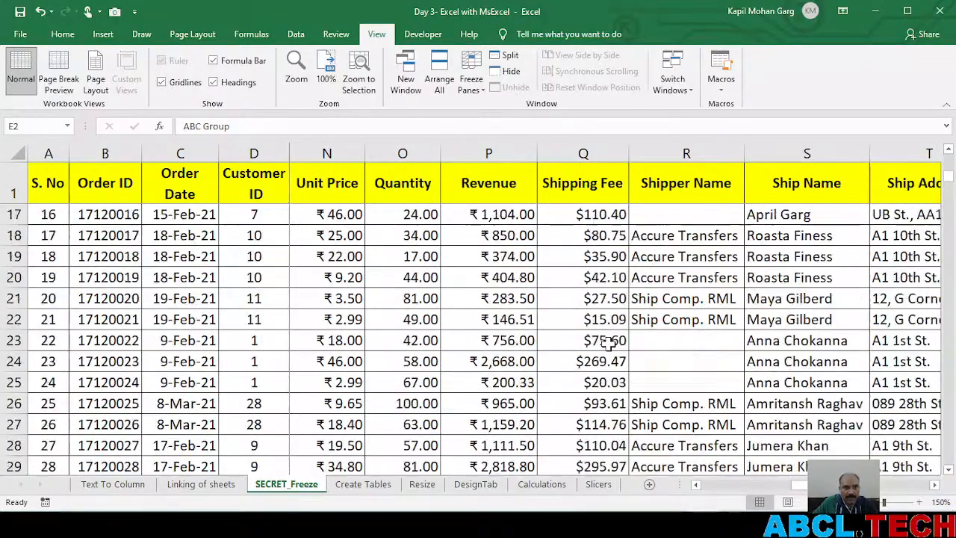
pyautogui.hscroll(-5, 692, 463)
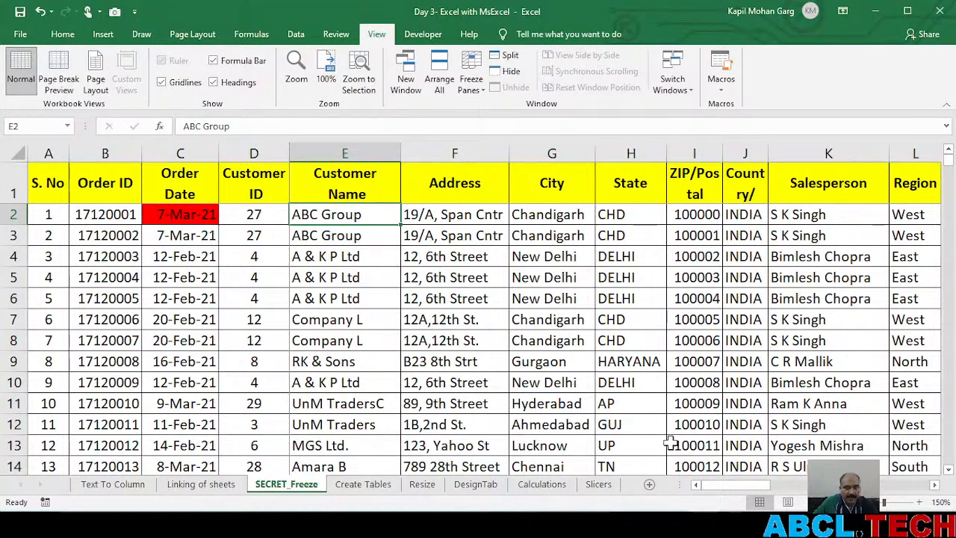
# Compare the Customer ID values in rows 7 and 8 with their Product Name and Category, selecting both rows
pyautogui.click(934, 485)
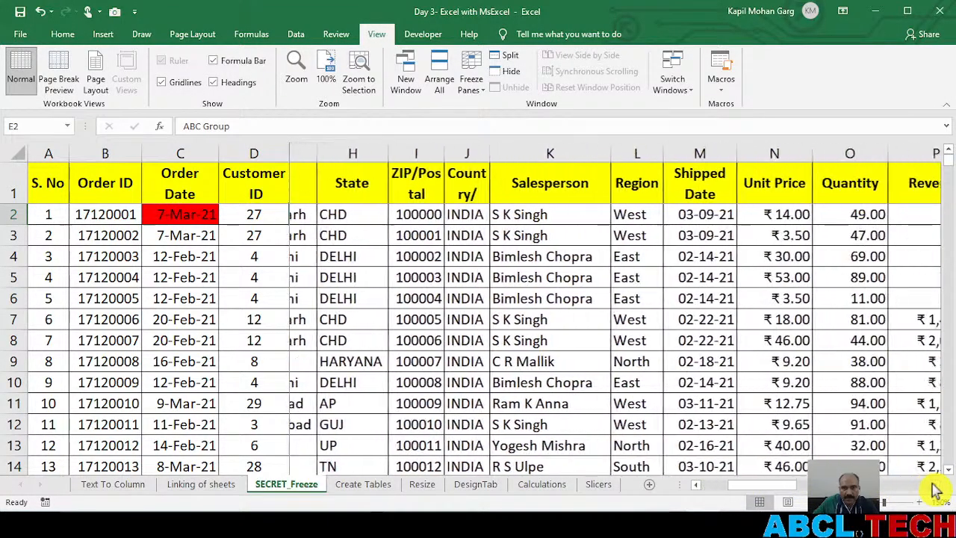
pyautogui.hscroll(5, 934, 489)
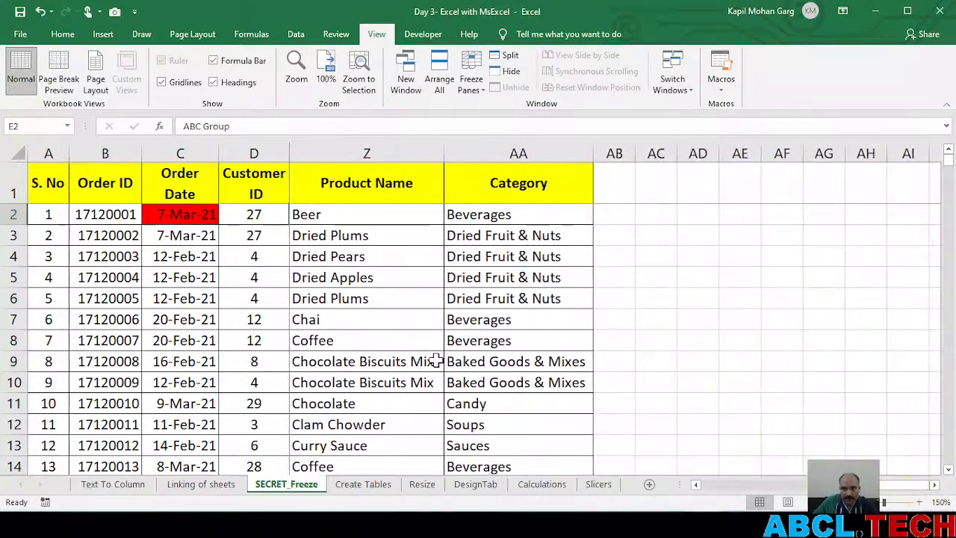
pyautogui.click(262, 319)
pyautogui.click(256, 338)
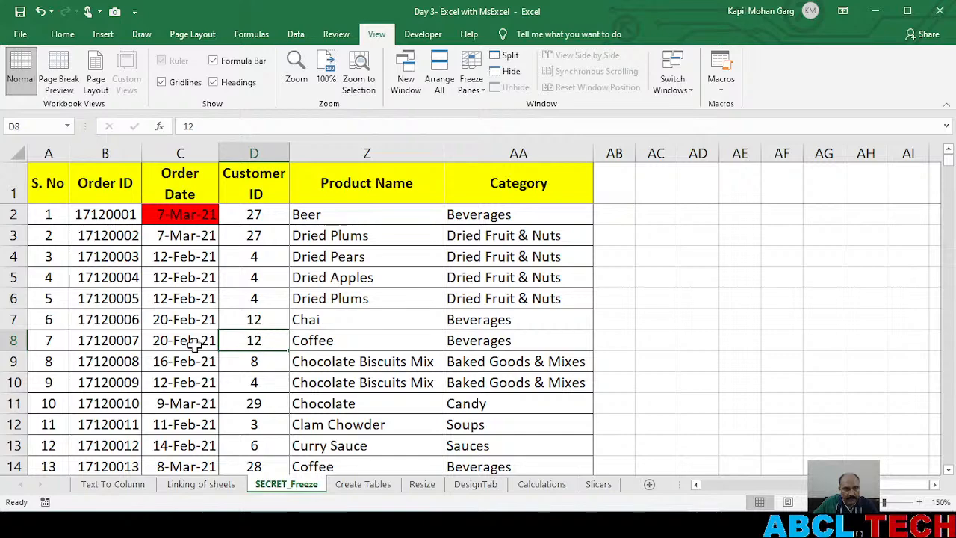
pyautogui.moveTo(14, 319); pyautogui.dragTo(14, 340)
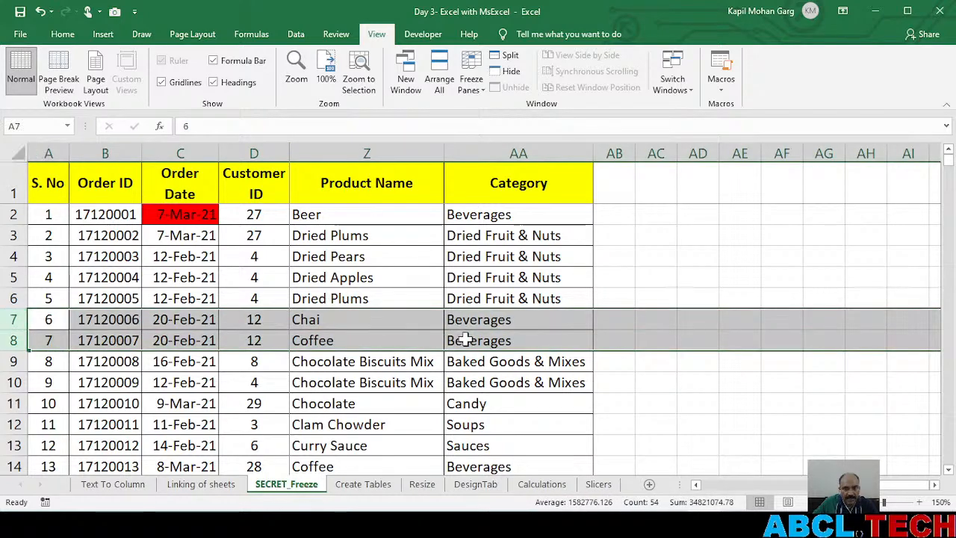
# Return to the Customer Name column, select cell E5, and open the Create Tables sheet
pyautogui.moveTo(900, 486); pyautogui.dragTo(705, 462)
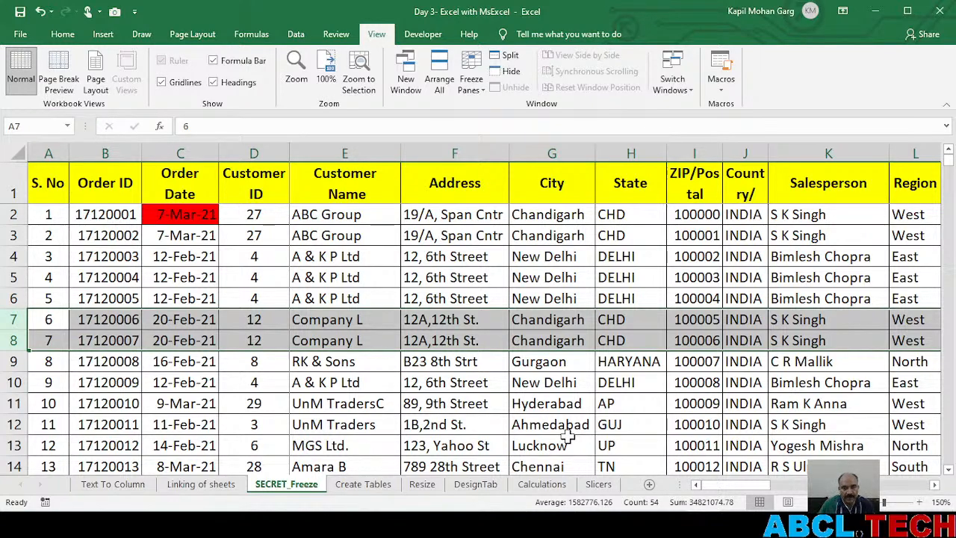
pyautogui.click(387, 278)
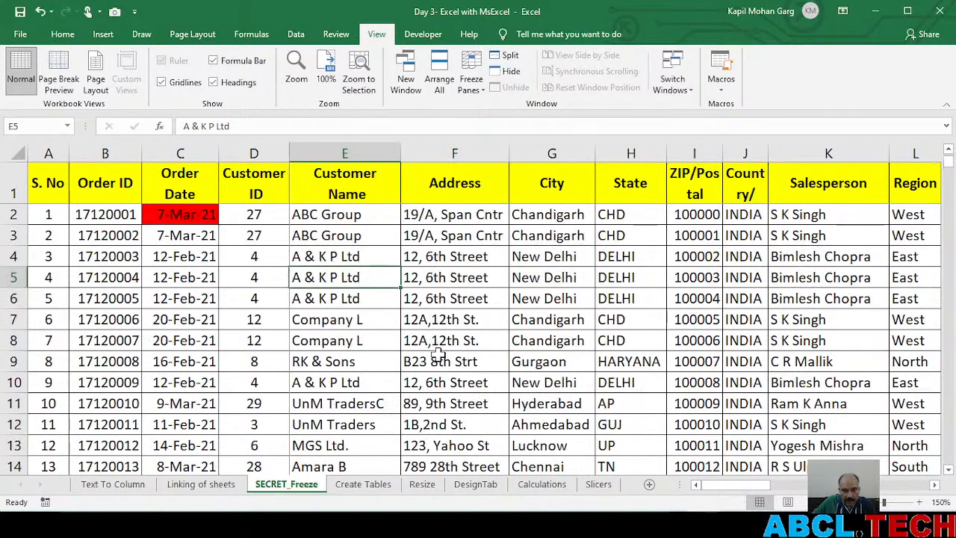
pyautogui.click(359, 487)
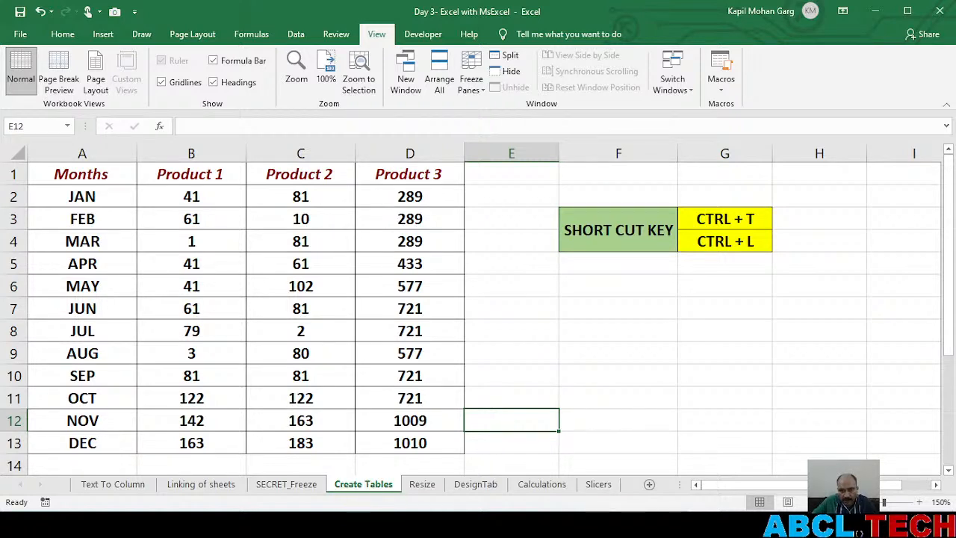
# Switch to Notepad, copy the Day 3 workshop link from the Bootcamp Day3 file, and minimize the window
pyautogui.hotkey('alt', 'Tab')
pyautogui.click(637, 526)
pyautogui.click(670, 525)
pyautogui.moveTo(565, 415); pyautogui.dragTo(217, 385)
pyautogui.tripleClick(247, 280)
pyautogui.hotkey('ctrl', 'c')
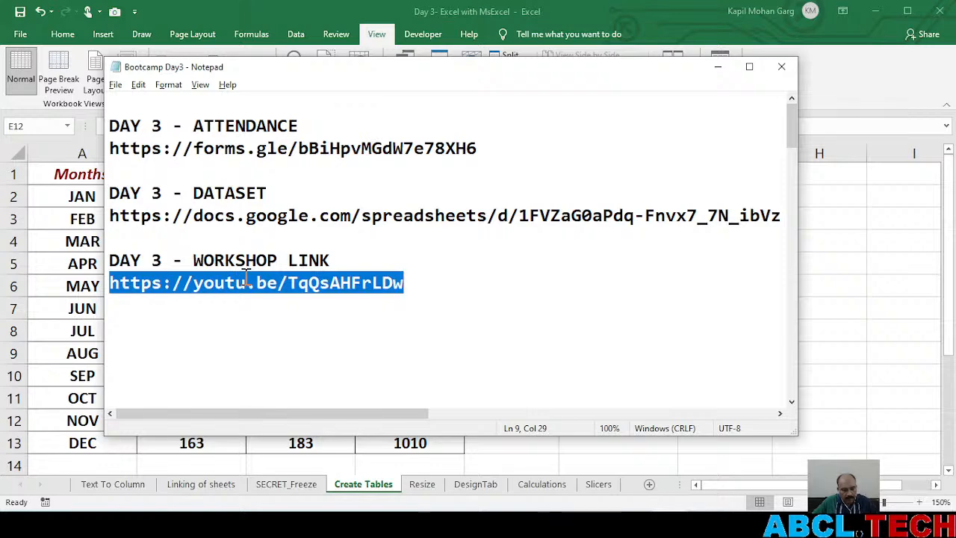
pyautogui.click(718, 66)
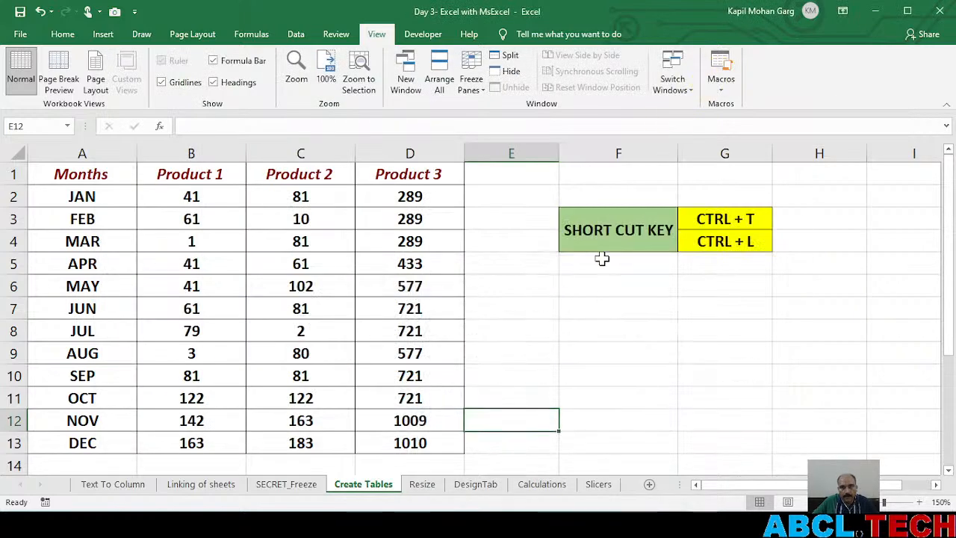
pyautogui.hotkey('alt', 'Tab')
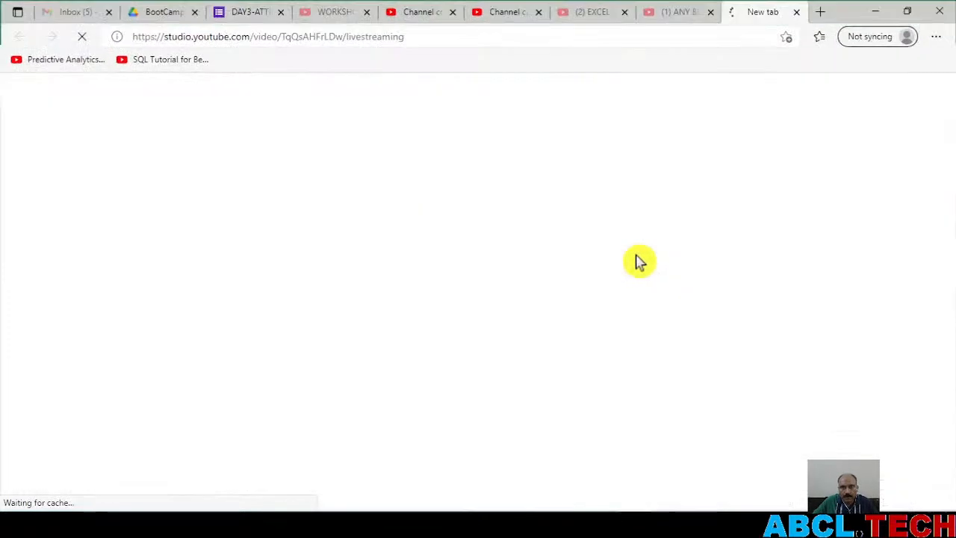
pyautogui.click(818, 13)
pyautogui.hotkey('ctrl', 'v')
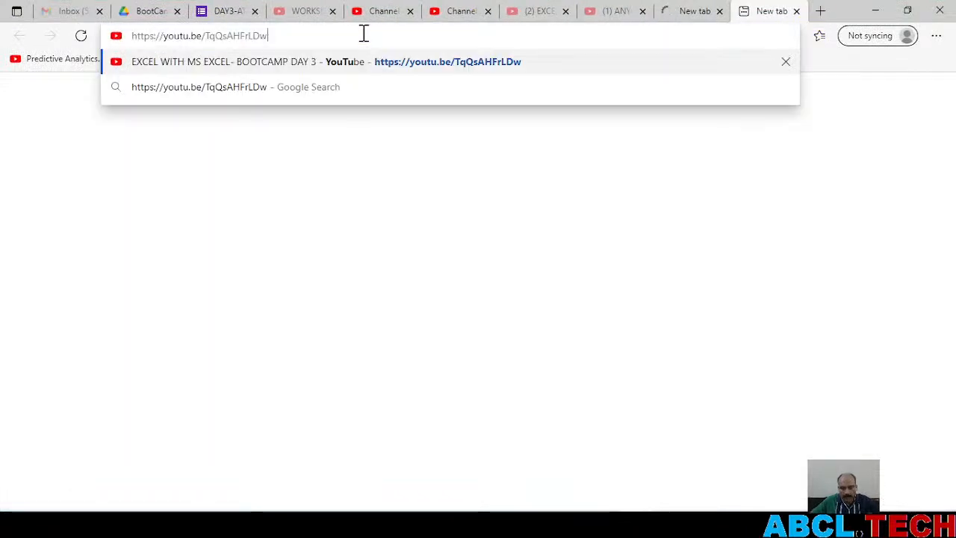
pyautogui.press('Return')
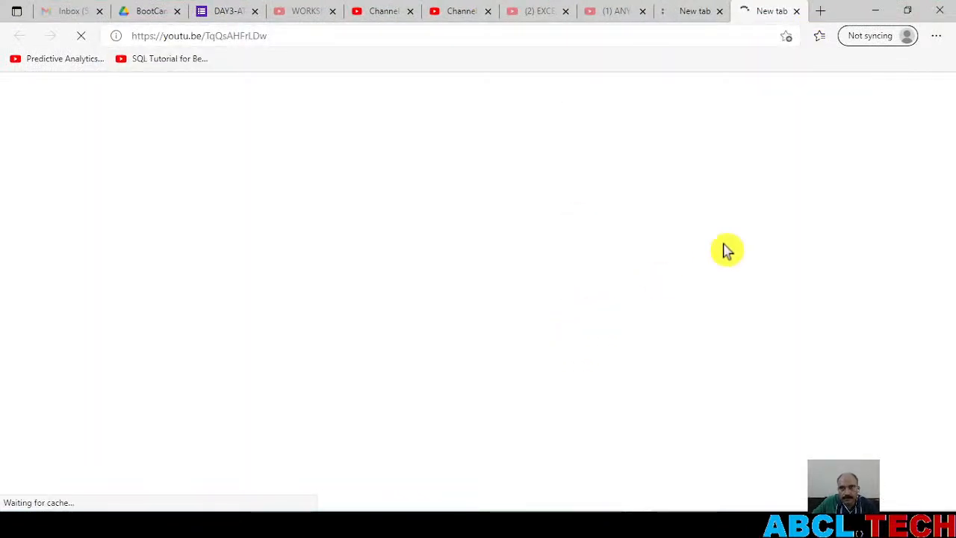
# Switch back to the Excel workbook and select cell B6 inside the product data on the Create Tables sheet
pyautogui.hotkey('alt', 'Tab')
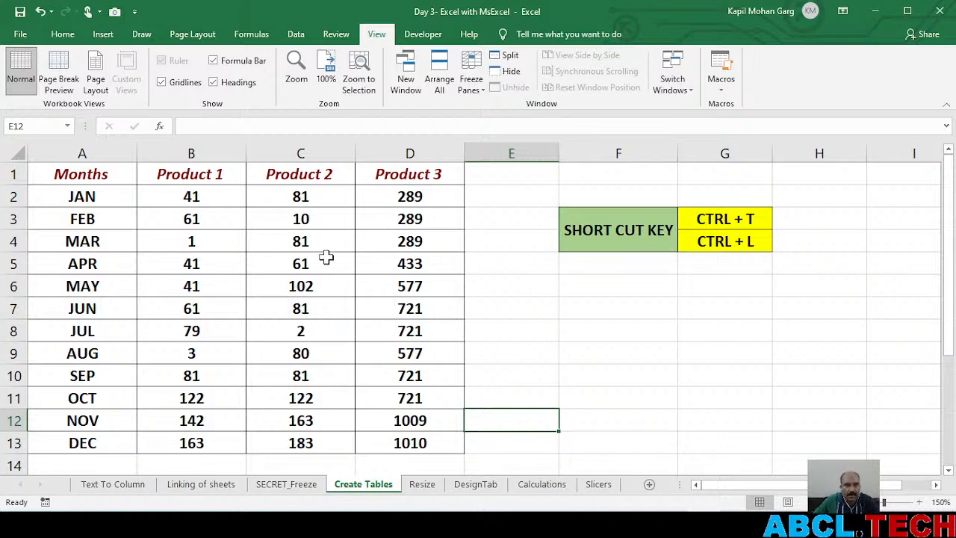
pyautogui.click(231, 291)
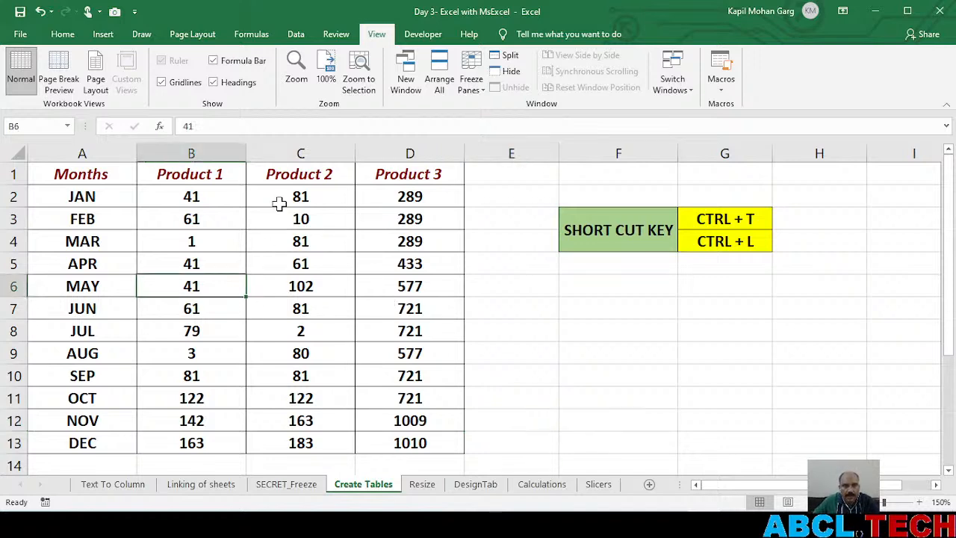
pyautogui.click(105, 38)
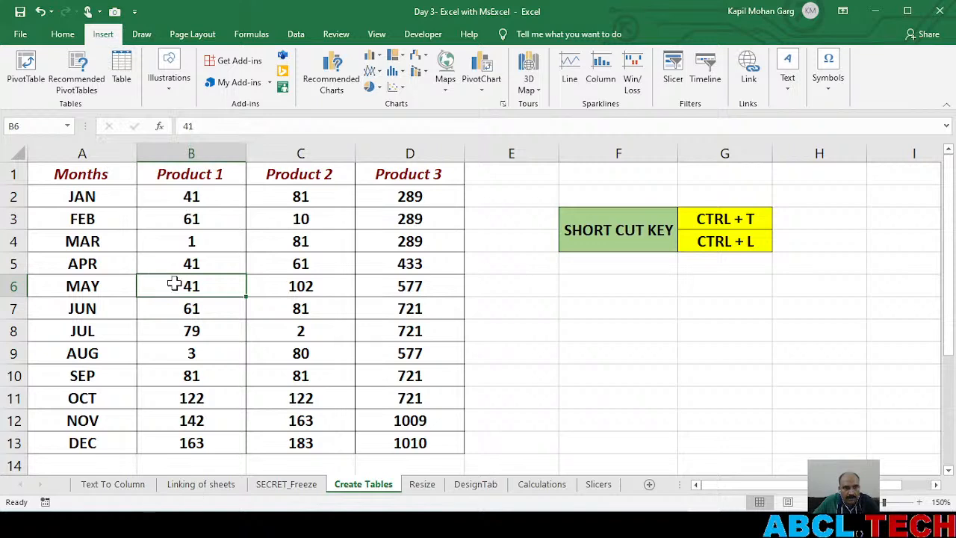
pyautogui.click(236, 318)
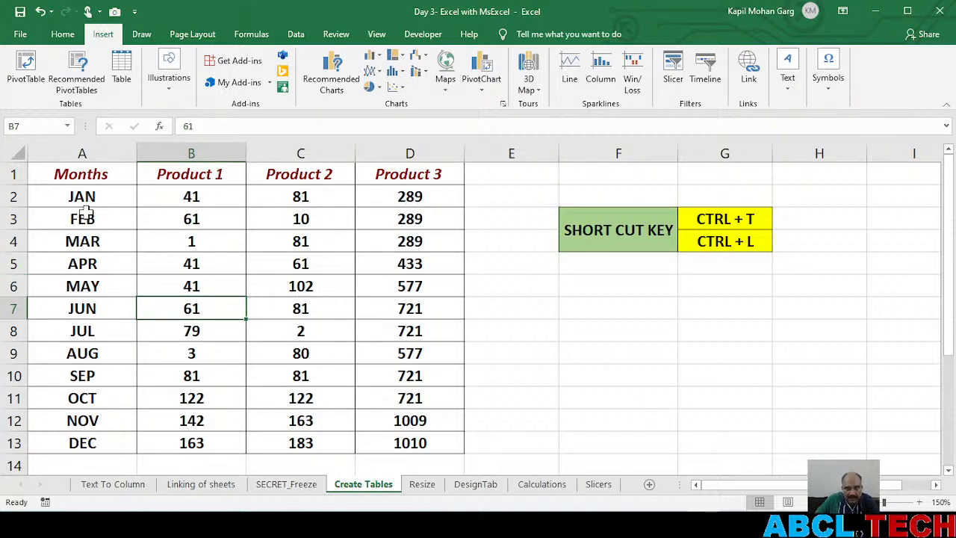
pyautogui.click(299, 310)
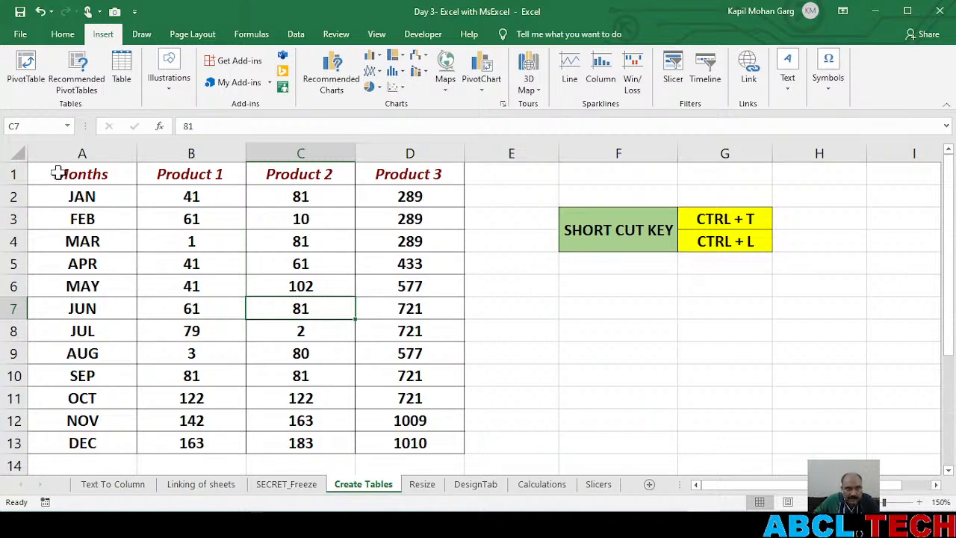
pyautogui.click(221, 288)
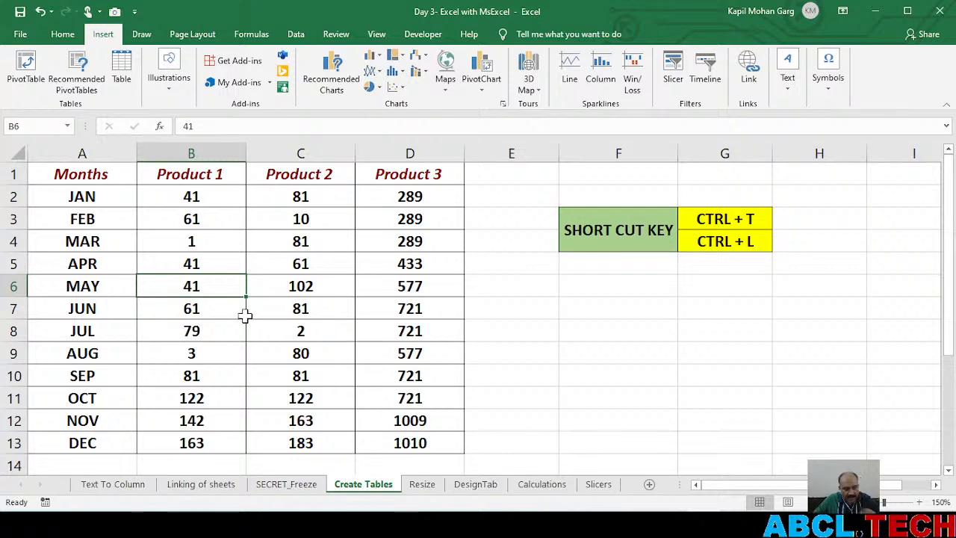
# Create a table with headers from the months and product data in range A1:D13
pyautogui.hotkey('ctrl', 't')
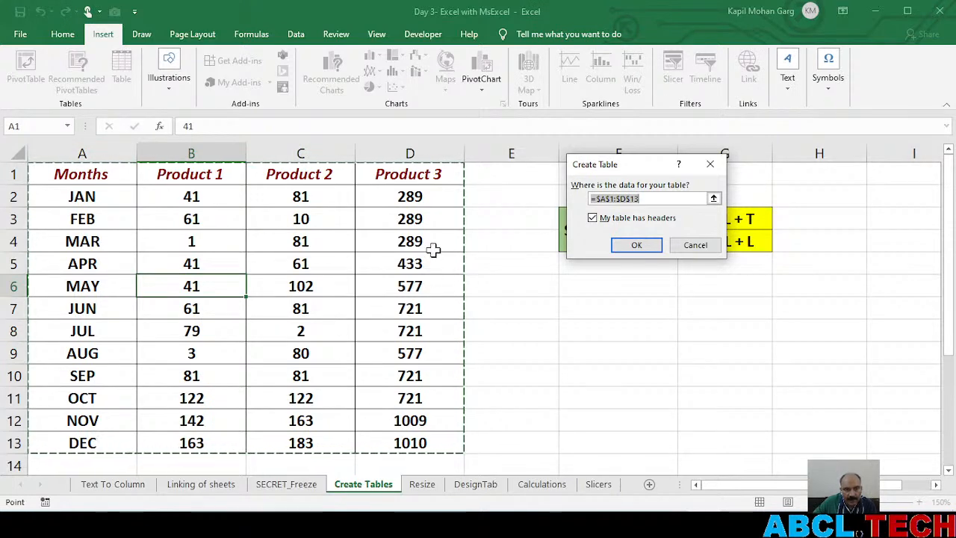
pyautogui.click(632, 247)
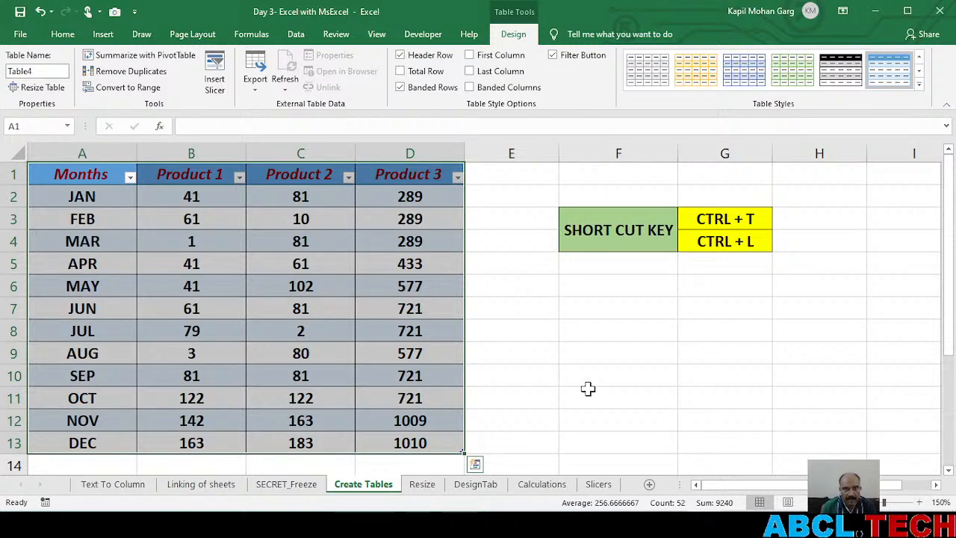
pyautogui.click(294, 351)
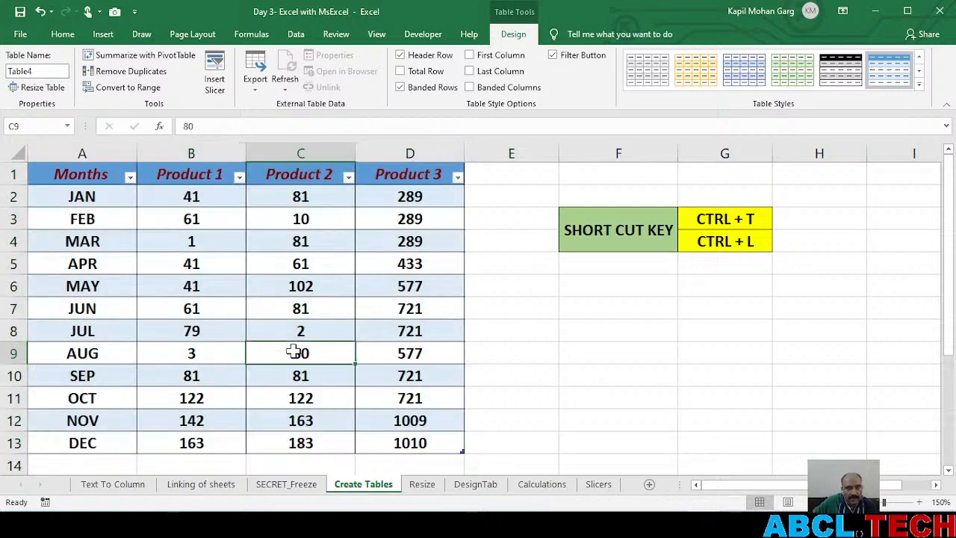
# Look through the sort and filter options of the Months, Product 1, Product 2 and Product 3 headers without applying any
pyautogui.click(131, 178)
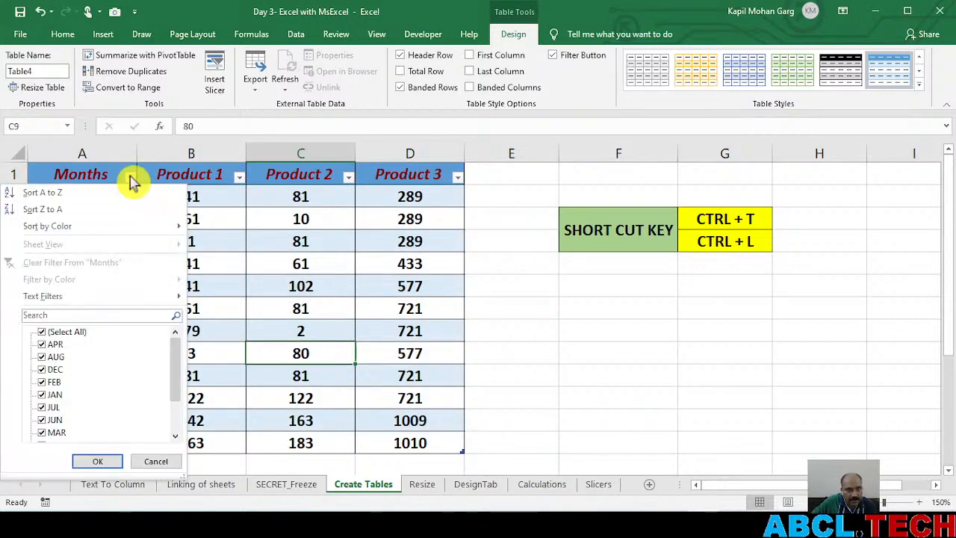
pyautogui.click(239, 180)
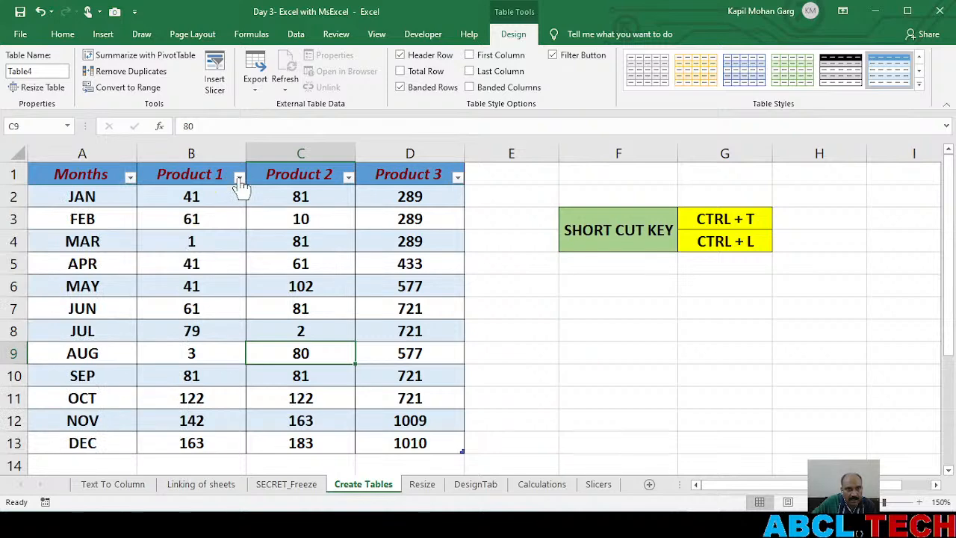
pyautogui.click(239, 179)
pyautogui.click(348, 178)
pyautogui.click(348, 178)
pyautogui.click(456, 180)
pyautogui.click(456, 180)
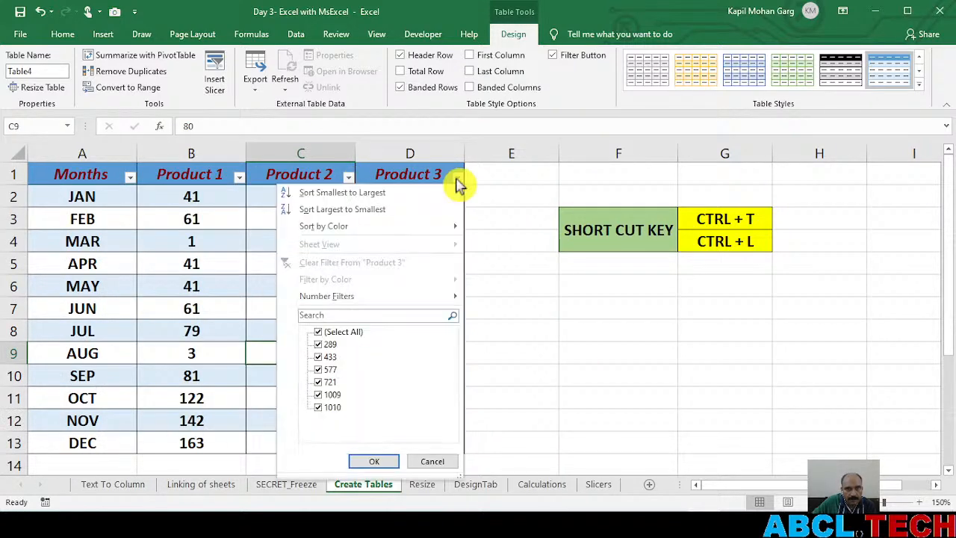
pyautogui.click(223, 268)
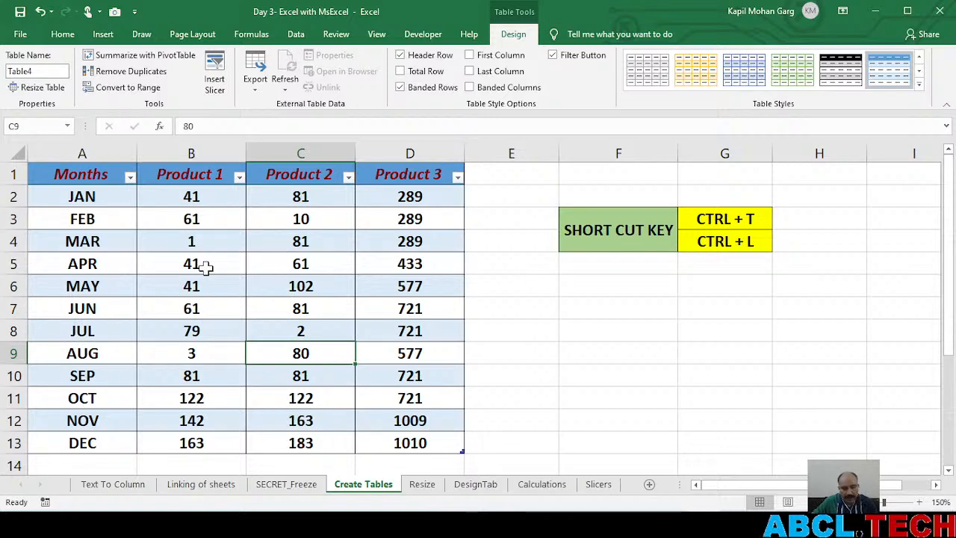
# Undo the table creation and create the table with headers again from range A1:D13
pyautogui.hotkey('ctrl', 'z')
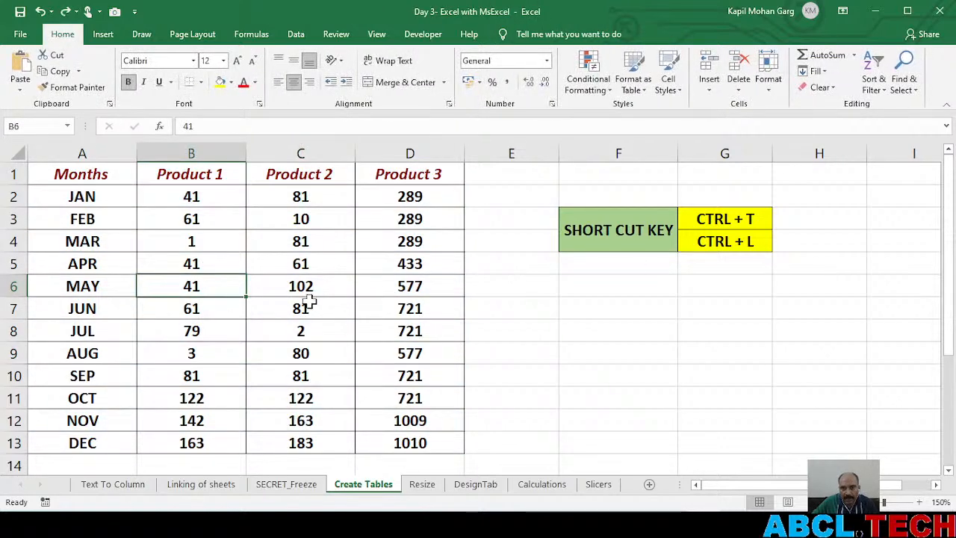
pyautogui.click(240, 301)
pyautogui.hotkey('ctrl', 't')
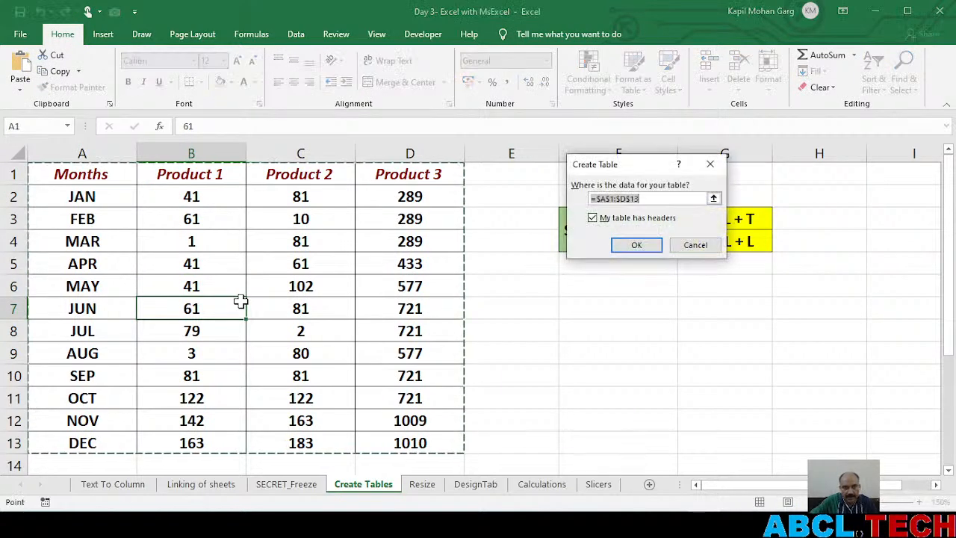
pyautogui.click(644, 249)
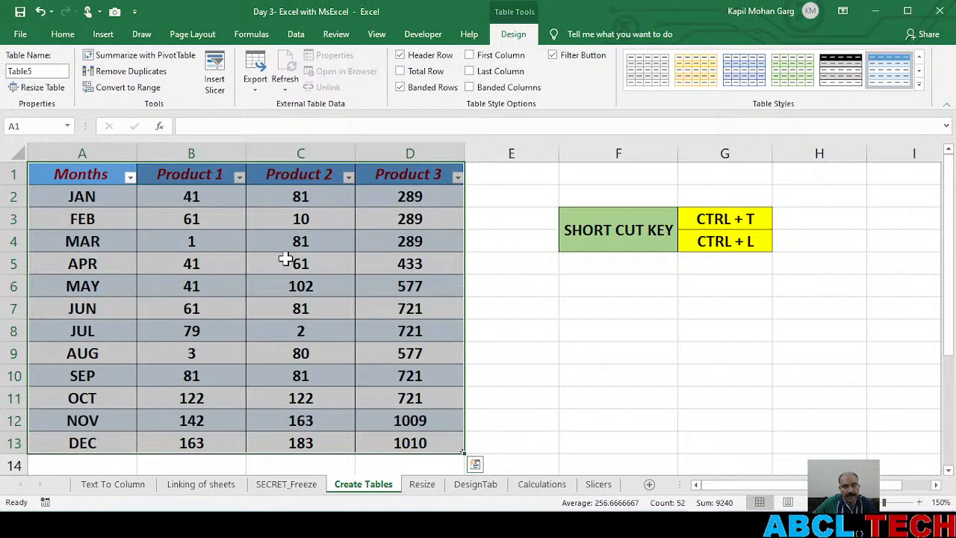
pyautogui.click(404, 344)
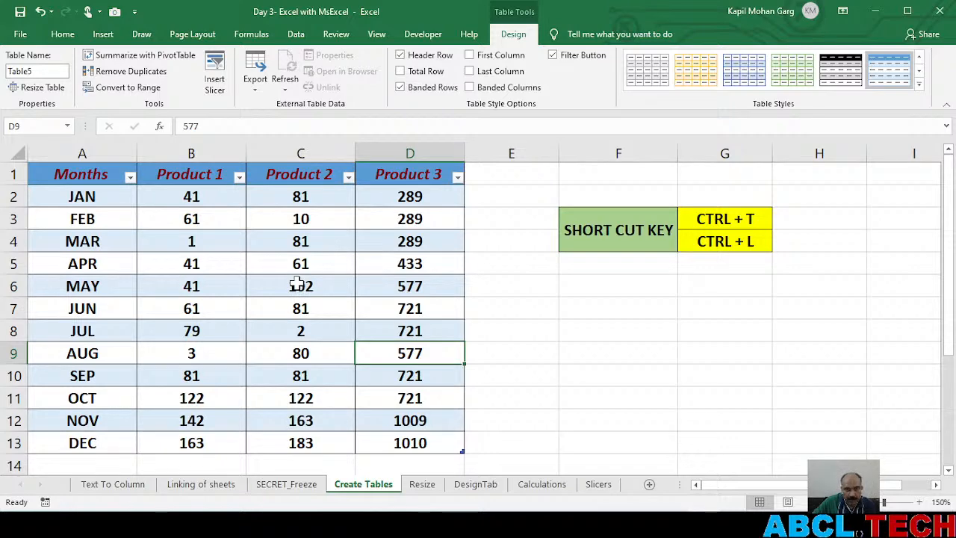
# Add a new row to the table by entering Jan in cell A14, directly below DEC
pyautogui.scroll(-1, 140, 415)
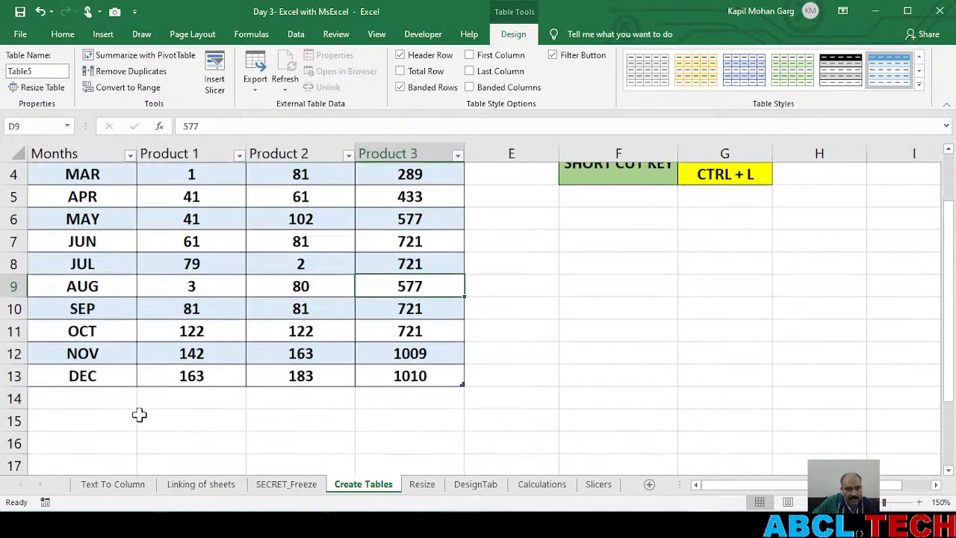
pyautogui.click(80, 397)
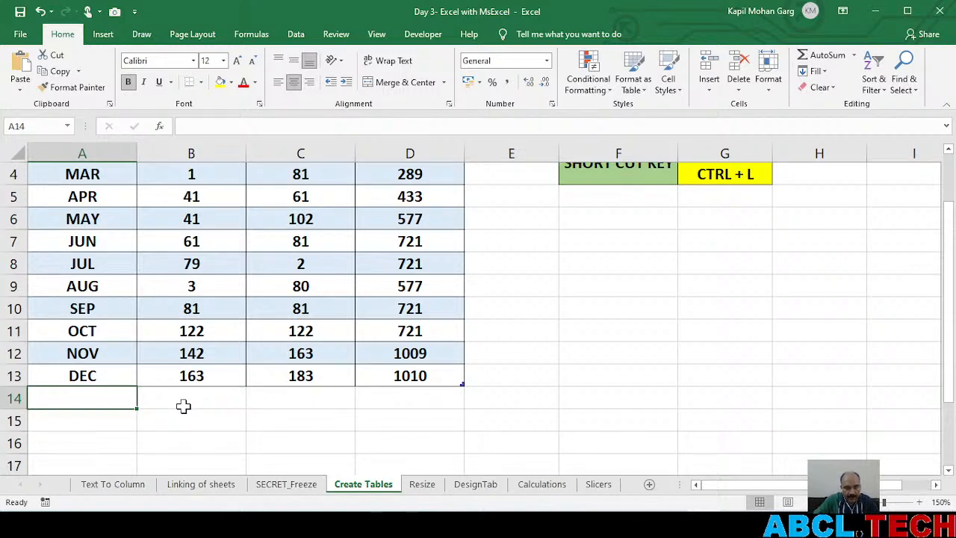
pyautogui.write('Jasn')
pyautogui.press('BackSpace')
pyautogui.press('BackSpace')
pyautogui.write('n')
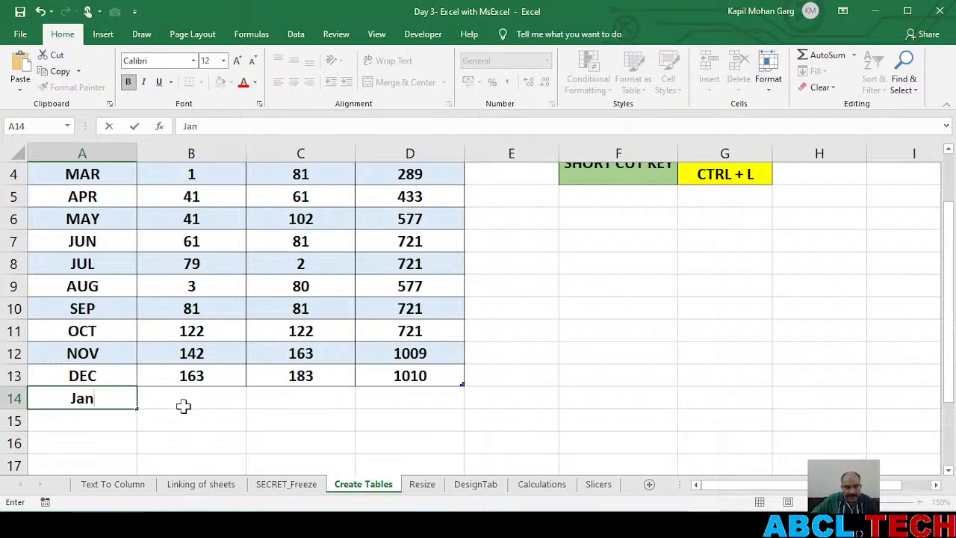
pyautogui.press('Return')
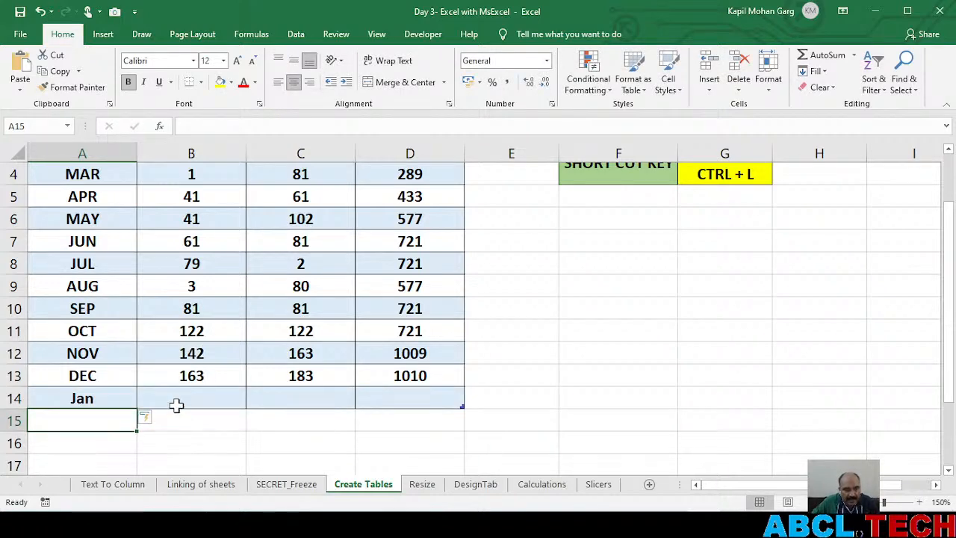
pyautogui.scroll(-1, 179, 407)
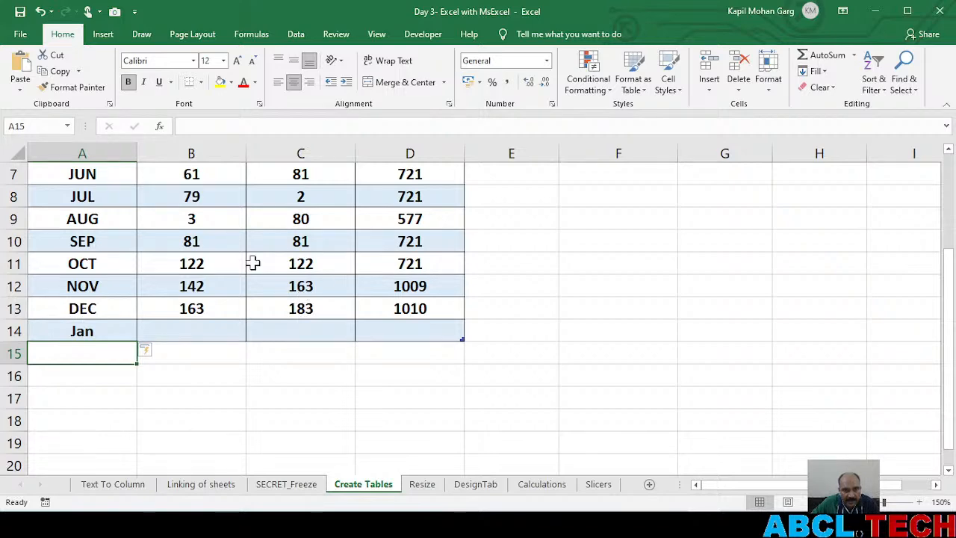
pyautogui.scroll(2, 253, 263)
pyautogui.scroll(-1, 254, 263)
pyautogui.scroll(-1, 253, 263)
pyautogui.scroll(2, 253, 263)
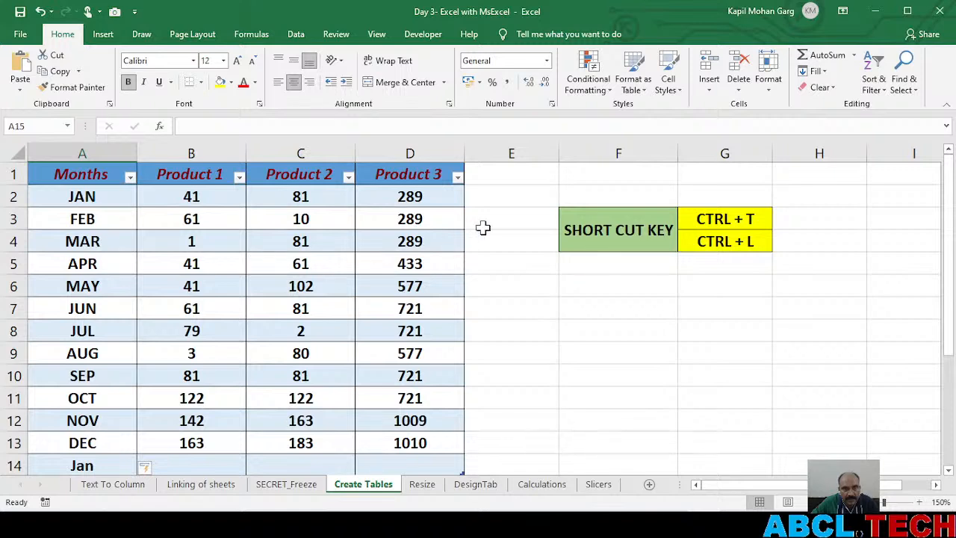
# Add a new table column by entering the header Product4 in cell E1, beside Product 3
pyautogui.click(498, 170)
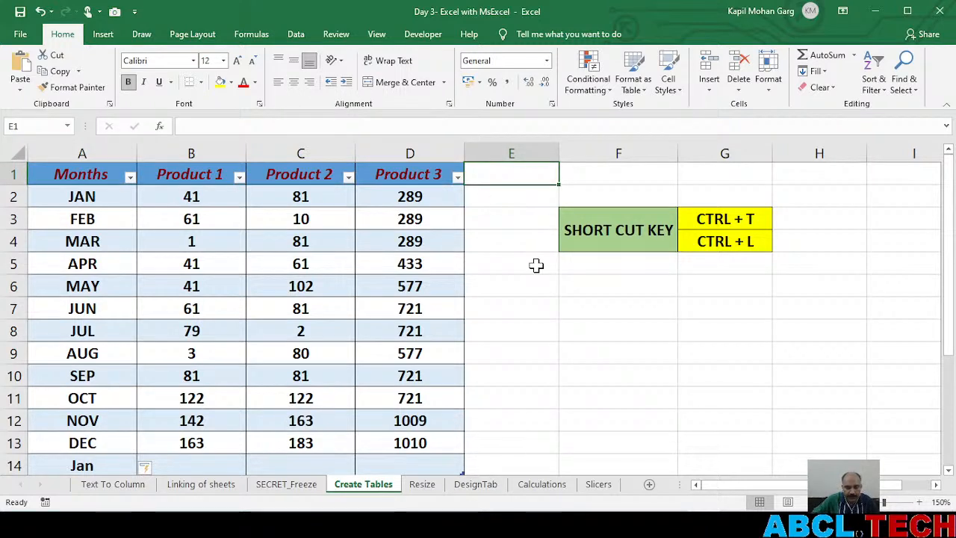
pyautogui.write('Product')
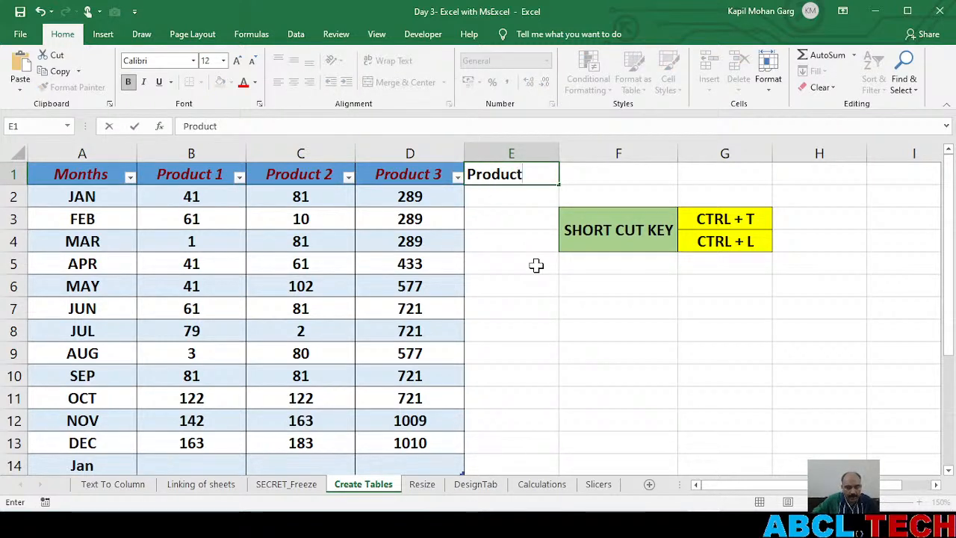
pyautogui.write('4')
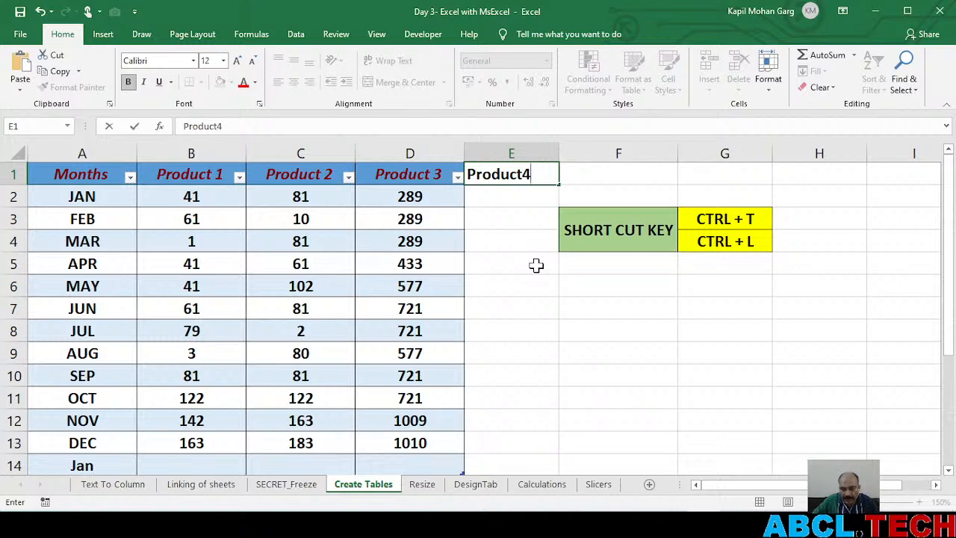
pyautogui.press('Return')
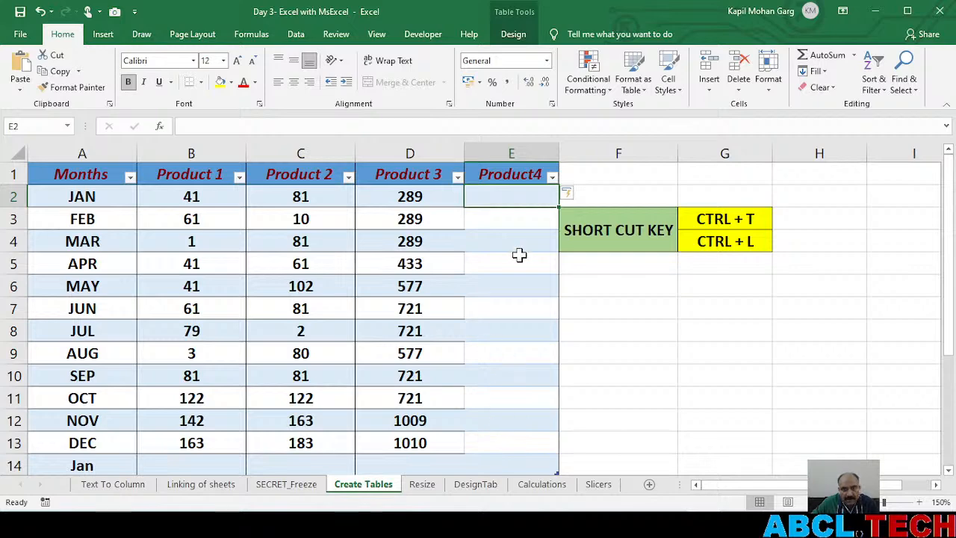
pyautogui.scroll(-2, 516, 266)
pyautogui.scroll(2, 516, 265)
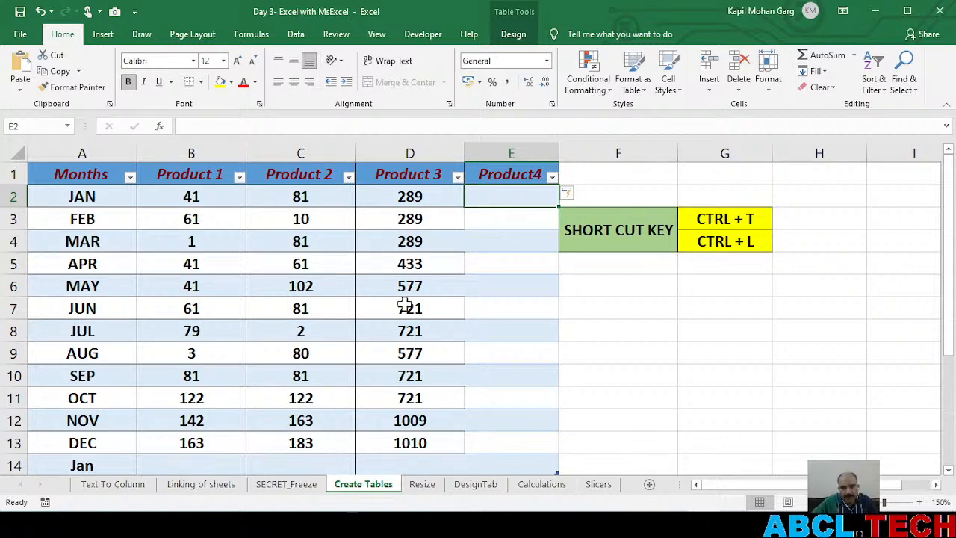
# Undo the Product4 column, the Jan row and the table creation
pyautogui.hotkey('ctrl', 'z')
pyautogui.hotkey('ctrl', 'z')
pyautogui.hotkey('ctrl', 'z')
pyautogui.hotkey('ctrl', 'z')
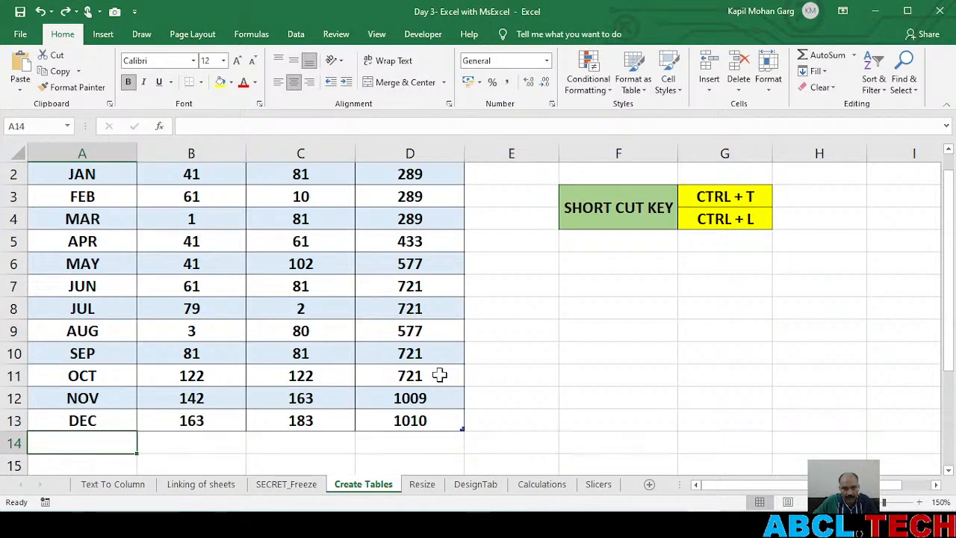
pyautogui.hotkey('ctrl', 'z')
pyautogui.hotkey('ctrl', 'z')
pyautogui.hotkey('ctrl', 'z')
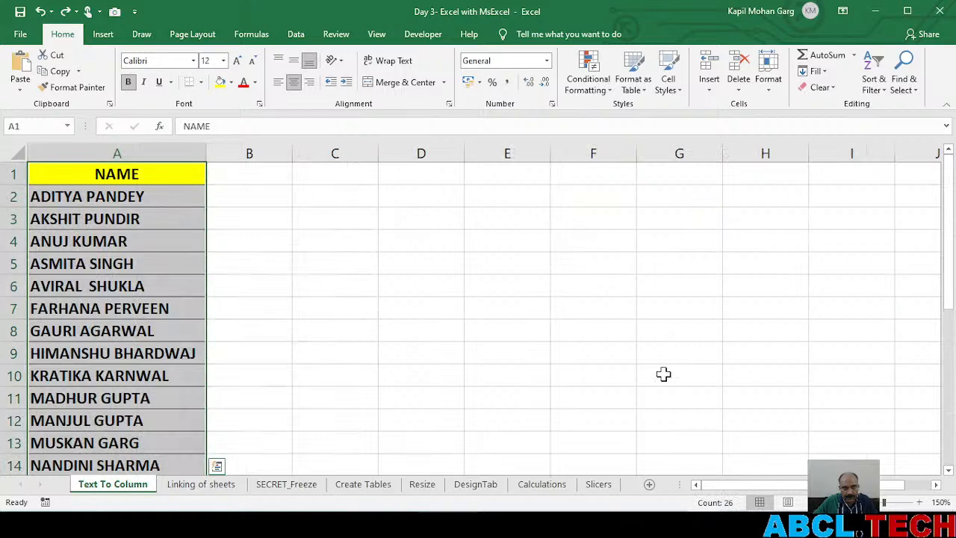
# Return to the Create Tables sheet and create a table with headers from range A1:D13
pyautogui.click(374, 488)
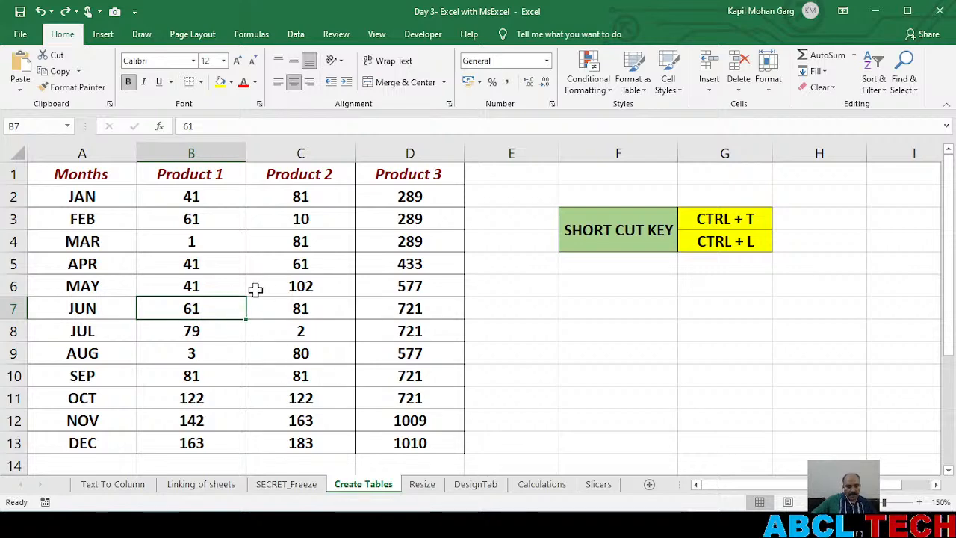
pyautogui.hotkey('ctrl', 't')
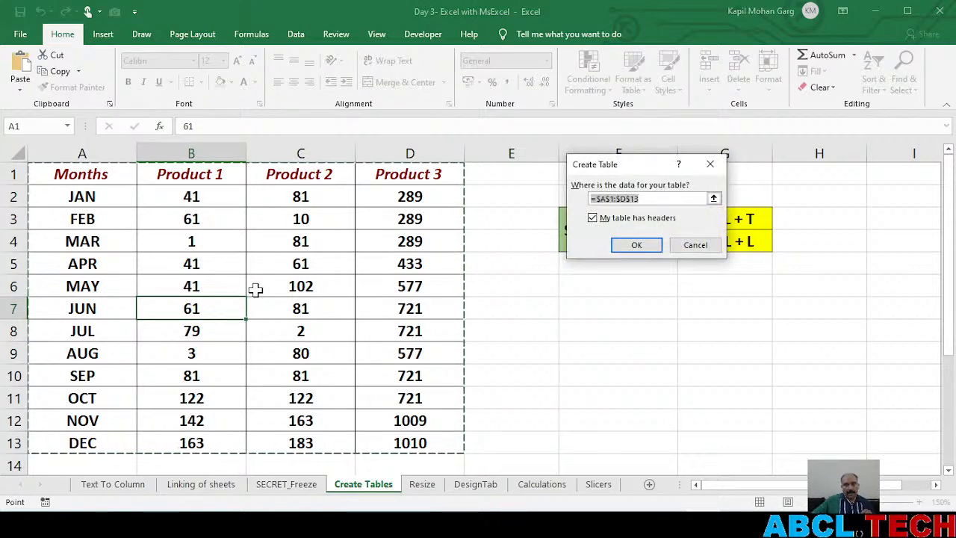
pyautogui.click(639, 247)
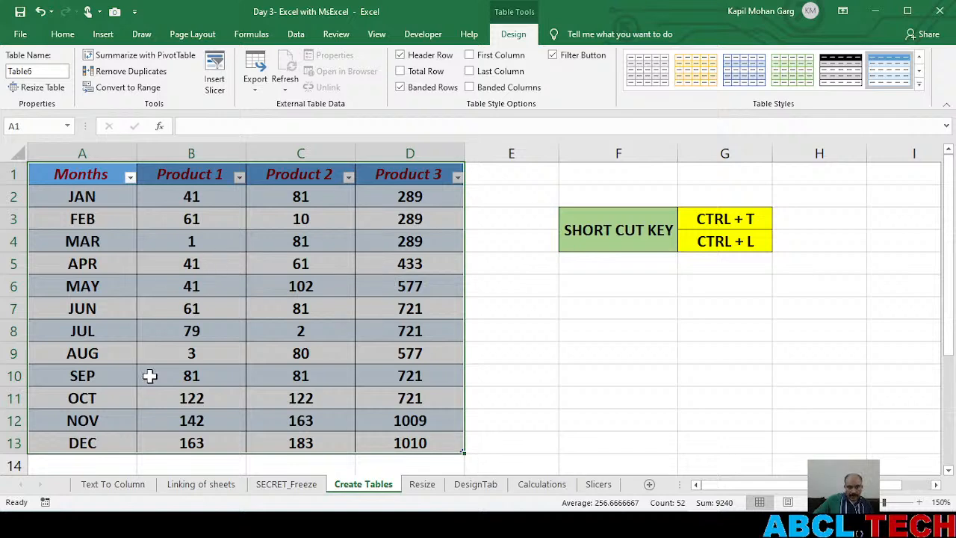
pyautogui.click(315, 325)
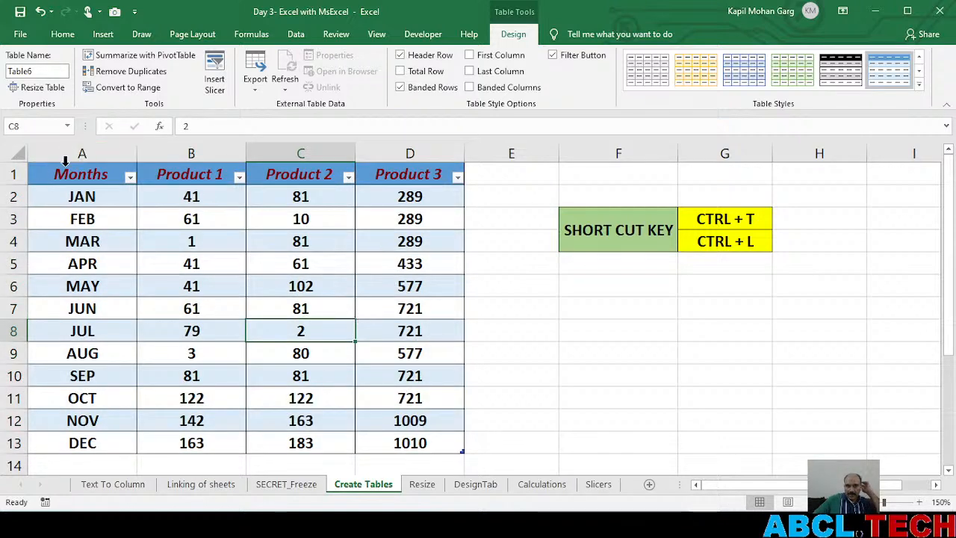
pyautogui.click(131, 177)
pyautogui.click(236, 183)
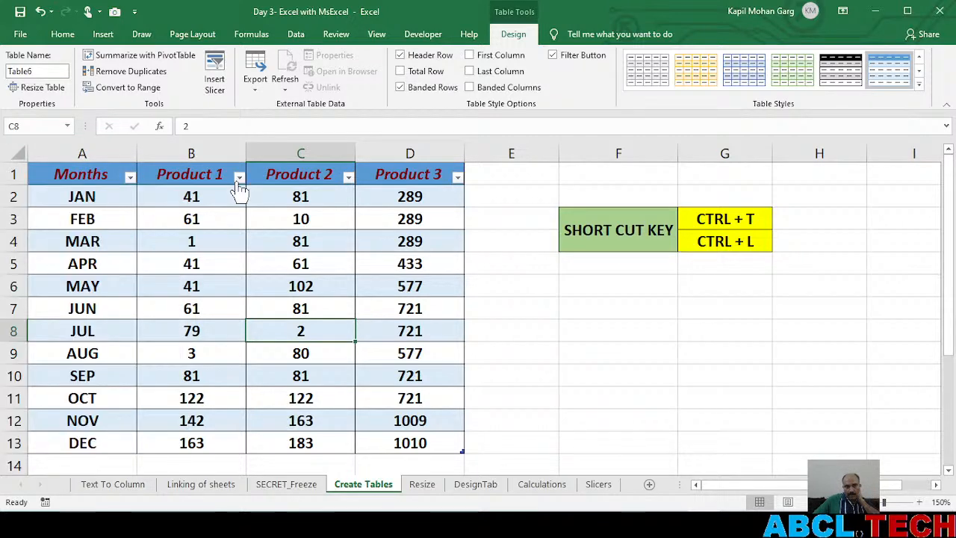
pyautogui.click(348, 178)
pyautogui.click(348, 179)
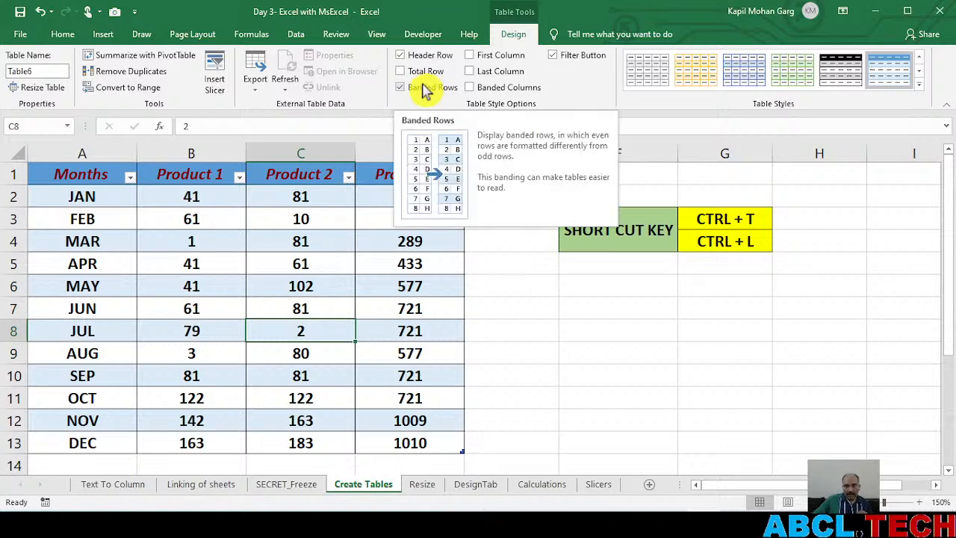
# Preview light table styles on the product table and apply the orange banded Medium style
pyautogui.click(296, 264)
pyautogui.moveTo(57, 174); pyautogui.dragTo(389, 444)
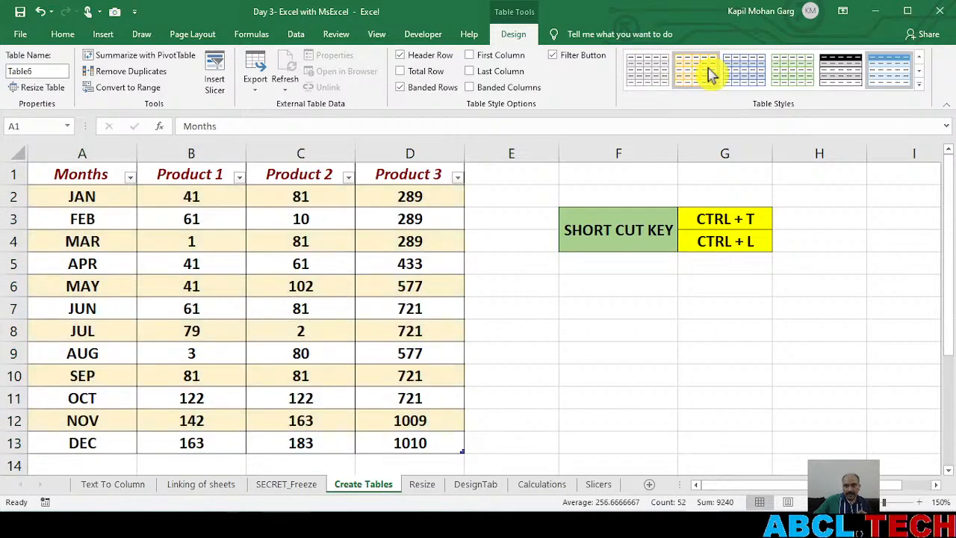
pyautogui.click(276, 296)
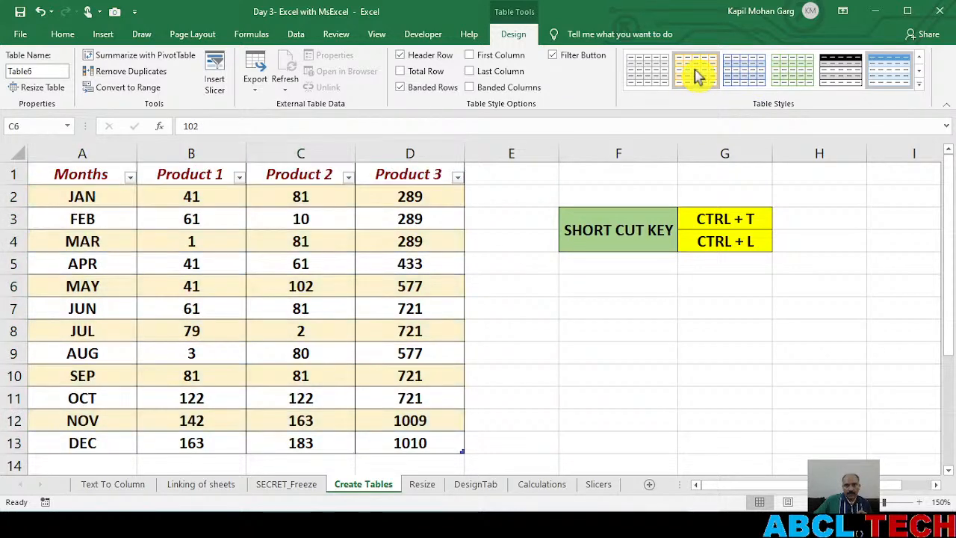
pyautogui.click(198, 317)
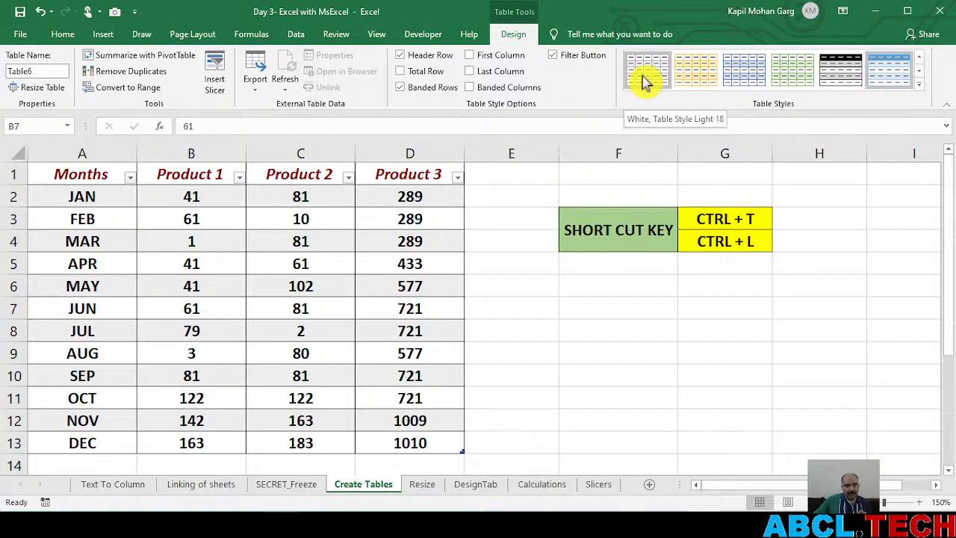
pyautogui.click(920, 84)
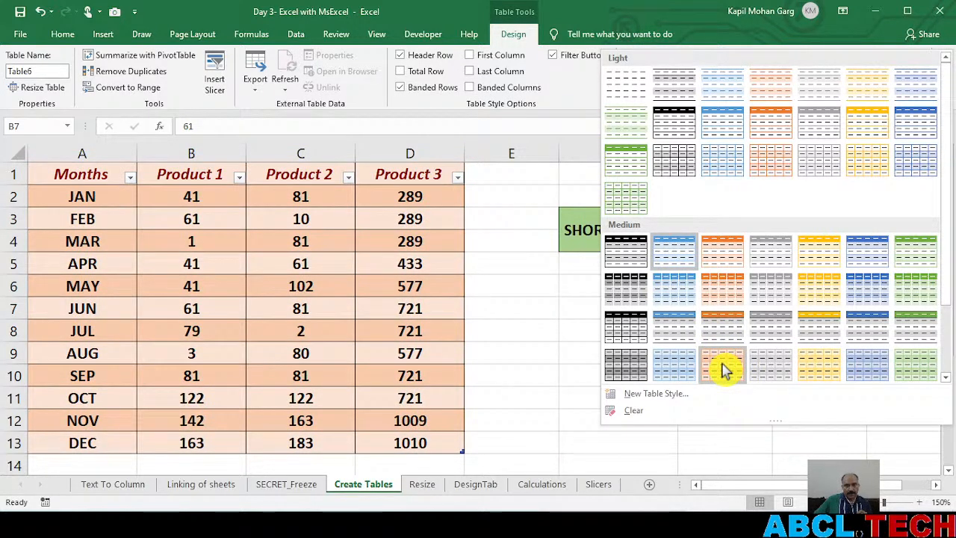
pyautogui.click(722, 368)
pyautogui.click(294, 327)
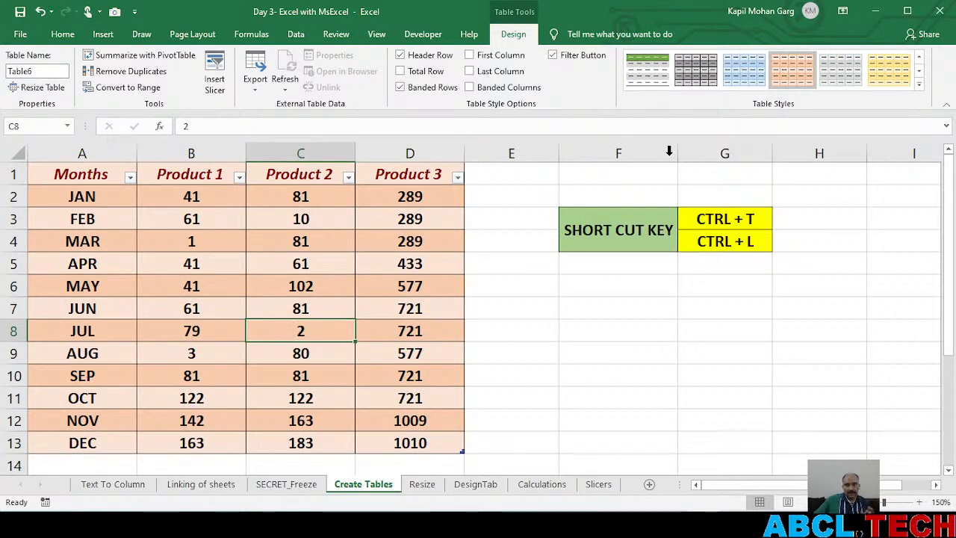
# Change the table to the yellow banded style and finally to the style with a green header and grey banded rows
pyautogui.click(882, 75)
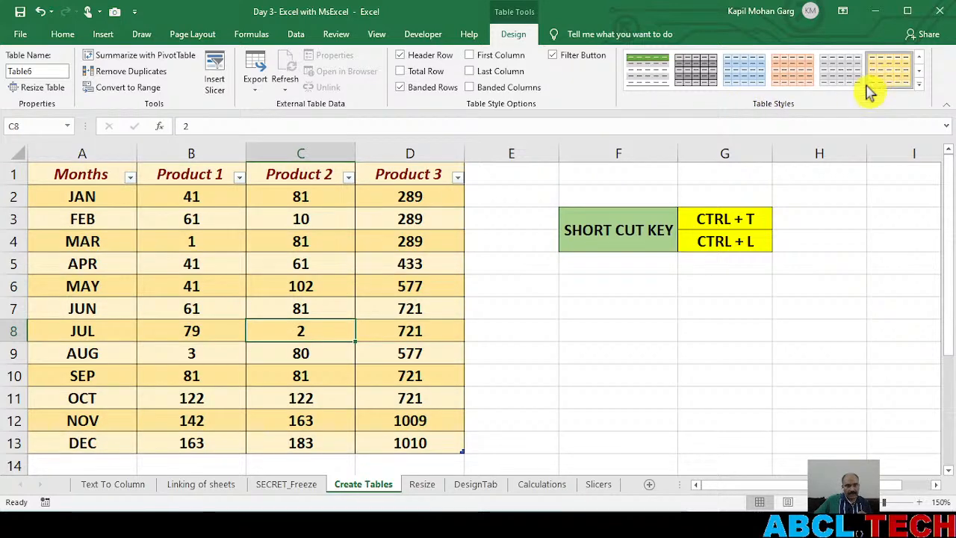
pyautogui.click(289, 292)
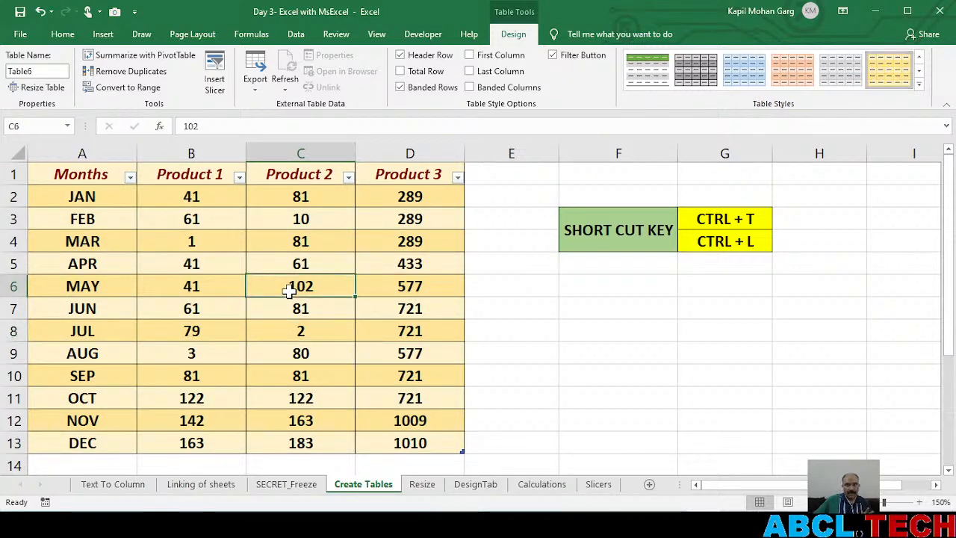
pyautogui.click(648, 71)
pyautogui.click(190, 286)
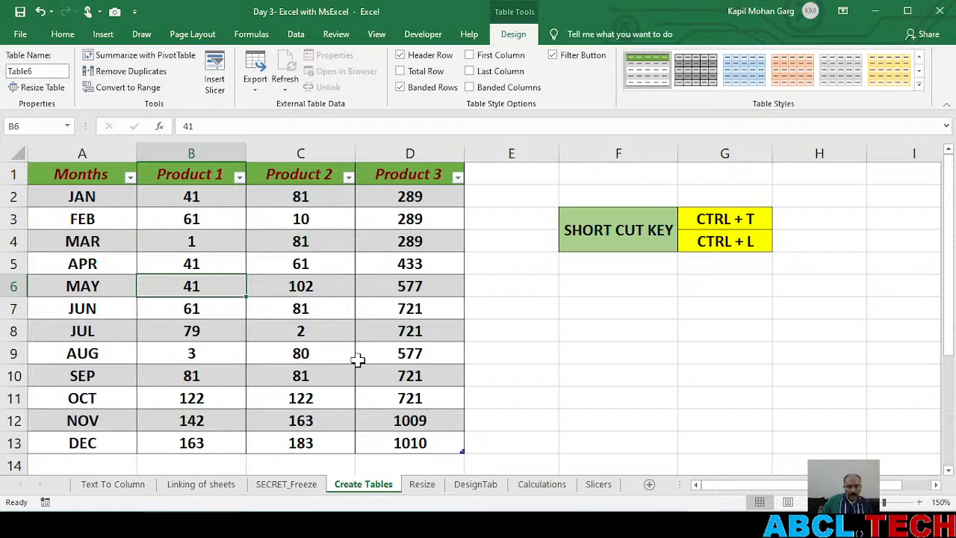
# Extend the table by one column to column E and by three rows down to row 16
pyautogui.scroll(-1, 358, 360)
pyautogui.scroll(1, 358, 360)
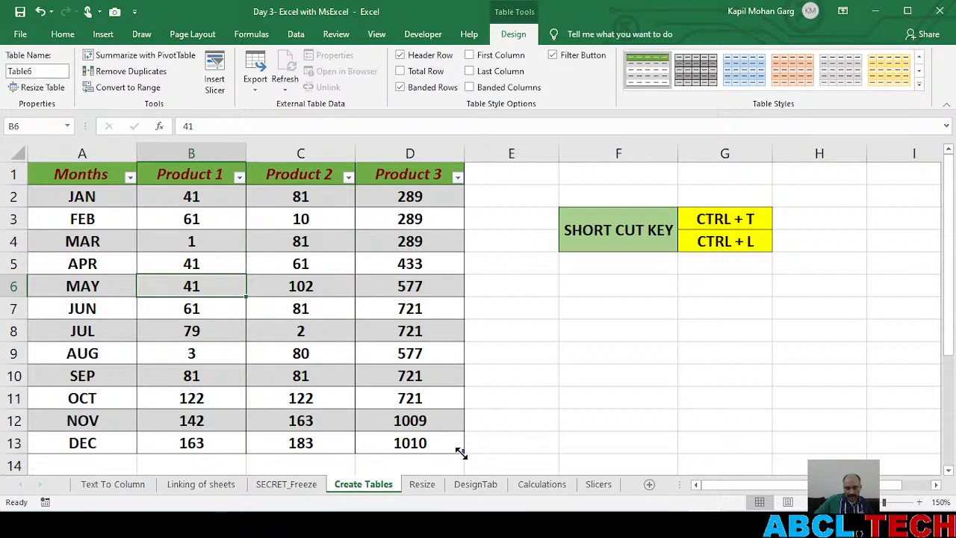
pyautogui.moveTo(489, 455); pyautogui.dragTo(529, 454)
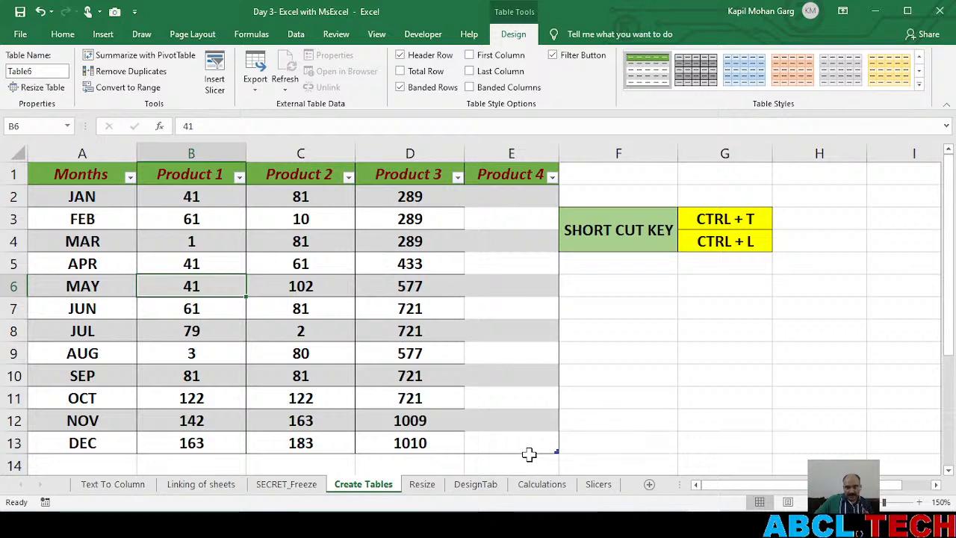
pyautogui.scroll(-1, 538, 433)
pyautogui.moveTo(556, 386); pyautogui.dragTo(551, 447)
pyautogui.scroll(-1, 510, 425)
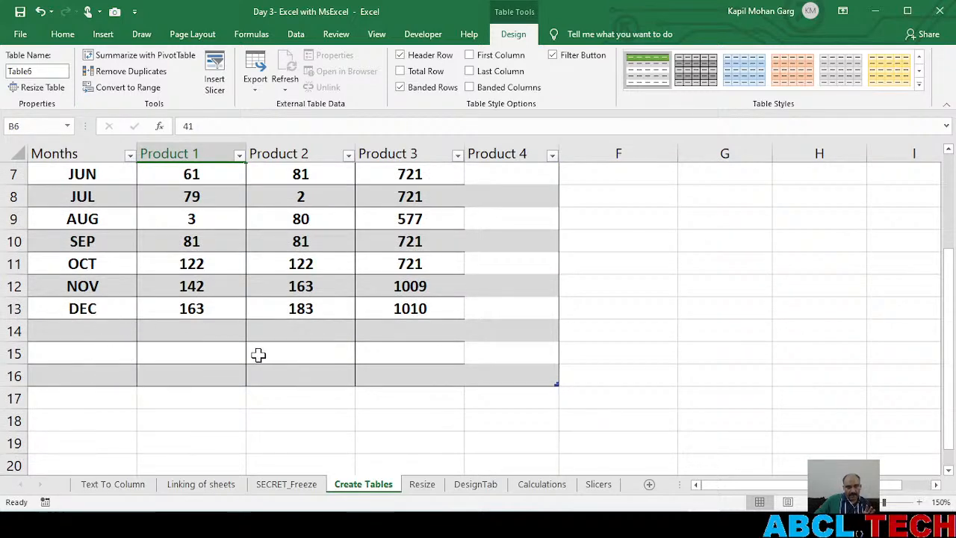
pyautogui.scroll(2, 258, 355)
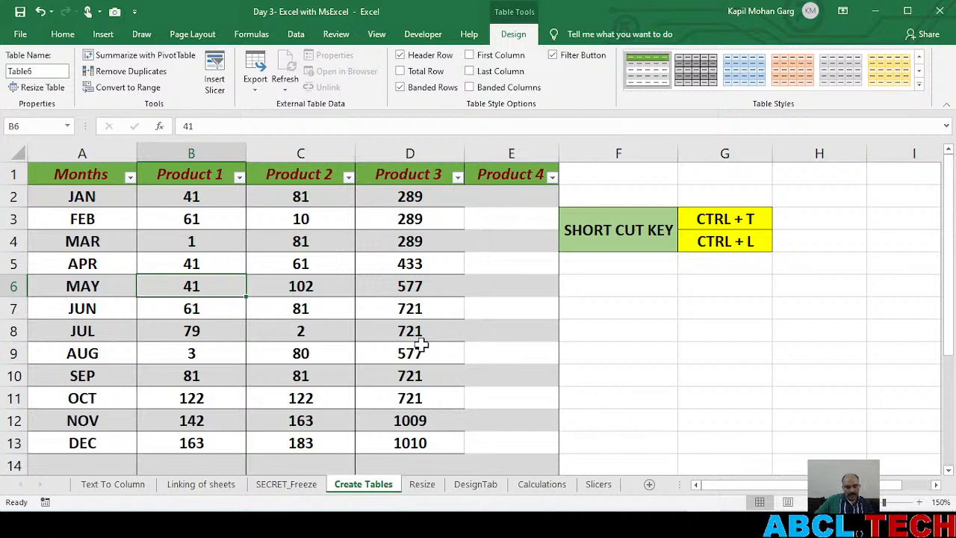
# Undo the added table column and rows
pyautogui.hotkey('ctrl', 'z')
pyautogui.hotkey('ctrl', 'z')
pyautogui.hotkey('ctrl', 'z')
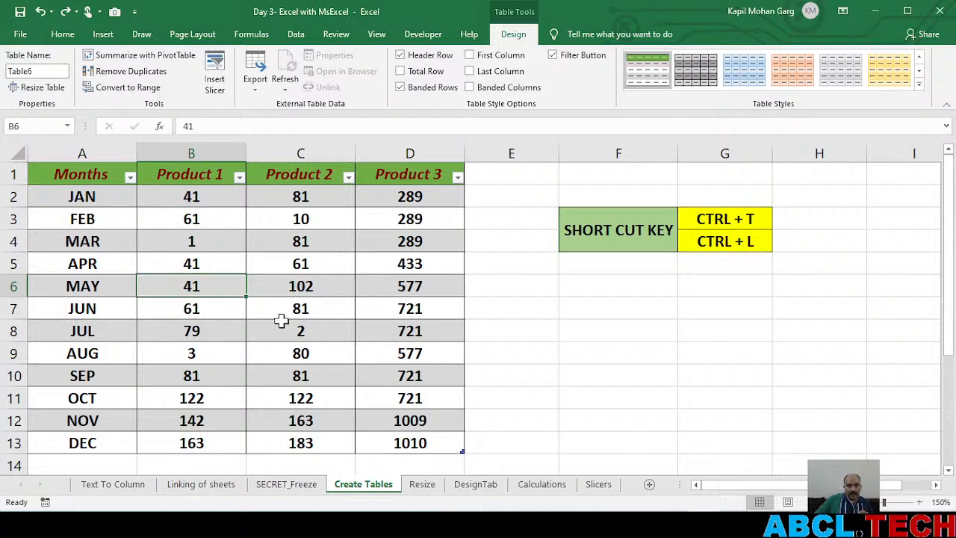
# Compare which table design tools are available with a cell selected inside the table and outside it
pyautogui.click(269, 282)
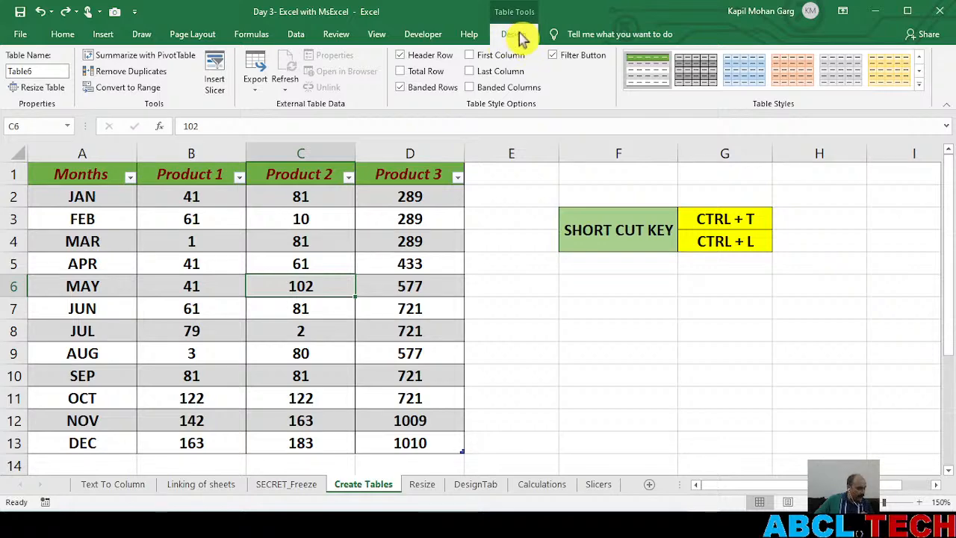
pyautogui.click(710, 345)
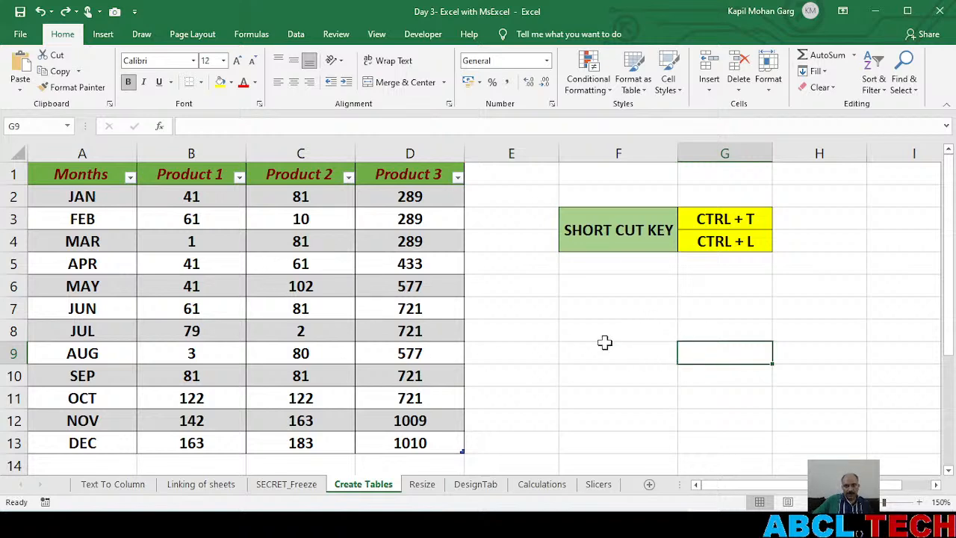
pyautogui.click(275, 304)
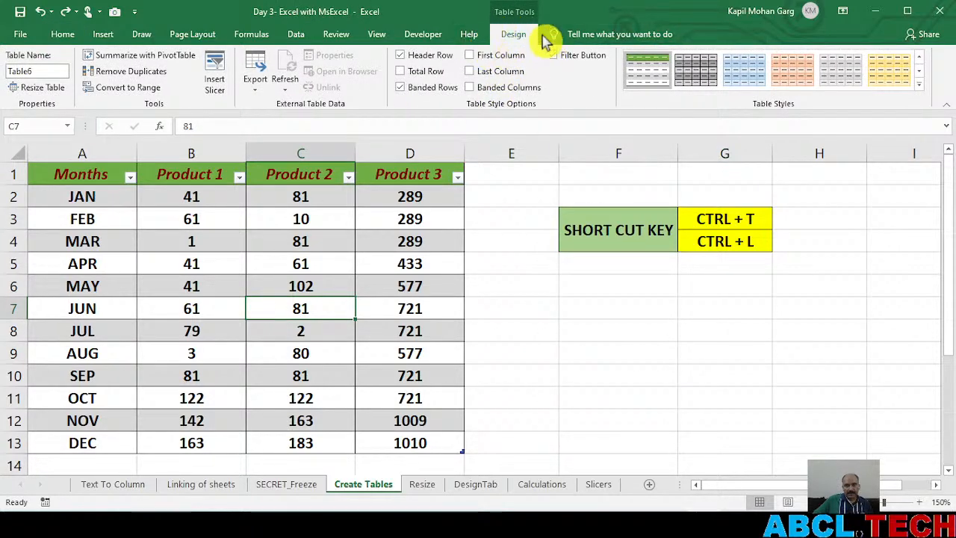
pyautogui.click(676, 323)
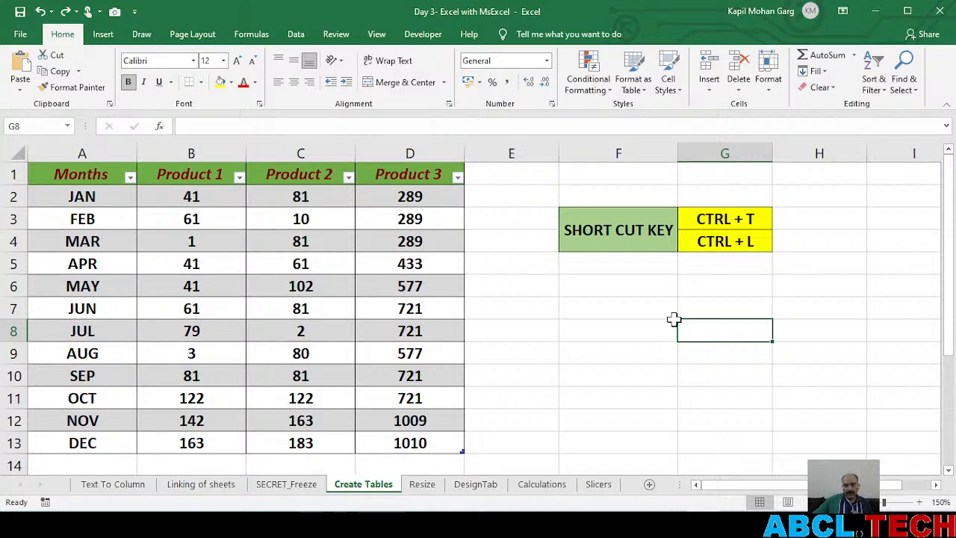
# Rename the table on the Create Tables sheet with the presenter's first name and reselect it to check the name
pyautogui.click(223, 318)
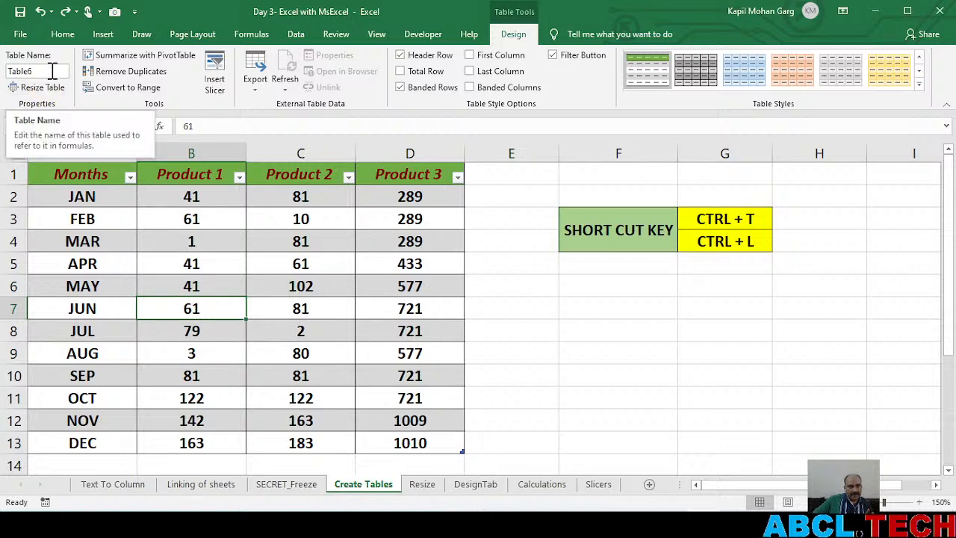
pyautogui.click(260, 314)
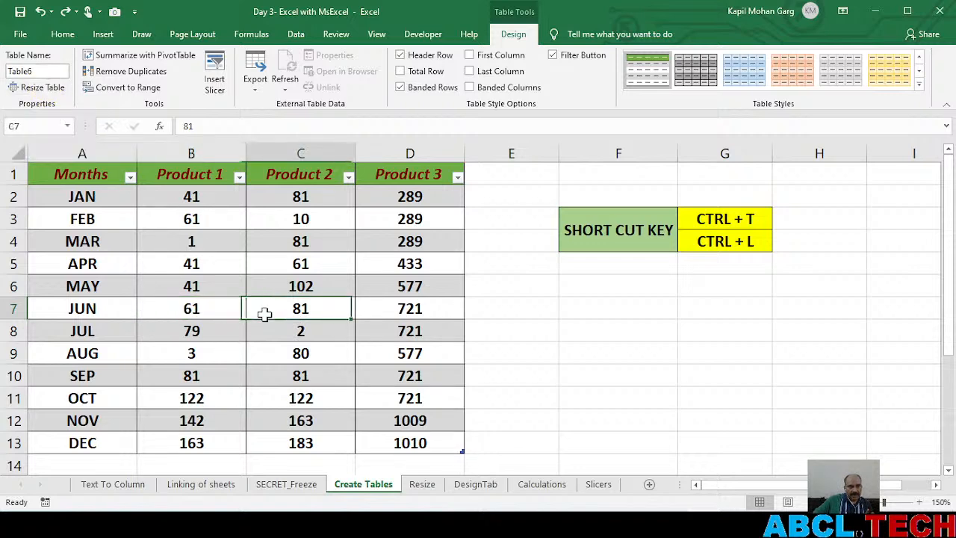
pyautogui.click(43, 70)
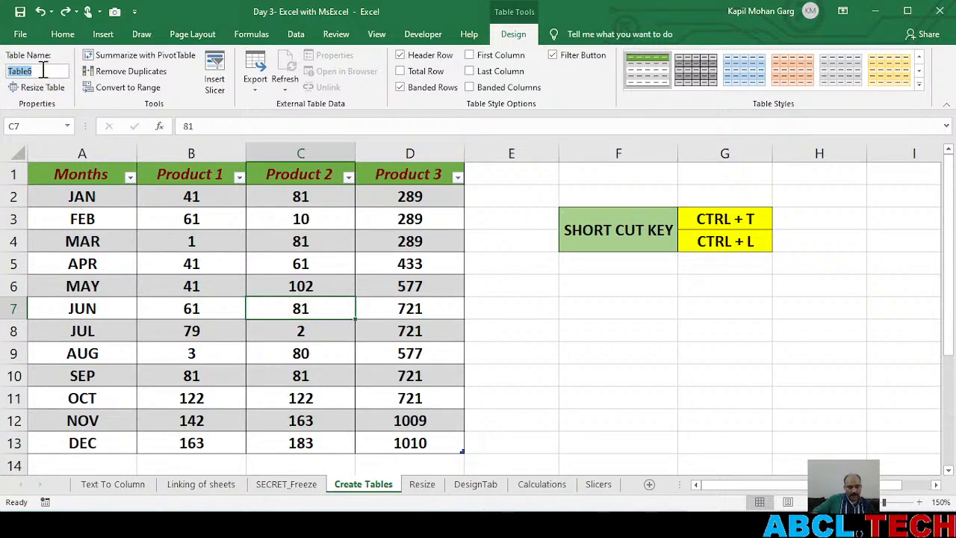
pyautogui.write('Kapil')
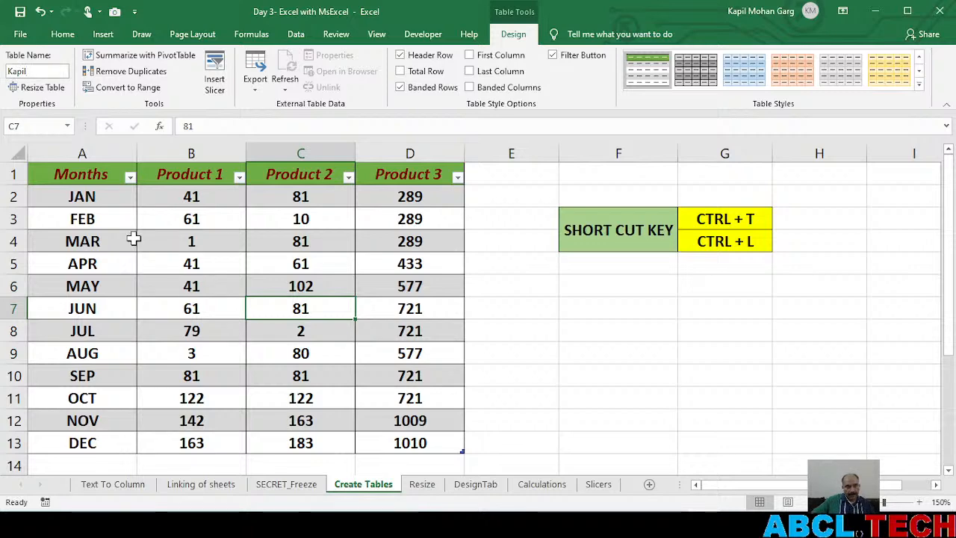
pyautogui.click(165, 278)
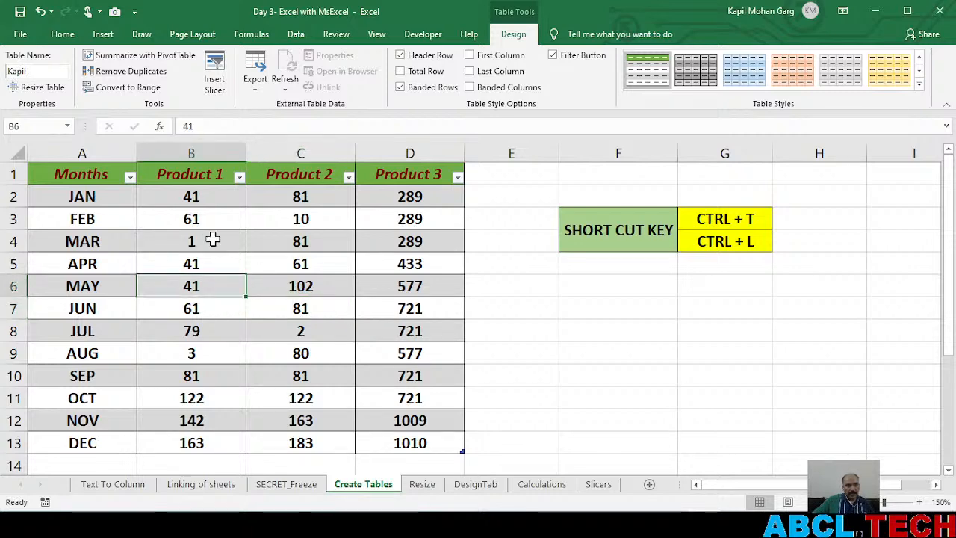
pyautogui.click(682, 325)
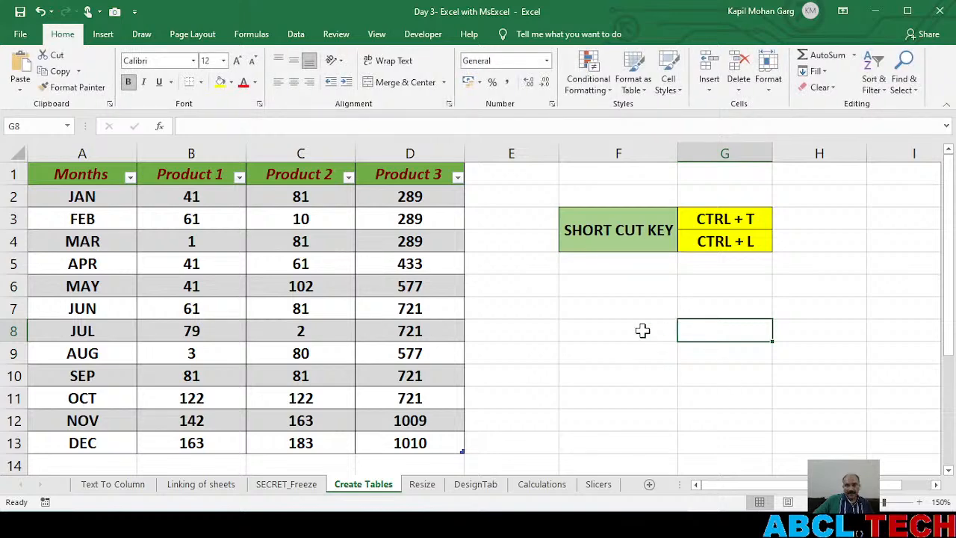
pyautogui.click(172, 276)
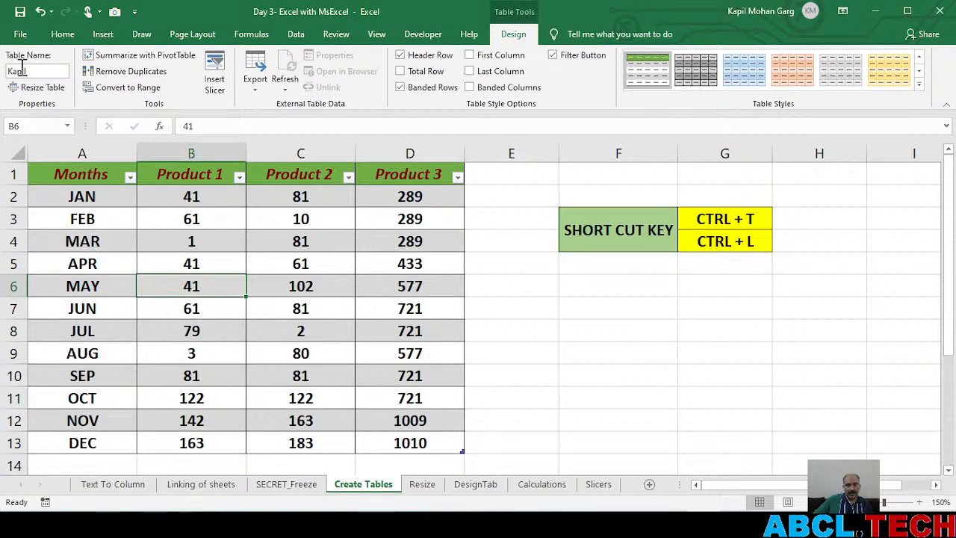
# Visit the Text To Column sheet and examine the table name on the Calculations sheet
pyautogui.click(124, 491)
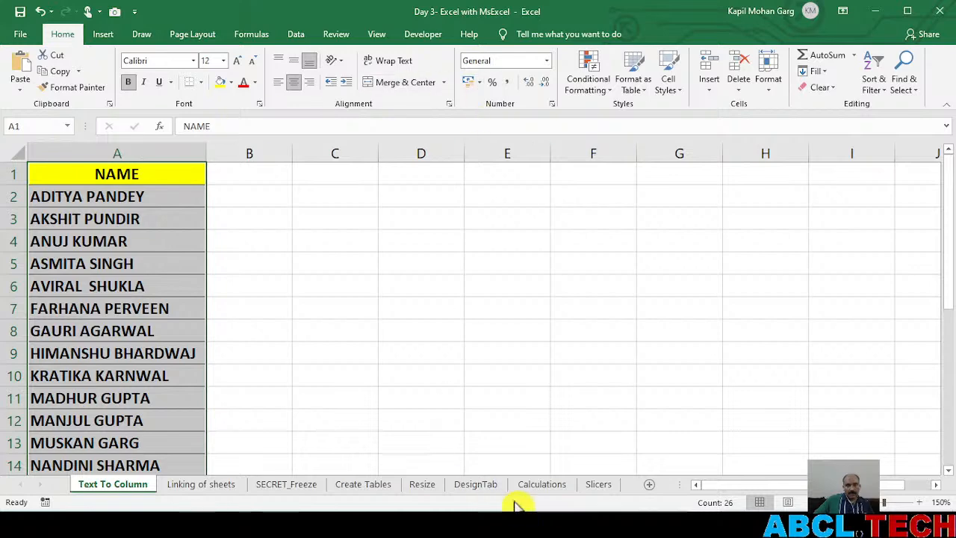
pyautogui.click(541, 487)
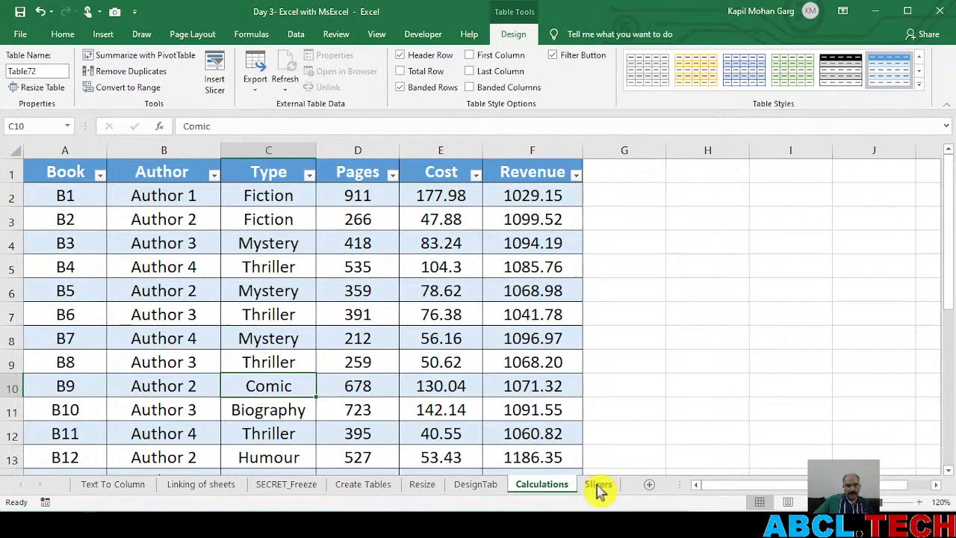
pyautogui.press('Up')
pyautogui.press('Up')
pyautogui.press('Up')
pyautogui.press('Up')
pyautogui.doubleClick(38, 70)
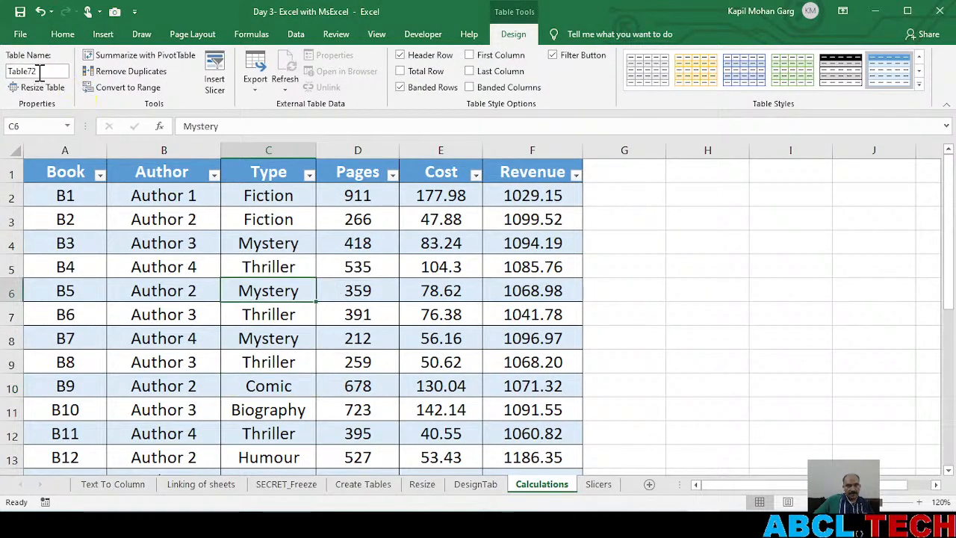
pyautogui.click(310, 380)
pyautogui.click(153, 321)
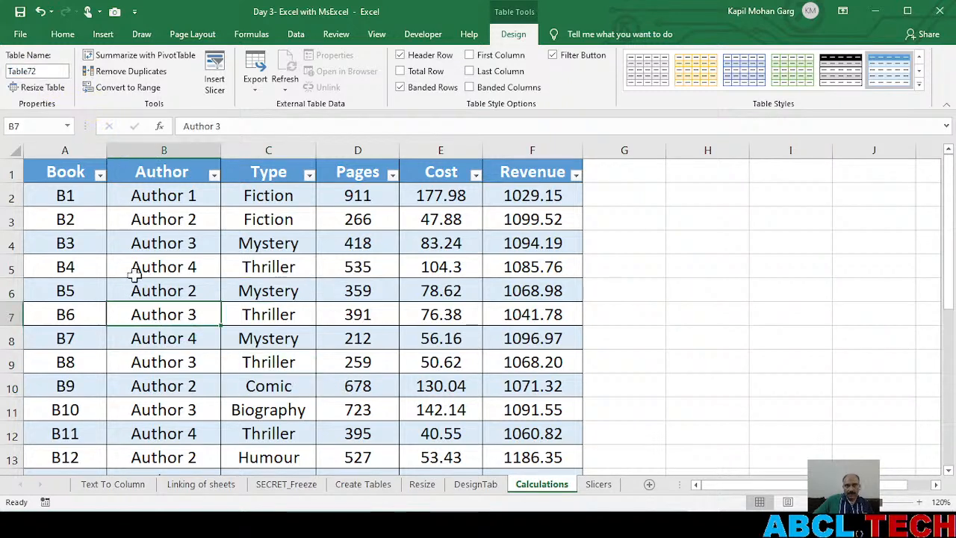
# Examine the table name on the DesignTab sheet and check whether the Resize sheet's data is formatted as a table
pyautogui.click(482, 486)
pyautogui.click(226, 337)
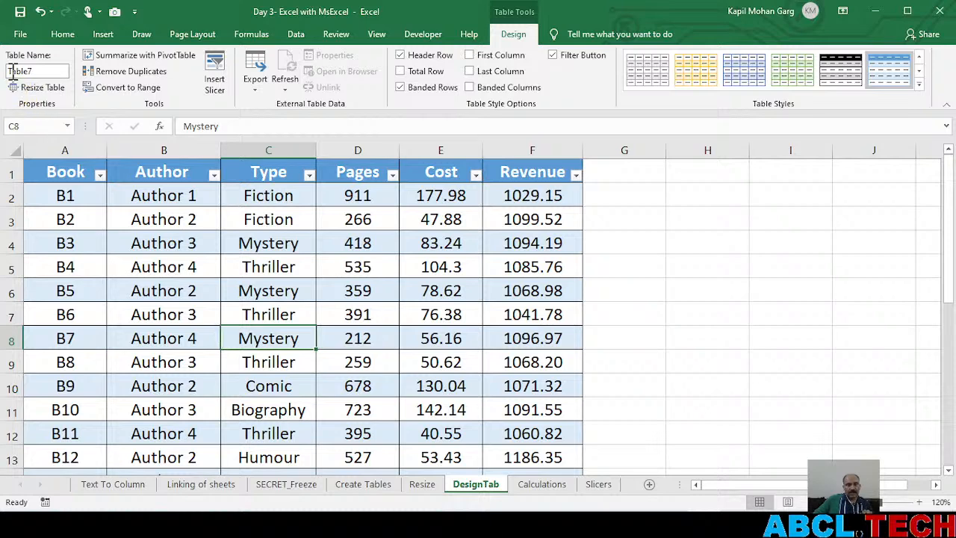
pyautogui.click(423, 486)
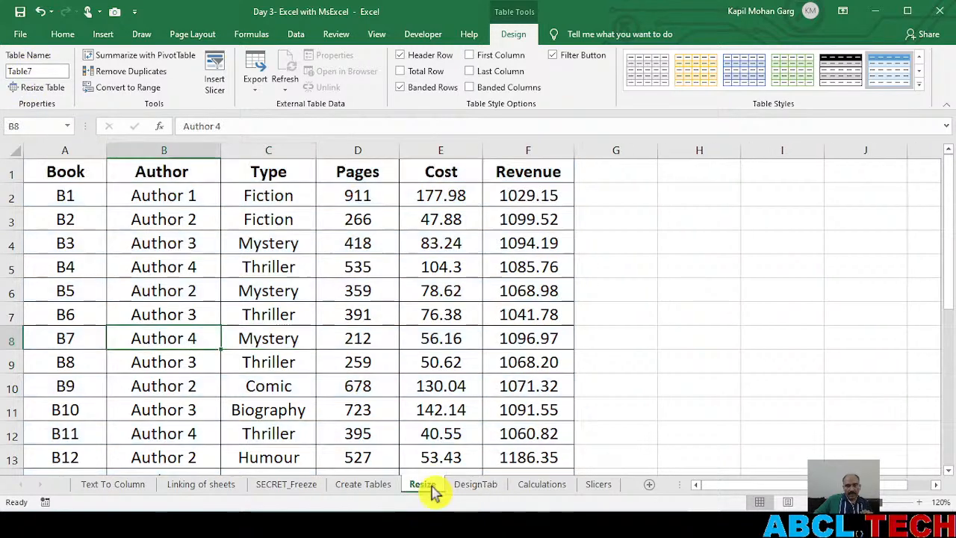
pyautogui.click(267, 315)
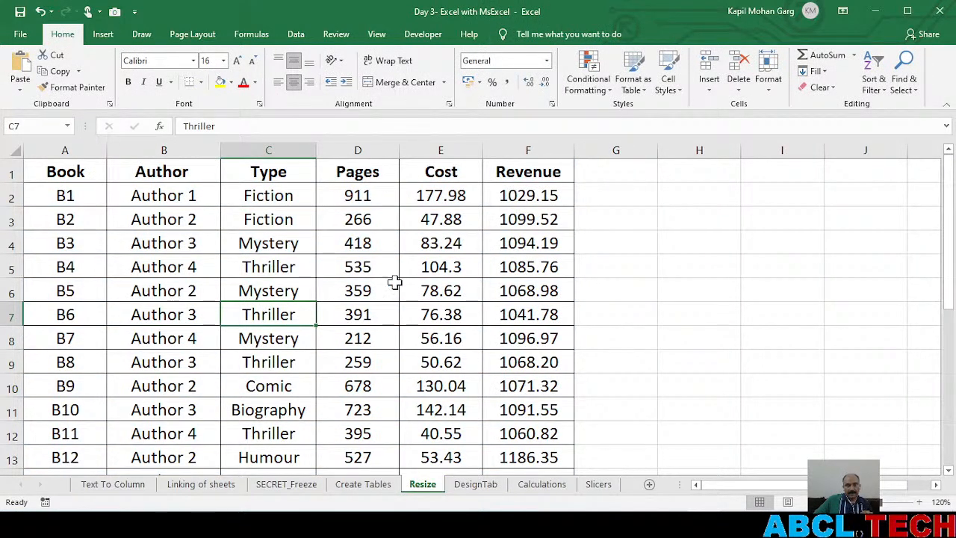
# Try to rename the table on the Slicers sheet with the presenter's first name, already used on the Create Tables sheet
pyautogui.click(602, 484)
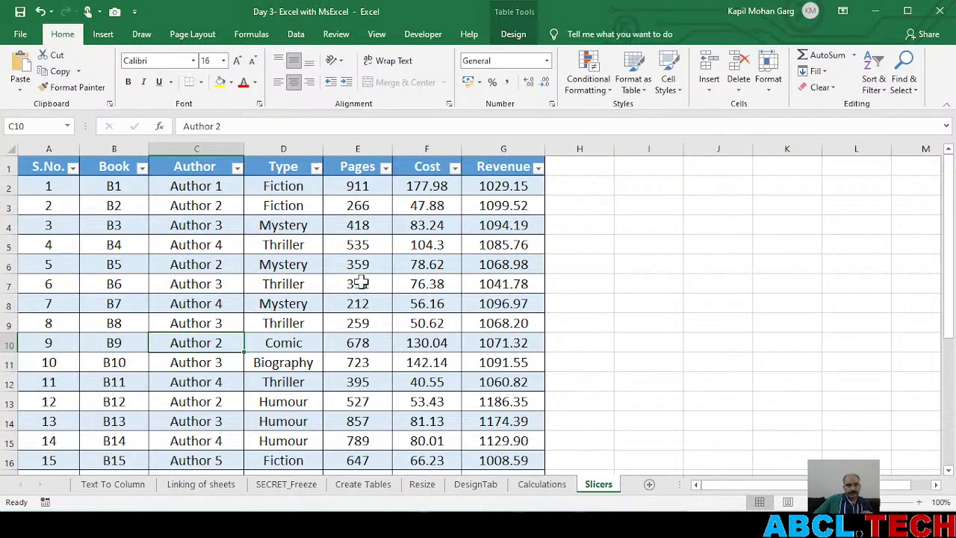
pyautogui.click(311, 302)
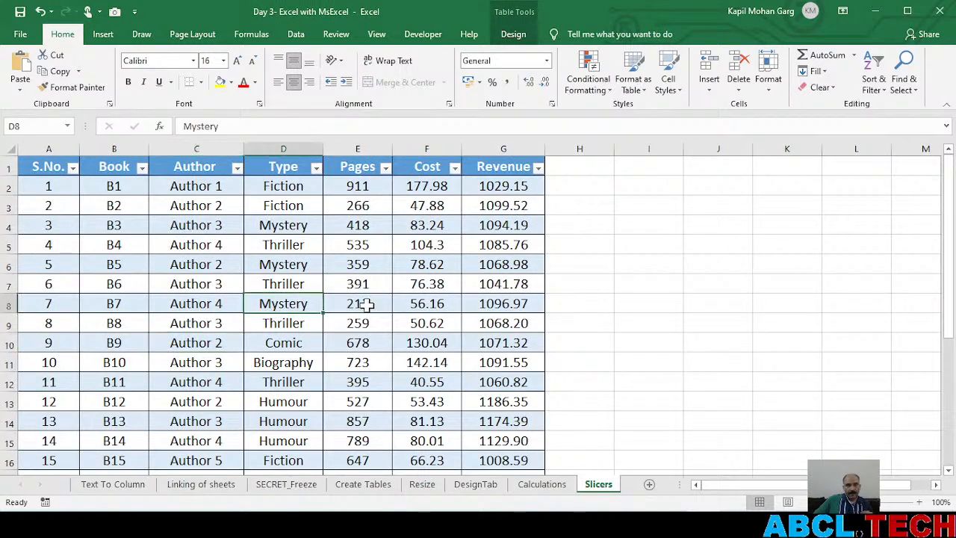
pyautogui.click(513, 34)
pyautogui.click(54, 71)
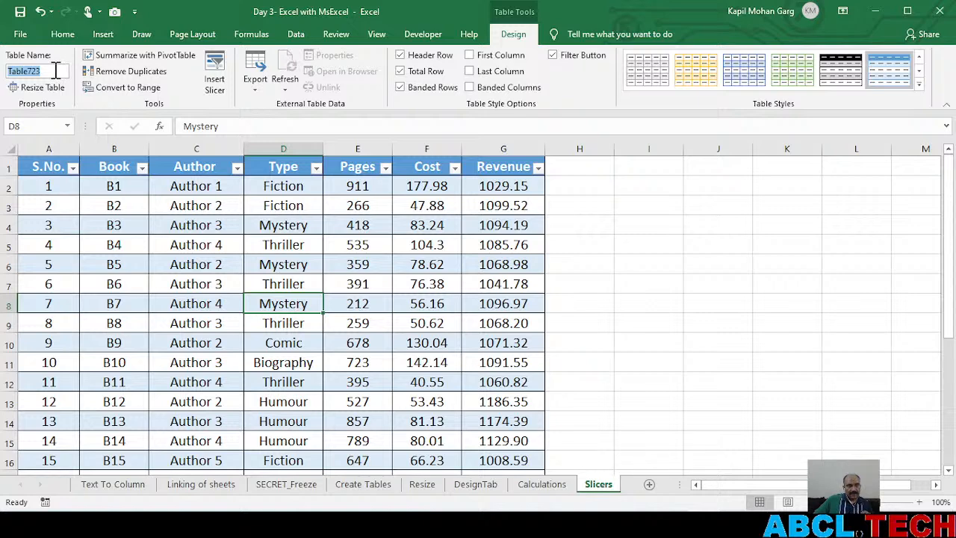
pyautogui.write('k')
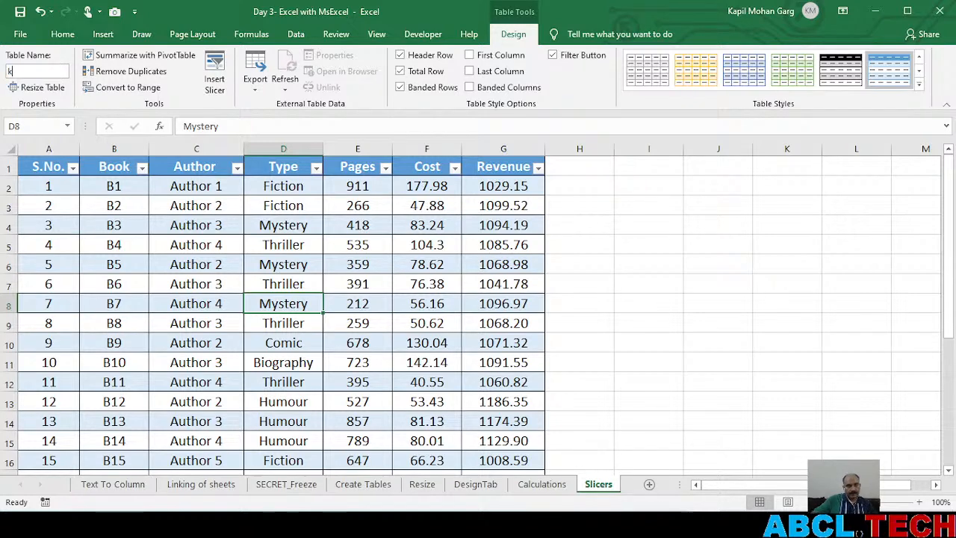
pyautogui.write('apil')
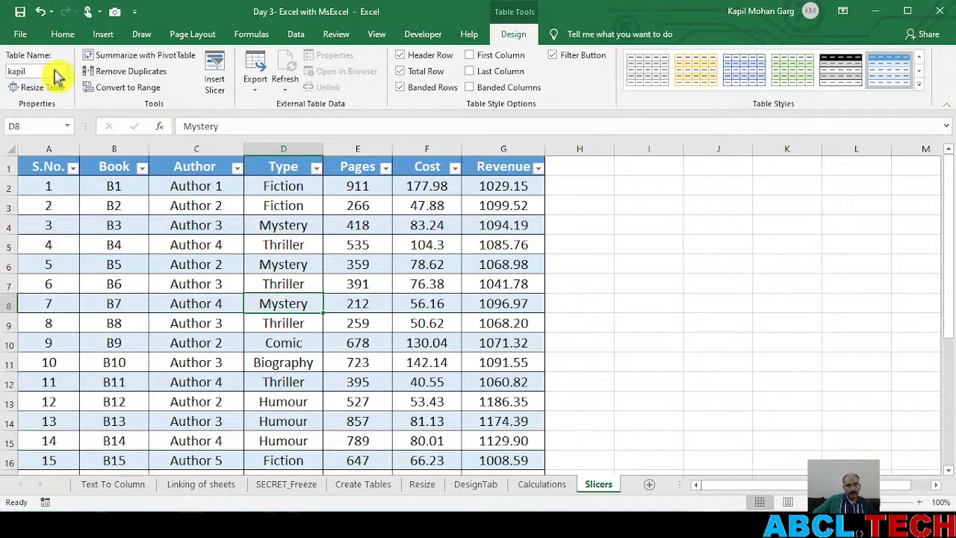
pyautogui.press('Return')
pyautogui.click(502, 299)
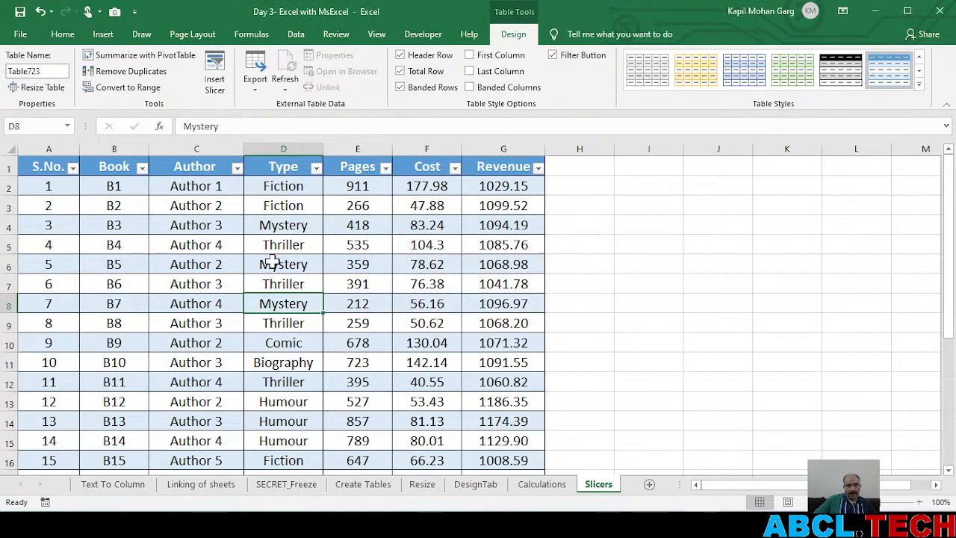
# Compare the table names on the Slicers, Calculations, DesignTab and Create Tables sheets
pyautogui.click(276, 380)
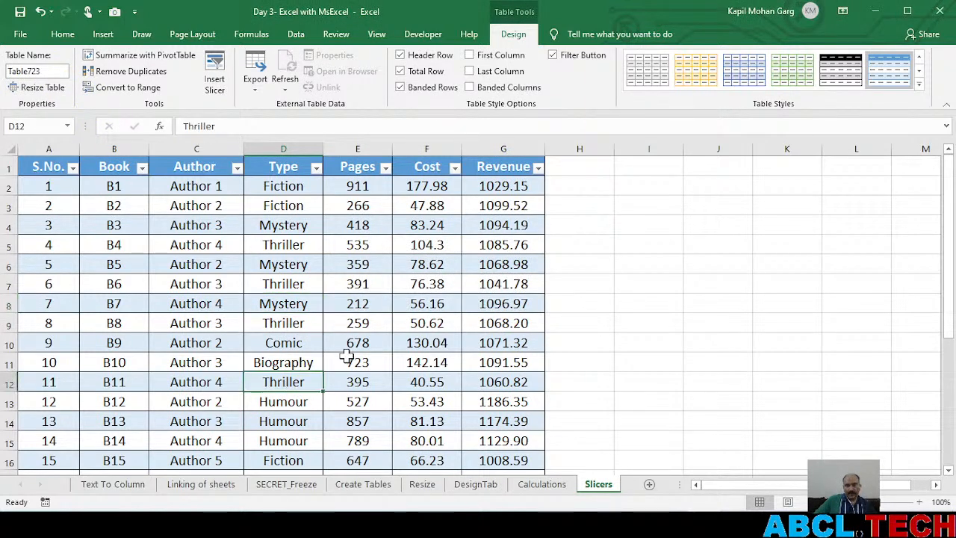
pyautogui.click(253, 308)
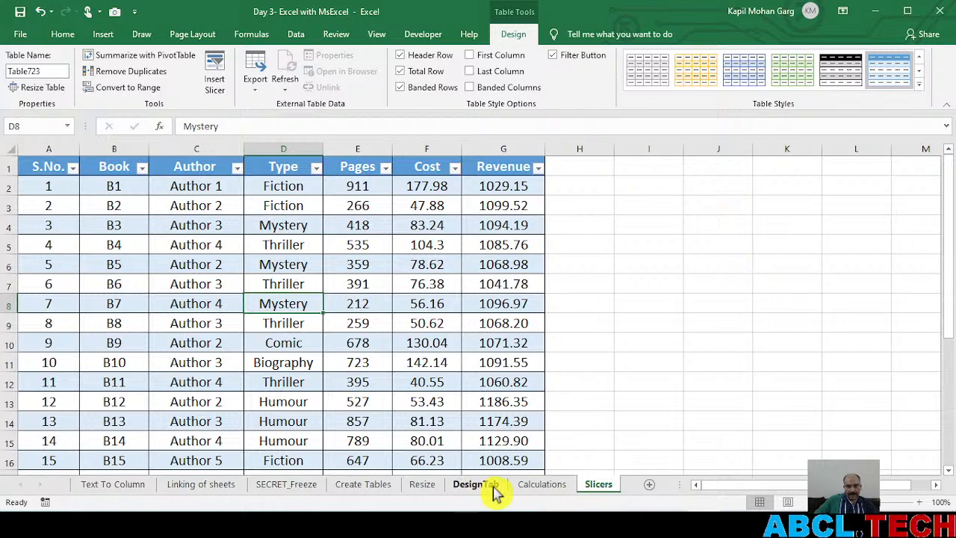
pyautogui.click(553, 490)
pyautogui.click(217, 296)
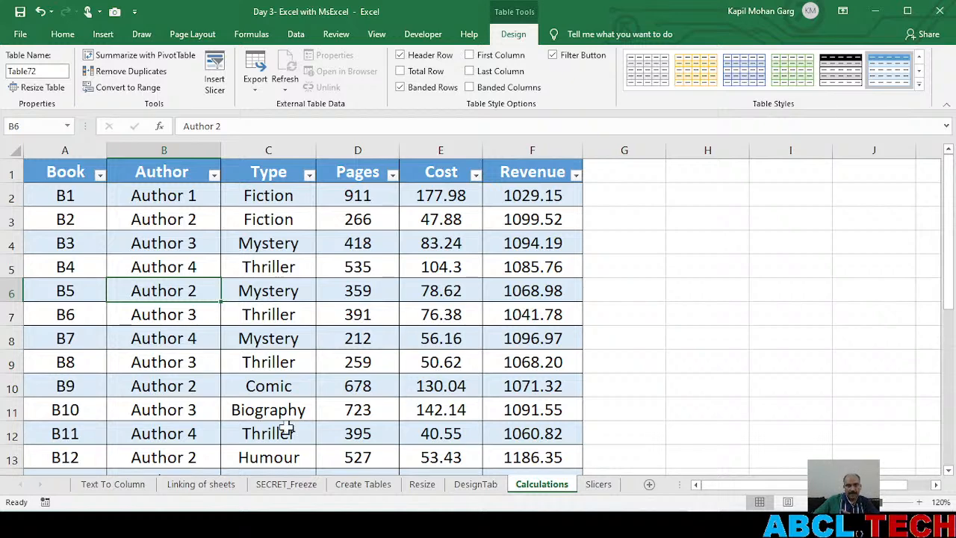
pyautogui.click(486, 488)
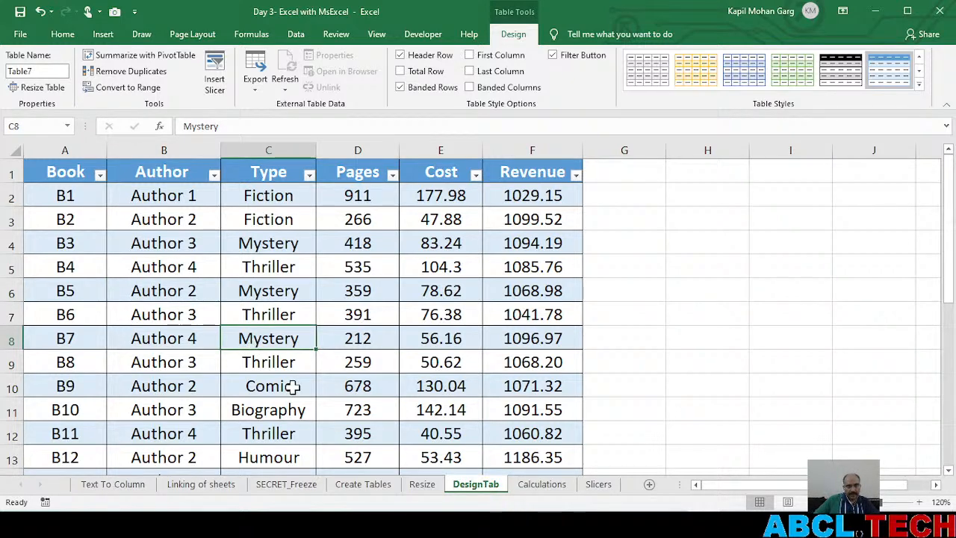
pyautogui.click(422, 487)
pyautogui.click(363, 487)
pyautogui.click(336, 345)
pyautogui.click(22, 71)
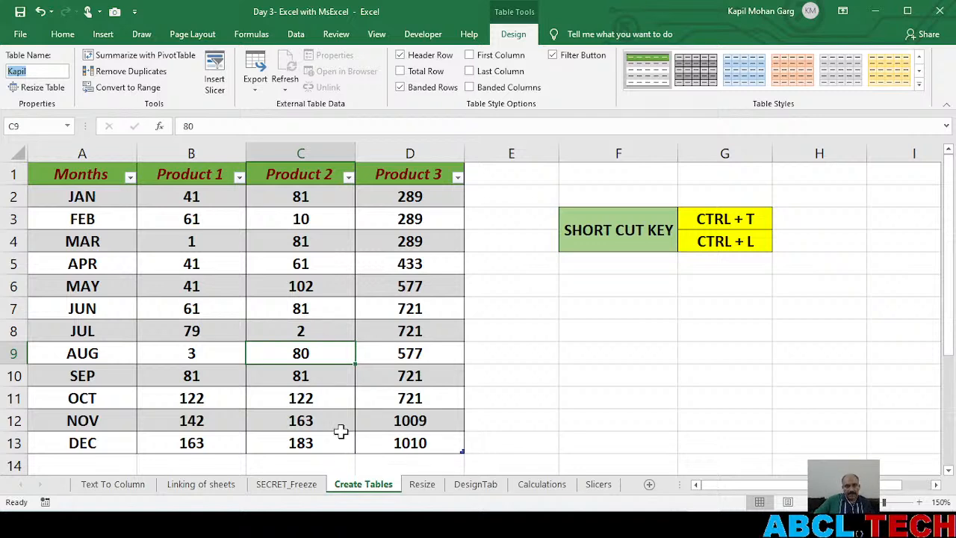
# Convert the book data on the Resize sheet into a table with headers and review its full extent
pyautogui.click(425, 486)
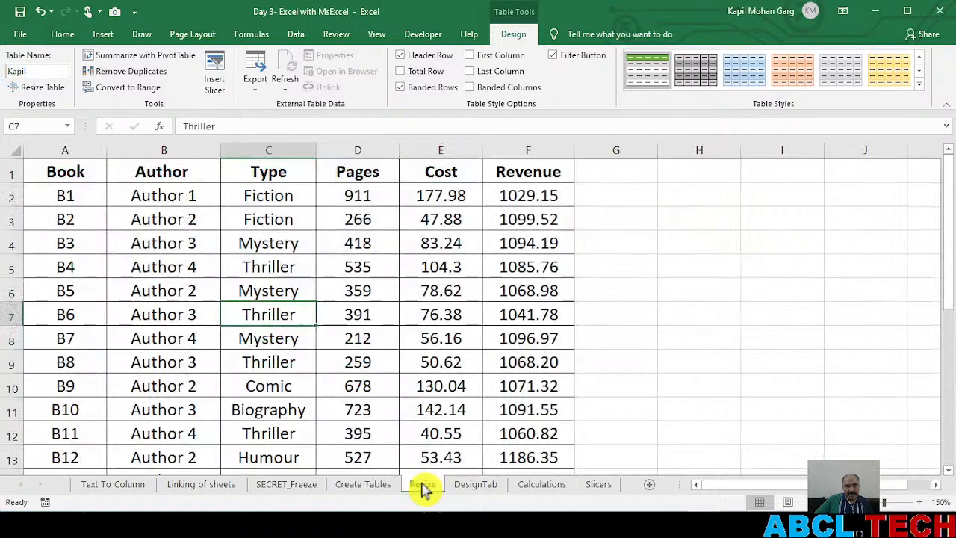
pyautogui.scroll(-6, 334, 327)
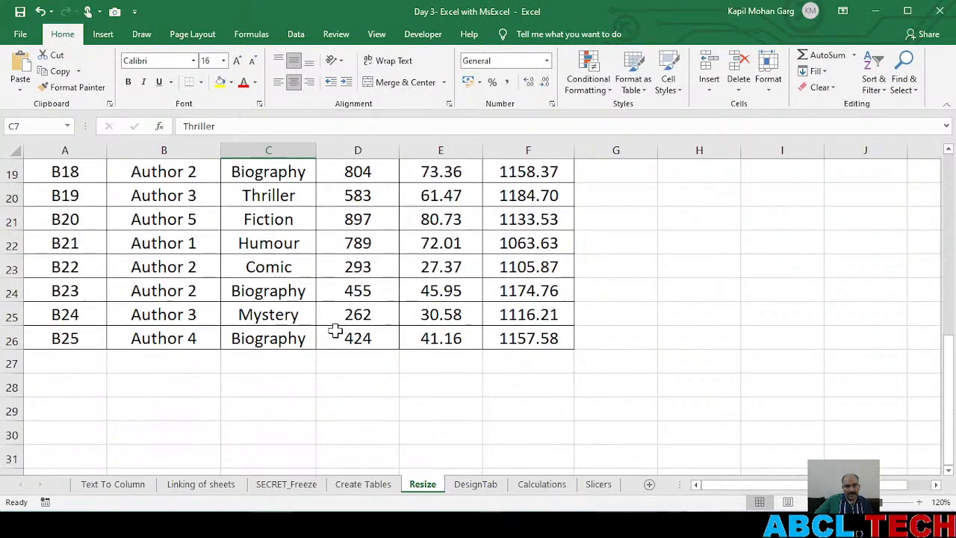
pyautogui.scroll(6, 336, 329)
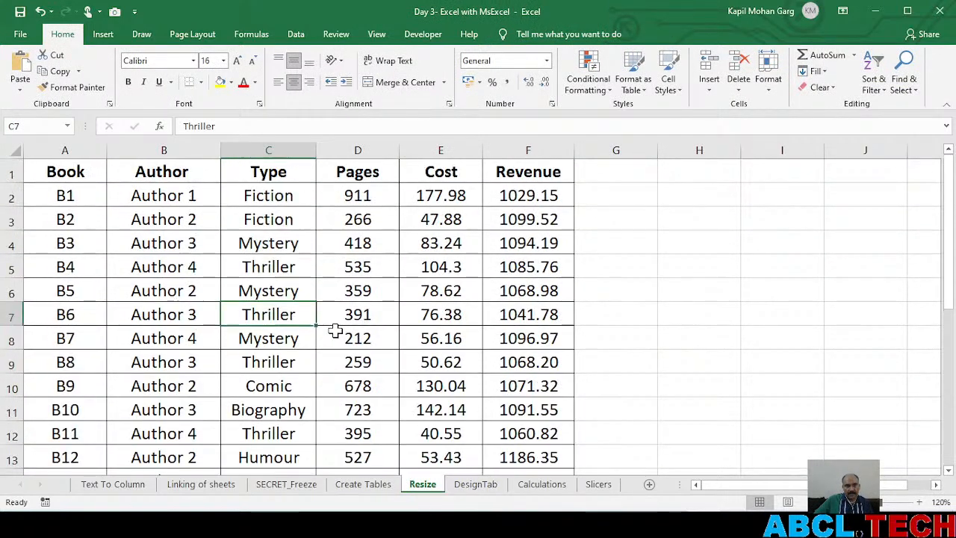
pyautogui.click(606, 173)
pyautogui.click(261, 314)
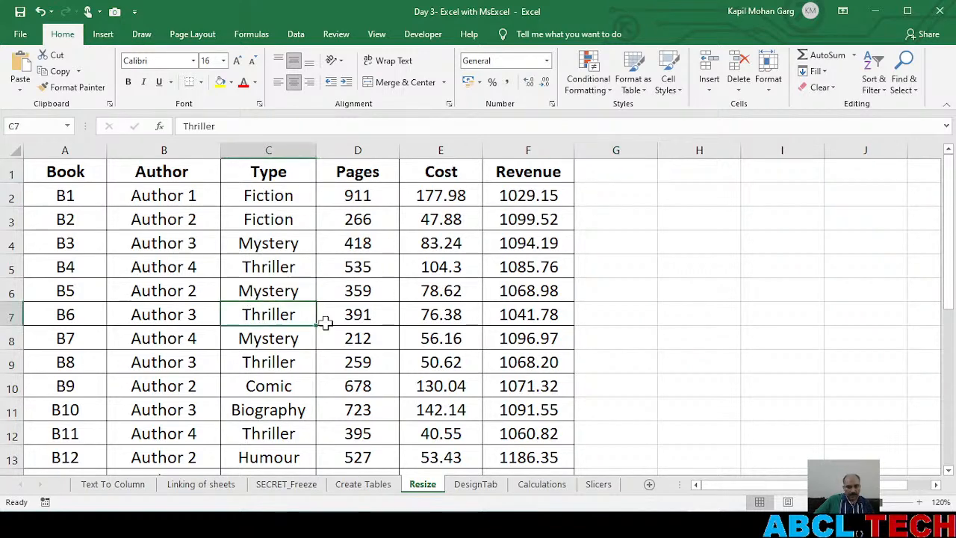
pyautogui.hotkey('ctrl', 't')
pyautogui.press('Return')
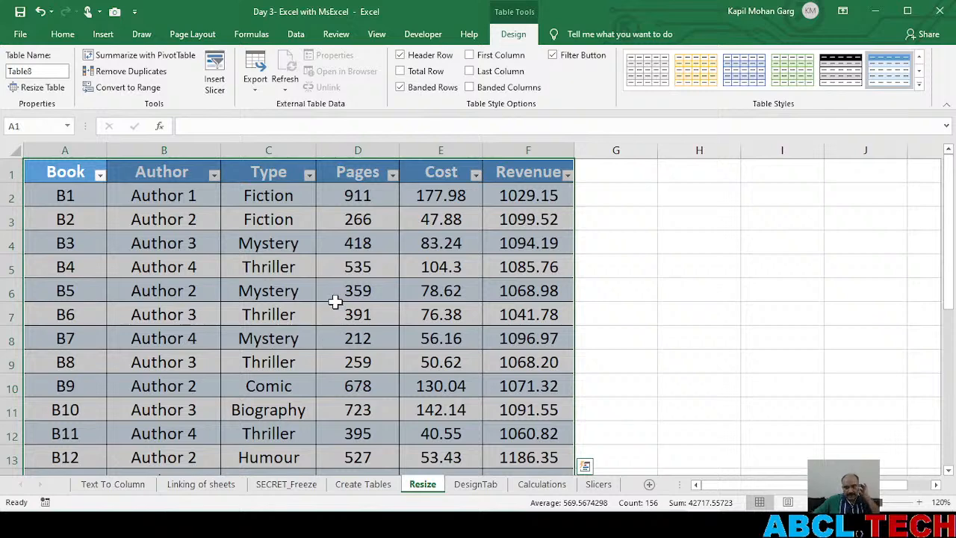
pyautogui.scroll(-2, 298, 309)
pyautogui.scroll(2, 298, 309)
# Add a Total Profit column beside Revenue in the Resize table and widen it to fit its header
pyautogui.click(622, 170)
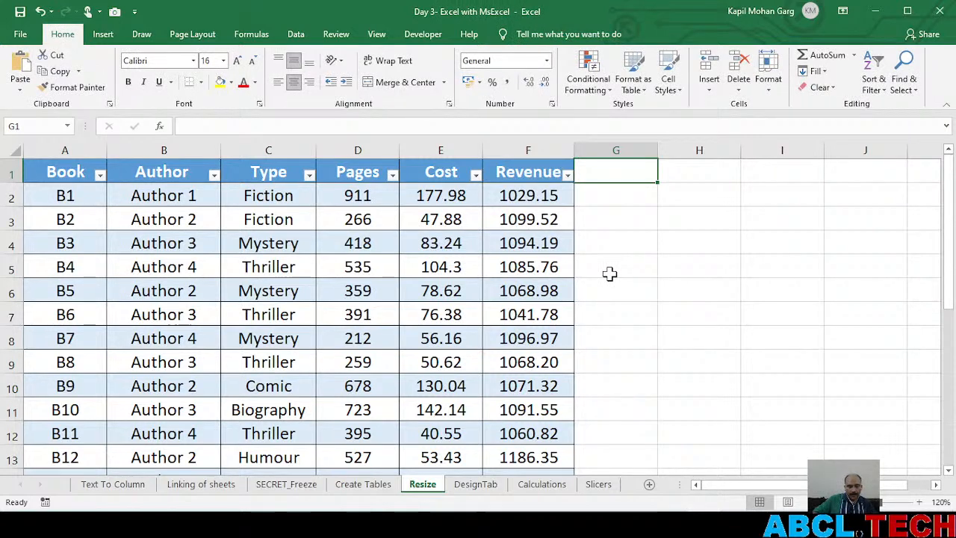
pyautogui.write('Total ')
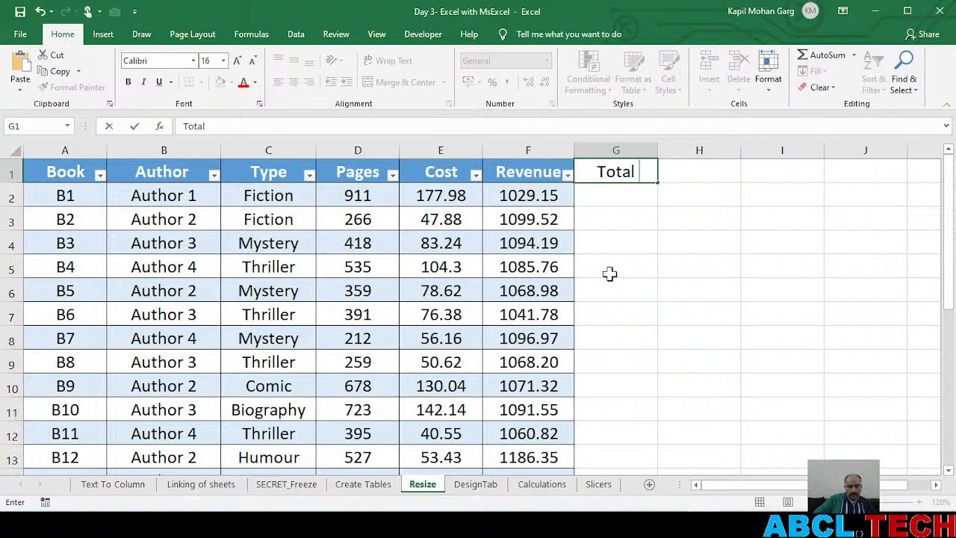
pyautogui.write('Profit')
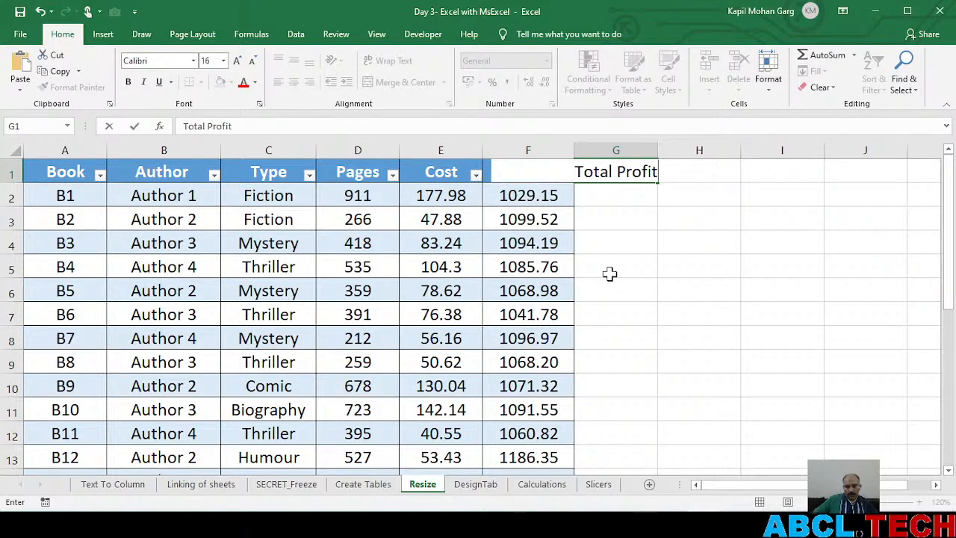
pyautogui.press('Return')
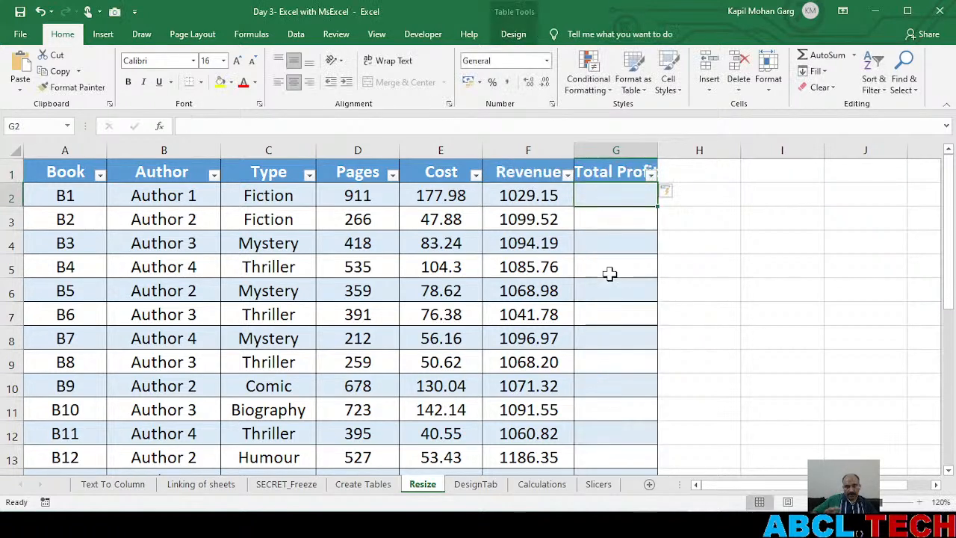
pyautogui.moveTo(655, 148); pyautogui.dragTo(704, 150)
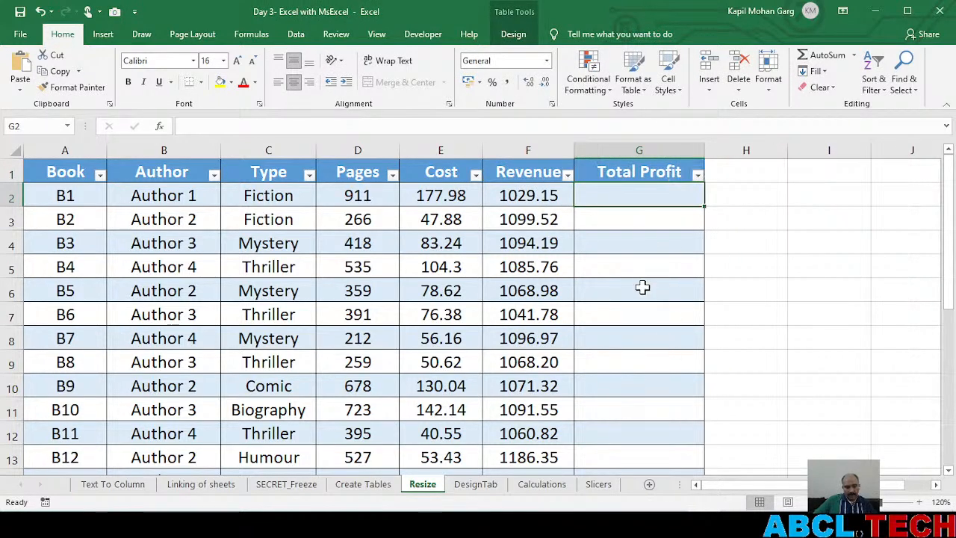
# Undo the Total Profit column and its widening
pyautogui.hotkey('ctrl', 'z')
pyautogui.hotkey('ctrl', 'z')
pyautogui.hotkey('ctrl', 'z')
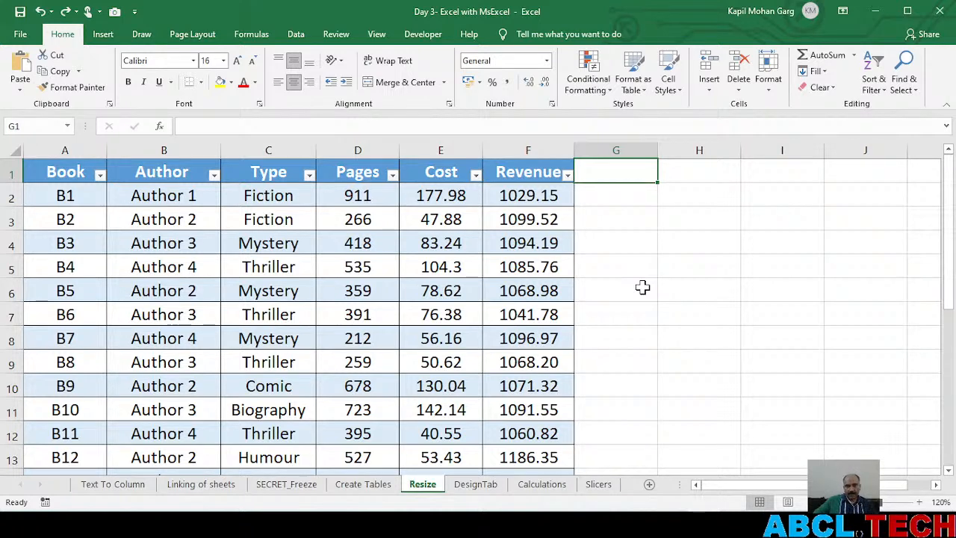
# Add a Profit column header in G1 beside Revenue and widen the column slightly
pyautogui.write('Profit')
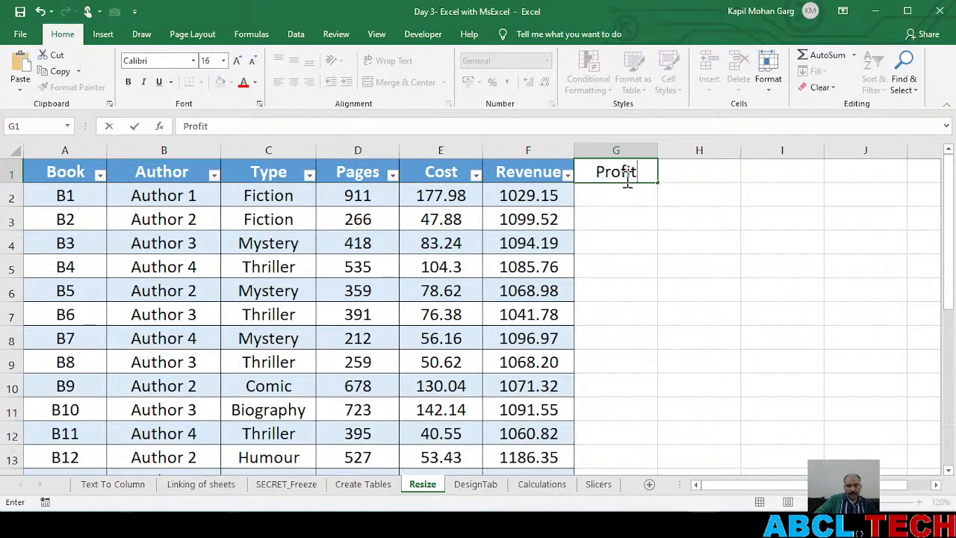
pyautogui.press('Return')
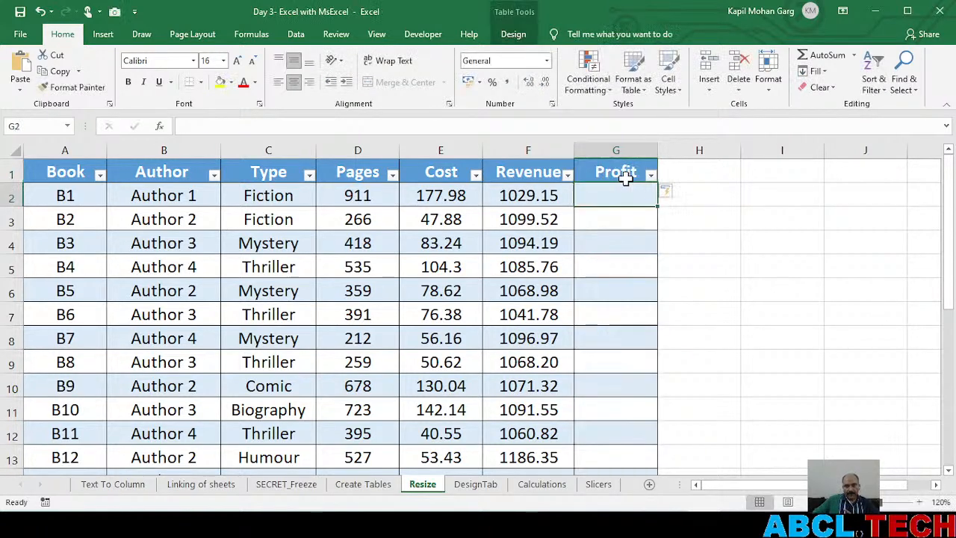
pyautogui.moveTo(658, 150); pyautogui.dragTo(669, 151)
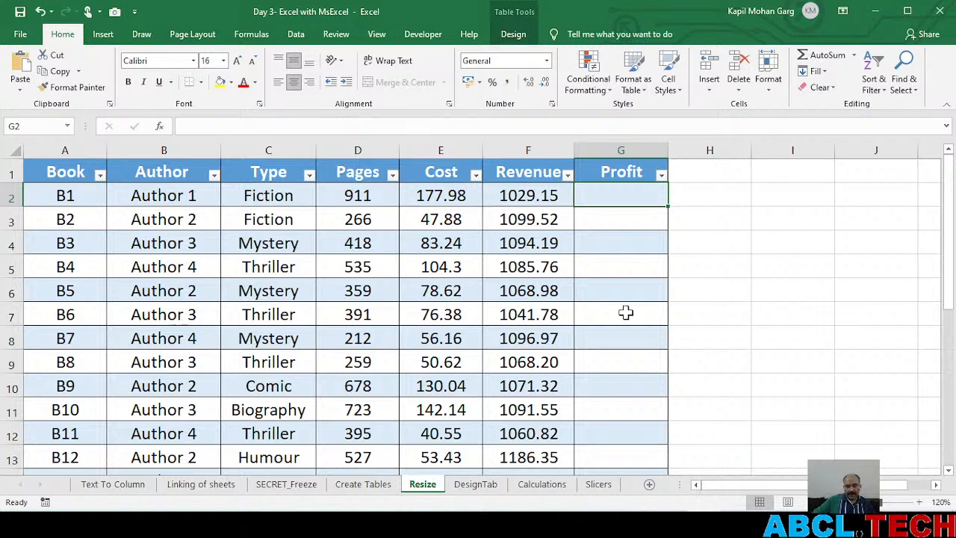
pyautogui.write('=')
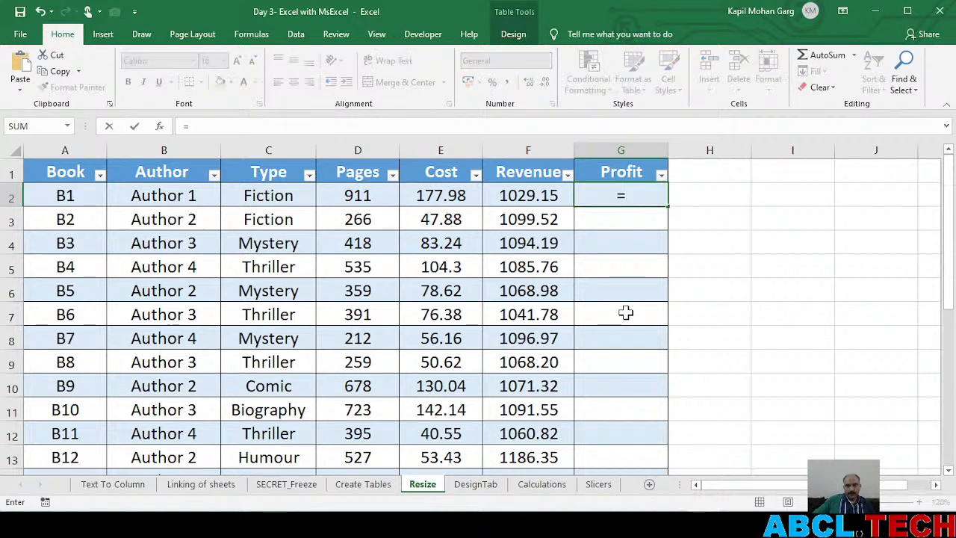
pyautogui.click(508, 196)
pyautogui.write('-')
pyautogui.click(410, 196)
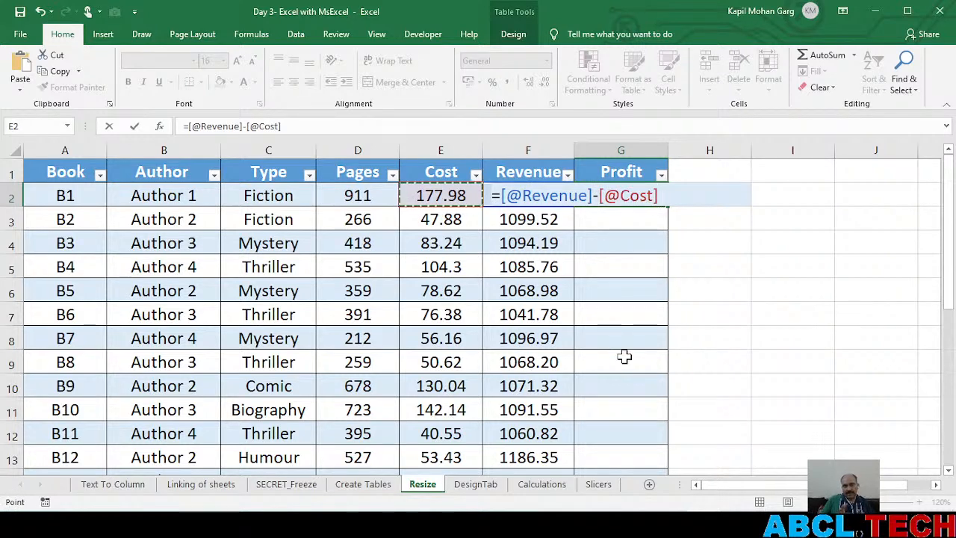
pyautogui.press('Return')
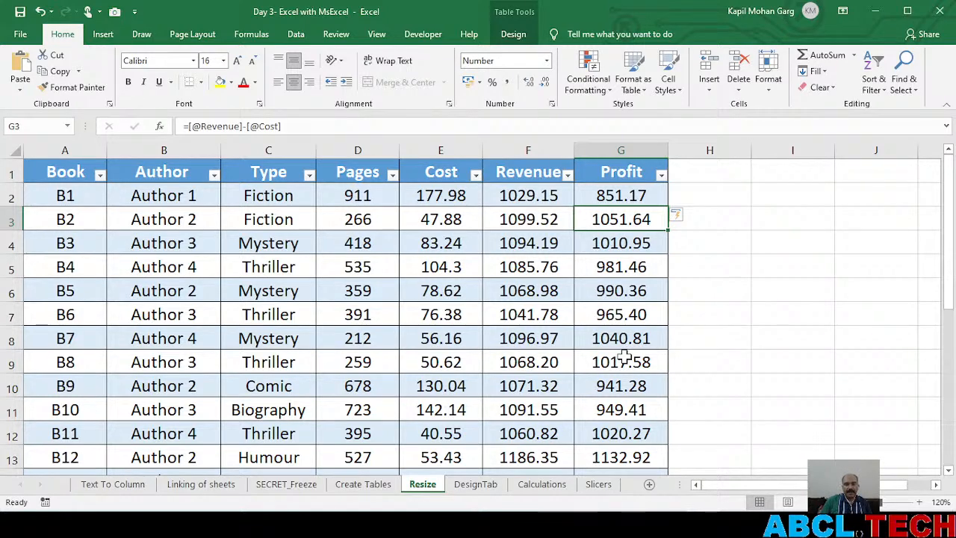
pyautogui.scroll(-6, 624, 357)
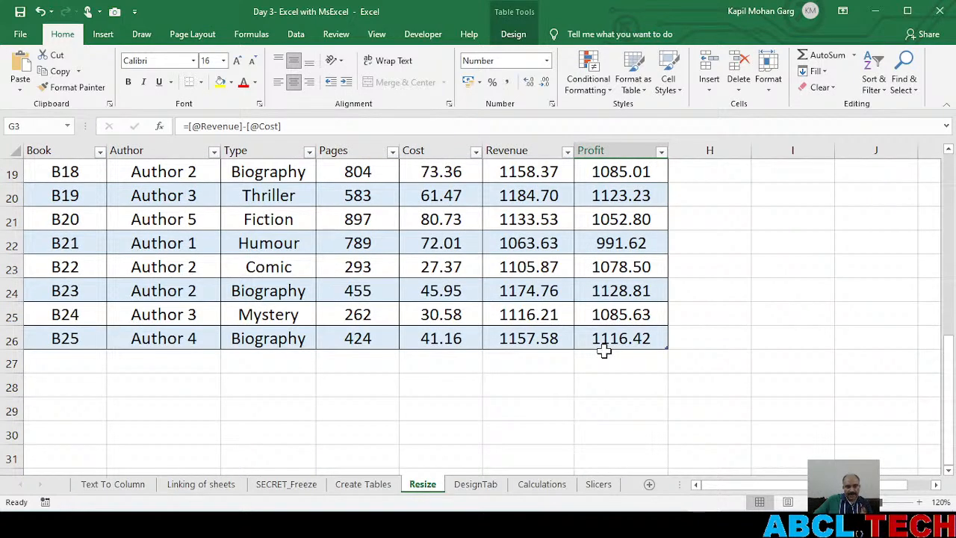
pyautogui.scroll(-4, 604, 352)
pyautogui.scroll(10, 603, 362)
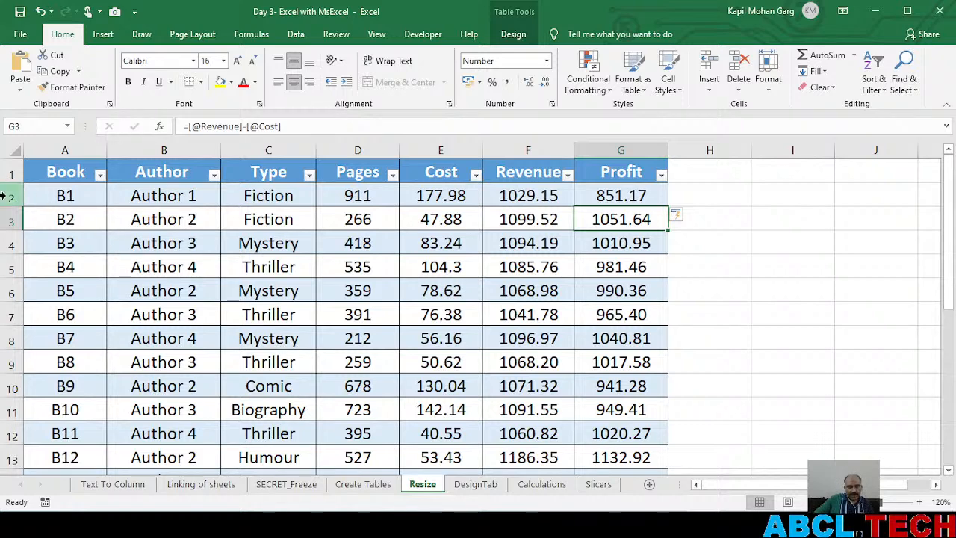
# Freeze the Book and Author columns on the Resize sheet by freezing panes at column C
pyautogui.click(268, 144)
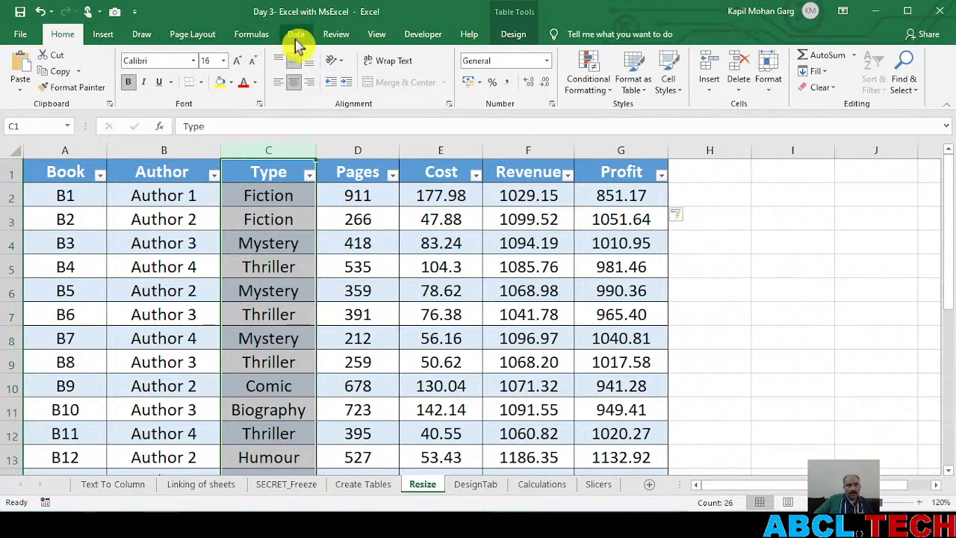
pyautogui.click(377, 38)
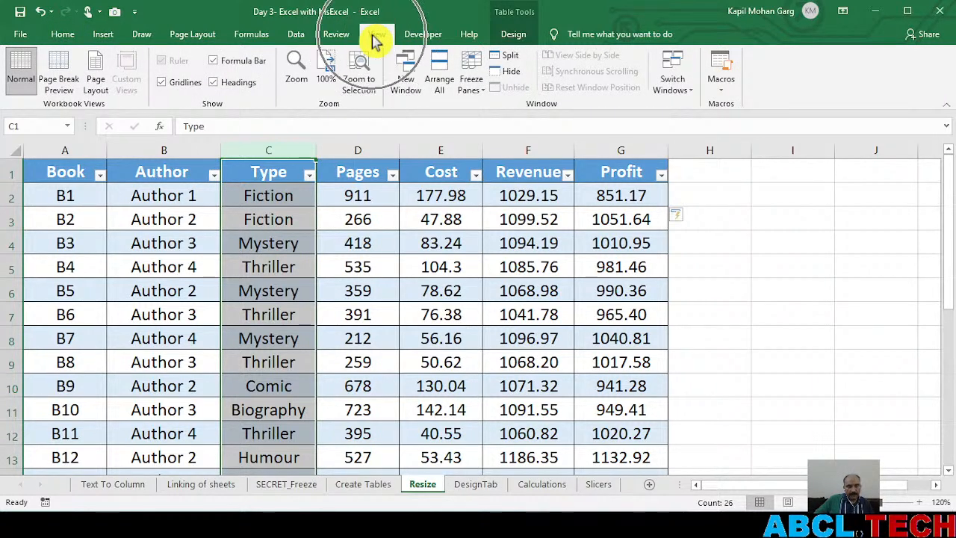
pyautogui.click(478, 88)
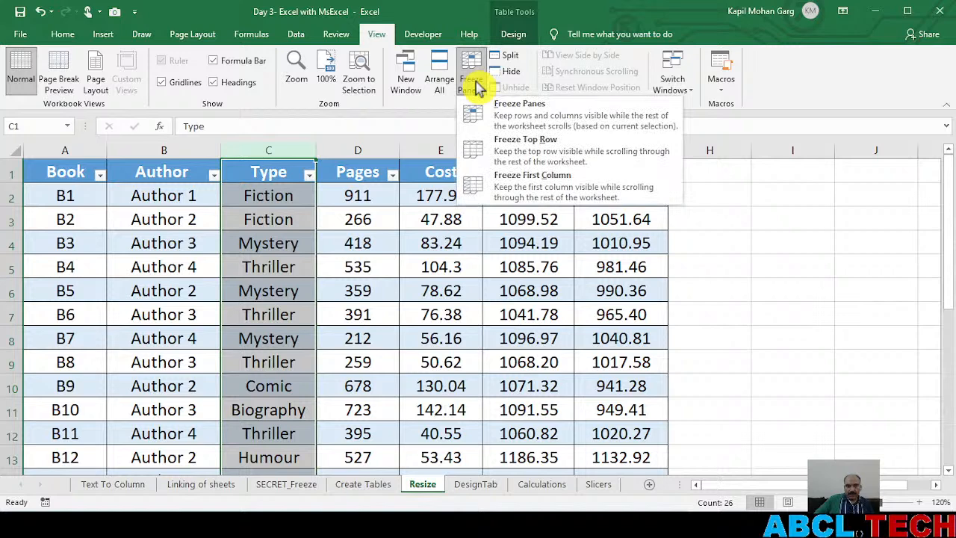
pyautogui.click(539, 116)
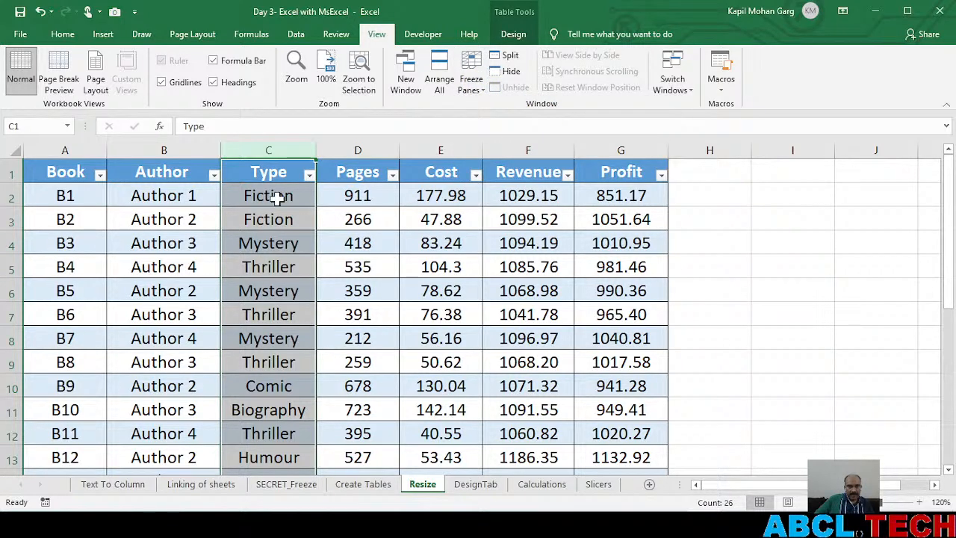
pyautogui.click(937, 487)
pyautogui.click(938, 487)
pyautogui.click(938, 487)
pyautogui.click(937, 487)
pyautogui.click(937, 487)
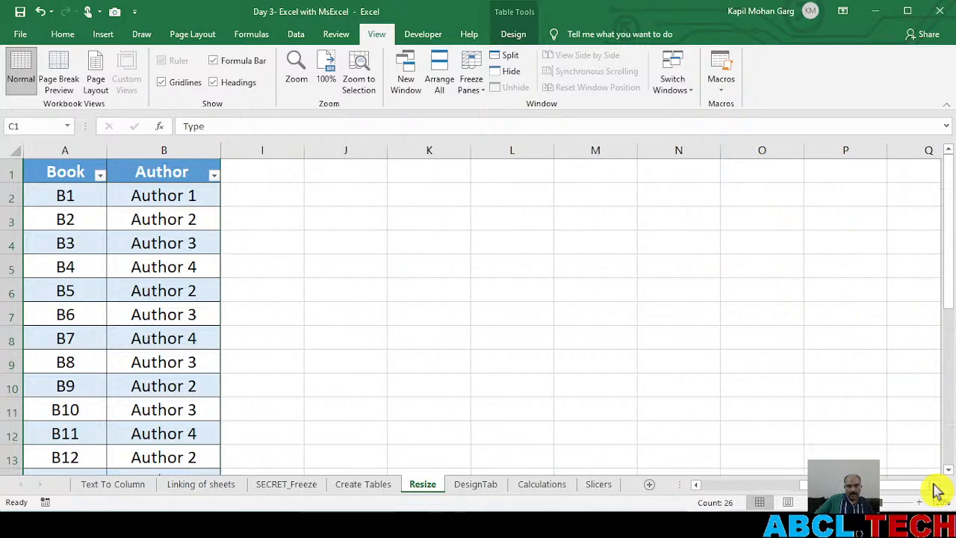
pyautogui.moveTo(907, 485); pyautogui.dragTo(680, 493)
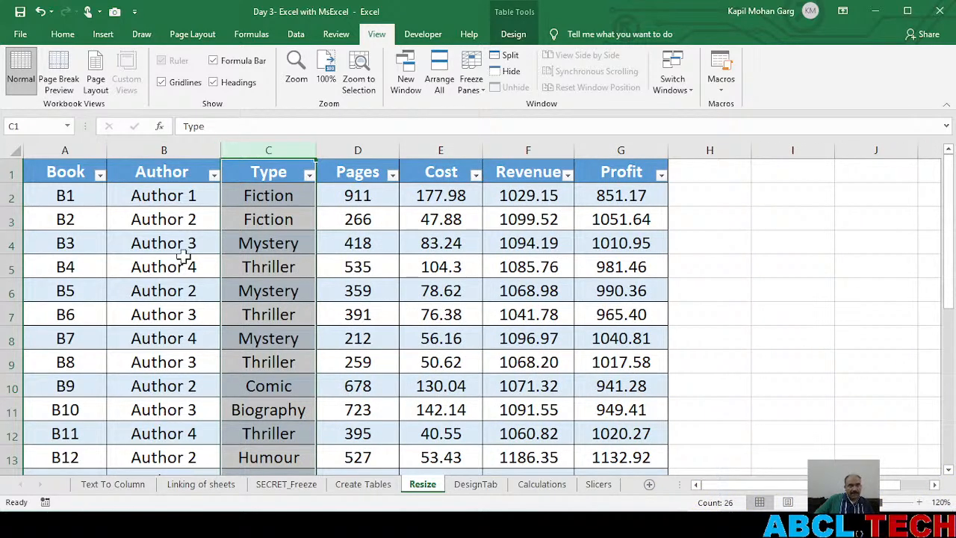
# Unfreeze the Book and Author columns so the whole Resize sheet moves freely sideways
pyautogui.click(284, 410)
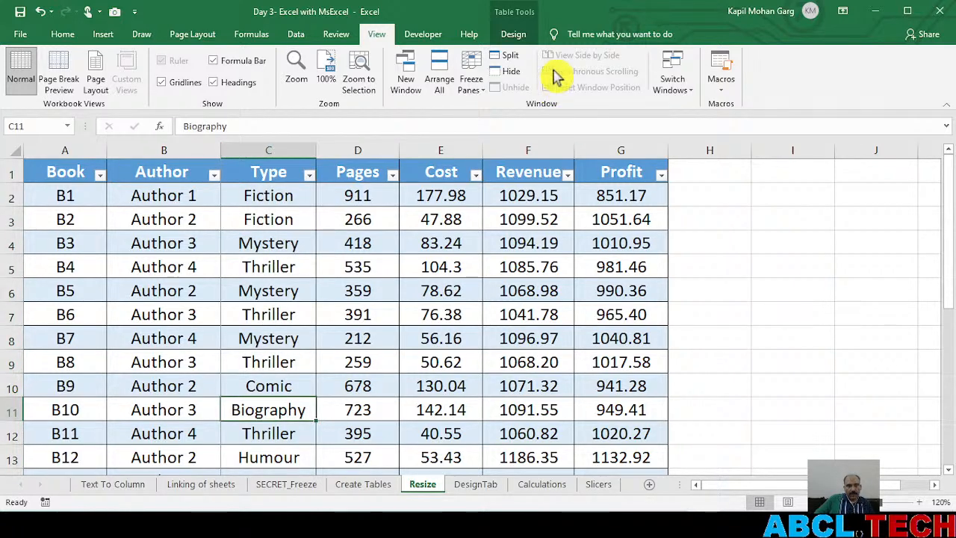
pyautogui.click(472, 78)
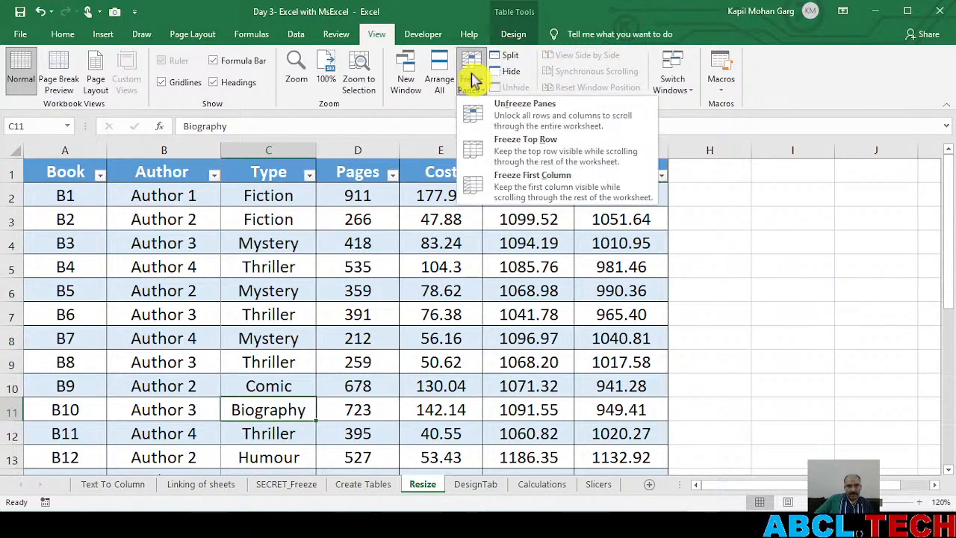
pyautogui.click(515, 117)
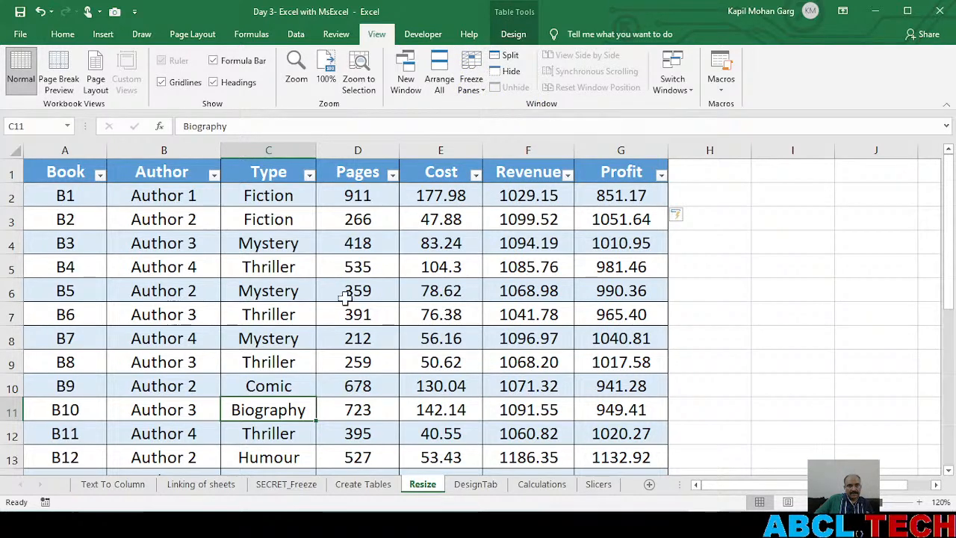
pyautogui.click(936, 486)
pyautogui.click(938, 489)
pyautogui.click(938, 490)
pyautogui.moveTo(895, 486); pyautogui.dragTo(709, 485)
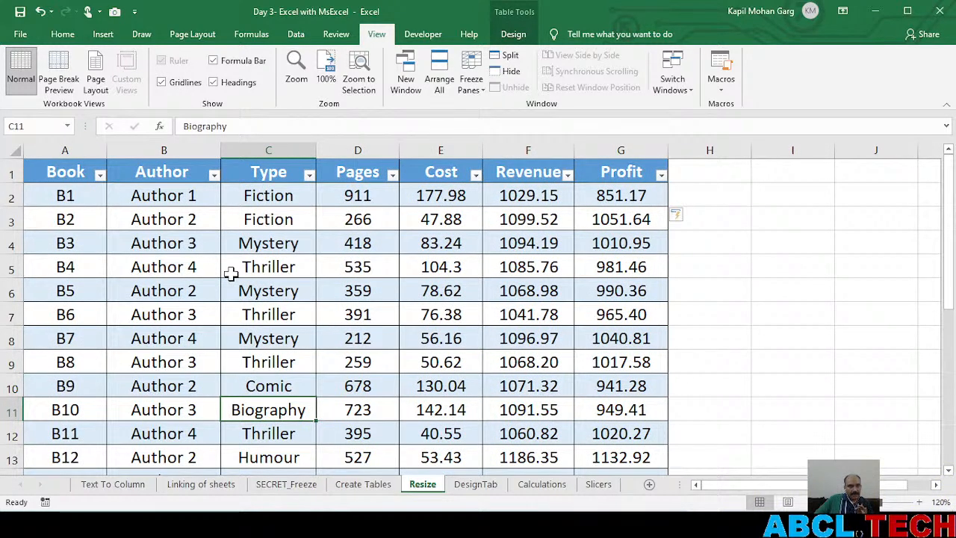
# Freeze rows 1 to 4 of the Resize sheet by freezing panes at row 5
pyautogui.click(4, 269)
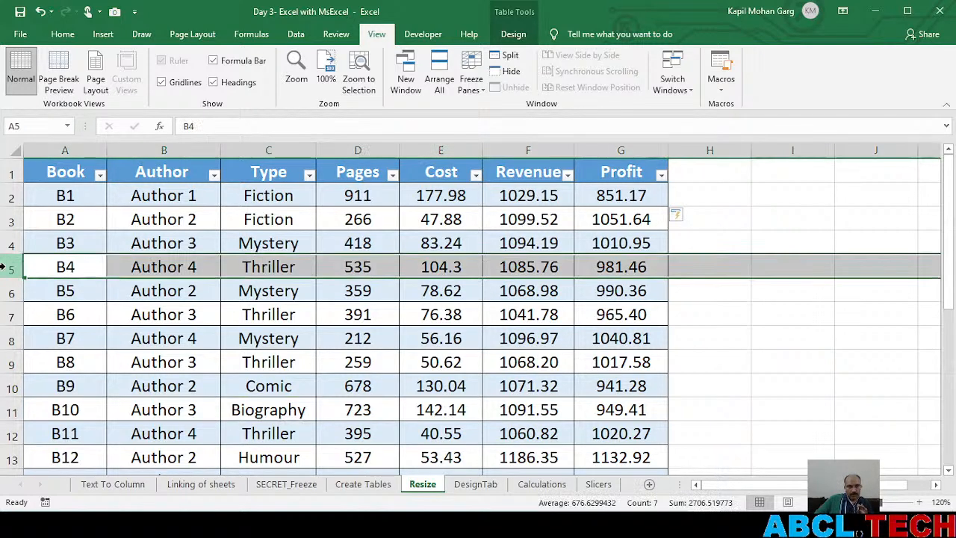
pyautogui.click(471, 75)
pyautogui.click(514, 122)
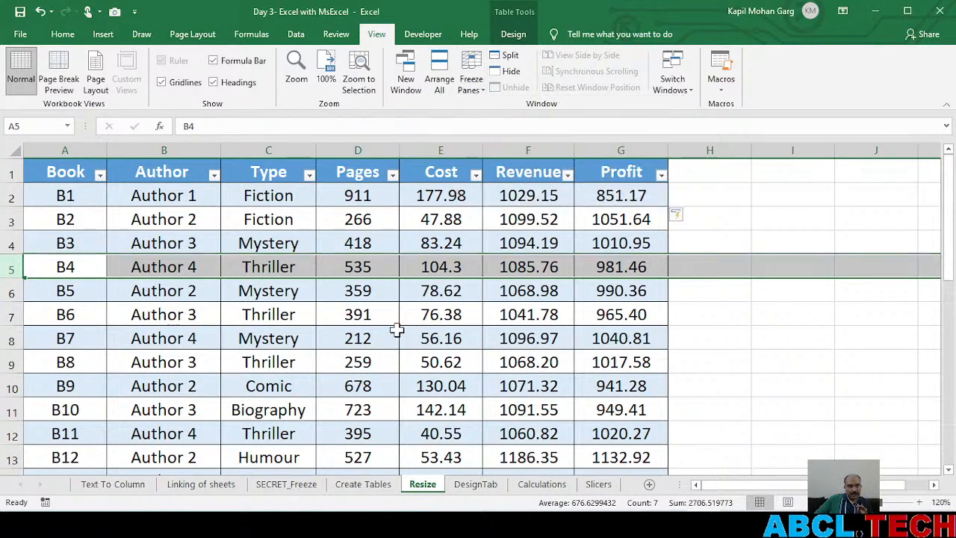
pyautogui.scroll(-4, 397, 327)
pyautogui.scroll(4, 397, 329)
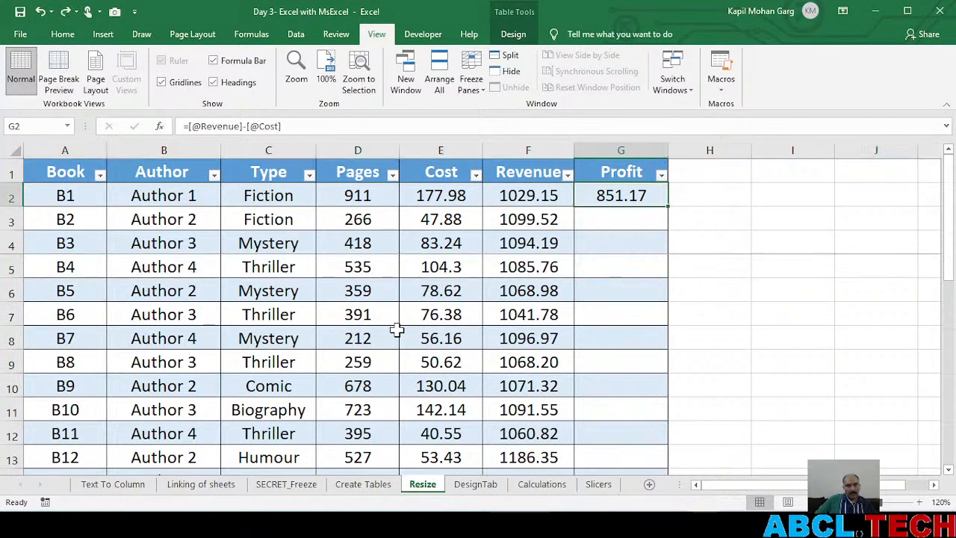
# Unfreeze the top four rows and clear the Profit formula from G2
pyautogui.click(471, 82)
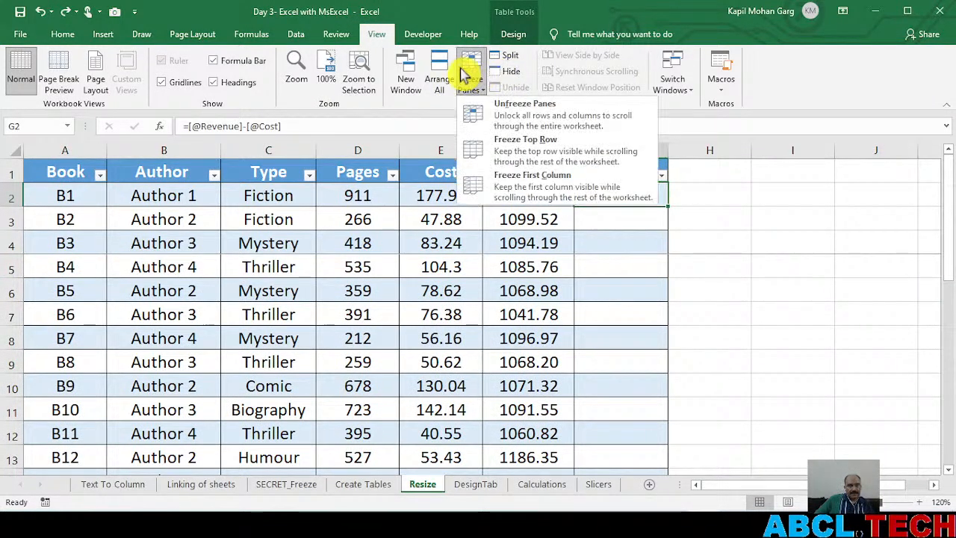
pyautogui.click(513, 118)
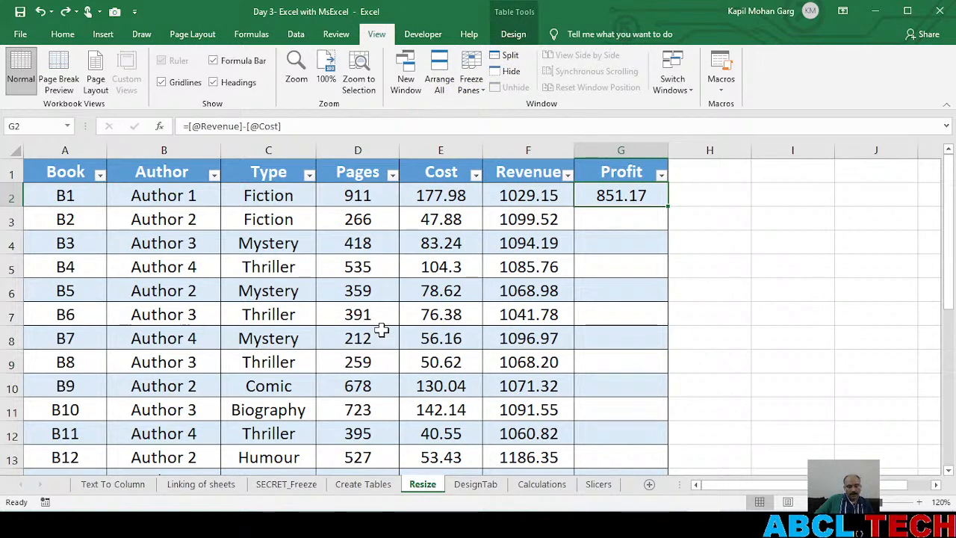
pyautogui.press('Delete')
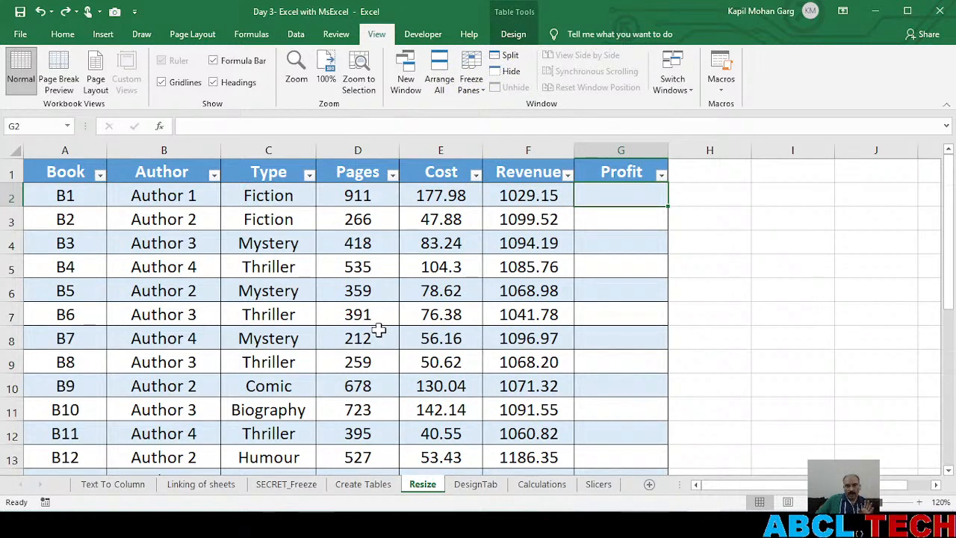
# Freeze rows 1 to 3 together with columns A and B by freezing panes at cell C4
pyautogui.click(247, 243)
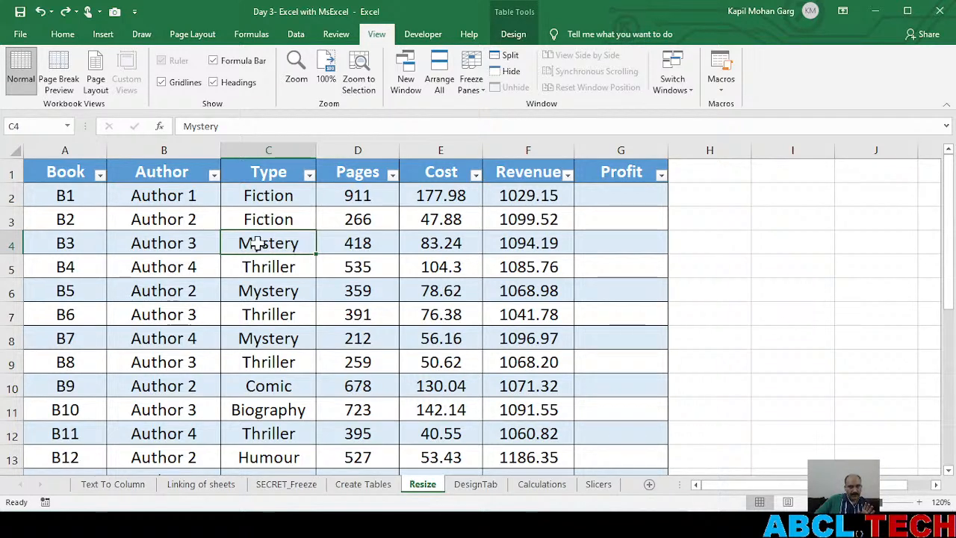
pyautogui.click(471, 83)
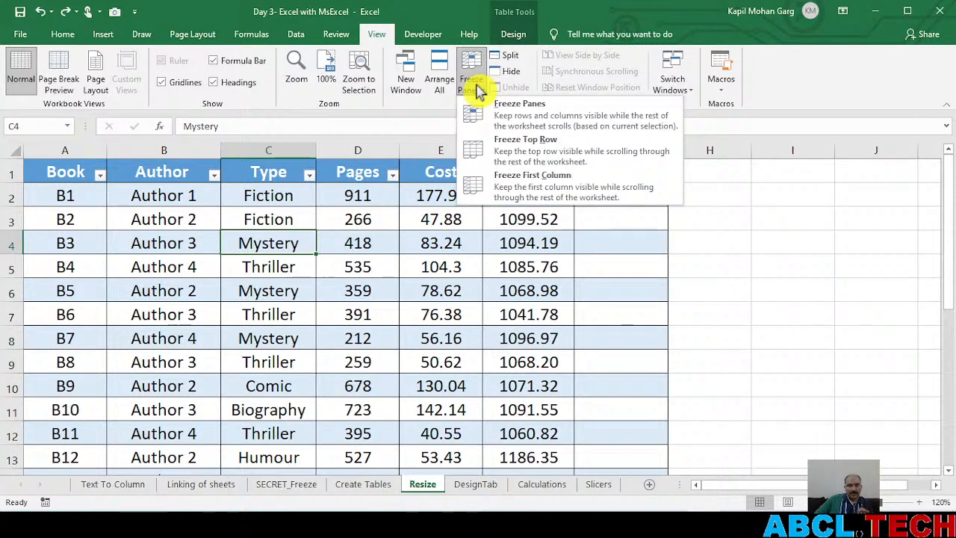
pyautogui.click(540, 108)
pyautogui.scroll(-3, 452, 340)
pyautogui.scroll(-6, 453, 341)
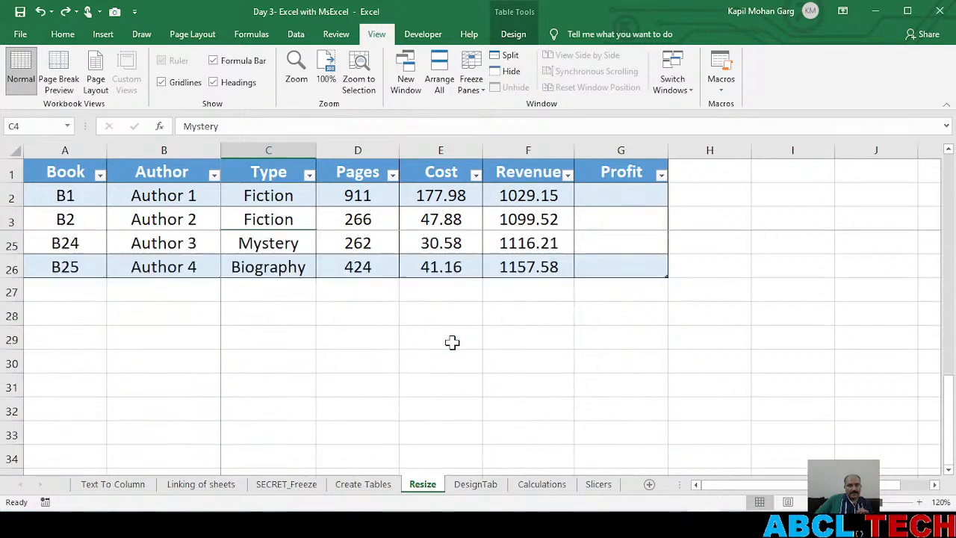
pyautogui.scroll(9, 451, 342)
pyautogui.hscroll(7, 939, 487)
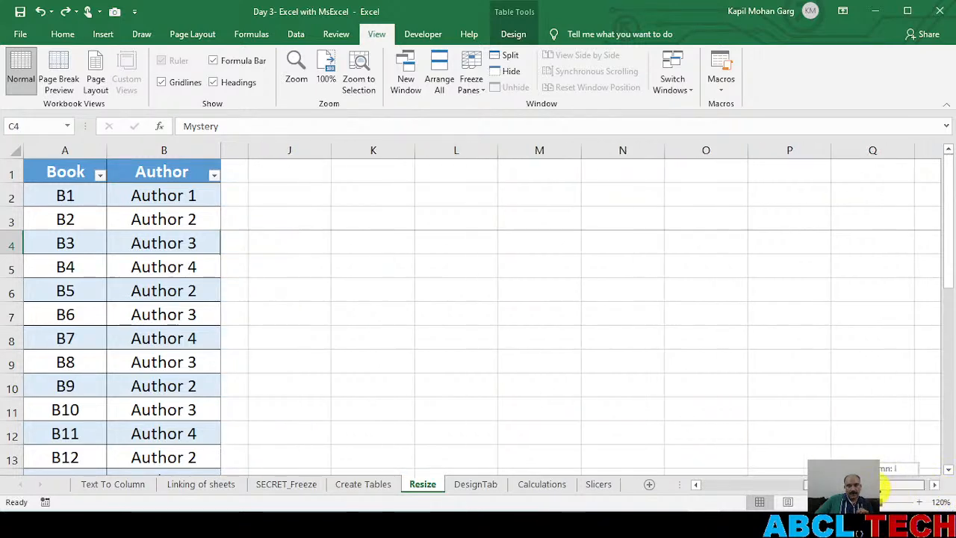
pyautogui.hscroll(-7, 887, 491)
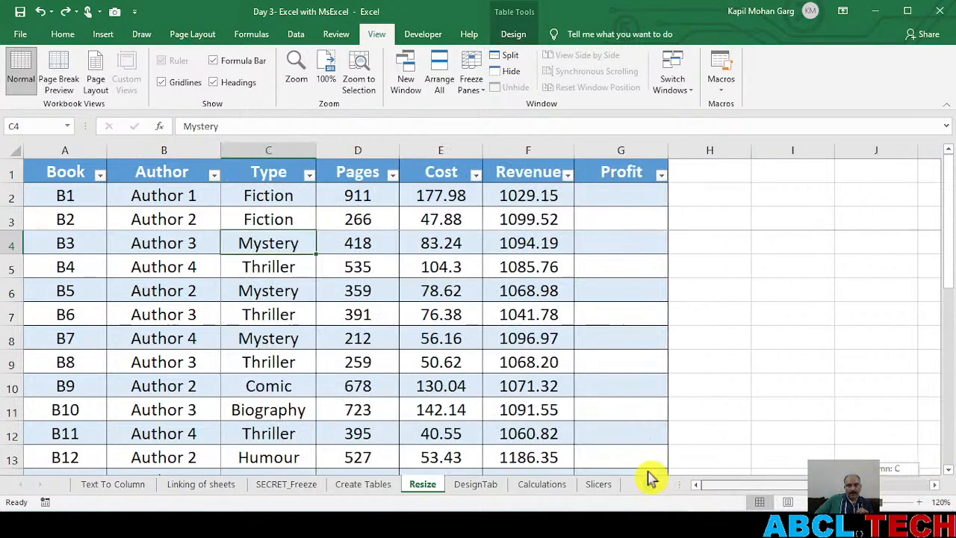
# Release both the frozen rows and the frozen columns set at cell C4
pyautogui.click(471, 81)
pyautogui.click(508, 112)
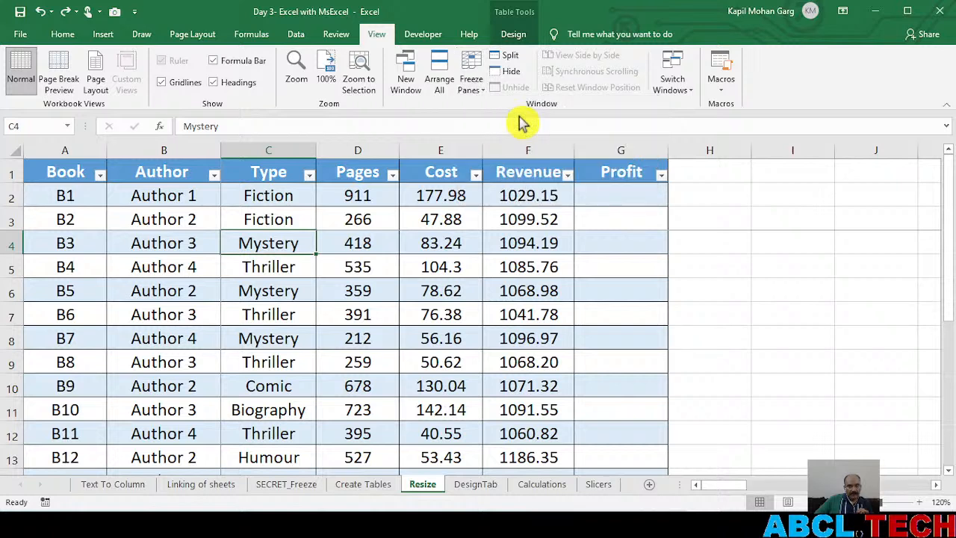
pyautogui.click(407, 271)
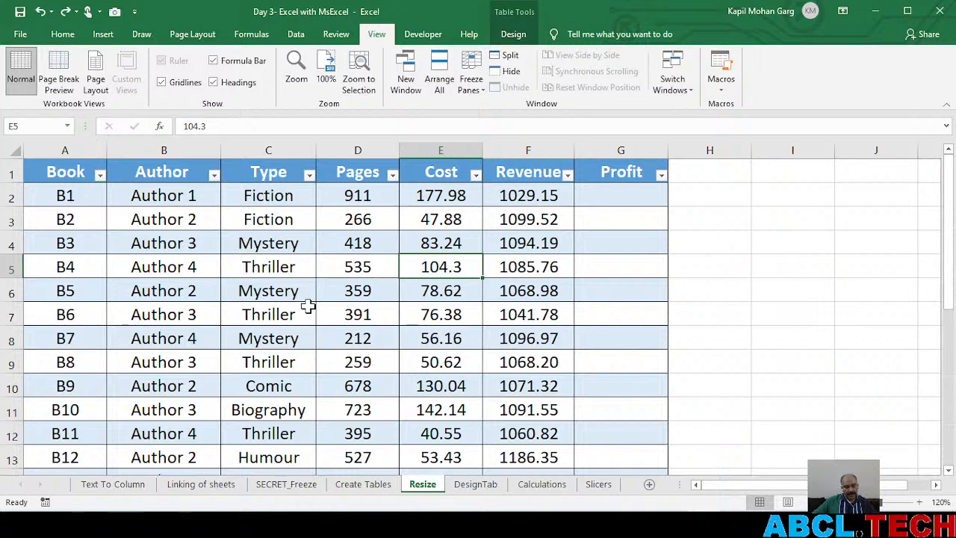
pyautogui.hotkey('alt', 'Tab')
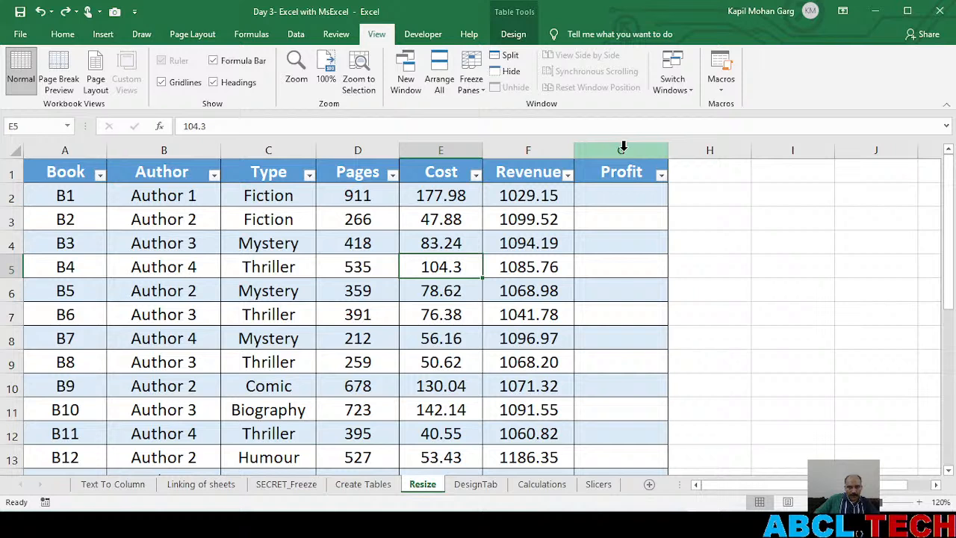
# Remove the Profit column in column G from the Resize table, including its header
pyautogui.click(623, 149)
pyautogui.hotkey('ctrl', '-')
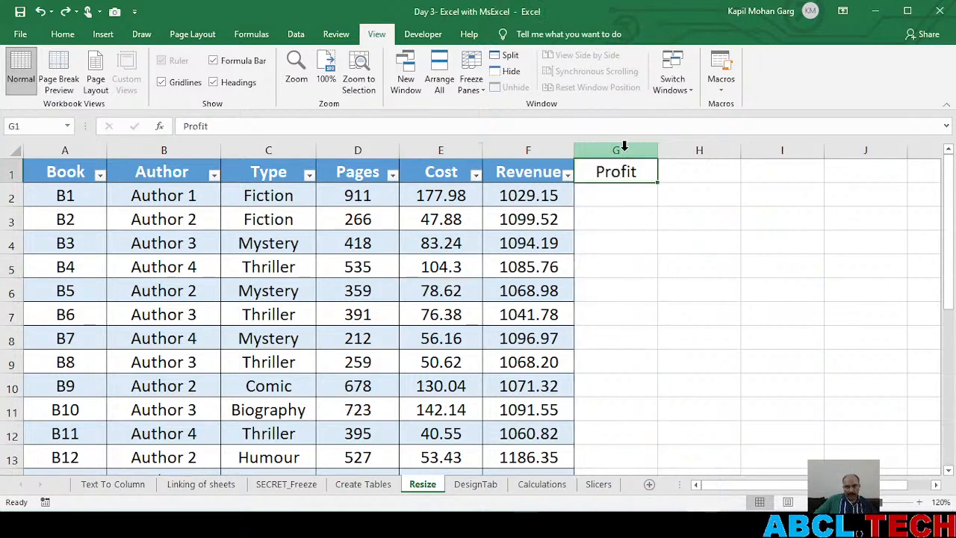
pyautogui.click(644, 338)
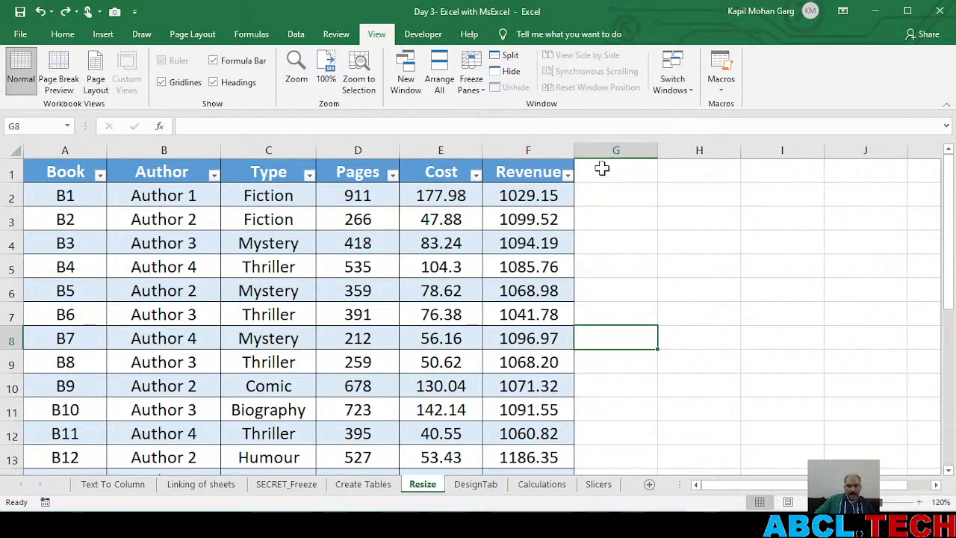
pyautogui.click(604, 169)
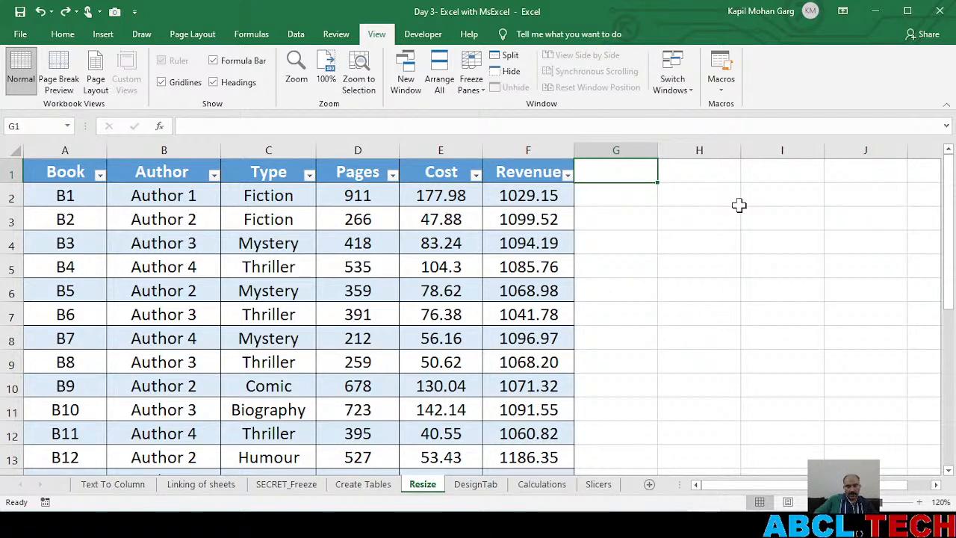
pyautogui.write('profit')
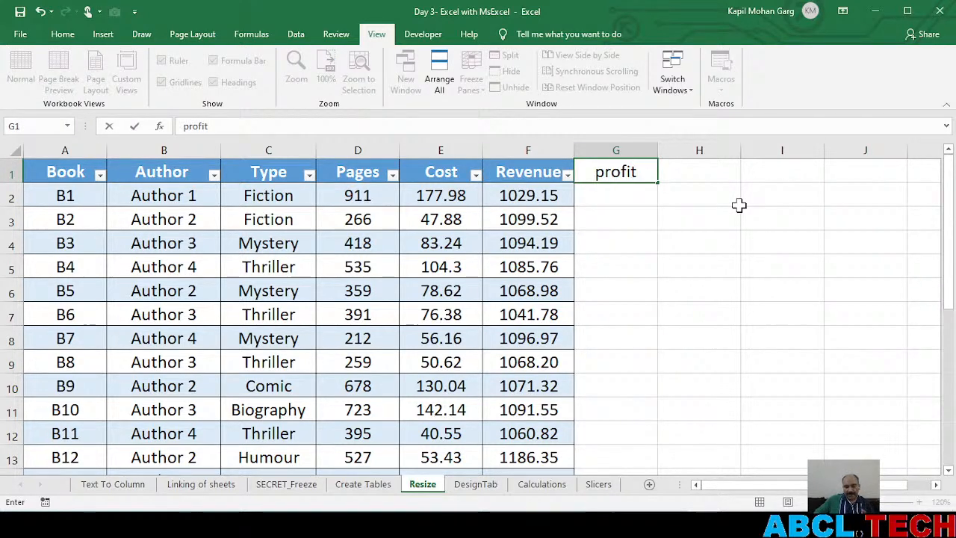
pyautogui.press('Return')
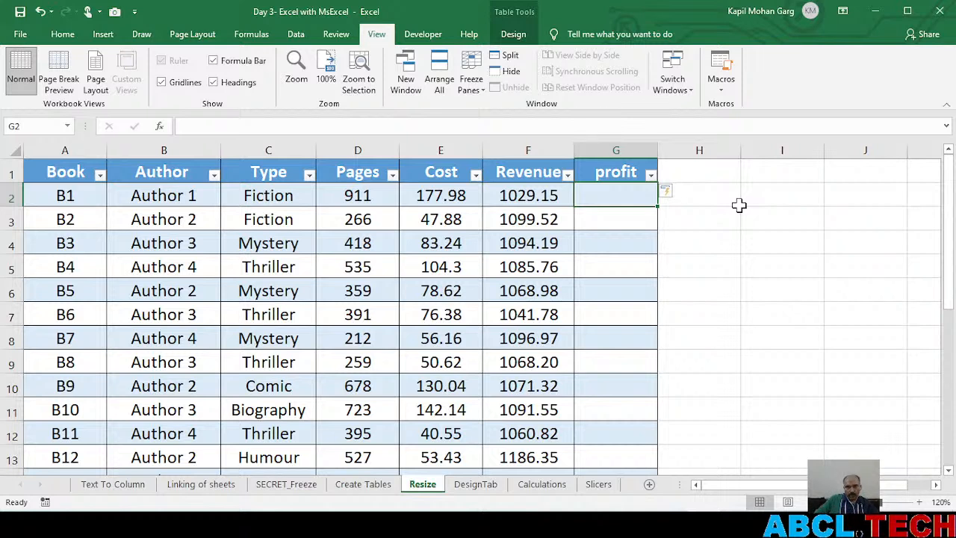
pyautogui.write('=')
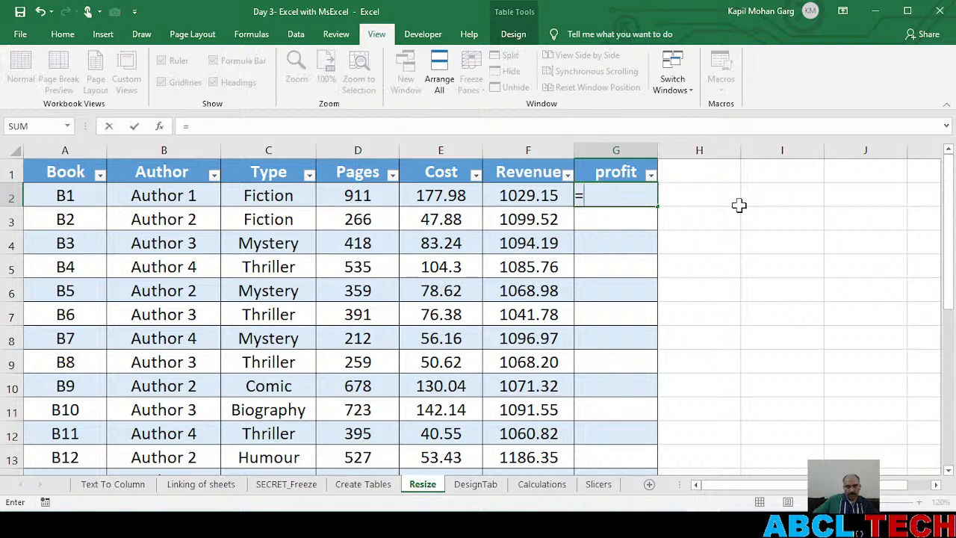
pyautogui.click(500, 196)
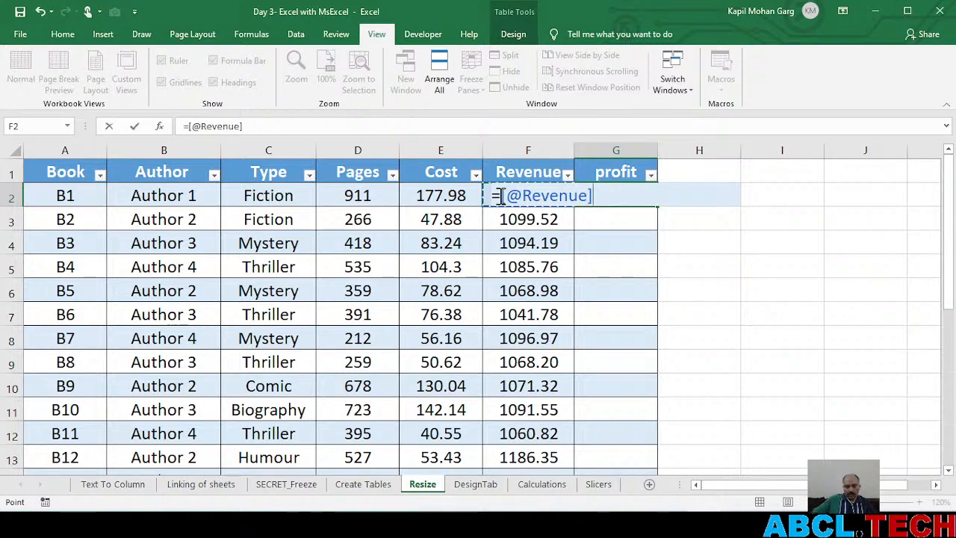
pyautogui.click(432, 196)
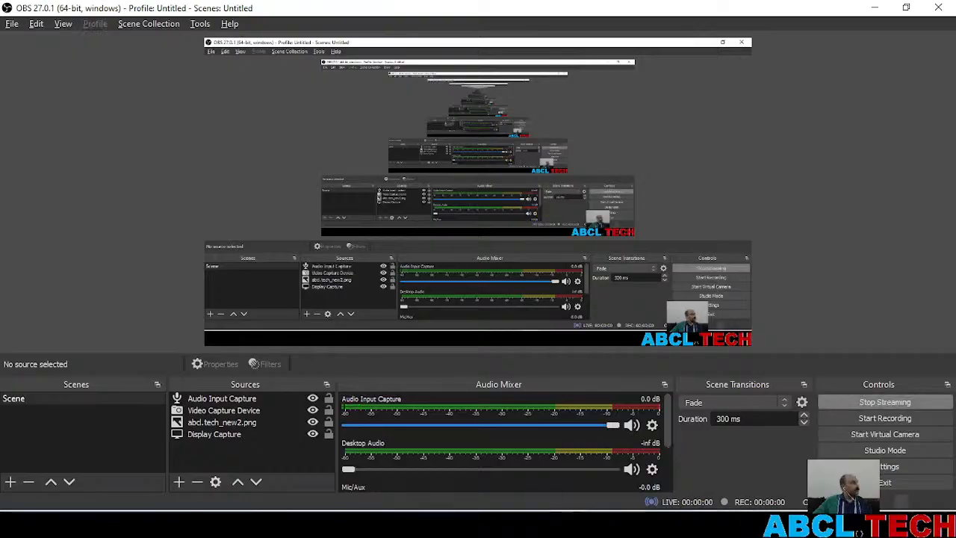
# Switch from OBS to the browser, check the two loading YouTube live stream tabs, and return to Excel
pyautogui.moveTo(703, 526)
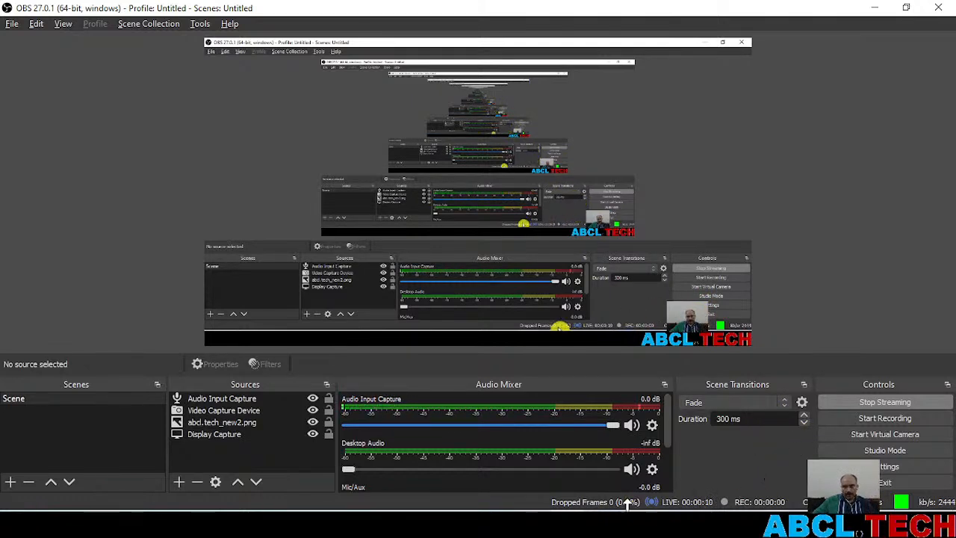
pyautogui.click(636, 520)
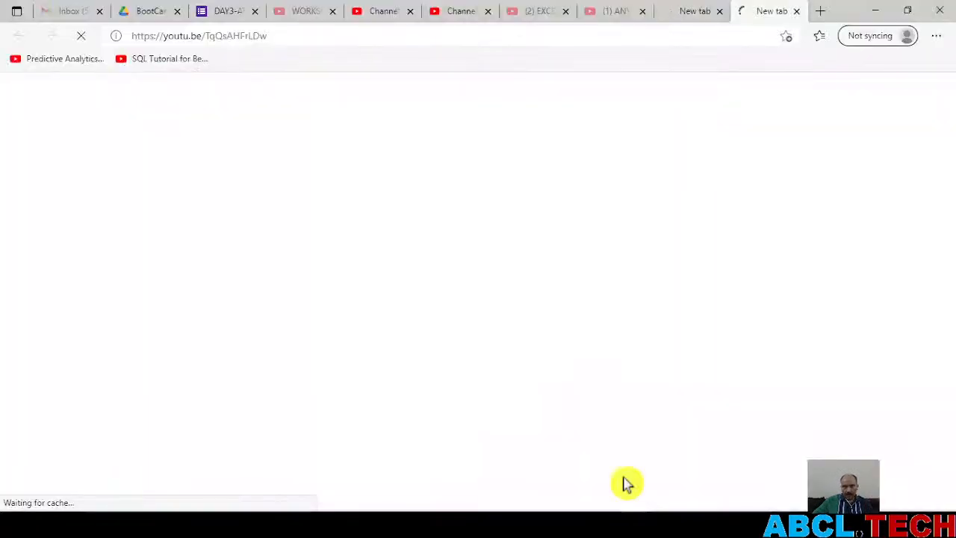
pyautogui.click(690, 12)
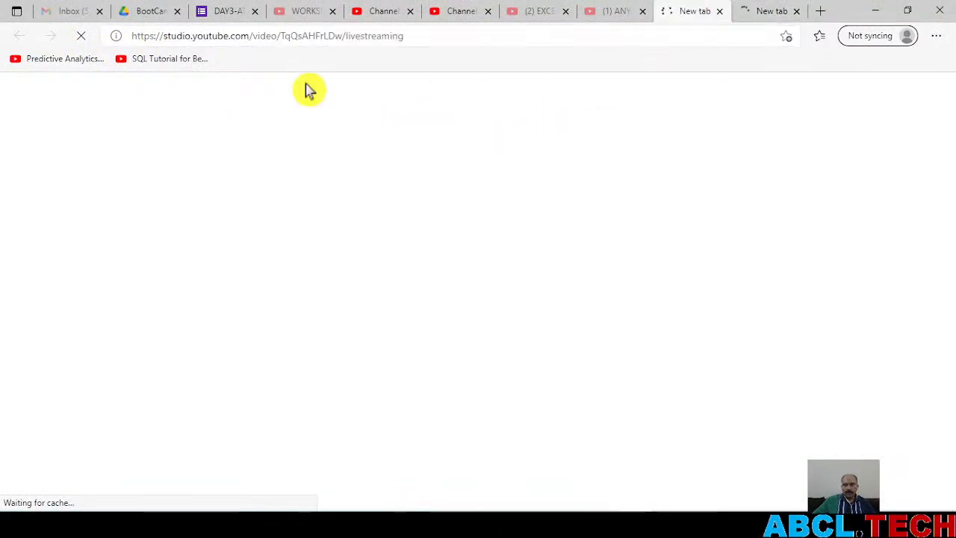
pyautogui.click(744, 14)
pyautogui.click(453, 42)
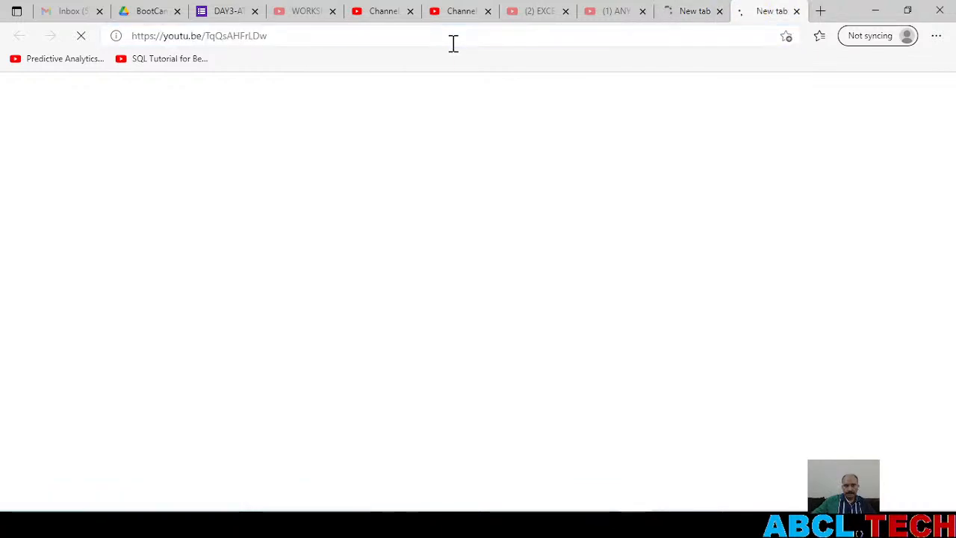
pyautogui.click(442, 524)
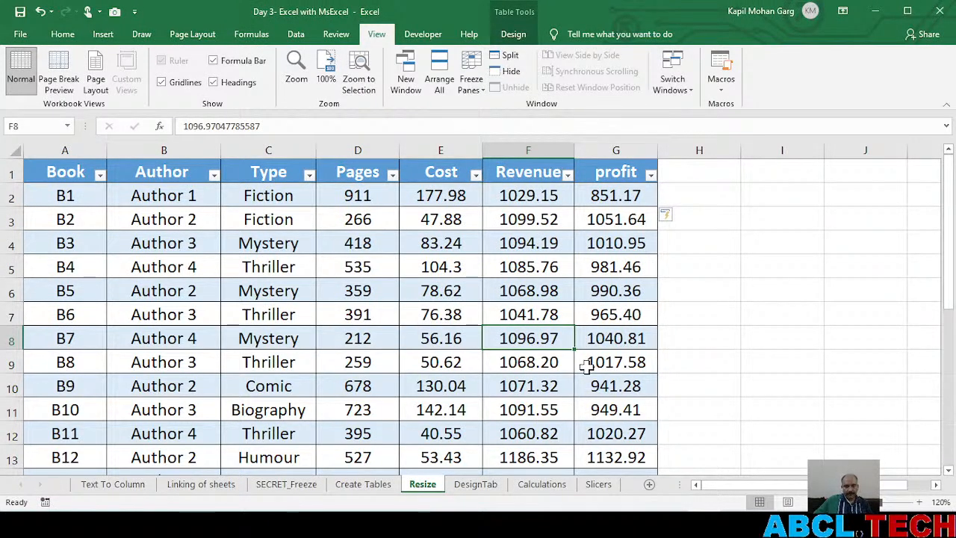
# Switch to OBS and check the live stream's status
pyautogui.hotkey('alt', 'Tab')
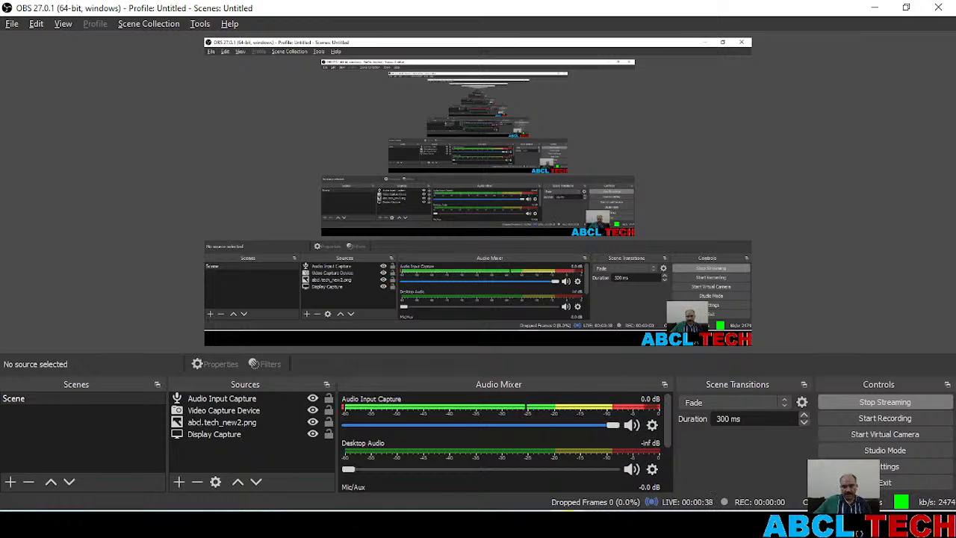
pyautogui.moveTo(569, 524)
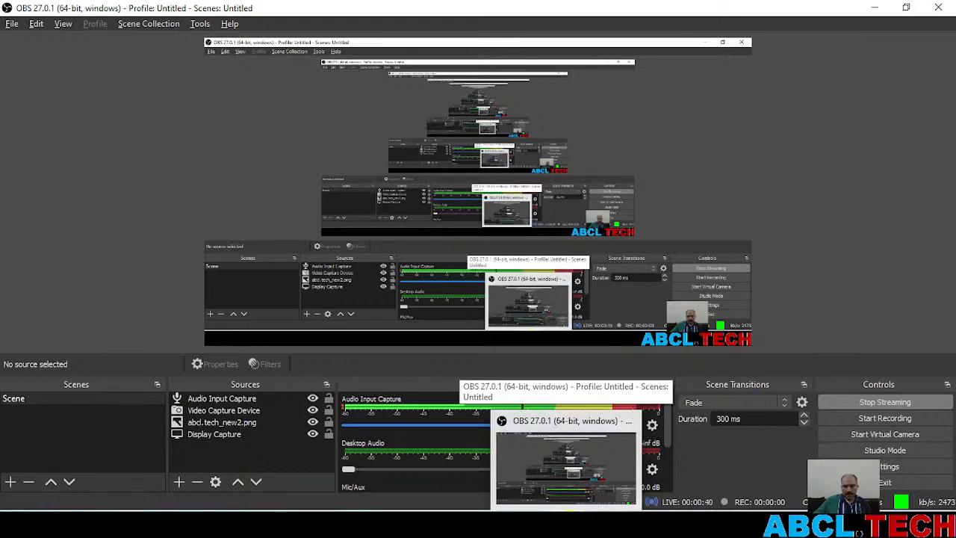
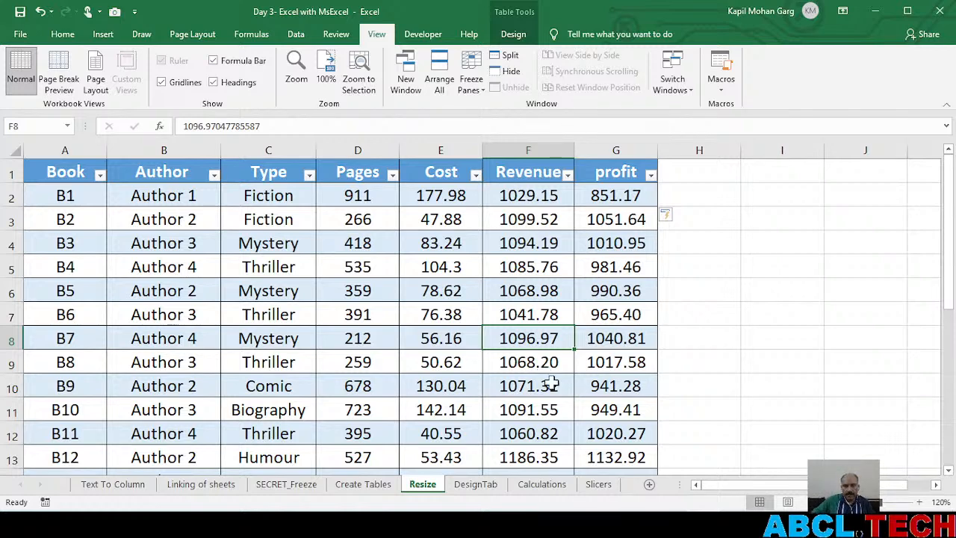
# Switch to the Edge browser and check whether the two YouTube live stream tabs have loaded
pyautogui.moveTo(669, 525)
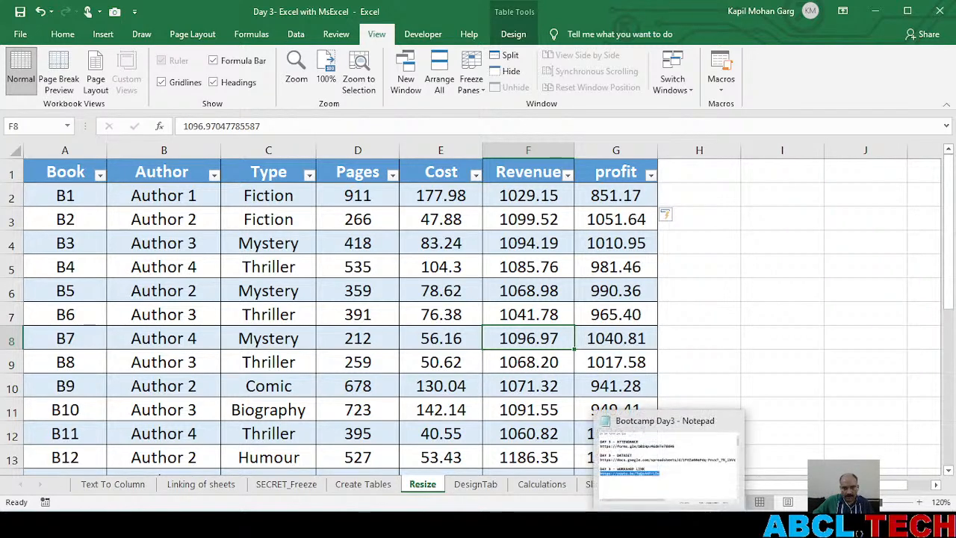
pyautogui.click(635, 522)
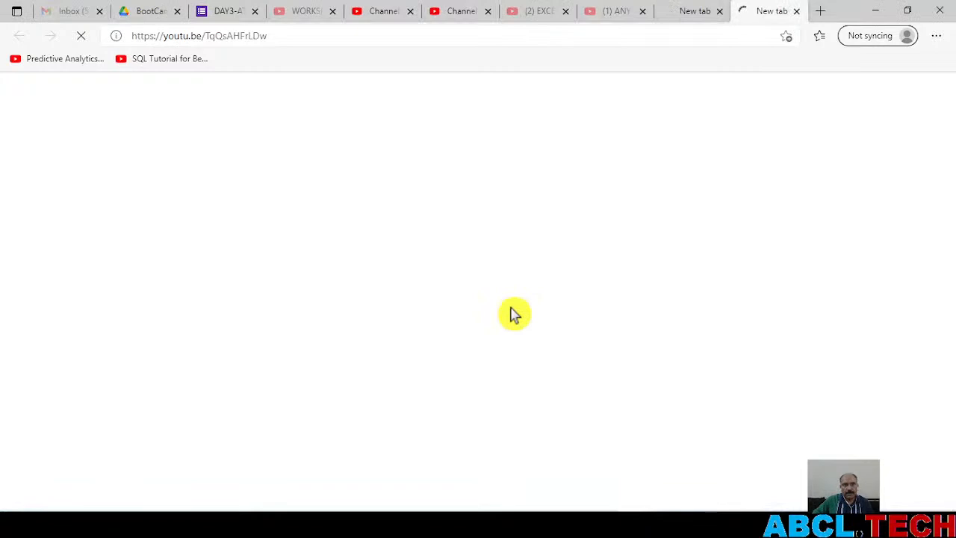
pyautogui.click(691, 10)
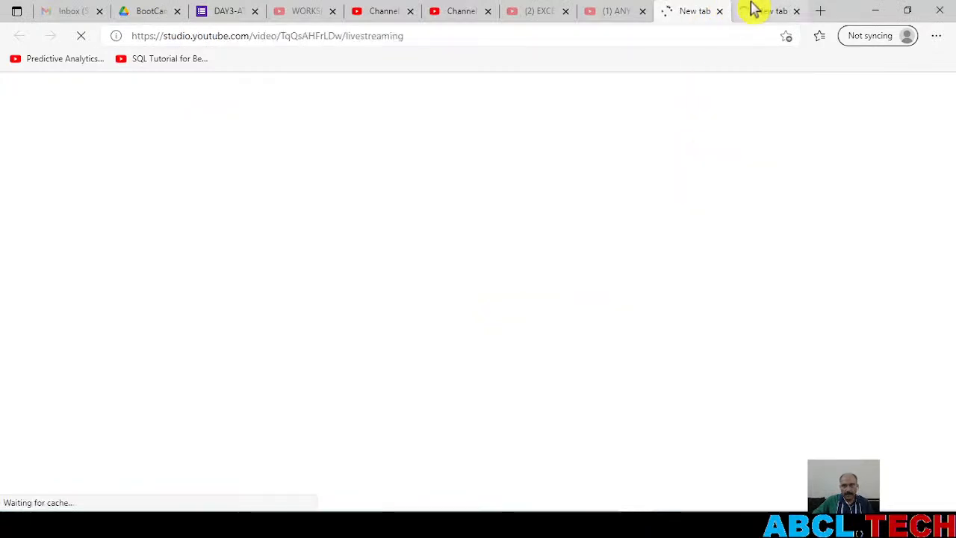
pyautogui.click(770, 11)
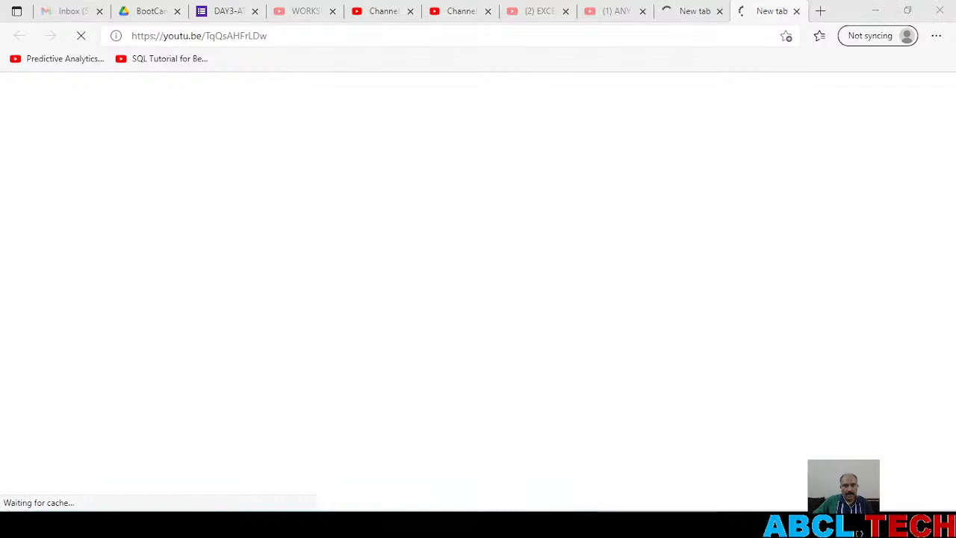
pyautogui.press('super')
pyautogui.click(673, 35)
pyautogui.hotkey('ctrl', 'c')
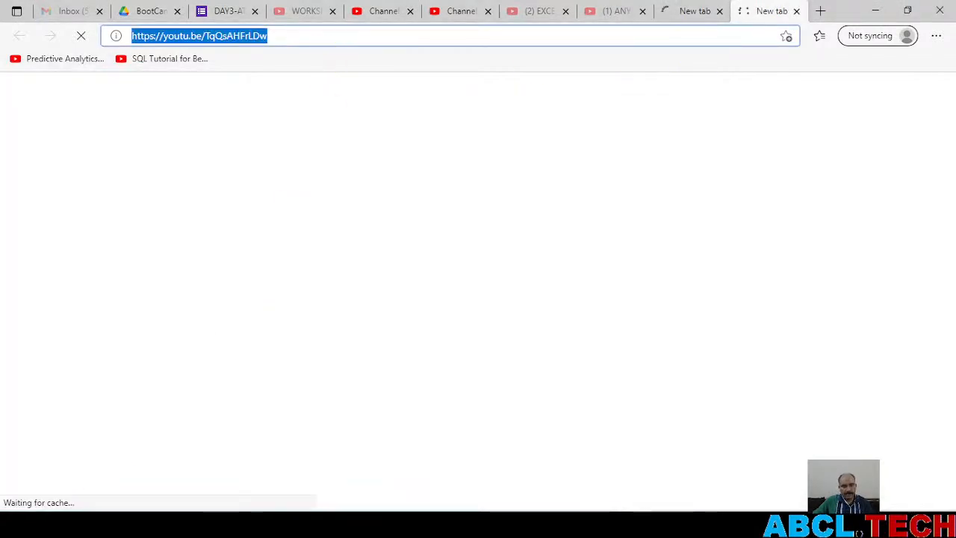
pyautogui.click(17, 525)
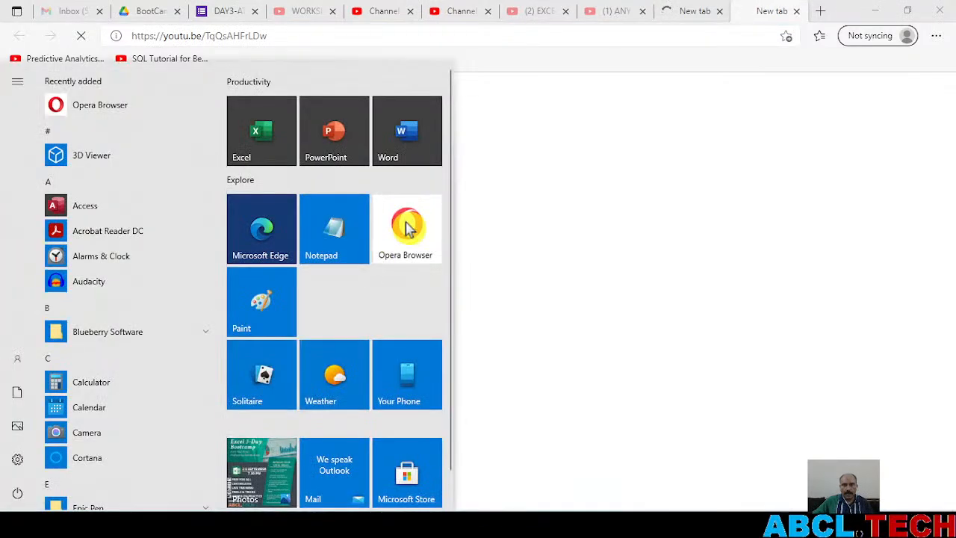
pyautogui.click(405, 225)
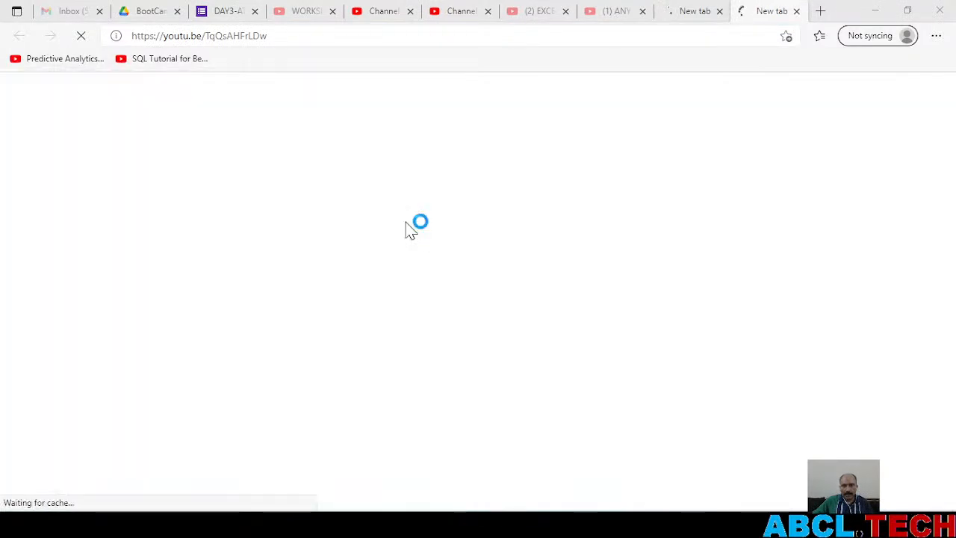
pyautogui.click(878, 13)
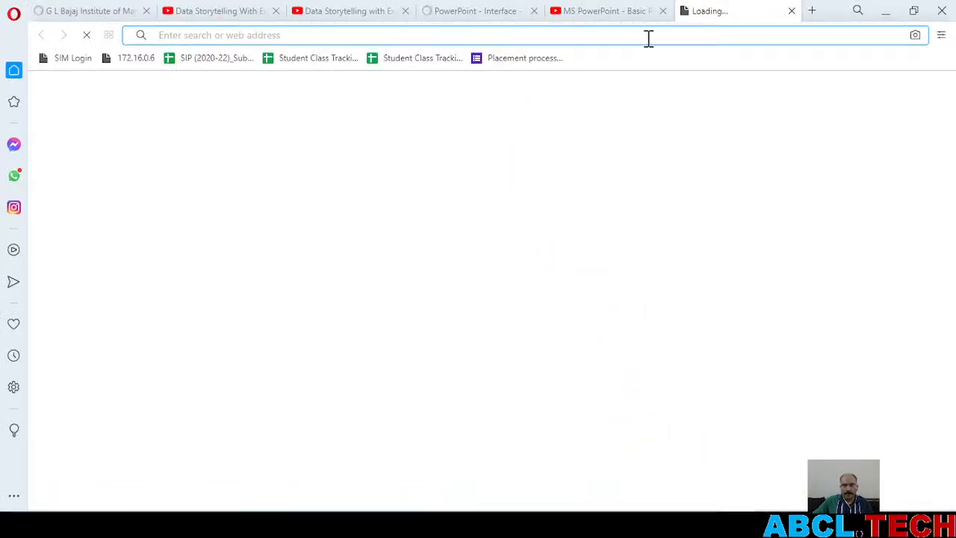
pyautogui.hotkey('ctrl', 'v')
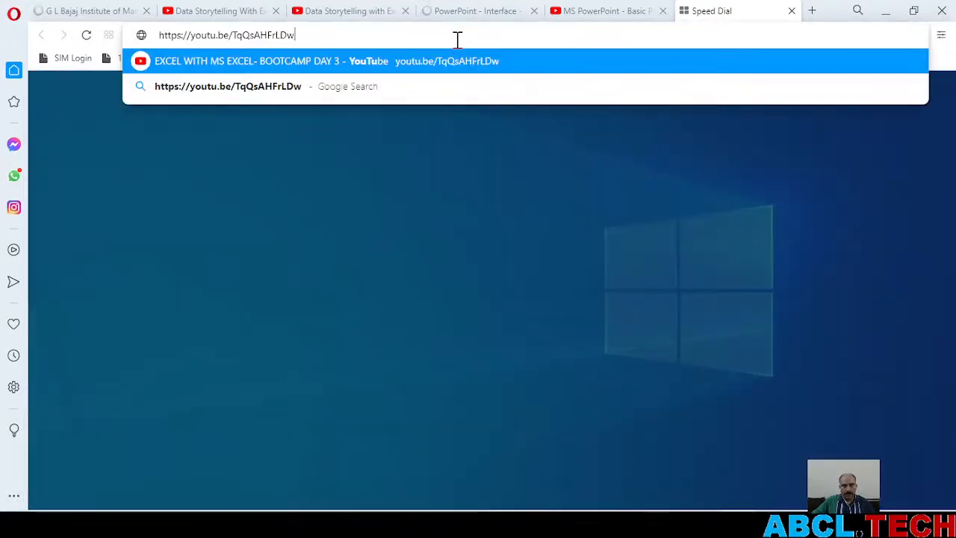
pyautogui.press('Return')
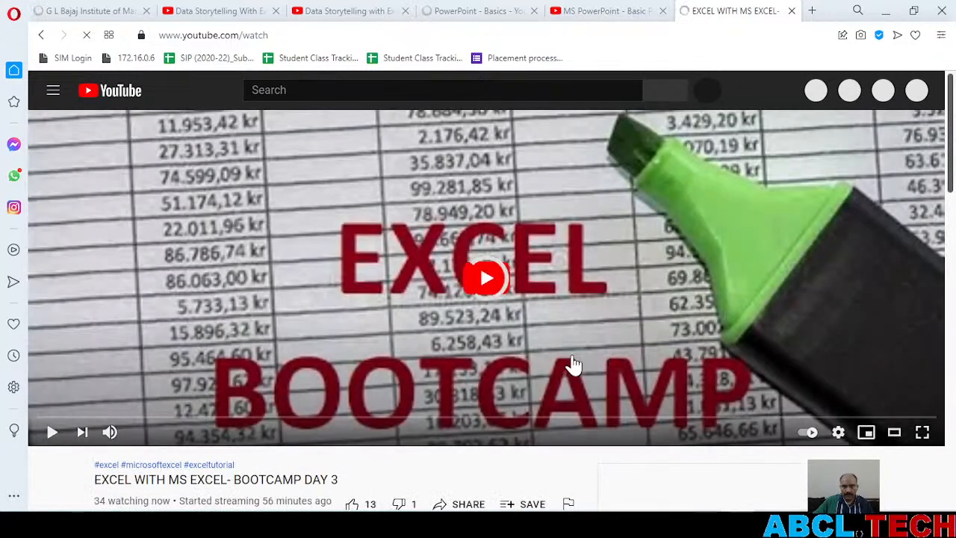
# Check the live stream's playback and top chat, try to start a chat message, and return to Excel
pyautogui.scroll(-7, 395, 390)
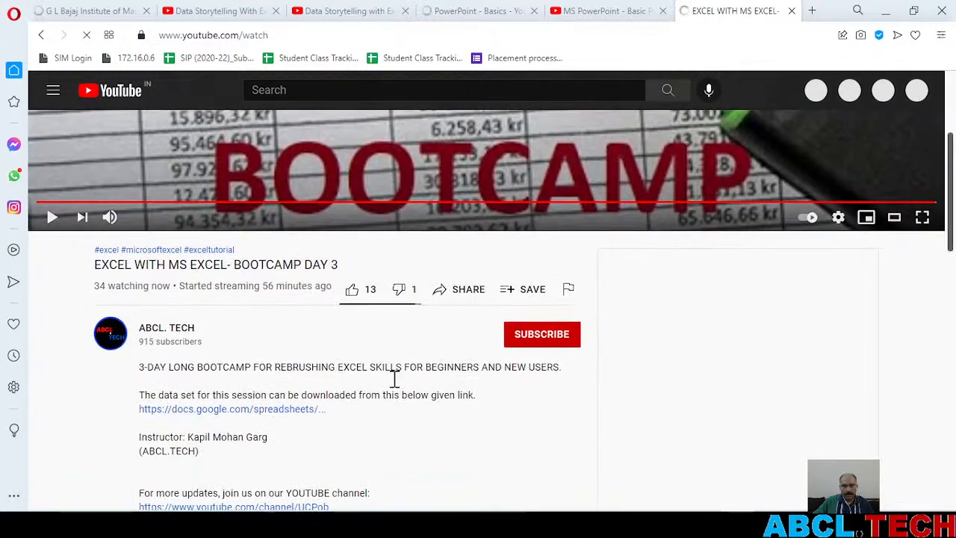
pyautogui.scroll(8, 394, 390)
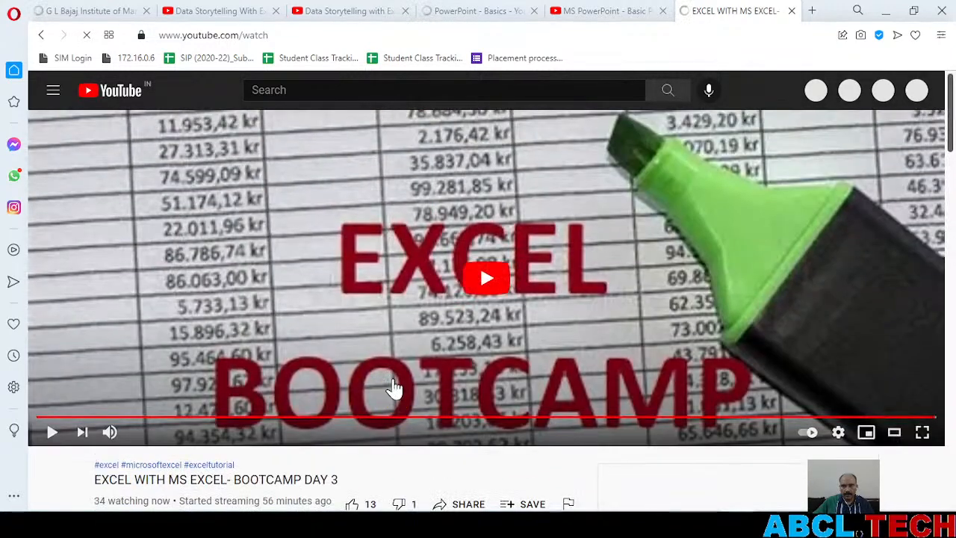
pyautogui.scroll(-2, 394, 390)
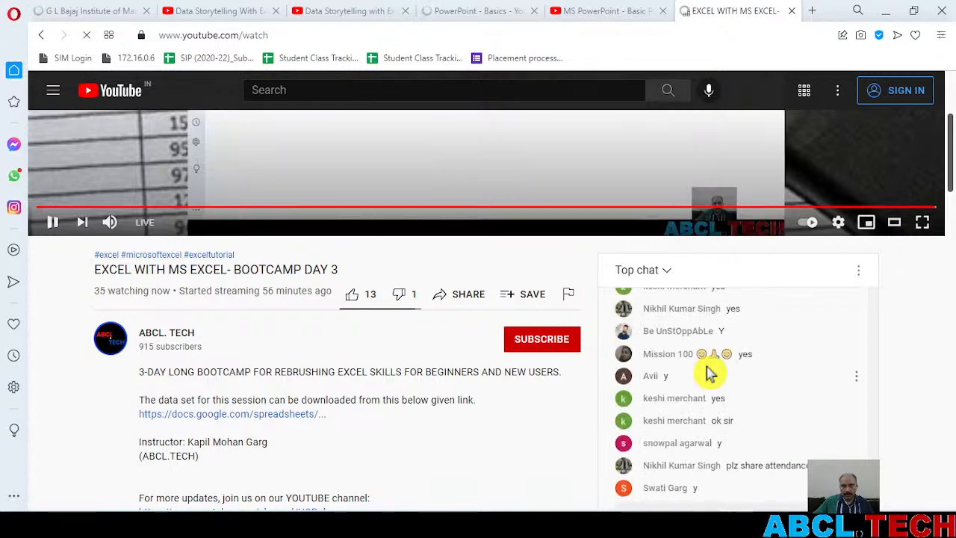
pyautogui.scroll(-2, 710, 377)
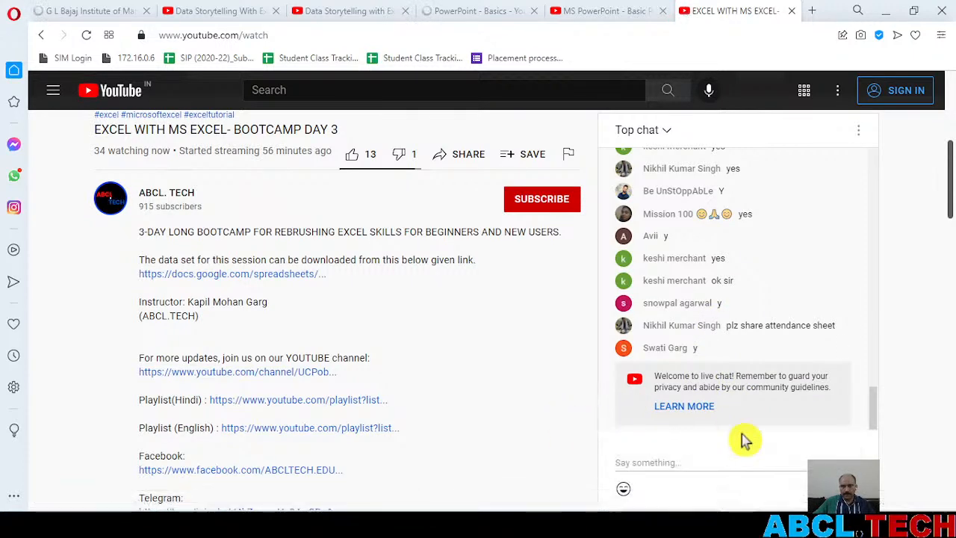
pyautogui.click(732, 462)
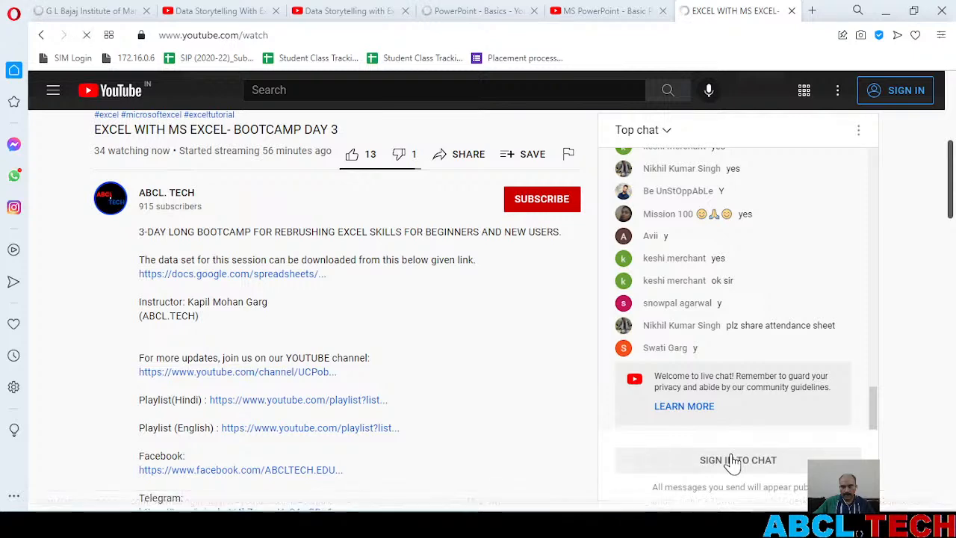
pyautogui.click(889, 11)
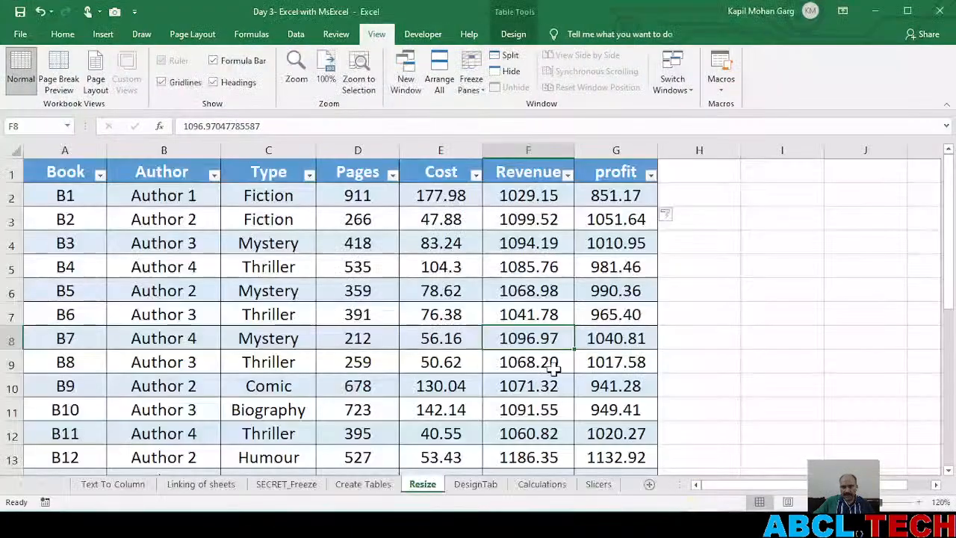
# Go to the DesignTab sheet and bring up the design options of its book table
pyautogui.click(514, 386)
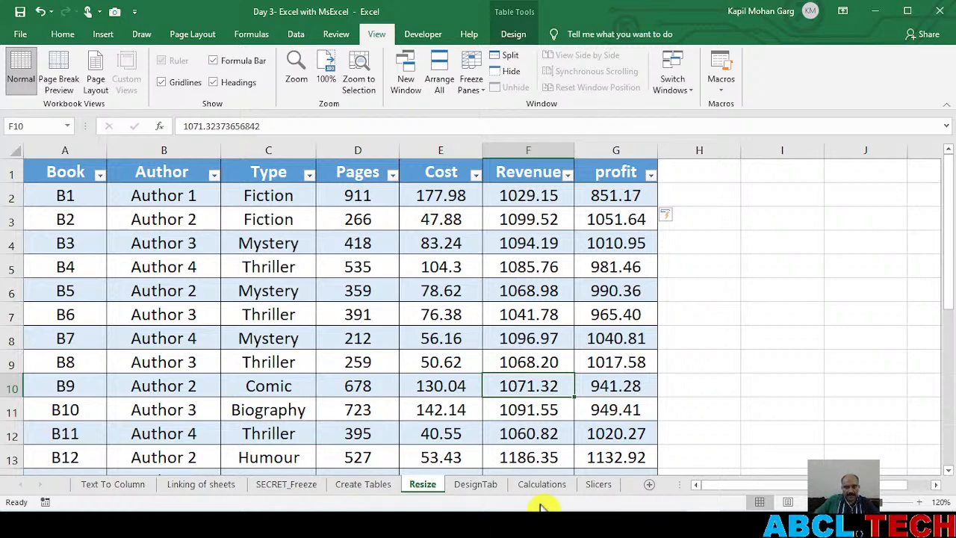
pyautogui.click(480, 487)
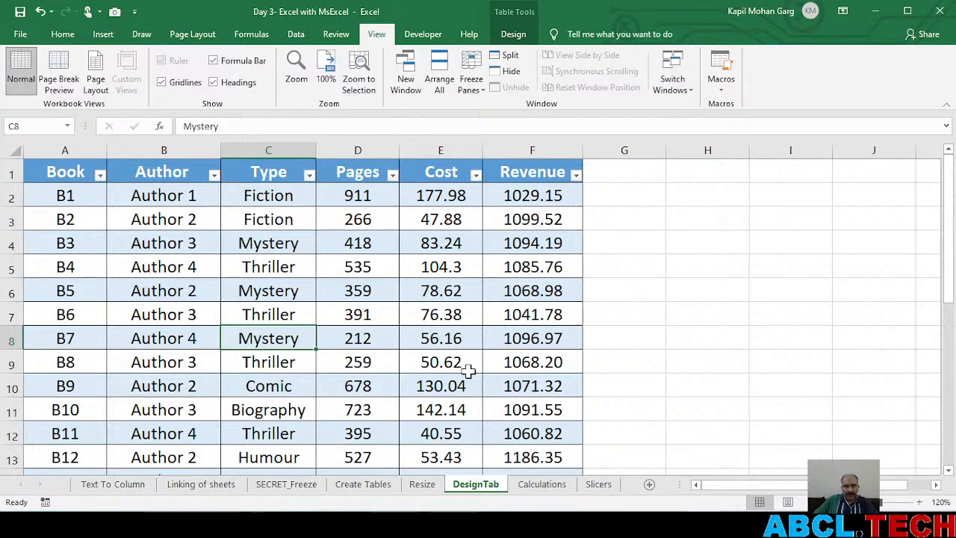
pyautogui.click(513, 34)
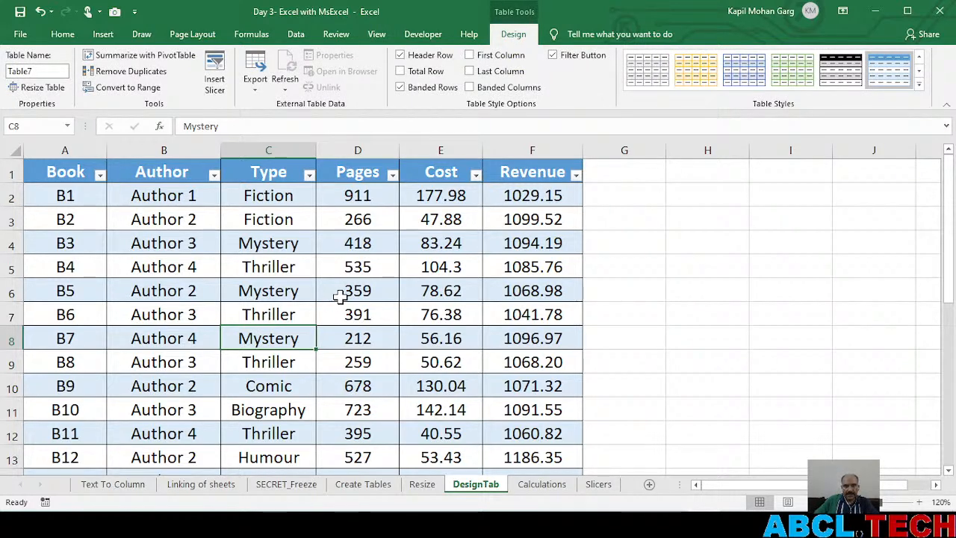
# Demonstrate the Header Row option by repeatedly hiding and restoring the book table's headers
pyautogui.click(404, 59)
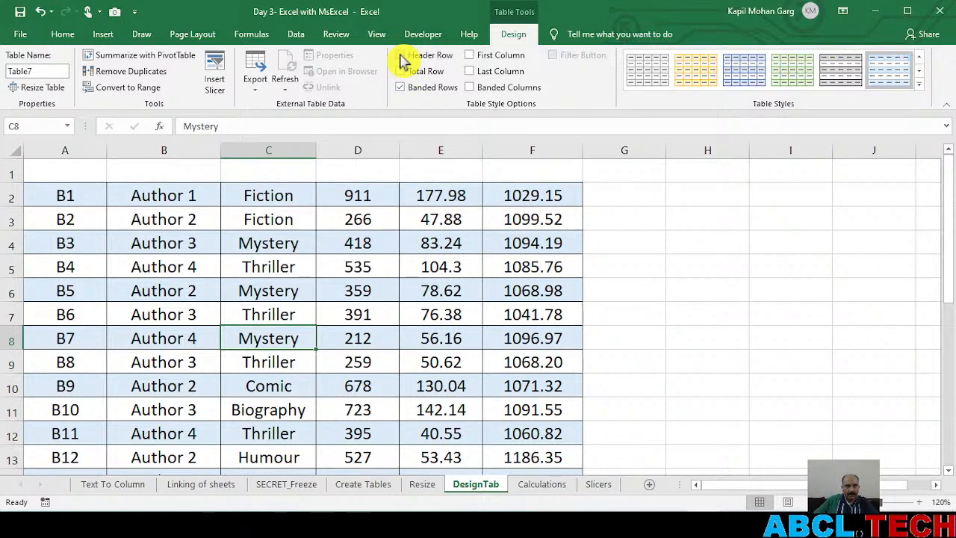
pyautogui.click(404, 60)
pyautogui.click(404, 60)
pyautogui.click(403, 60)
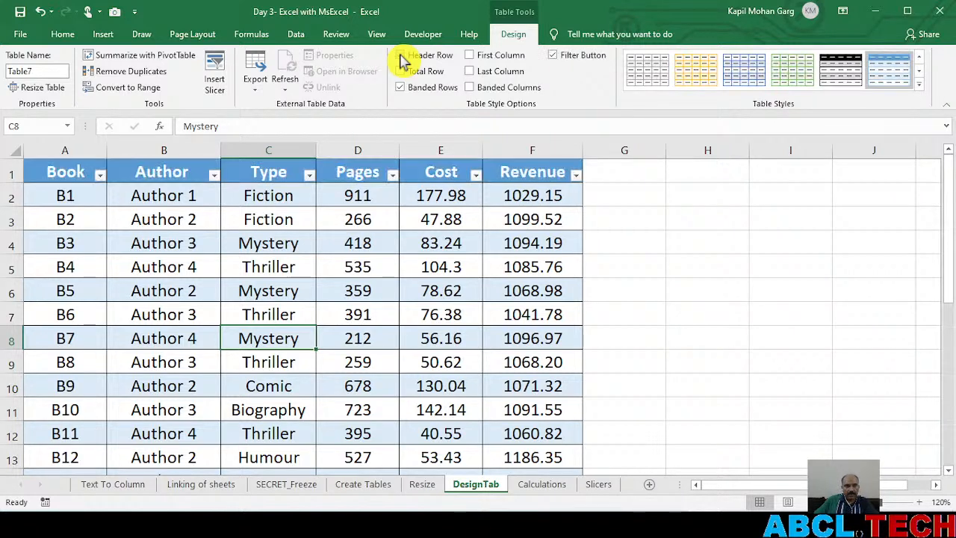
pyautogui.click(404, 60)
pyautogui.click(404, 60)
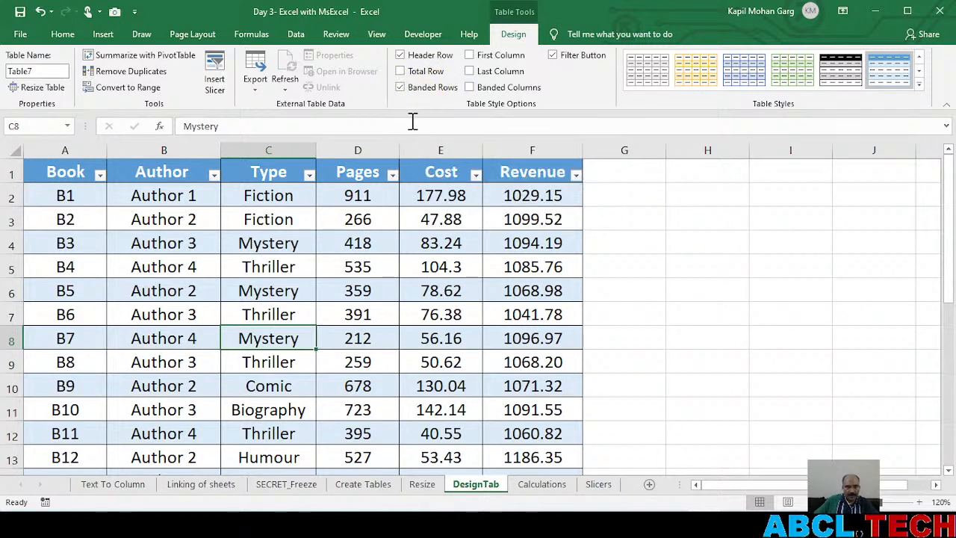
# Turn the book table's Banded Rows off and back on, and review the banding down to the last row
pyautogui.click(403, 88)
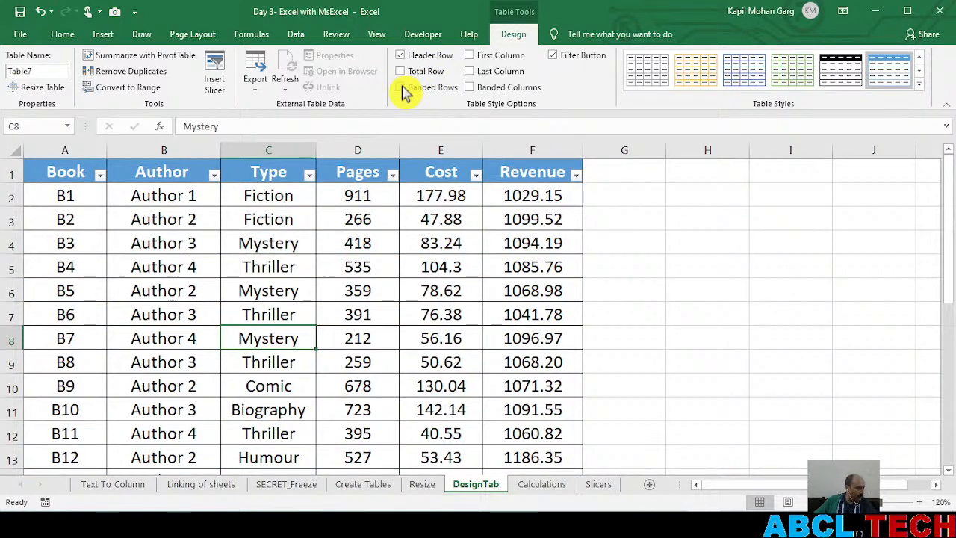
pyautogui.click(405, 89)
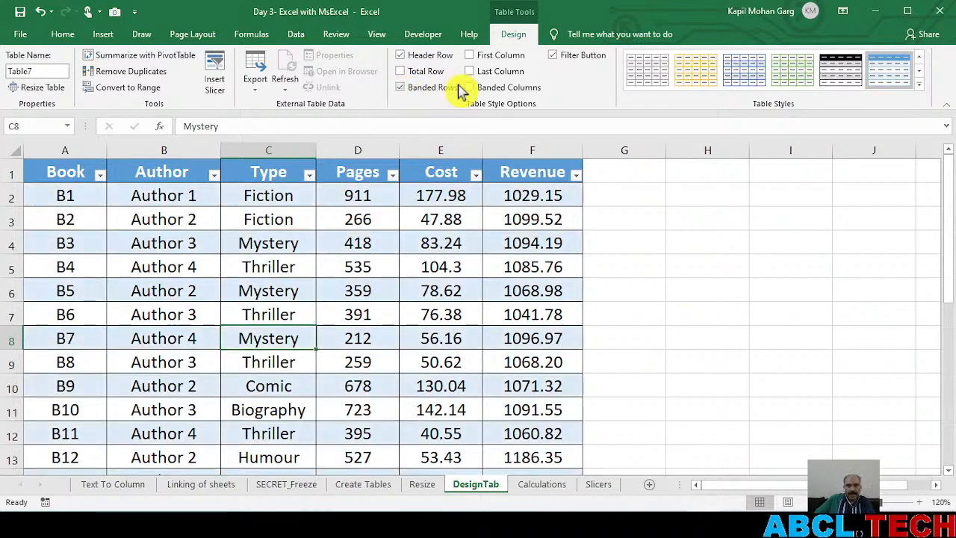
pyautogui.scroll(-2, 323, 278)
pyautogui.scroll(-3, 326, 277)
pyautogui.scroll(5, 326, 276)
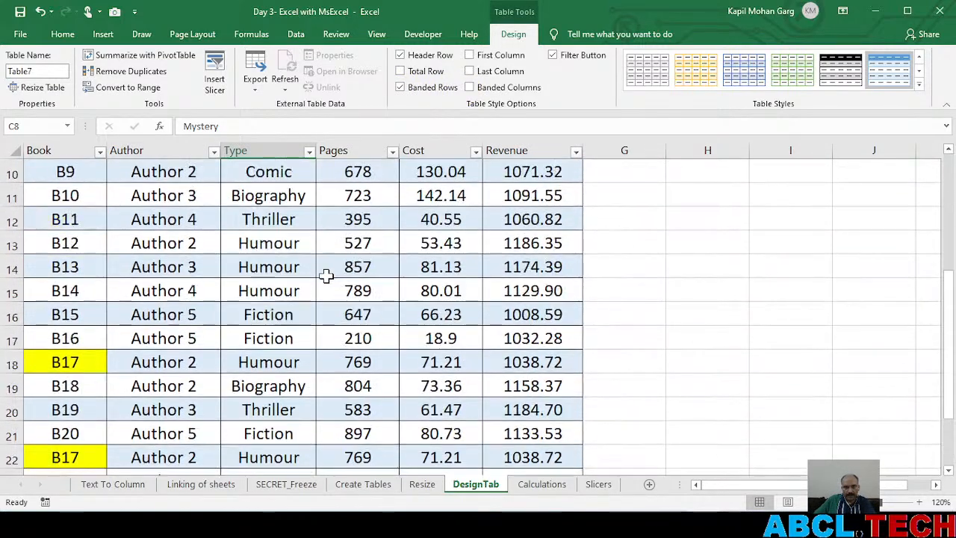
pyautogui.scroll(-5, 327, 276)
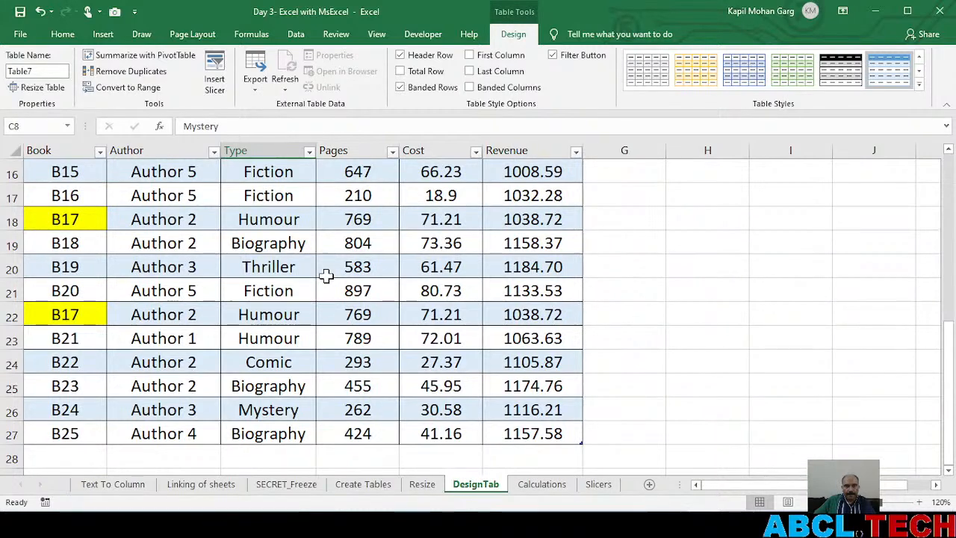
pyautogui.scroll(5, 326, 276)
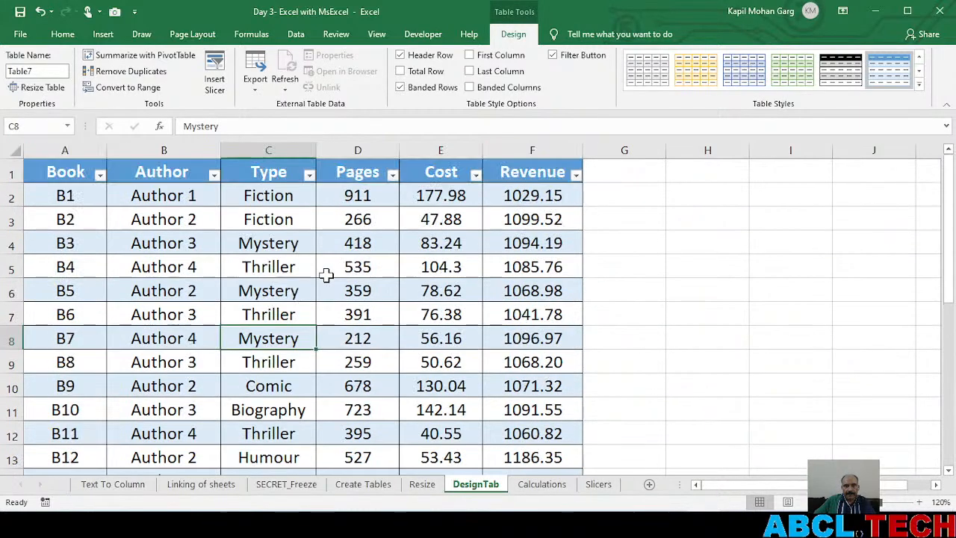
# Demonstrate the First Column and Last Column style options by switching each on and back off
pyautogui.click(473, 60)
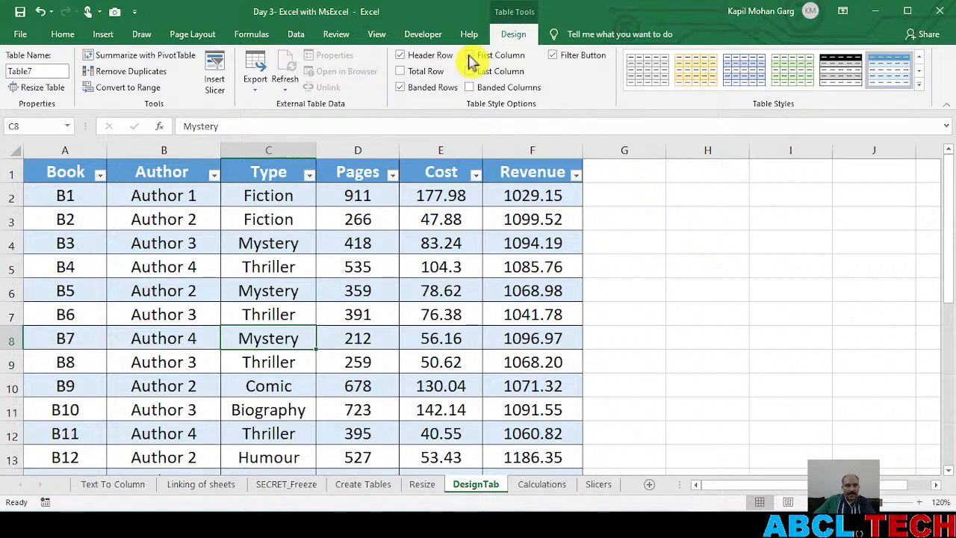
pyautogui.click(471, 59)
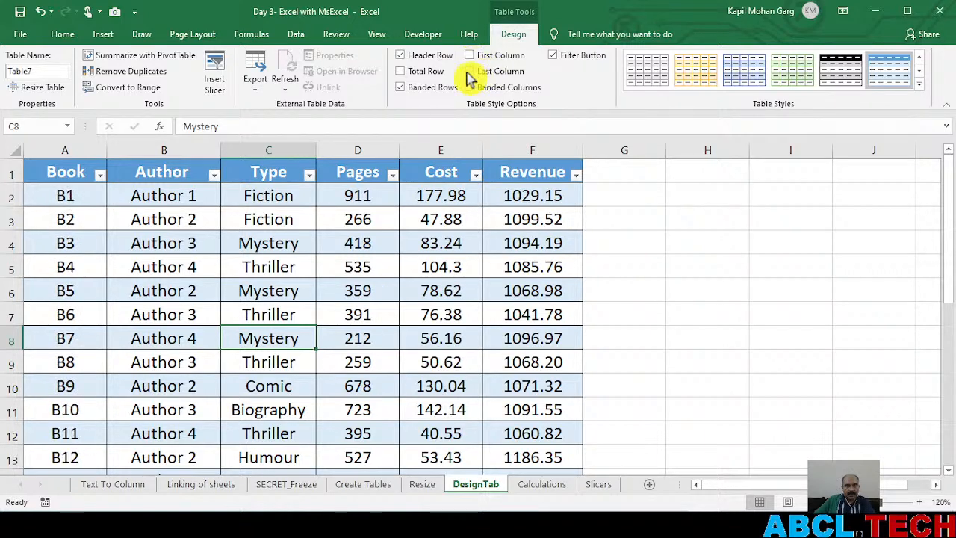
pyautogui.click(469, 73)
pyautogui.click(470, 71)
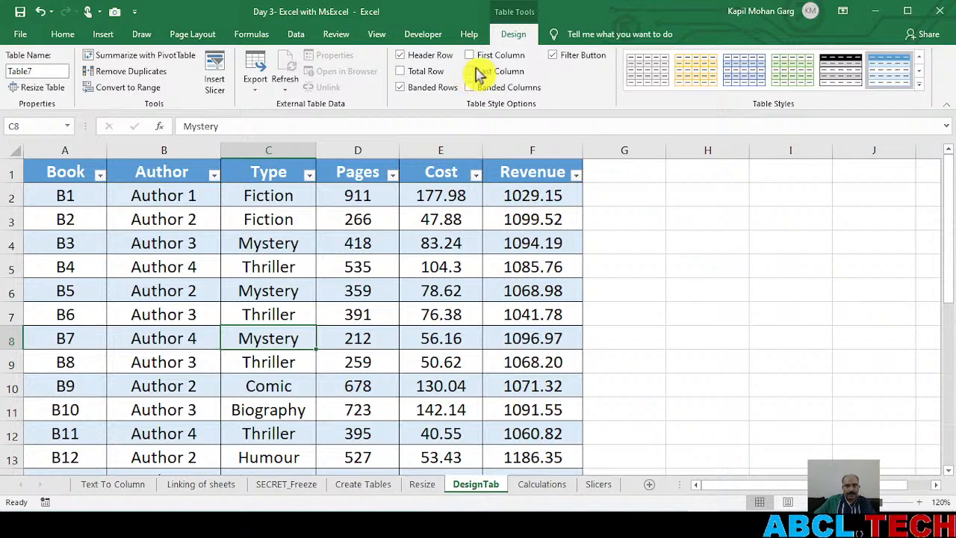
# Try Banded Columns on the book table, turn Banded Rows off to compare, and turn Banded Columns back off
pyautogui.click(470, 87)
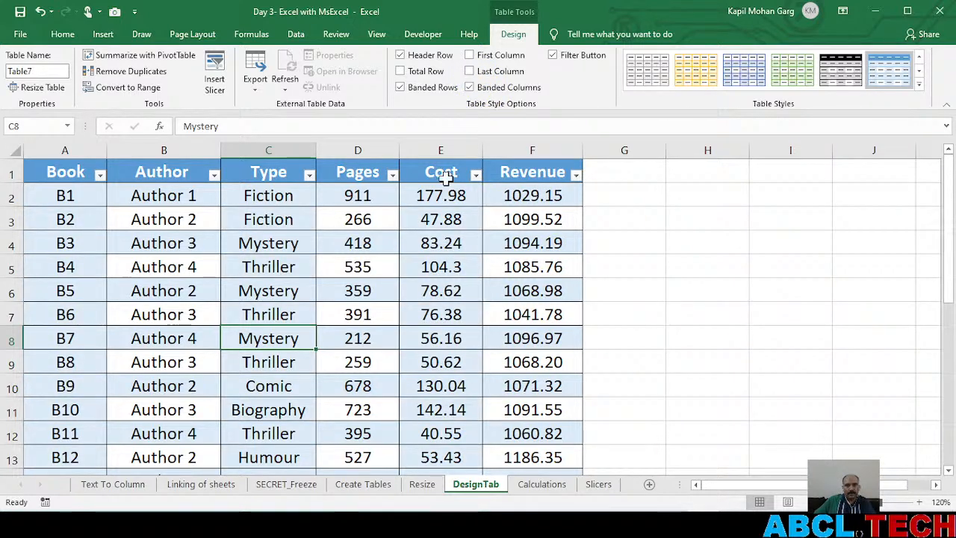
pyautogui.click(400, 87)
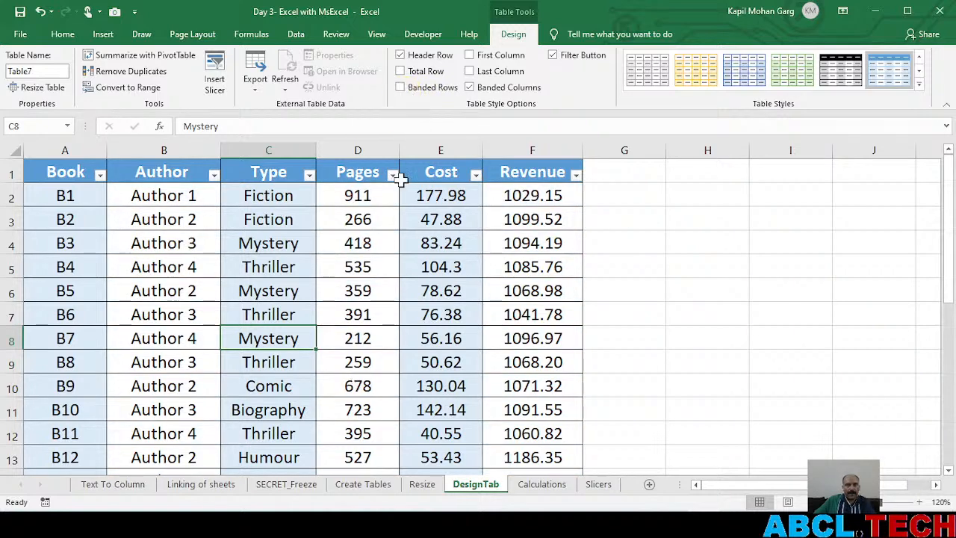
pyautogui.scroll(-5, 504, 320)
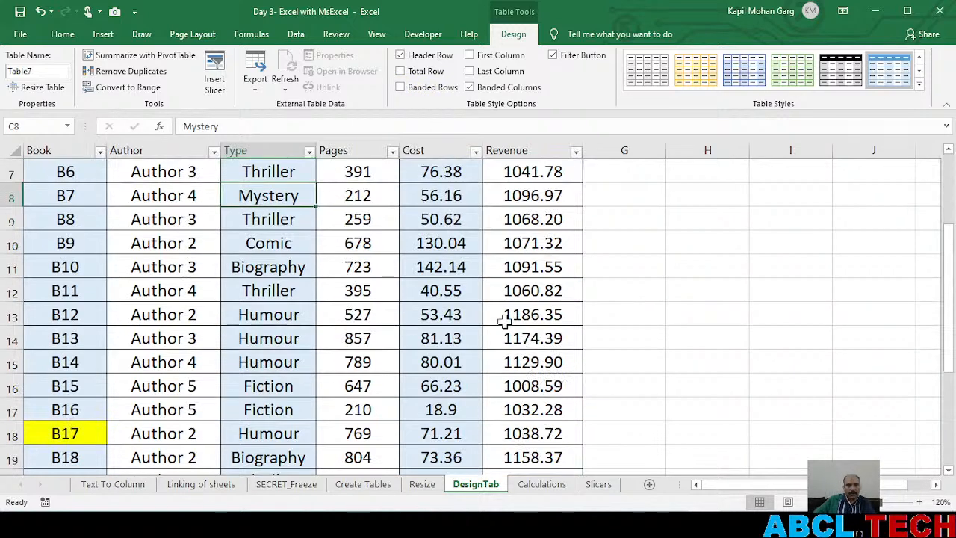
pyautogui.scroll(5, 505, 320)
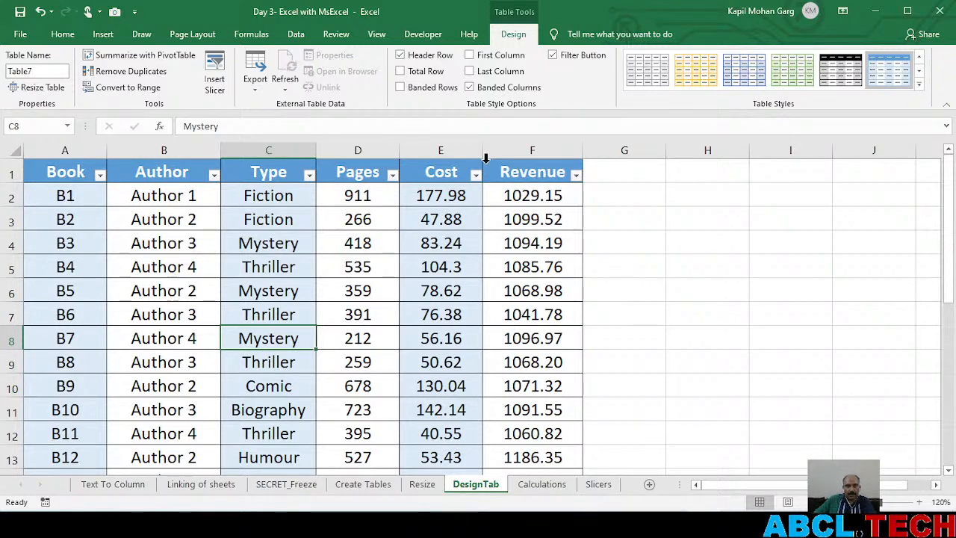
pyautogui.click(470, 88)
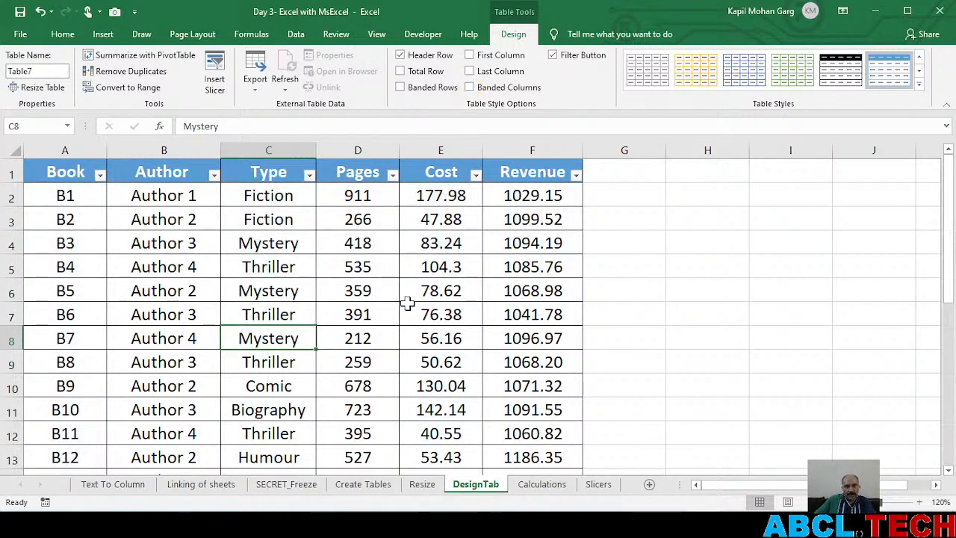
# Demonstrate the Filter Button option by hiding and restoring the book table's header filter arrows twice
pyautogui.click(552, 56)
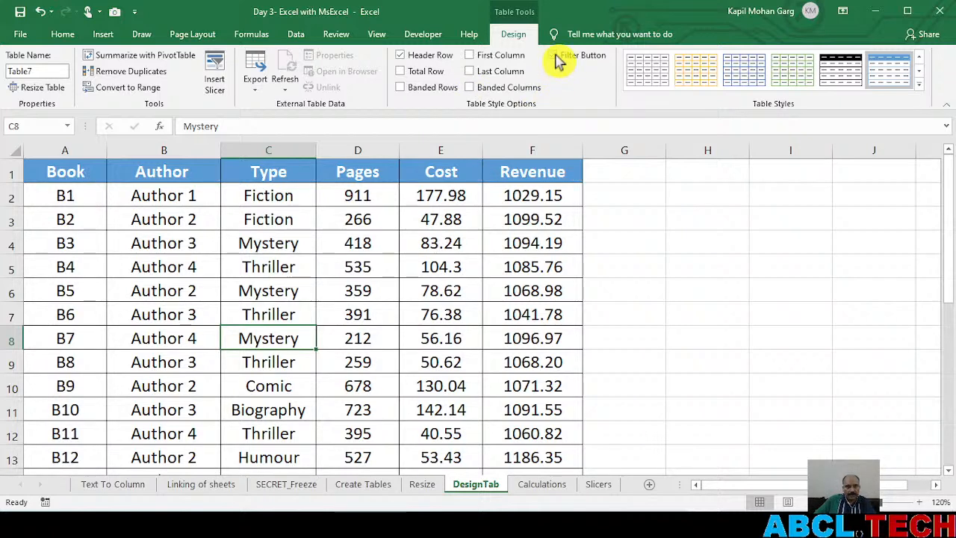
pyautogui.click(554, 56)
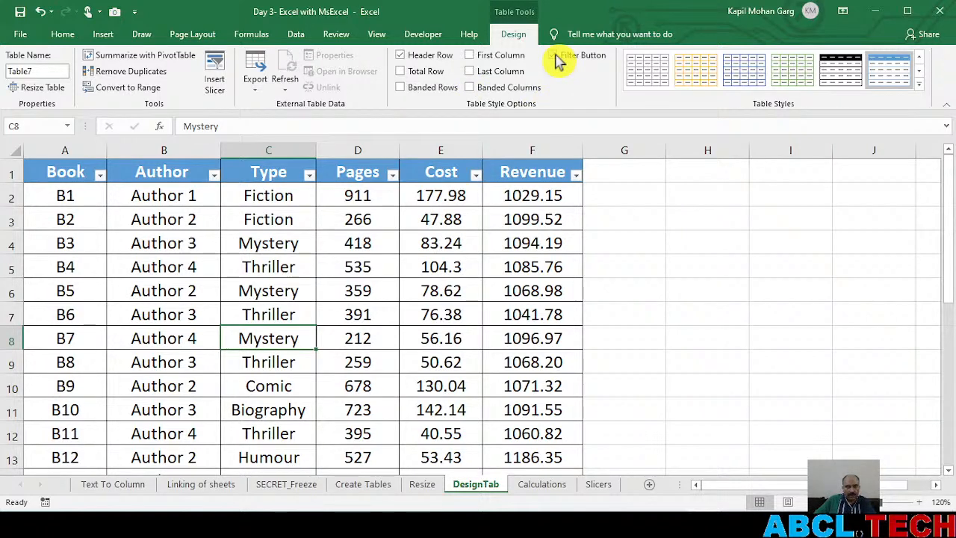
pyautogui.click(554, 56)
pyautogui.click(554, 56)
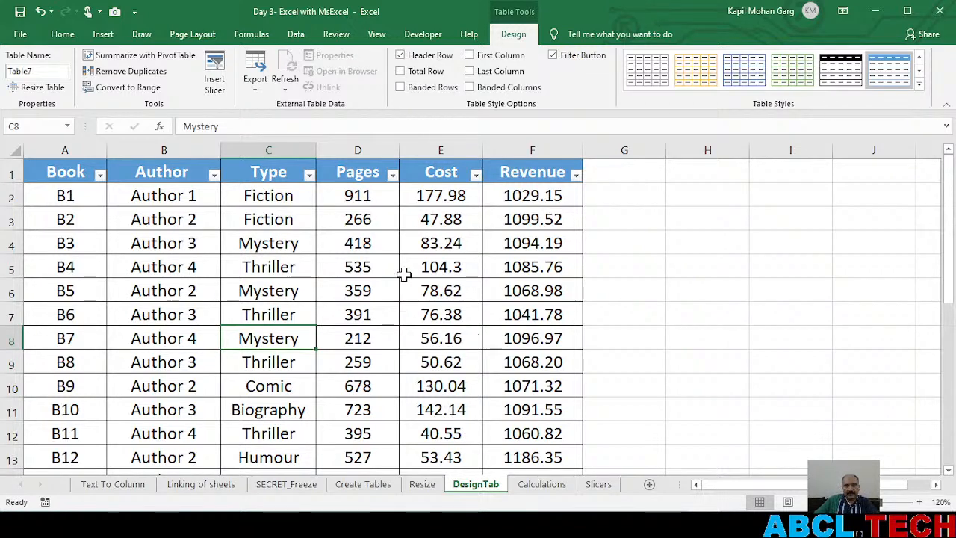
# Turn Banded Rows back on for the book table and add a Total Row, toggling it off and on once
pyautogui.click(400, 88)
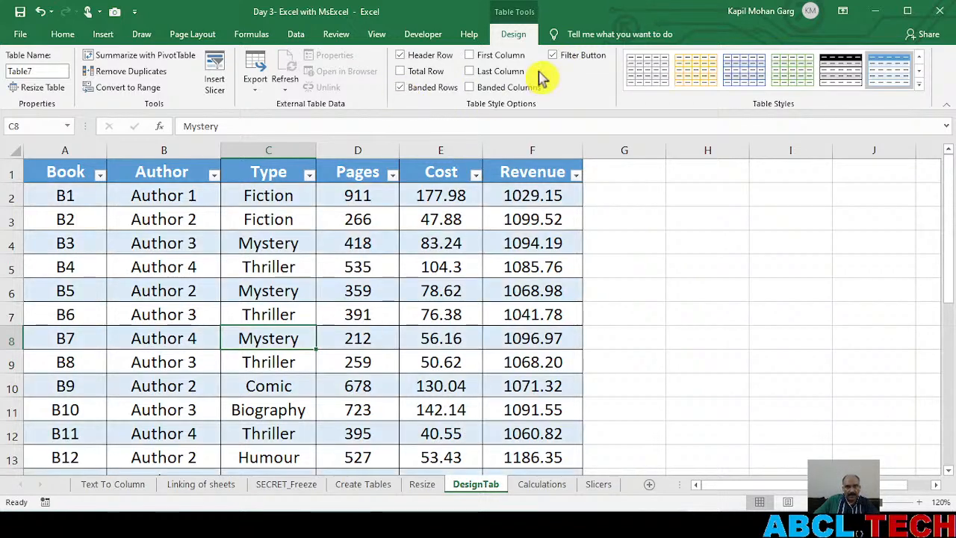
pyautogui.click(401, 72)
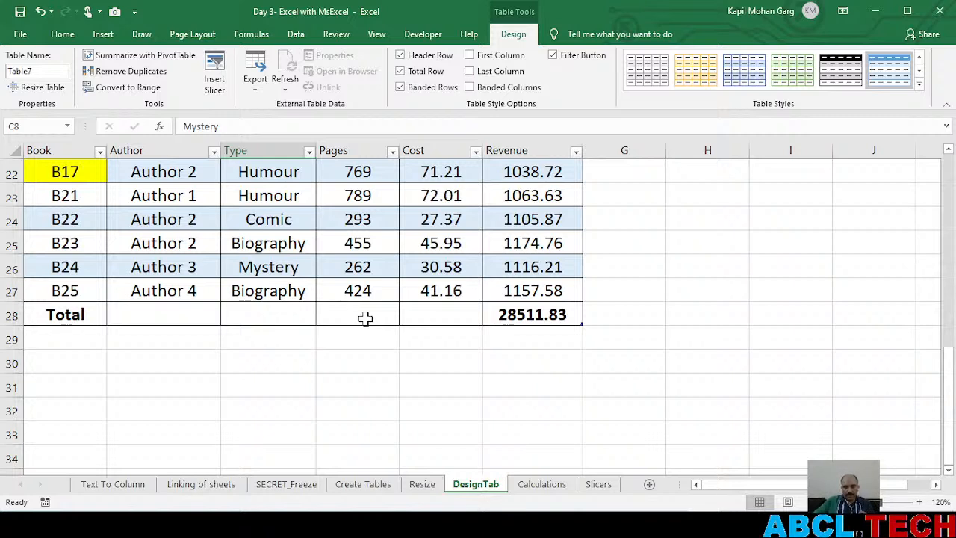
pyautogui.click(401, 71)
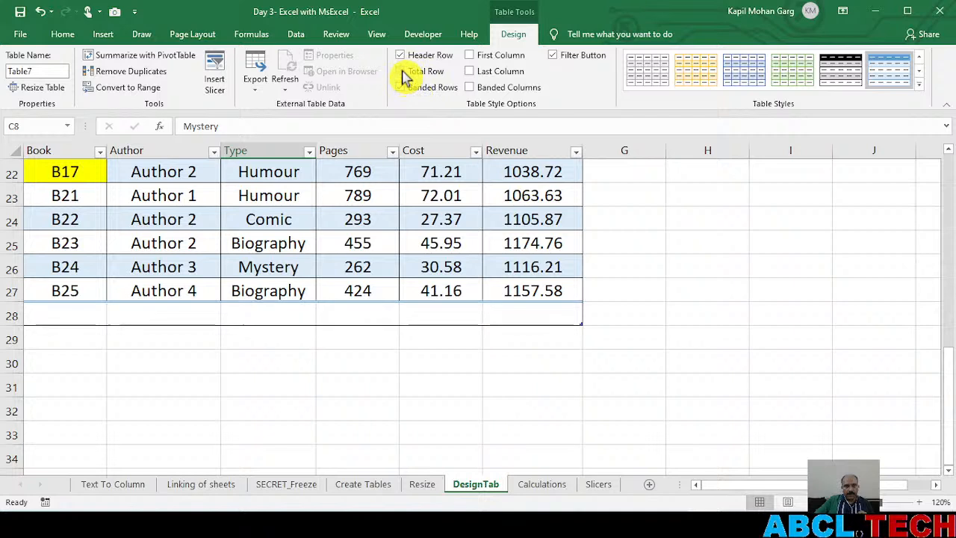
pyautogui.click(401, 72)
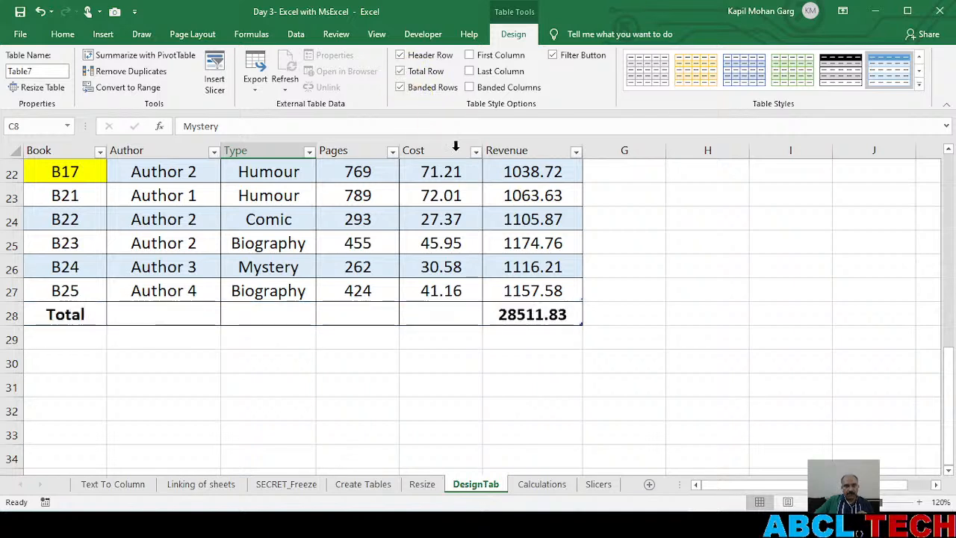
# Set the Pages column's total cell to Average and compare it with the column's entries
pyautogui.click(371, 314)
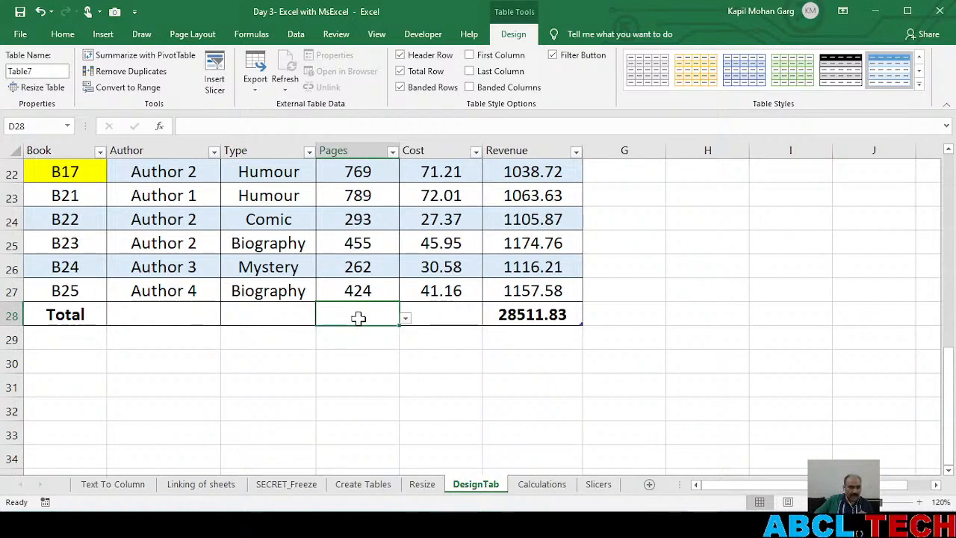
pyautogui.click(407, 323)
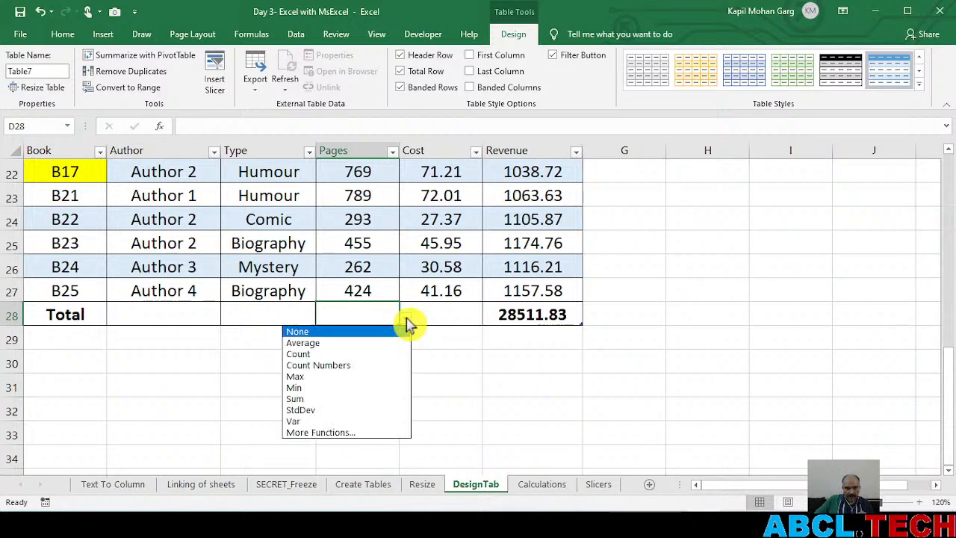
pyautogui.click(322, 342)
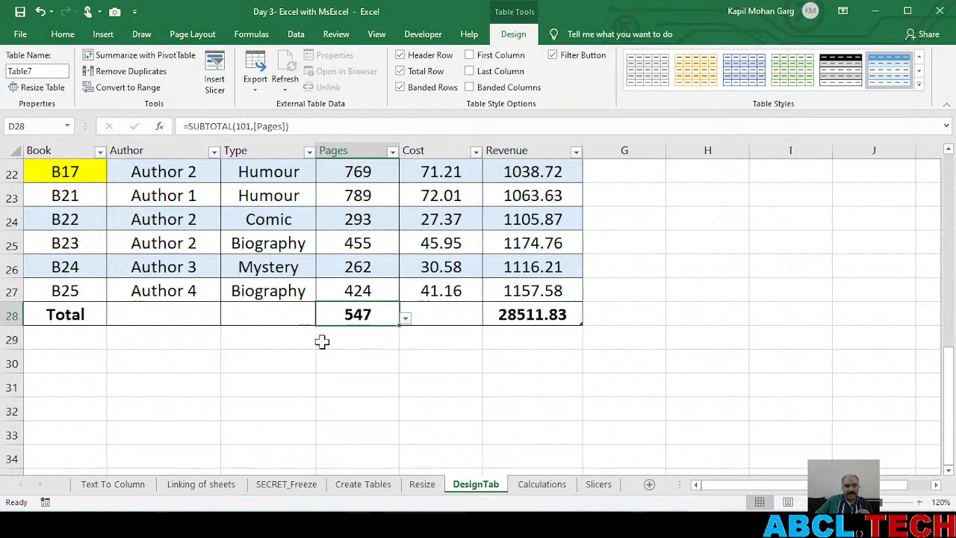
pyautogui.scroll(7, 381, 299)
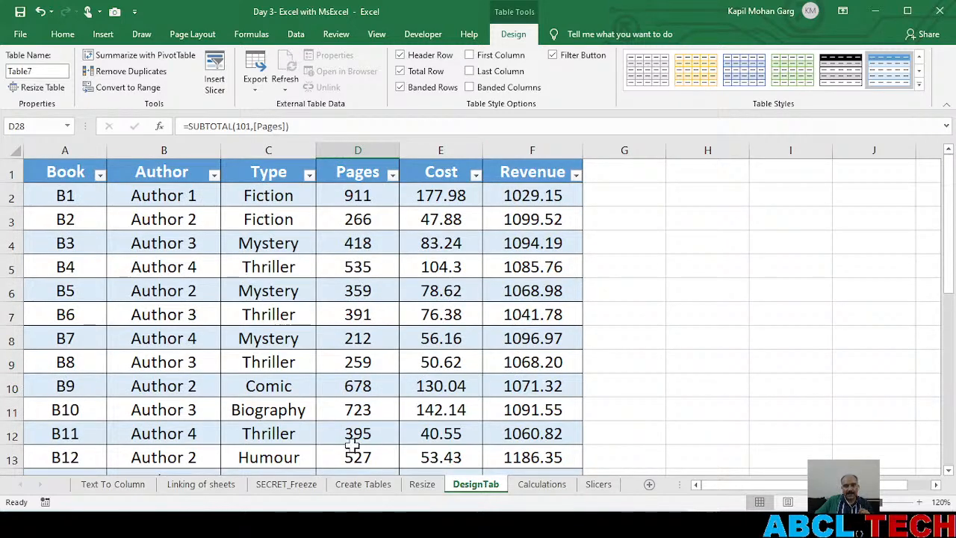
pyautogui.scroll(-5, 358, 426)
pyautogui.scroll(-1, 359, 430)
# Change the Pages column's function in the total row to Sum
pyautogui.click(408, 388)
pyautogui.click(398, 390)
pyautogui.click(404, 389)
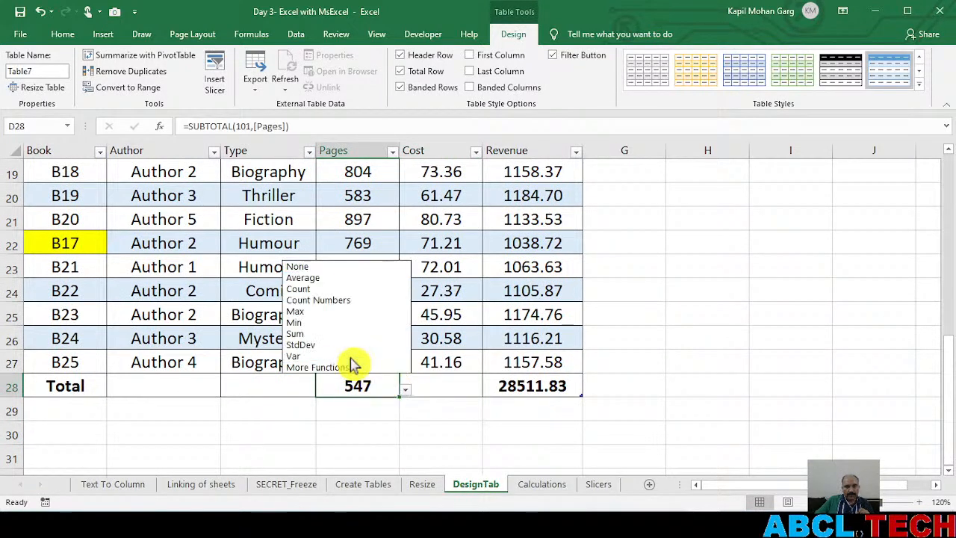
pyautogui.click(327, 342)
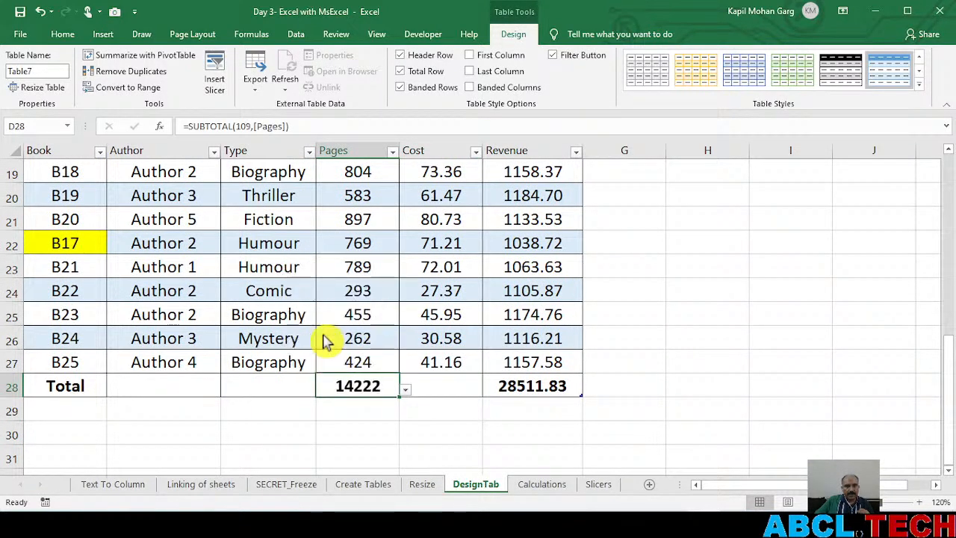
# Add a Sum for the Cost column in the total row and review the column's values
pyautogui.click(443, 385)
pyautogui.click(490, 389)
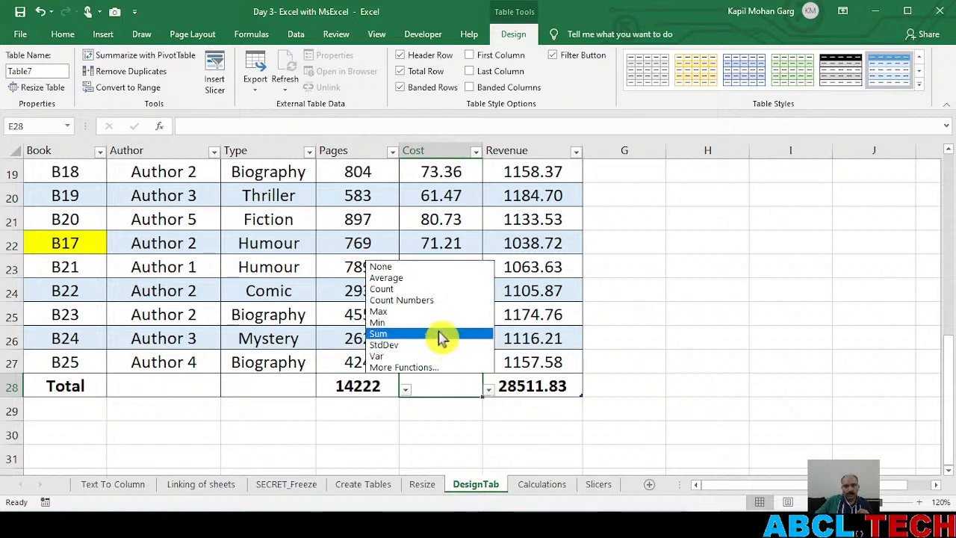
pyautogui.click(415, 334)
pyautogui.scroll(6, 507, 366)
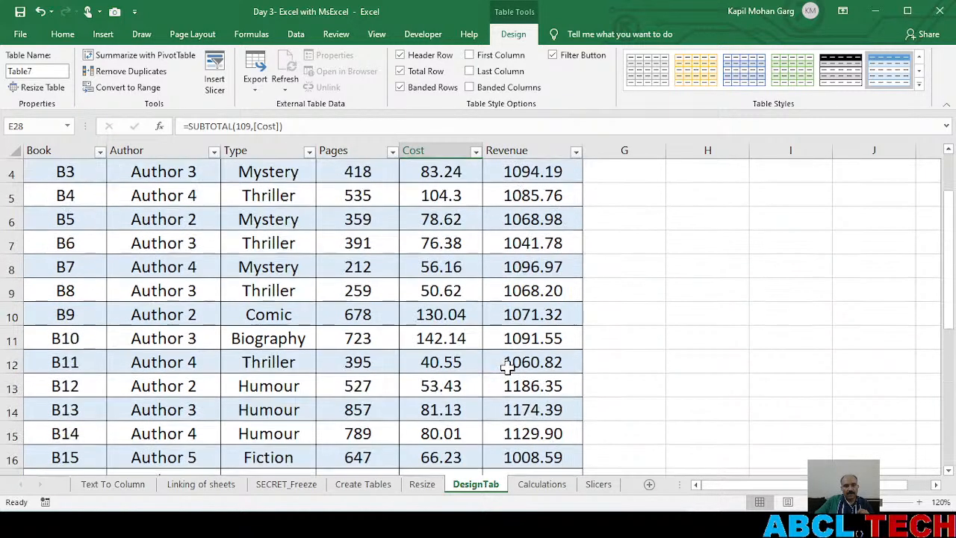
pyautogui.scroll(-6, 475, 340)
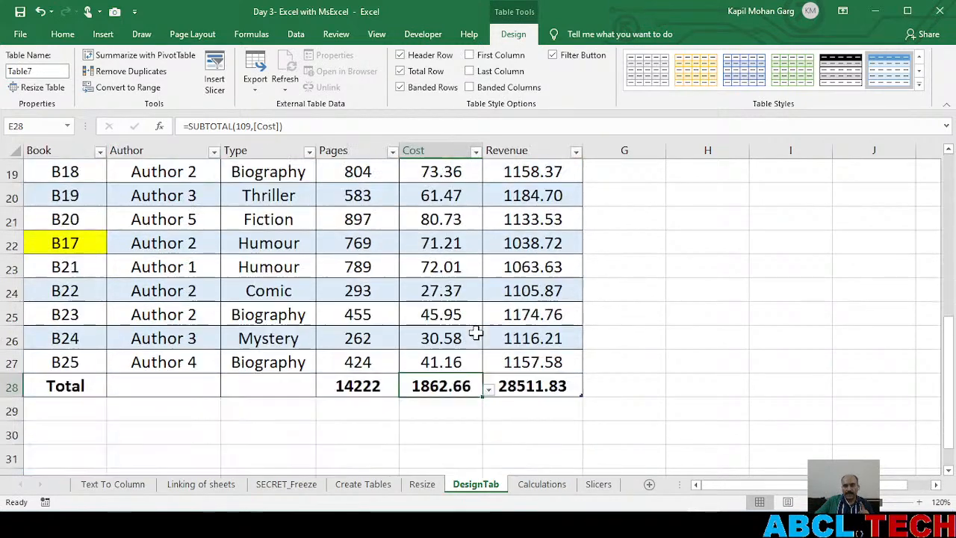
# Try Max and Min as the Cost column's total function, check against the column's values, and return it to Sum
pyautogui.click(488, 390)
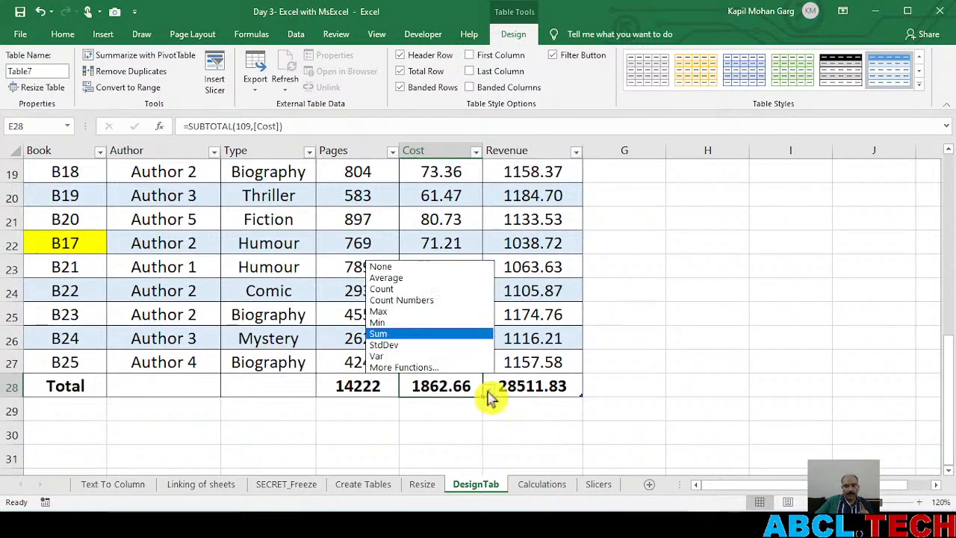
pyautogui.click(414, 312)
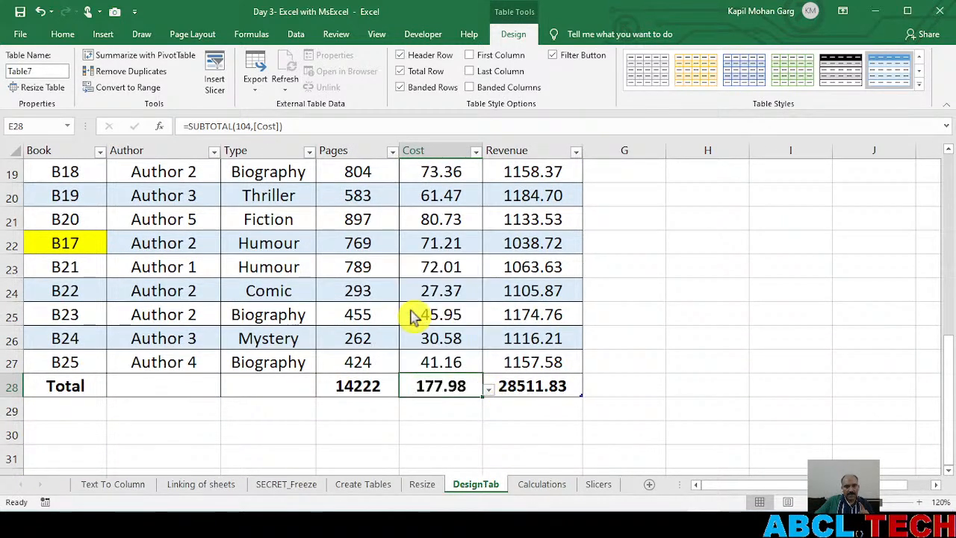
pyautogui.click(488, 390)
pyautogui.click(431, 323)
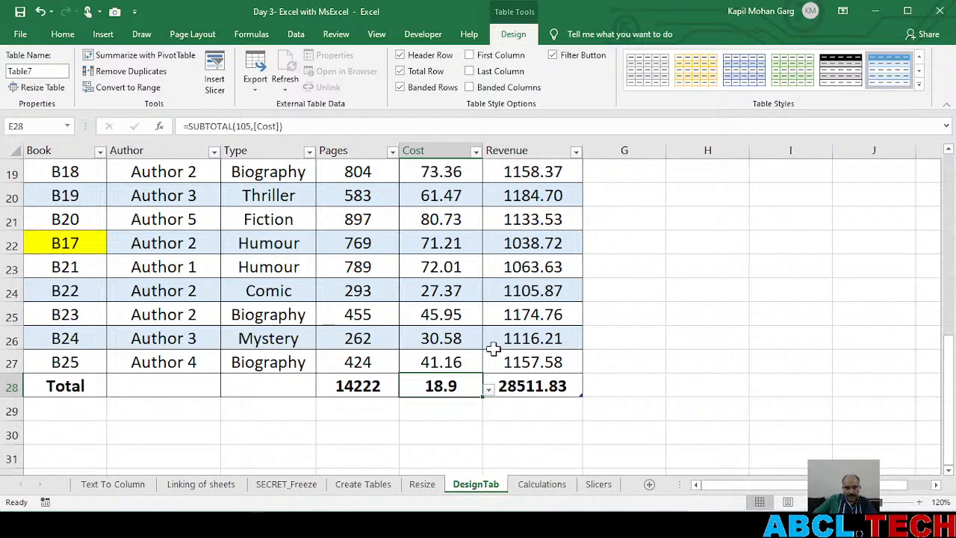
pyautogui.scroll(5, 496, 348)
pyautogui.scroll(1, 496, 348)
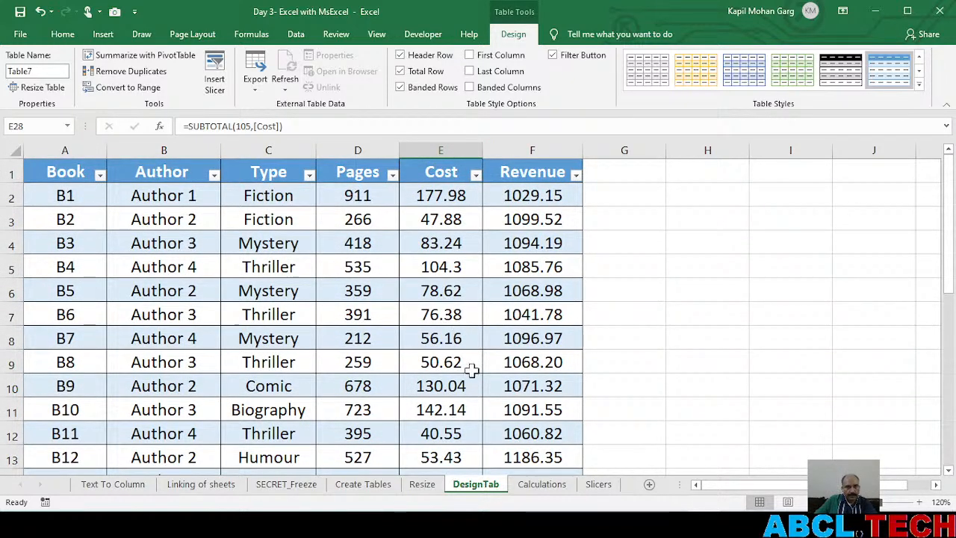
pyautogui.scroll(-3, 482, 393)
pyautogui.scroll(3, 481, 393)
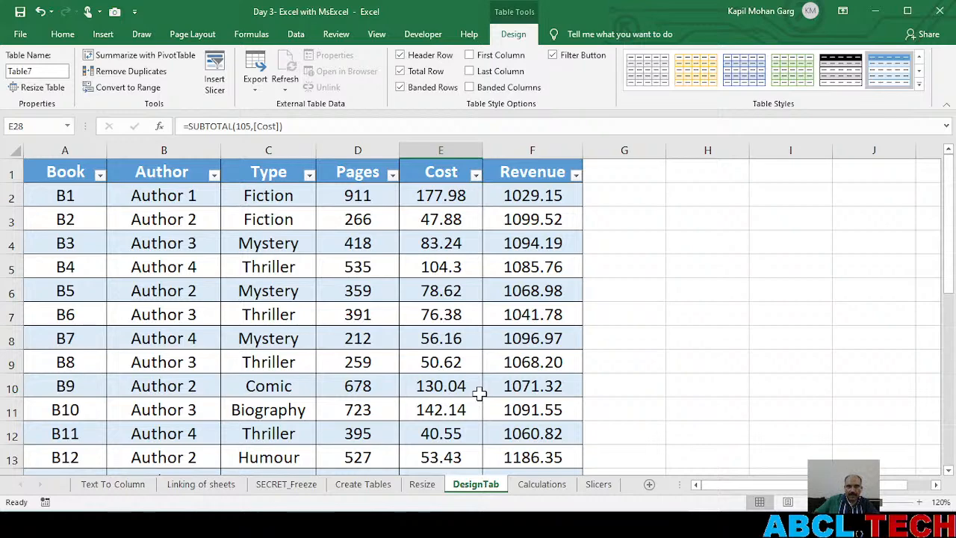
pyautogui.scroll(-6, 469, 396)
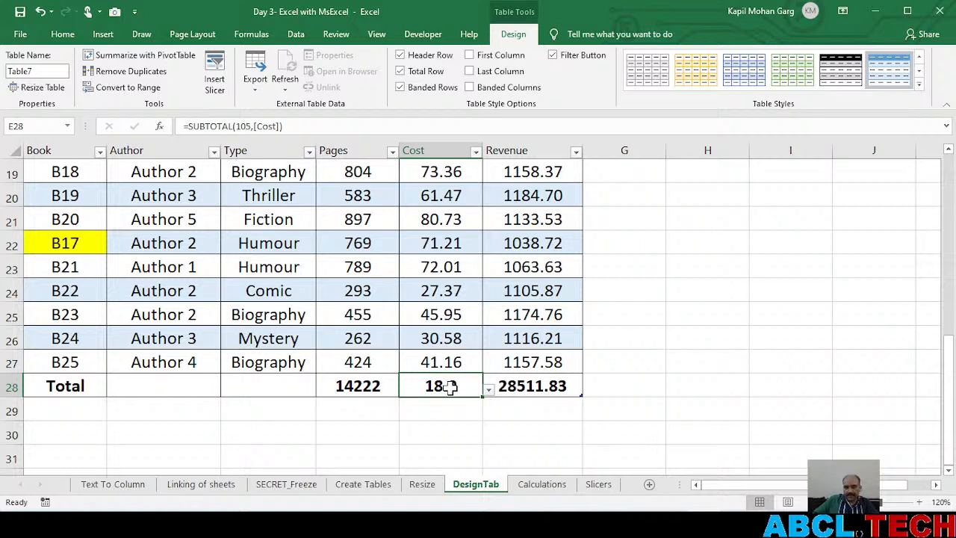
pyautogui.click(489, 390)
pyautogui.click(389, 334)
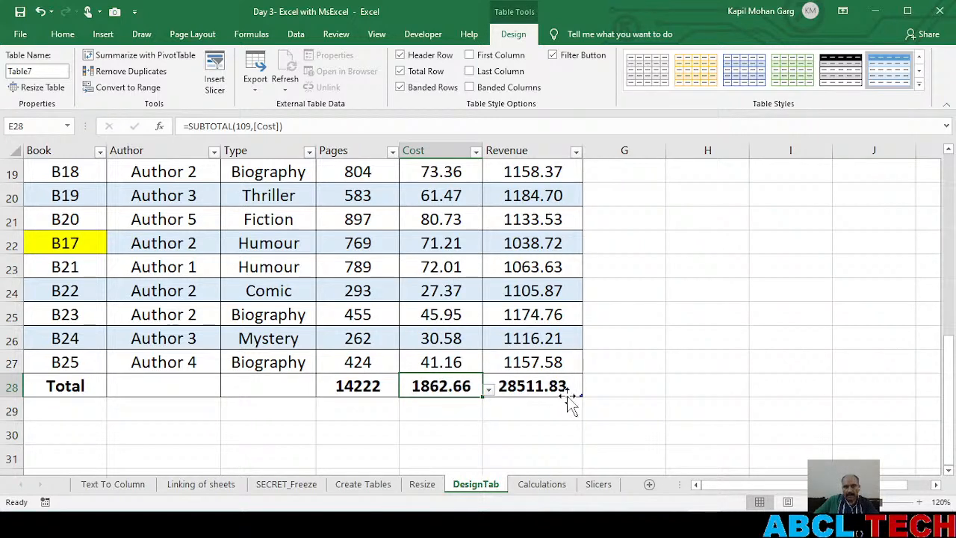
# Extend the book table by one column so that it includes column G
pyautogui.moveTo(582, 394); pyautogui.dragTo(703, 382)
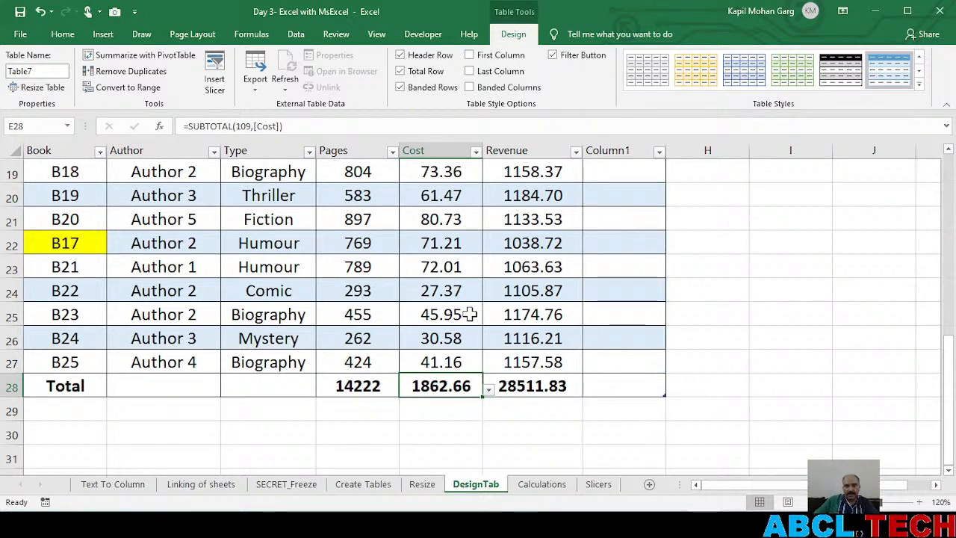
pyautogui.scroll(6, 467, 314)
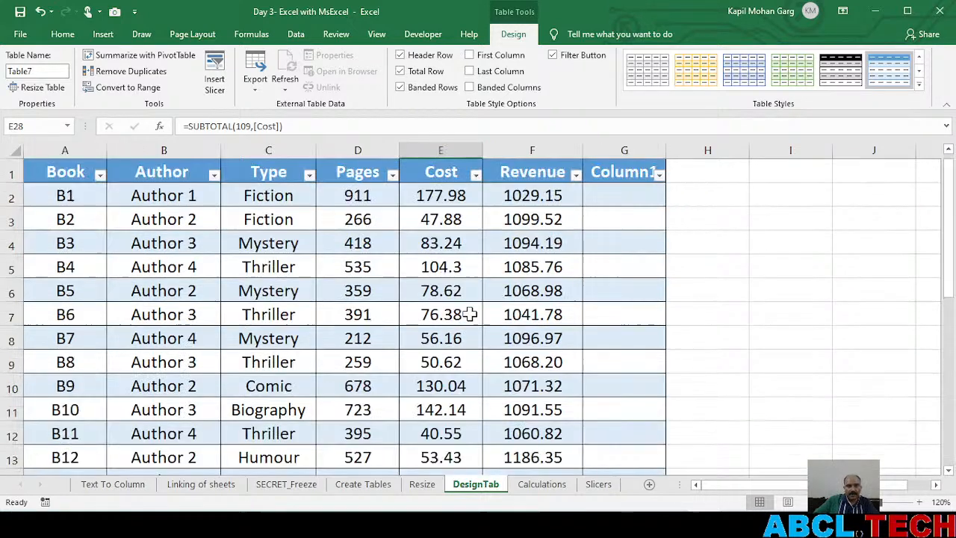
pyautogui.click(269, 284)
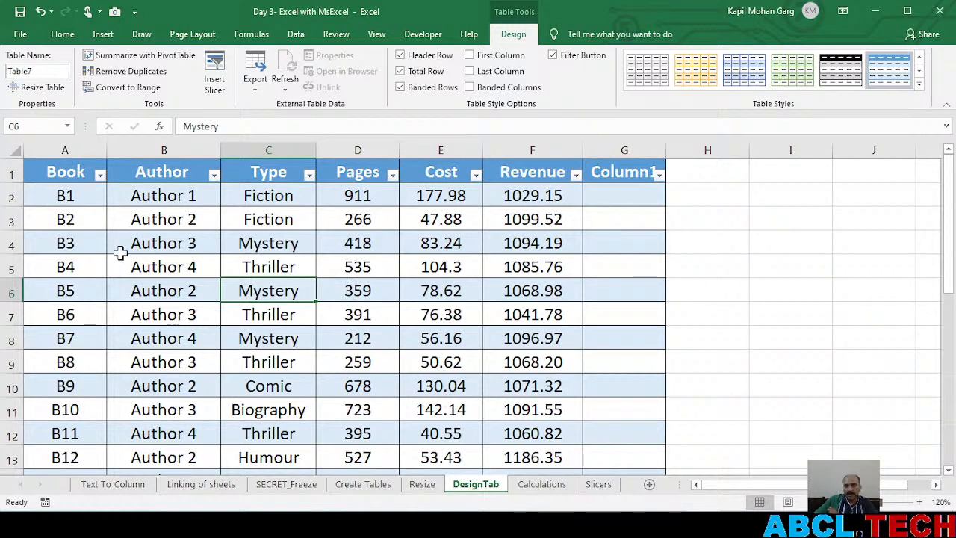
pyautogui.click(124, 89)
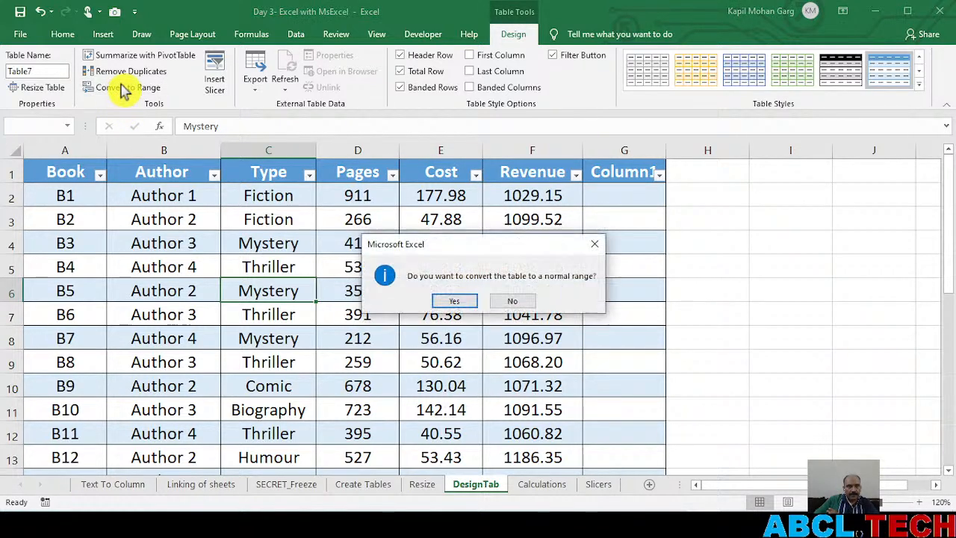
pyautogui.click(521, 301)
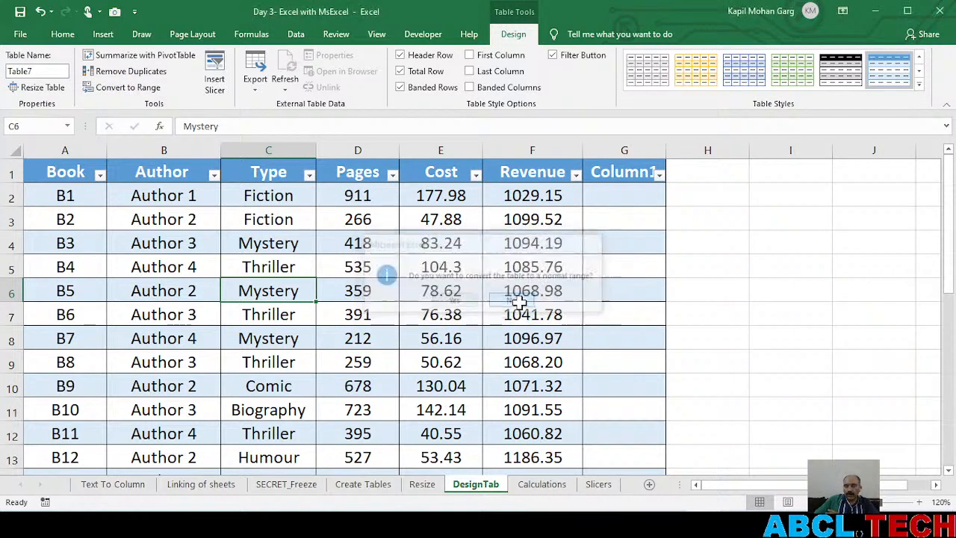
# Convert the book table to a normal range and check its data and total row
pyautogui.click(209, 305)
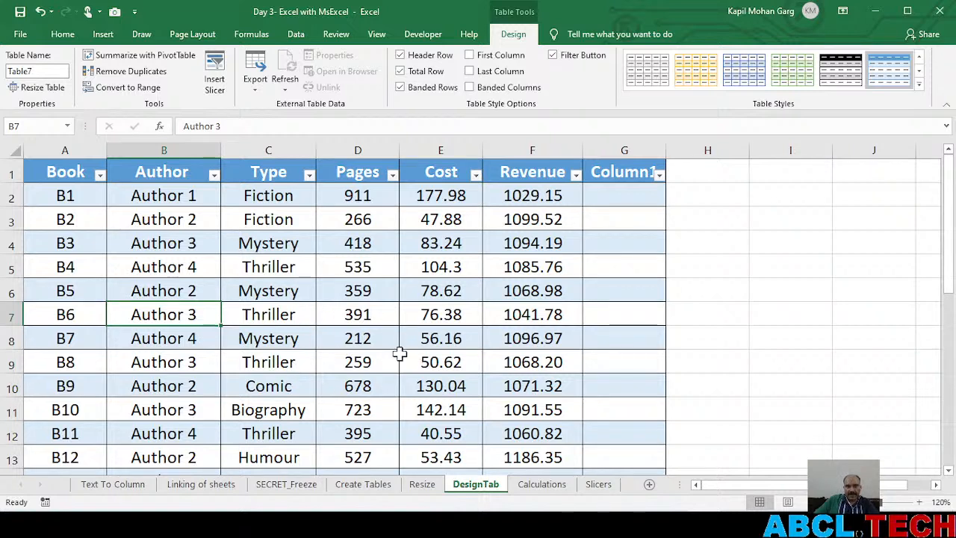
pyautogui.click(126, 91)
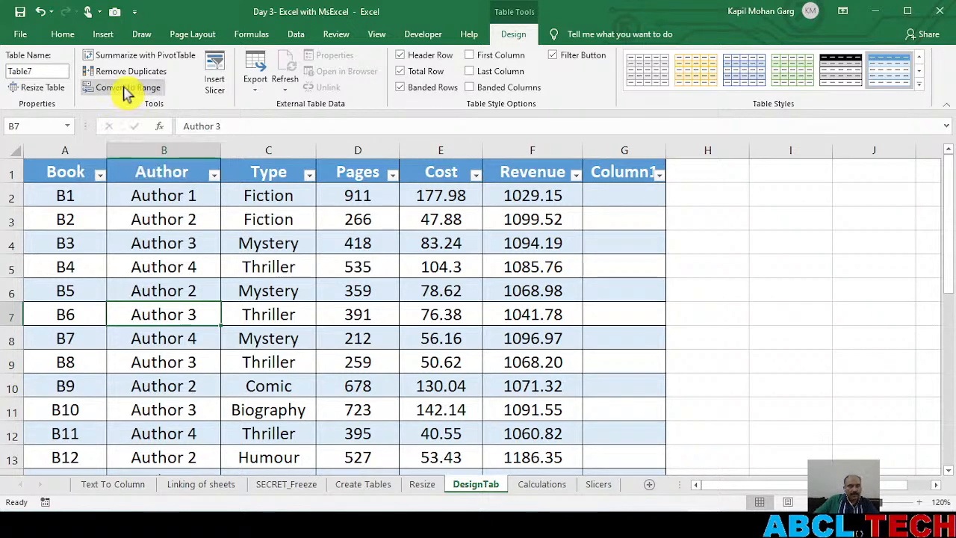
pyautogui.click(125, 91)
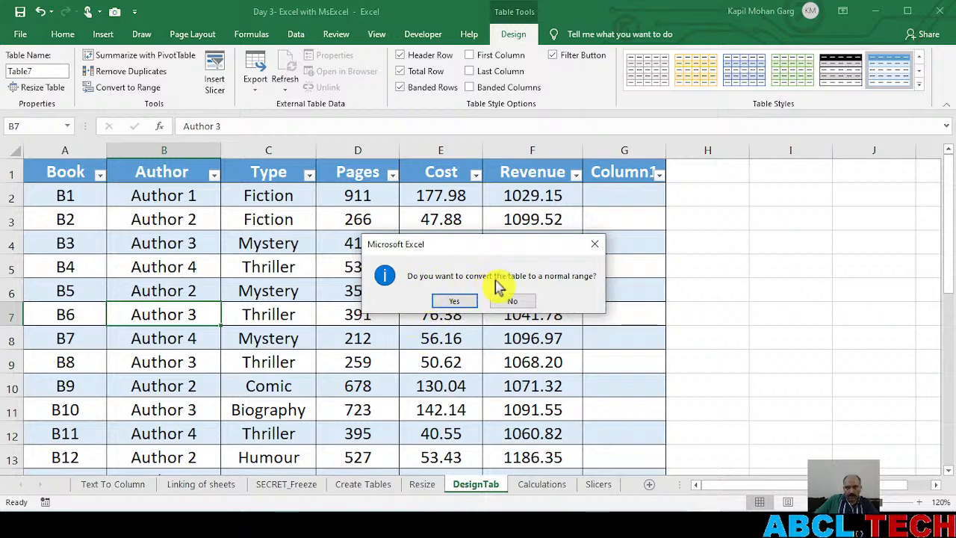
pyautogui.click(454, 301)
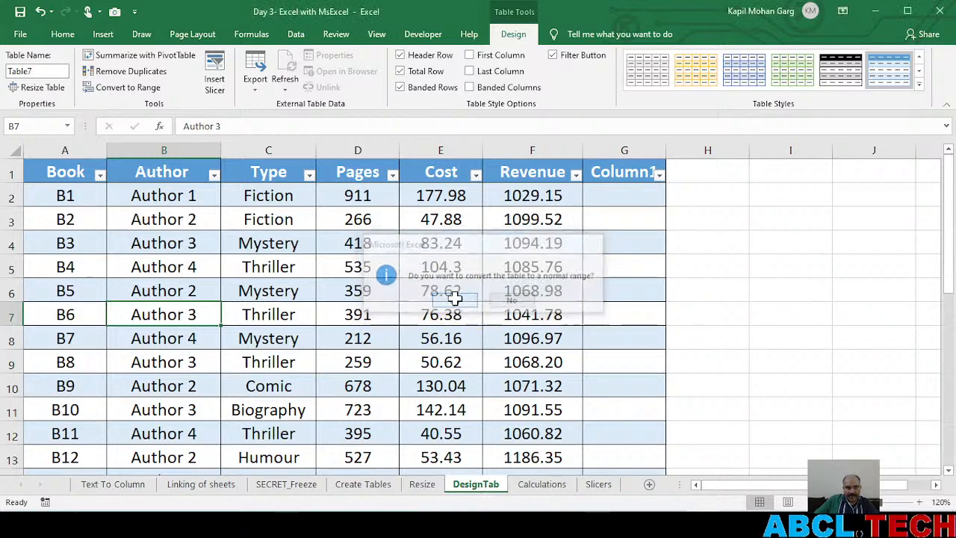
pyautogui.scroll(-4, 259, 309)
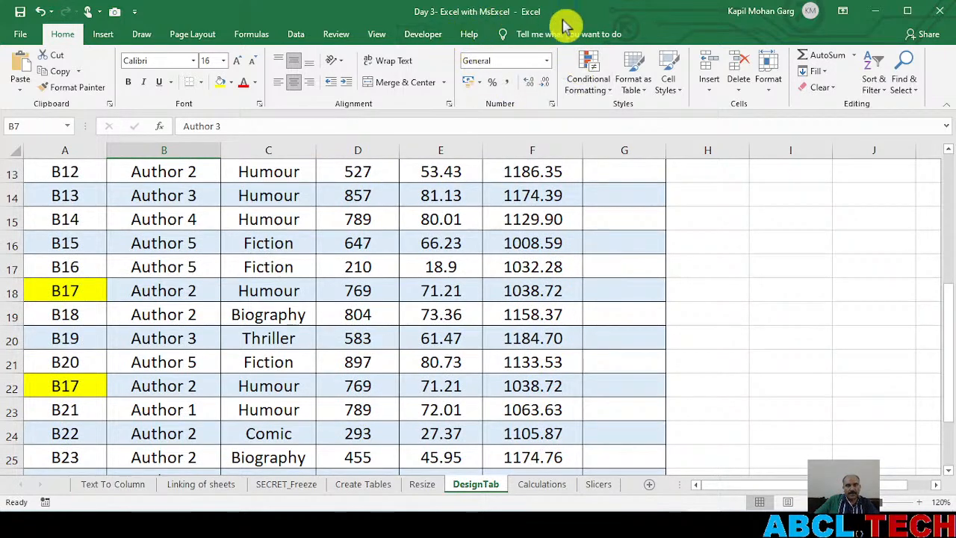
pyautogui.scroll(-3, 399, 281)
pyautogui.scroll(5, 364, 309)
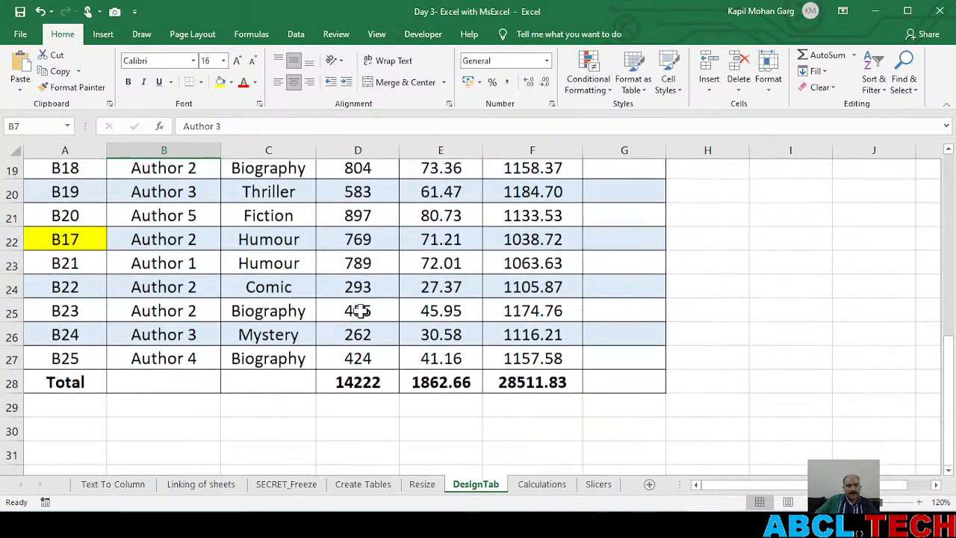
pyautogui.scroll(2, 361, 313)
pyautogui.click(306, 334)
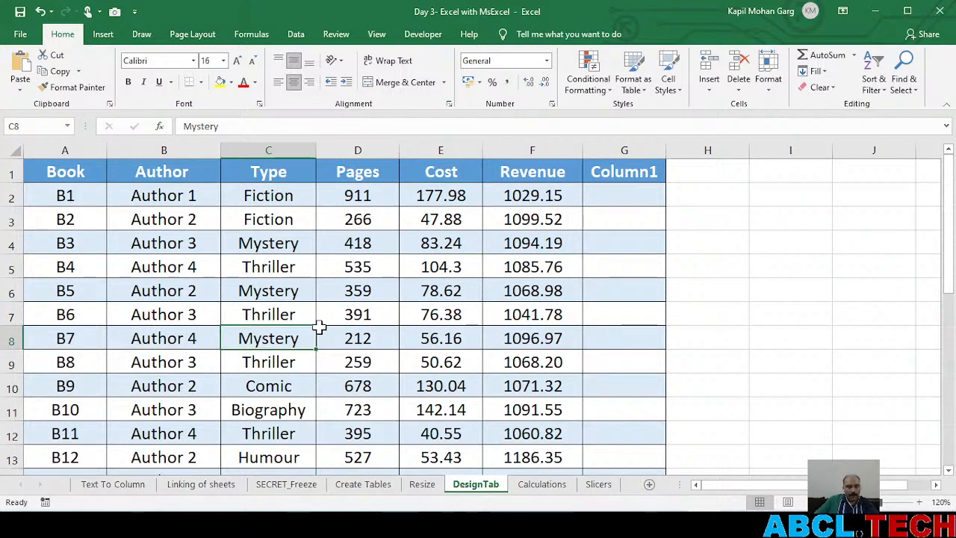
# Turn the book data in A1:G28 back into a table with headers and check its extent down to the Total row
pyautogui.hotkey('ctrl', 't')
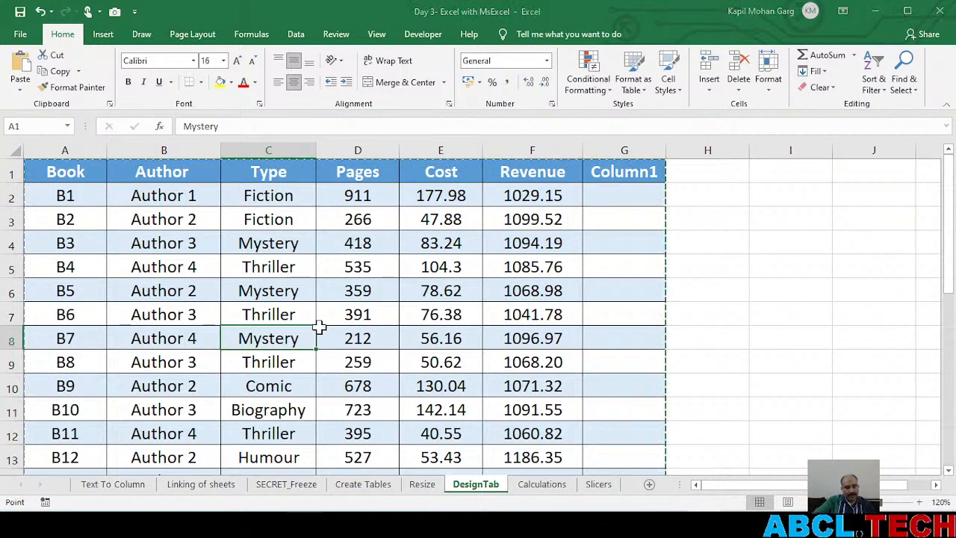
pyautogui.press('Return')
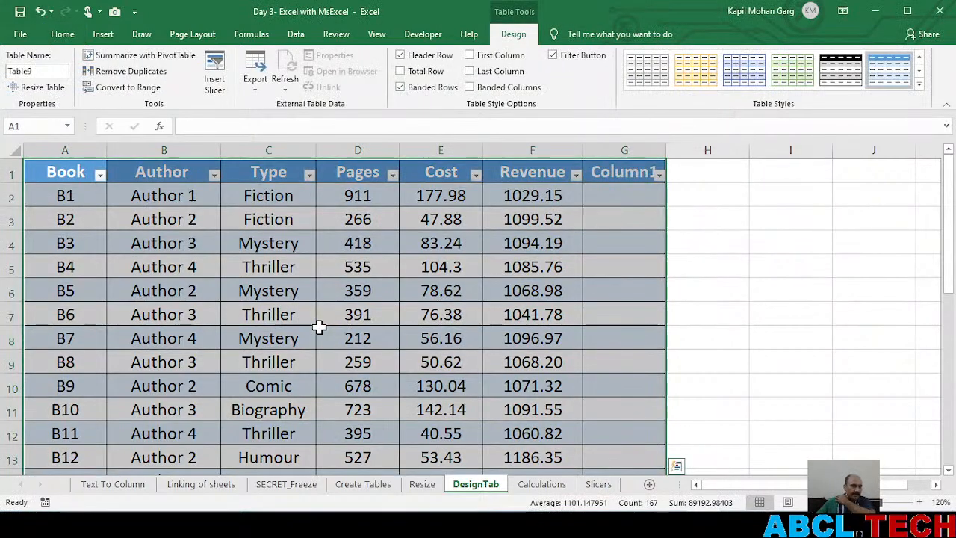
pyautogui.scroll(-6, 319, 326)
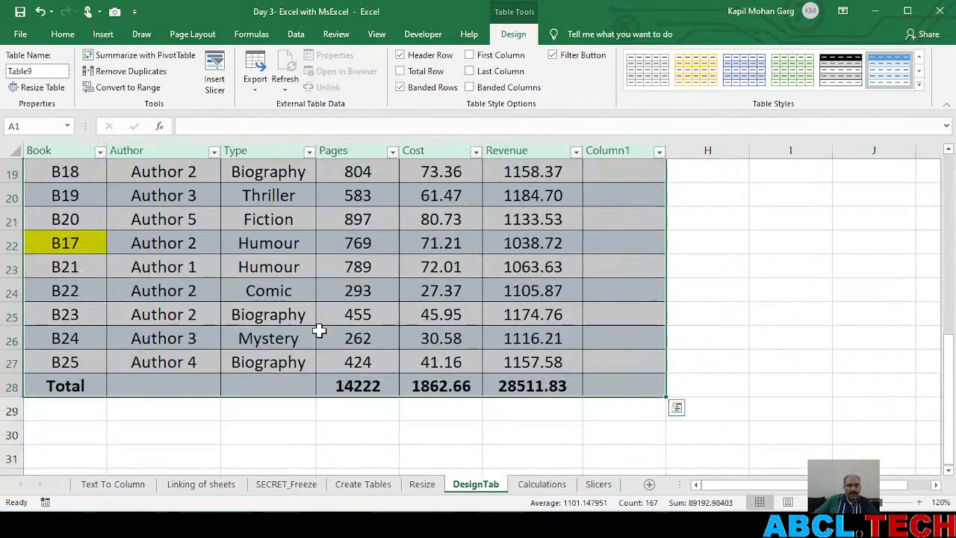
pyautogui.scroll(6, 319, 331)
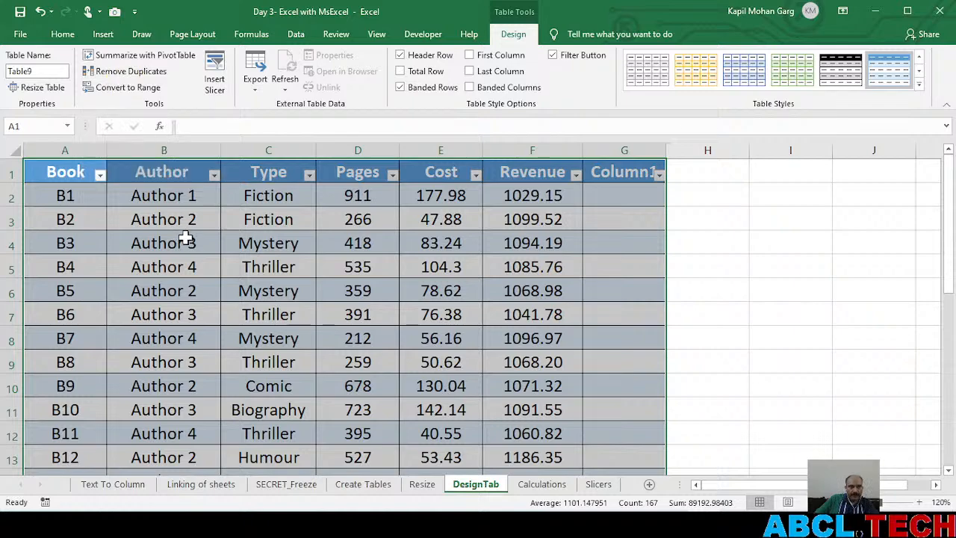
# Compare the two highlighted B17 rows, 18 and 22, by selecting both, and return to a single cell in the table
pyautogui.scroll(-5, 186, 238)
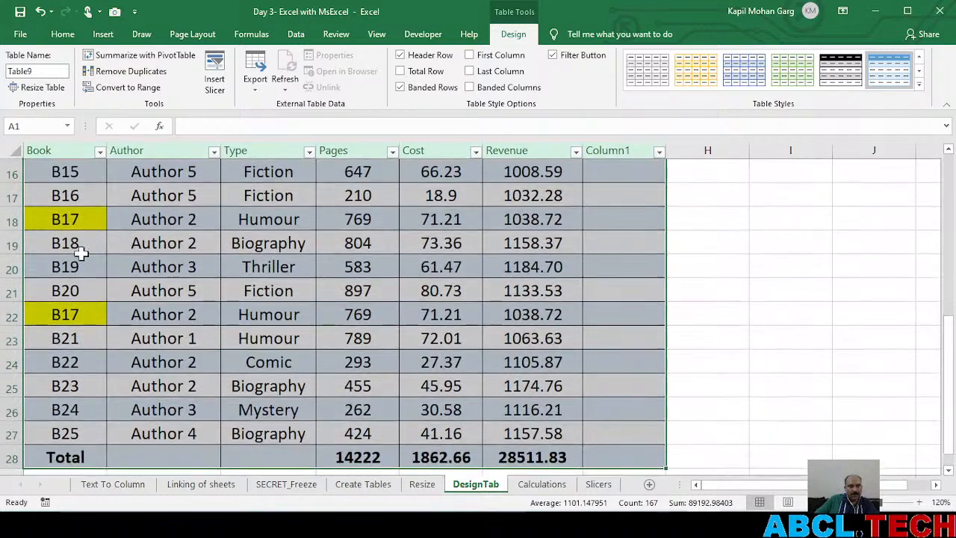
pyautogui.click(9, 219)
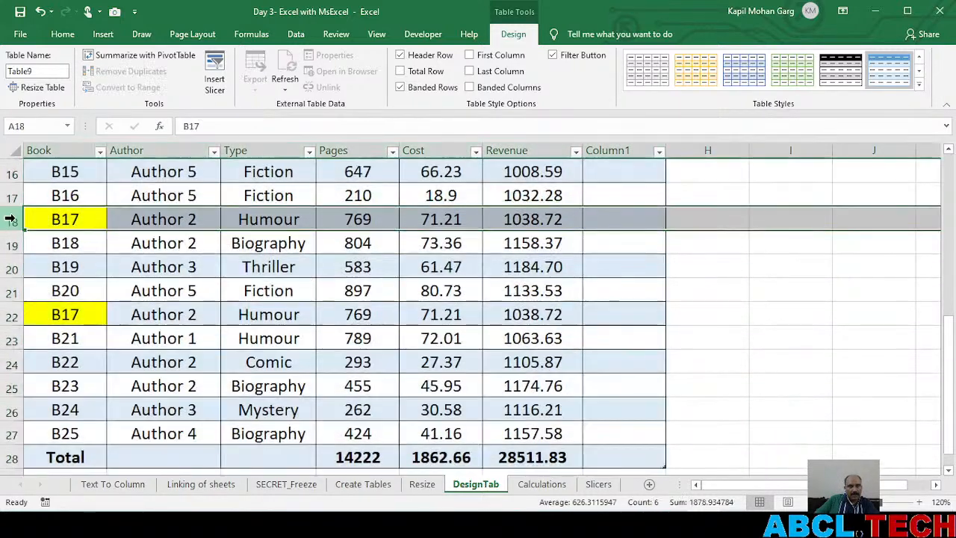
pyautogui.keyDown('ctrl'); pyautogui.click(11, 315); pyautogui.keyUp('ctrl')
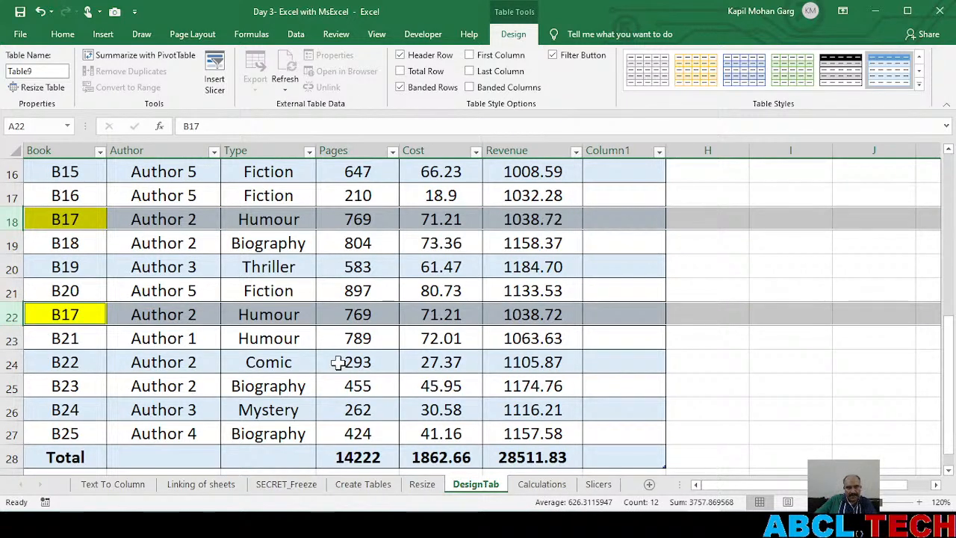
pyautogui.scroll(5, 339, 362)
pyautogui.click(305, 337)
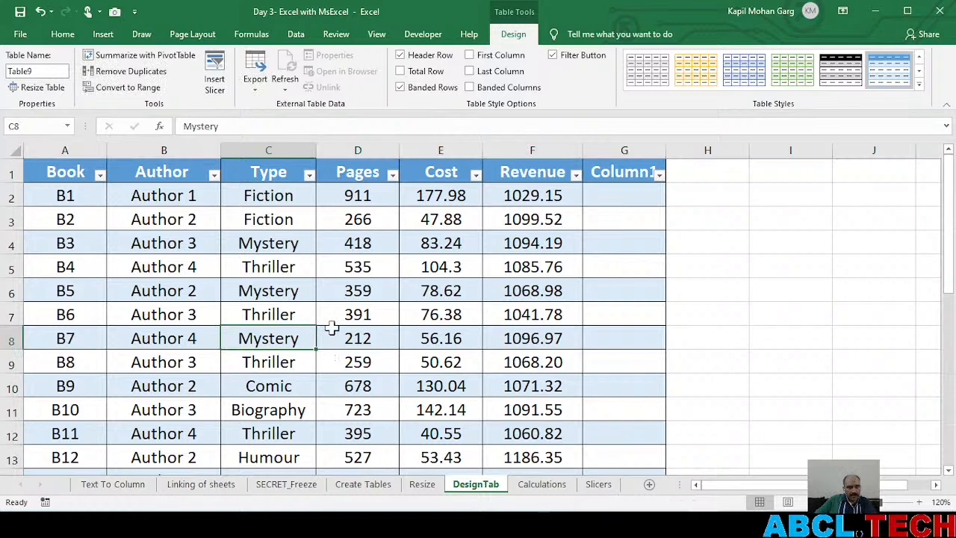
# Remove duplicate rows from the book table, comparing all columns from Book to Column1
pyautogui.click(121, 70)
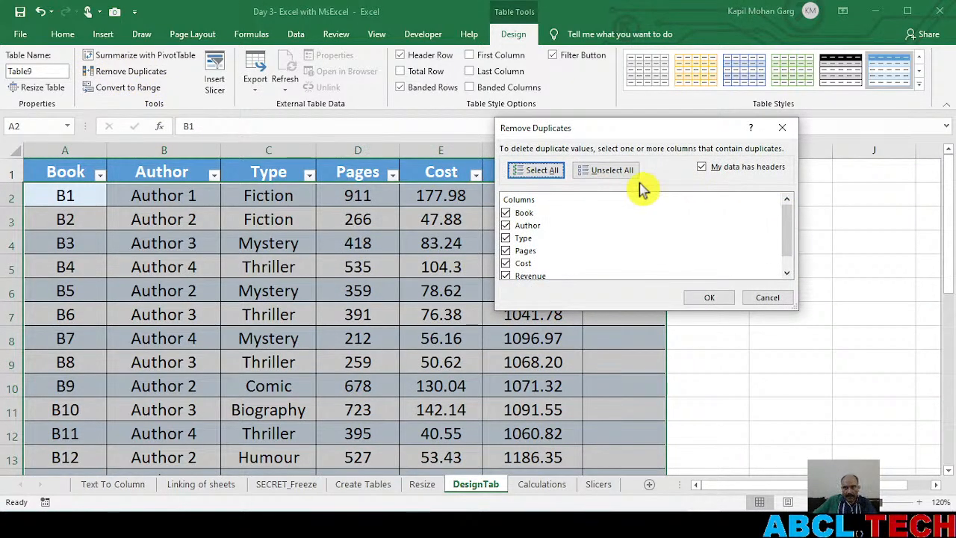
pyautogui.scroll(-1, 540, 243)
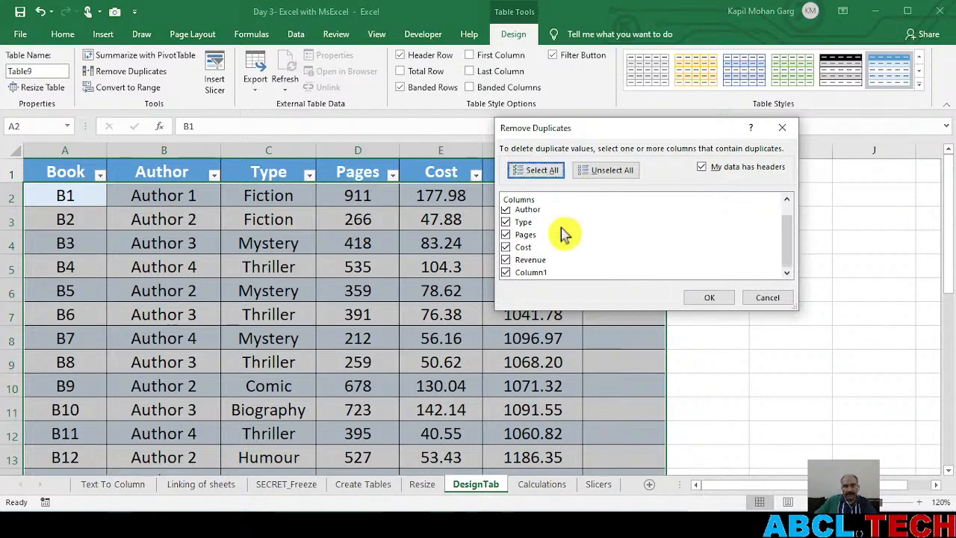
pyautogui.click(708, 298)
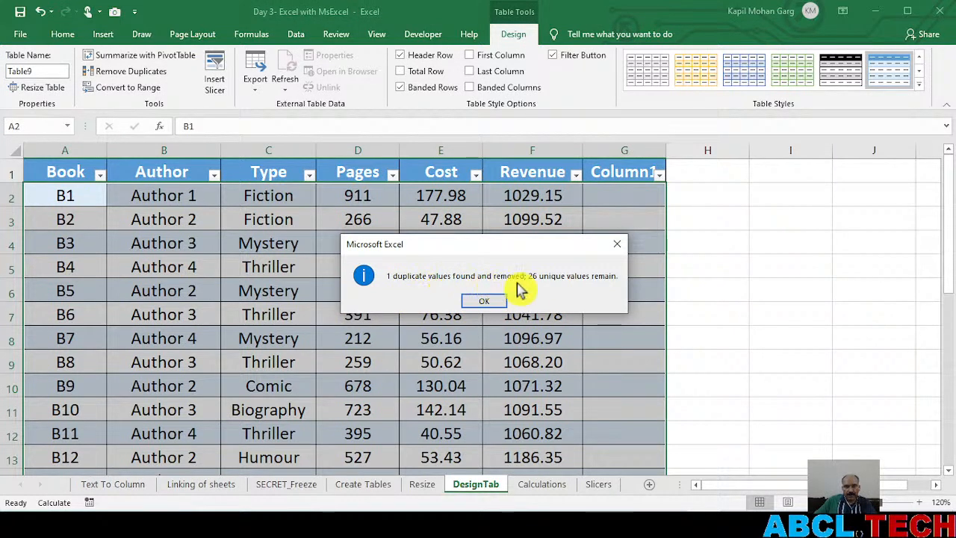
pyautogui.click(487, 301)
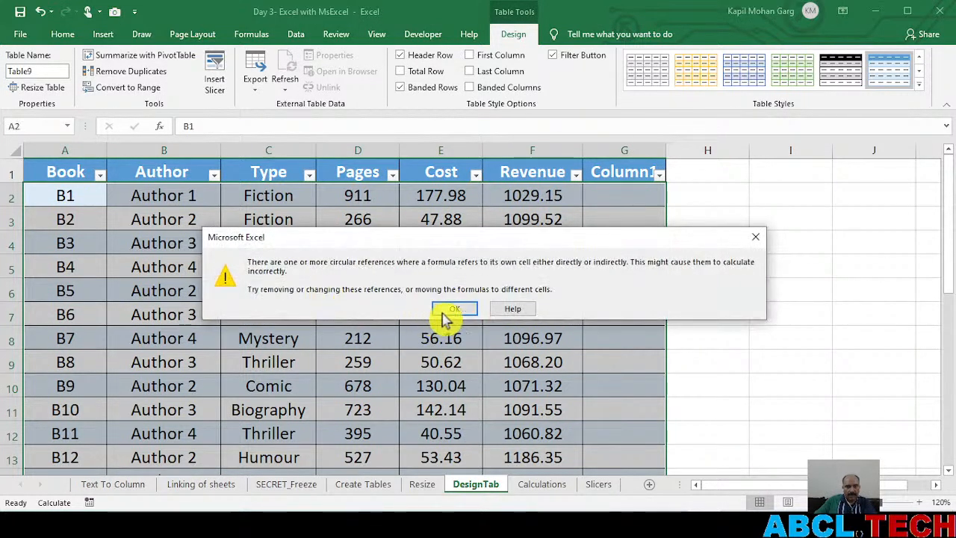
pyautogui.click(451, 311)
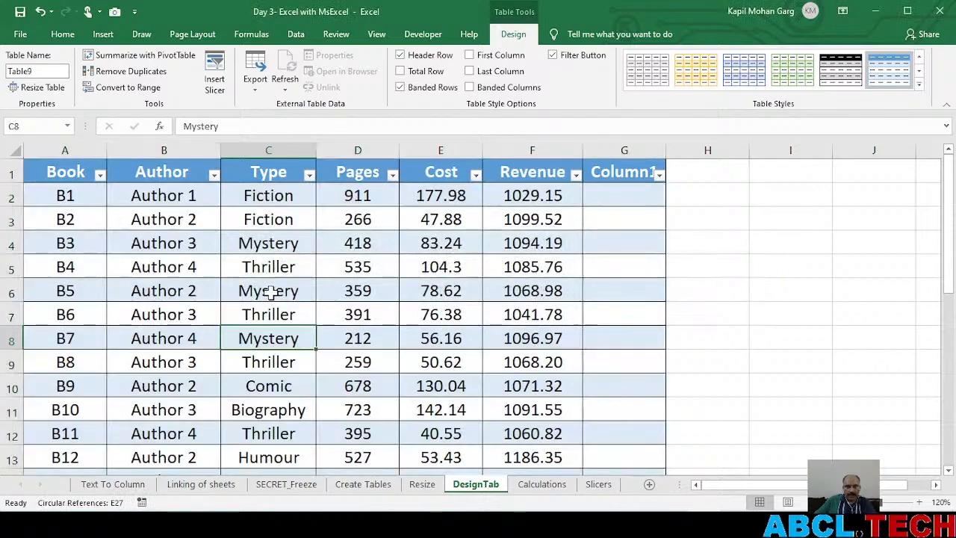
# Examine the book table from its header to the Total row for any remaining repeated B17 entry
pyautogui.scroll(-4, 270, 293)
pyautogui.scroll(-2, 271, 293)
pyautogui.scroll(3, 271, 293)
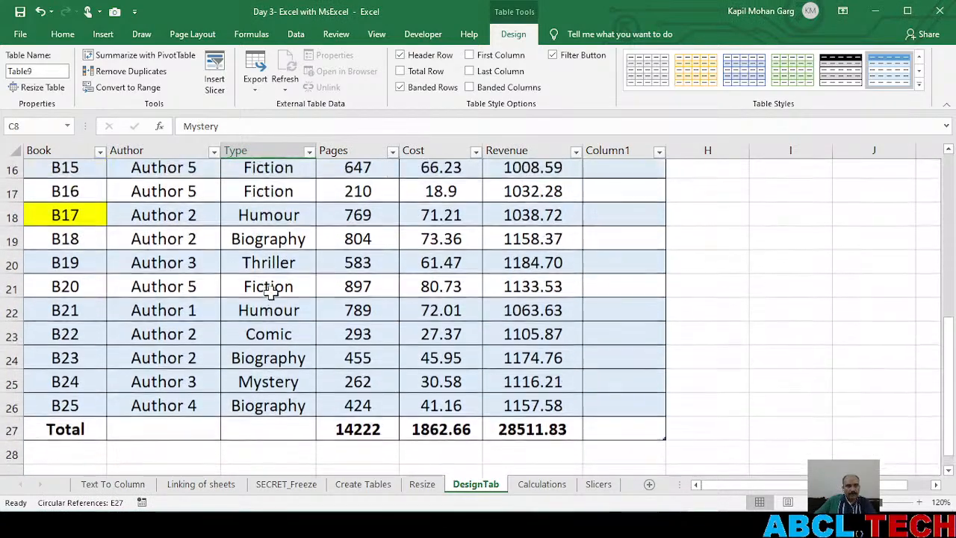
pyautogui.scroll(-2, 270, 293)
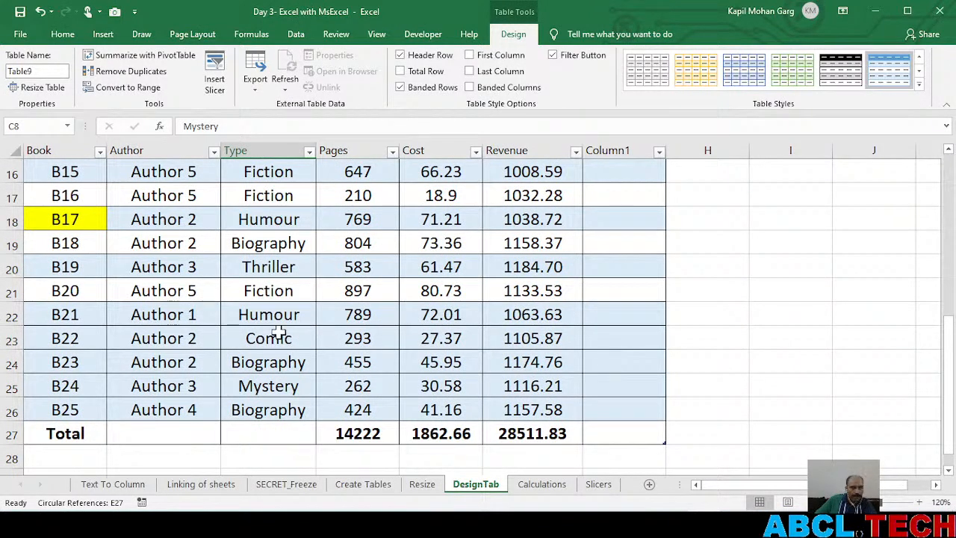
pyautogui.scroll(5, 277, 335)
pyautogui.scroll(-4, 278, 335)
pyautogui.scroll(4, 278, 336)
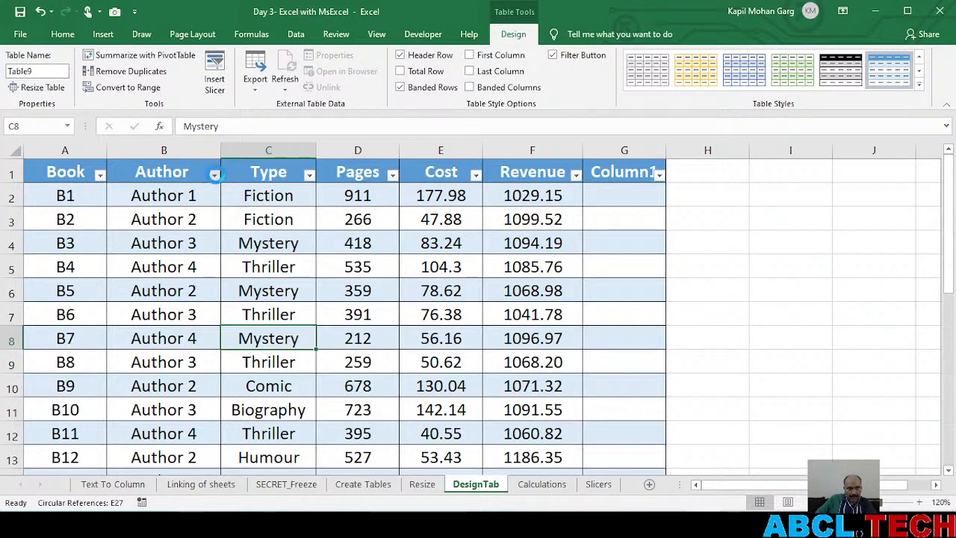
pyautogui.click(215, 176)
pyautogui.click(216, 179)
pyautogui.scroll(-4, 284, 311)
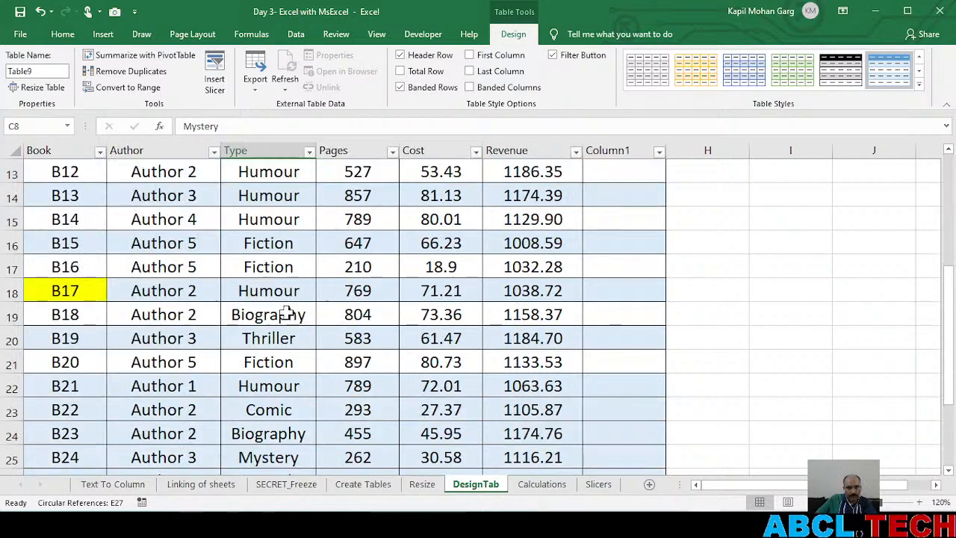
pyautogui.scroll(-3, 238, 334)
pyautogui.scroll(7, 238, 334)
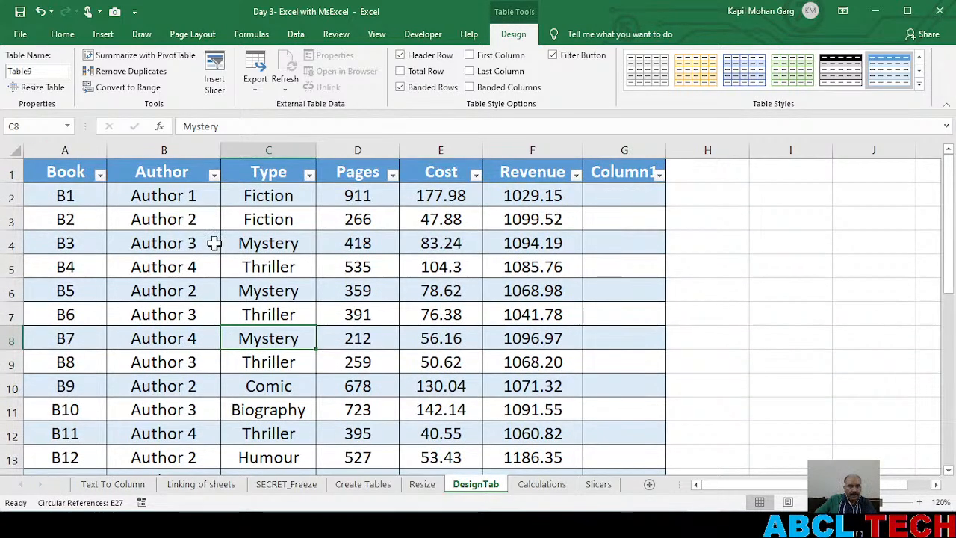
# Filter the Author column to show only the Author 1 rows
pyautogui.click(215, 178)
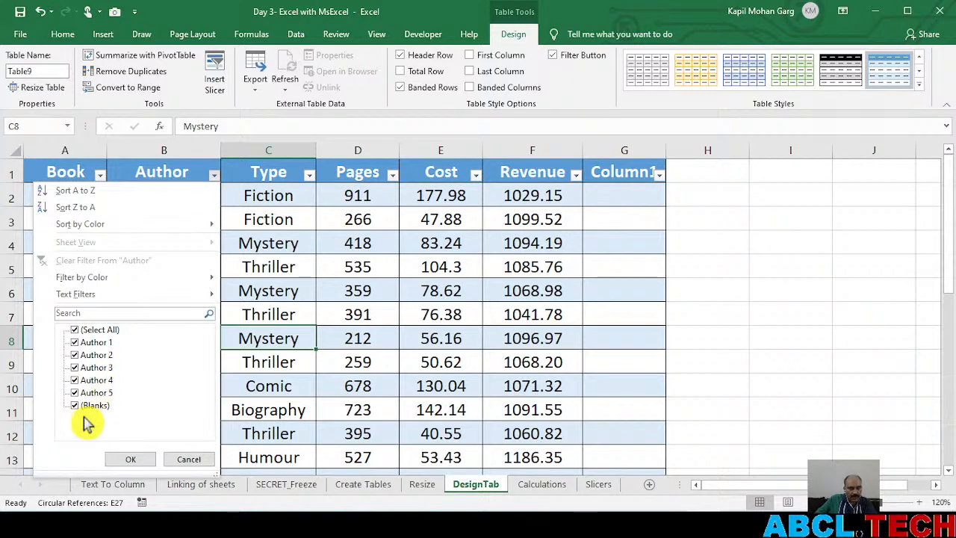
pyautogui.click(75, 330)
pyautogui.click(76, 342)
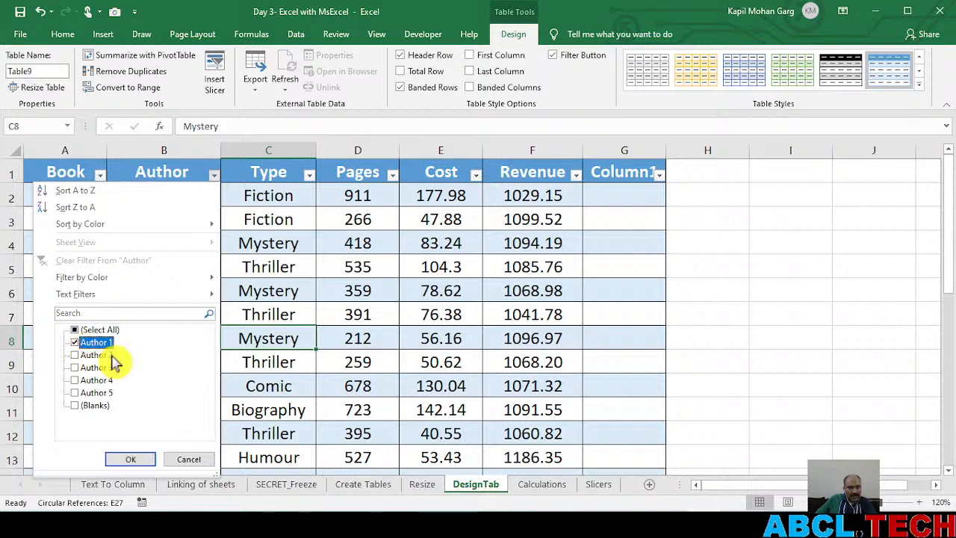
pyautogui.click(125, 458)
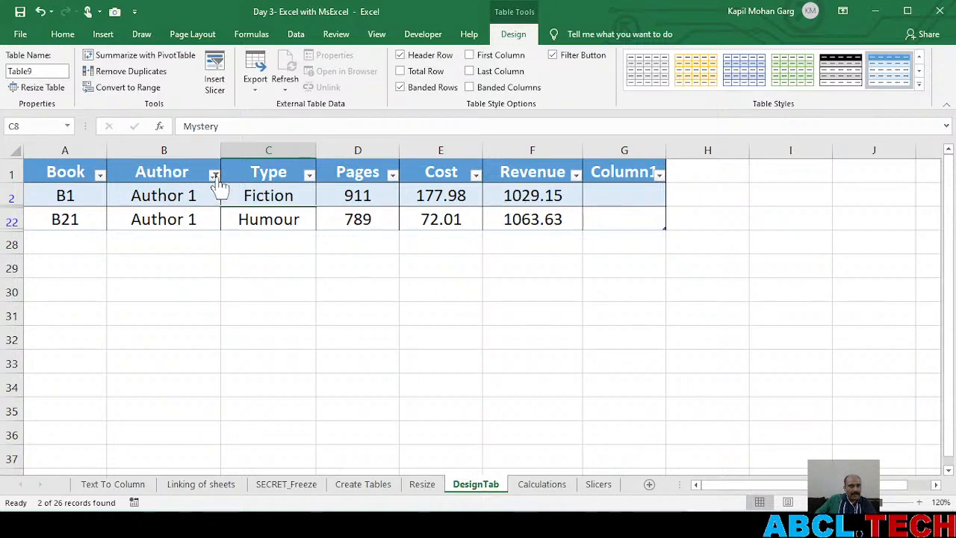
# Clear the filter from the Author column and look over the full table
pyautogui.moveTo(217, 183)
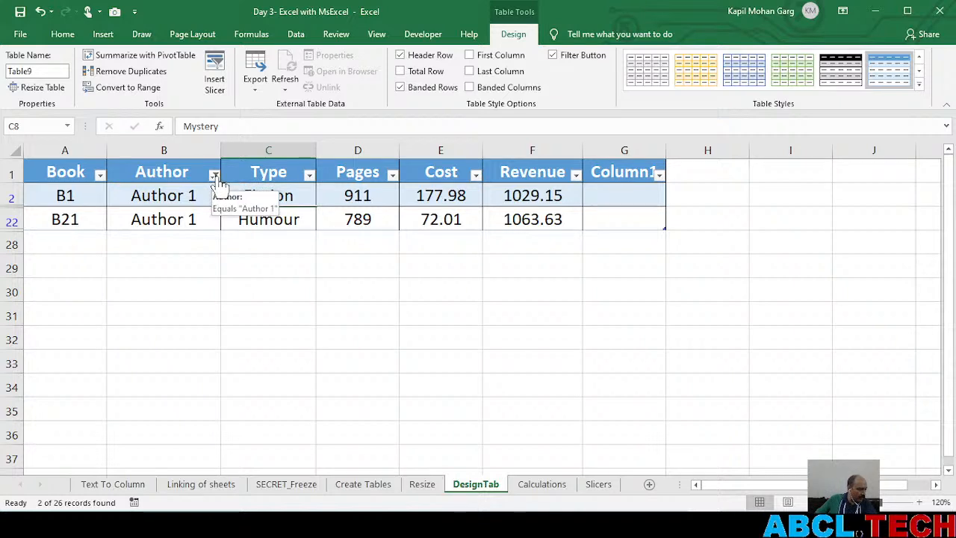
pyautogui.click(215, 177)
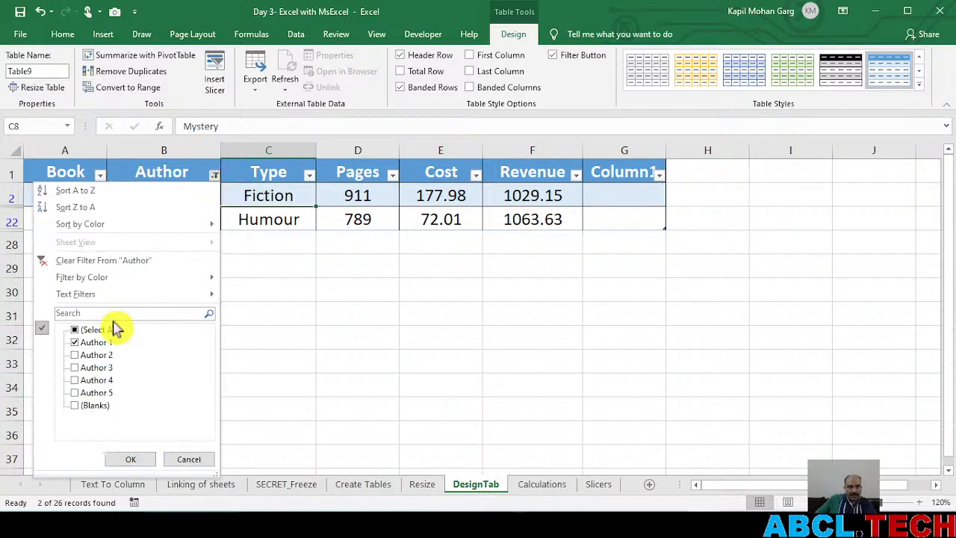
pyautogui.click(76, 333)
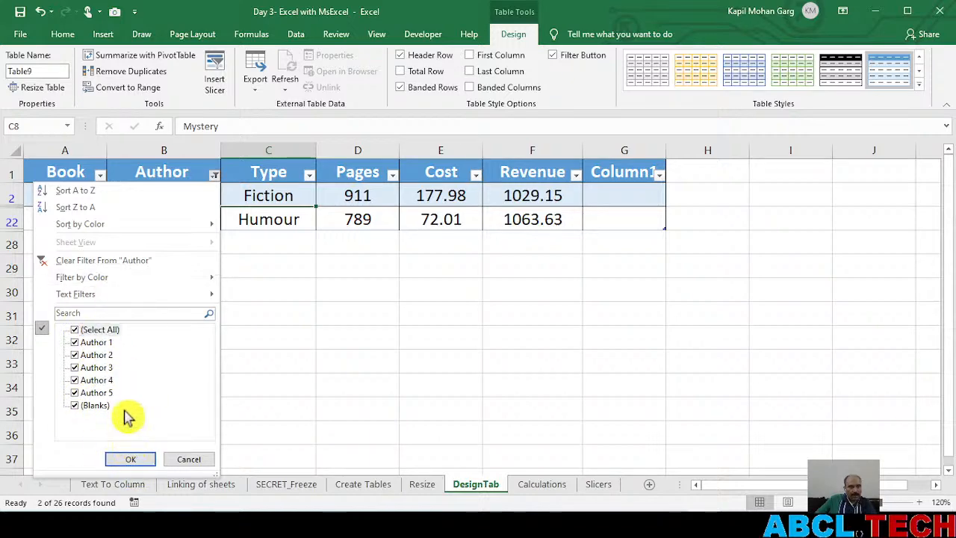
pyautogui.click(103, 268)
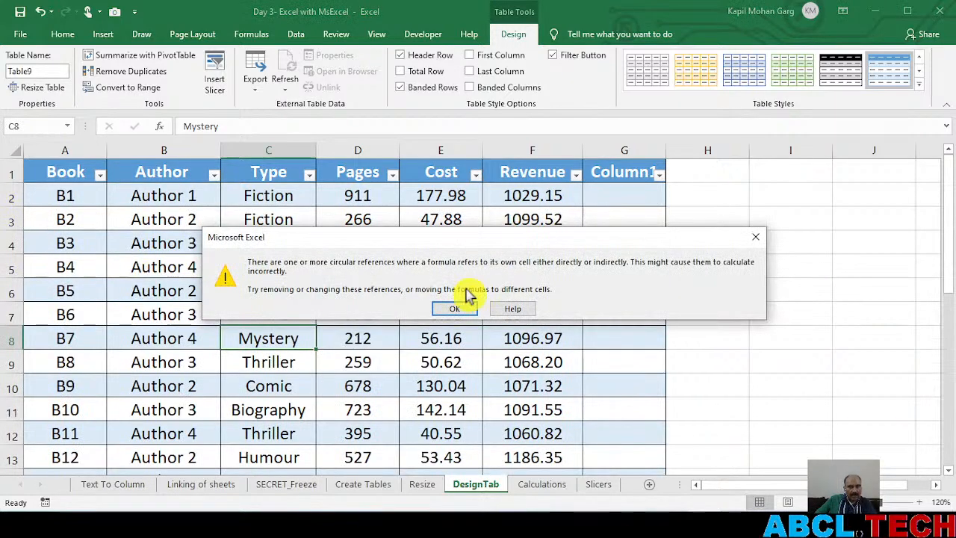
pyautogui.click(456, 309)
pyautogui.click(256, 317)
pyautogui.scroll(-5, 256, 317)
pyautogui.scroll(5, 256, 317)
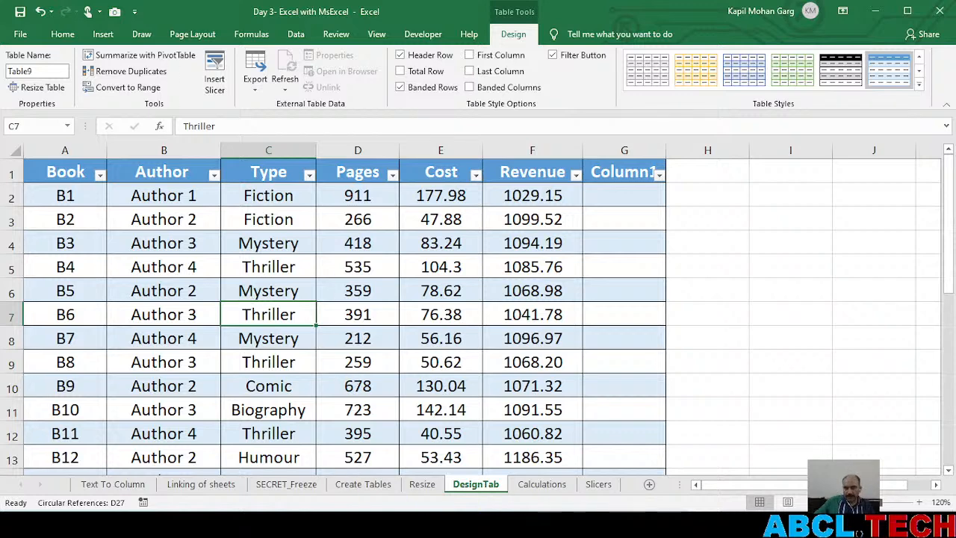
# Switch to the Bootcamp Day3 notes in Notepad and select the Day 3 attendance link
pyautogui.hotkey('alt', 'Tab')
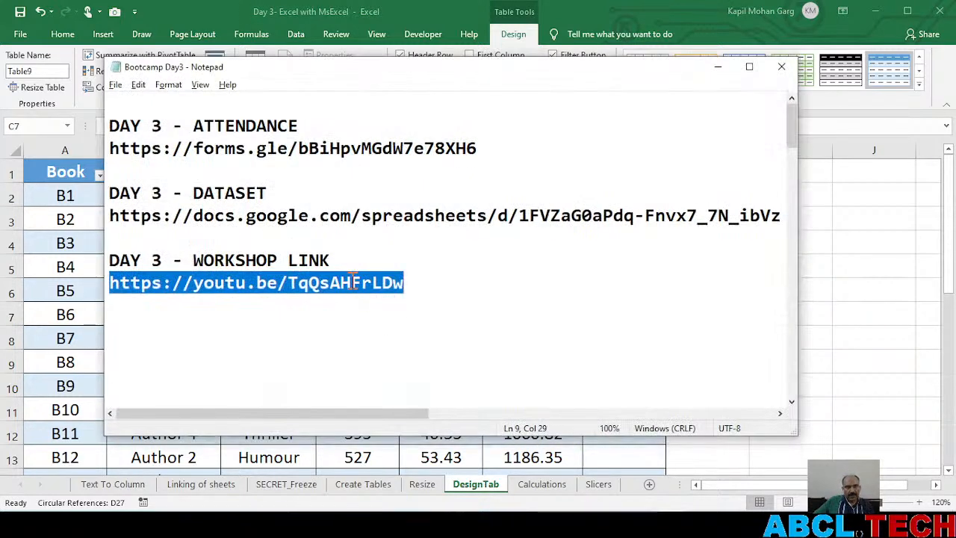
pyautogui.moveTo(496, 151); pyautogui.dragTo(101, 149)
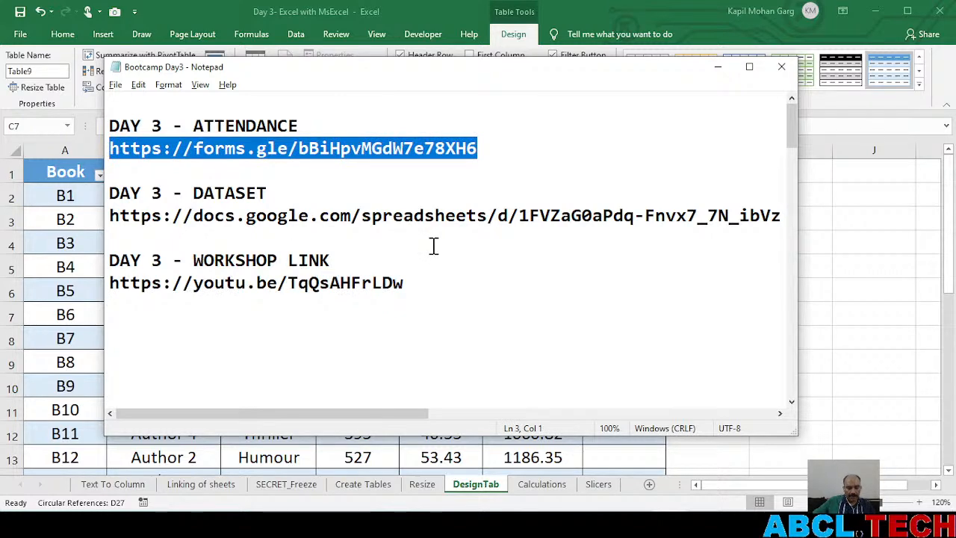
pyautogui.click(138, 84)
pyautogui.moveTo(169, 89)
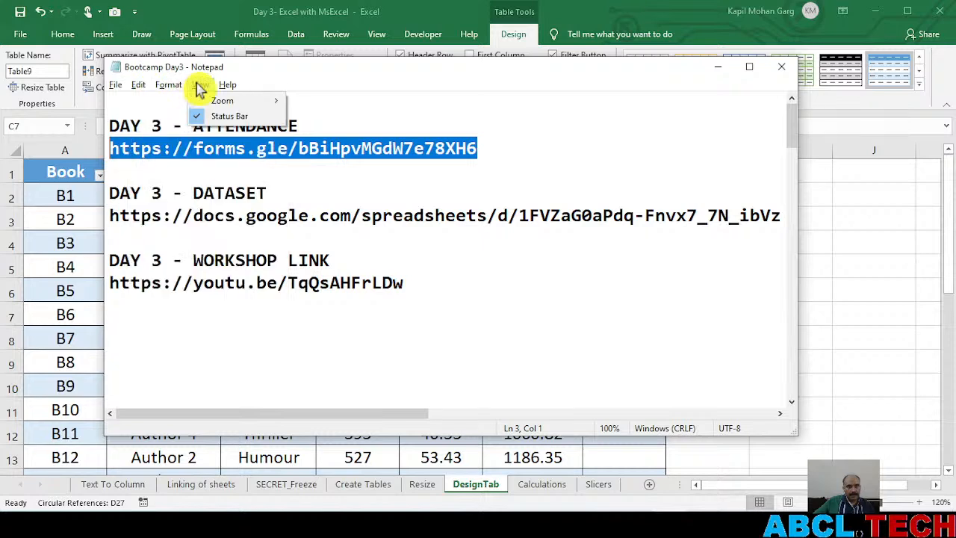
pyautogui.click(142, 88)
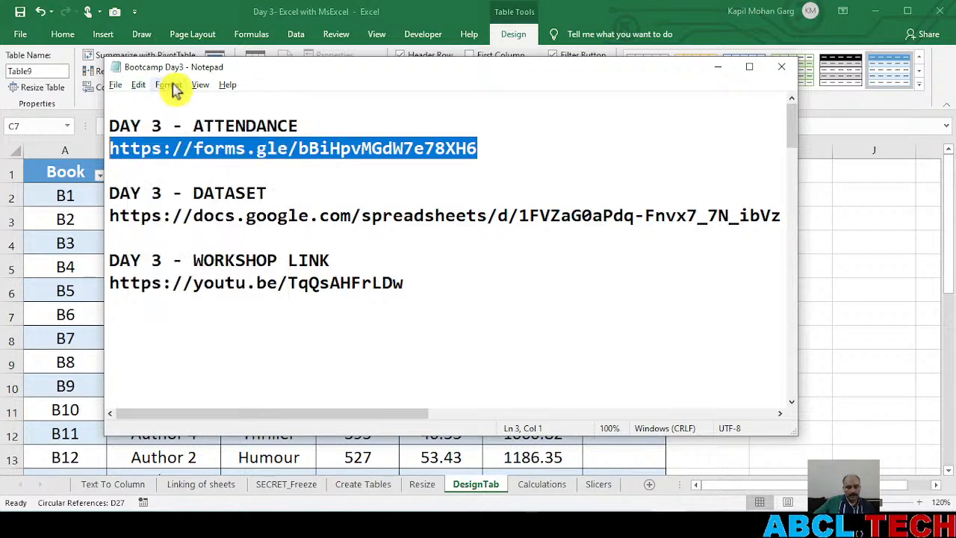
# Zoom the notes to 160% and highlight the attendance form link for the viewers before deselecting it
pyautogui.hotkey('ctrl', '+')
pyautogui.hotkey('ctrl', '+')
pyautogui.hotkey('ctrl', '+')
pyautogui.hotkey('ctrl', '+')
pyautogui.hotkey('ctrl', '+')
pyautogui.hotkey('ctrl', '+')
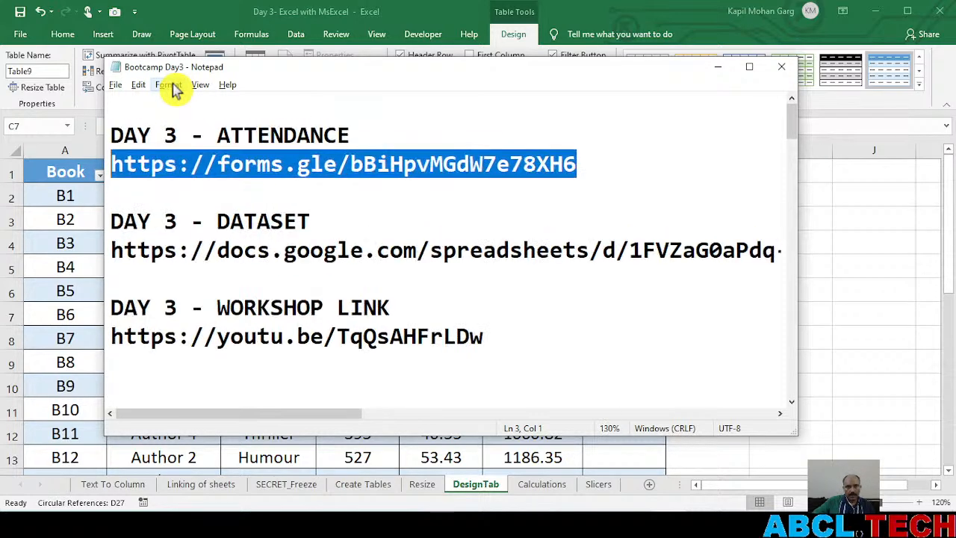
pyautogui.click(263, 289)
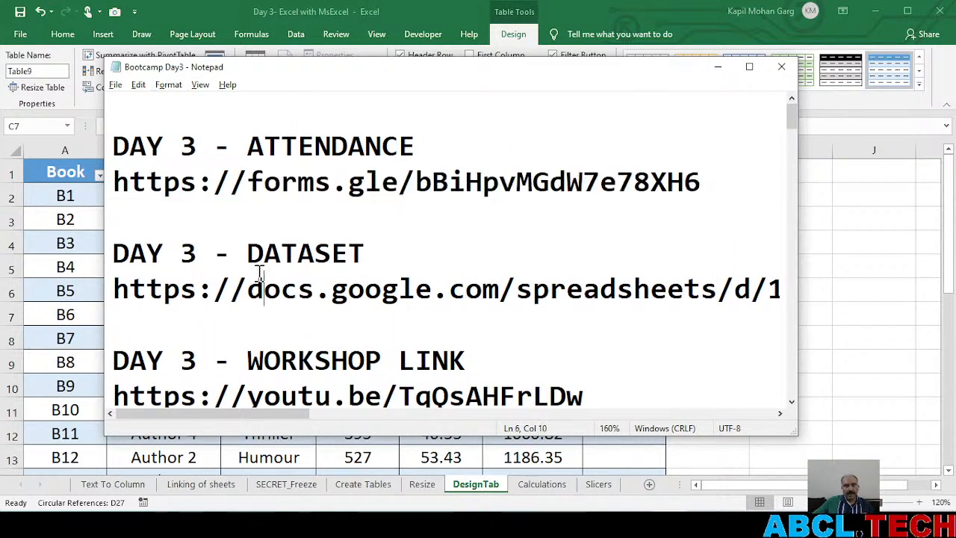
pyautogui.moveTo(702, 181); pyautogui.dragTo(112, 180)
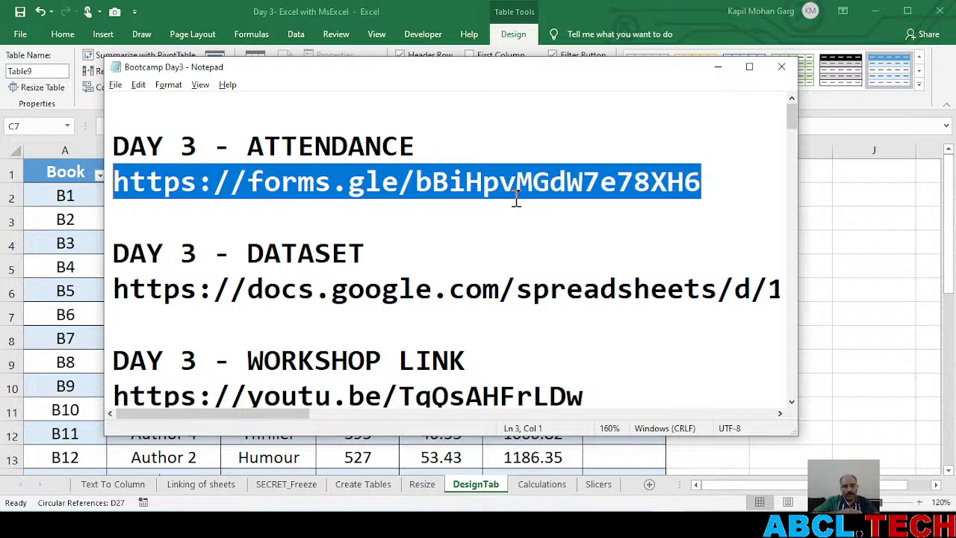
pyautogui.click(448, 214)
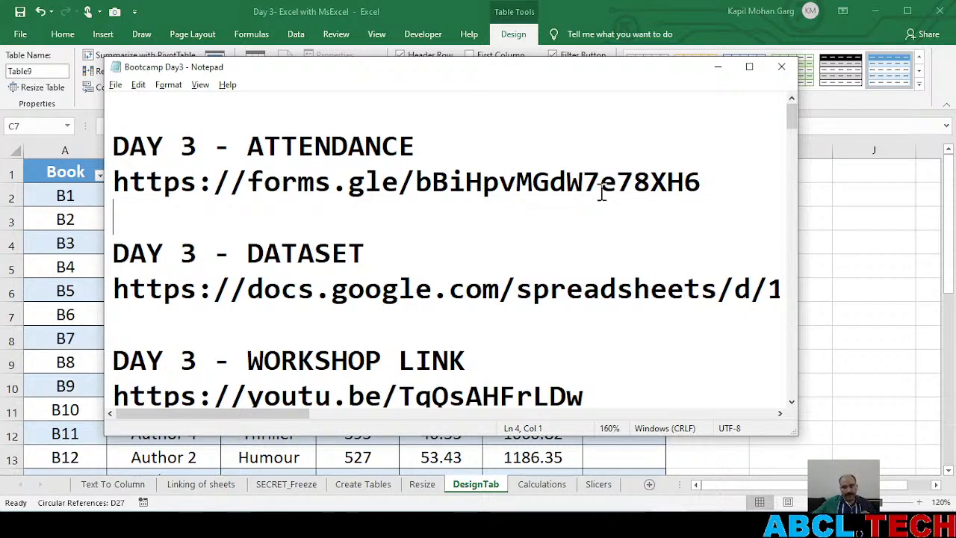
# Check the browser windows, close the Opera tab with the YouTube access error, and return to the Notepad notes
pyautogui.moveTo(635, 526)
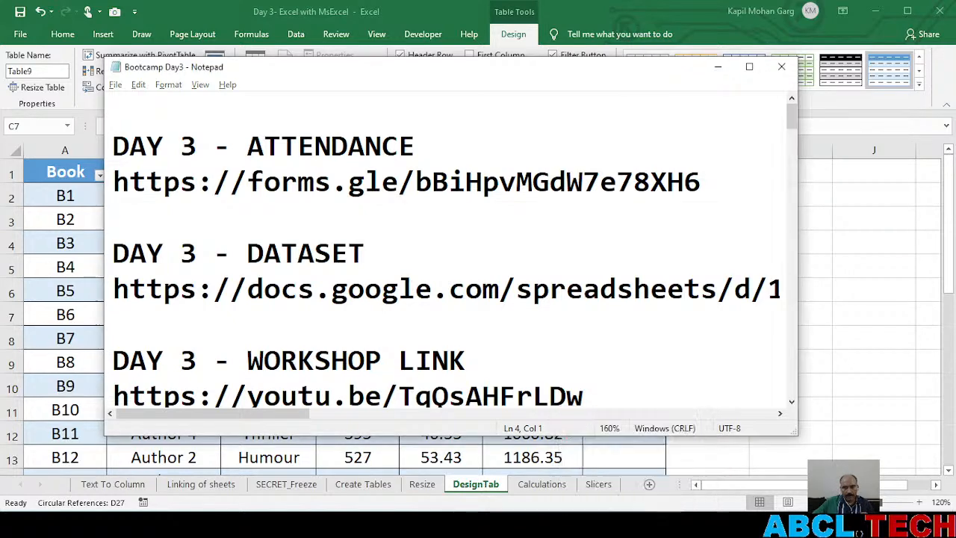
pyautogui.click(635, 525)
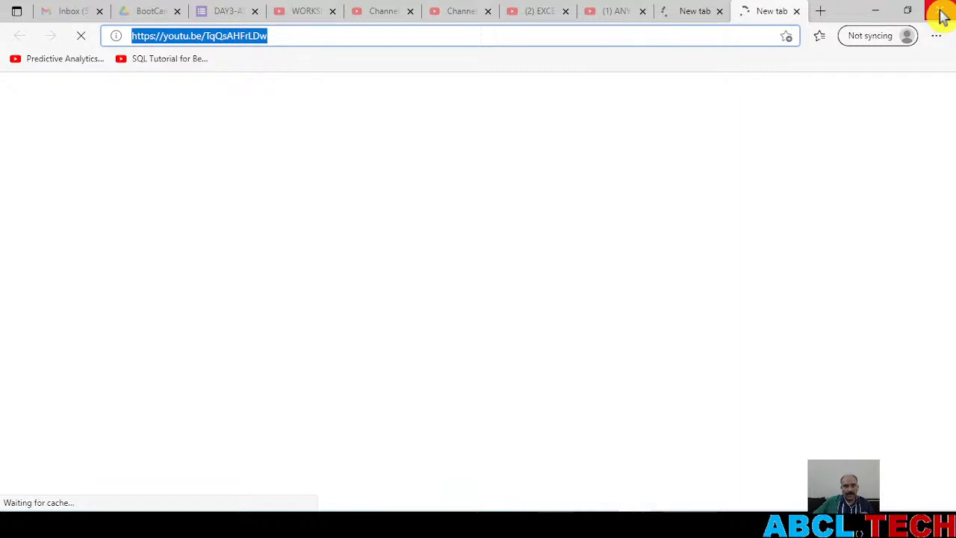
pyautogui.click(876, 10)
pyautogui.click(743, 524)
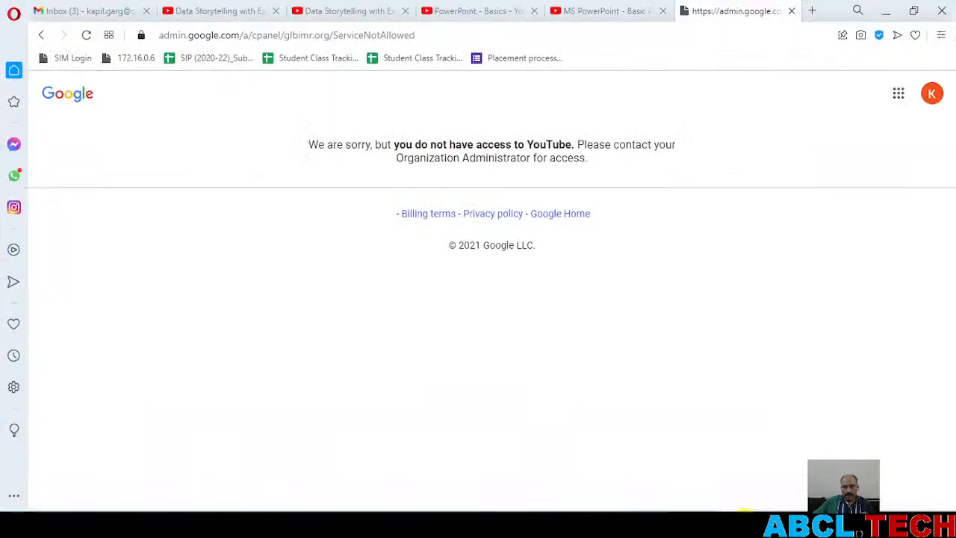
pyautogui.click(792, 11)
pyautogui.click(890, 9)
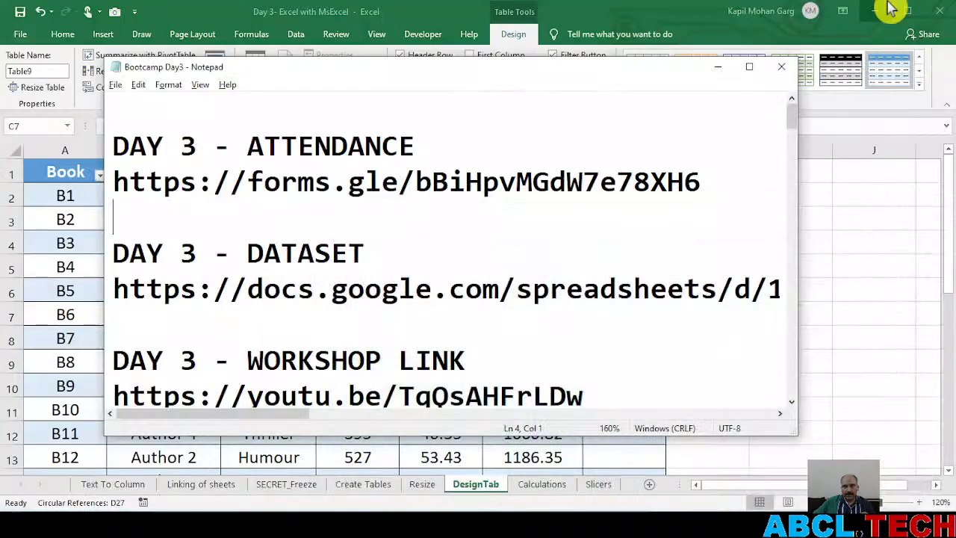
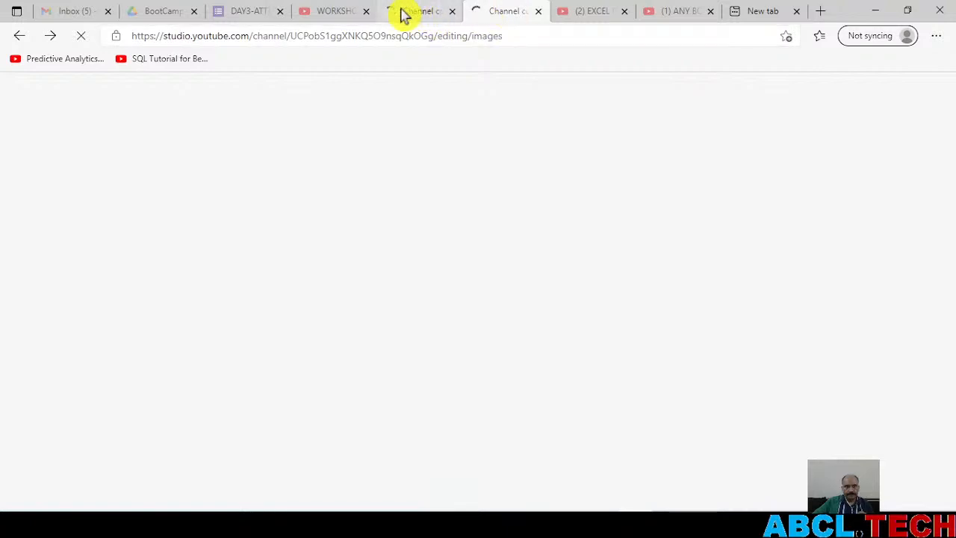
# Switch to Microsoft Edge and bring up the Live list under Channel content in YouTube Studio
pyautogui.click(943, 13)
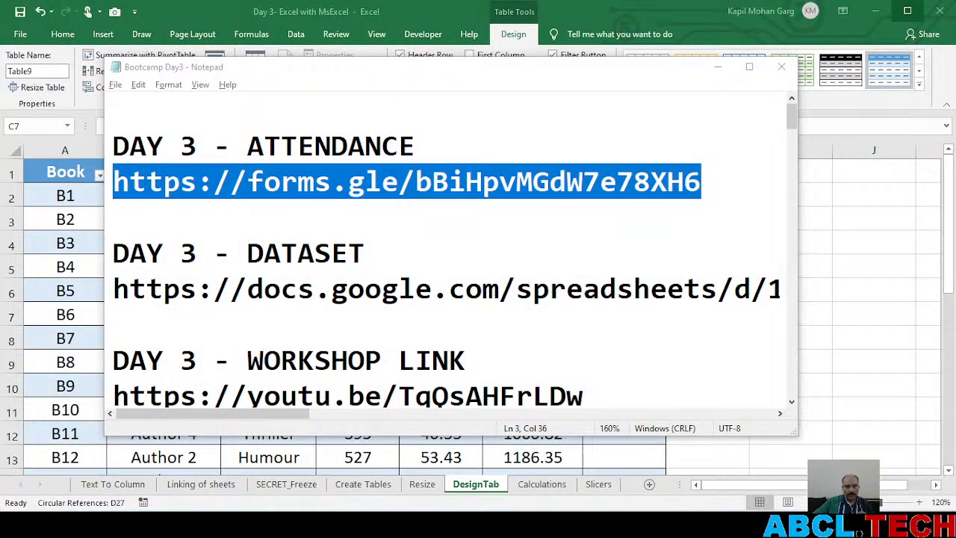
pyautogui.press('super')
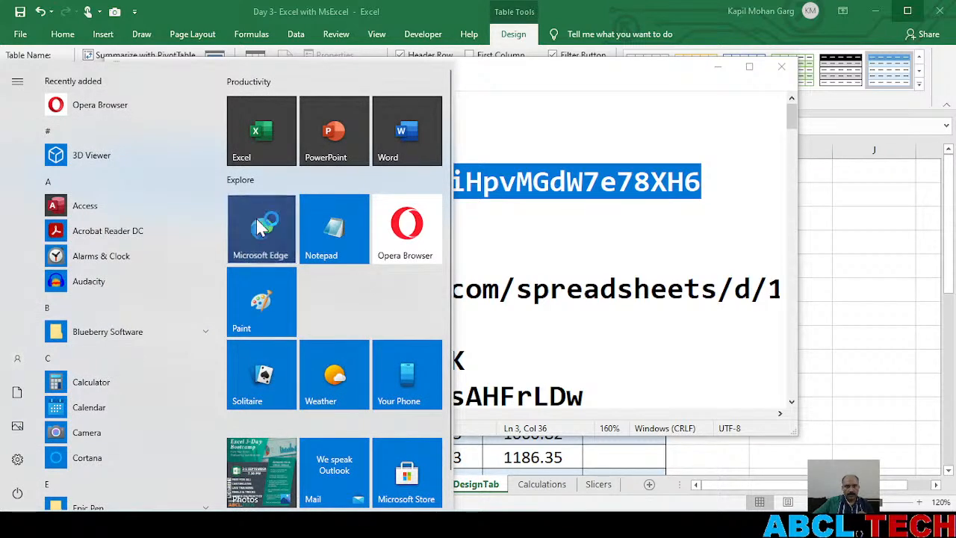
pyautogui.click(257, 227)
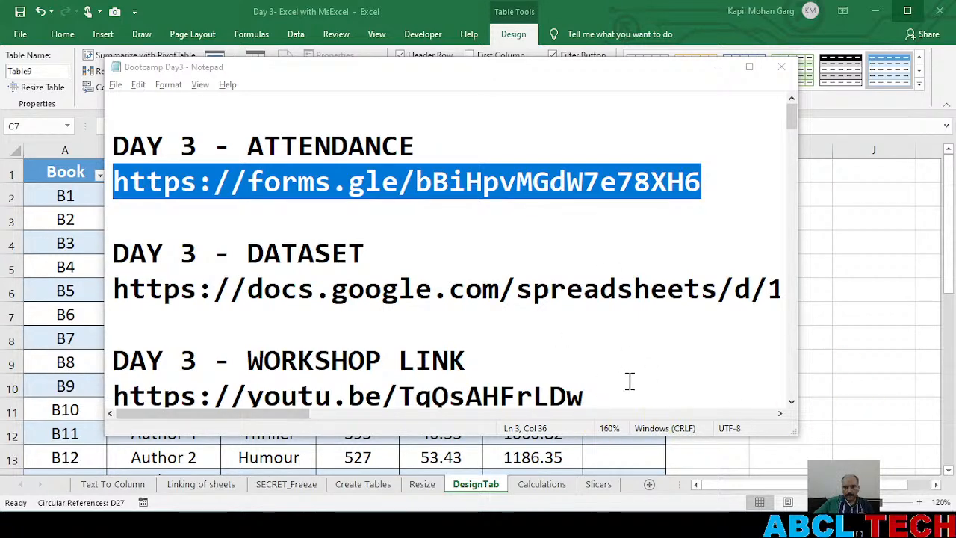
pyautogui.hotkey('alt', 'Tab')
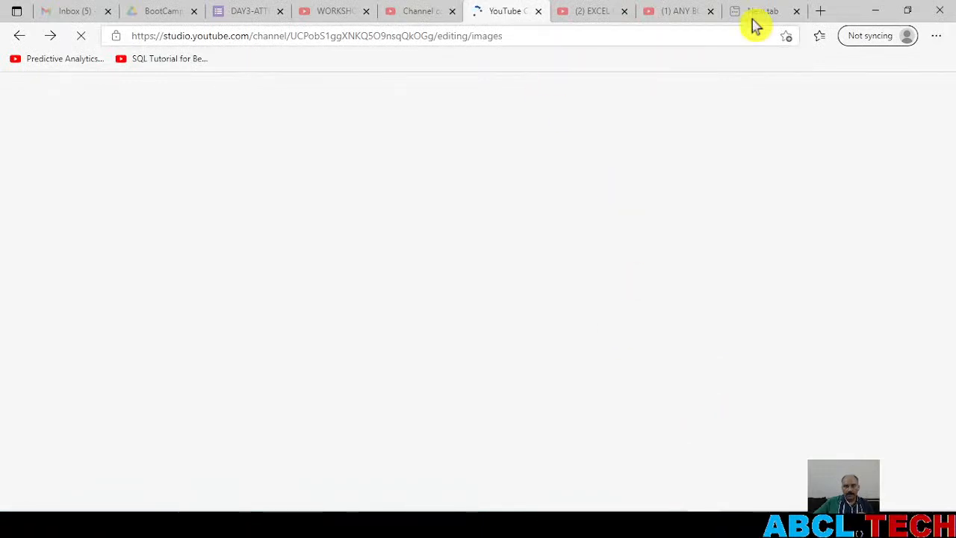
pyautogui.click(765, 12)
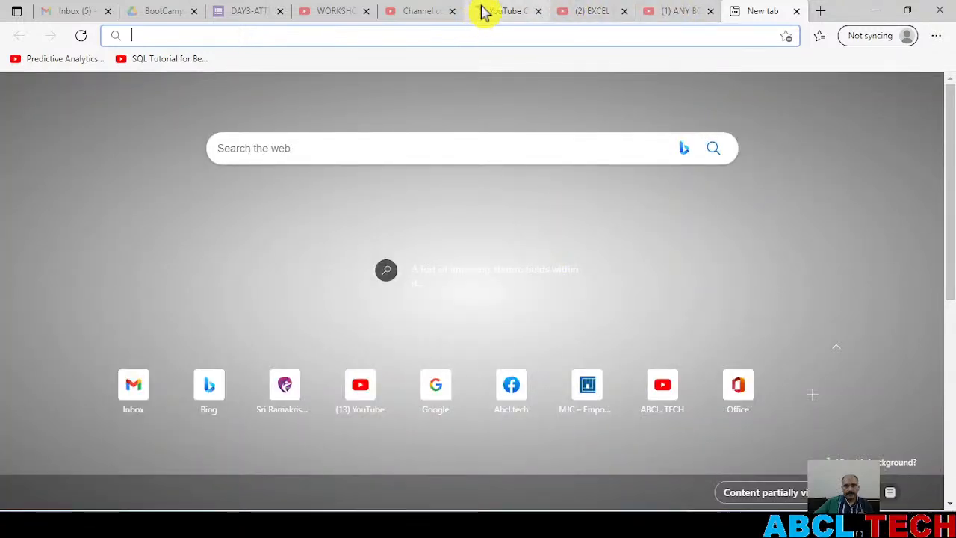
pyautogui.click(487, 11)
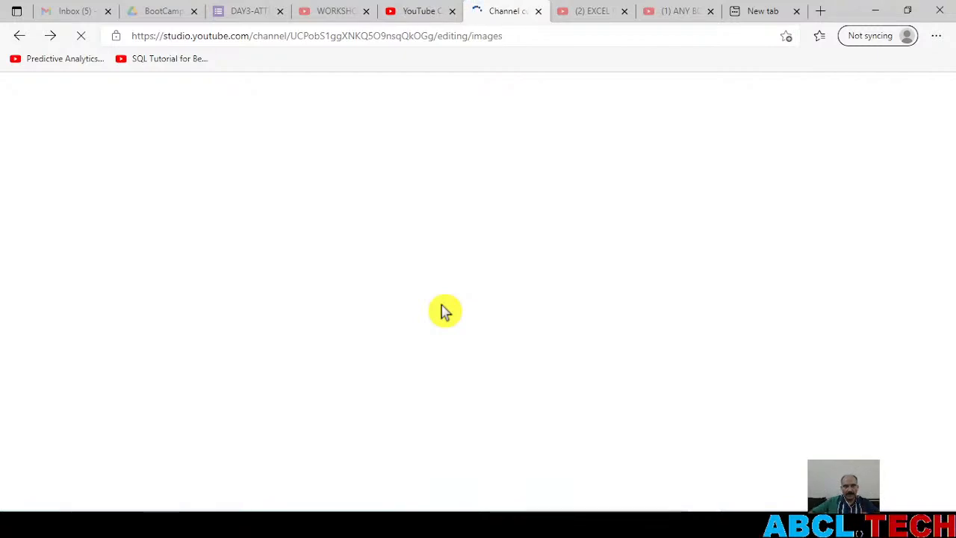
pyautogui.click(420, 11)
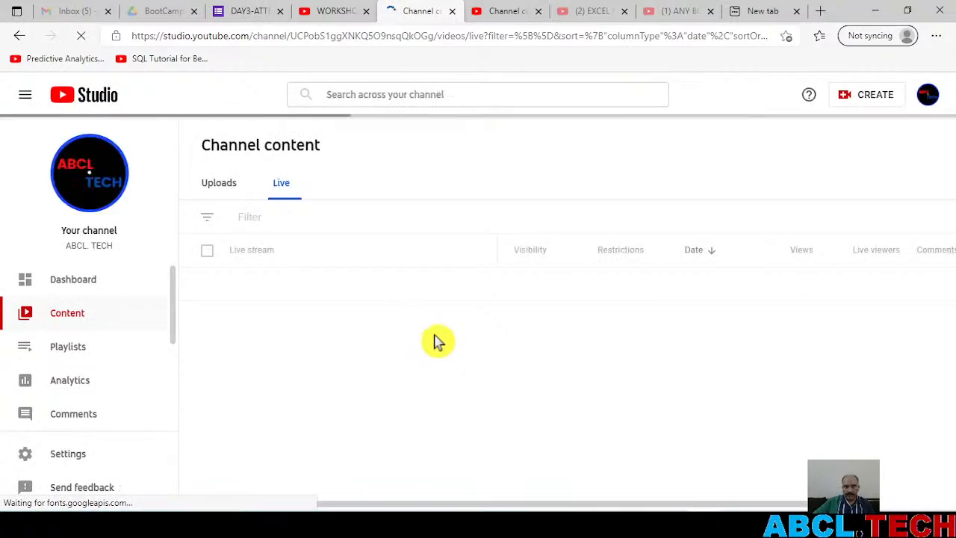
# Look at the video details of the current Day 3 live stream and return to the Channel content list
pyautogui.moveTo(258, 300)
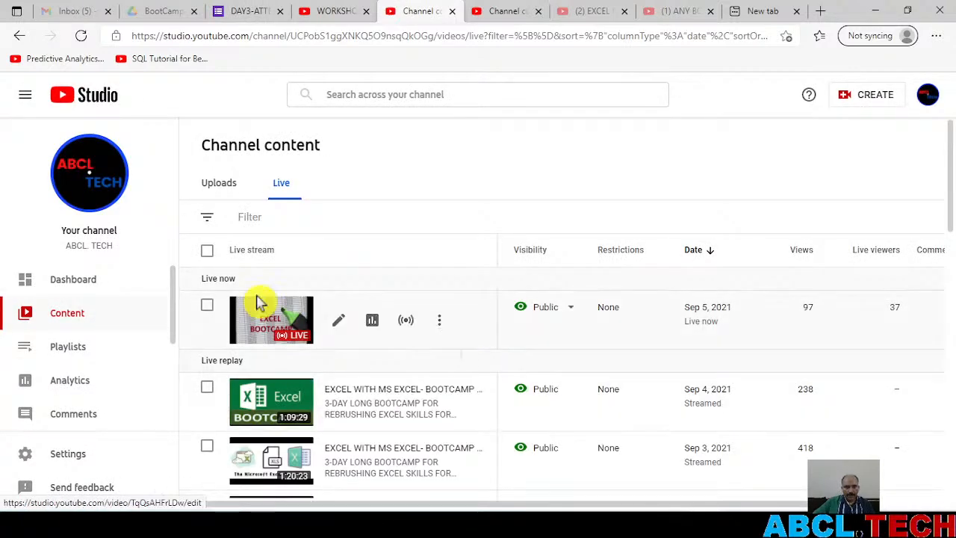
pyautogui.click(266, 313)
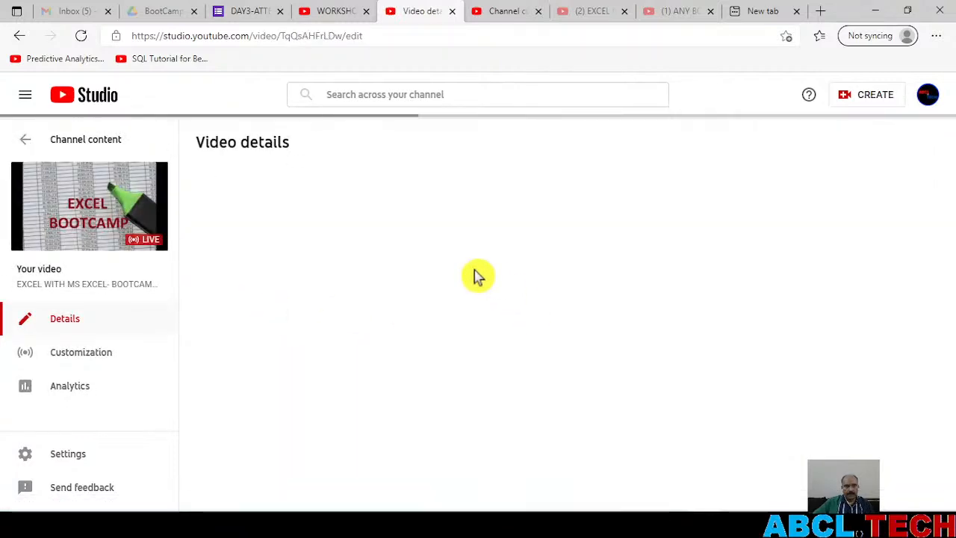
pyautogui.click(19, 36)
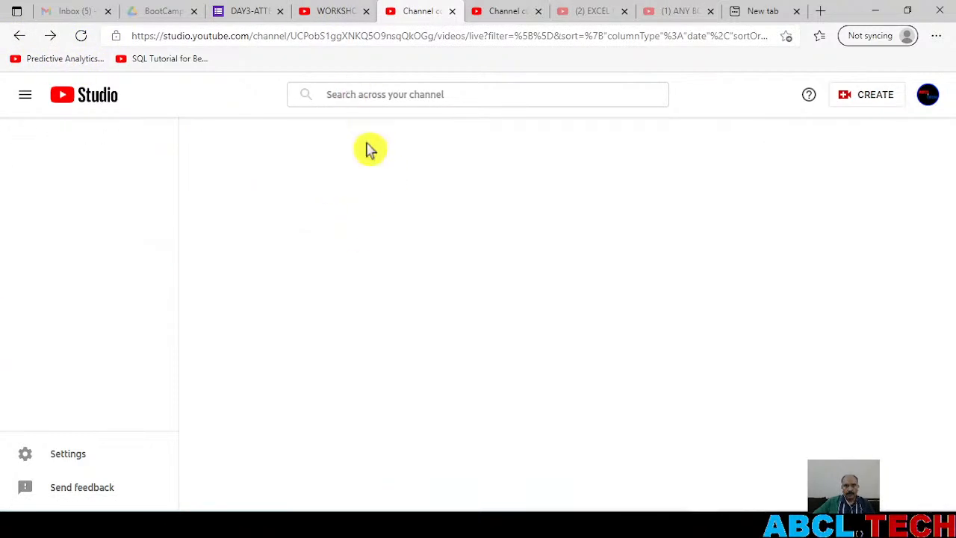
pyautogui.moveTo(645, 322)
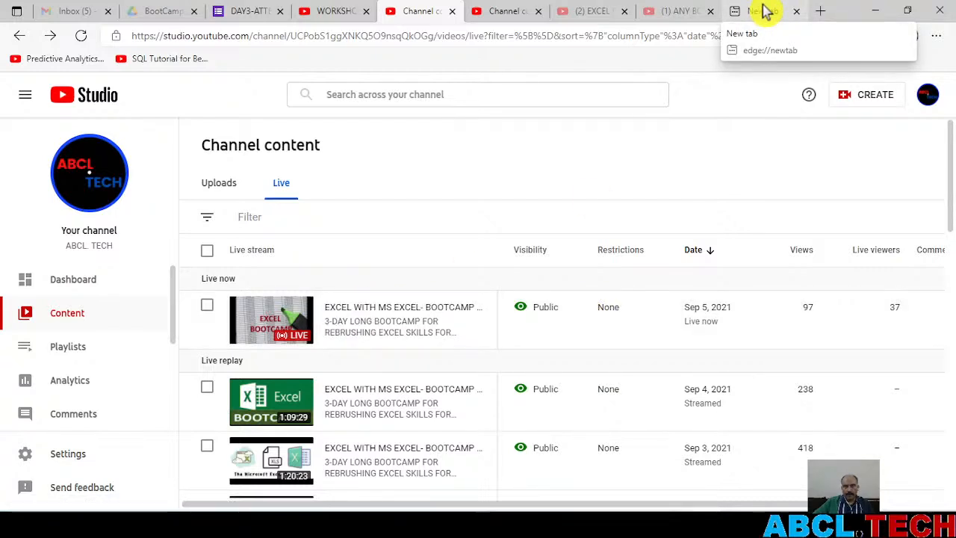
# Copy the Day 3 workshop link from the Notepad notes and load it in the empty Edge tab
pyautogui.click(672, 523)
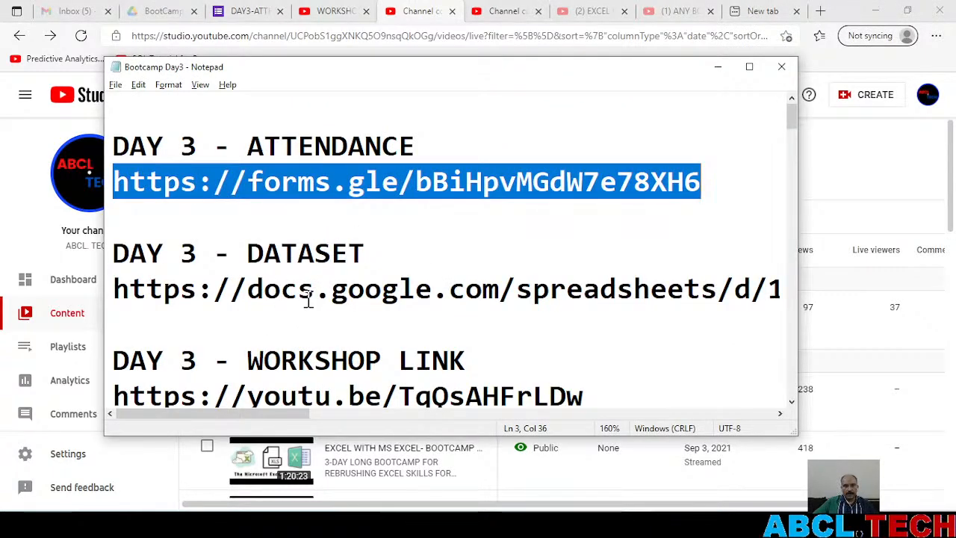
pyautogui.doubleClick(292, 392)
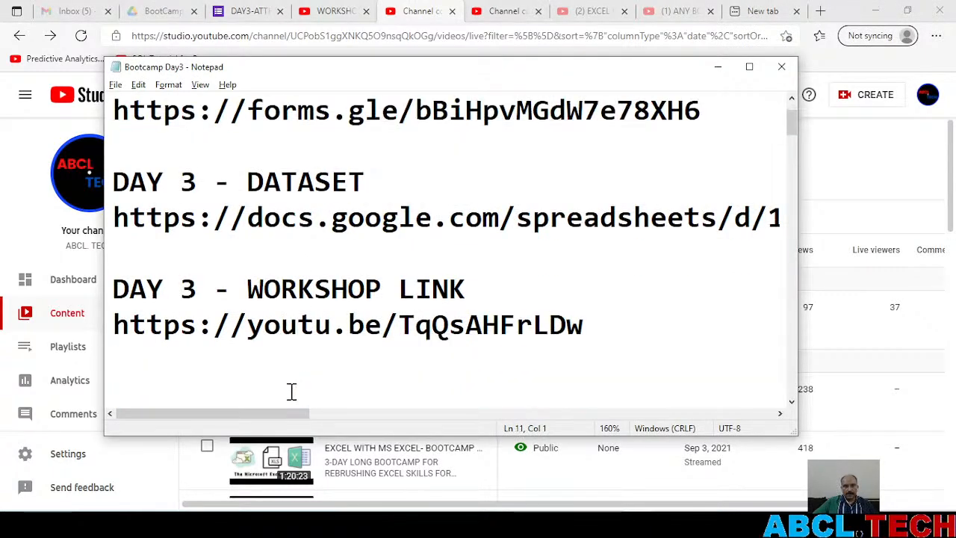
pyautogui.tripleClick(284, 323)
pyautogui.hotkey('ctrl', 'c')
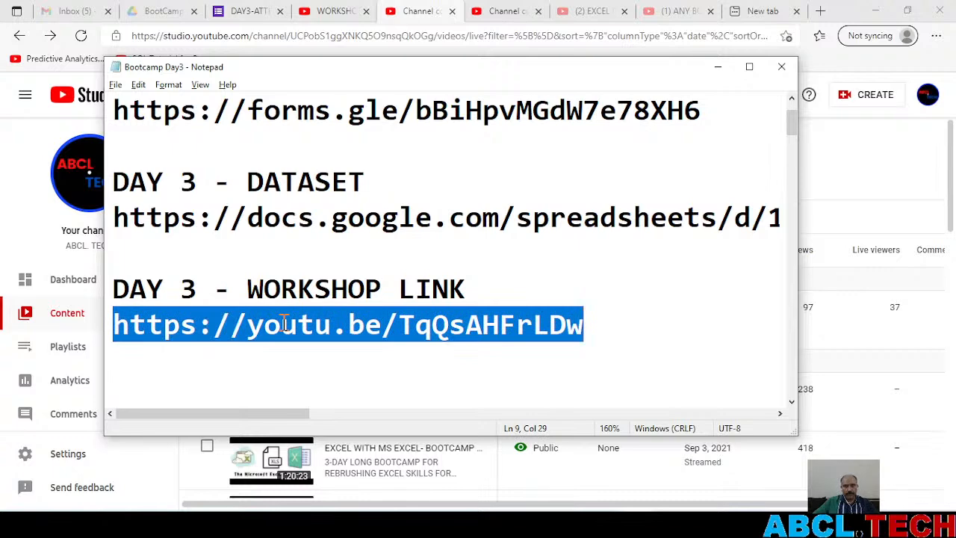
pyautogui.click(764, 11)
pyautogui.hotkey('ctrl', 'v')
pyautogui.press('Return')
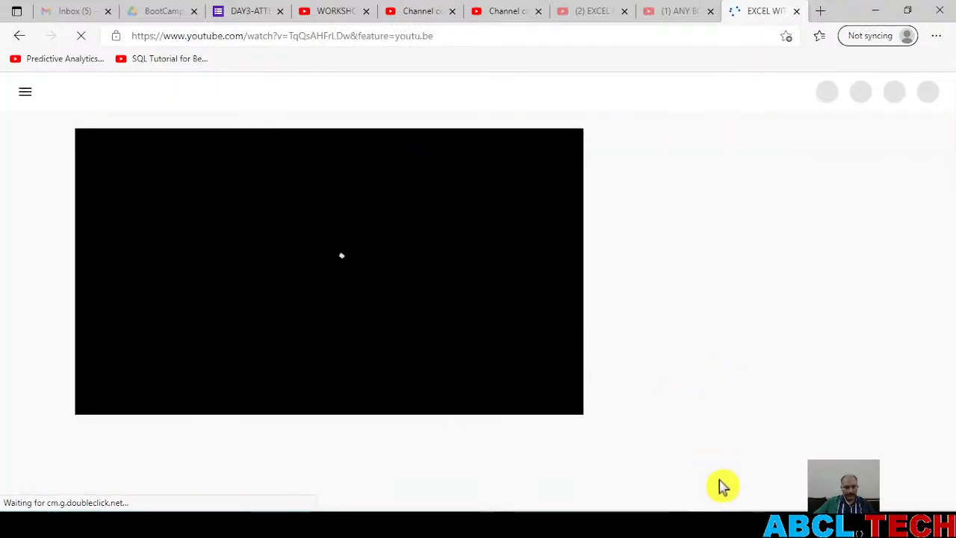
# Copy the Day 3 attendance form link from the Notepad notes and return to the live stream page in Edge
pyautogui.hotkey('alt', 'Tab')
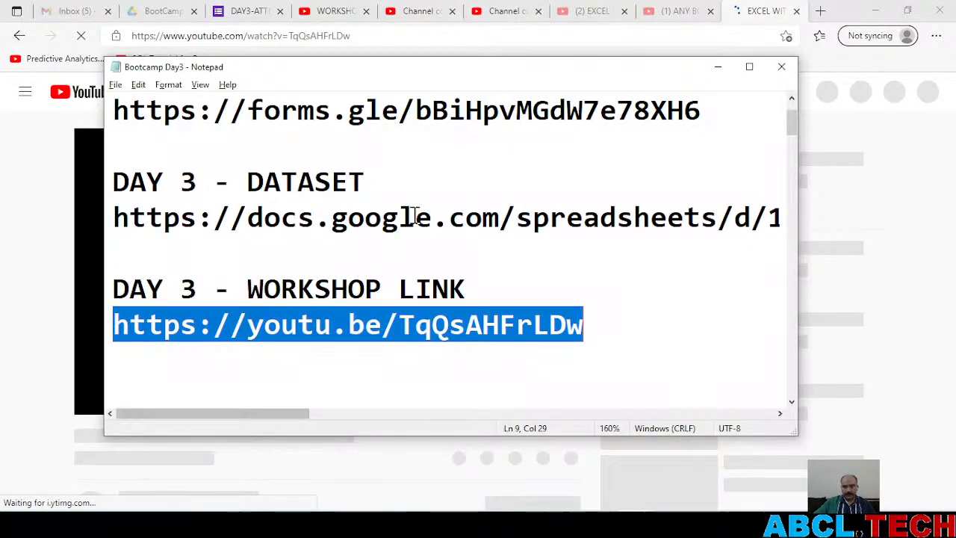
pyautogui.tripleClick(348, 112)
pyautogui.click(349, 112)
pyautogui.tripleClick(348, 112)
pyautogui.hotkey('ctrl', 'c')
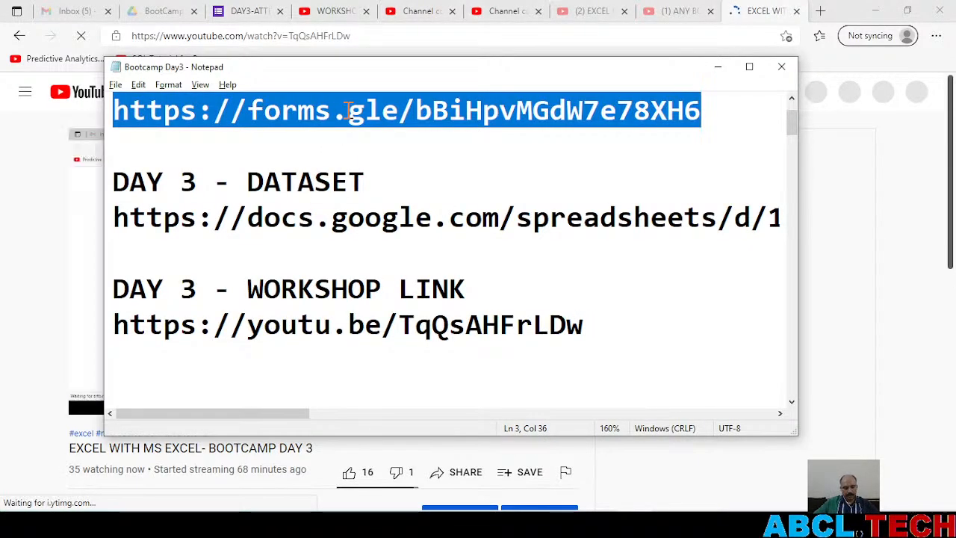
pyautogui.hotkey('alt', 'Tab')
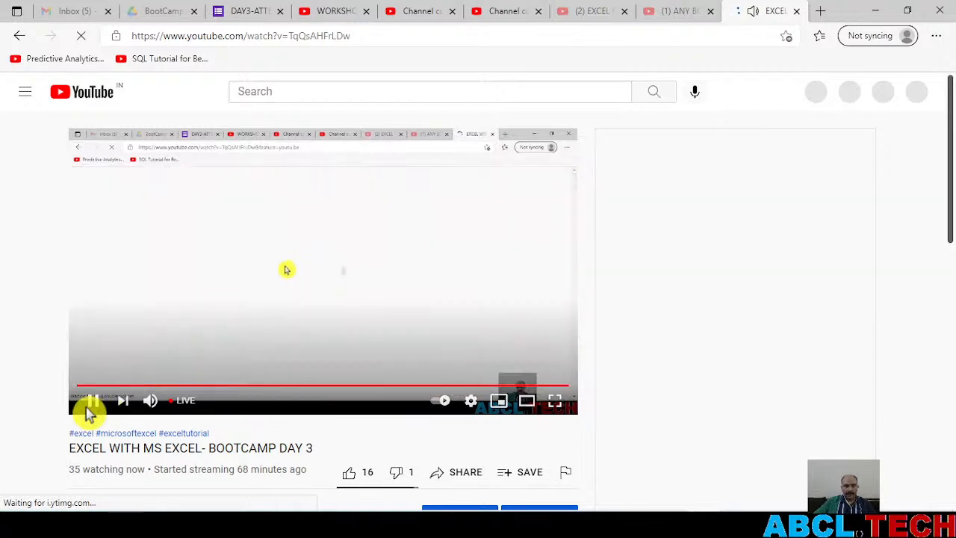
# Pause the live stream playback and post the copied attendance form link in the live chat
pyautogui.click(93, 401)
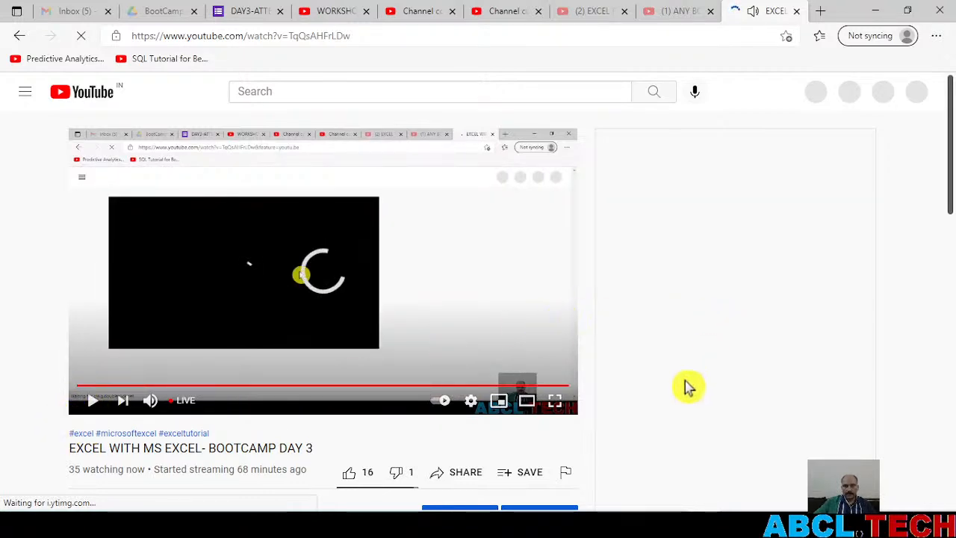
pyautogui.scroll(-1, 717, 384)
pyautogui.scroll(-2, 703, 353)
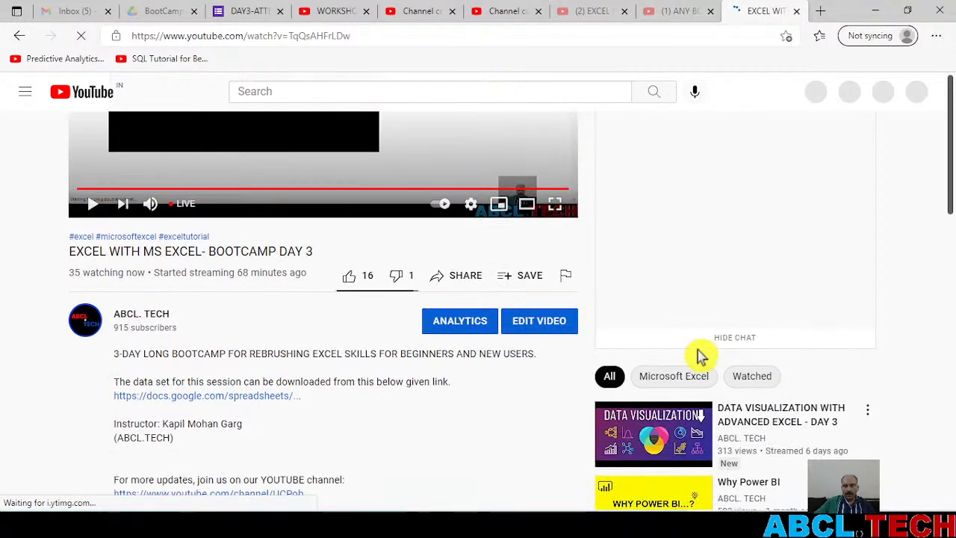
pyautogui.scroll(3, 714, 336)
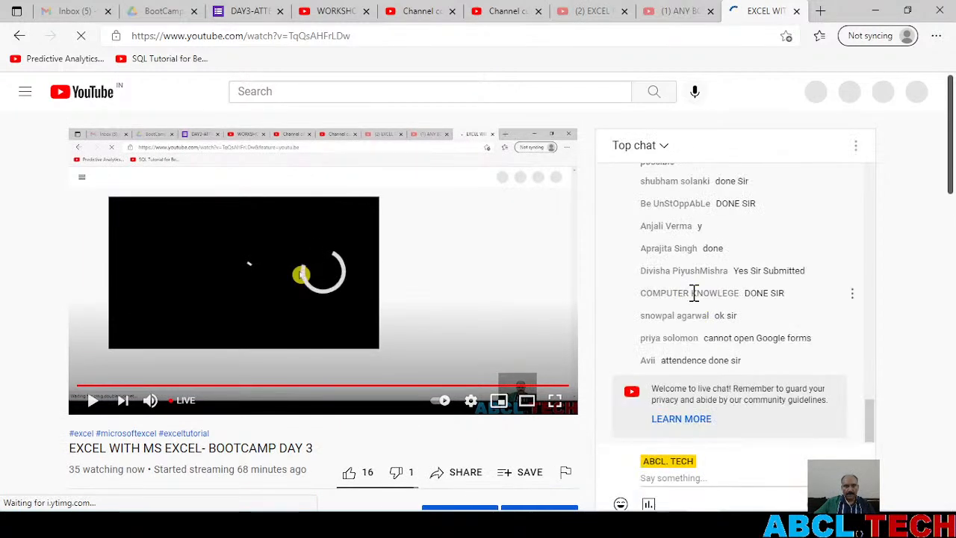
pyautogui.click(707, 476)
pyautogui.hotkey('ctrl', 'v')
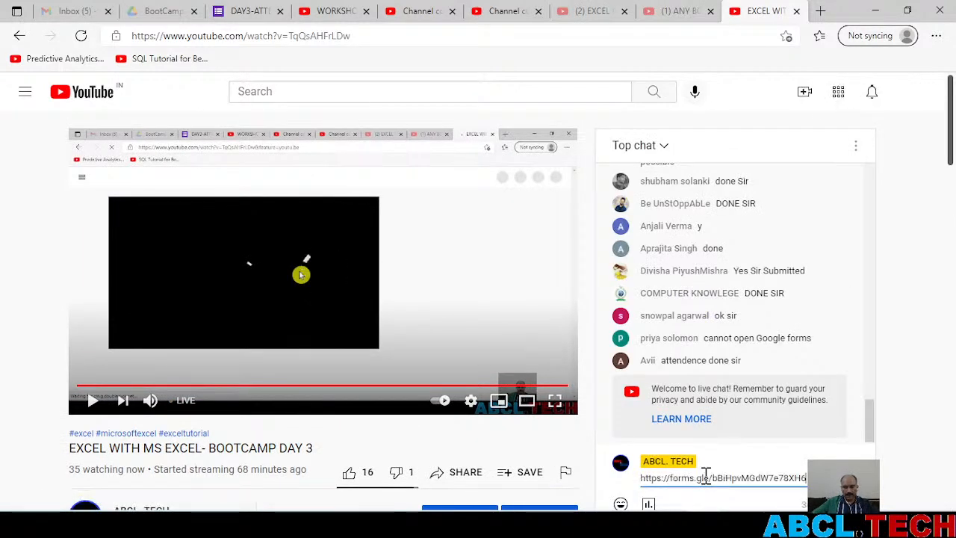
pyautogui.press('Return')
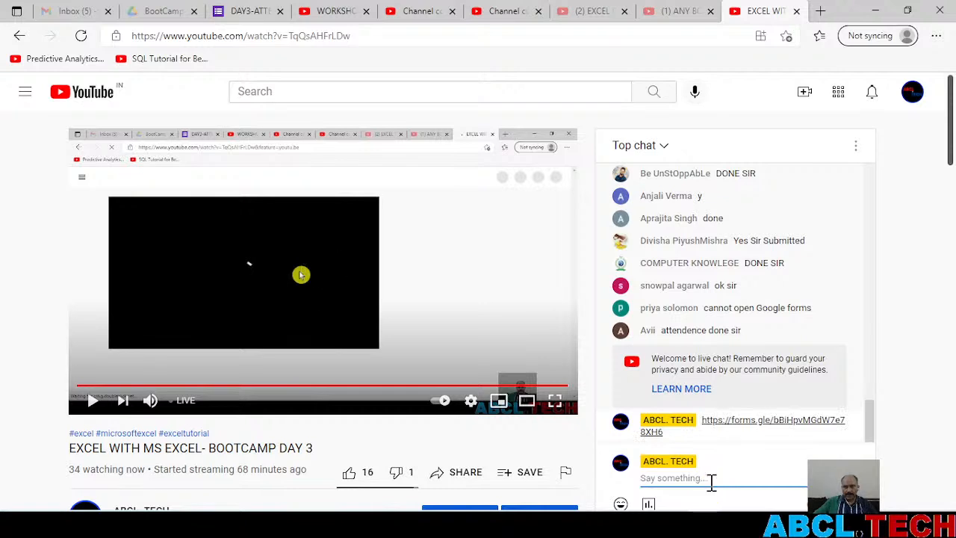
# Post a second chat message reading "Attendance" followed by the attendance form link
pyautogui.write('Attendance')
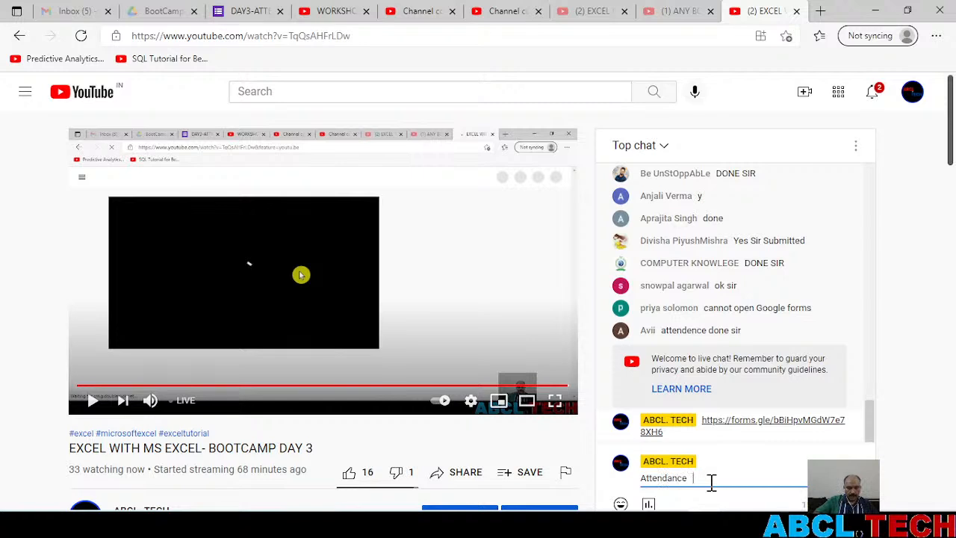
pyautogui.hotkey('ctrl', 'v')
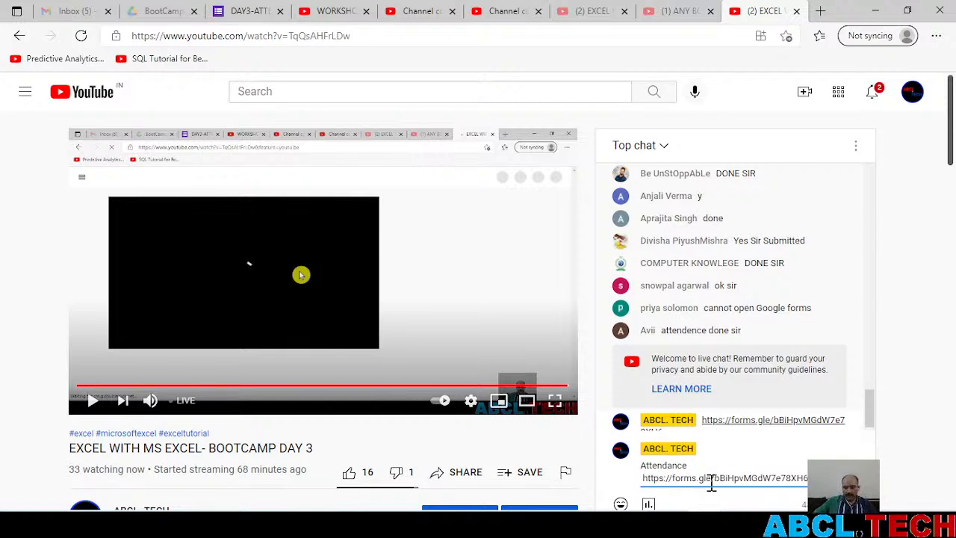
pyautogui.press('Return')
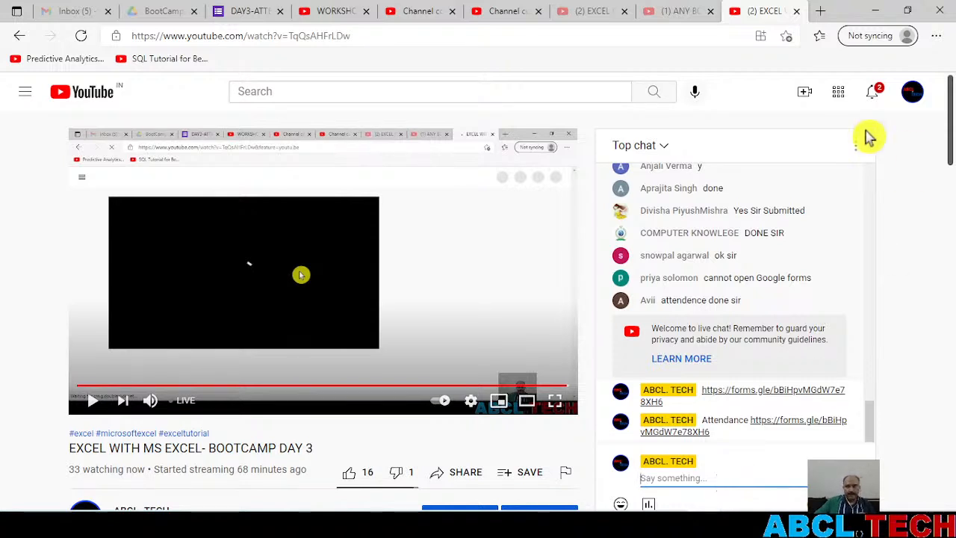
# Minimize the browser, return to the DesignTab sheet in Excel, and select cell B7 in the book table
pyautogui.click(875, 9)
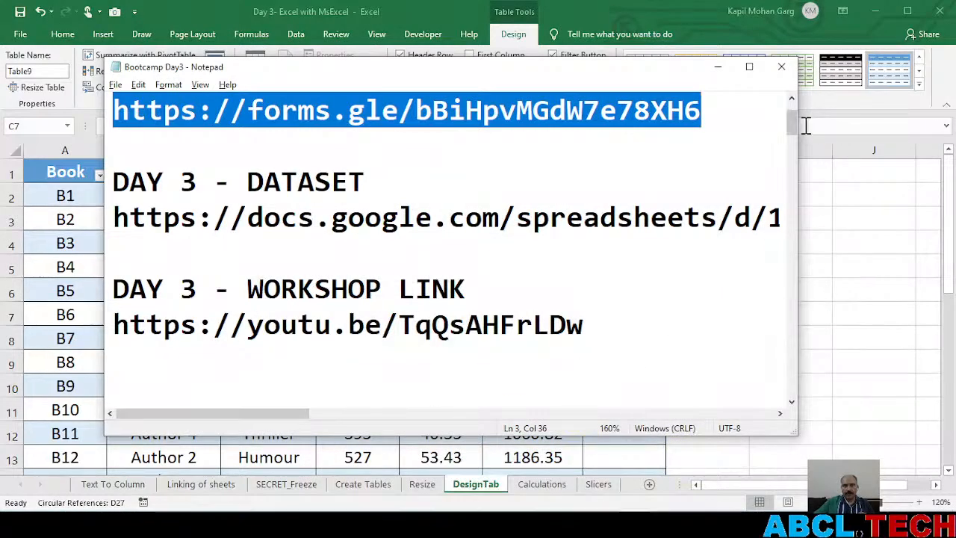
pyautogui.click(850, 235)
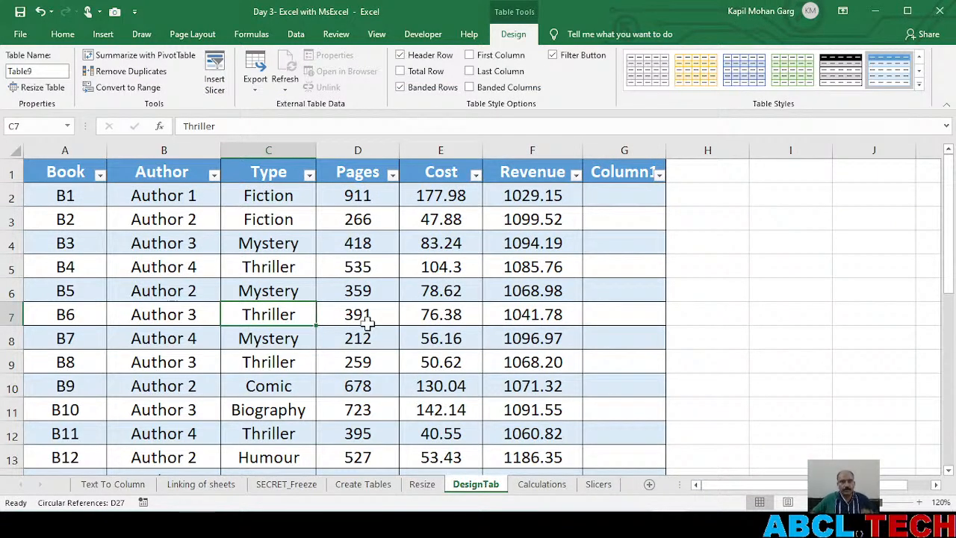
pyautogui.click(345, 301)
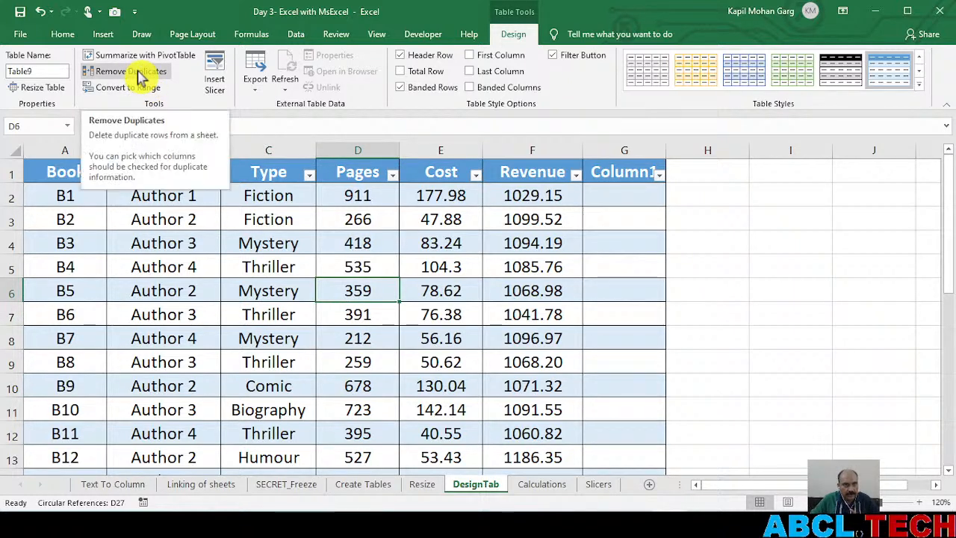
pyautogui.click(208, 313)
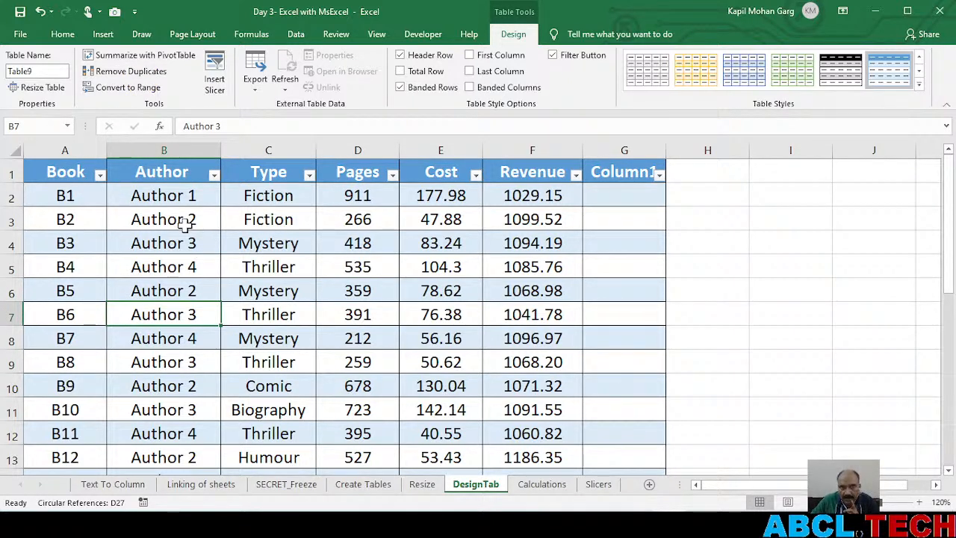
# Filter the Author column to show only Author 1 and Author 2
pyautogui.click(214, 175)
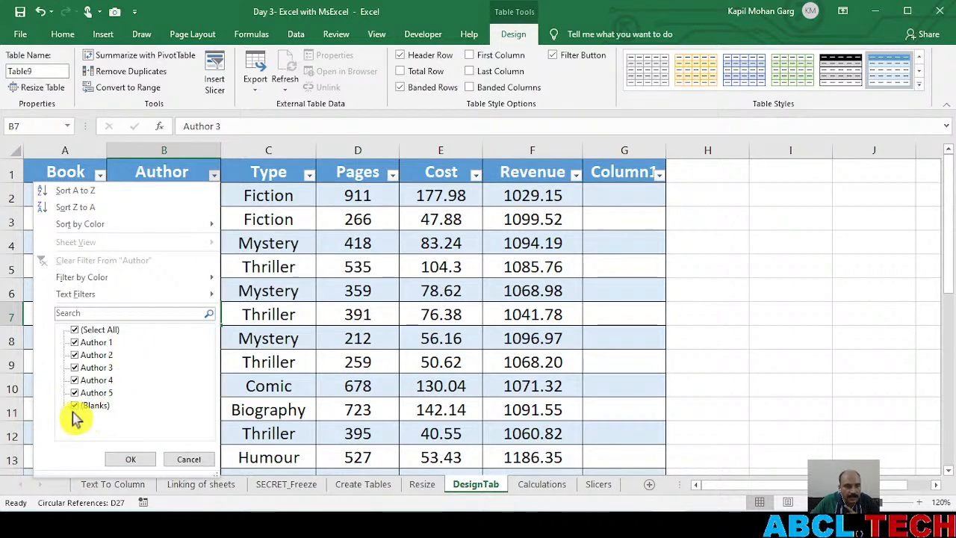
pyautogui.click(76, 329)
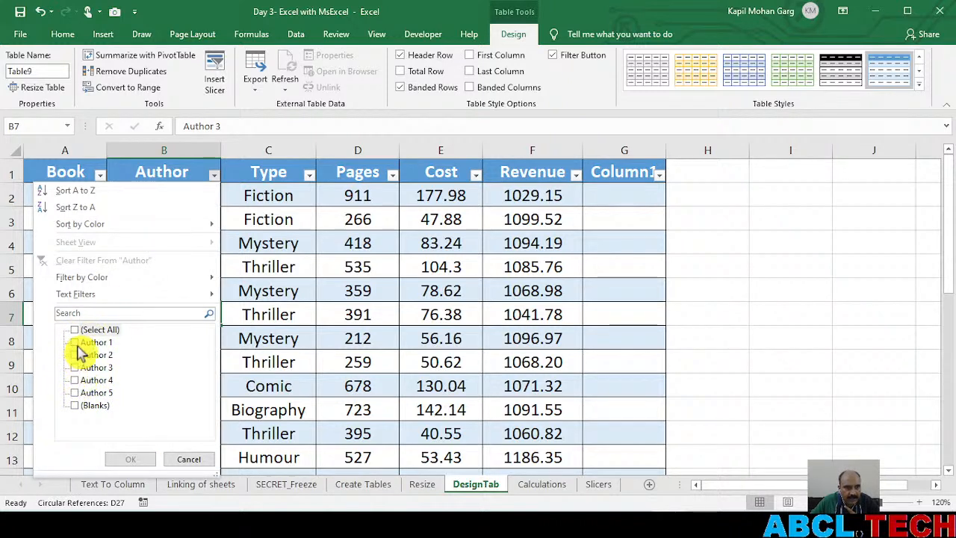
pyautogui.click(75, 342)
pyautogui.click(76, 355)
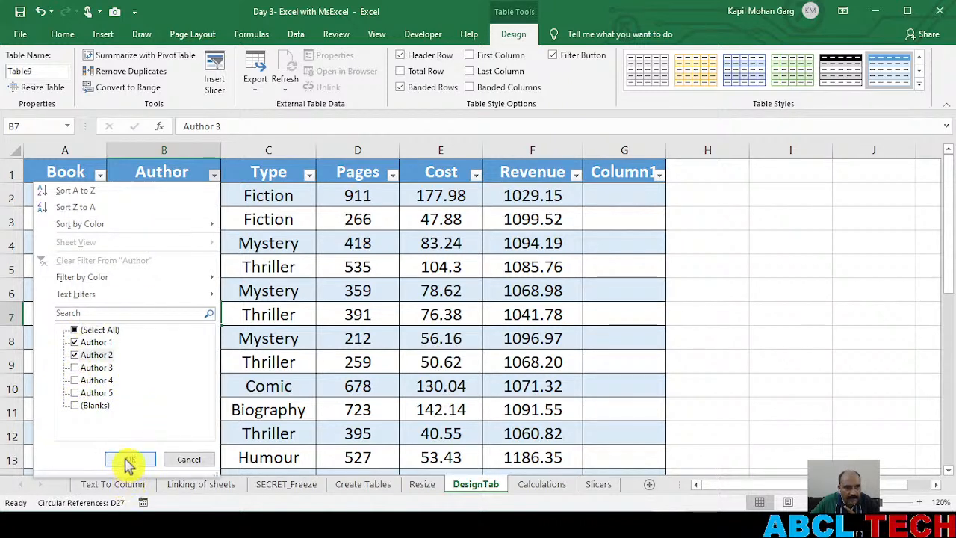
pyautogui.click(128, 460)
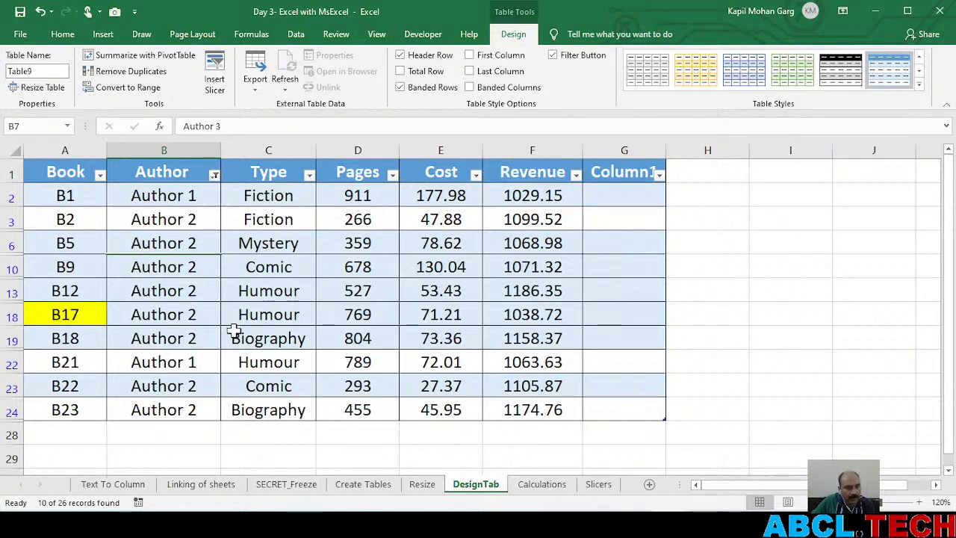
# Filter the Type column to show only Comic and Fiction books
pyautogui.click(309, 176)
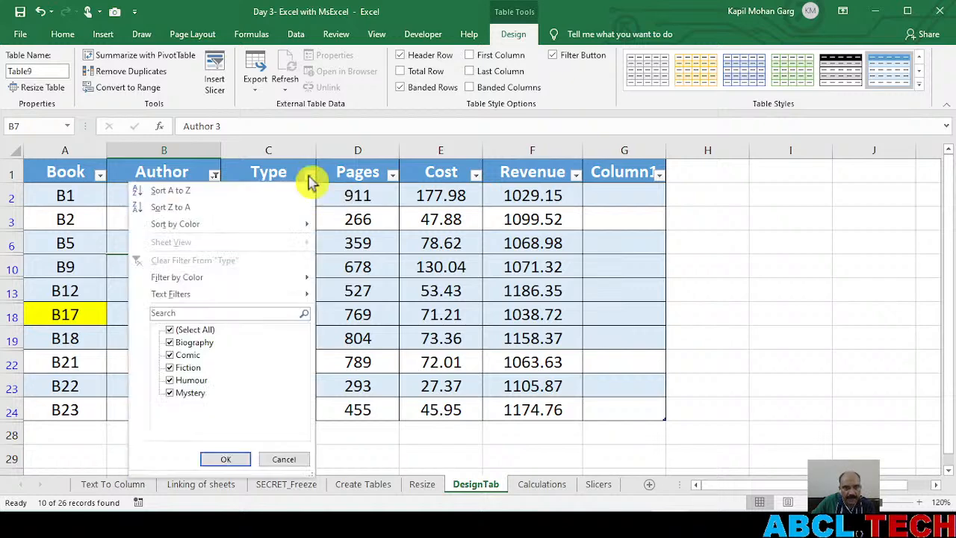
pyautogui.click(171, 331)
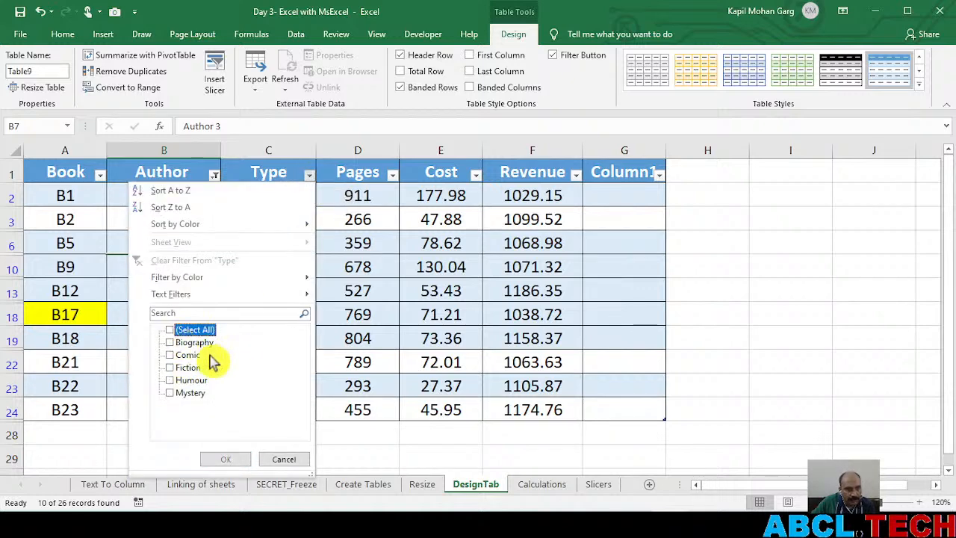
pyautogui.click(188, 355)
pyautogui.click(190, 368)
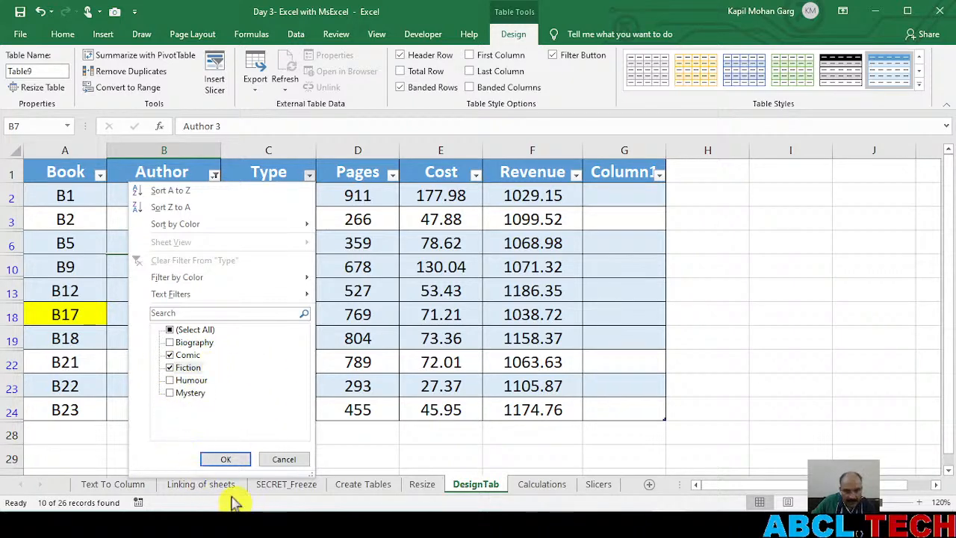
pyautogui.click(234, 460)
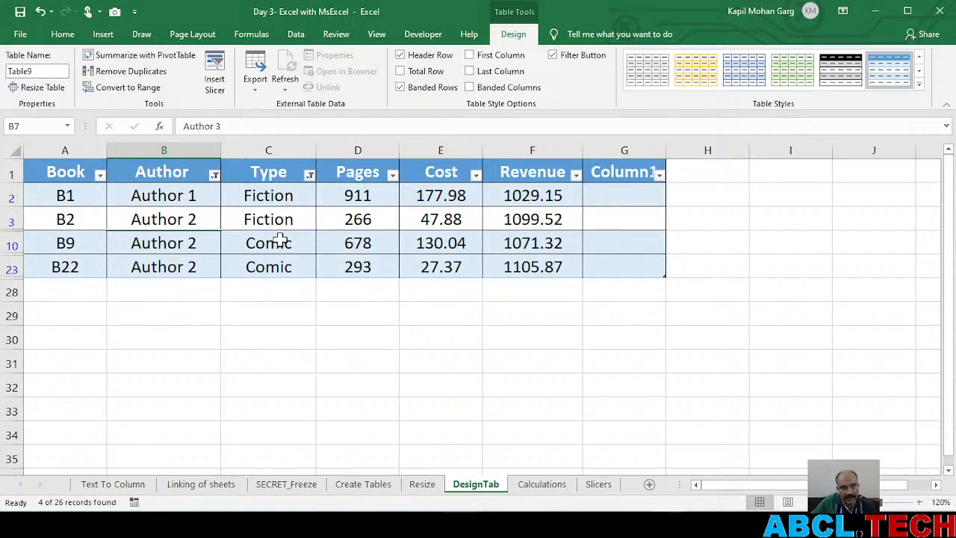
# Clear the filters from the Type and Author columns of the book table and dismiss the circular reference warning
pyautogui.click(309, 175)
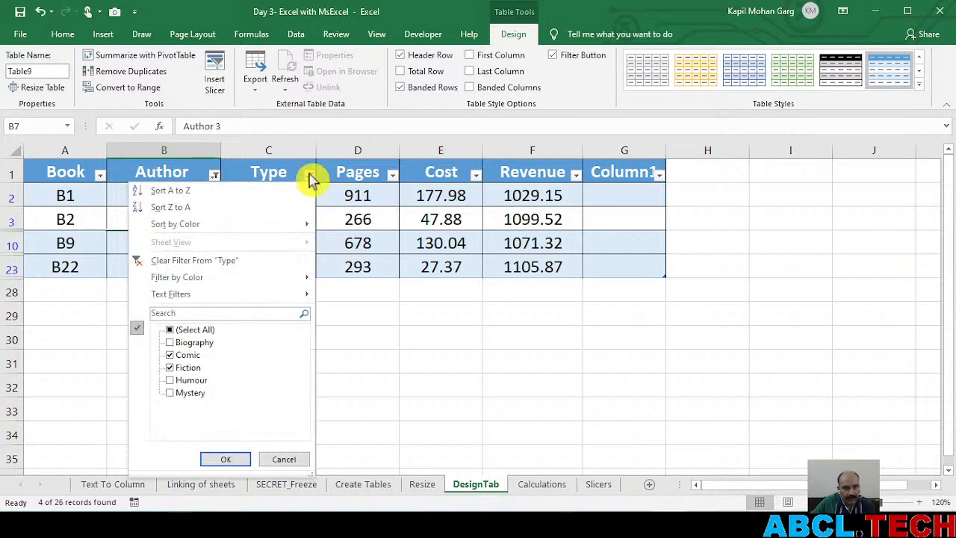
pyautogui.click(187, 260)
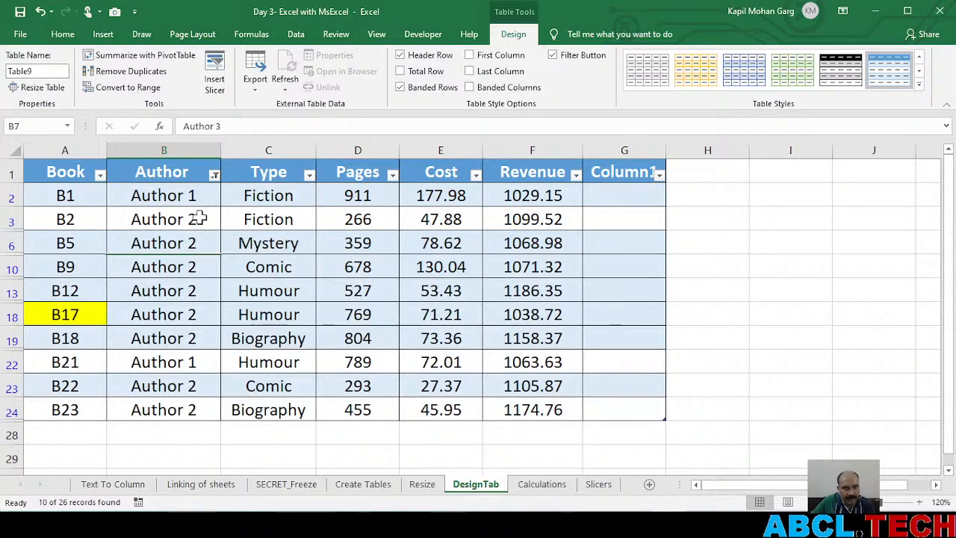
pyautogui.click(214, 175)
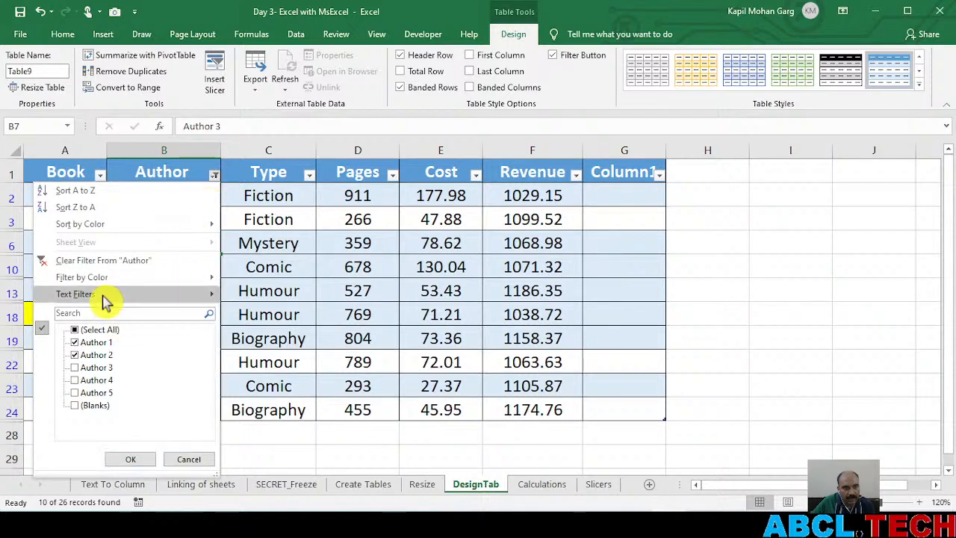
pyautogui.click(90, 260)
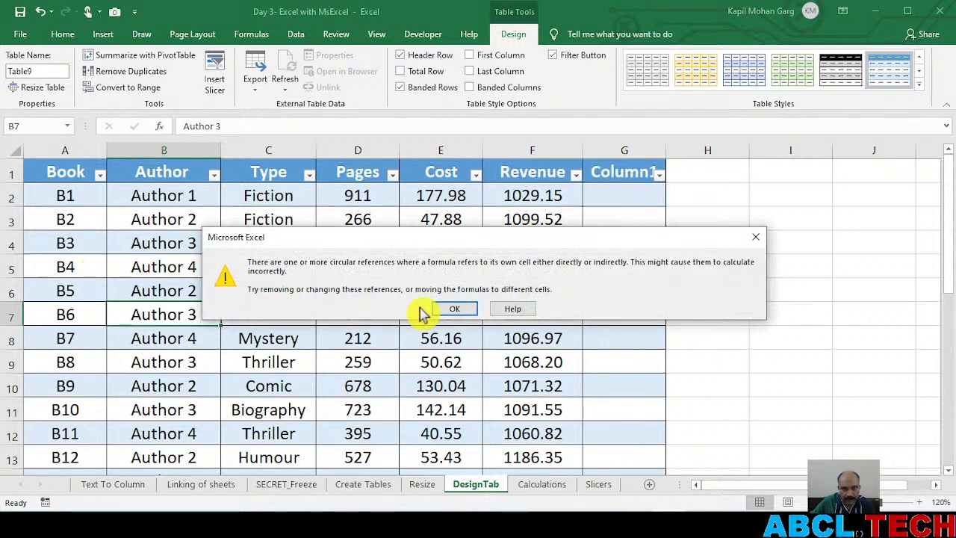
pyautogui.click(452, 309)
# Look over the book tables on the DesignTab and Calculations sheets, ending back on DesignTab
pyautogui.click(223, 275)
pyautogui.scroll(-3, 224, 280)
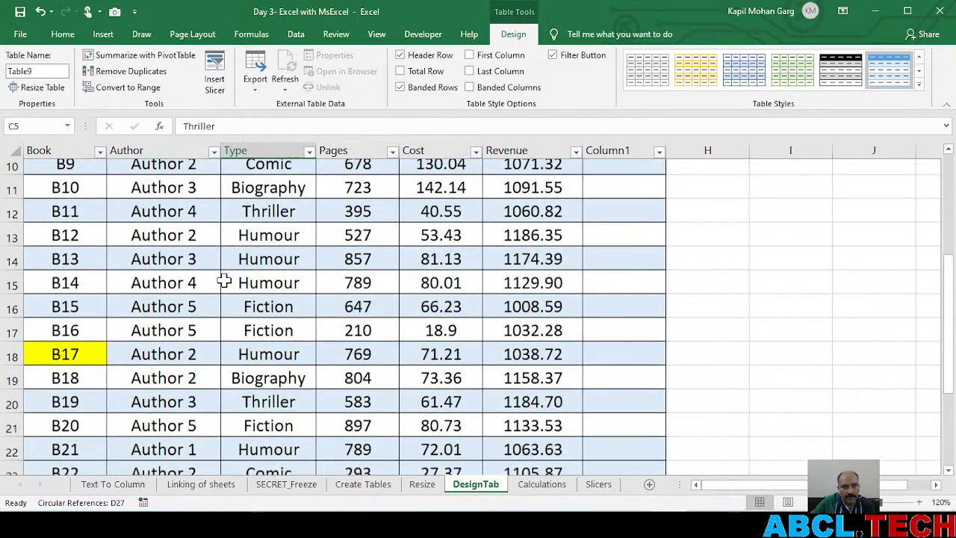
pyautogui.scroll(-3, 224, 281)
pyautogui.scroll(6, 252, 331)
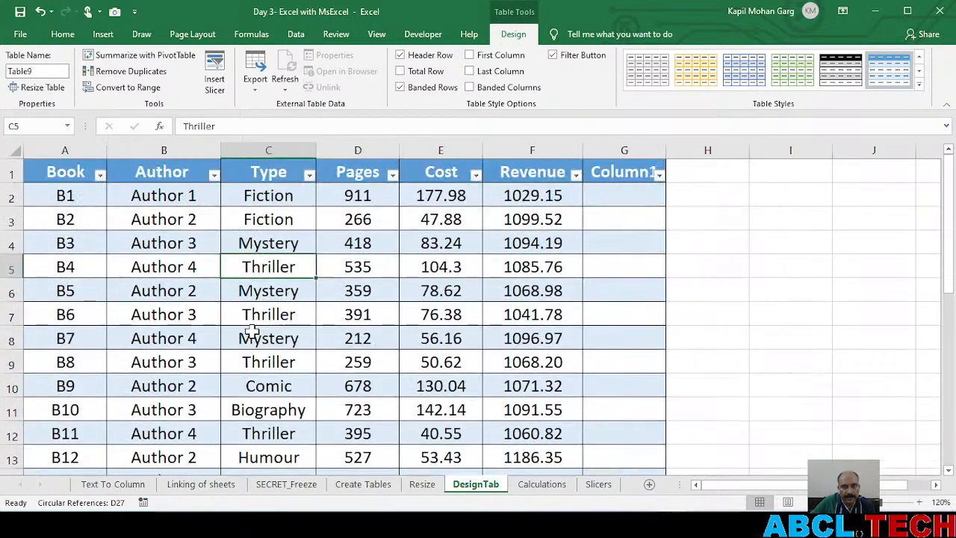
pyautogui.click(543, 486)
pyautogui.scroll(-4, 296, 320)
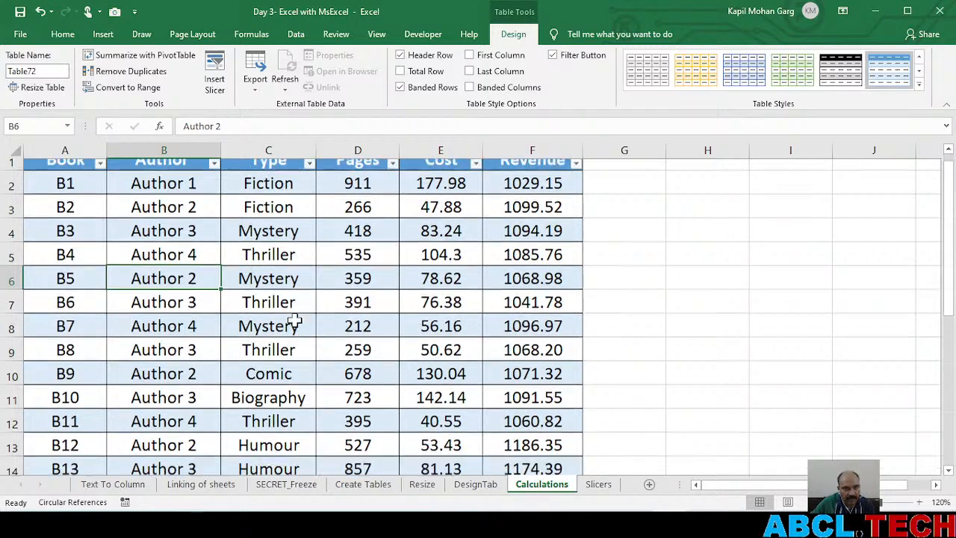
pyautogui.scroll(4, 296, 317)
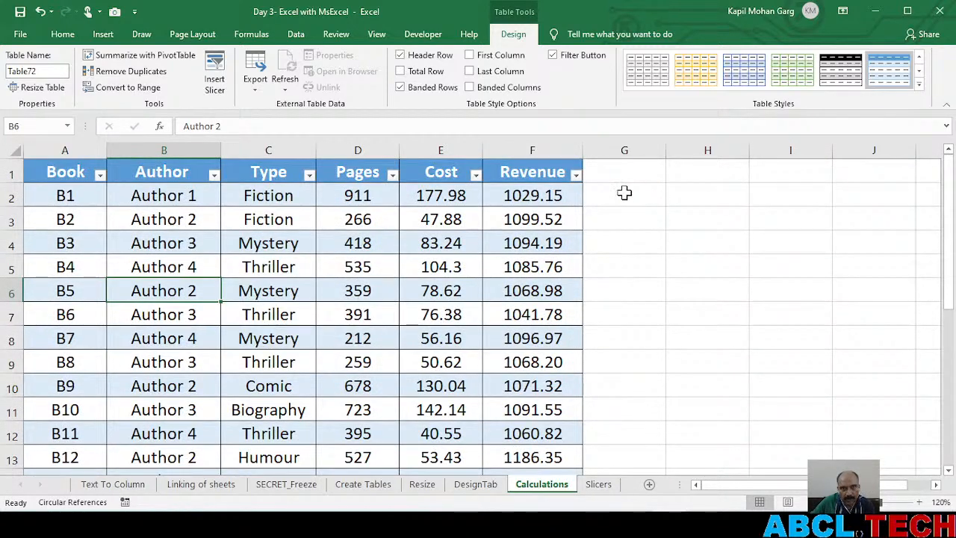
pyautogui.click(476, 485)
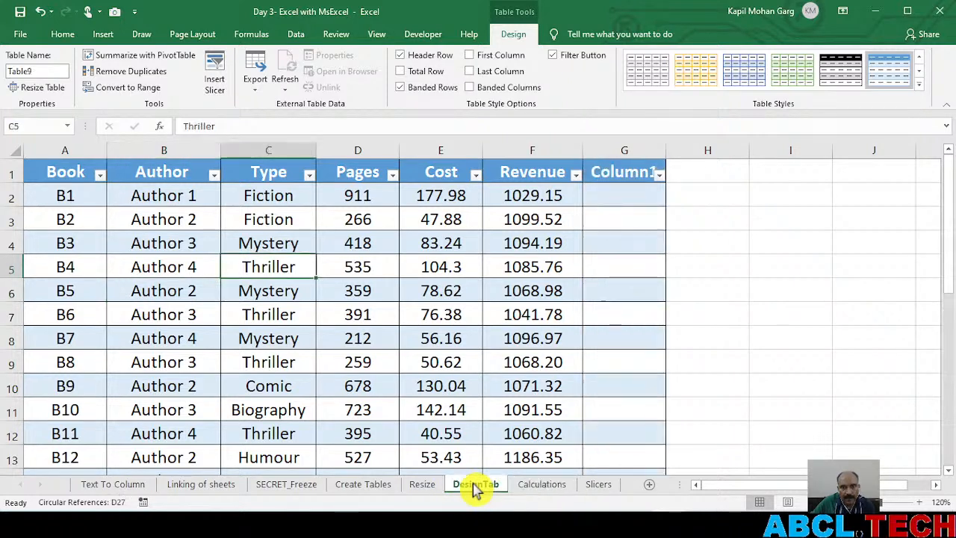
# Widen column G of the book table and rename its header from Column1 to "cost per page"
pyautogui.click(606, 192)
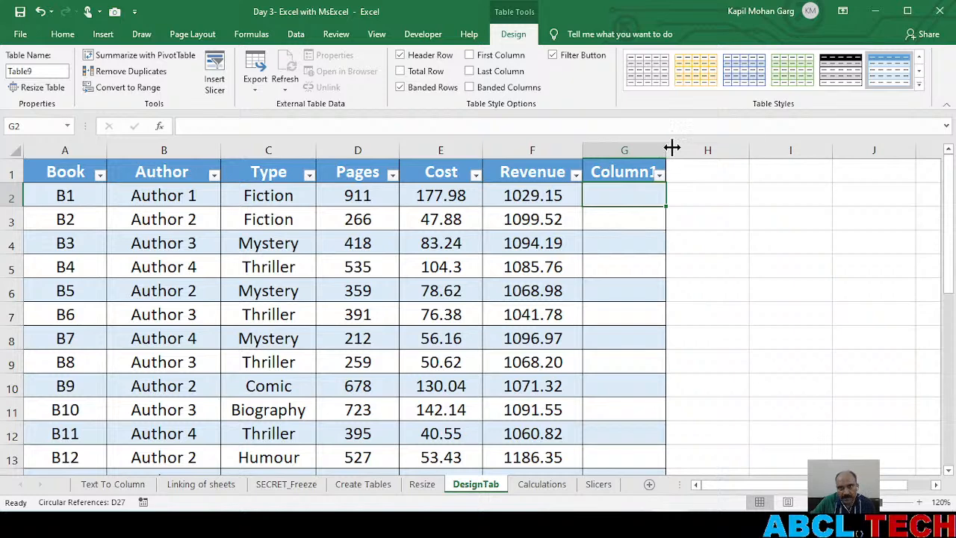
pyautogui.moveTo(668, 150); pyautogui.dragTo(738, 153)
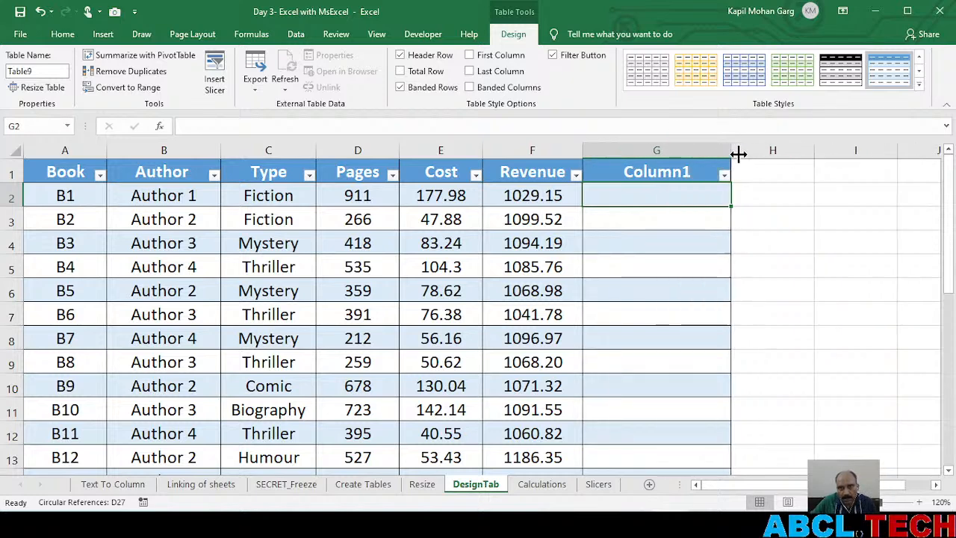
pyautogui.click(634, 173)
pyautogui.doubleClick(634, 174)
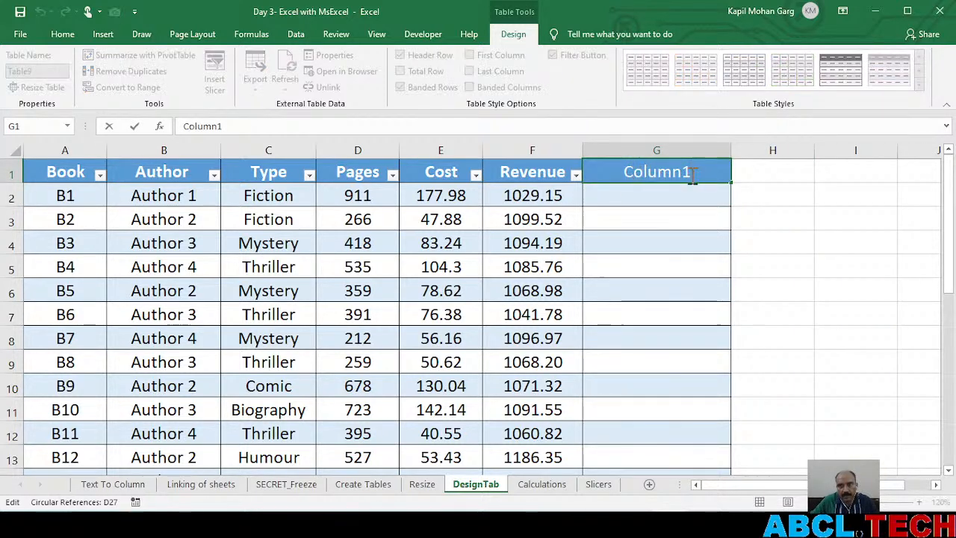
pyautogui.moveTo(693, 174); pyautogui.dragTo(600, 174)
pyautogui.write('cos')
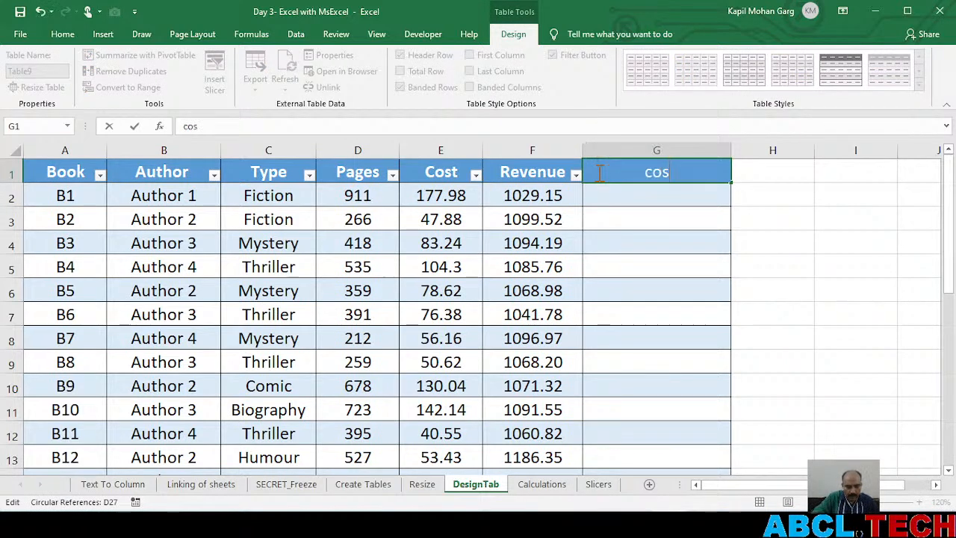
pyautogui.write('t per page')
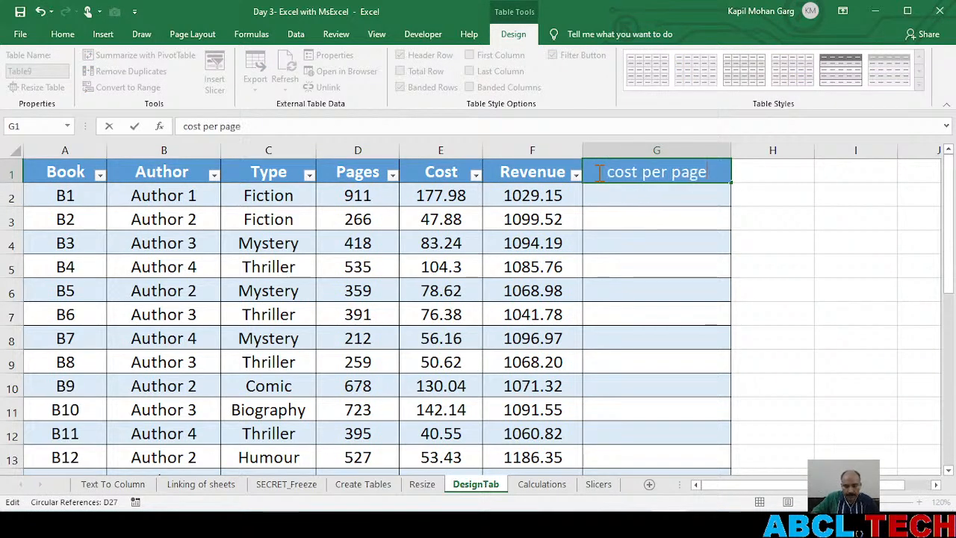
pyautogui.press('Return')
pyautogui.write(']]')
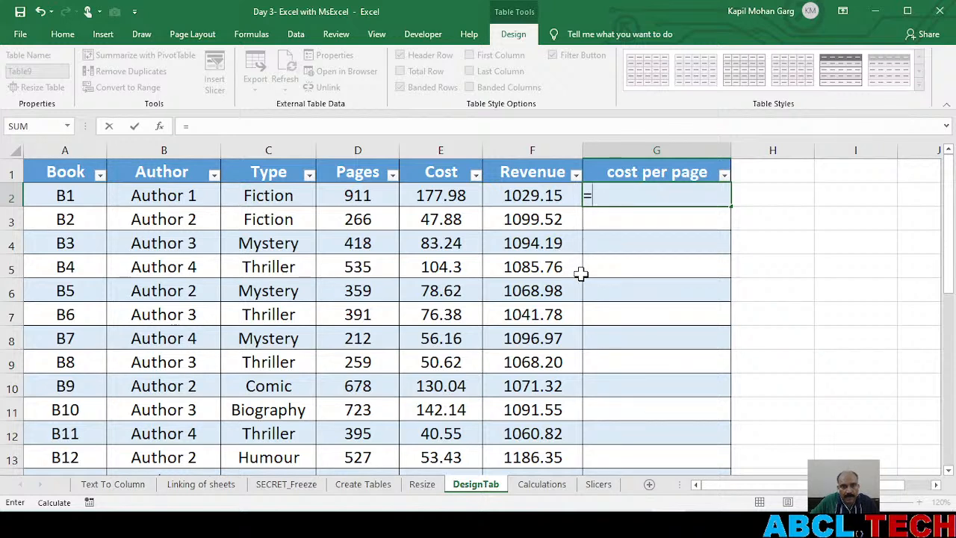
pyautogui.click(439, 193)
pyautogui.write('/')
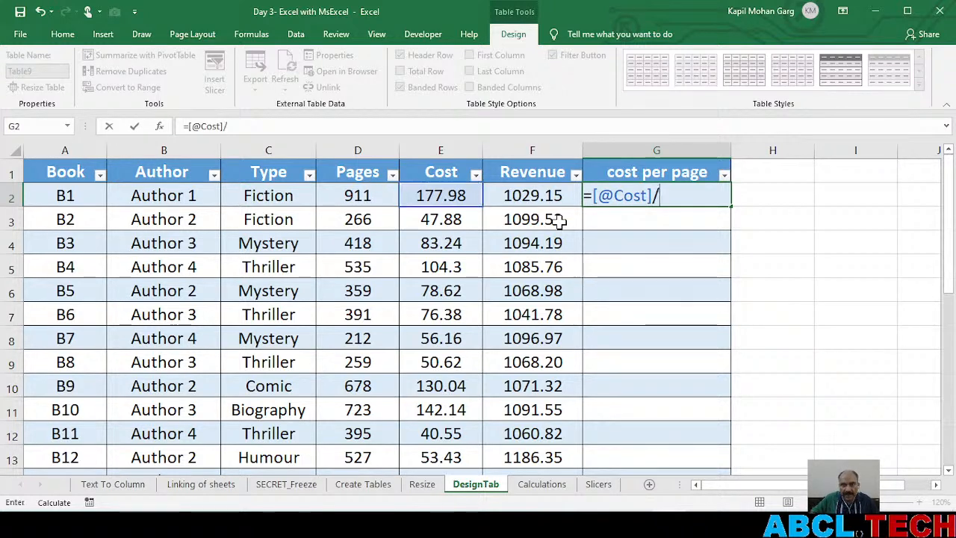
pyautogui.click(363, 193)
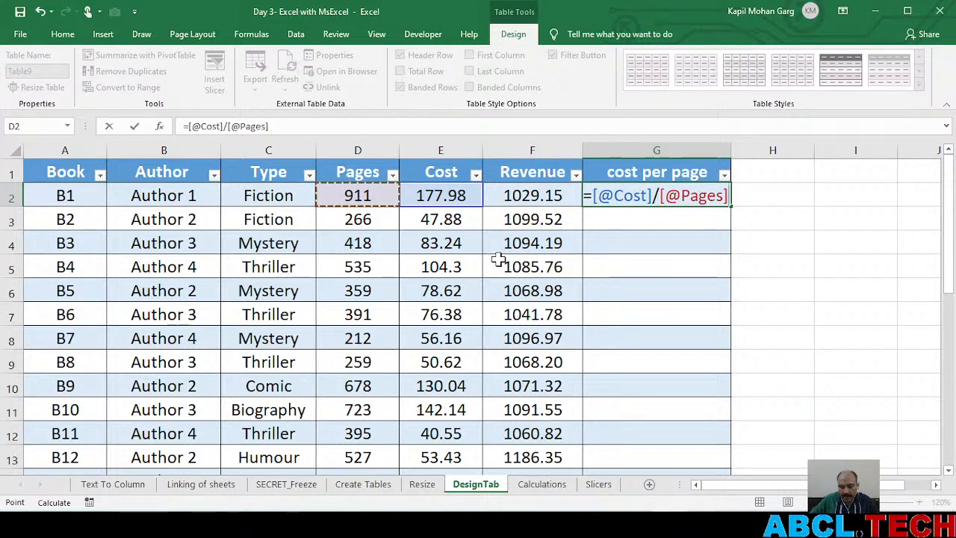
pyautogui.press('Return')
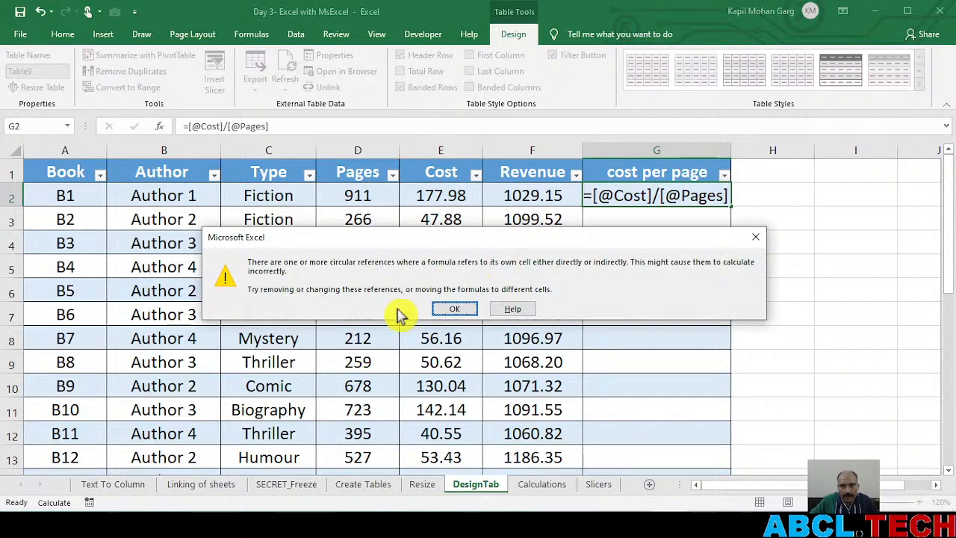
pyautogui.click(453, 310)
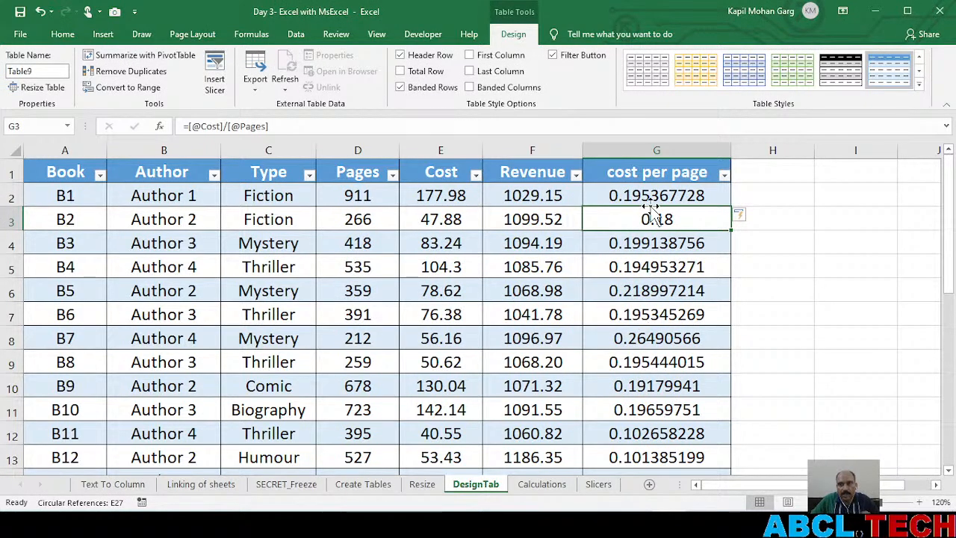
# Examine the cost per page values down to the Total row, including the formulas in G27 and F27
pyautogui.scroll(-6, 634, 254)
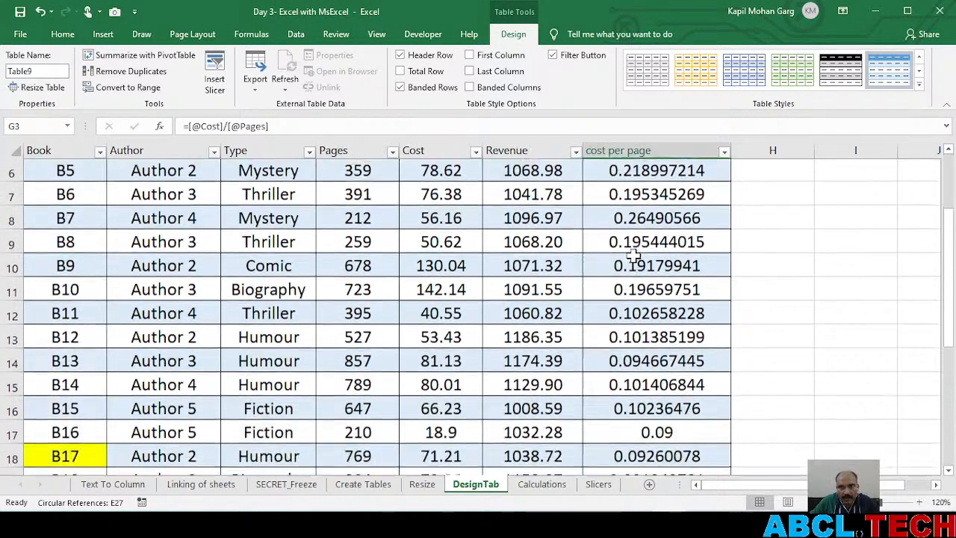
pyautogui.scroll(4, 634, 254)
pyautogui.scroll(2, 634, 254)
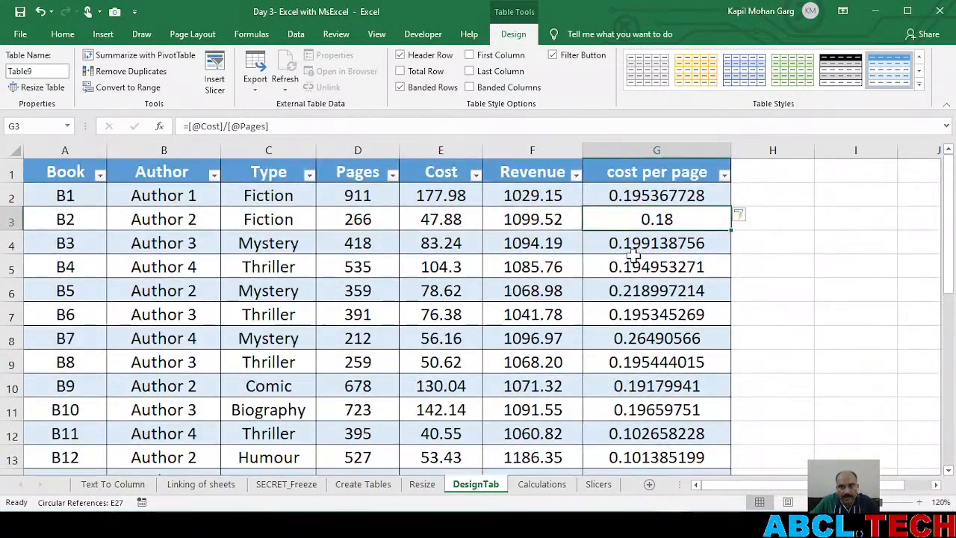
pyautogui.scroll(-5, 634, 254)
pyautogui.scroll(-2, 634, 254)
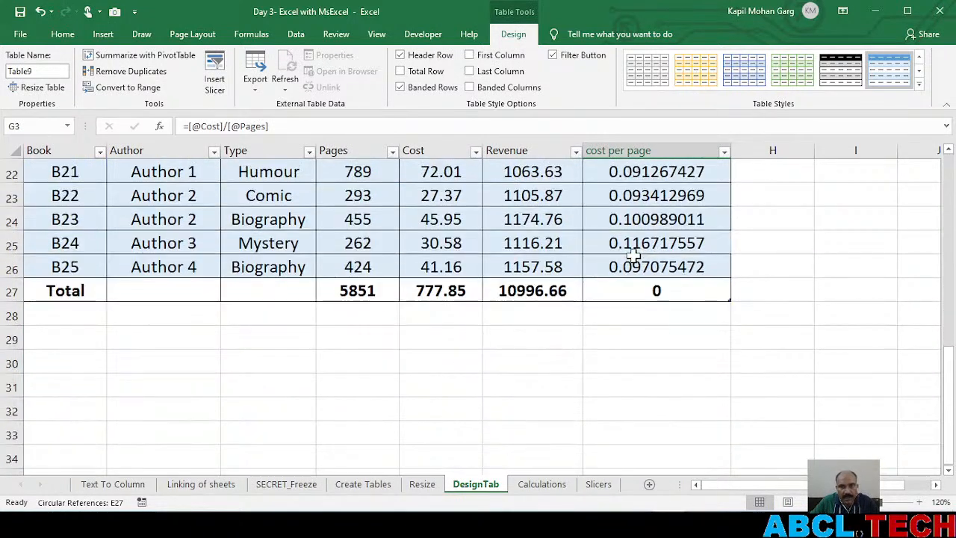
pyautogui.click(683, 292)
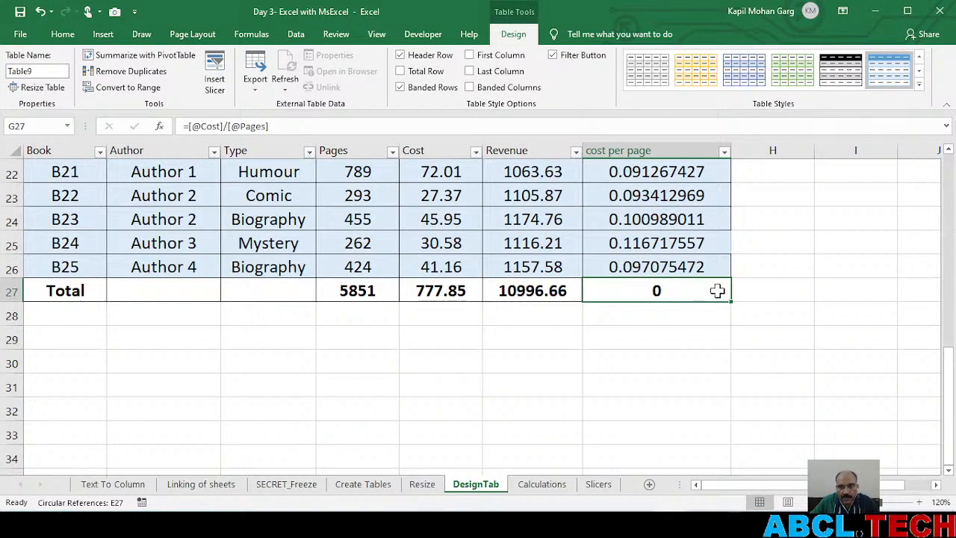
pyautogui.click(553, 290)
pyautogui.scroll(1, 530, 265)
pyautogui.scroll(7, 530, 265)
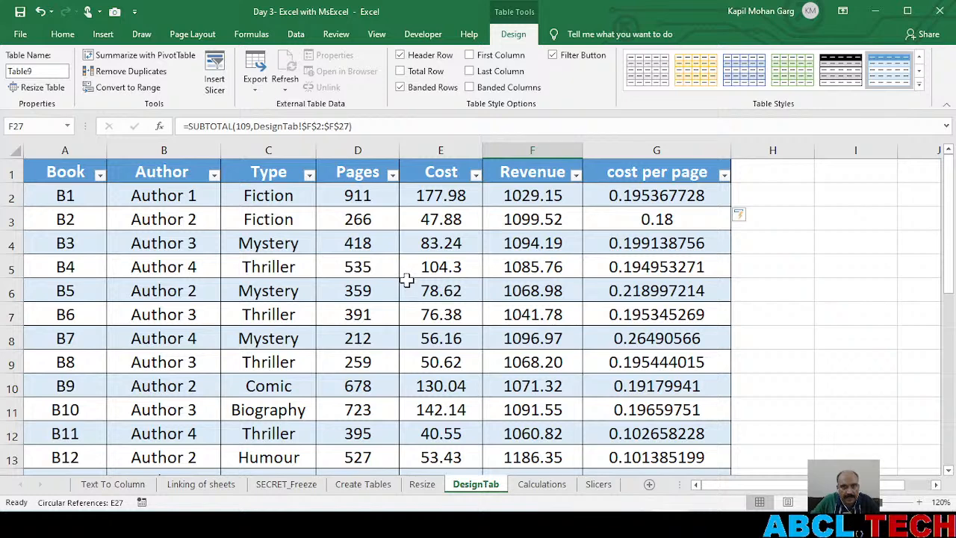
pyautogui.click(521, 288)
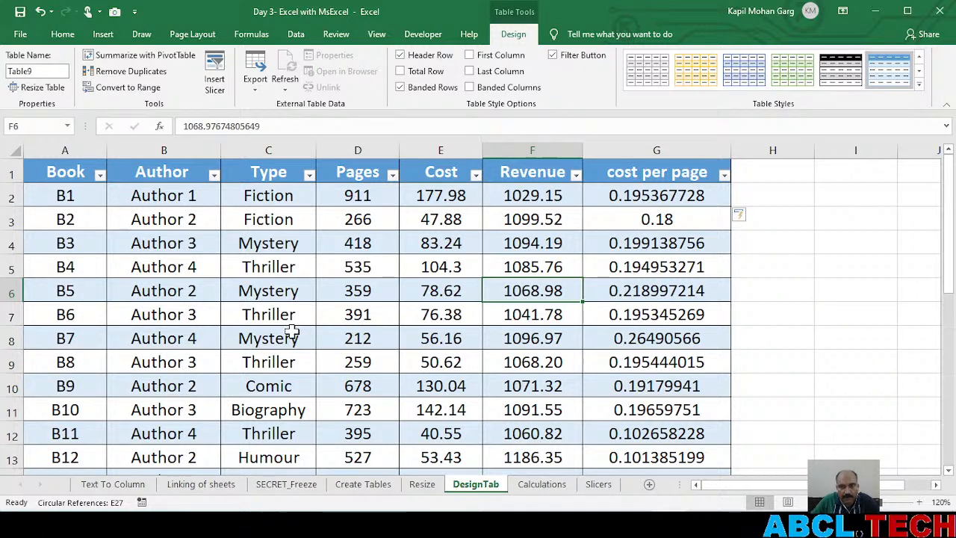
# Show the Calculations sheet, switch to the New folder window in File Explorer, and collapse its Quick access list
pyautogui.click(541, 485)
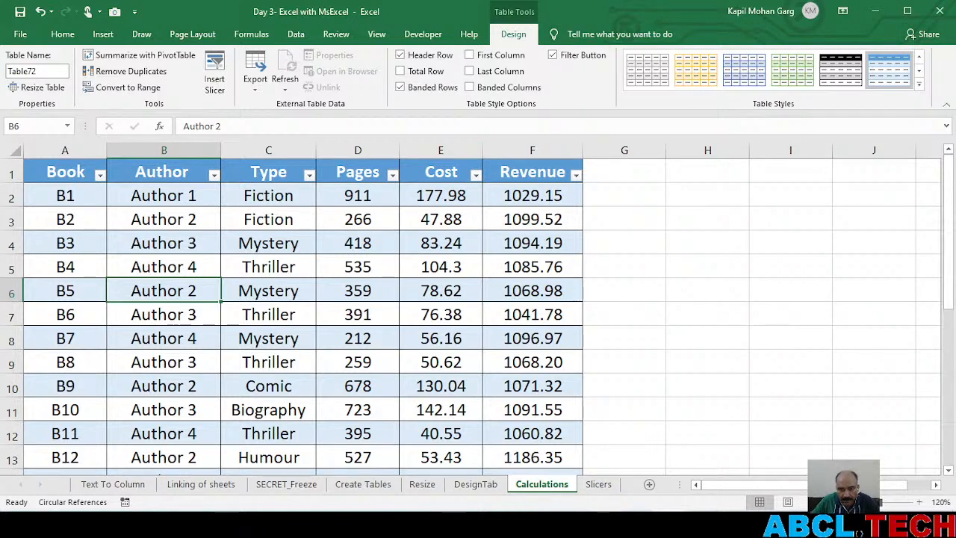
pyautogui.click(601, 526)
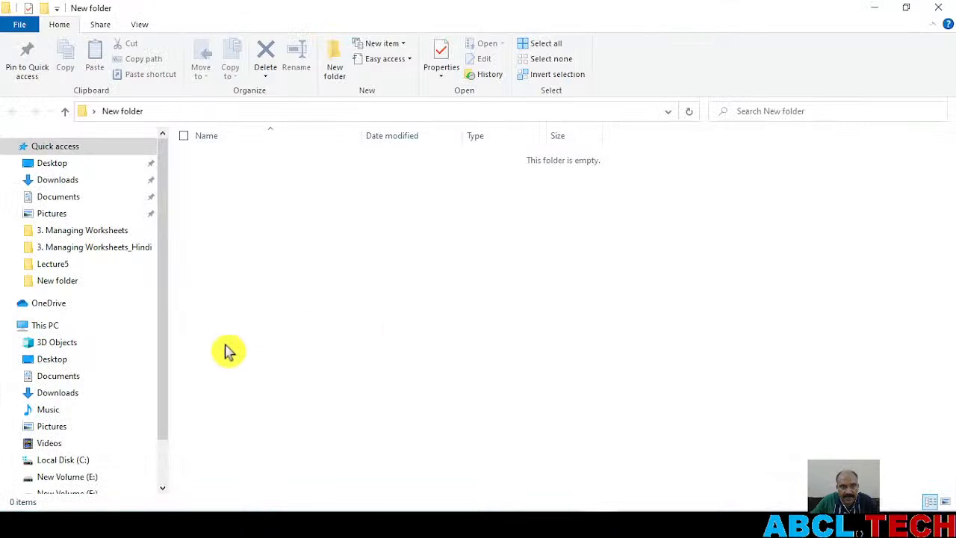
pyautogui.click(9, 145)
pyautogui.click(493, 318)
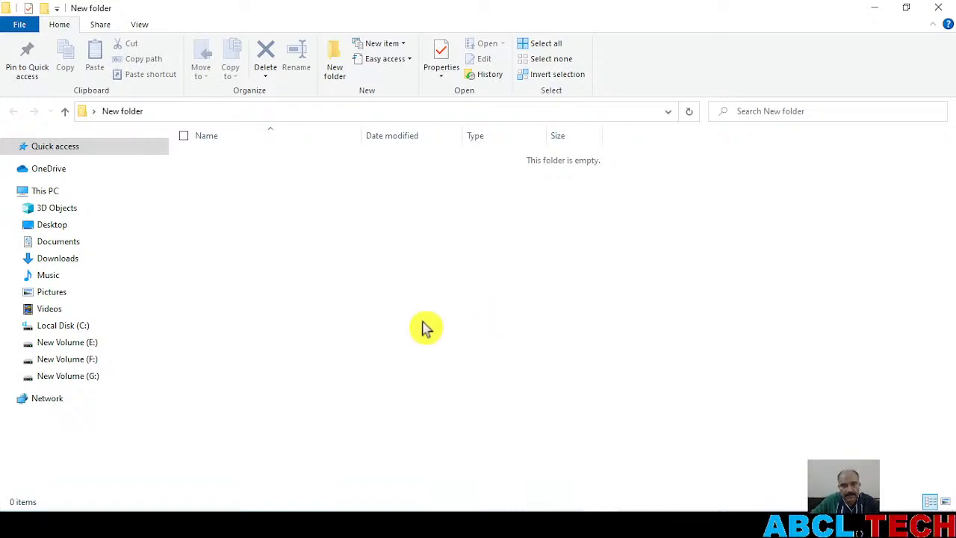
# Create a Microsoft Excel Worksheet named 1 in the empty New folder
pyautogui.rightClick(431, 259)
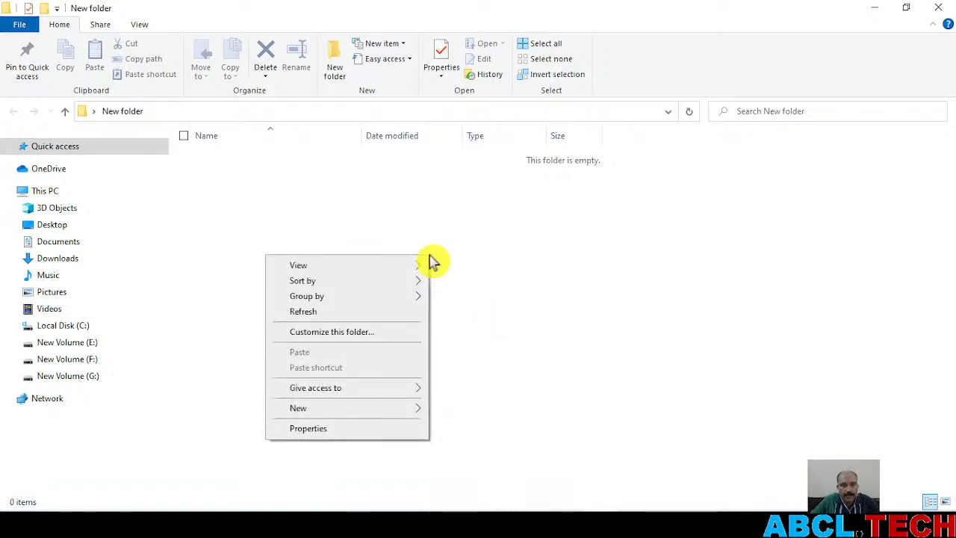
pyautogui.moveTo(410, 410)
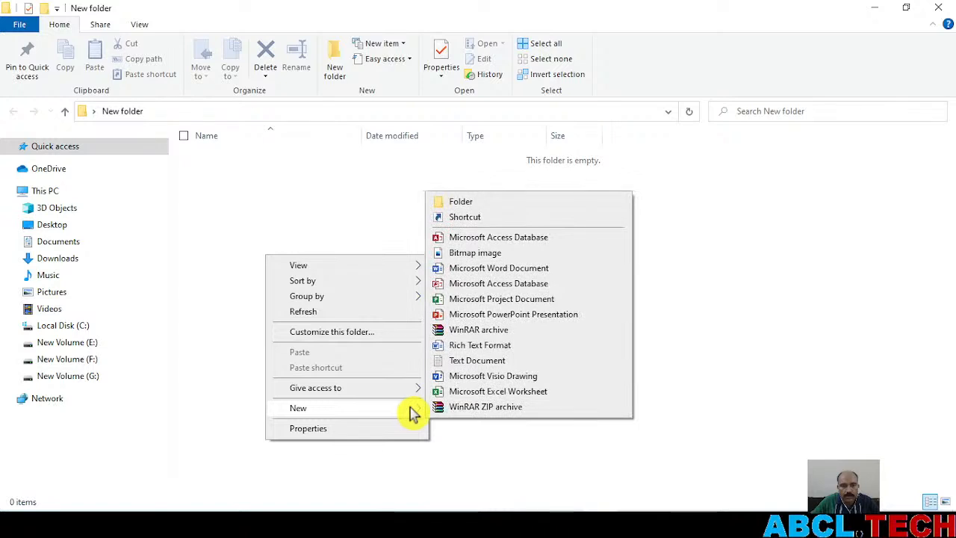
pyautogui.click(496, 393)
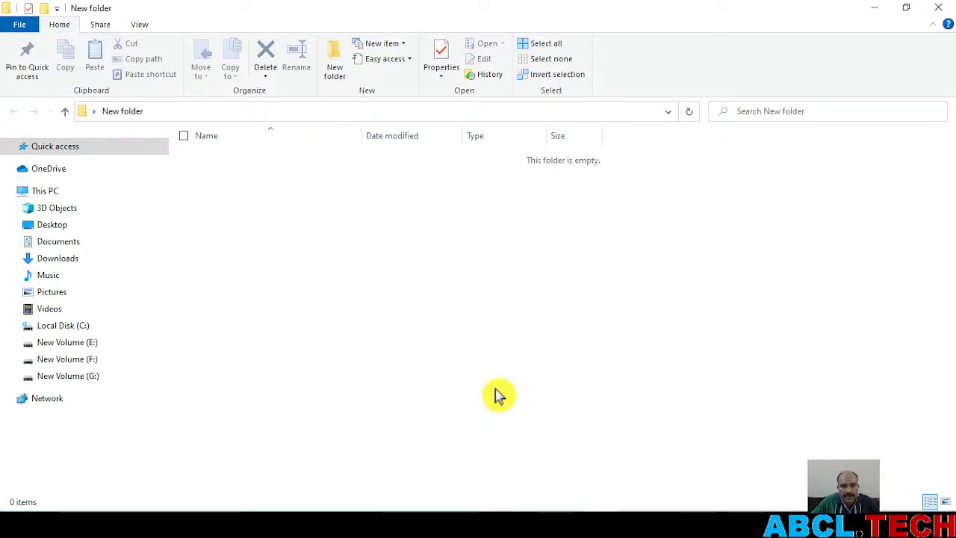
pyautogui.write('1')
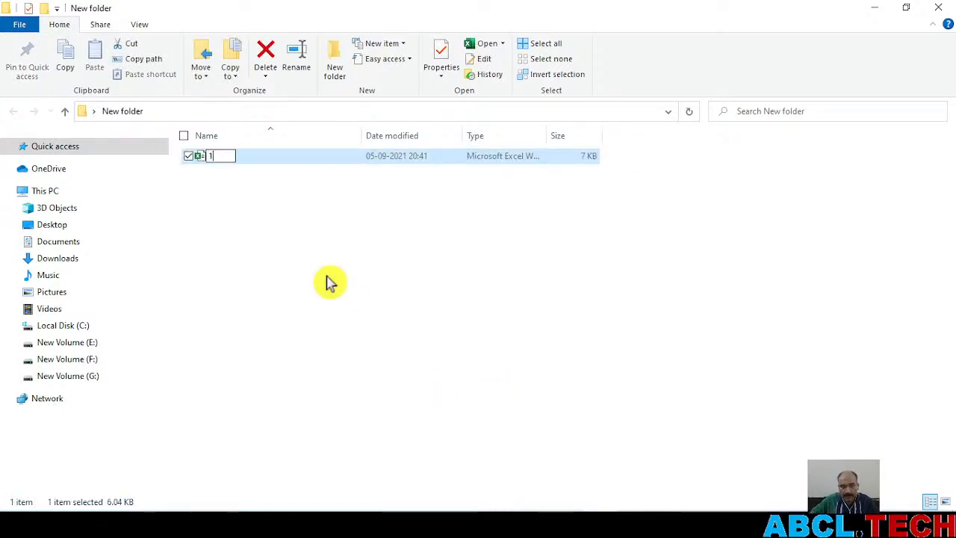
pyautogui.press('Return')
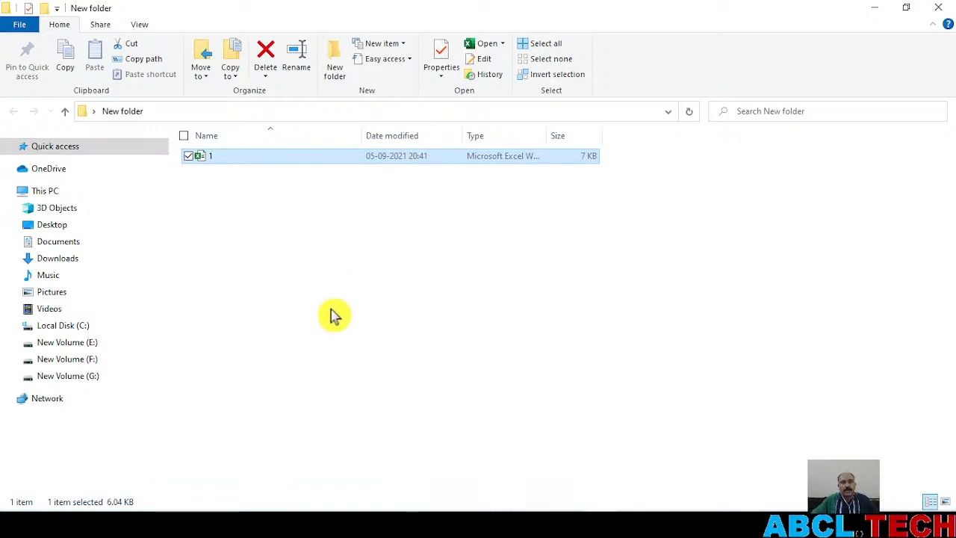
# Create a second Microsoft Excel Worksheet in New folder and name it 2
pyautogui.click(318, 291)
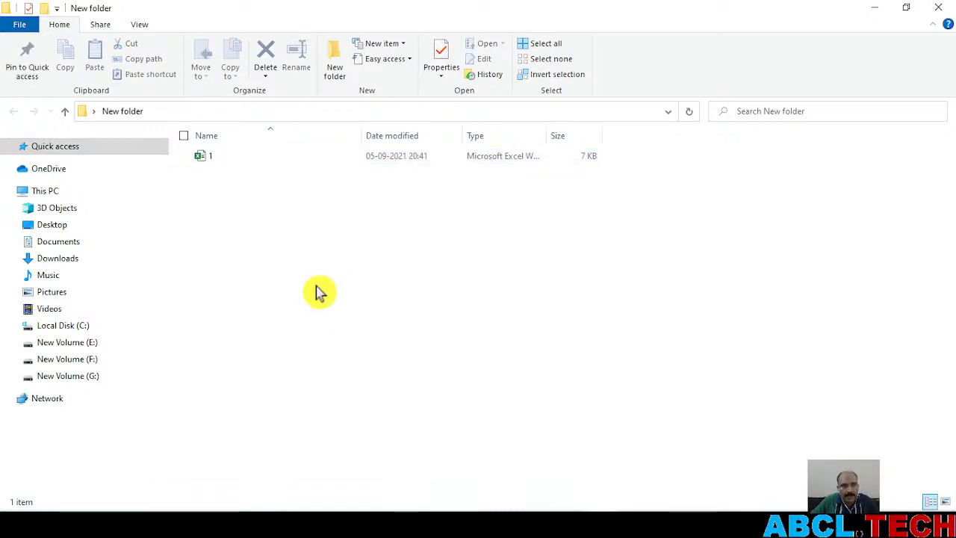
pyautogui.rightClick(317, 292)
pyautogui.moveTo(291, 457)
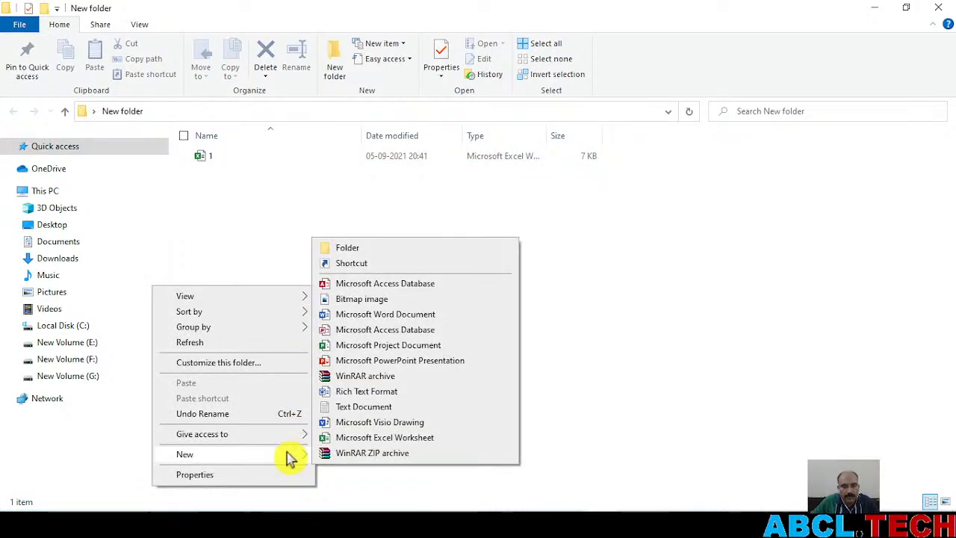
pyautogui.click(376, 437)
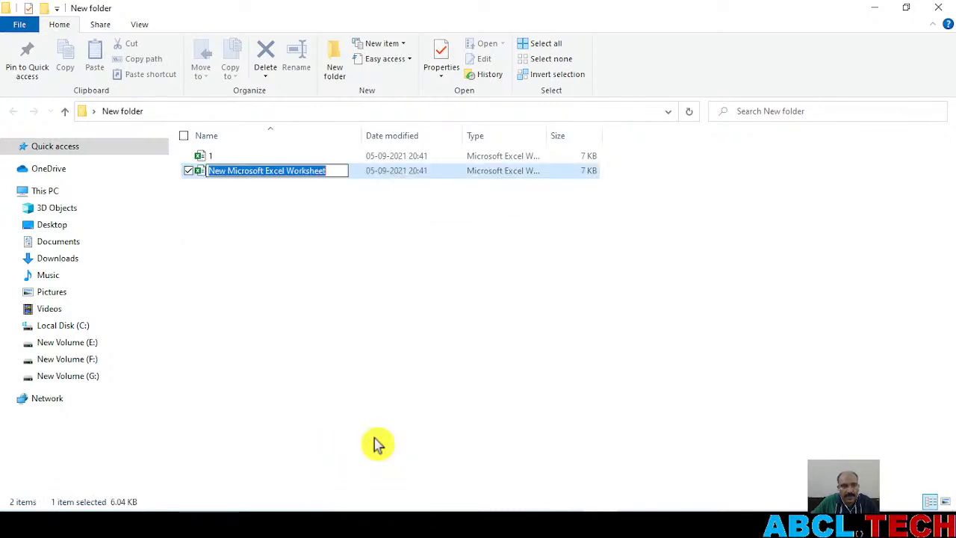
pyautogui.write('2')
pyautogui.press('Return')
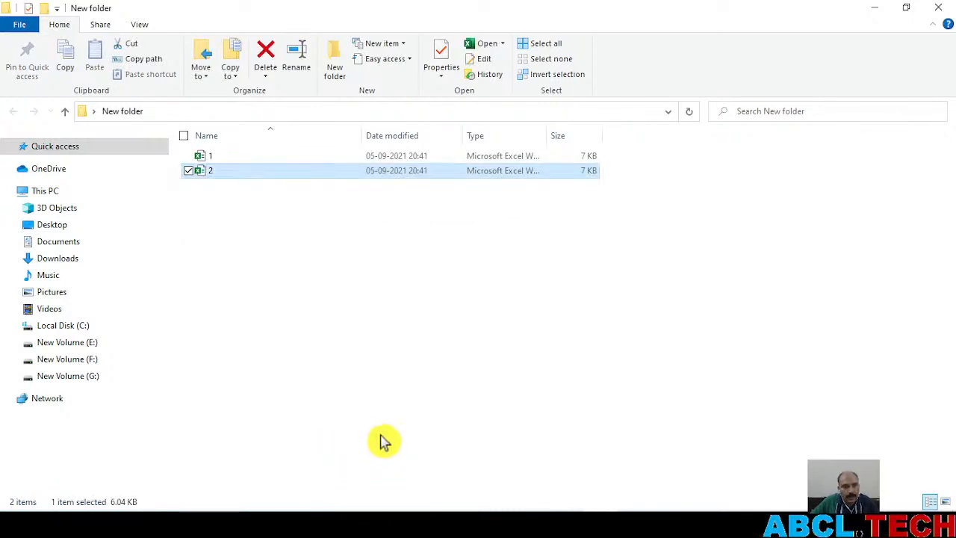
# Add a third Microsoft Excel Worksheet to New folder and name it total
pyautogui.rightClick(316, 374)
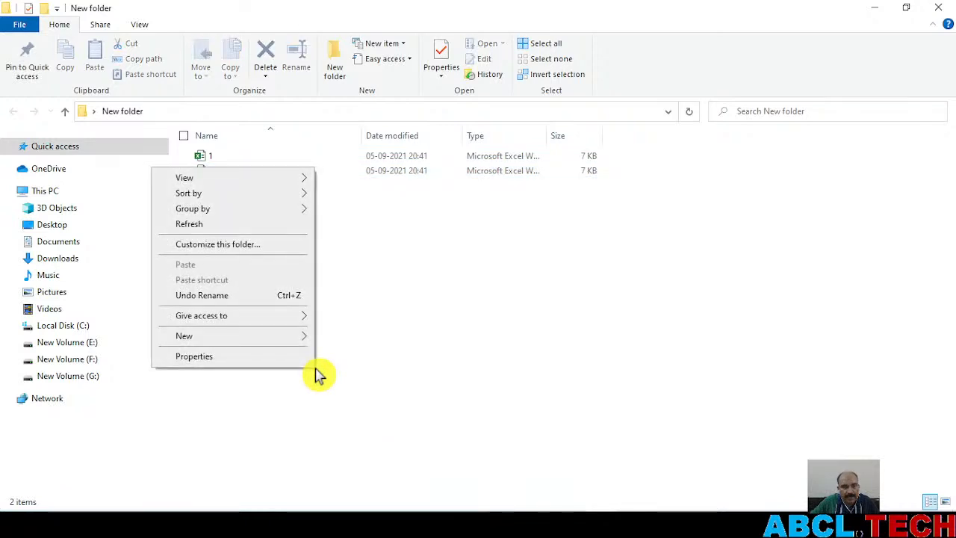
pyautogui.moveTo(303, 335)
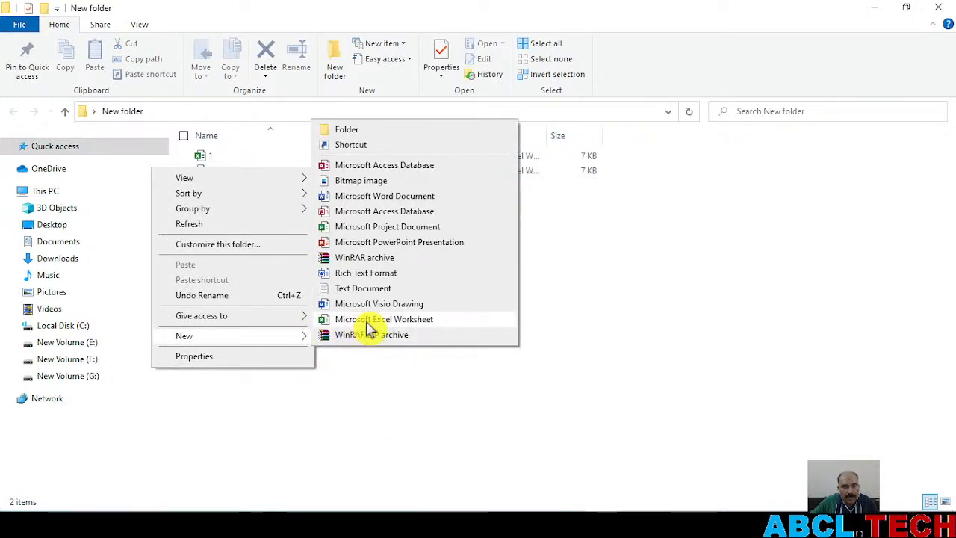
pyautogui.click(370, 323)
pyautogui.write('total')
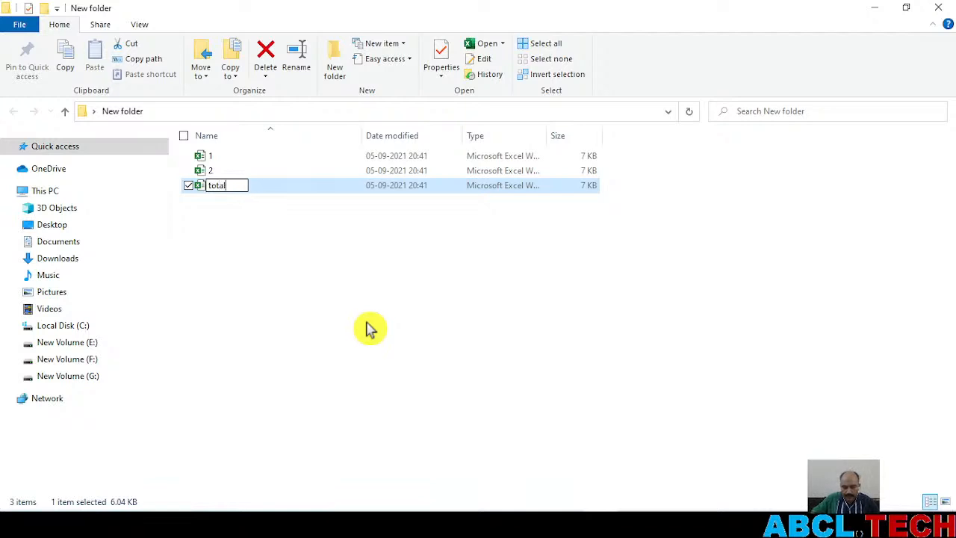
pyautogui.press('Return')
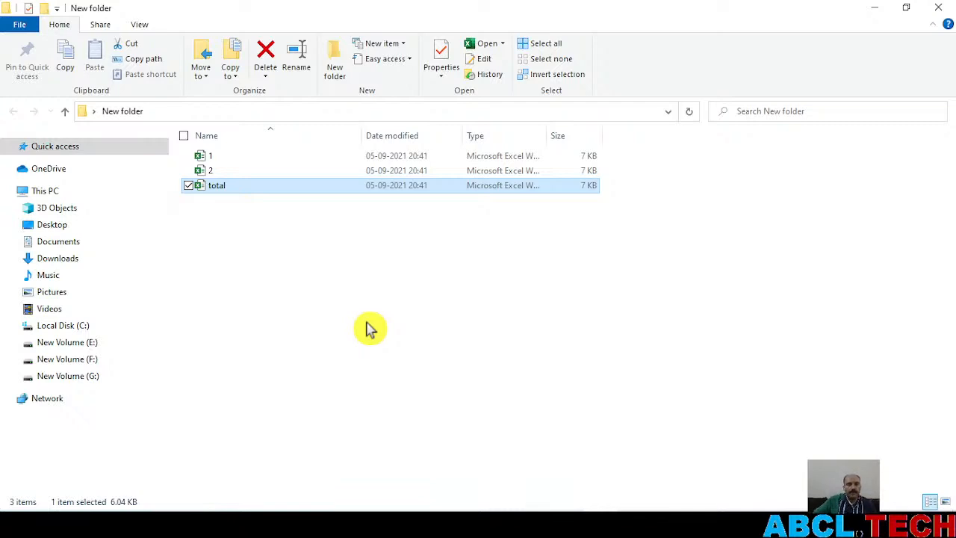
# Select the files 1, 2 and total in New folder and open them all together in Excel
pyautogui.click(282, 293)
pyautogui.moveTo(331, 275); pyautogui.dragTo(192, 154)
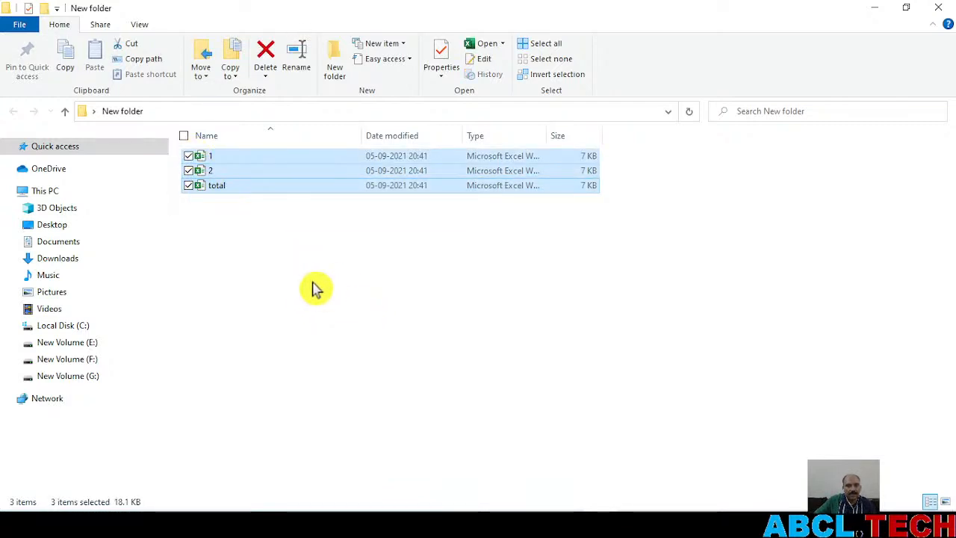
pyautogui.press('Return')
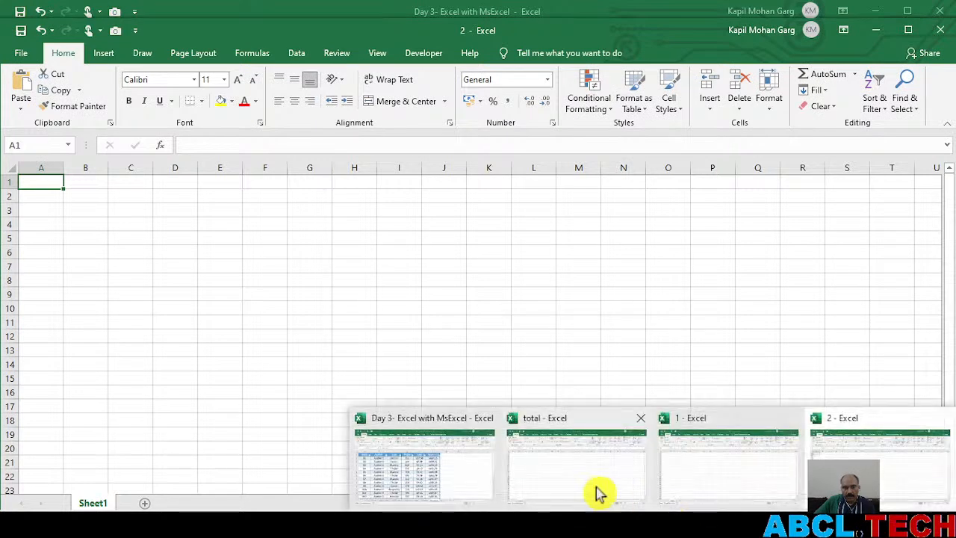
# Close the Day 3- Excel with MsExcel workbook without saving its changes
pyautogui.click(486, 445)
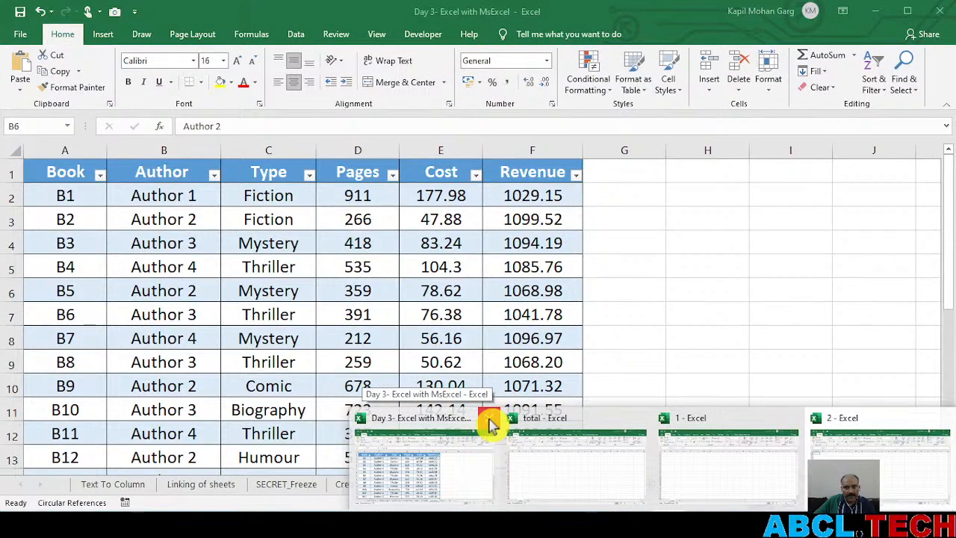
pyautogui.click(490, 423)
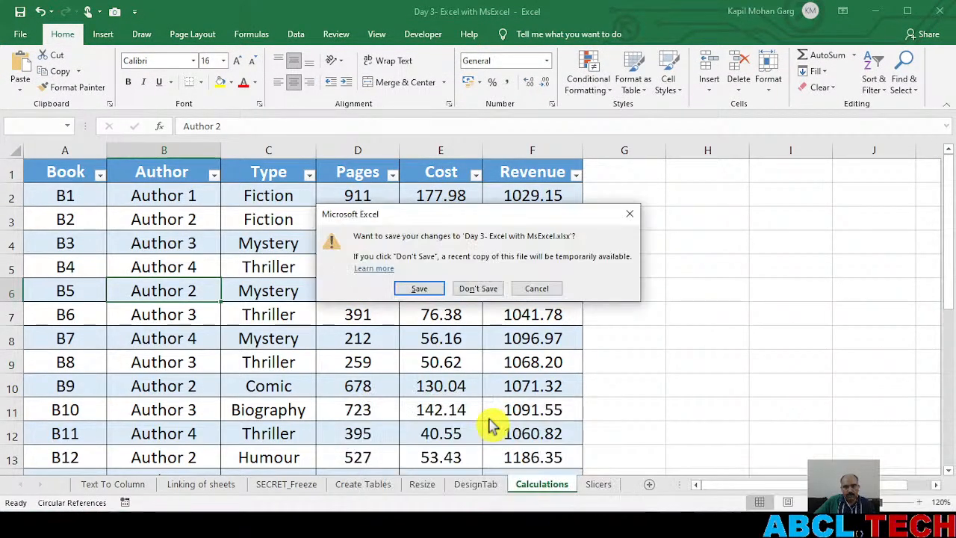
pyautogui.click(480, 289)
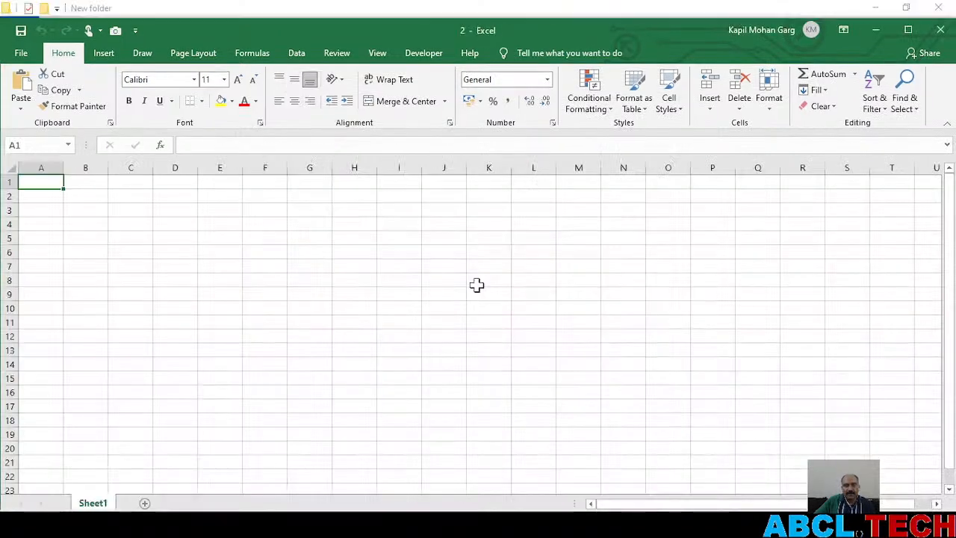
# Select cell Q7 in workbook 2 and maximize the windows of the total, 1 and 2 workbooks
pyautogui.click(649, 393)
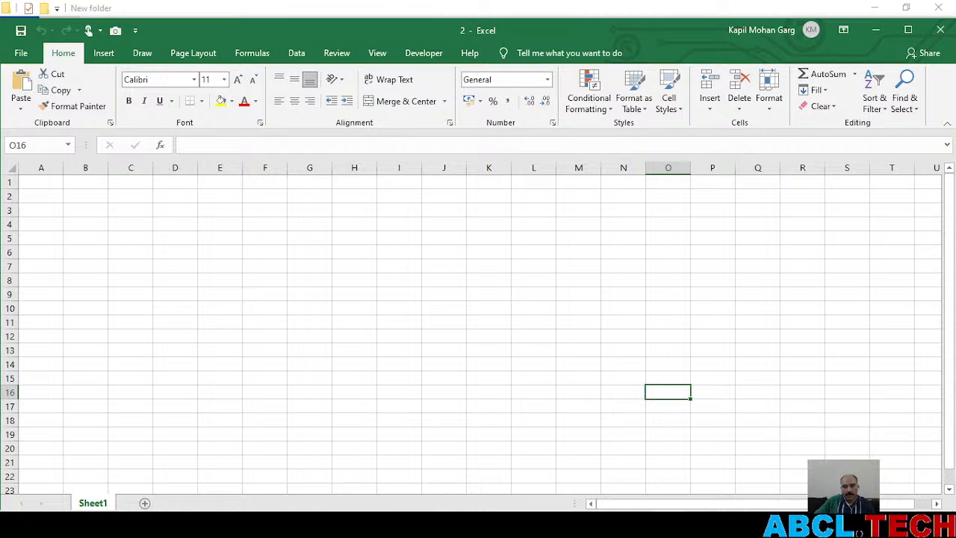
pyautogui.click(758, 264)
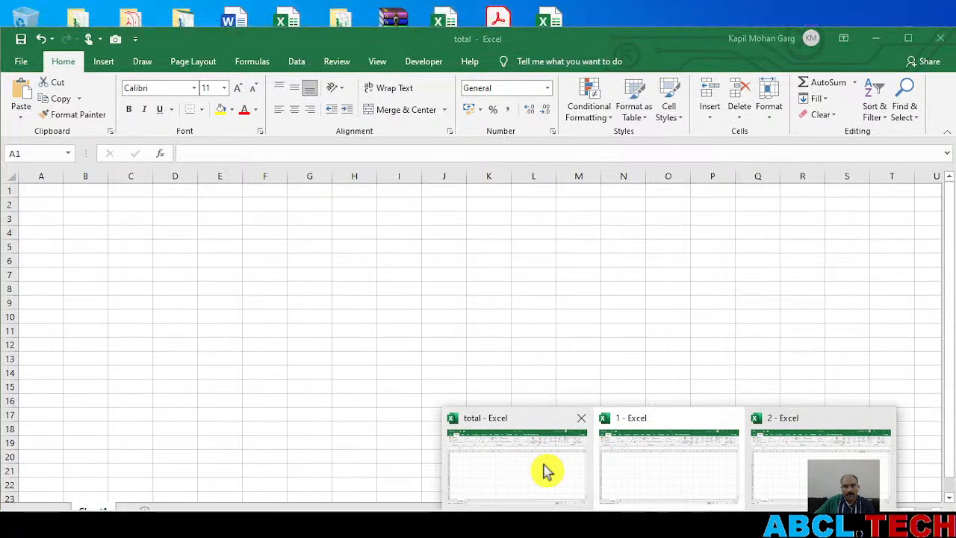
pyautogui.click(545, 470)
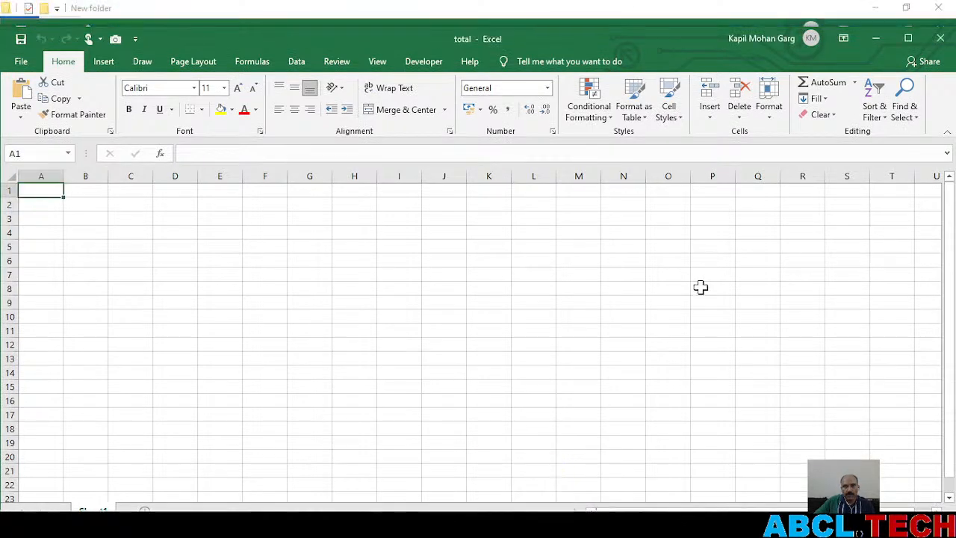
pyautogui.click(907, 38)
pyautogui.moveTo(661, 523)
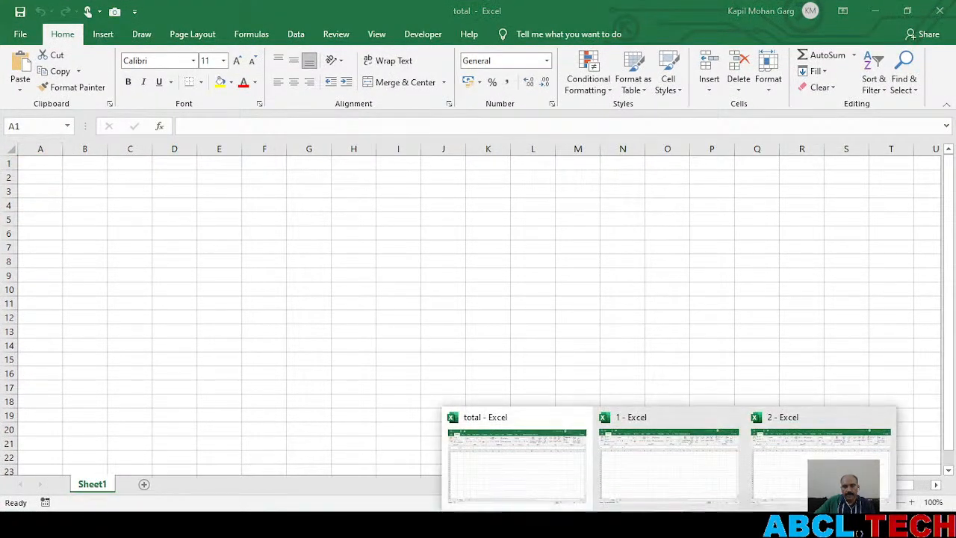
pyautogui.click(694, 470)
pyautogui.click(908, 29)
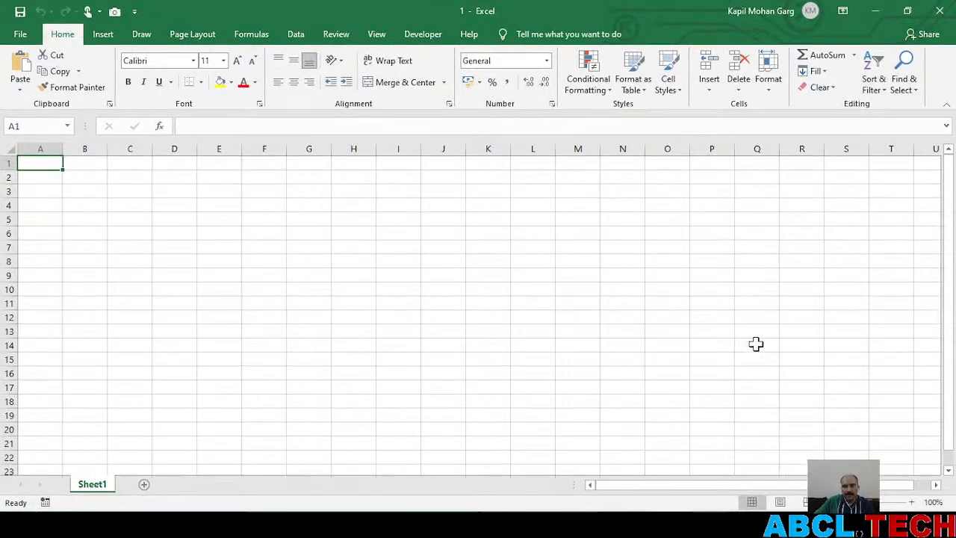
pyautogui.moveTo(681, 516)
pyautogui.click(797, 465)
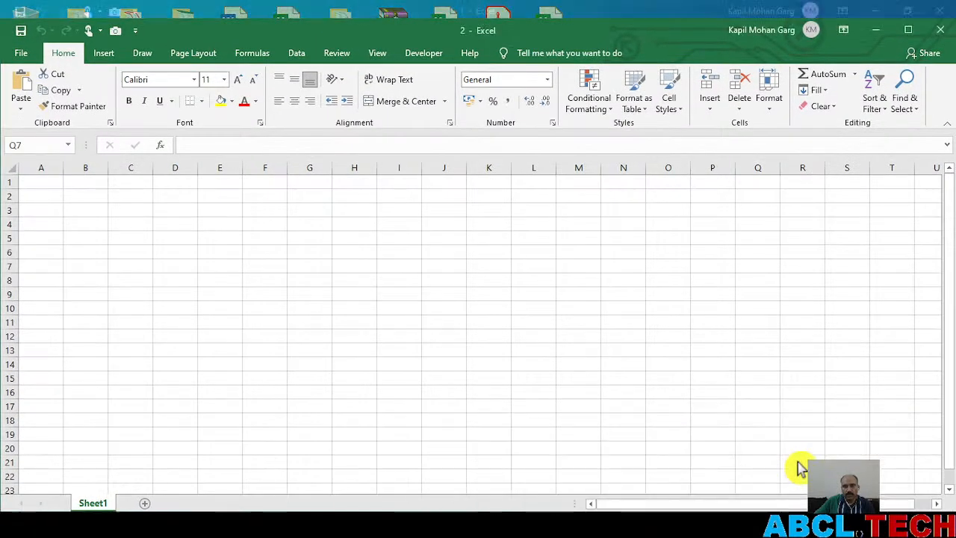
pyautogui.click(909, 30)
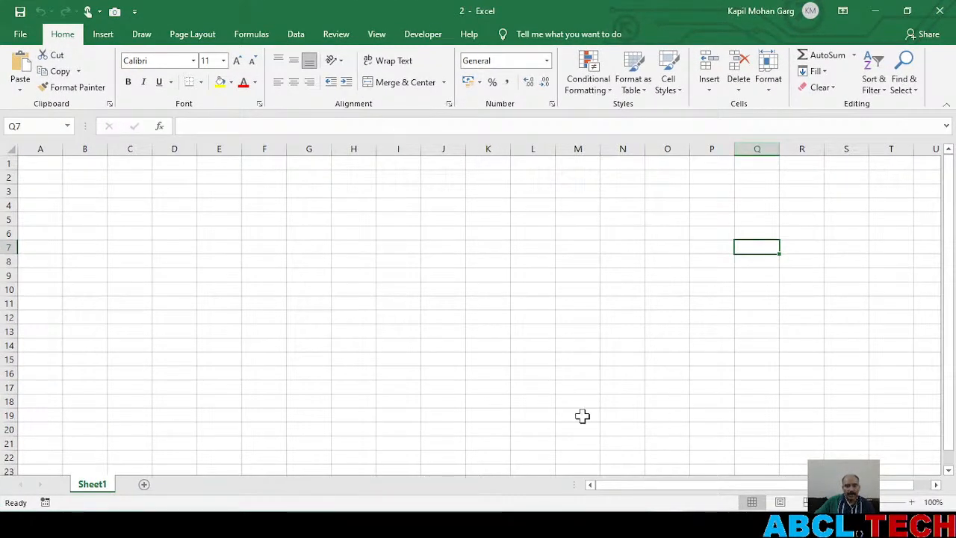
# Switch to New folder in File Explorer, create another Excel worksheet with the default name, and delete it
pyautogui.moveTo(670, 523)
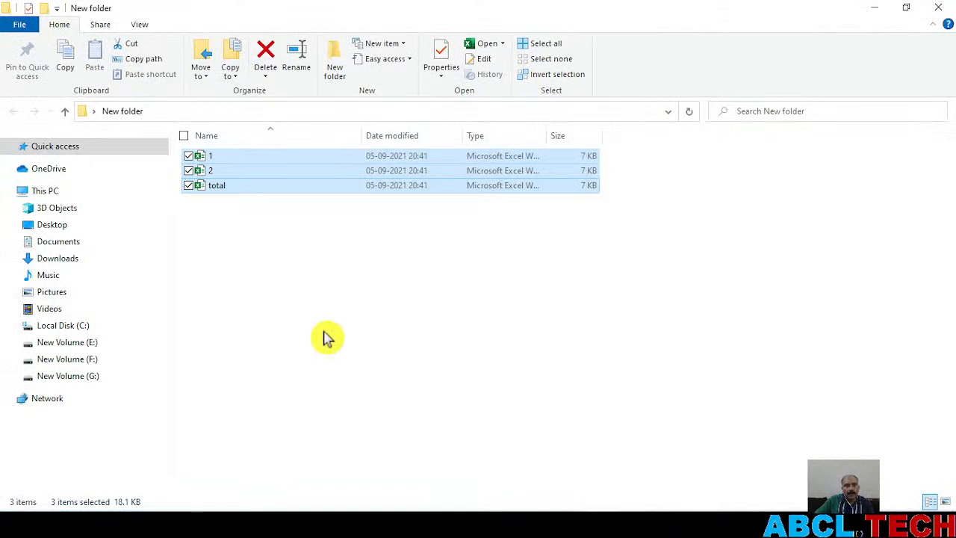
pyautogui.click(339, 345)
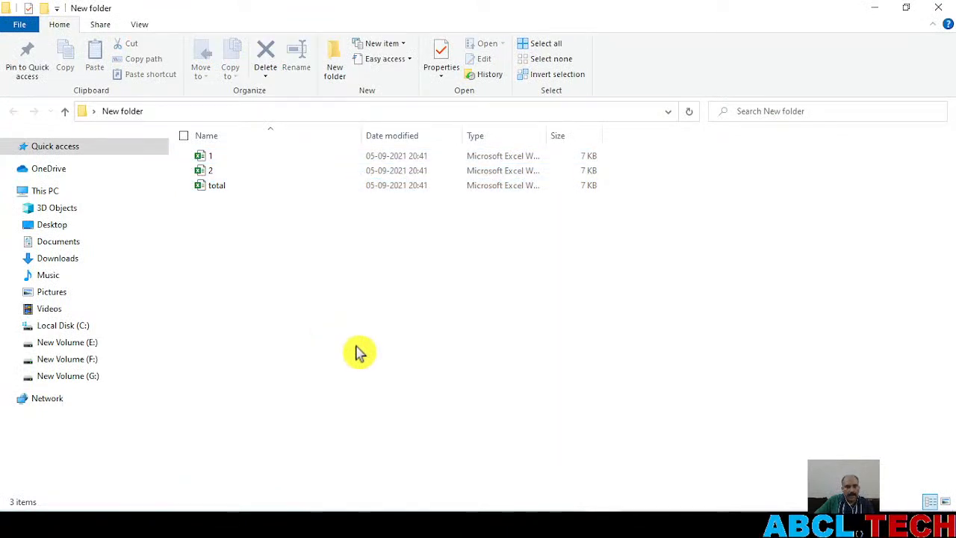
pyautogui.rightClick(396, 348)
pyautogui.moveTo(373, 315)
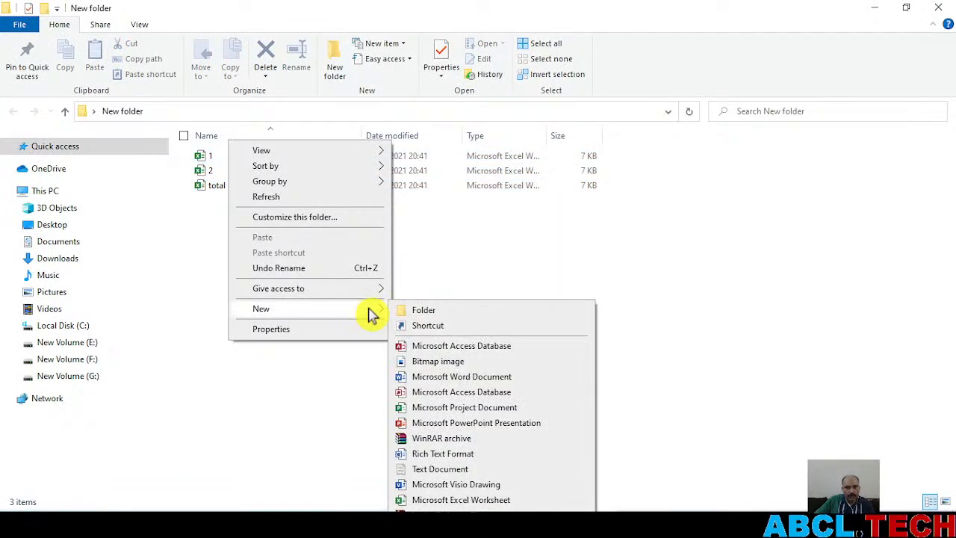
pyautogui.click(505, 500)
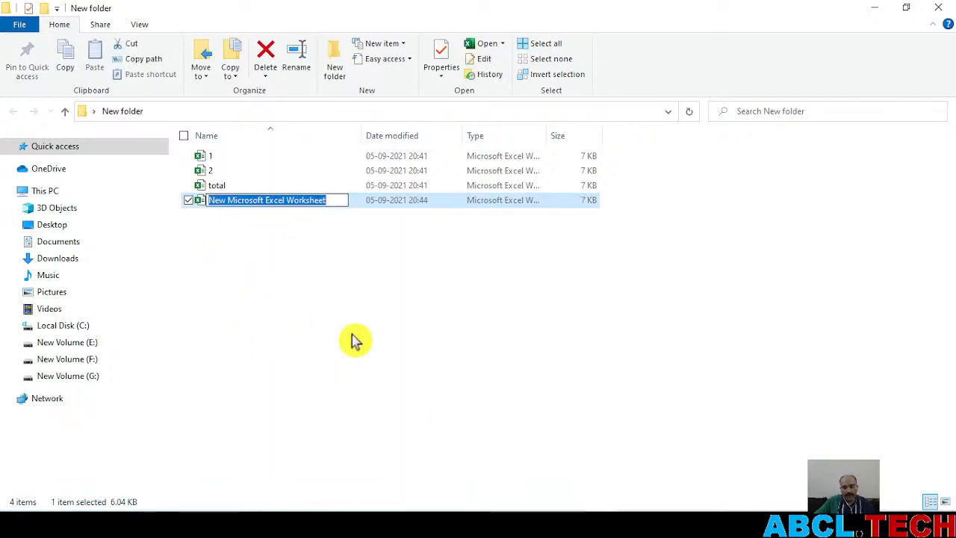
pyautogui.press('Return')
pyautogui.press('Delete')
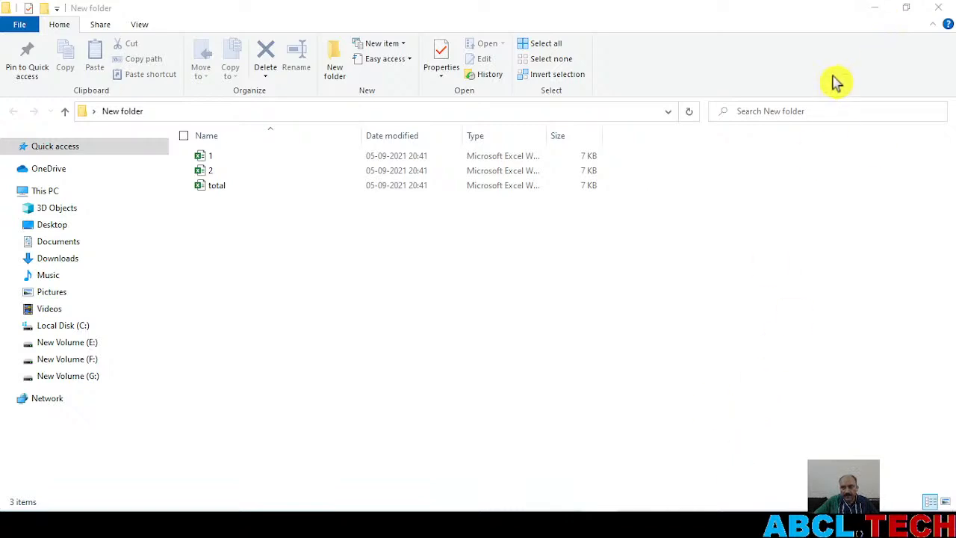
# Minimize File Explorer, switch to the total workbook and arrange all open workbook windows with the Vertical option
pyautogui.click(875, 9)
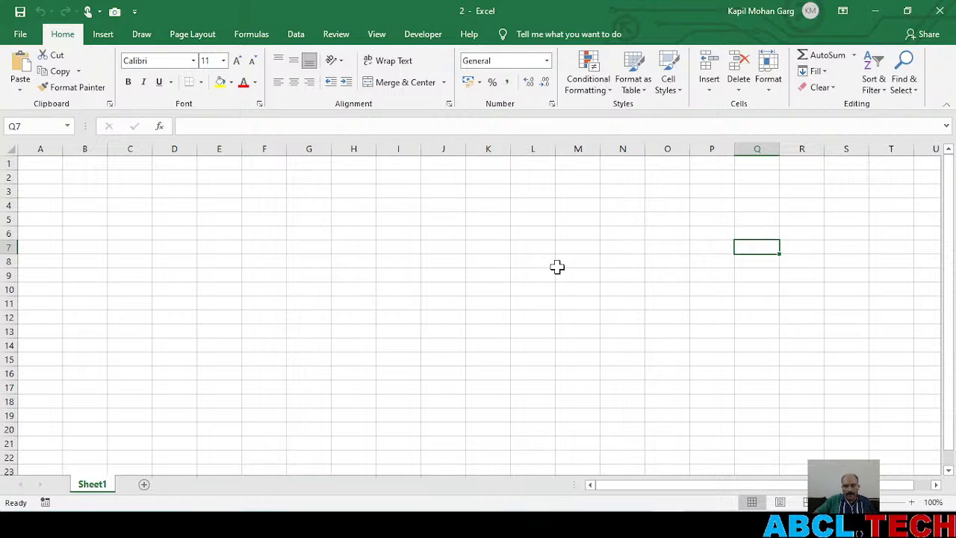
pyautogui.click(669, 523)
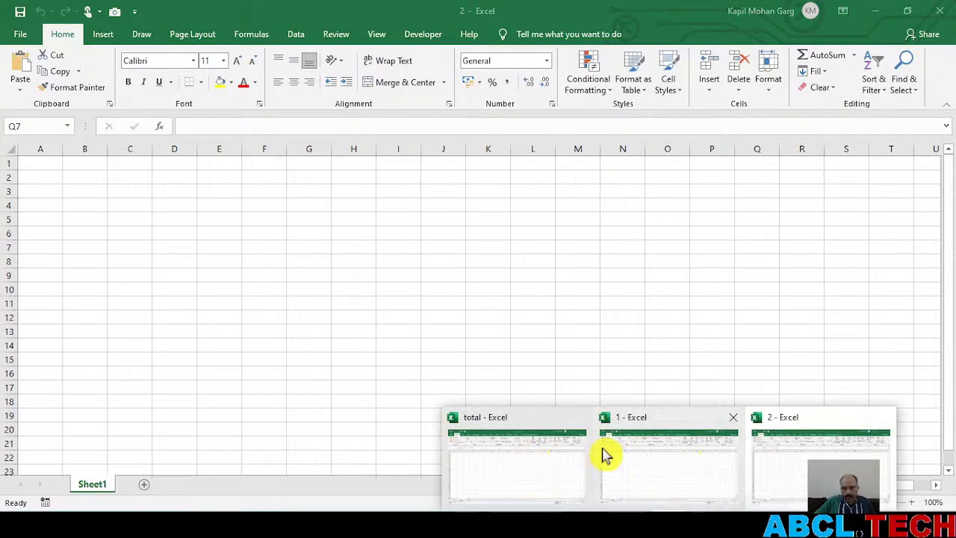
pyautogui.click(499, 452)
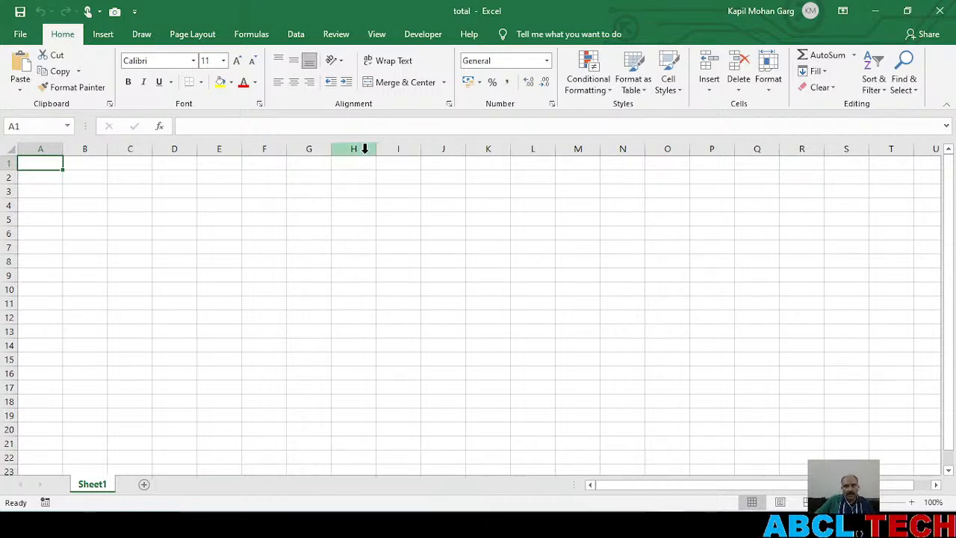
pyautogui.click(377, 34)
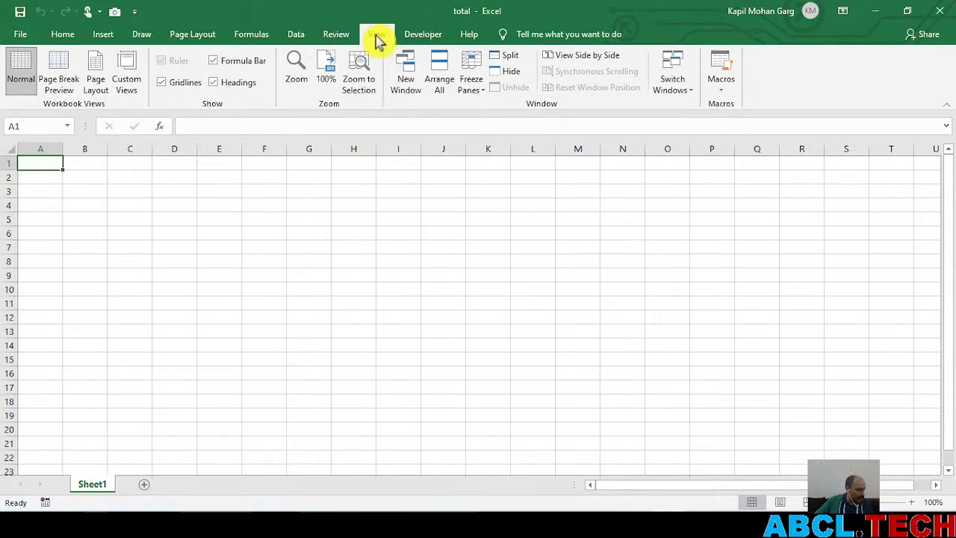
pyautogui.click(441, 80)
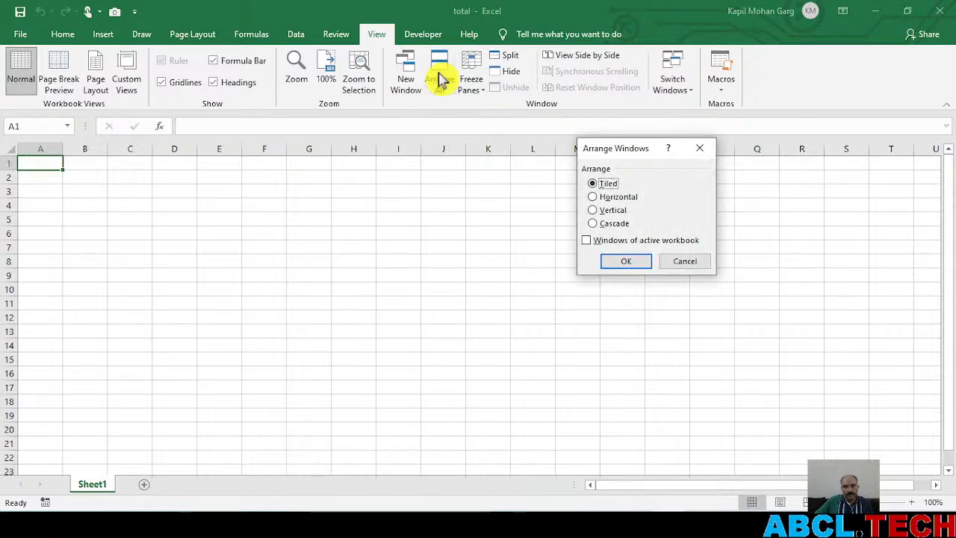
pyautogui.click(613, 213)
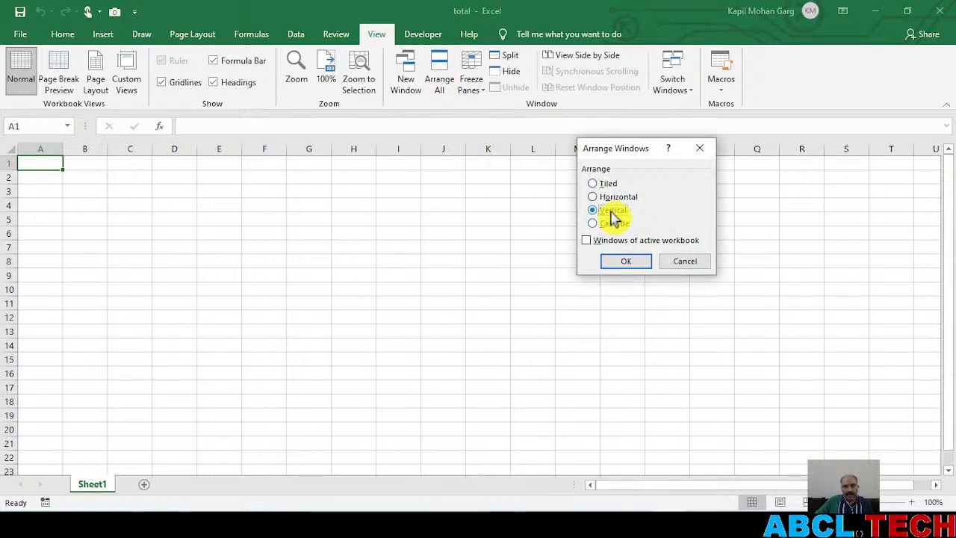
pyautogui.click(629, 263)
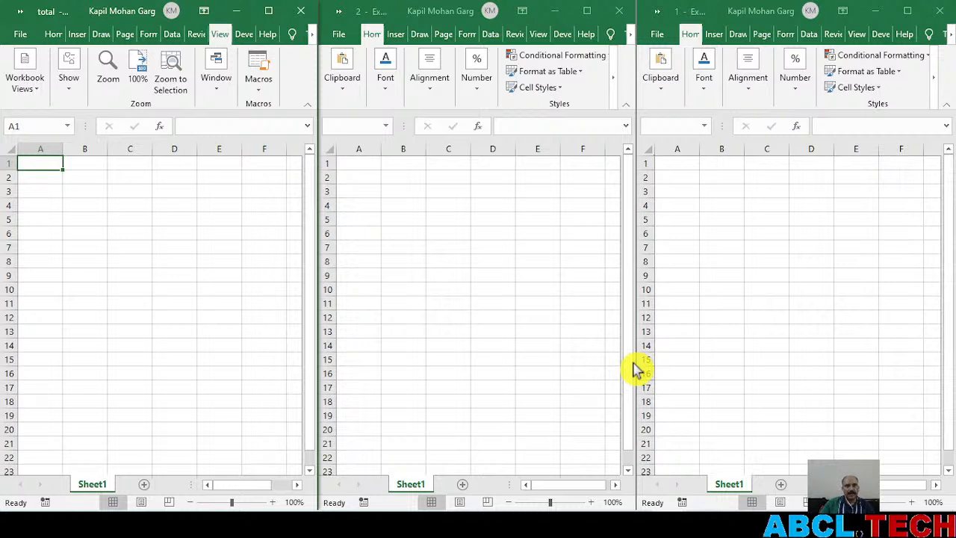
# Reopen the Arrange Windows options from the total workbook with the Vertical layout chosen
pyautogui.click(217, 91)
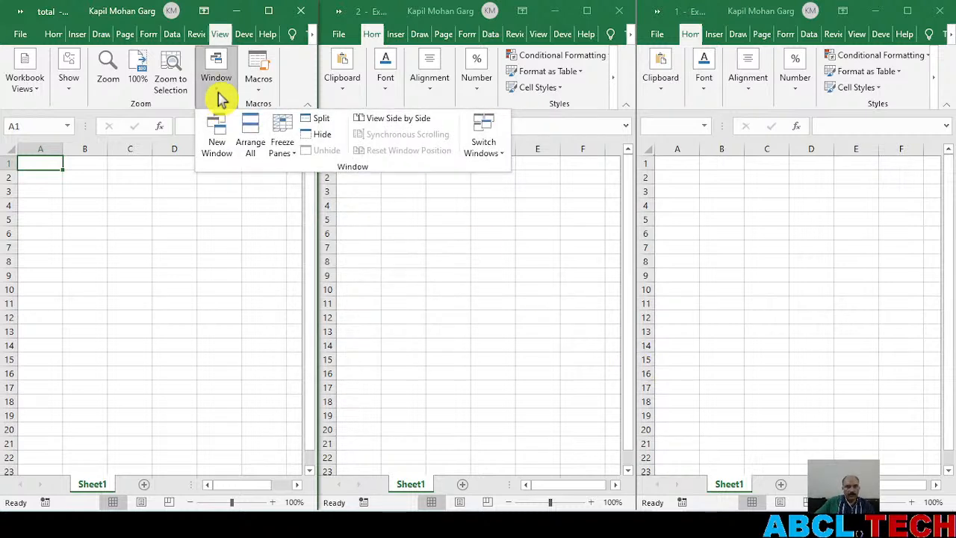
pyautogui.click(250, 138)
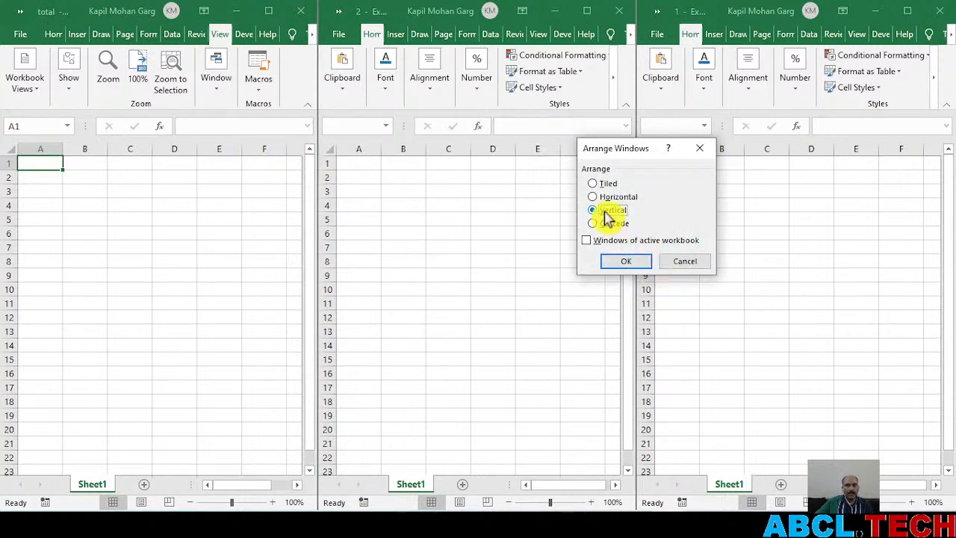
pyautogui.click(620, 268)
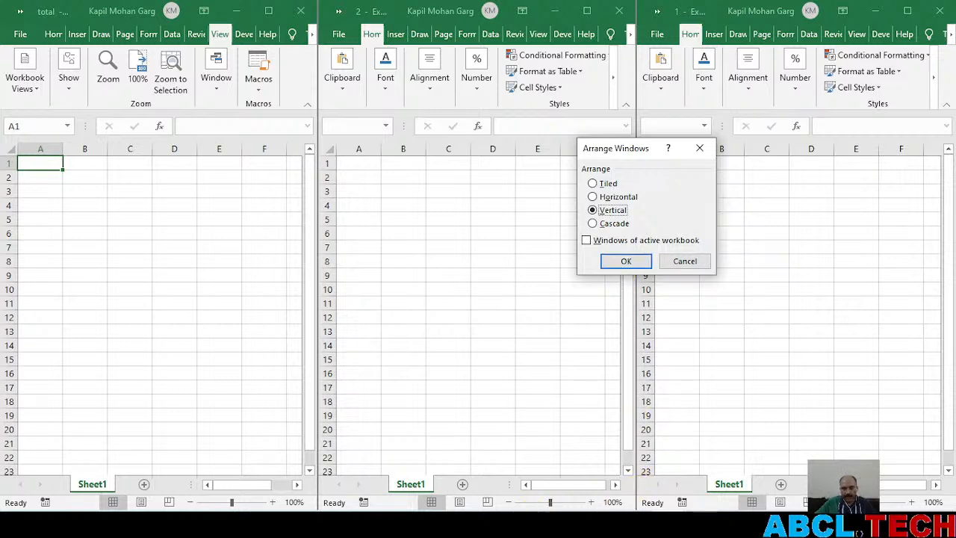
# Mute the live stream on the YouTube page in the browser and return to Excel to apply the Vertical arrangement
pyautogui.click(525, 526)
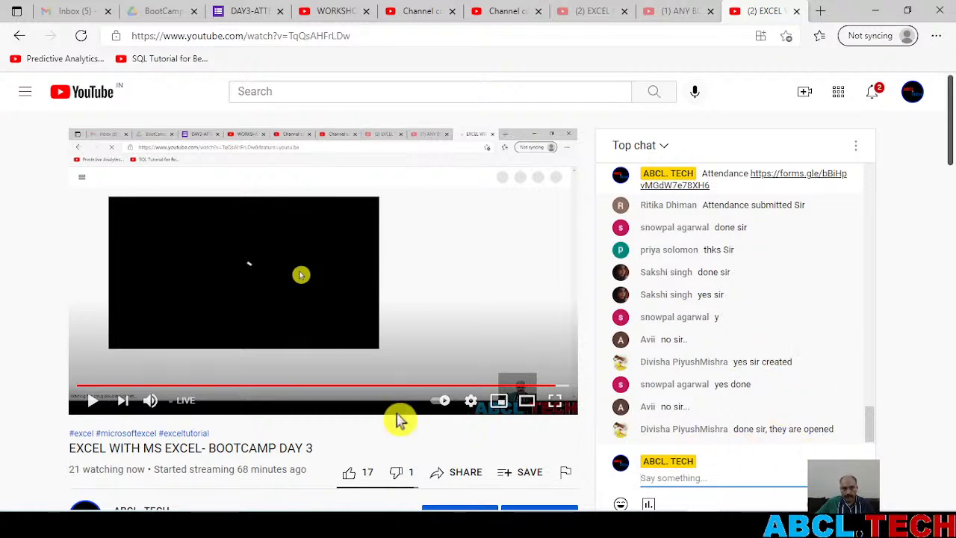
pyautogui.click(151, 401)
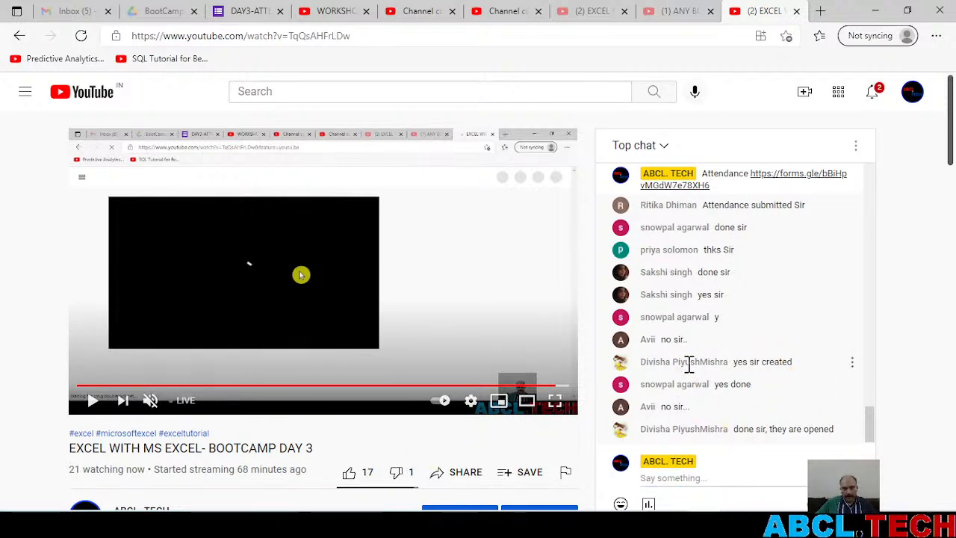
pyautogui.hotkey('alt', 'Tab')
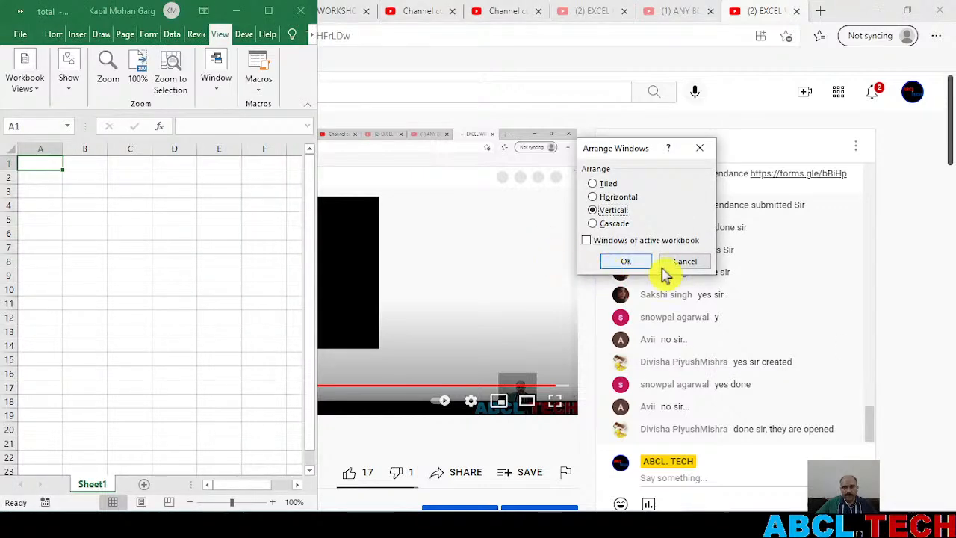
pyautogui.press('Return')
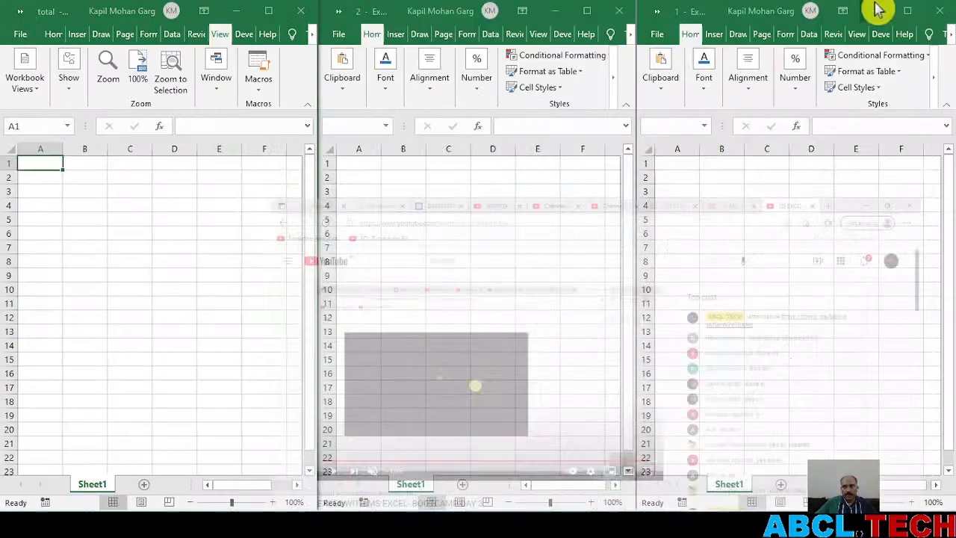
# Select cell E8 in the total workbook and activate the windows of workbooks 2 and 1 in turn
pyautogui.click(221, 263)
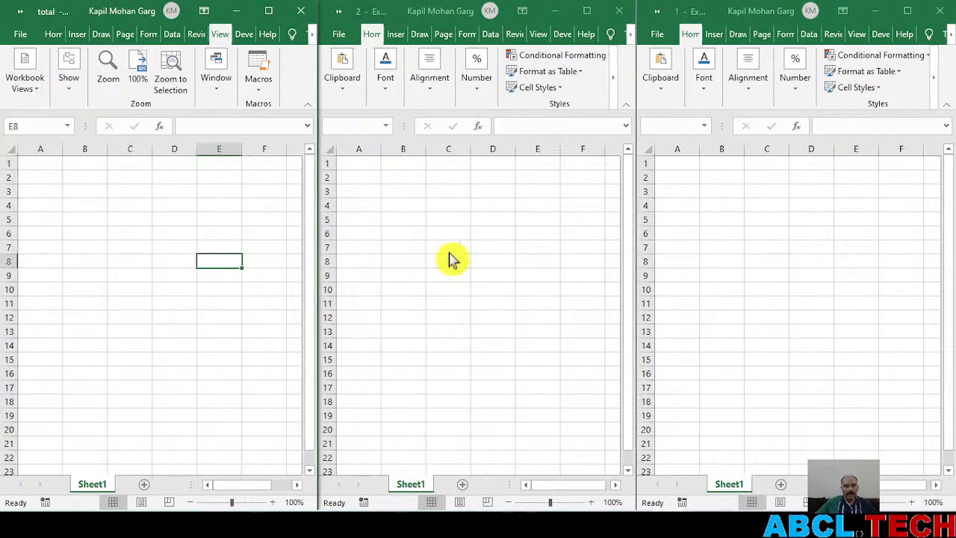
pyautogui.click(451, 259)
pyautogui.click(720, 256)
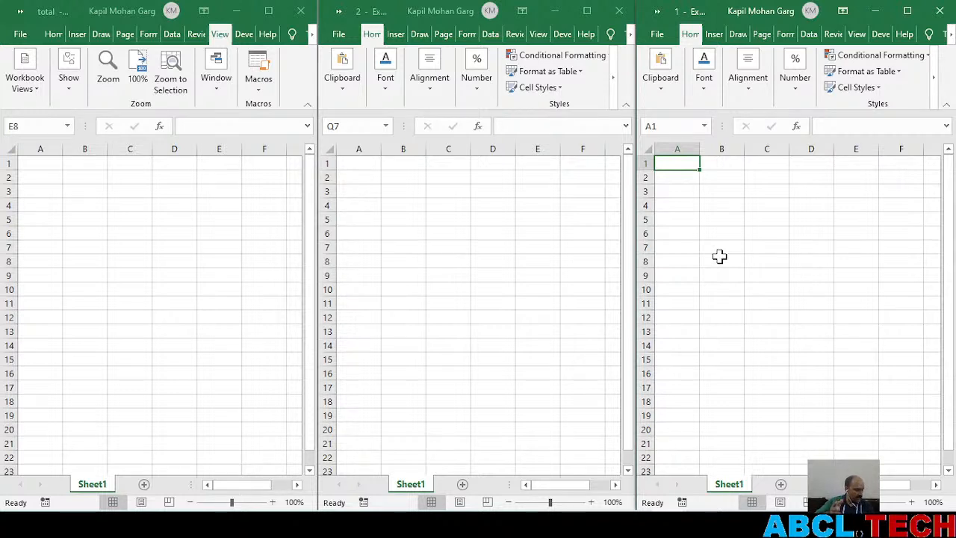
# Review the Arrange Windows options once more from the total workbook and cancel them
pyautogui.click(217, 93)
pyautogui.click(216, 92)
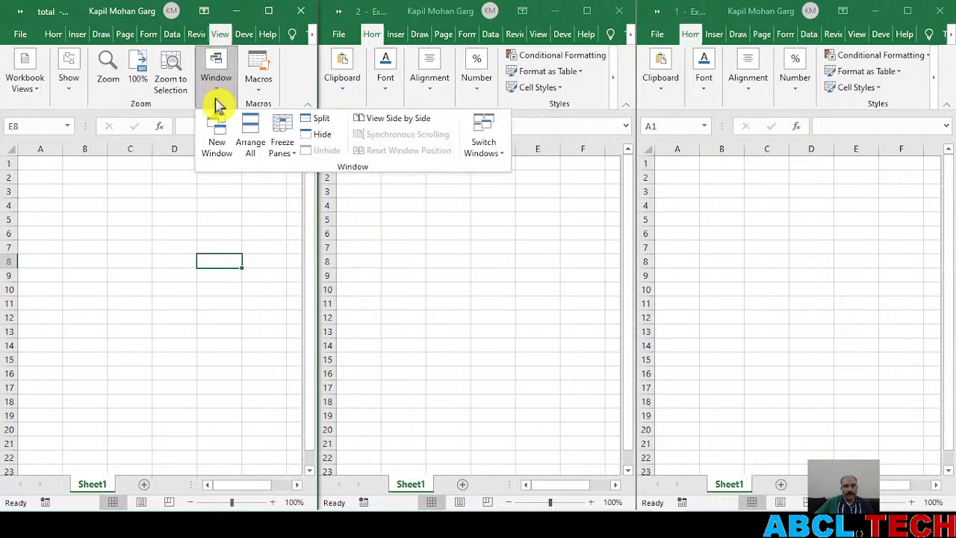
pyautogui.click(250, 144)
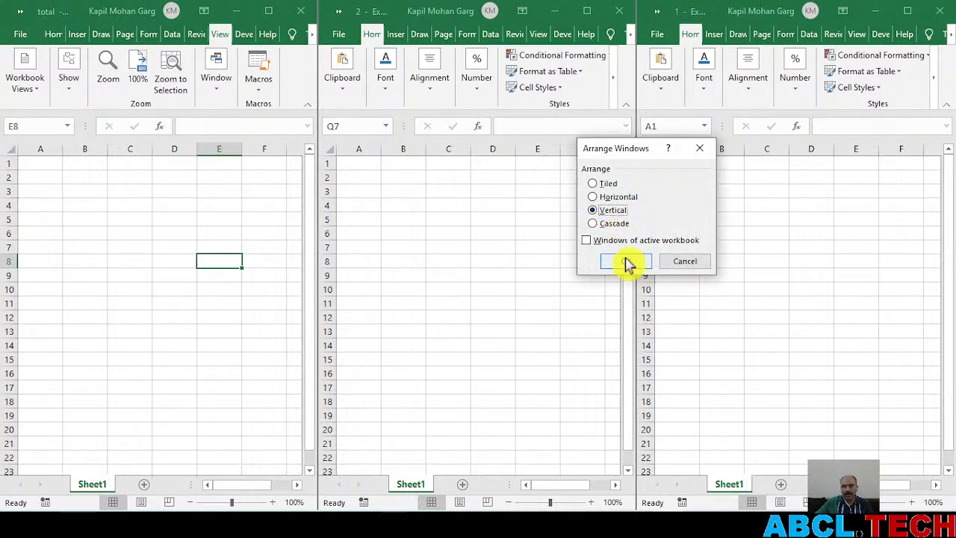
pyautogui.click(684, 263)
# Select cell E6 in the total workbook and activate workbooks 2 and 1 one after the other
pyautogui.click(220, 234)
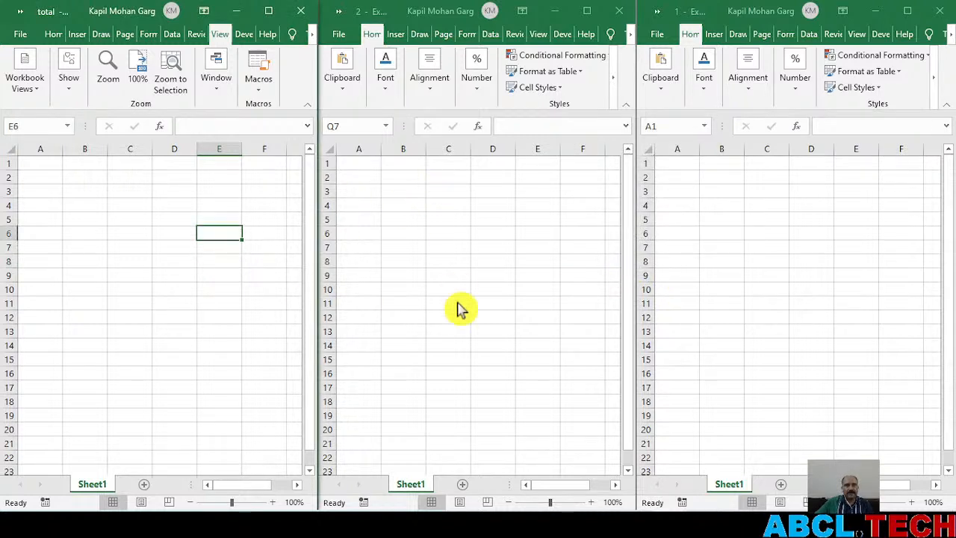
pyautogui.click(466, 290)
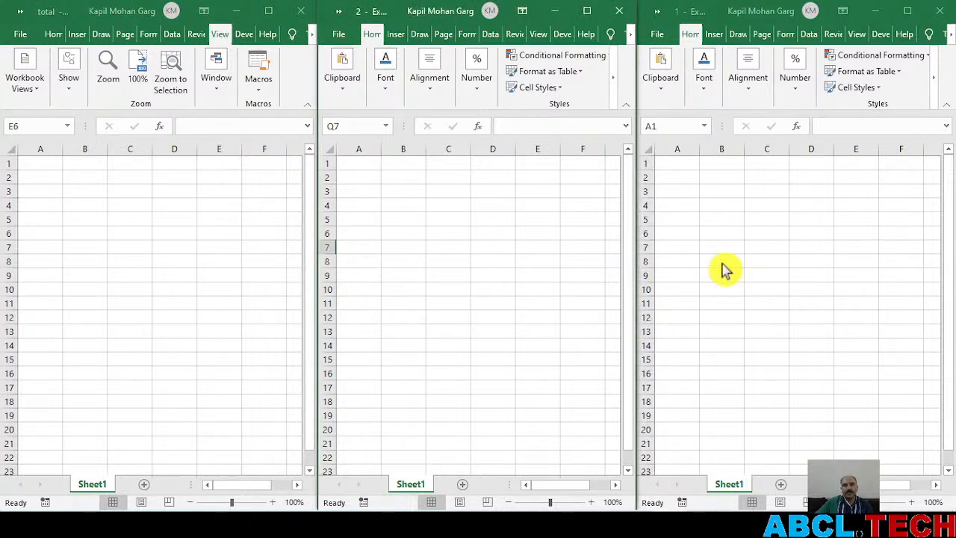
pyautogui.click(741, 287)
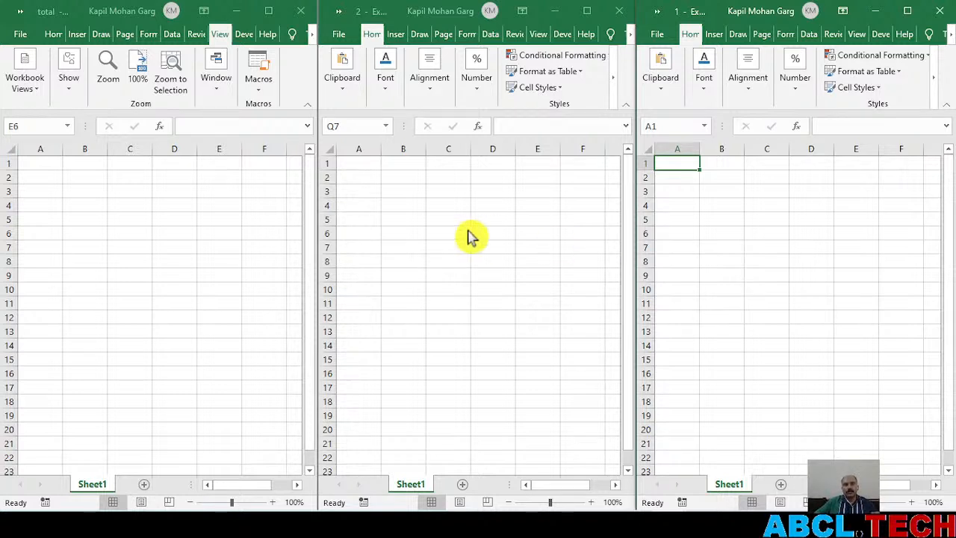
# Enter 100 in cell A1 of workbook 2
pyautogui.click(362, 167)
pyautogui.click(362, 163)
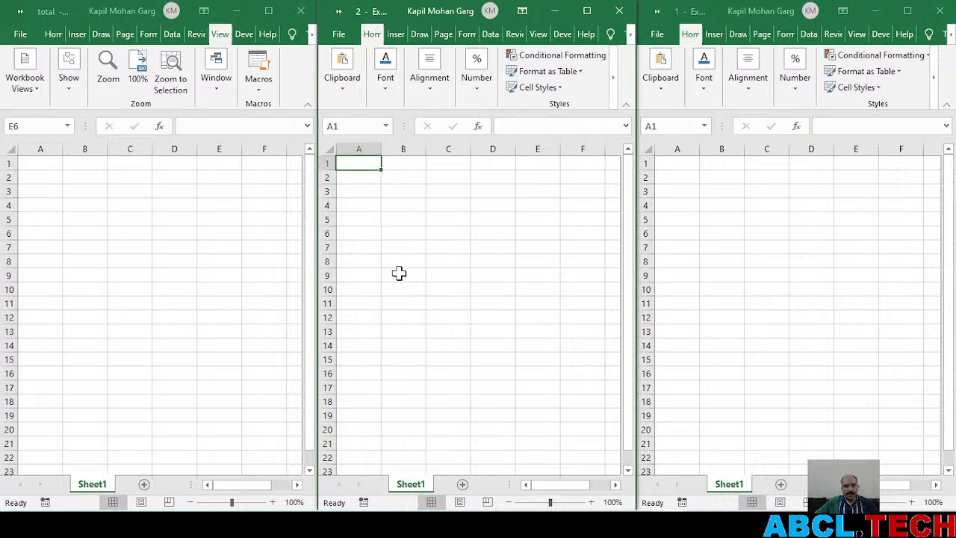
pyautogui.write('100')
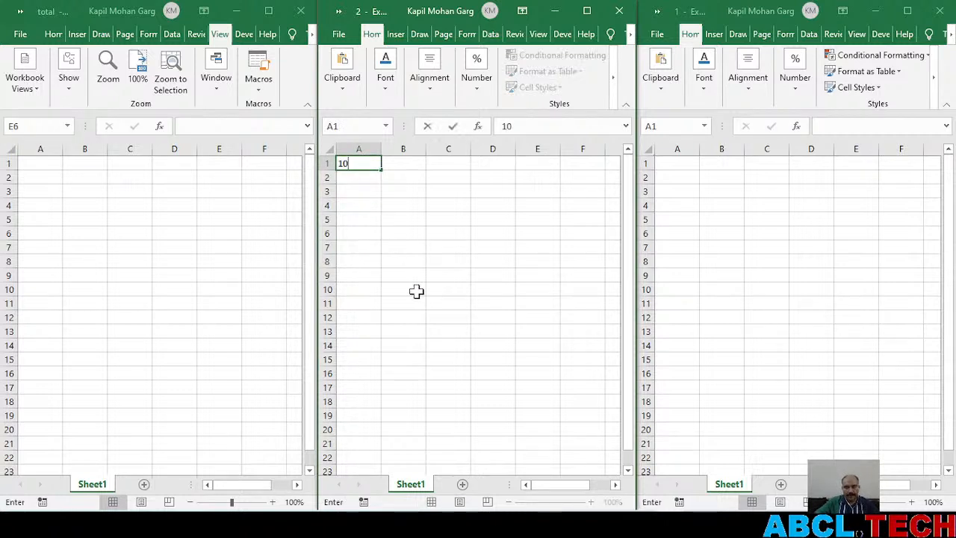
pyautogui.click(451, 222)
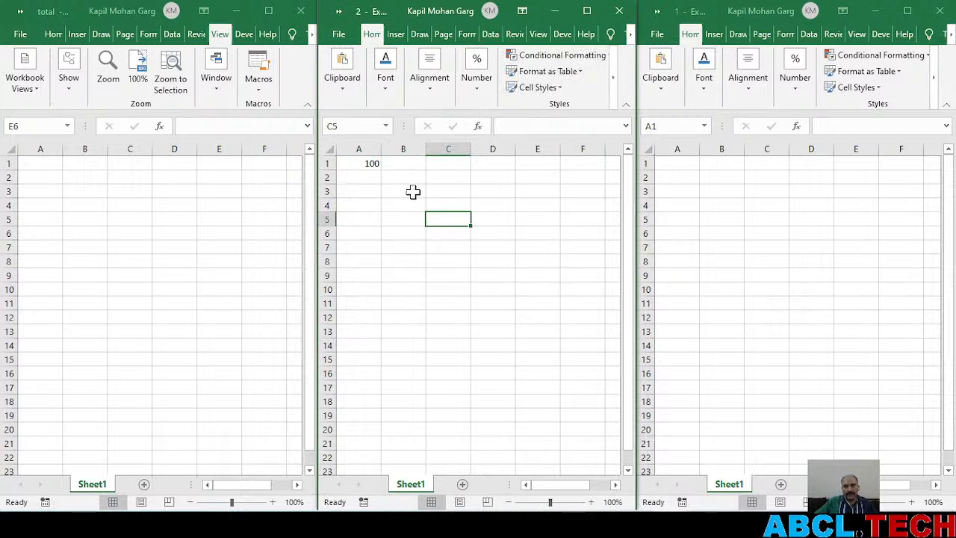
# Enter 2000 in cell A1 of workbook 1
pyautogui.click(677, 163)
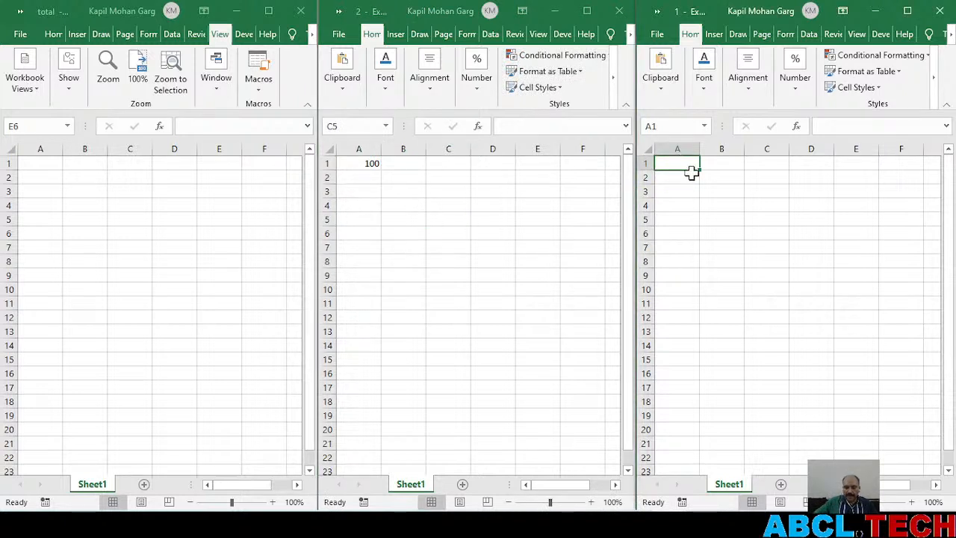
pyautogui.write('2000')
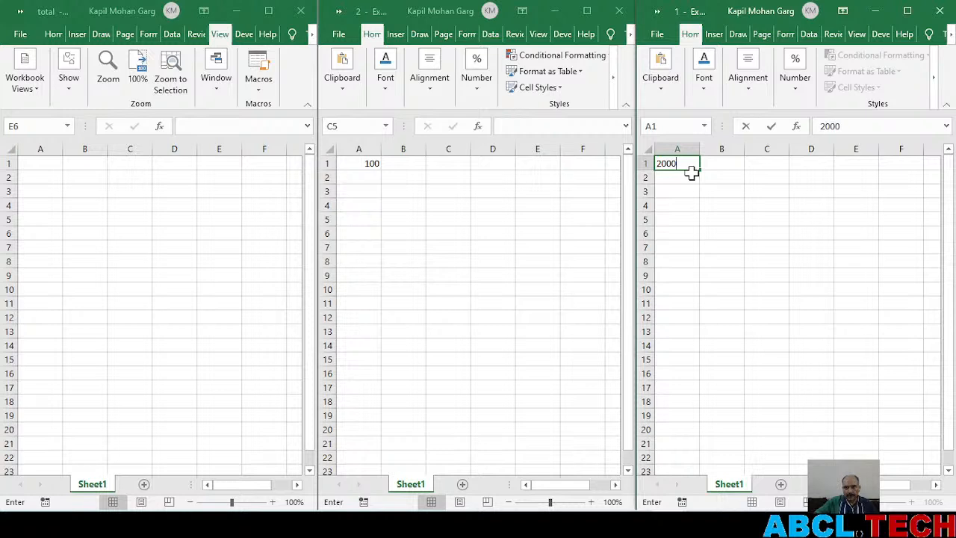
pyautogui.press('Return')
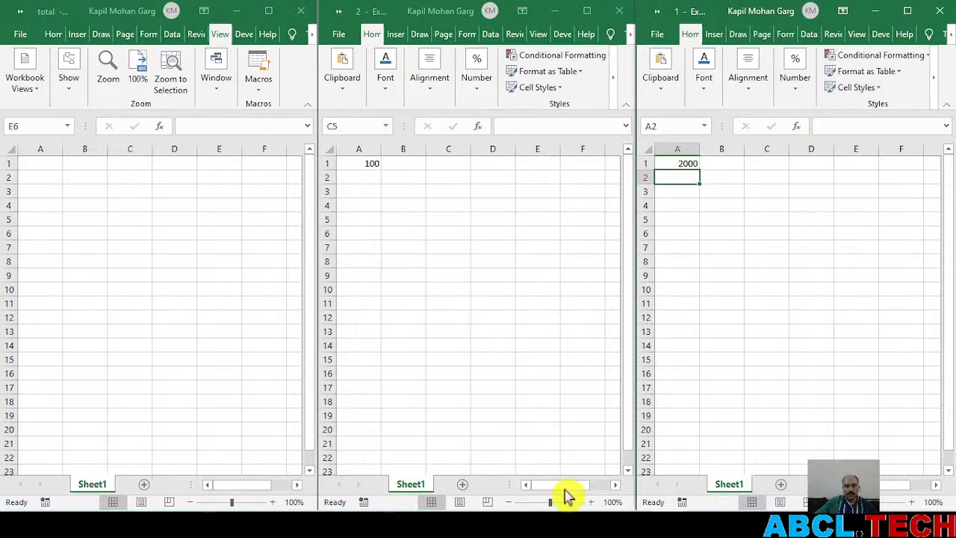
# Increase the sheet magnification of workbook 2 to 170%
pyautogui.click(604, 503)
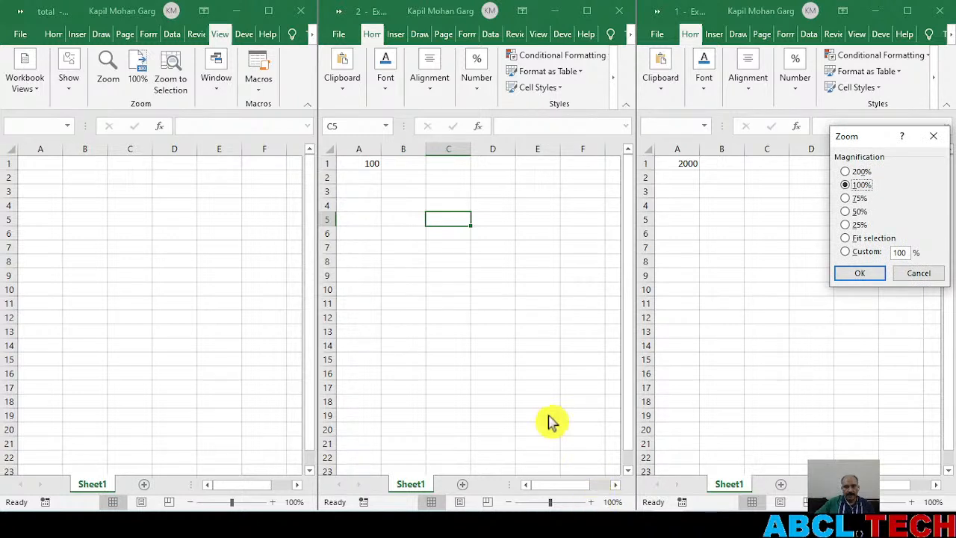
pyautogui.click(925, 275)
pyautogui.click(593, 503)
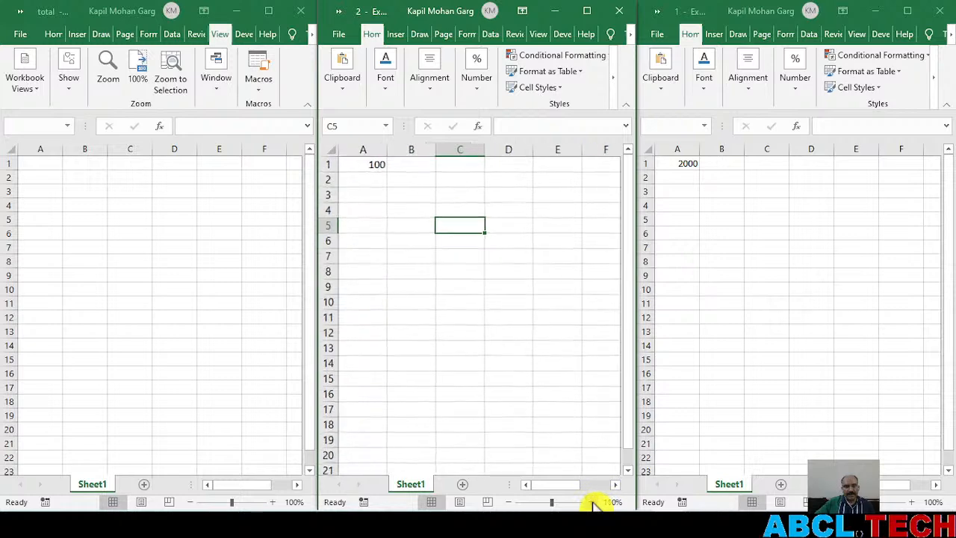
pyautogui.click(593, 503)
pyautogui.click(593, 503)
pyautogui.click(591, 503)
pyautogui.click(591, 503)
pyautogui.click(591, 503)
pyautogui.click(591, 503)
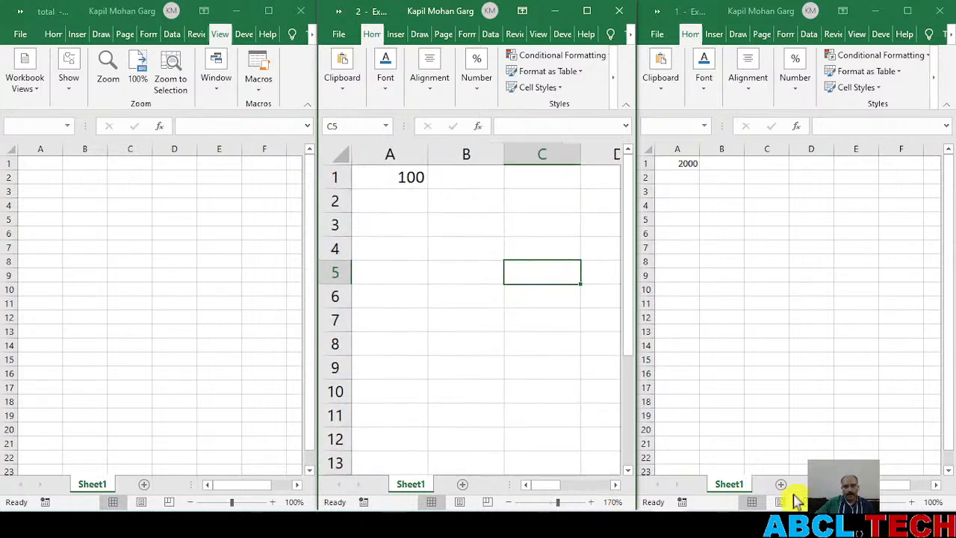
# Increase the sheet magnification of workbook 1 to 190%
pyautogui.click(912, 502)
pyautogui.click(912, 502)
pyautogui.click(912, 502)
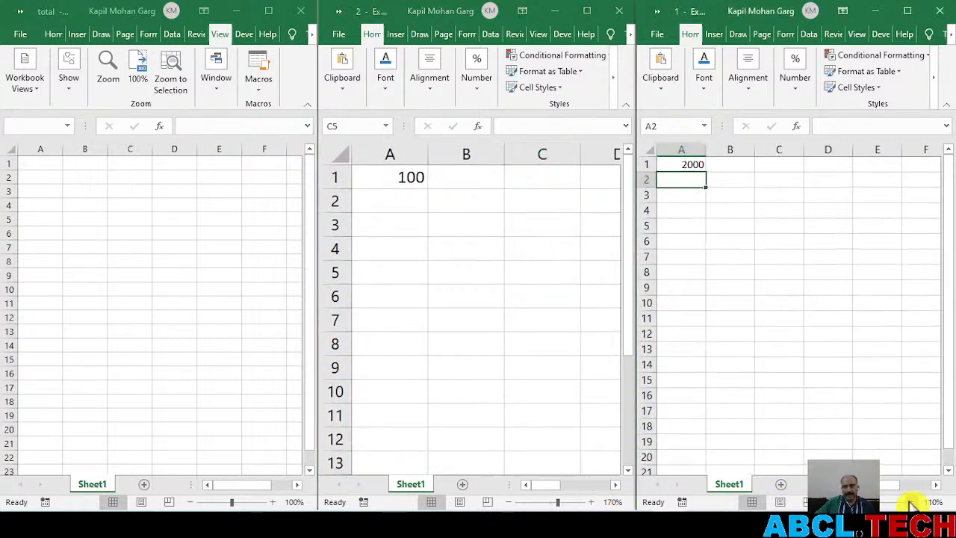
pyautogui.click(911, 502)
pyautogui.click(912, 502)
pyautogui.click(912, 503)
pyautogui.click(911, 502)
pyautogui.click(911, 502)
pyautogui.click(911, 502)
pyautogui.click(911, 502)
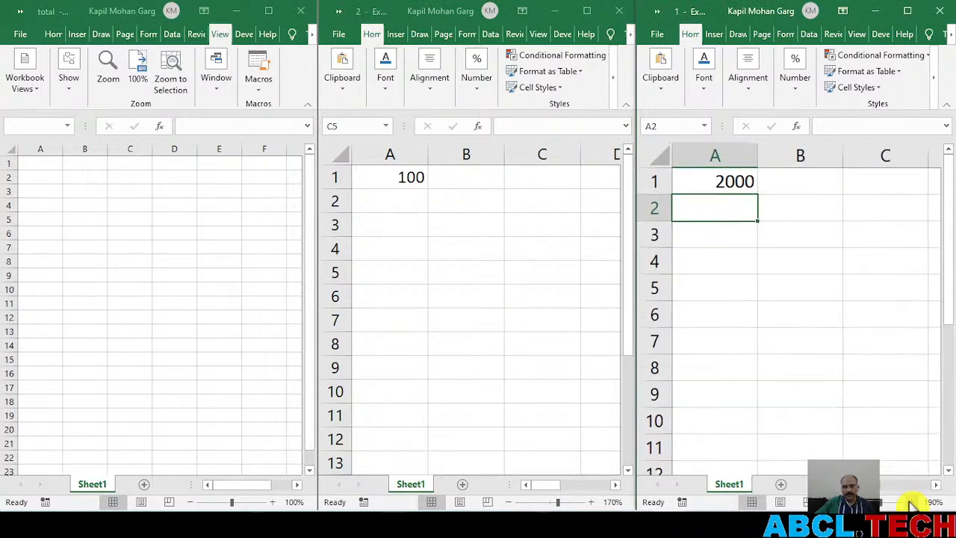
# Increase the sheet magnification of the total workbook to 170%
pyautogui.click(277, 504)
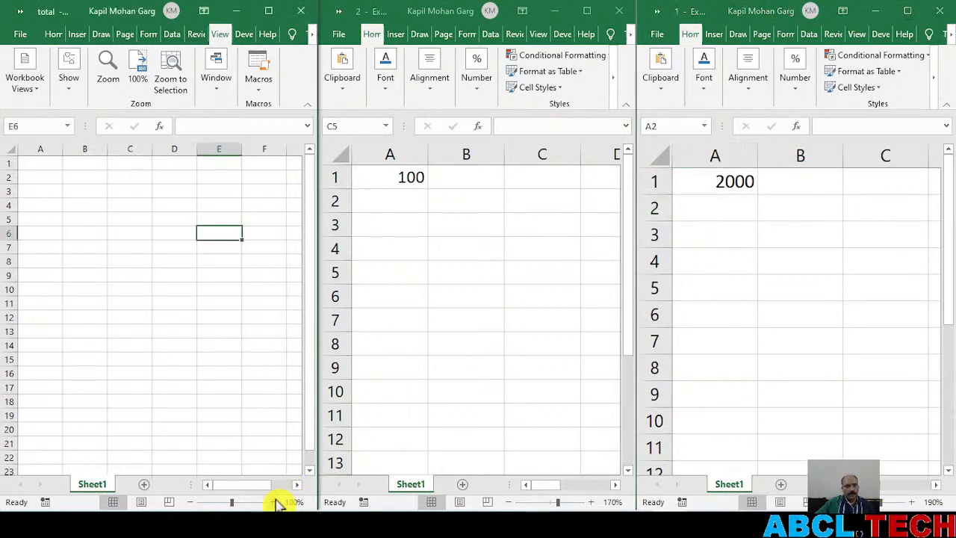
pyautogui.click(274, 502)
pyautogui.click(273, 502)
pyautogui.click(274, 502)
pyautogui.click(273, 502)
pyautogui.click(274, 502)
pyautogui.click(274, 502)
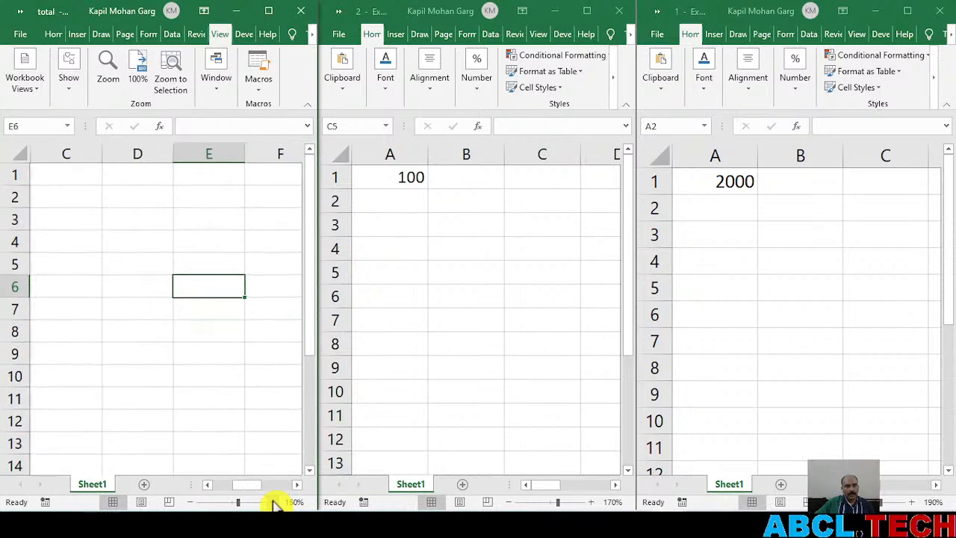
pyautogui.click(274, 502)
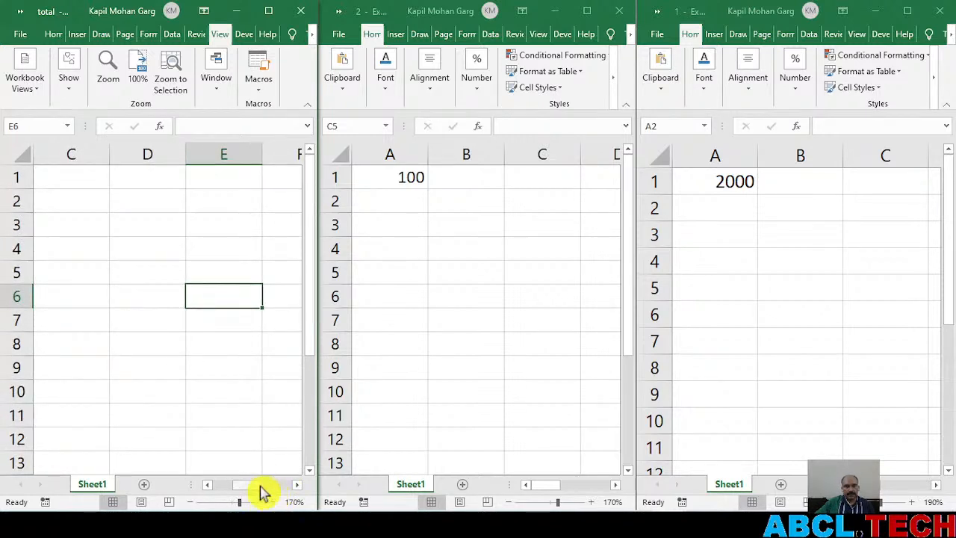
# In cell A1 of the total workbook, add cell A1 of workbook 2 and cell A1 of workbook 1 with a linked formula
pyautogui.moveTo(251, 485); pyautogui.dragTo(183, 486)
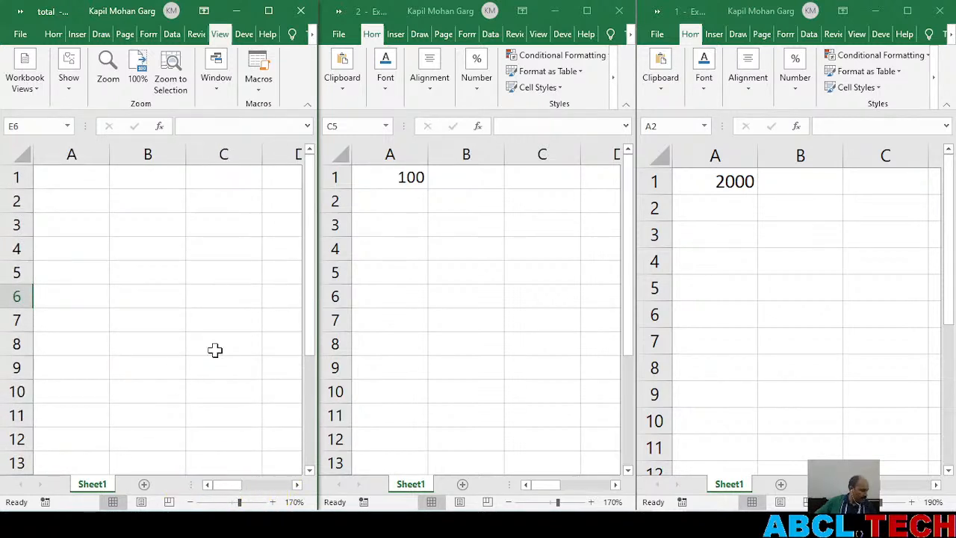
pyautogui.click(62, 172)
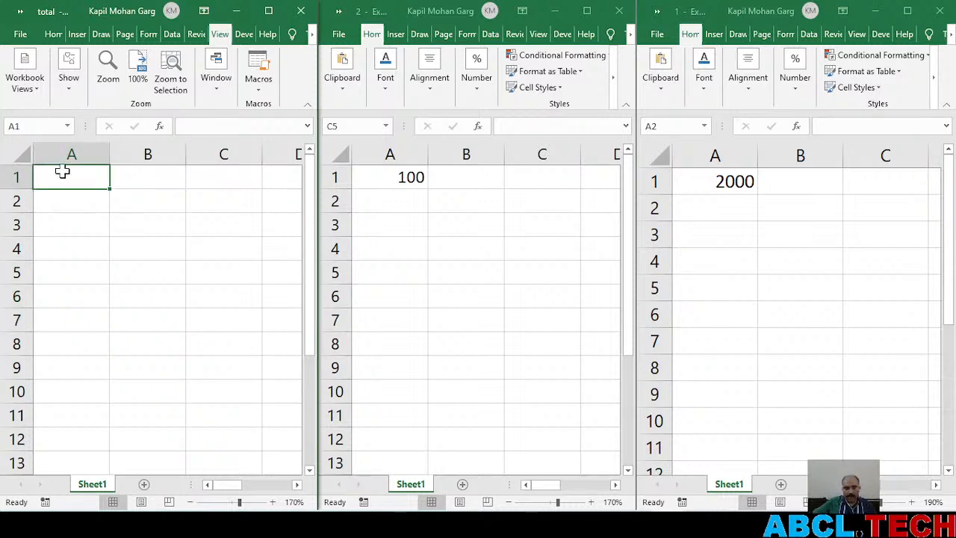
pyautogui.write('=')
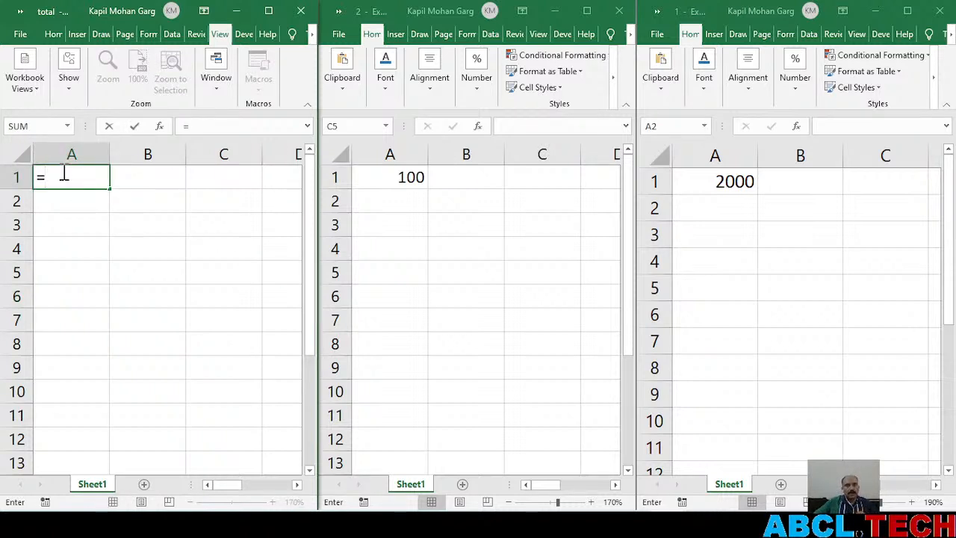
pyautogui.click(384, 172)
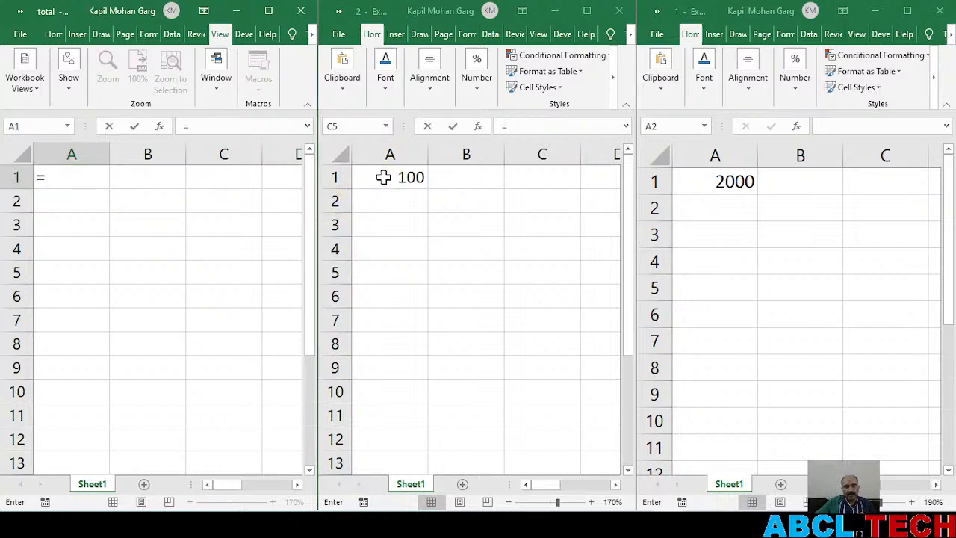
pyautogui.click(383, 178)
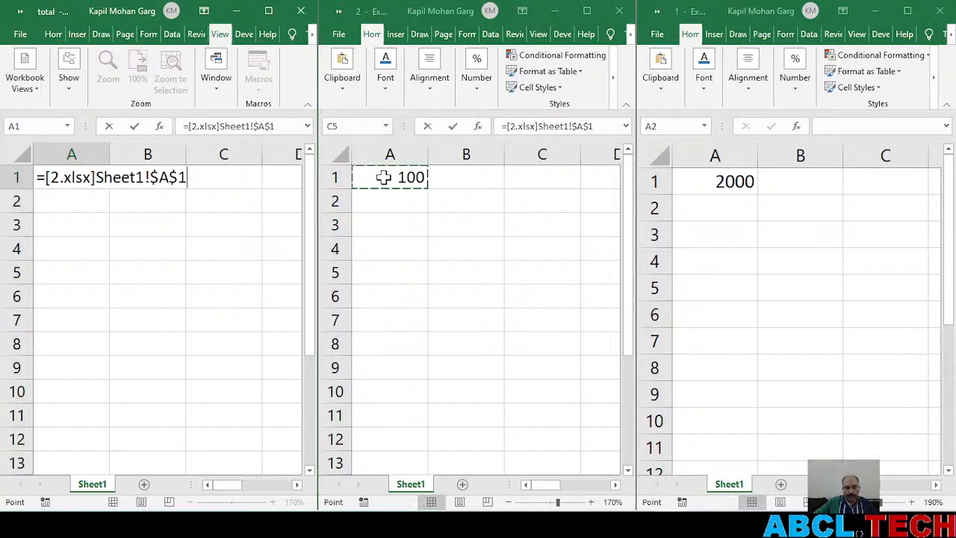
pyautogui.write('+')
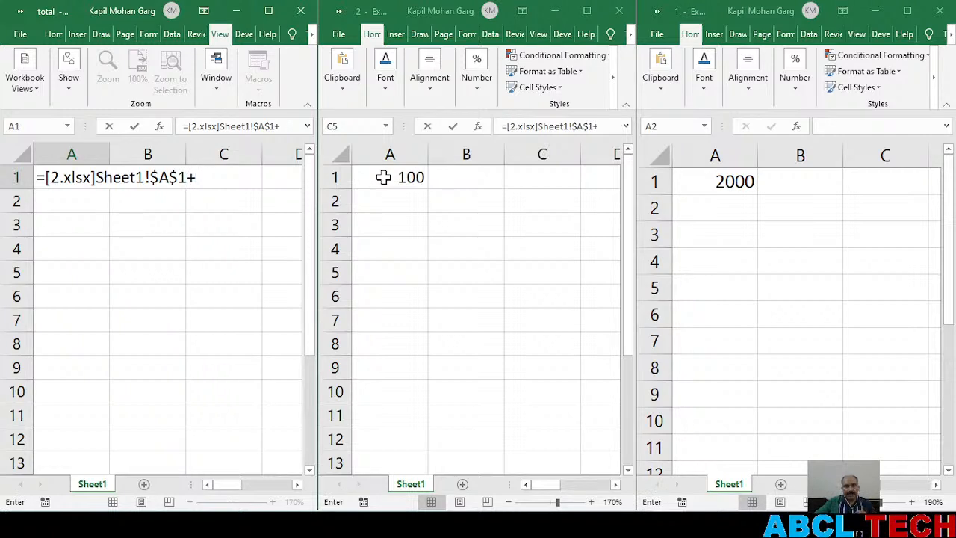
pyautogui.click(708, 182)
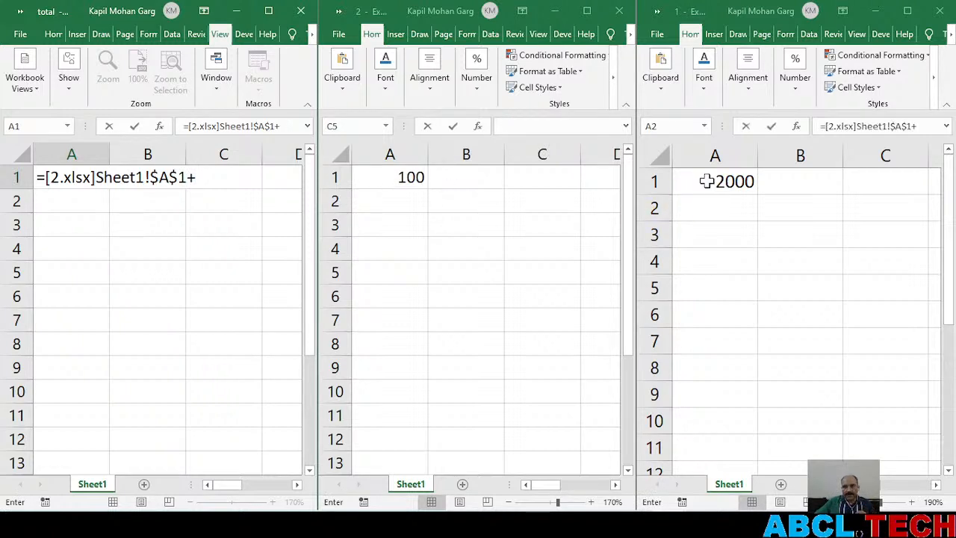
pyautogui.click(713, 182)
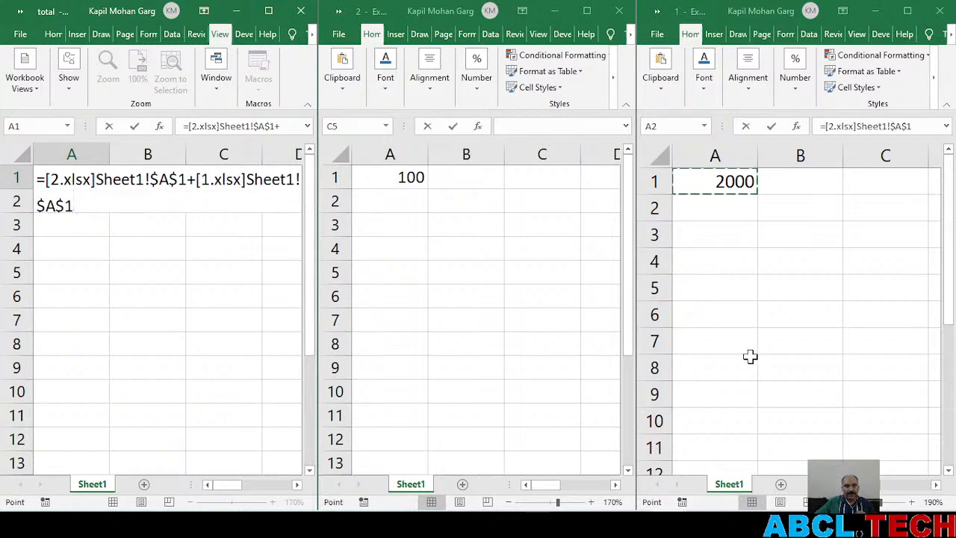
pyautogui.press('Return')
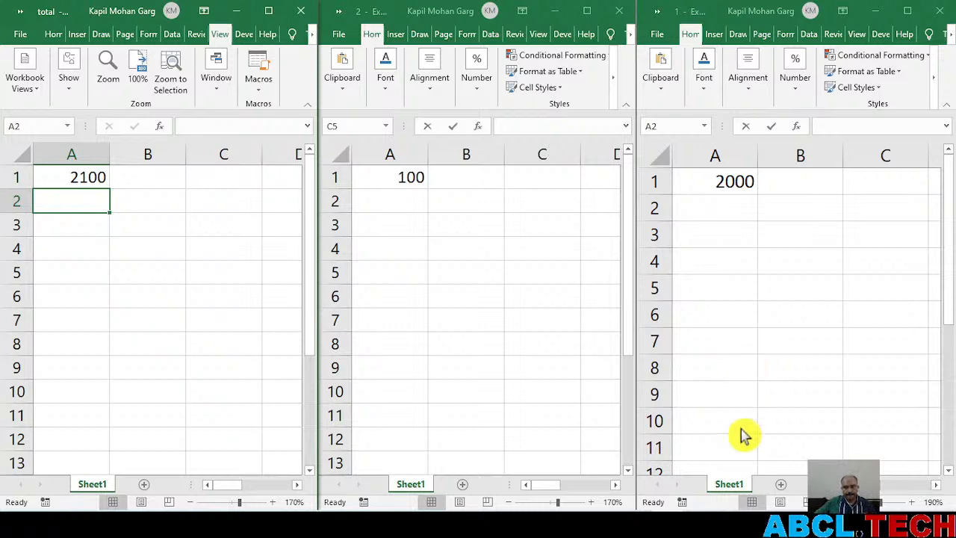
# Switch to the YouTube live stream to check the chat replies and return to the arranged workbooks
pyautogui.click(691, 524)
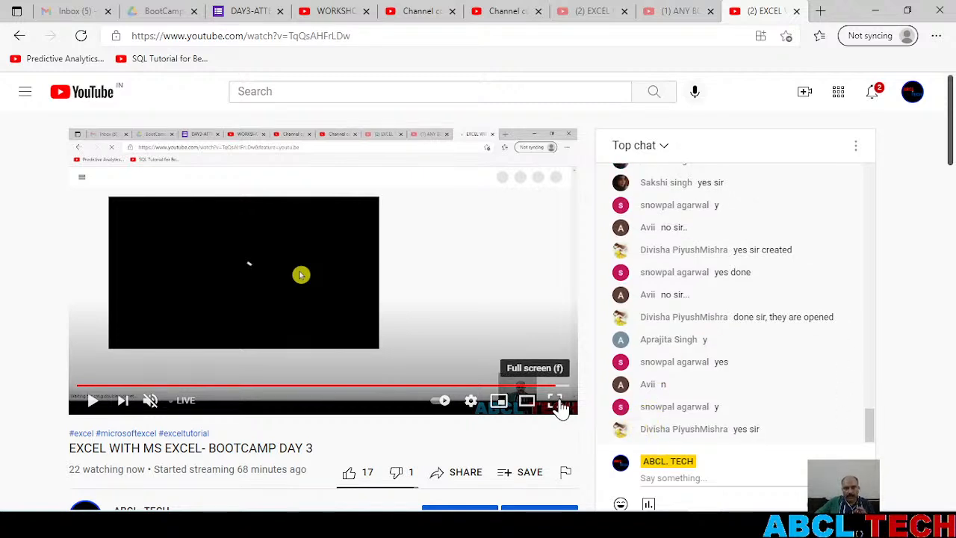
pyautogui.click(729, 524)
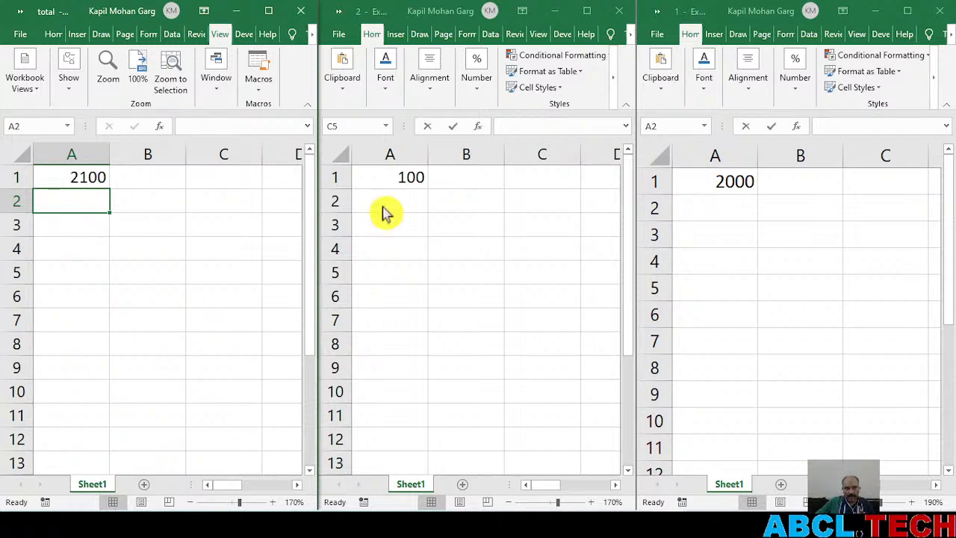
# Change the value in cell A1 of workbook 2 to 5000
pyautogui.click(401, 177)
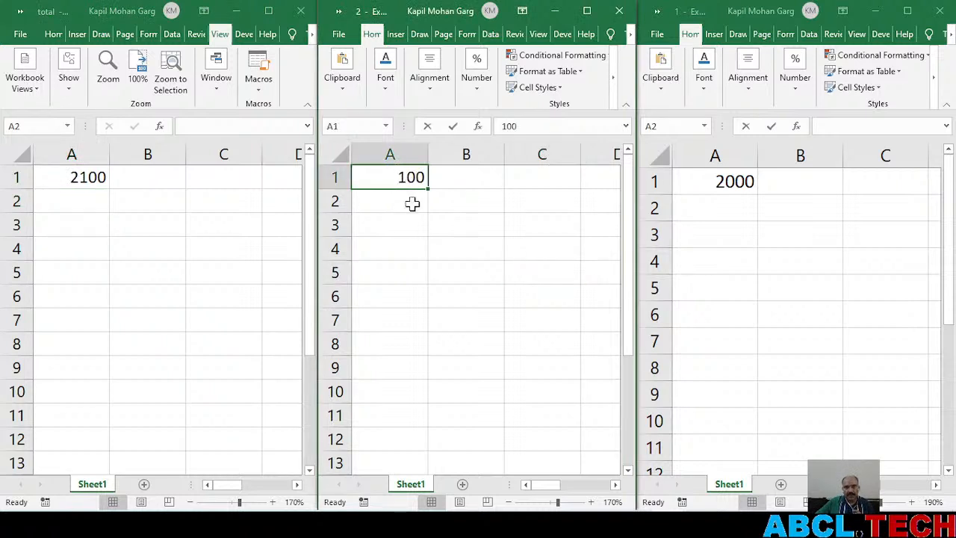
pyautogui.write('5000')
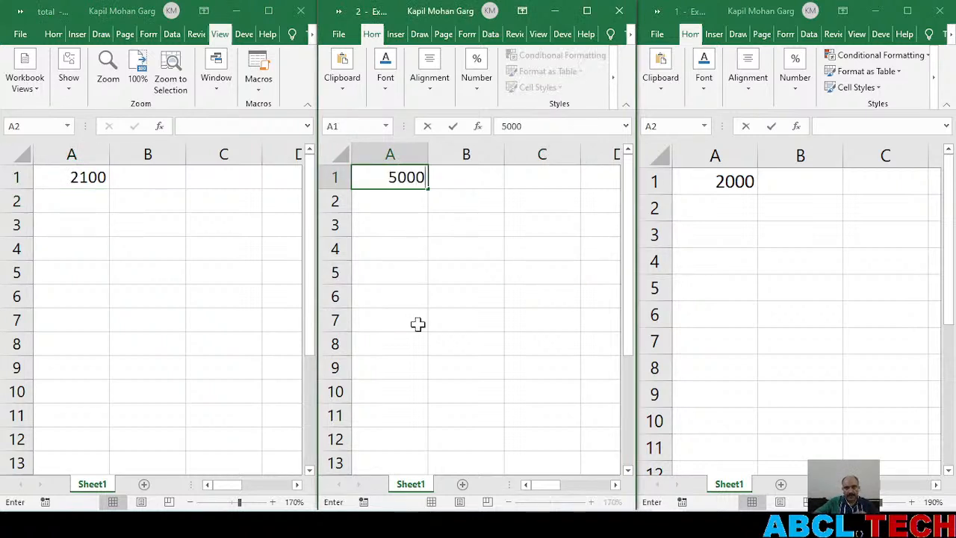
pyautogui.press('Return')
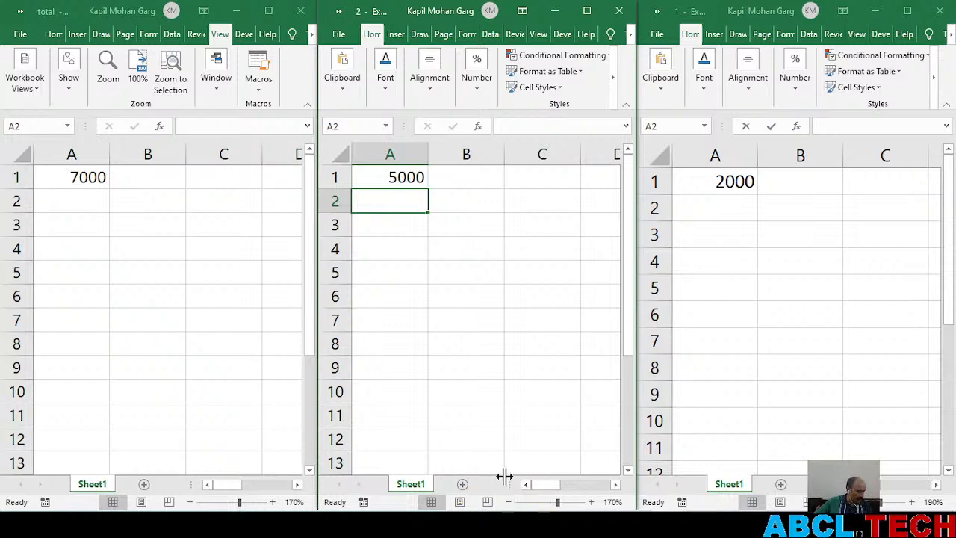
pyautogui.click(387, 335)
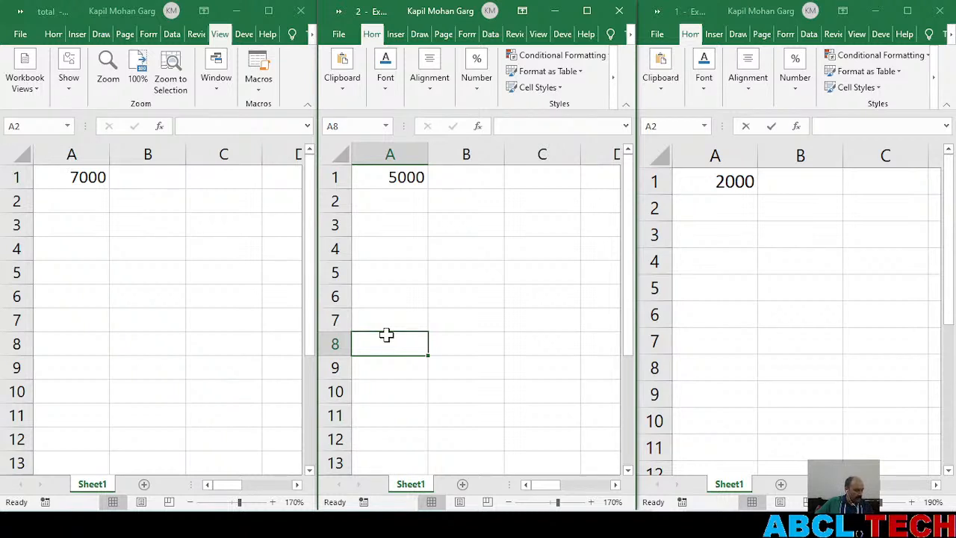
# Clear cell A1 in the total workbook, workbook 2 and workbook 1
pyautogui.click(199, 295)
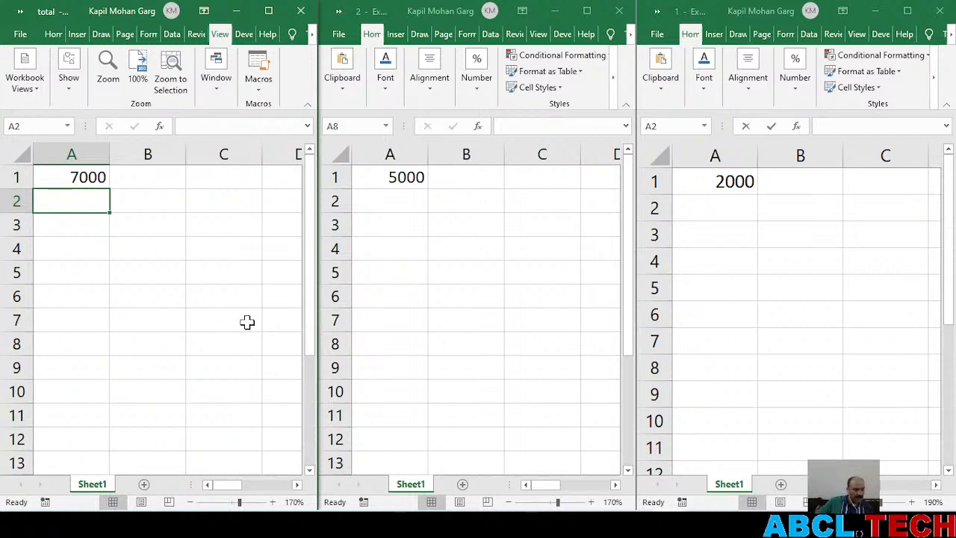
pyautogui.click(88, 175)
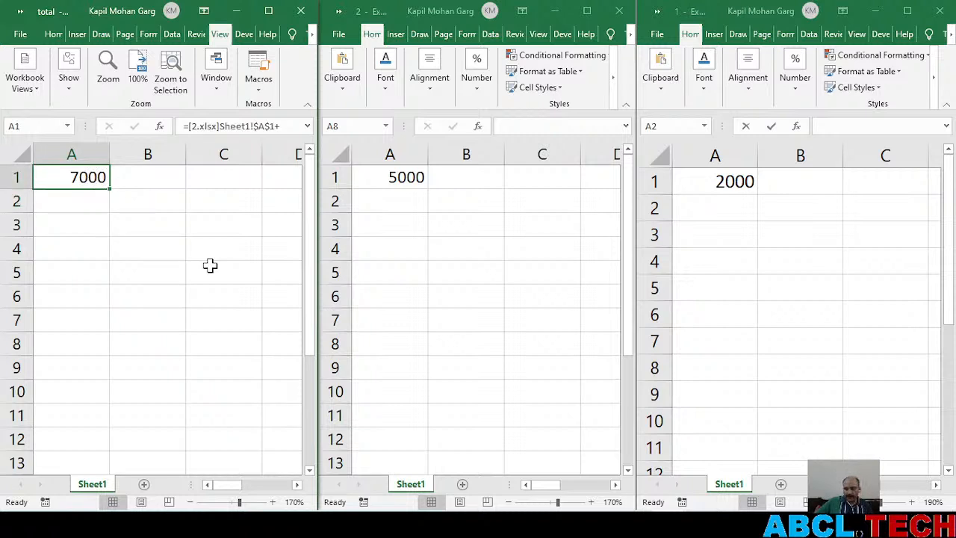
pyautogui.press('Delete')
pyautogui.click(387, 179)
pyautogui.click(384, 174)
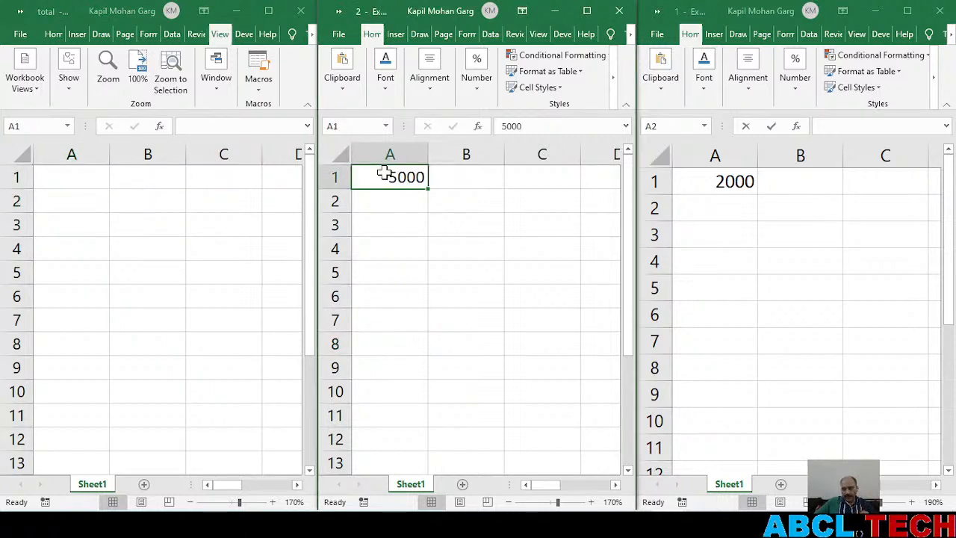
pyautogui.press('Delete')
pyautogui.click(710, 181)
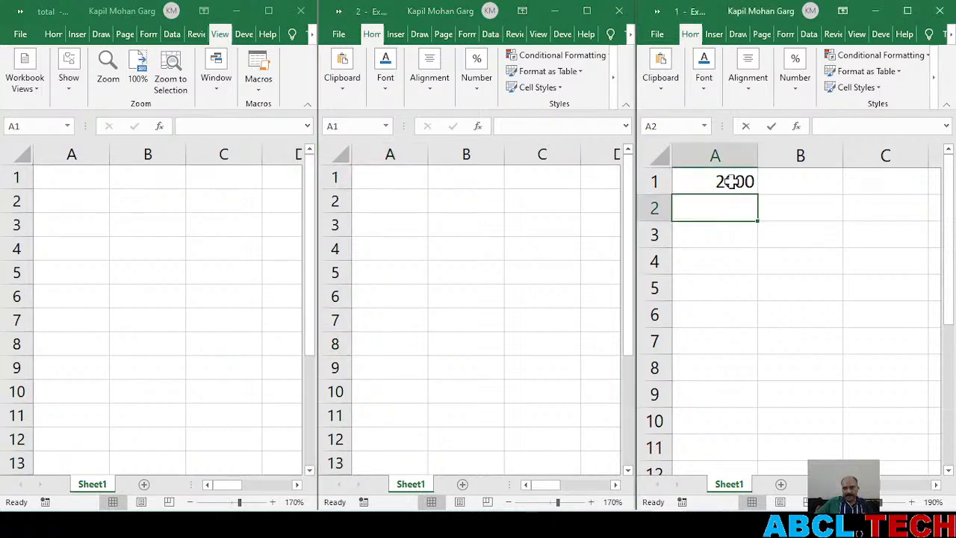
pyautogui.click(732, 181)
pyautogui.press('Delete')
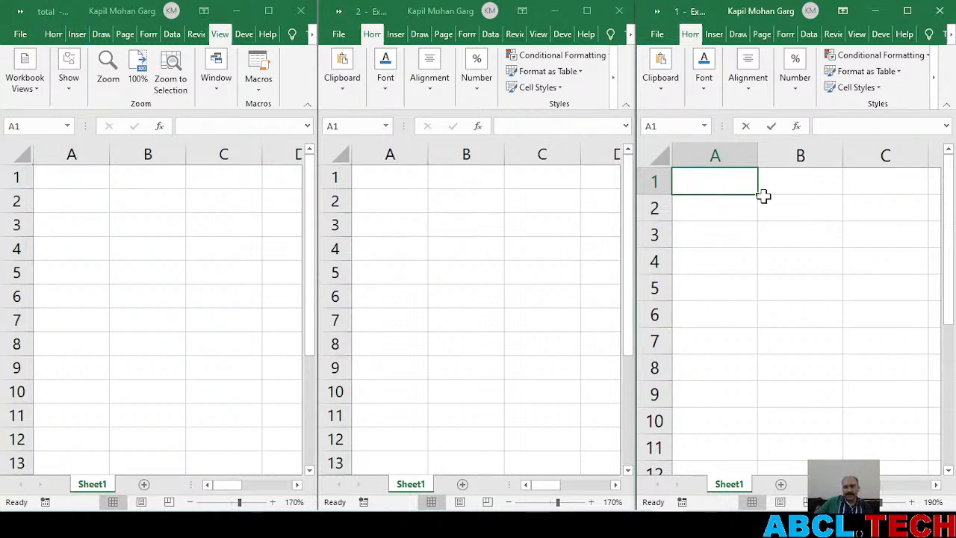
# Enter 200 in cell A1 of workbook 2 and 4000 in cell A1 of workbook 1
pyautogui.click(390, 175)
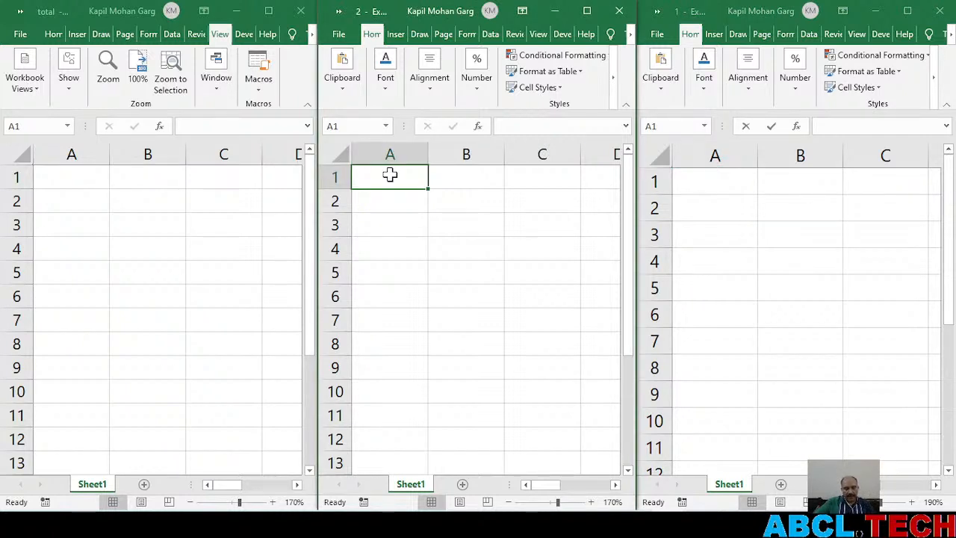
pyautogui.write('200')
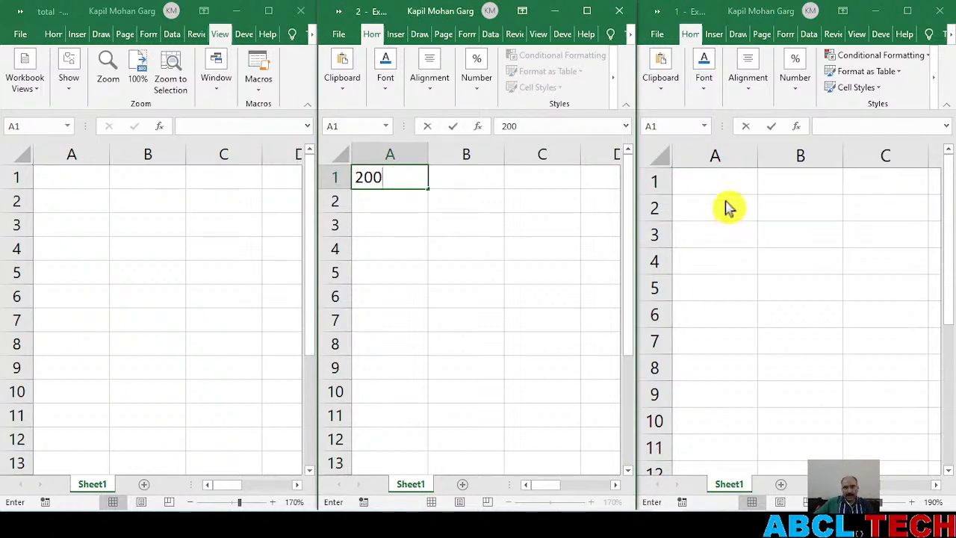
pyautogui.click(717, 183)
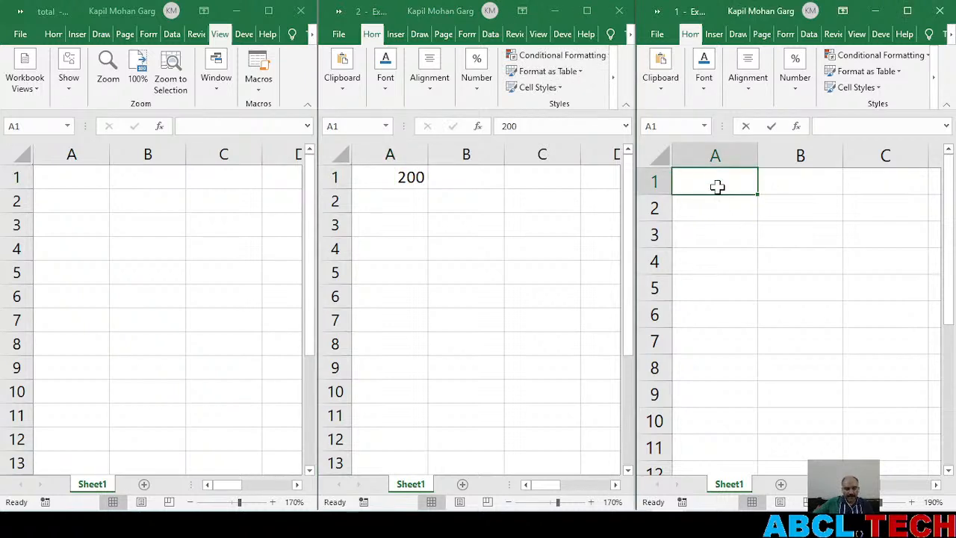
pyautogui.write('4000')
pyautogui.press('Return')
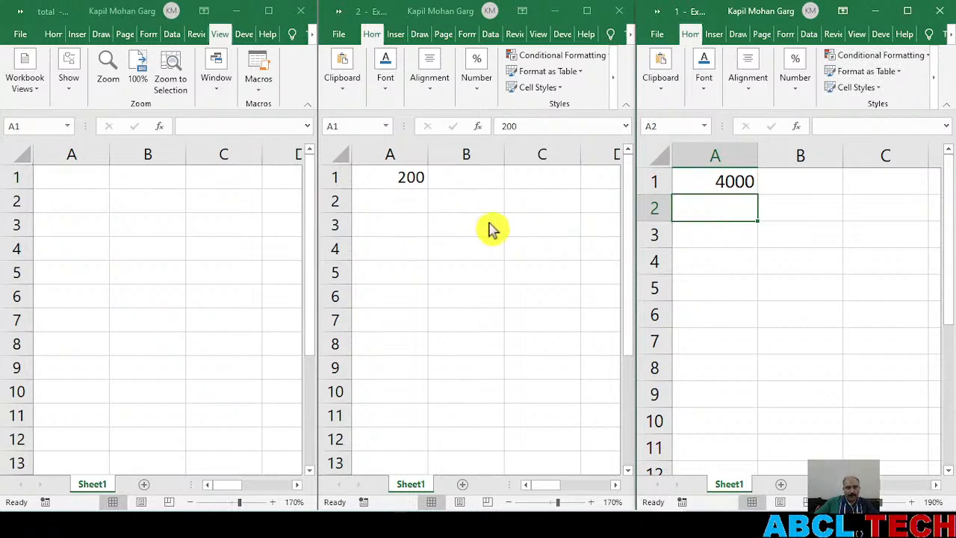
# Enter the formula =[2.xlsx]Sheet1!$A$1+[1.xlsx]Sheet1!$A$1 in cell A1 of the total workbook
pyautogui.click(60, 177)
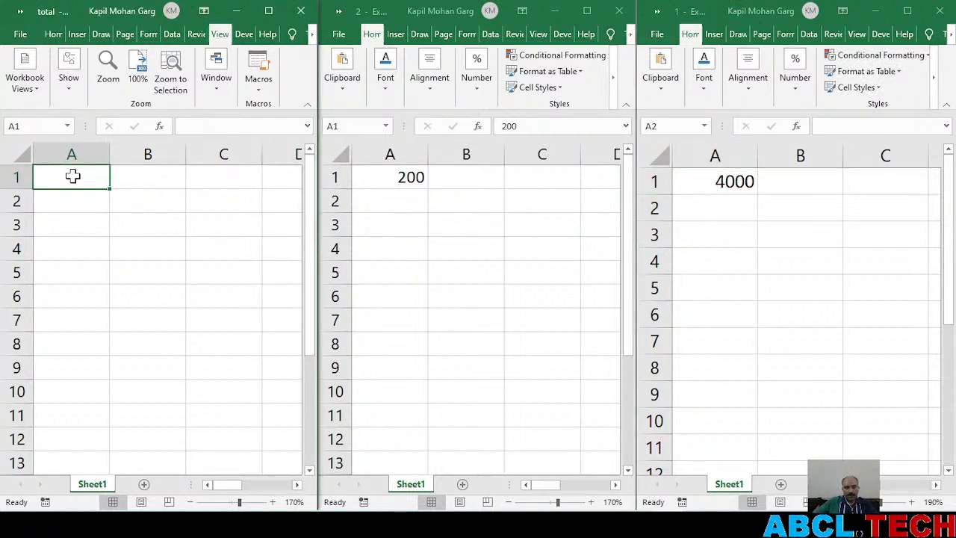
pyautogui.write('=')
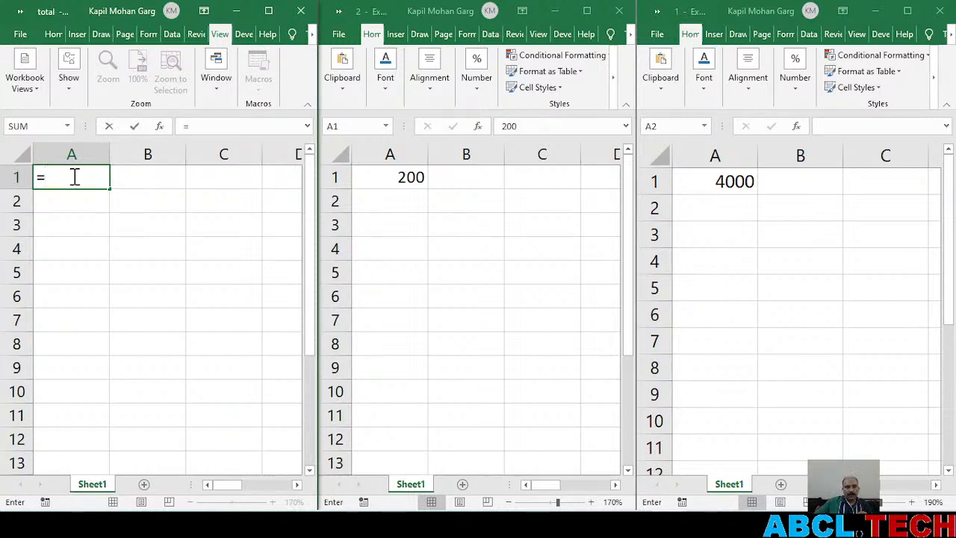
pyautogui.click(390, 177)
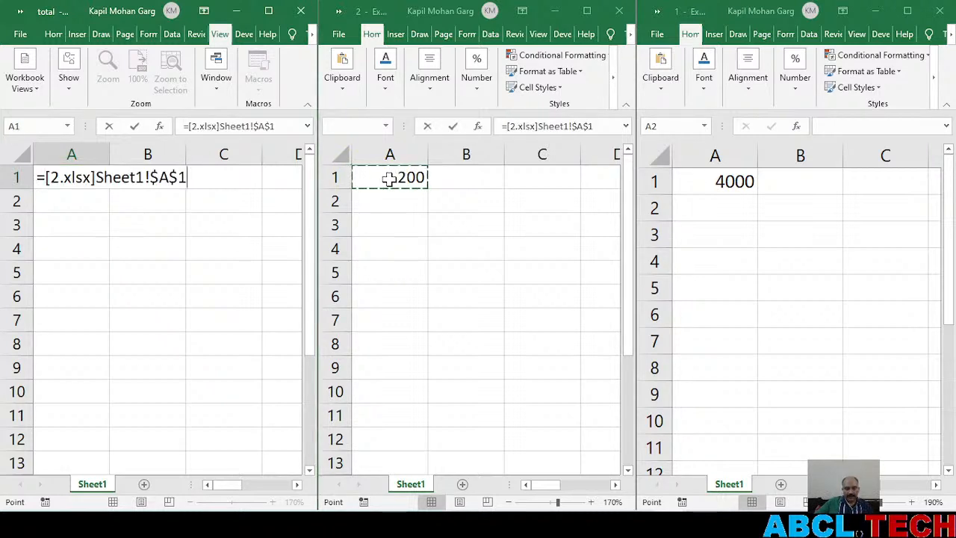
pyautogui.write('+')
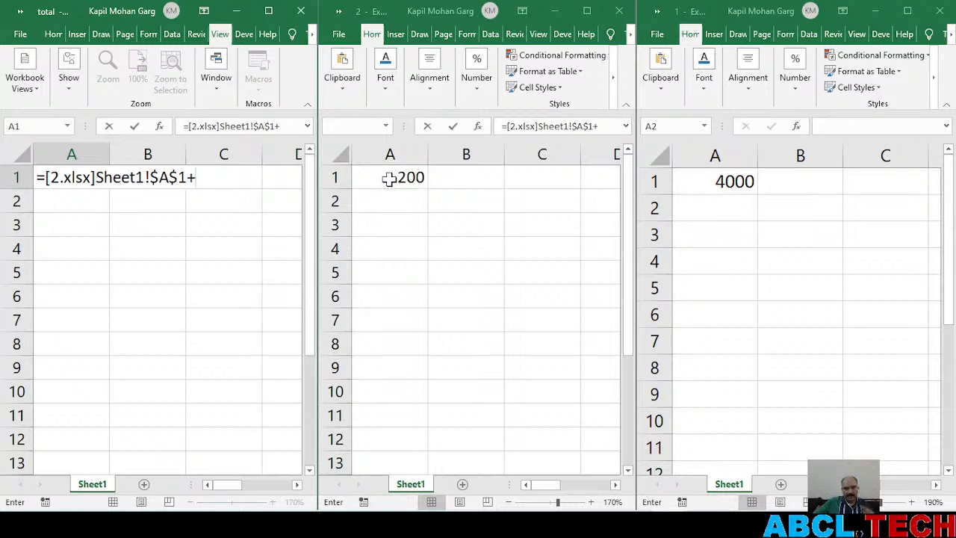
pyautogui.click(701, 182)
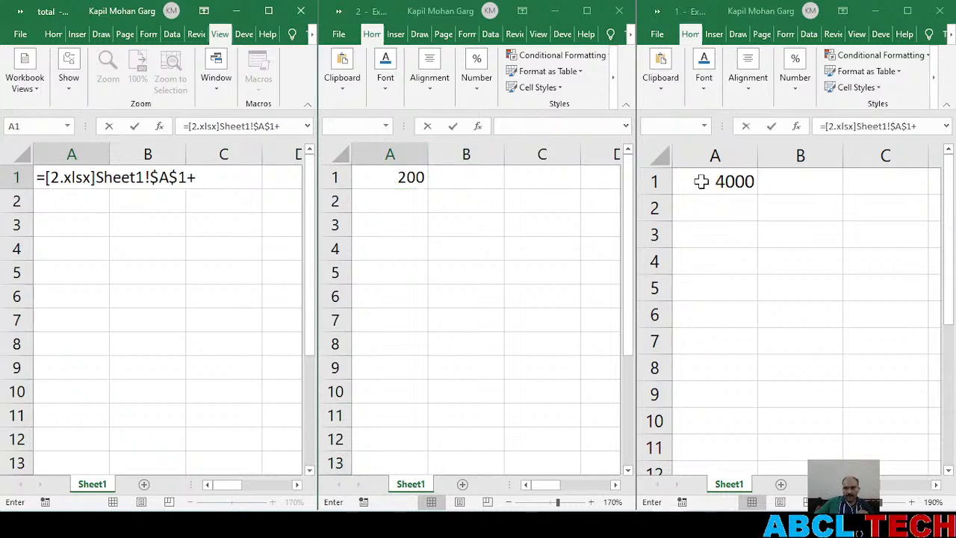
pyautogui.click(710, 181)
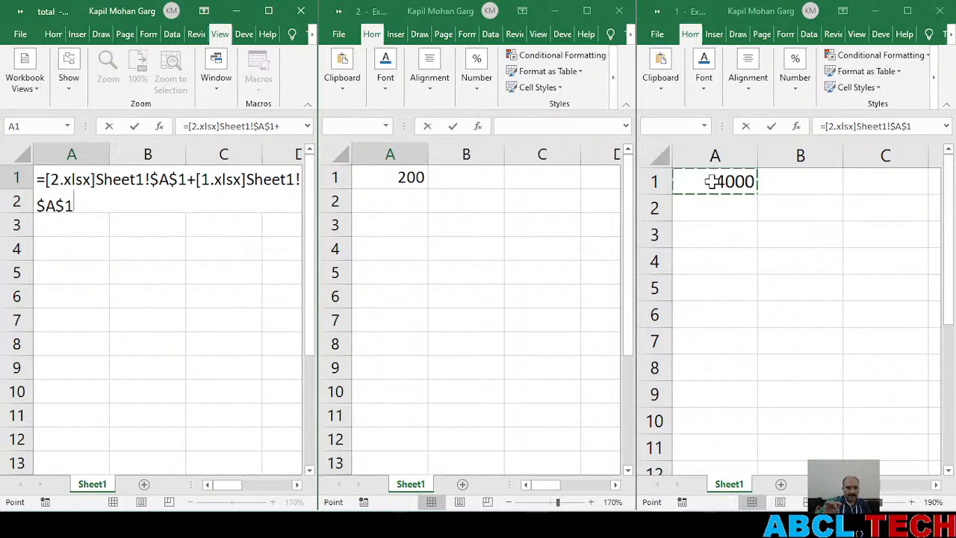
pyautogui.press('Return')
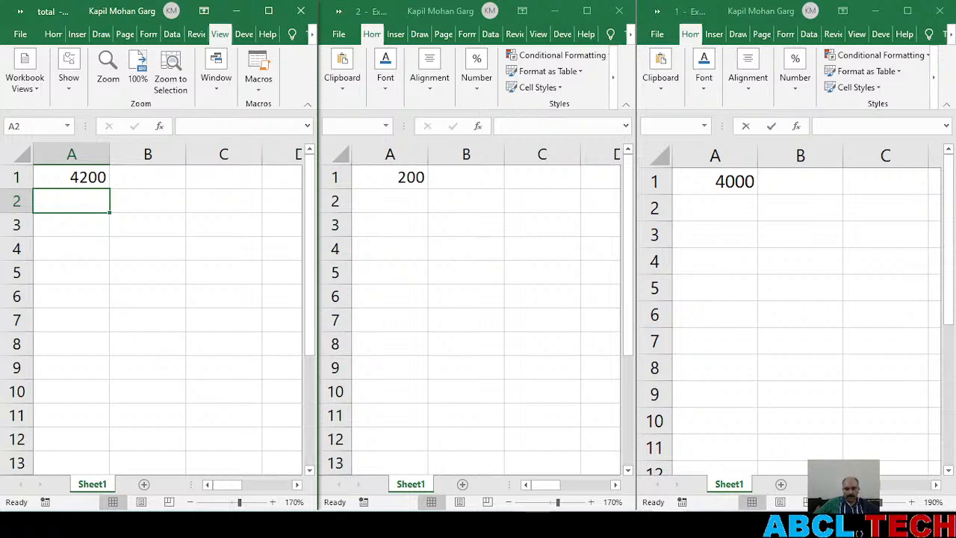
# Switch to the YouTube live stream page, resume the bootcamp video and review the live chat
pyautogui.click(526, 525)
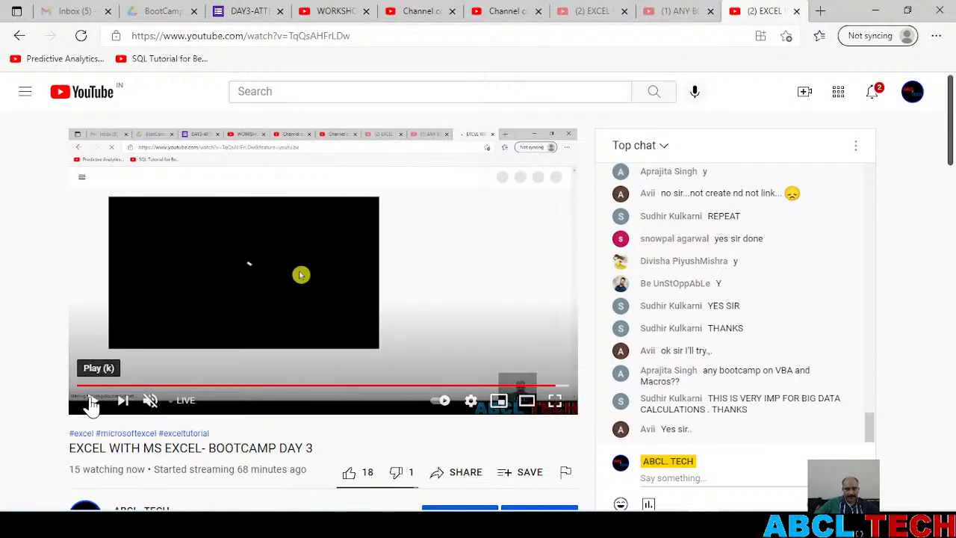
pyautogui.click(91, 401)
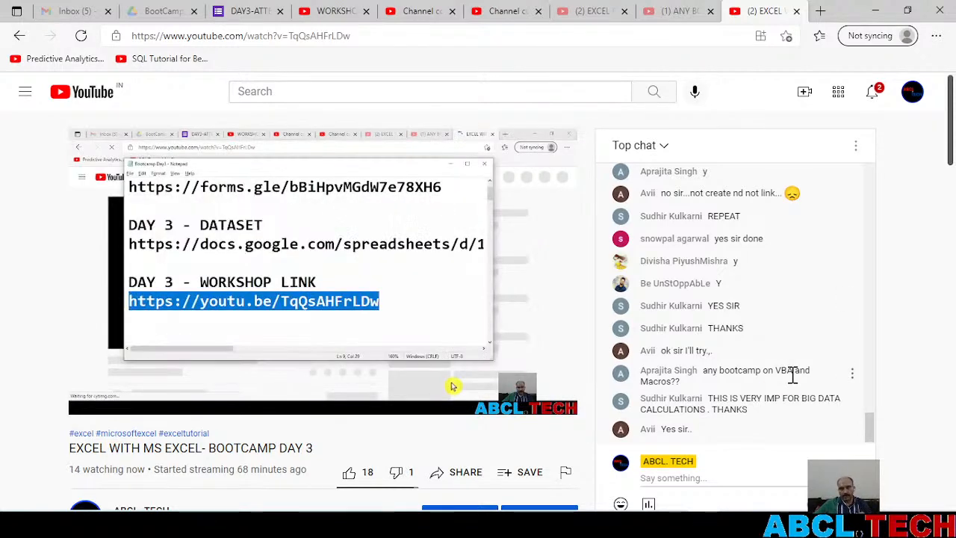
pyautogui.scroll(-3, 438, 327)
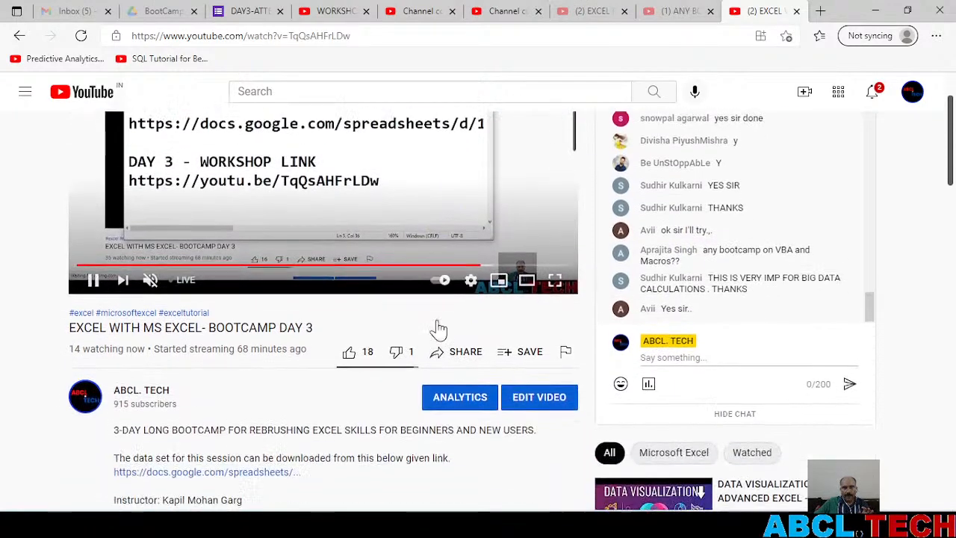
pyautogui.scroll(2, 463, 299)
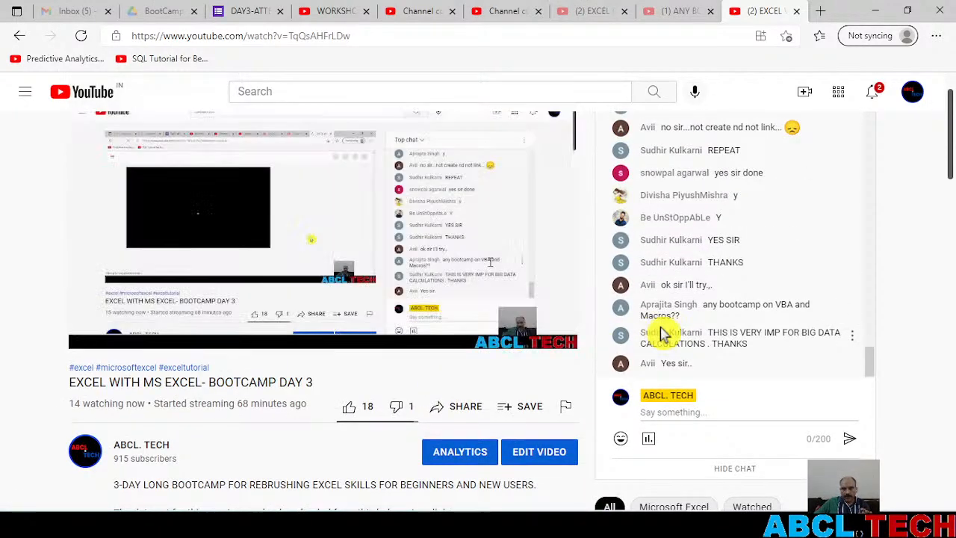
# Post the message "Good Night" in the live chat of the bootcamp stream
pyautogui.click(681, 414)
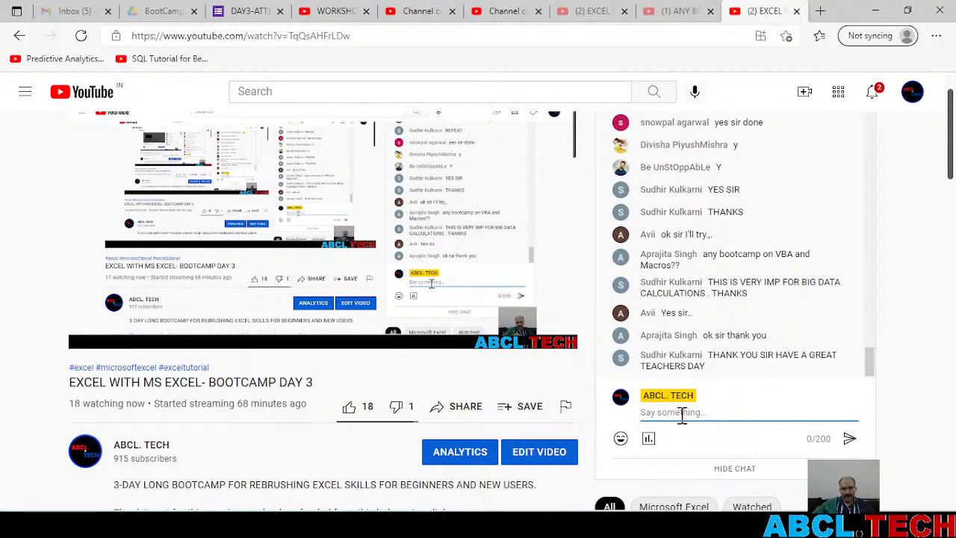
pyautogui.write('Goo')
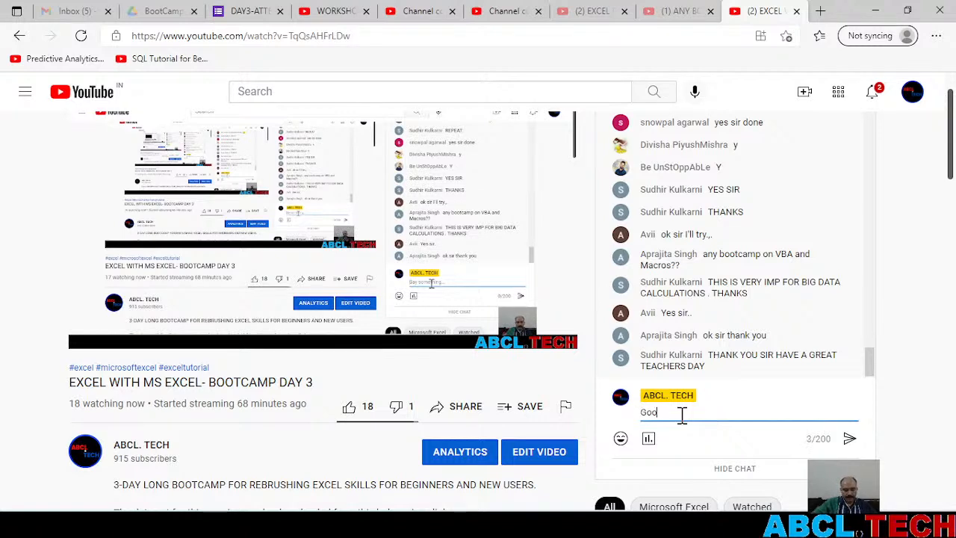
pyautogui.write('d Ni')
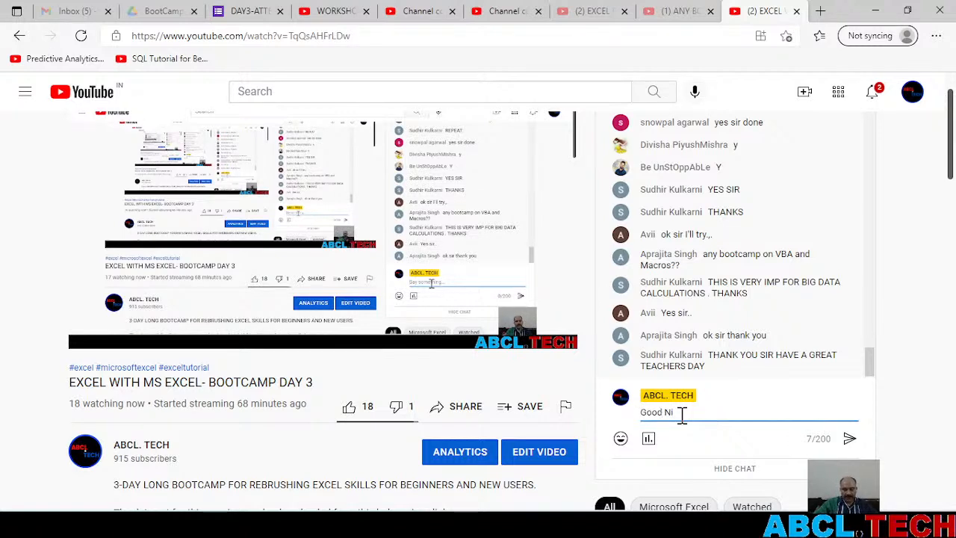
pyautogui.write('ght')
pyautogui.press('Return')
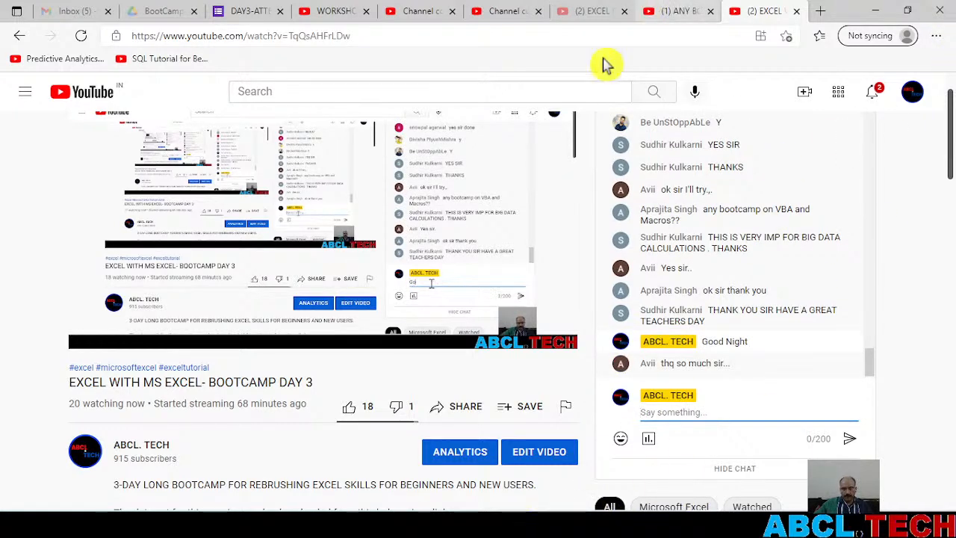
# Switch to the OBS 27.0.1 window
pyautogui.moveTo(565, 525)
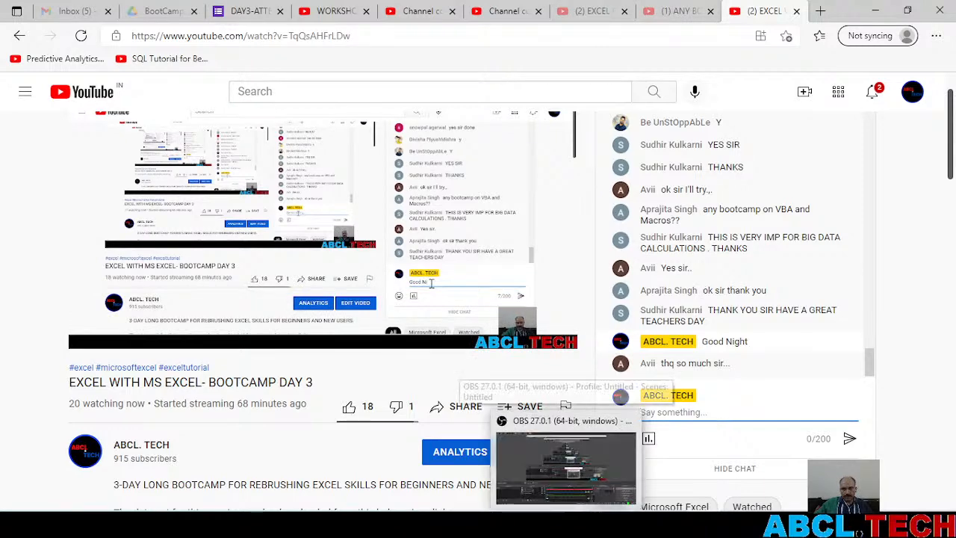